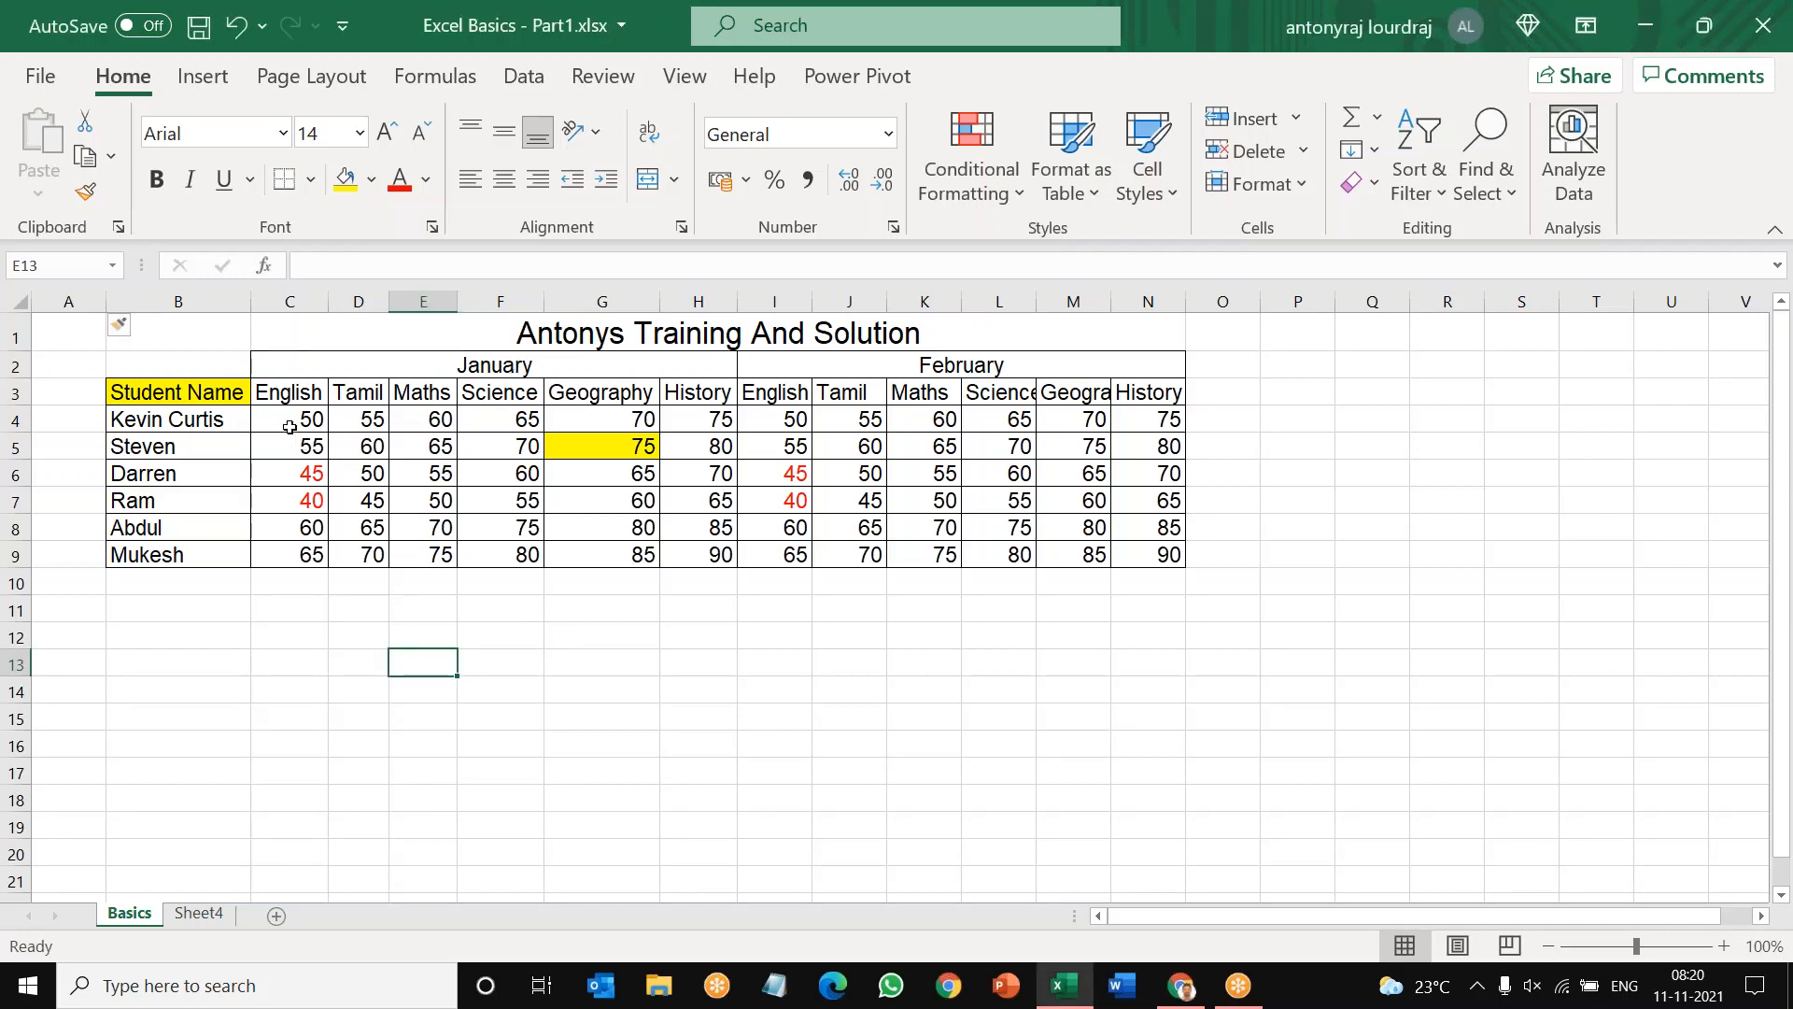
# Step: Calculate the average of the January English marks in C4:C9, placing it in C10, and inspect its formula
pyautogui.moveTo(292, 417); pyautogui.dragTo(297, 555)
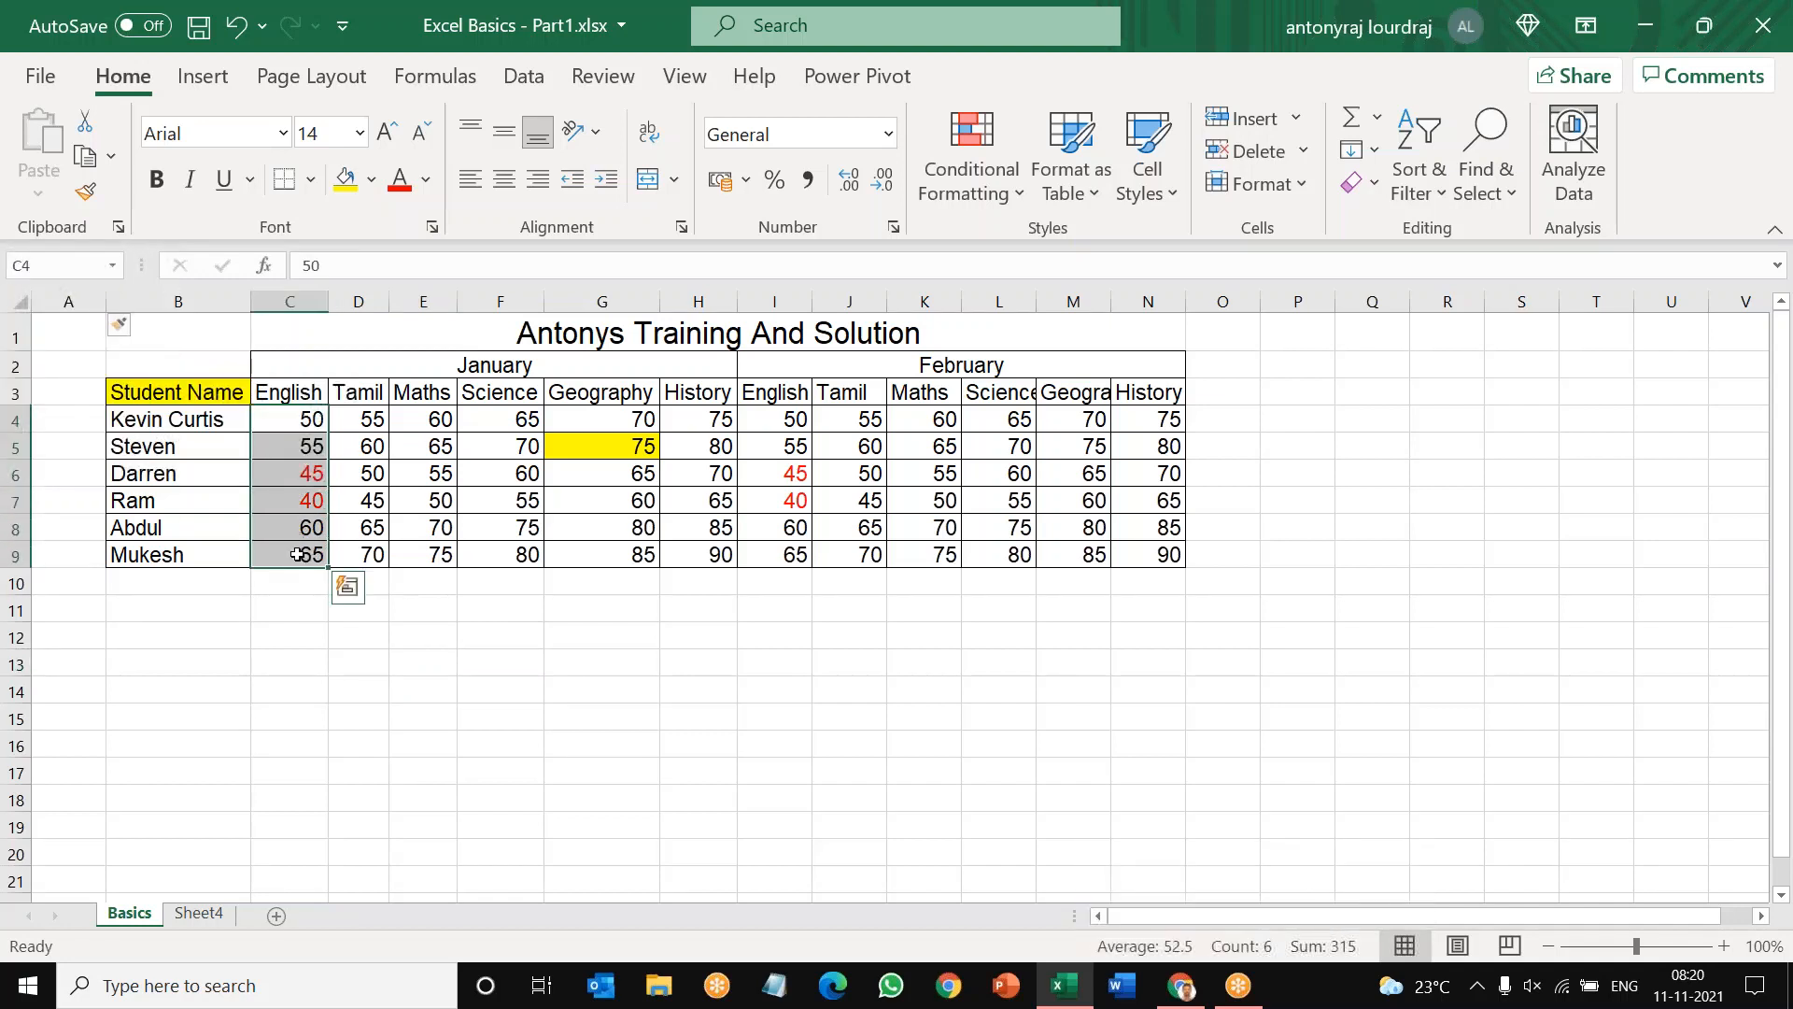
pyautogui.click(1378, 119)
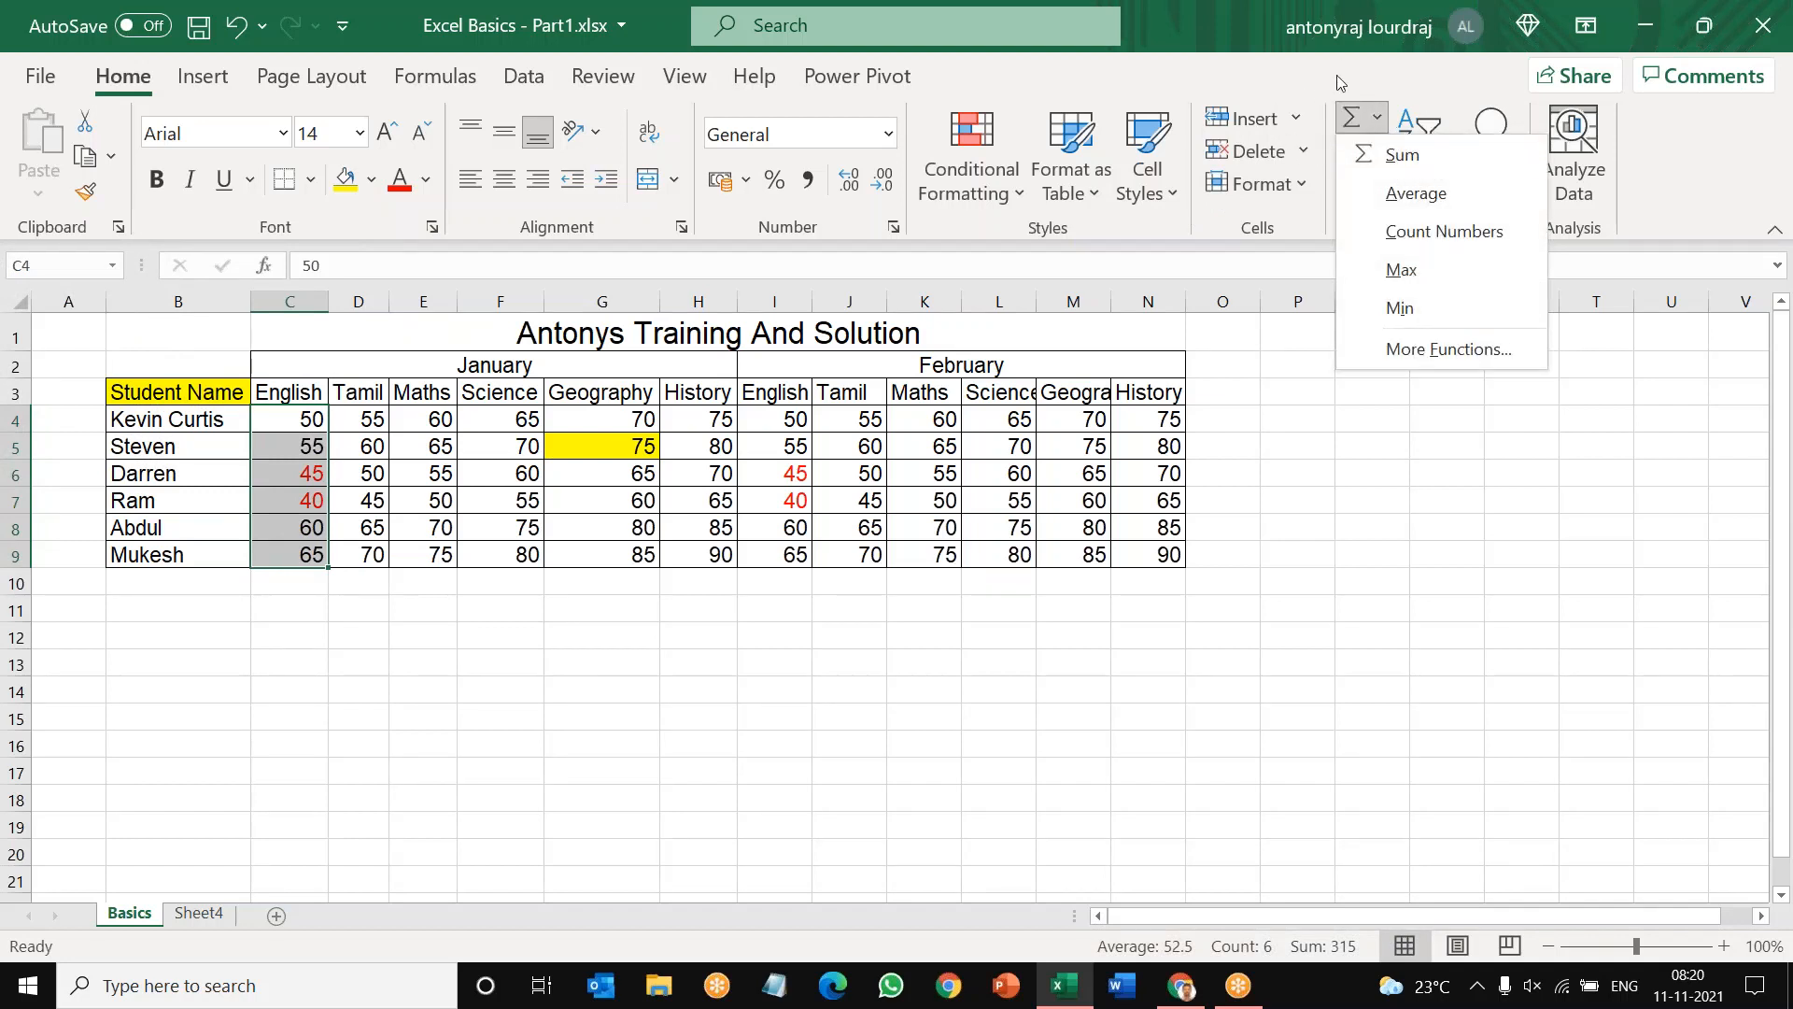
pyautogui.click(1414, 196)
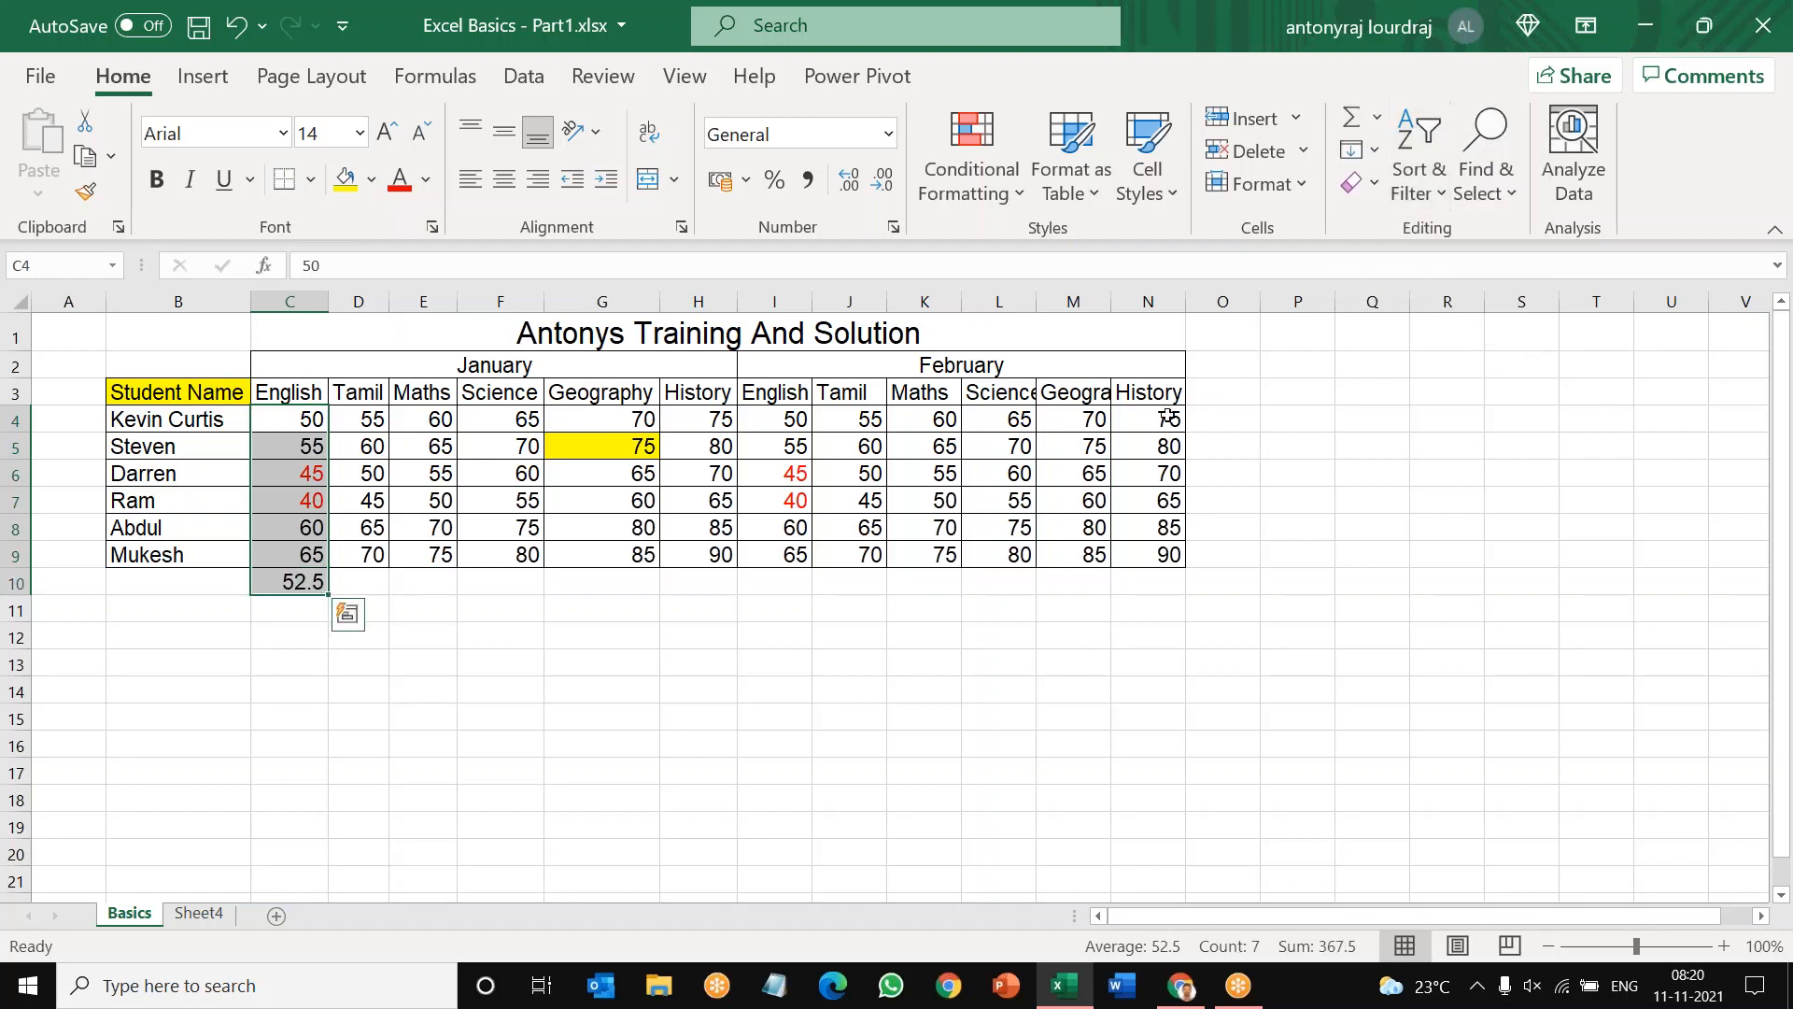
pyautogui.click(869, 590)
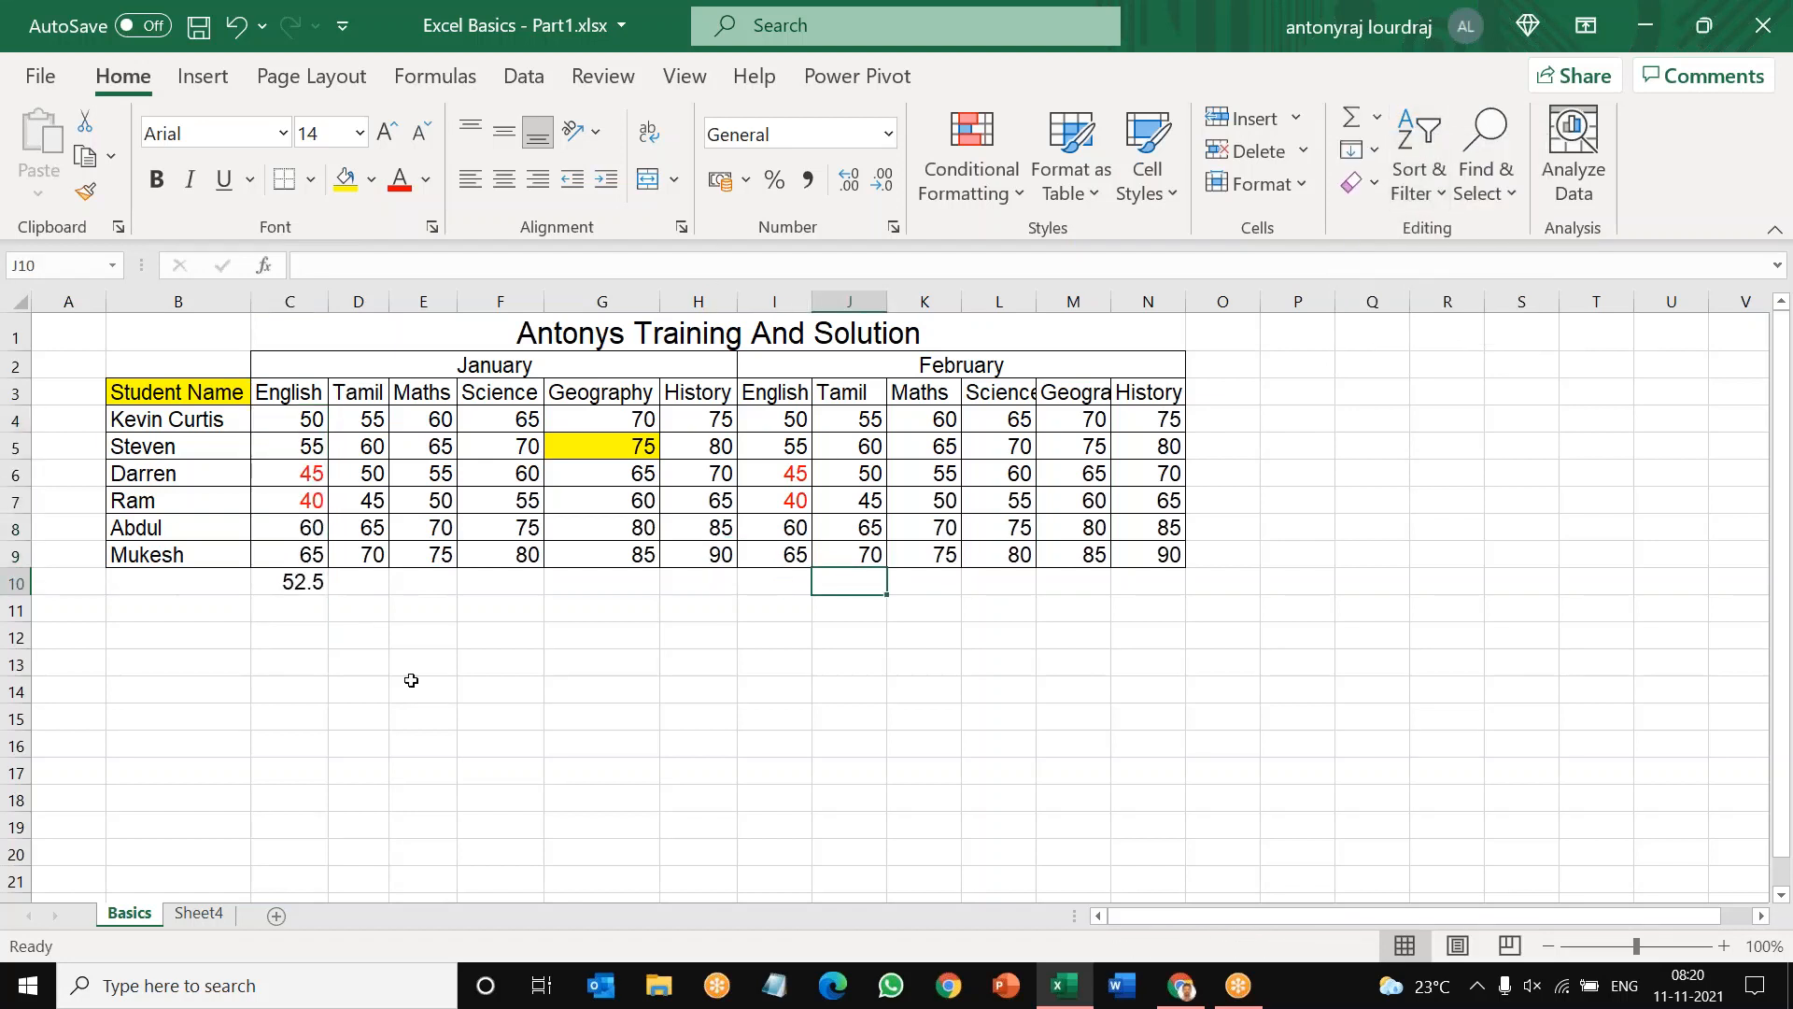
pyautogui.click(285, 583)
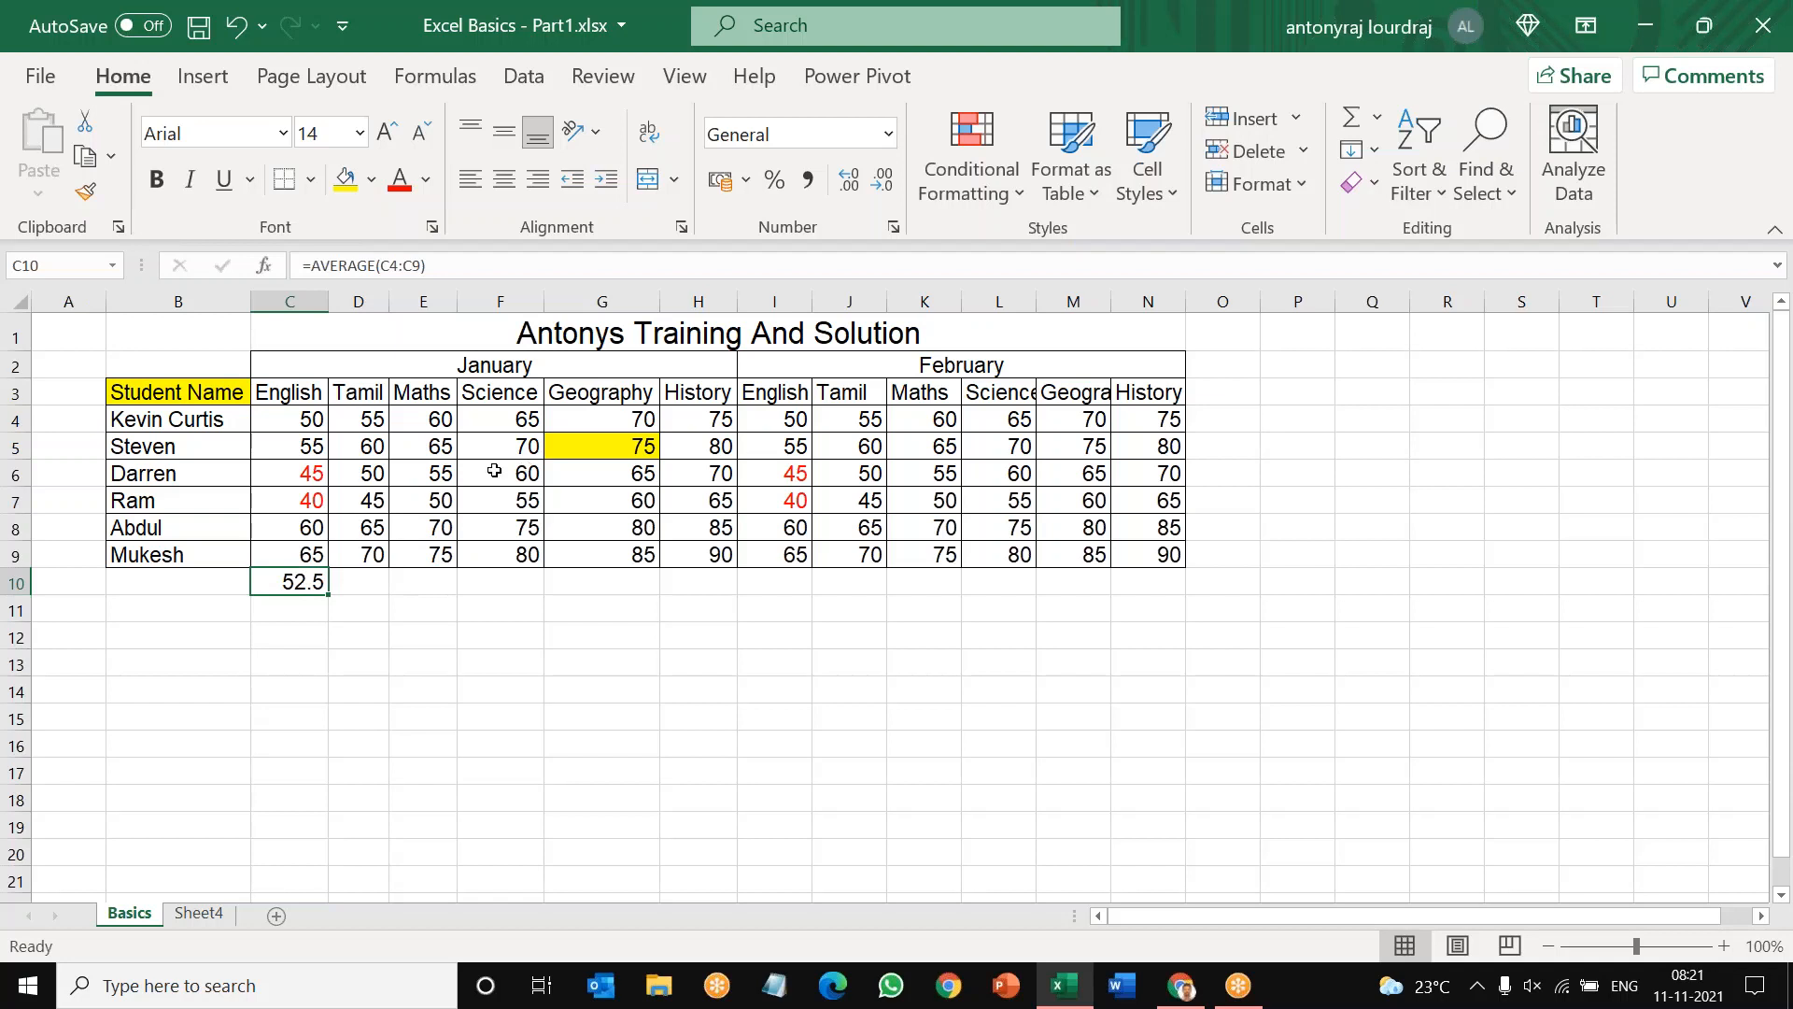
# Step: Sum the first student's February marks in I4:N4, placing the total in O4, and inspect its formula
pyautogui.moveTo(373, 420); pyautogui.dragTo(374, 551)
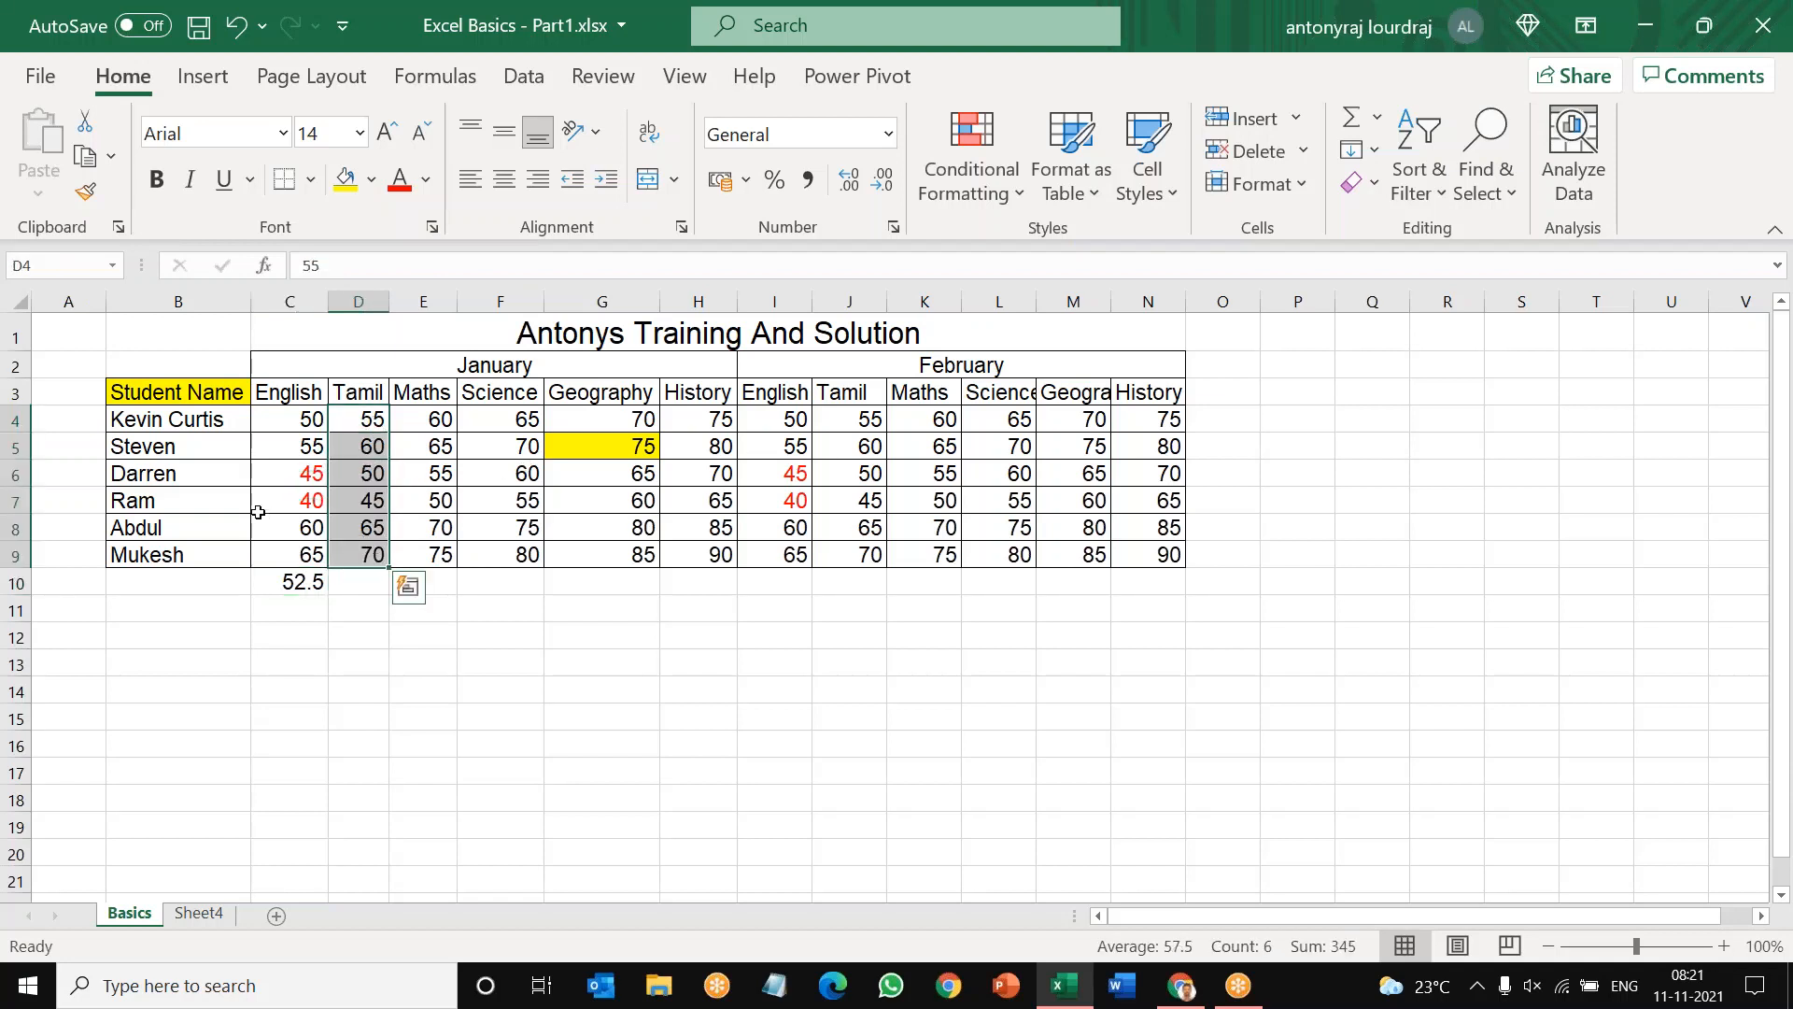
pyautogui.click(175, 419)
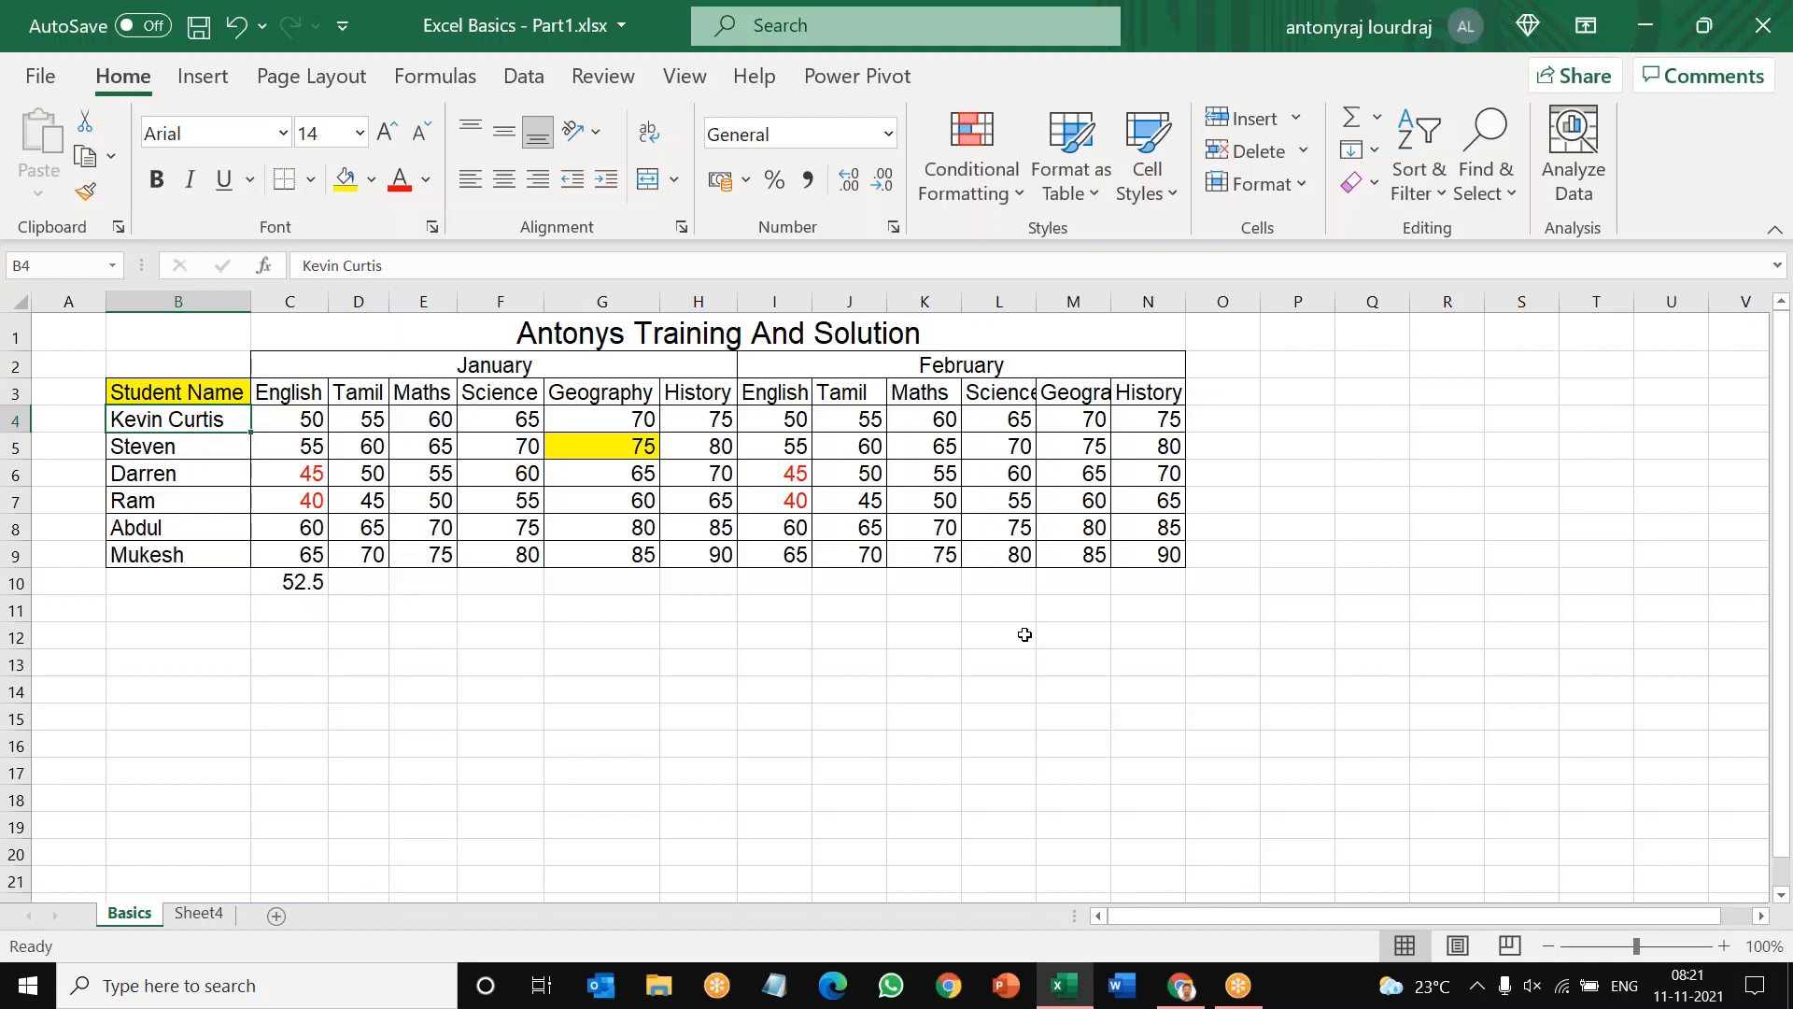
pyautogui.moveTo(778, 417); pyautogui.dragTo(1171, 417)
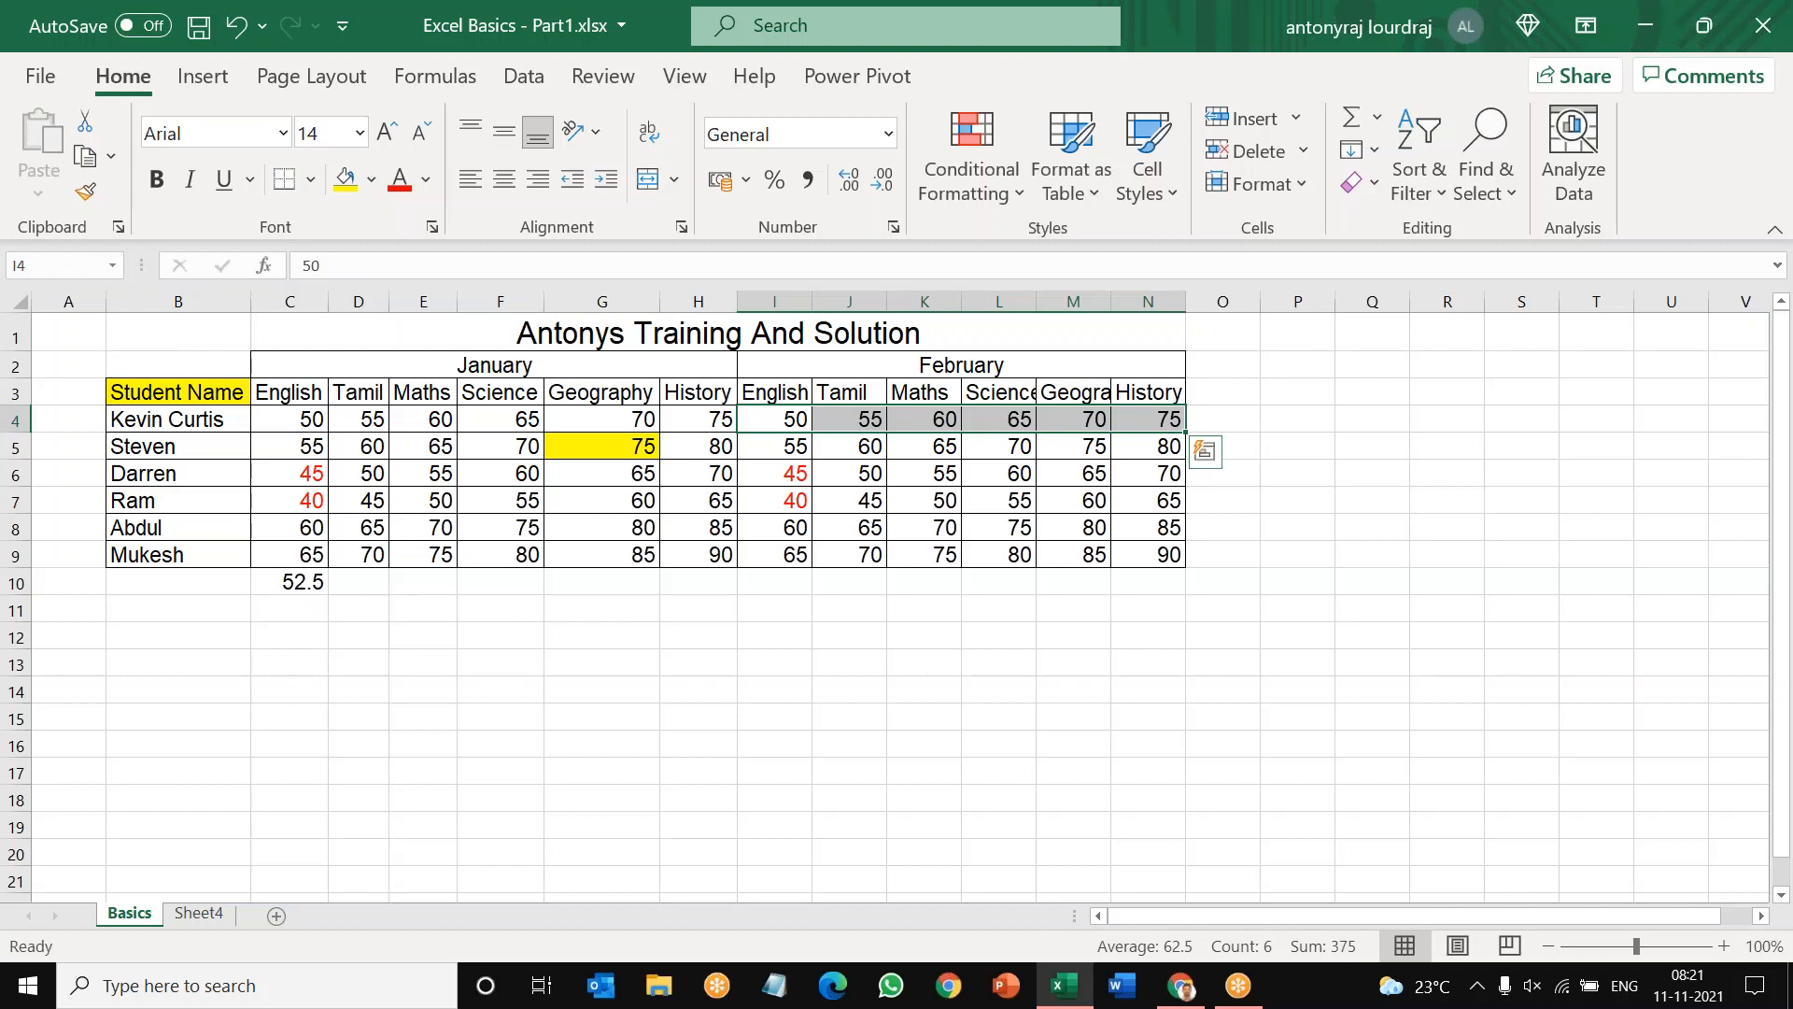
pyautogui.click(1378, 126)
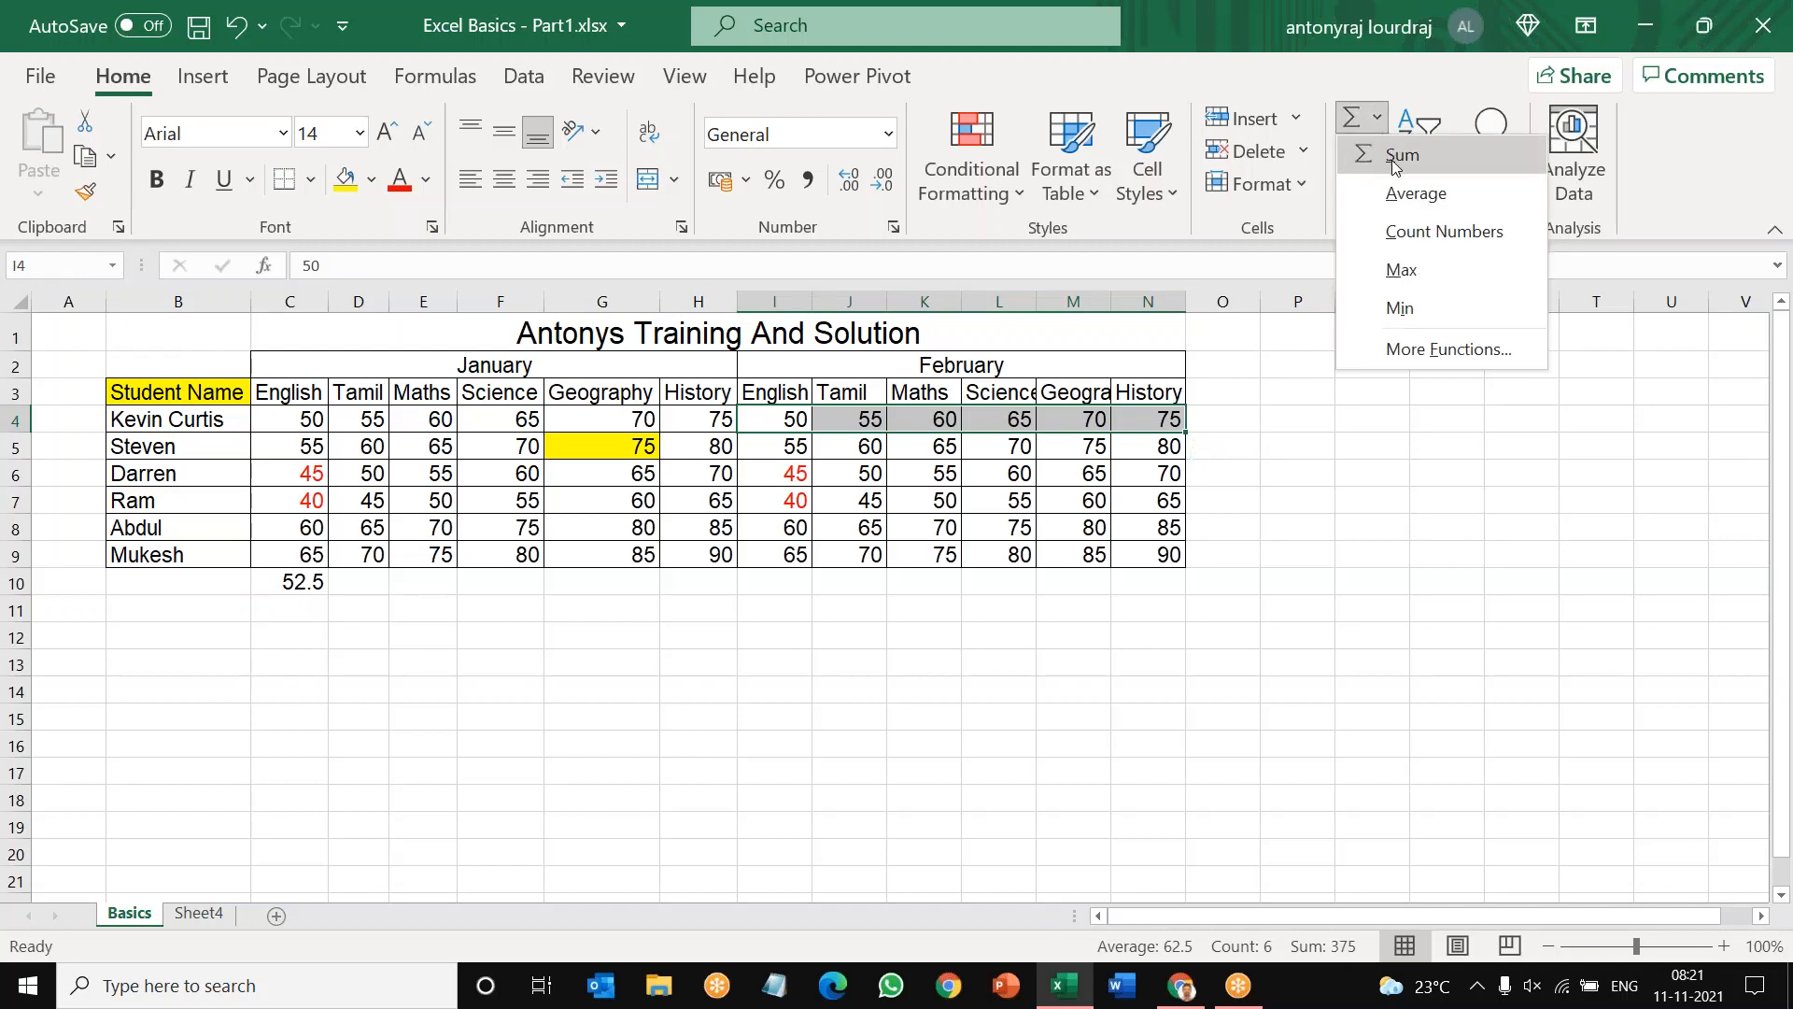
pyautogui.click(1395, 157)
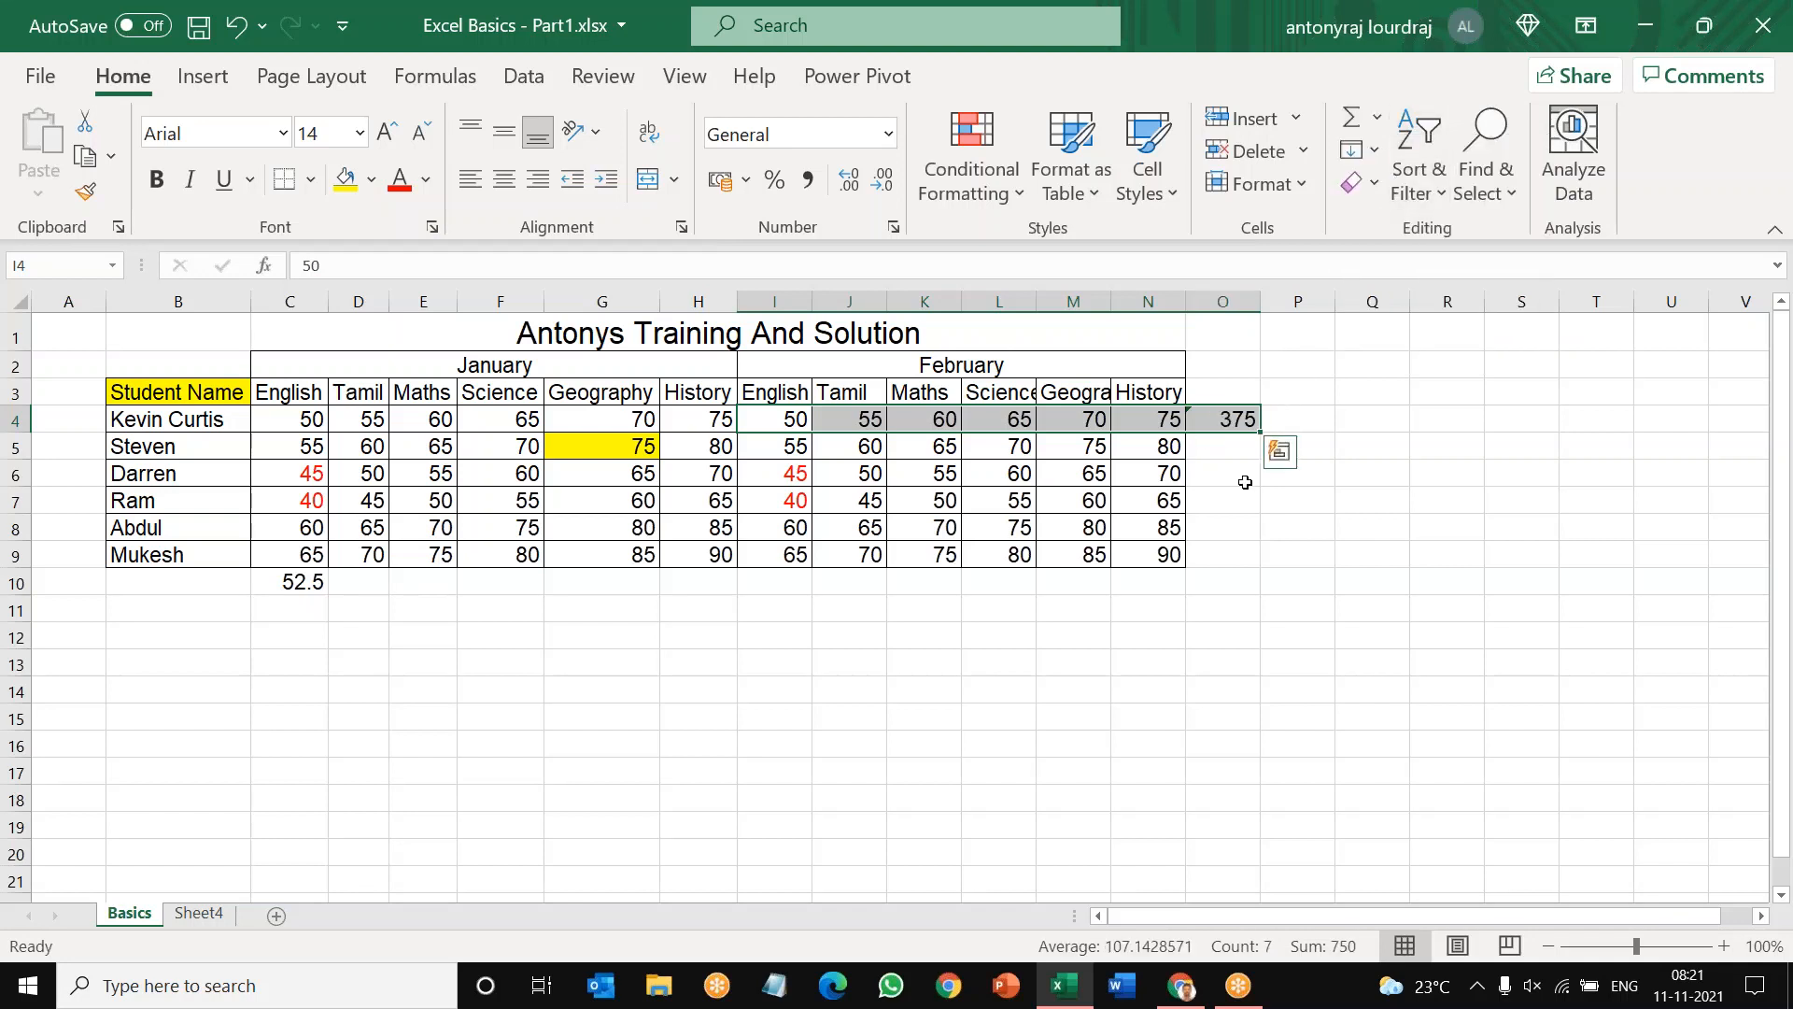
pyautogui.click(1234, 421)
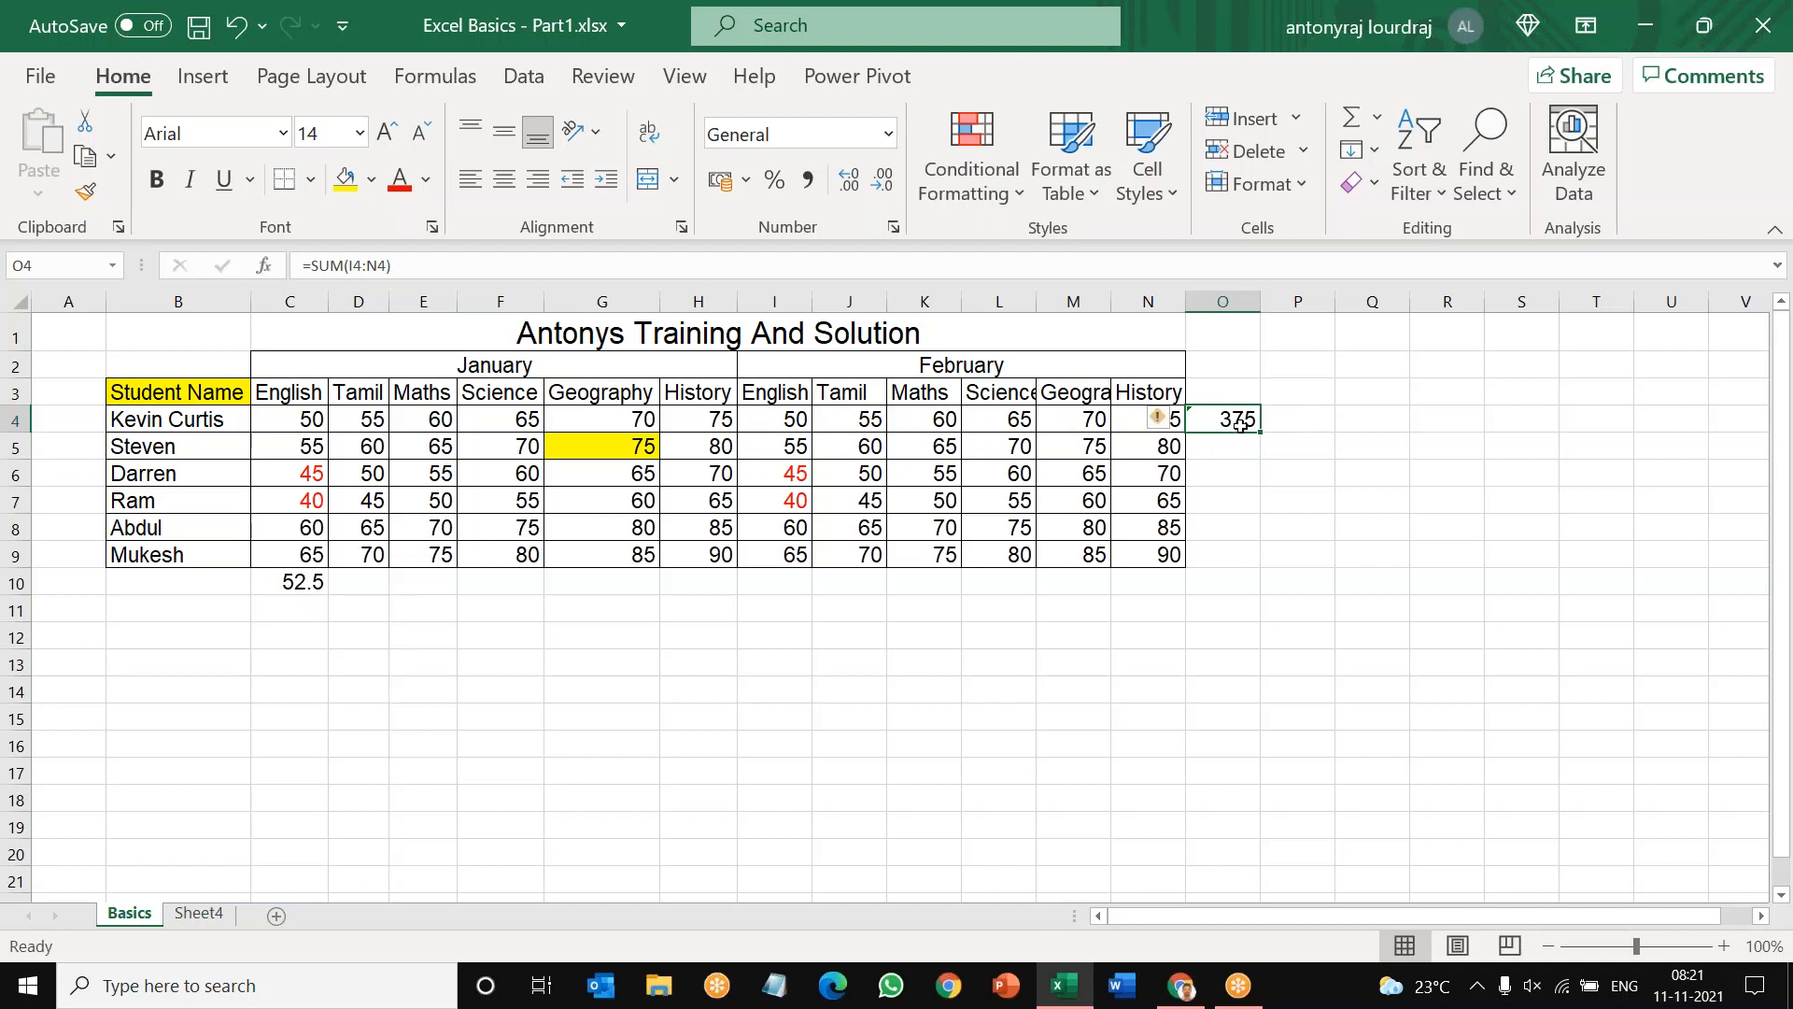
pyautogui.click(1278, 523)
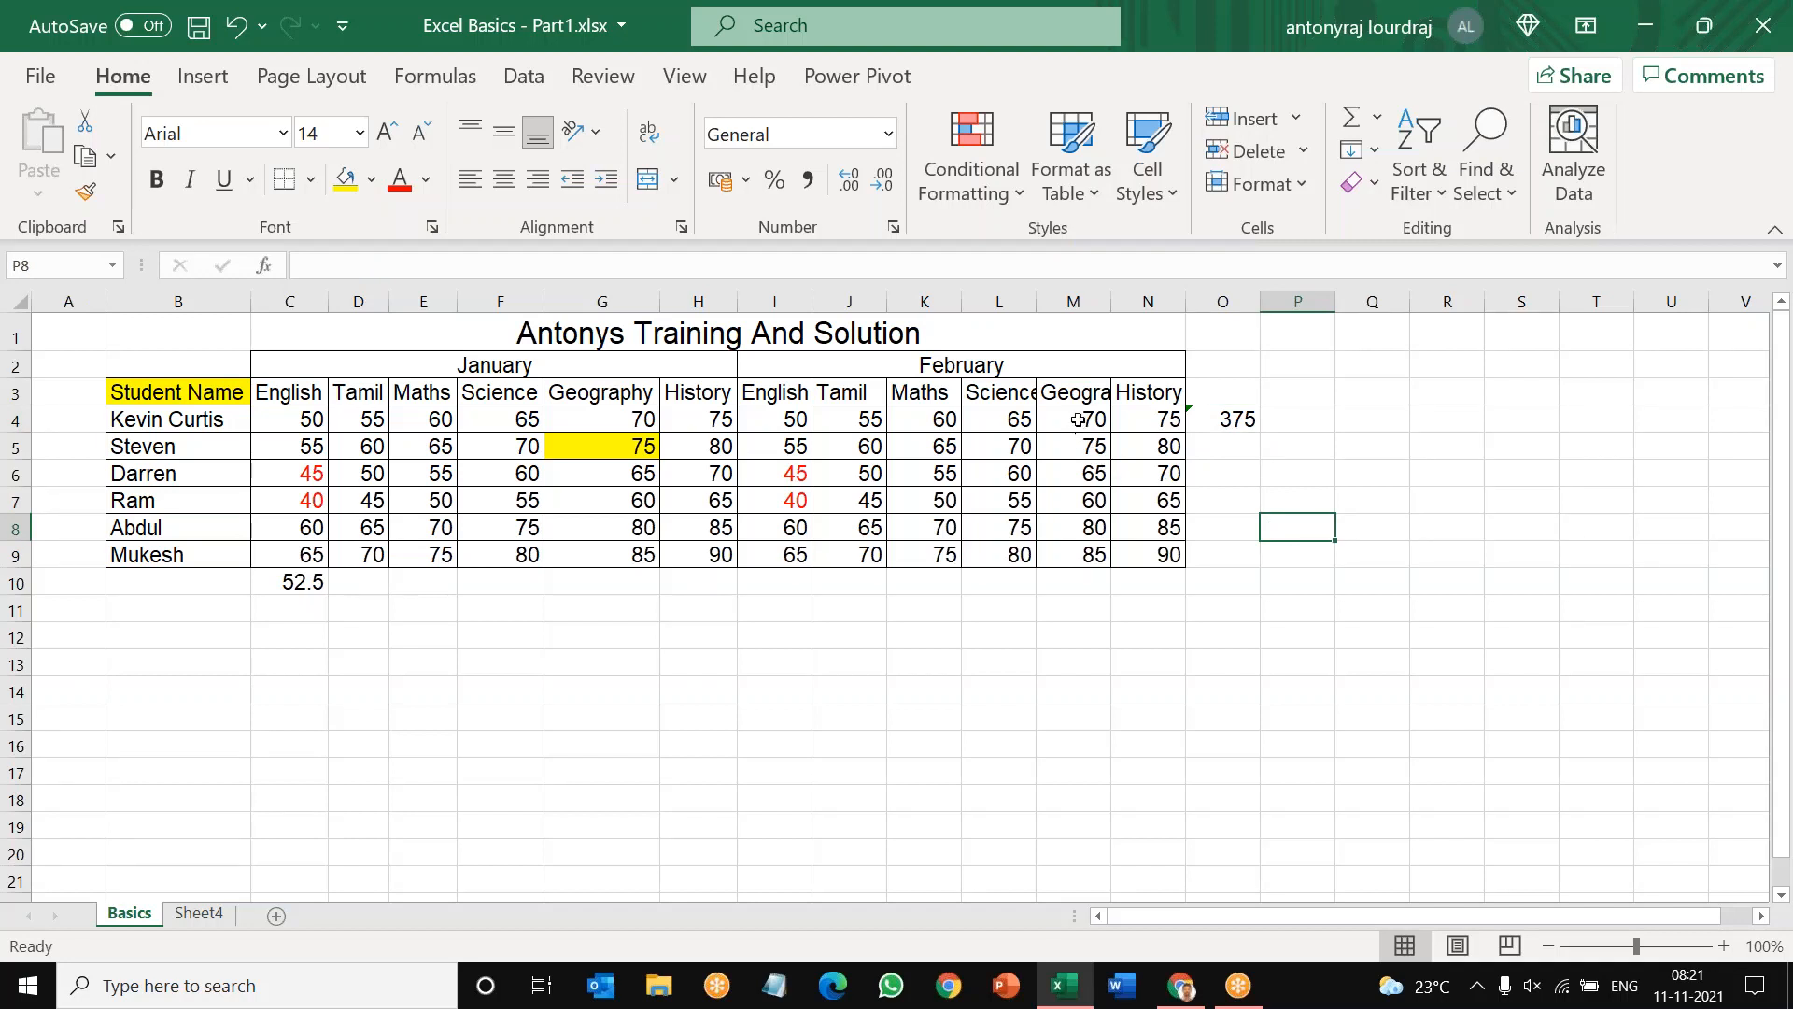
# Step: Sum the February Geography marks in M4:M9 into M10 and check the formula against the source range
pyautogui.moveTo(1077, 416); pyautogui.dragTo(1080, 549)
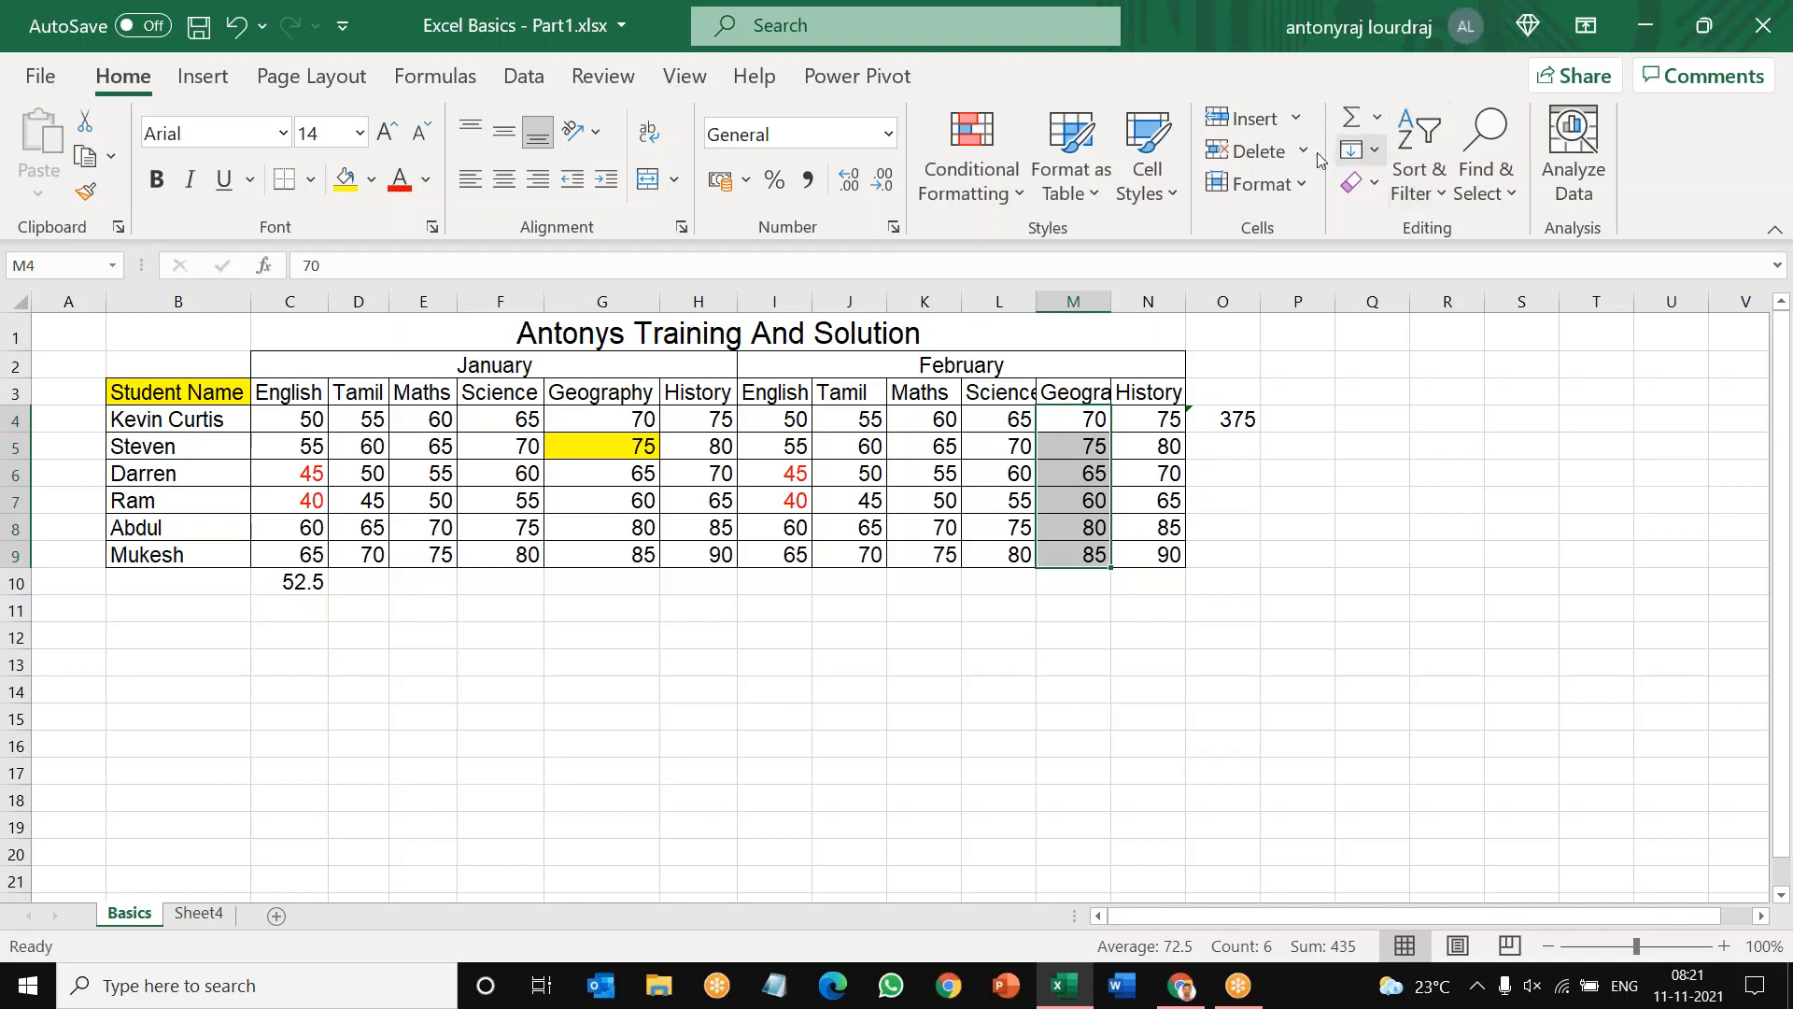
pyautogui.click(1381, 124)
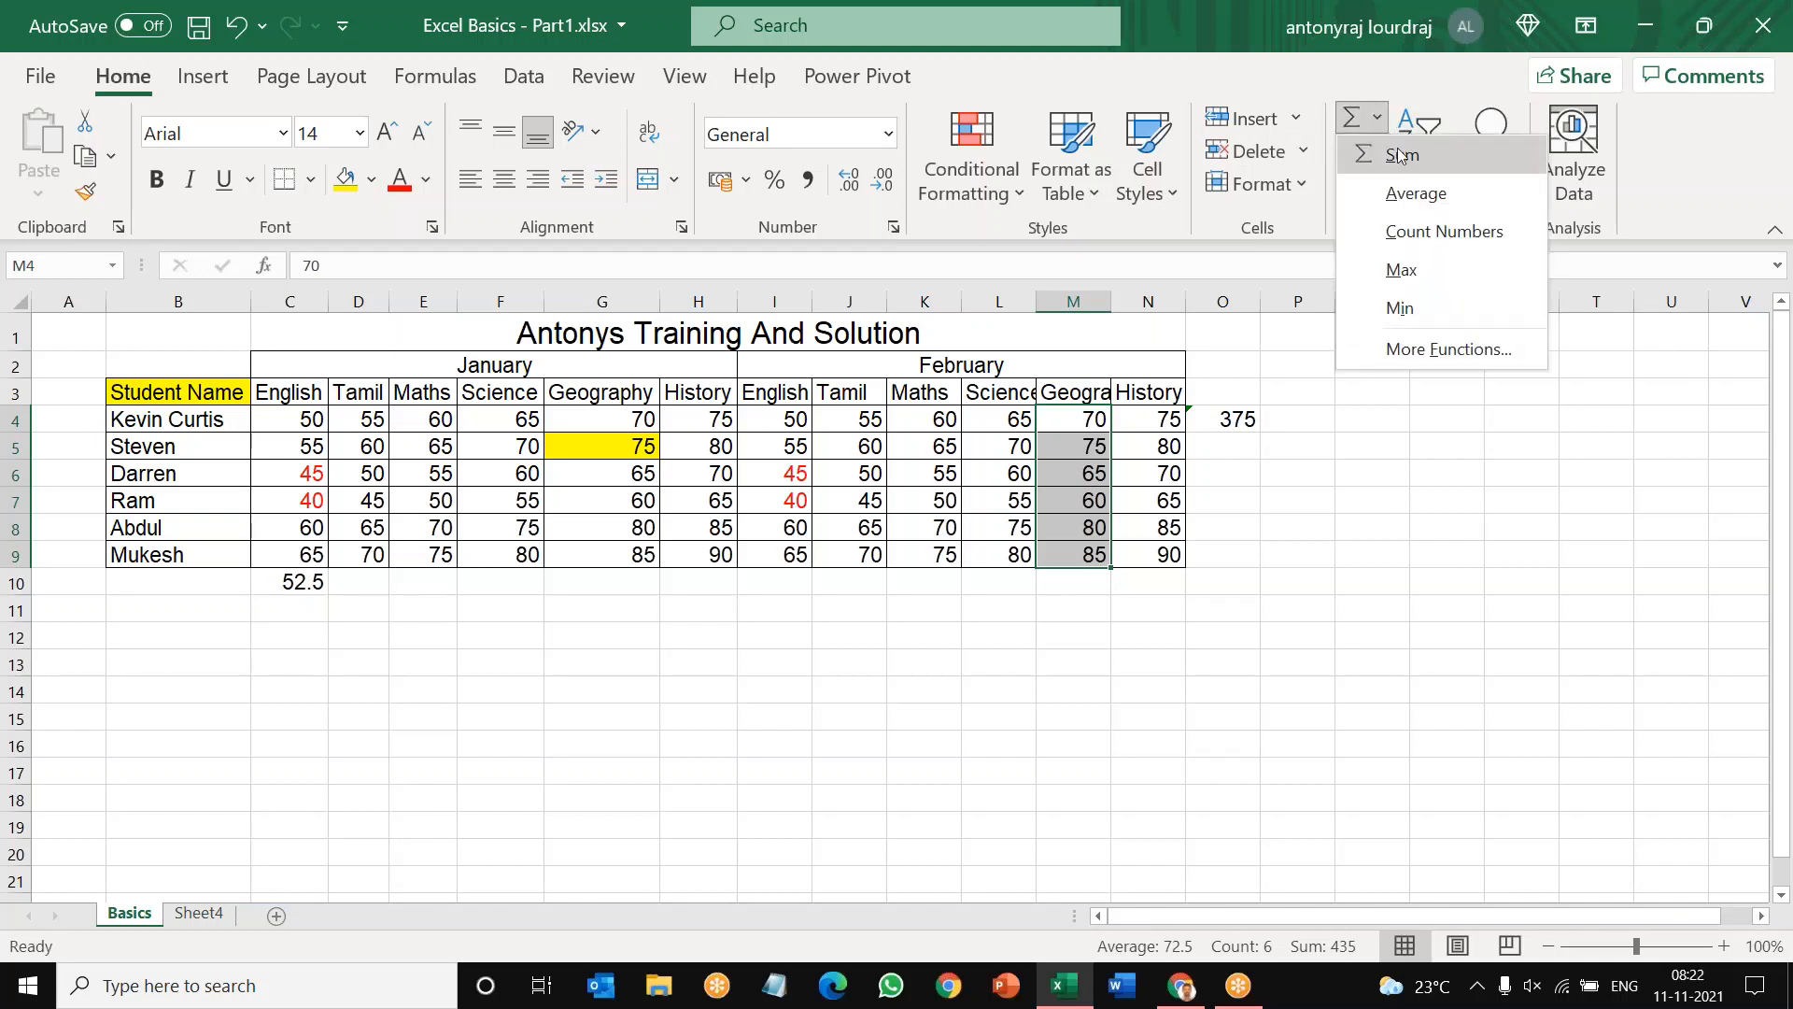
pyautogui.click(1396, 154)
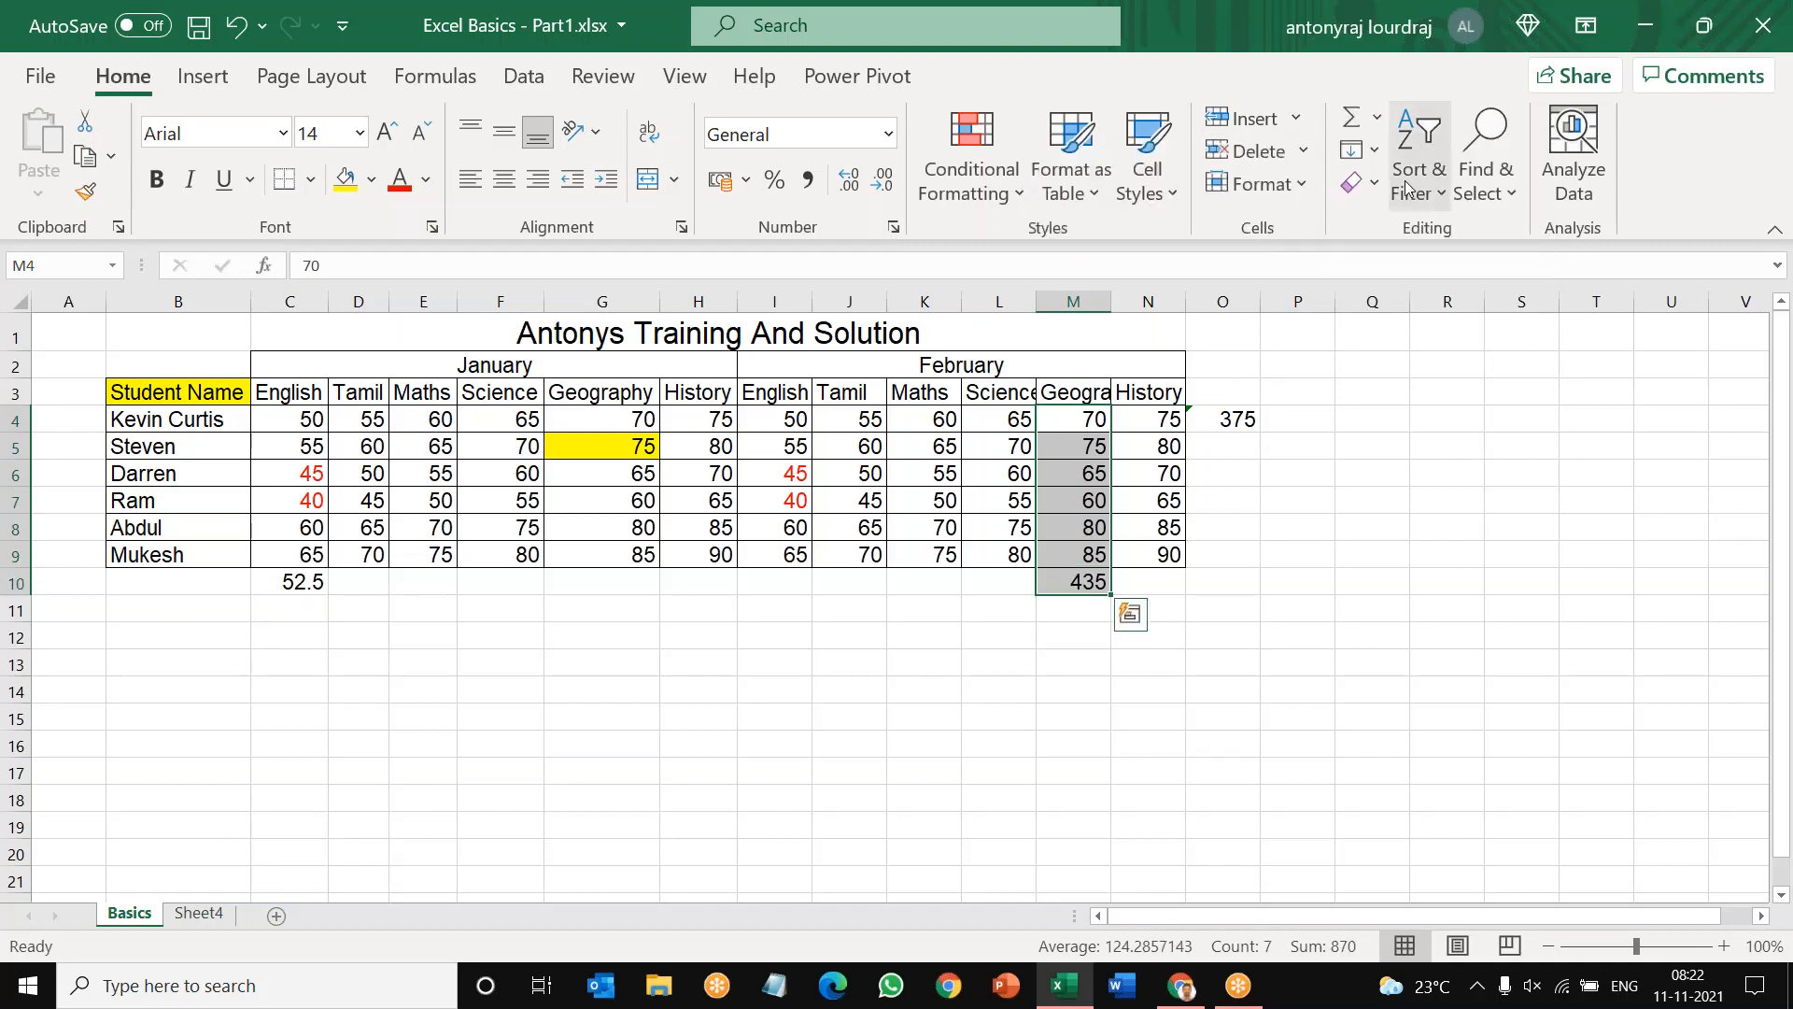
pyautogui.click(1368, 579)
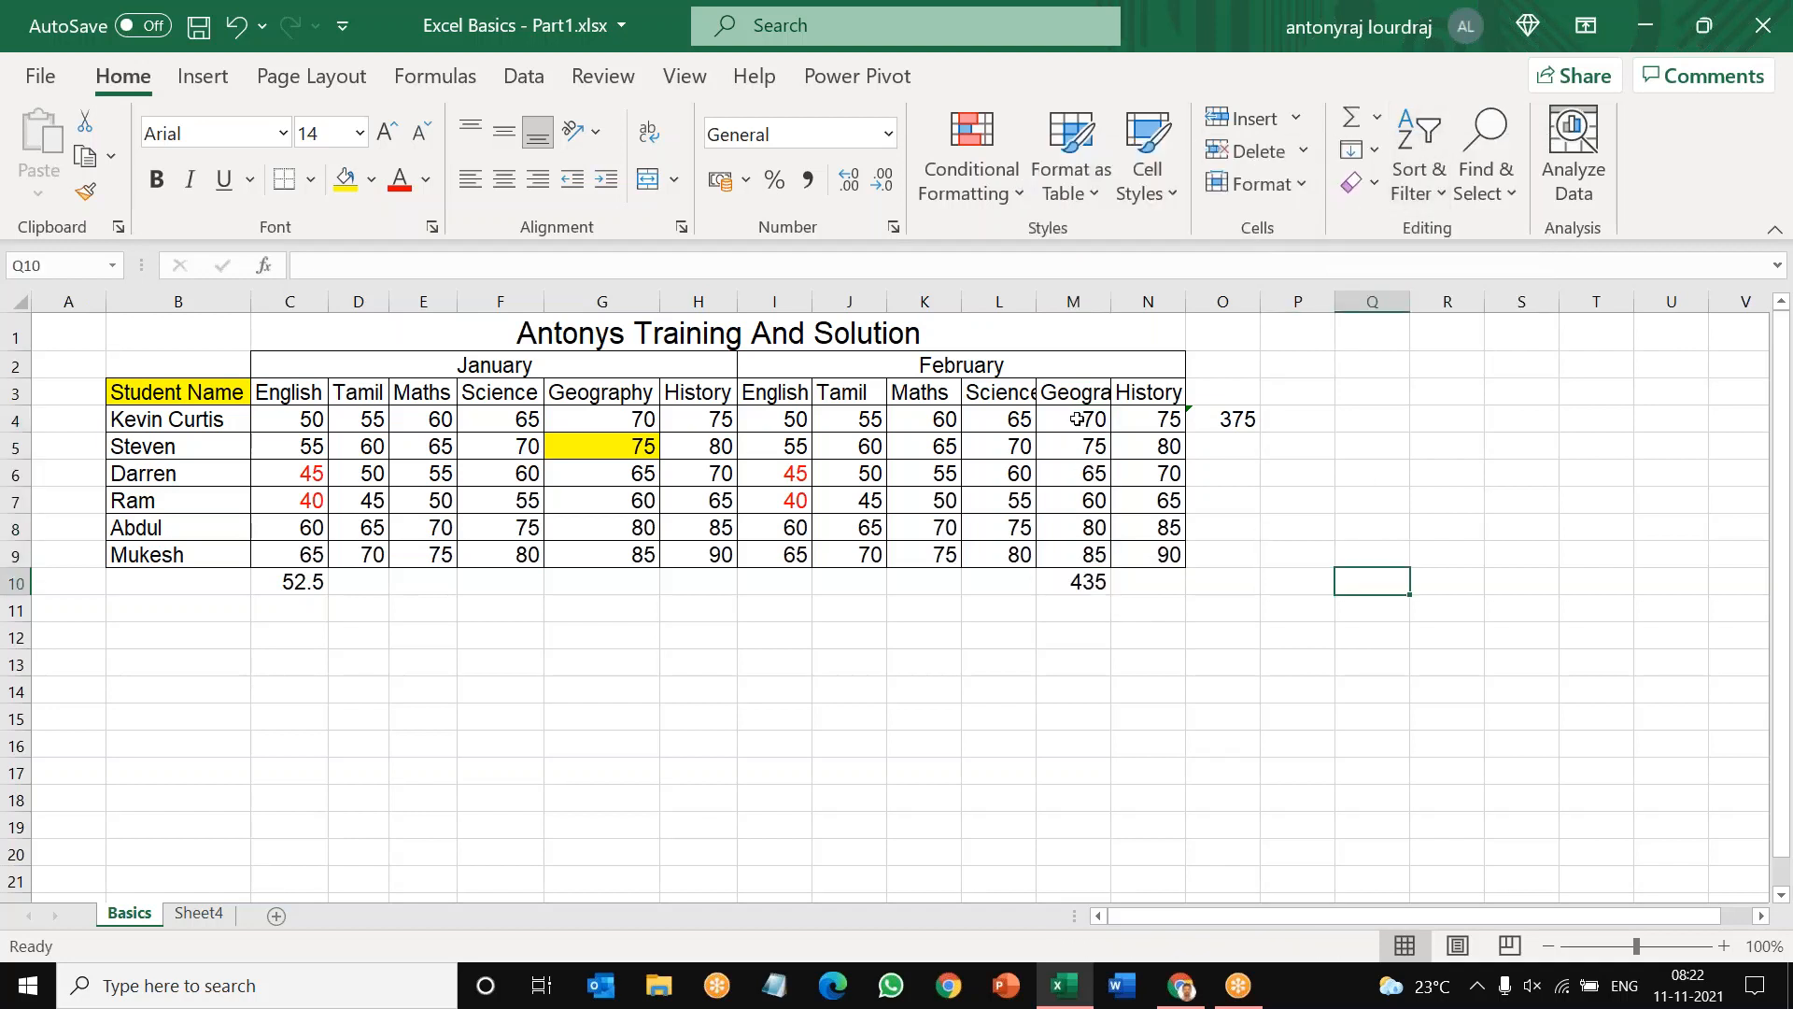
pyautogui.moveTo(1076, 418); pyautogui.dragTo(1081, 549)
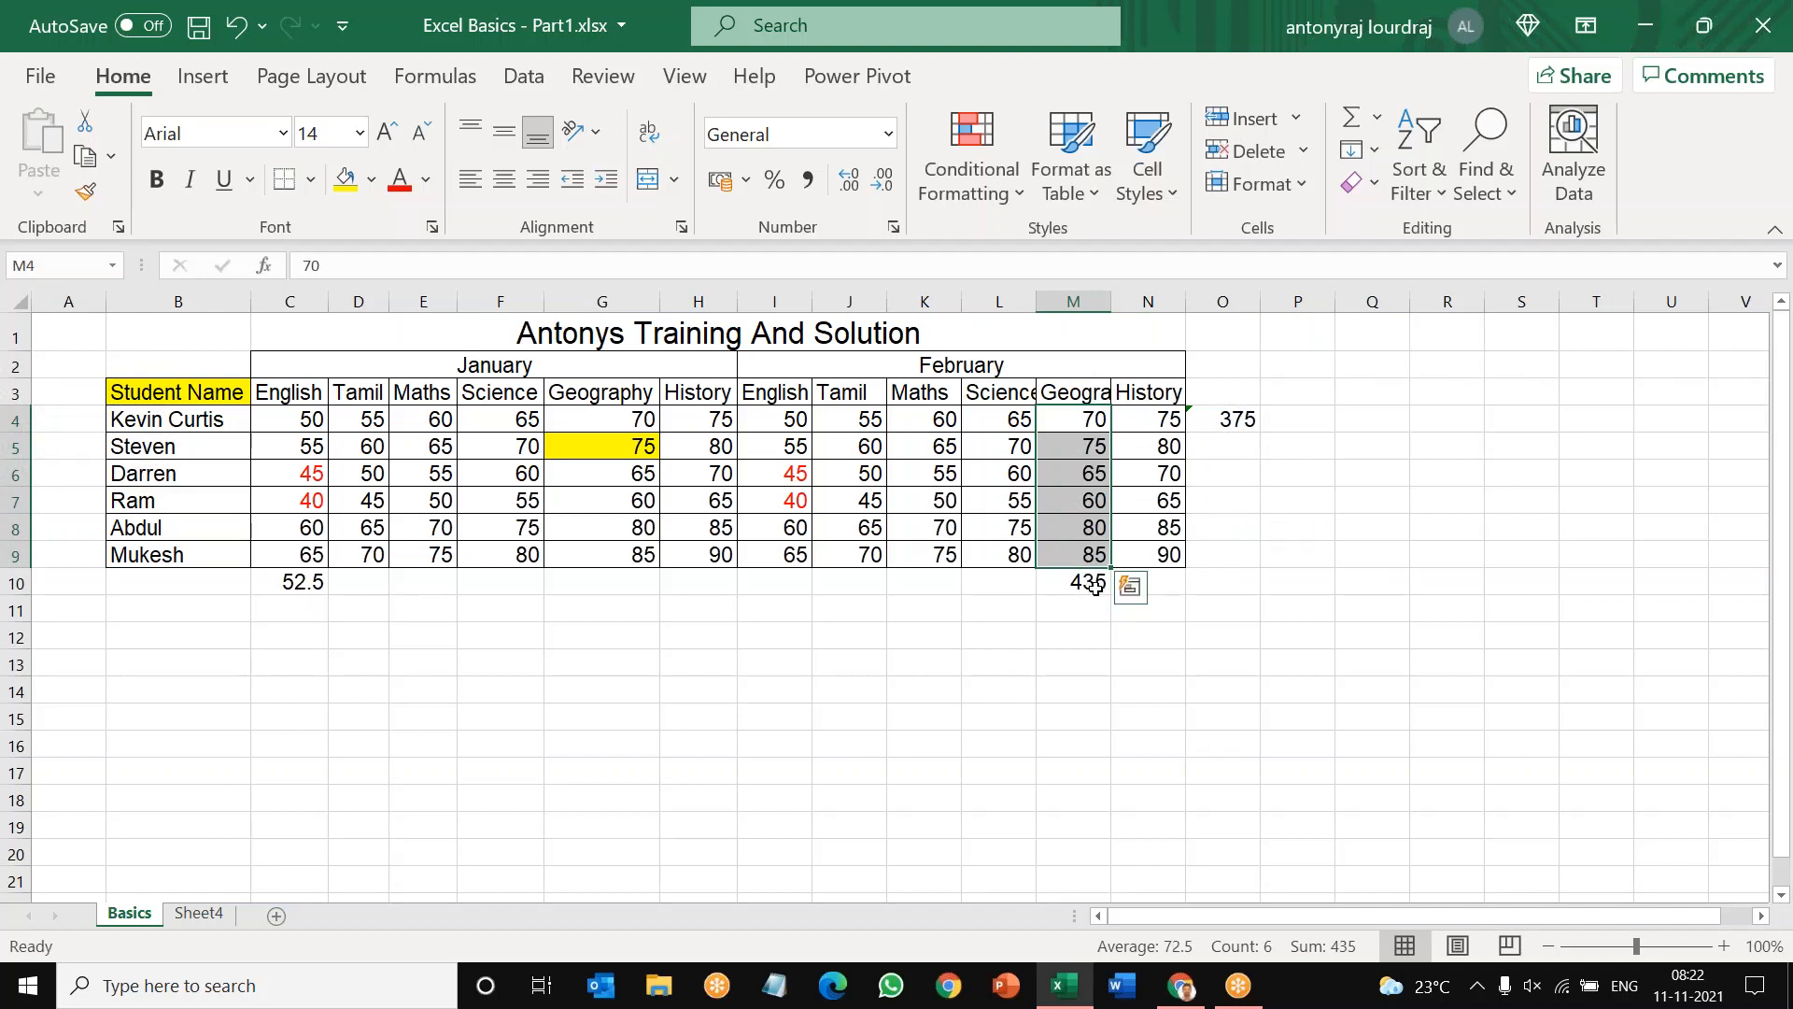
pyautogui.click(1095, 585)
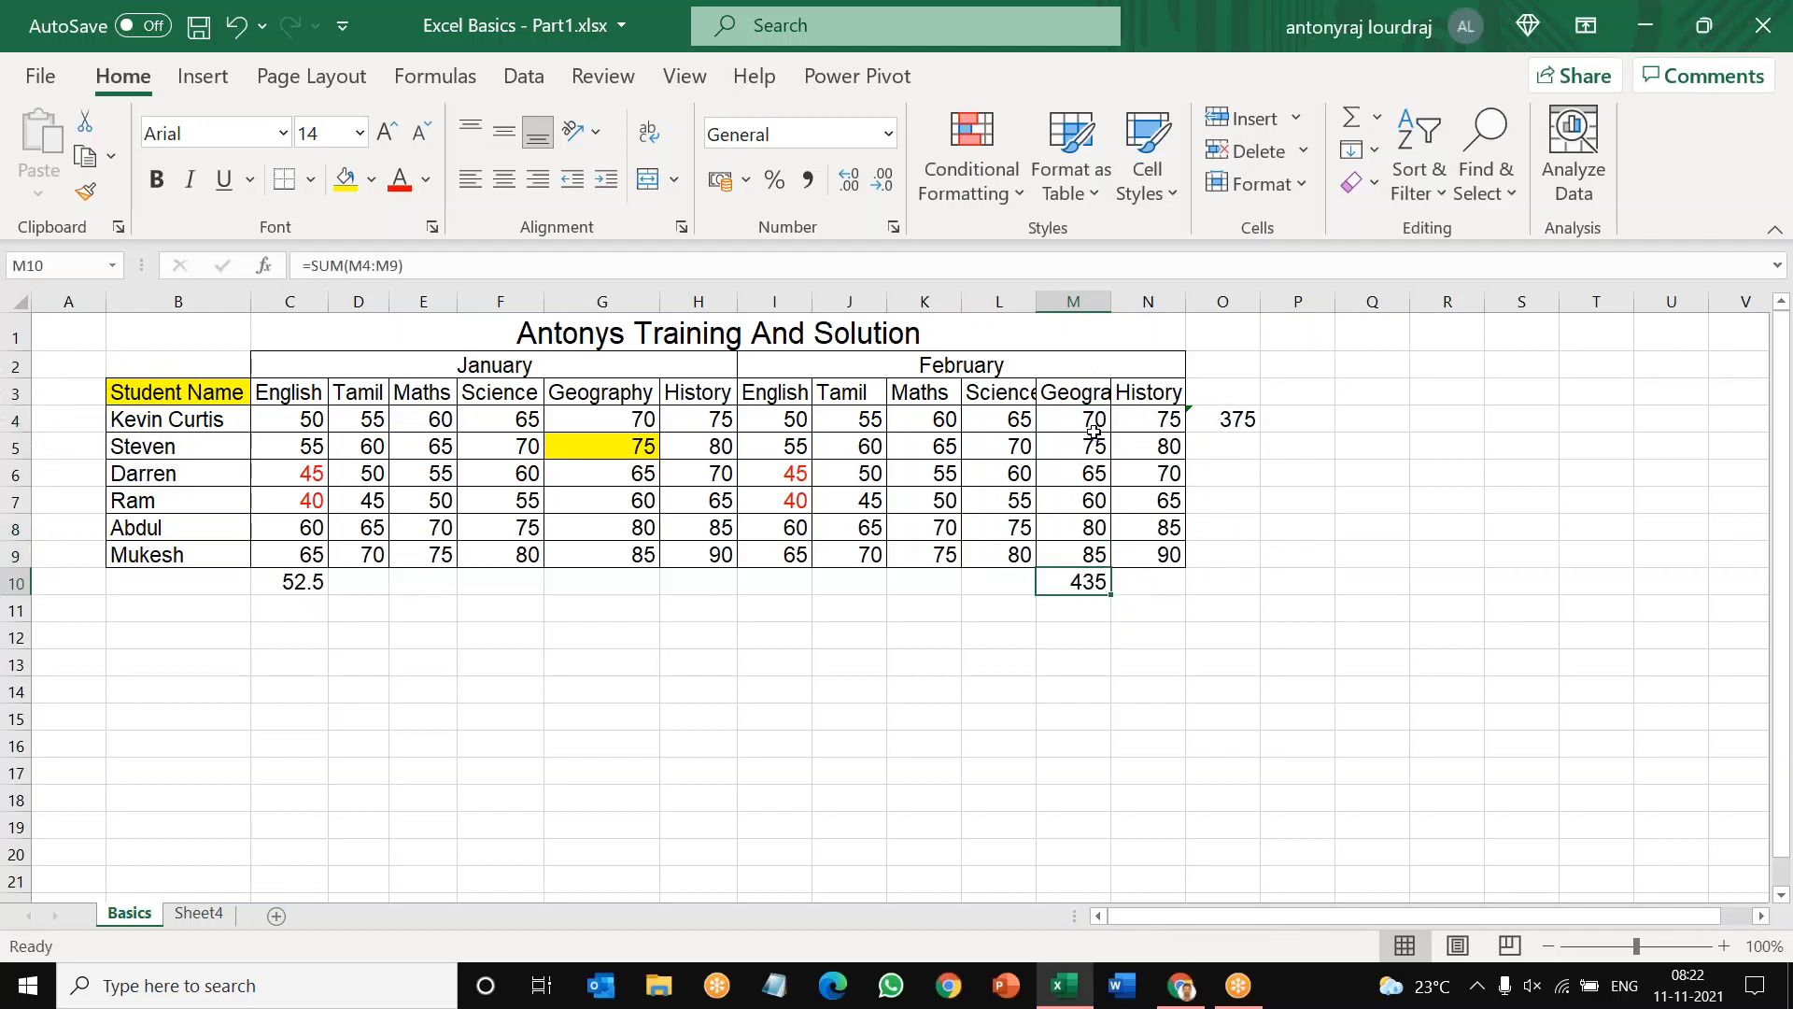
pyautogui.moveTo(1093, 431); pyautogui.dragTo(1078, 552)
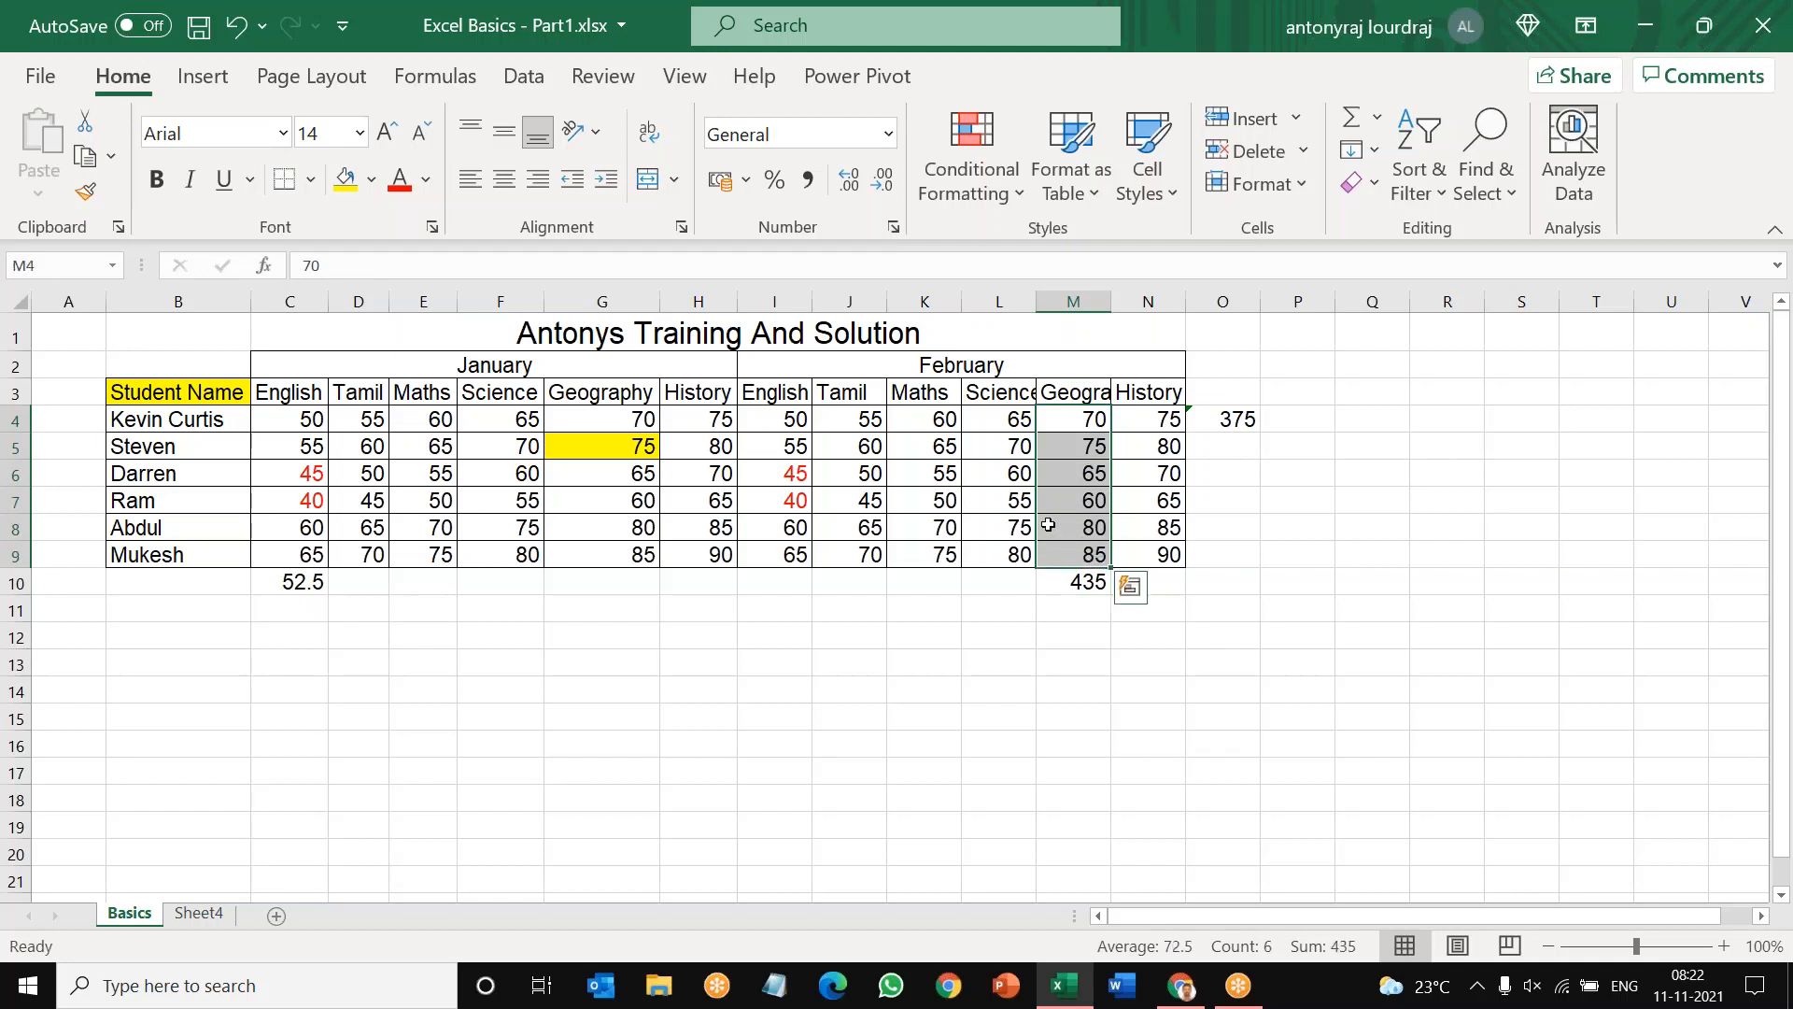
pyautogui.moveTo(933, 420); pyautogui.dragTo(1158, 422)
pyautogui.click(1381, 119)
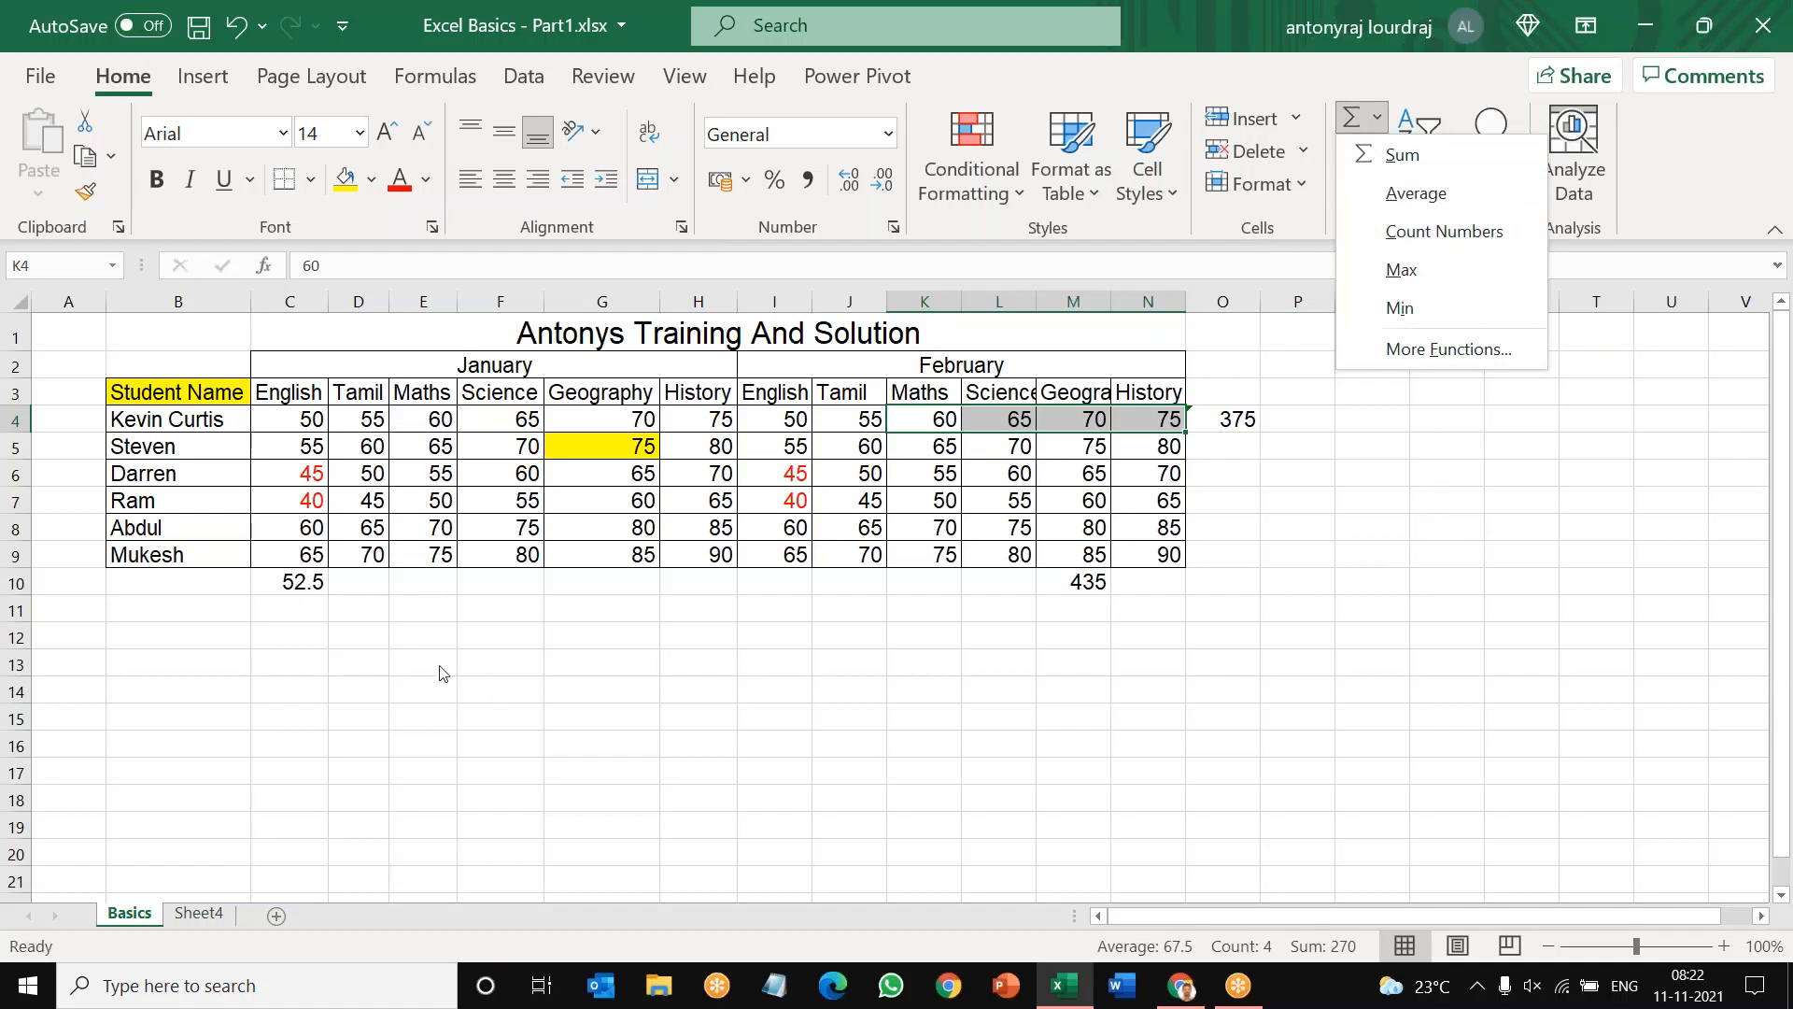
pyautogui.press('Escape')
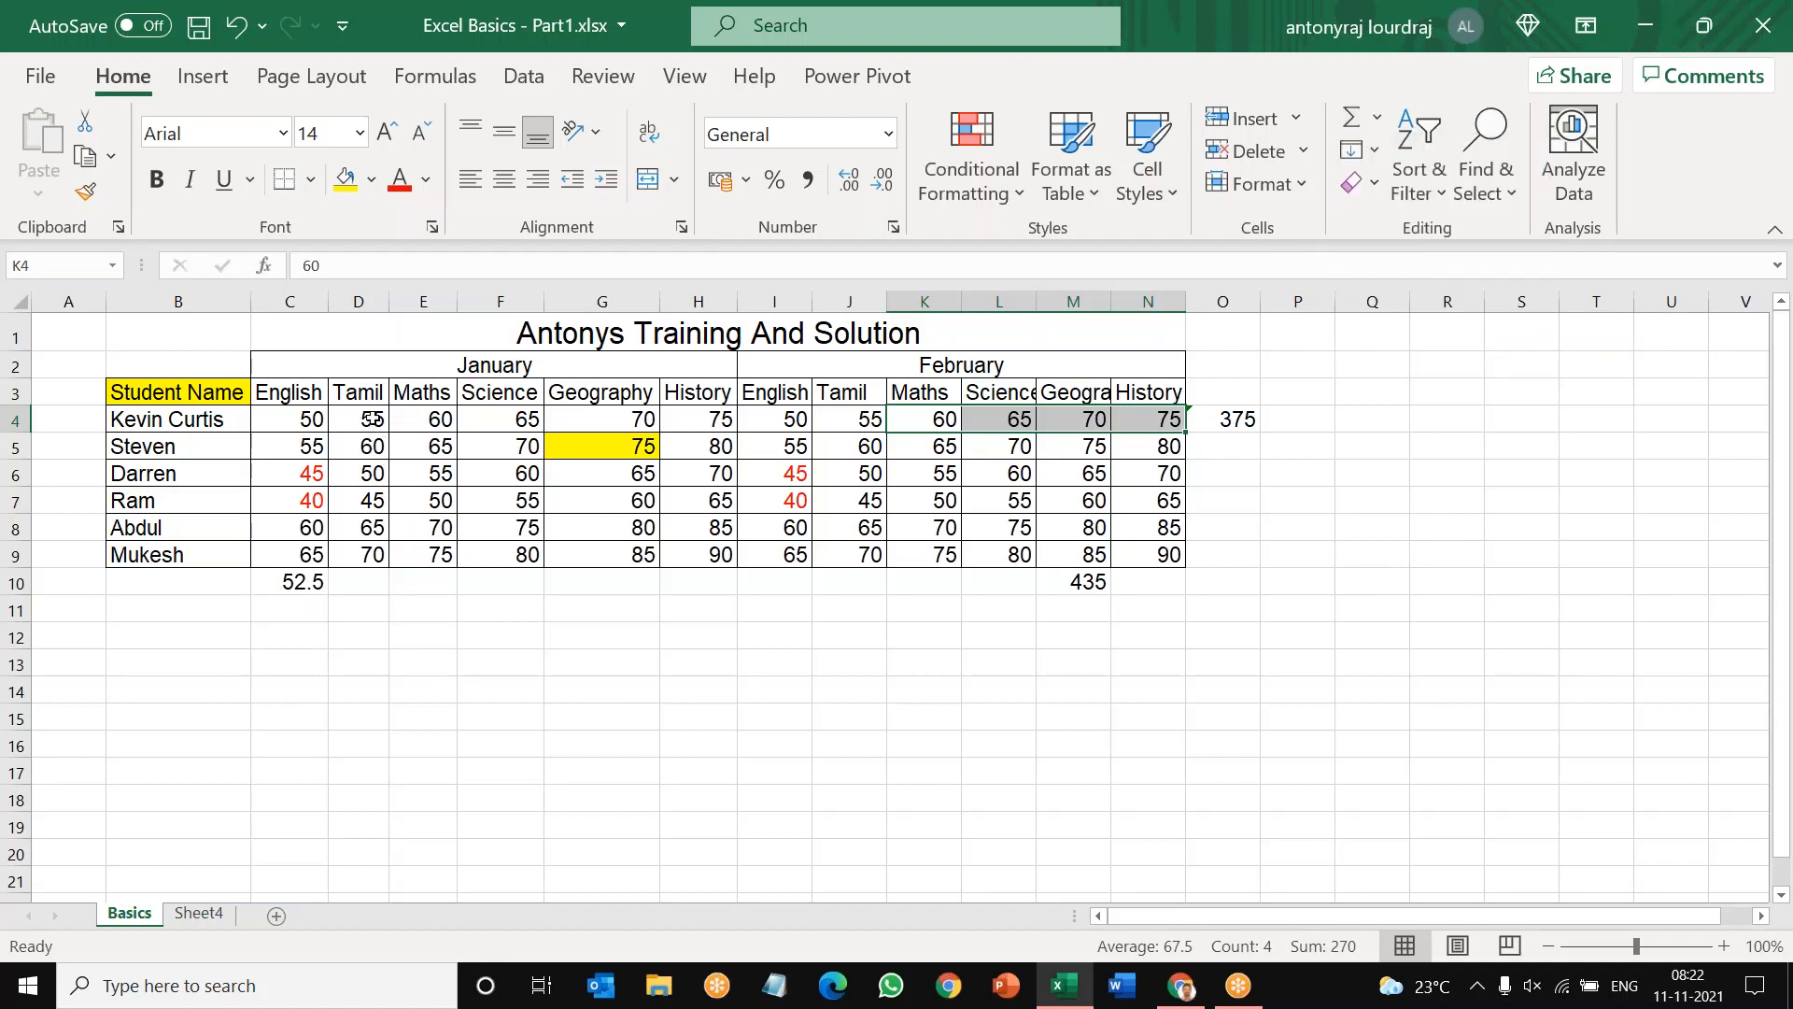
# Step: Find the maximum of the January Tamil marks in D4:D9, placing it in D10, and inspect its formula
pyautogui.moveTo(371, 420); pyautogui.dragTo(372, 555)
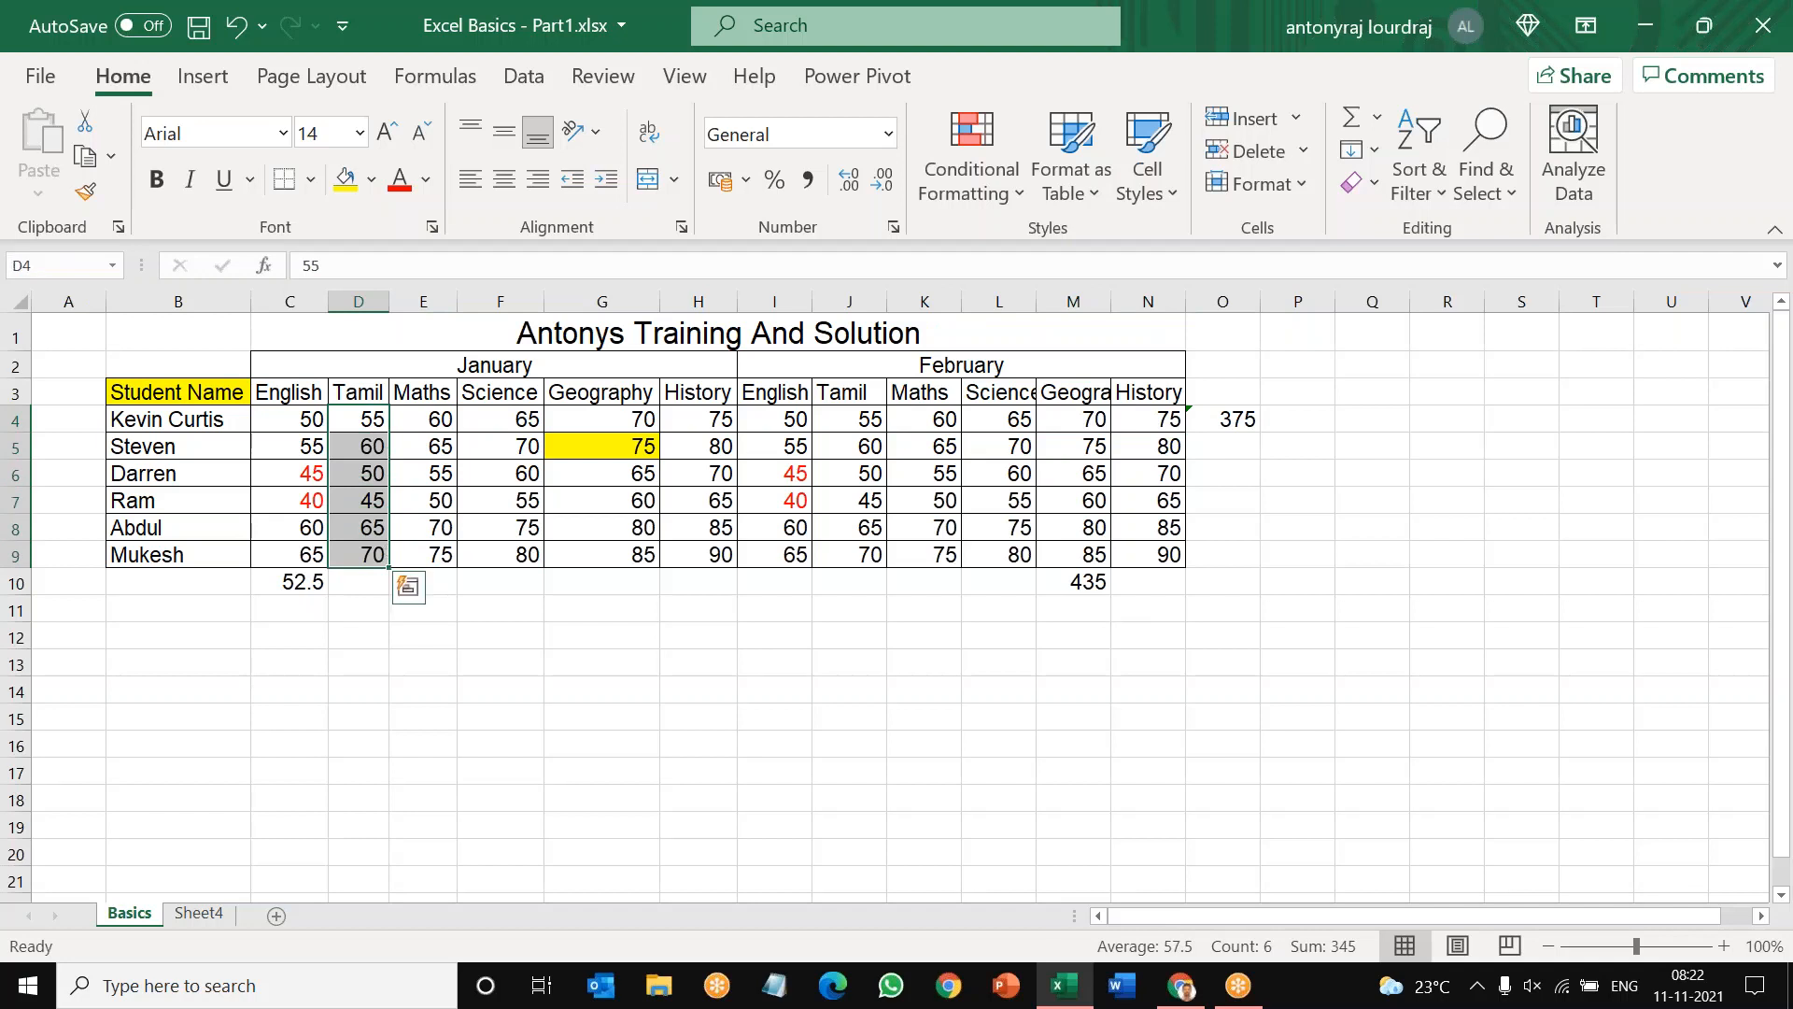
pyautogui.click(1379, 119)
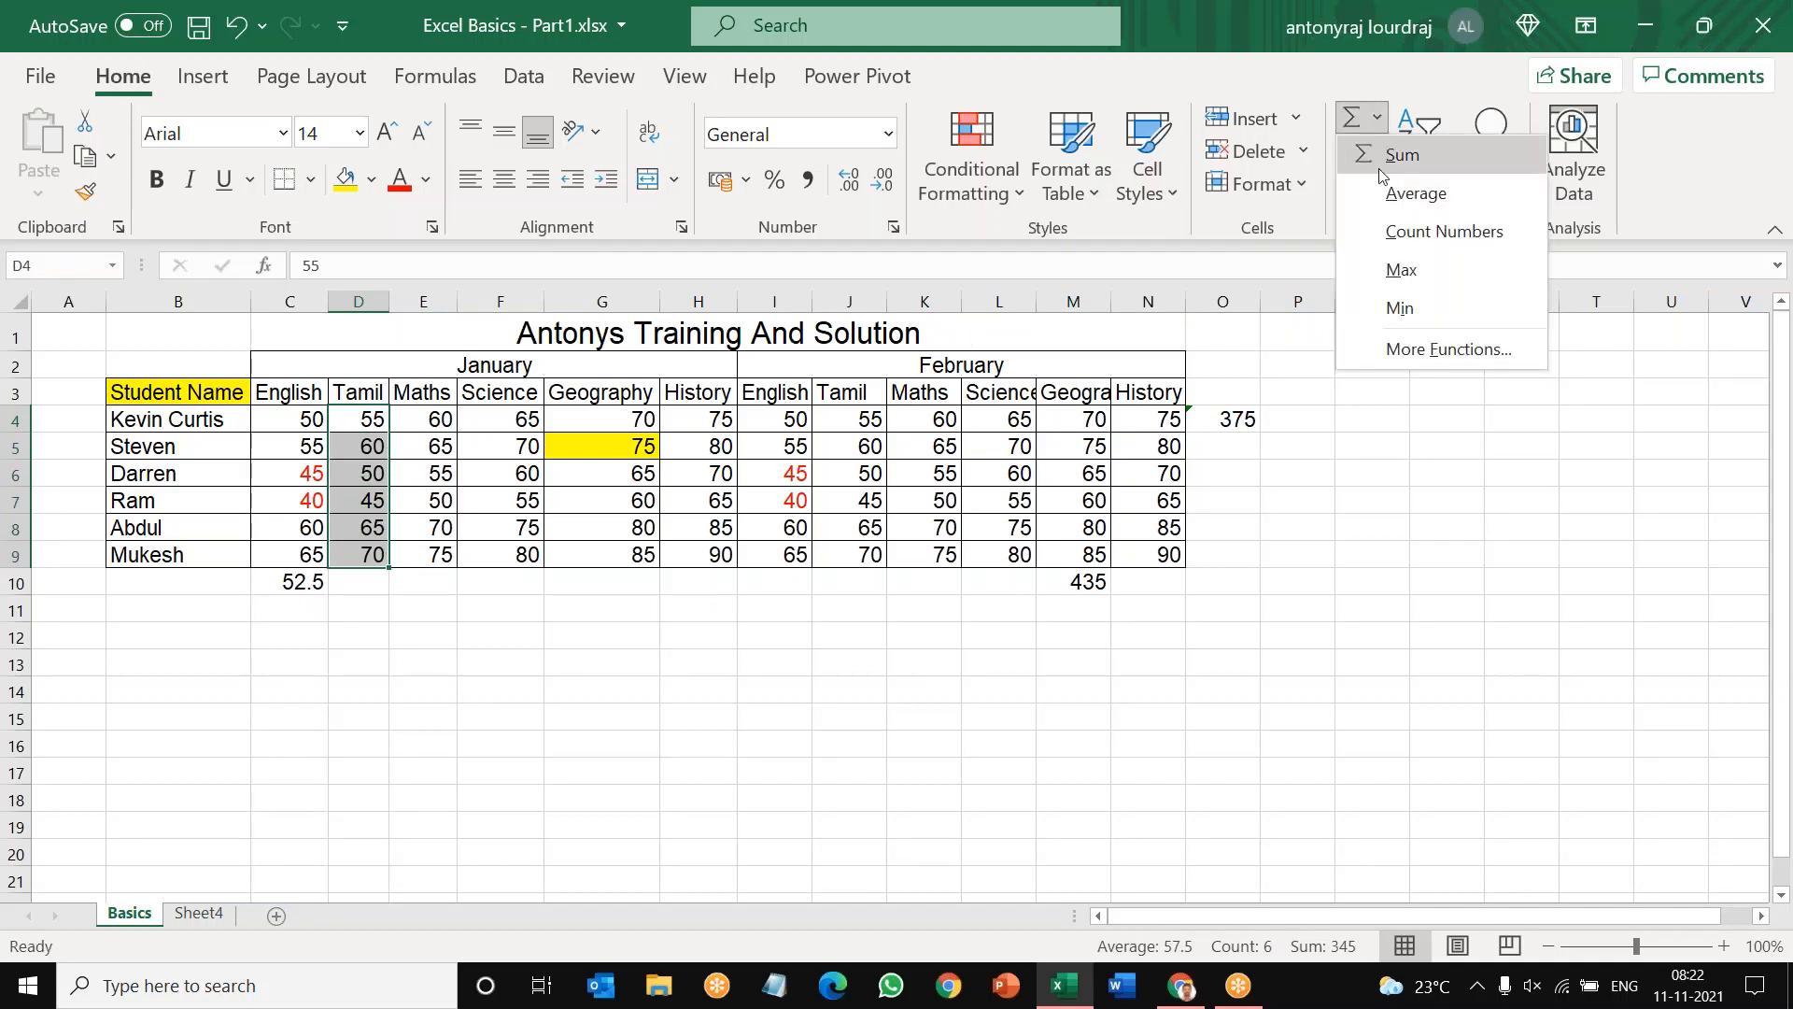
pyautogui.click(1398, 271)
pyautogui.click(1237, 608)
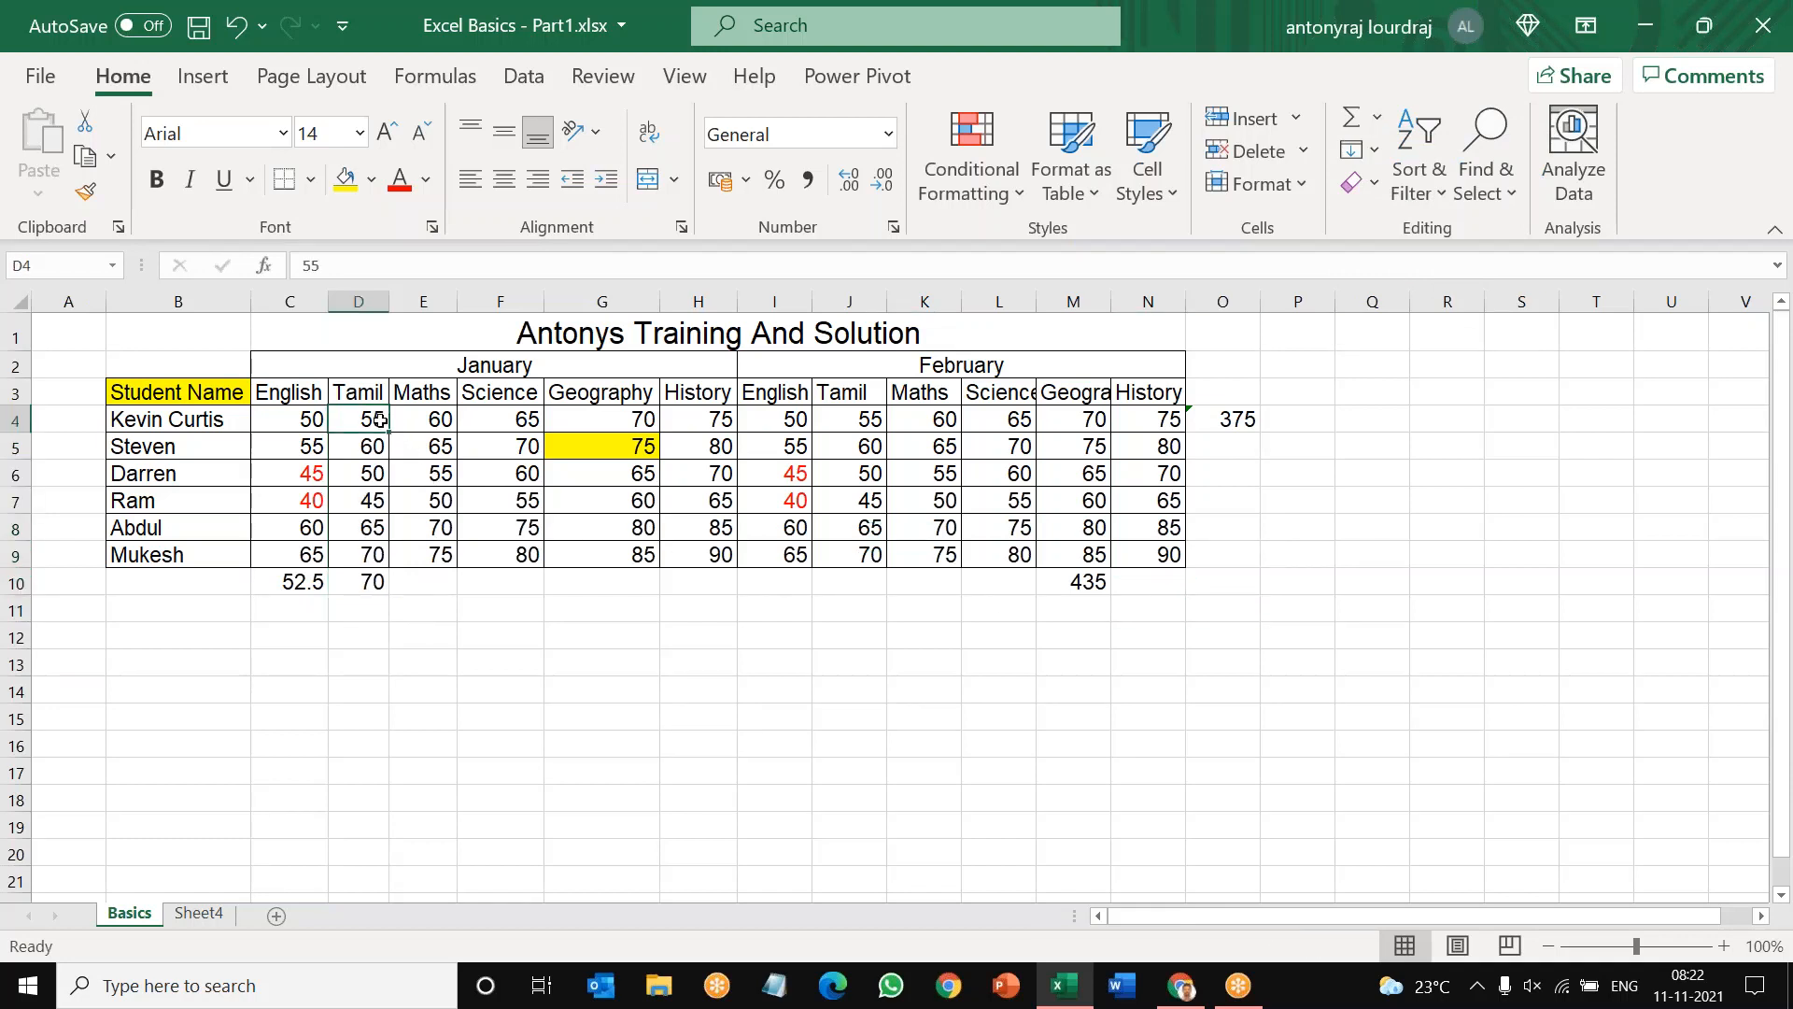
pyautogui.moveTo(381, 418); pyautogui.dragTo(378, 552)
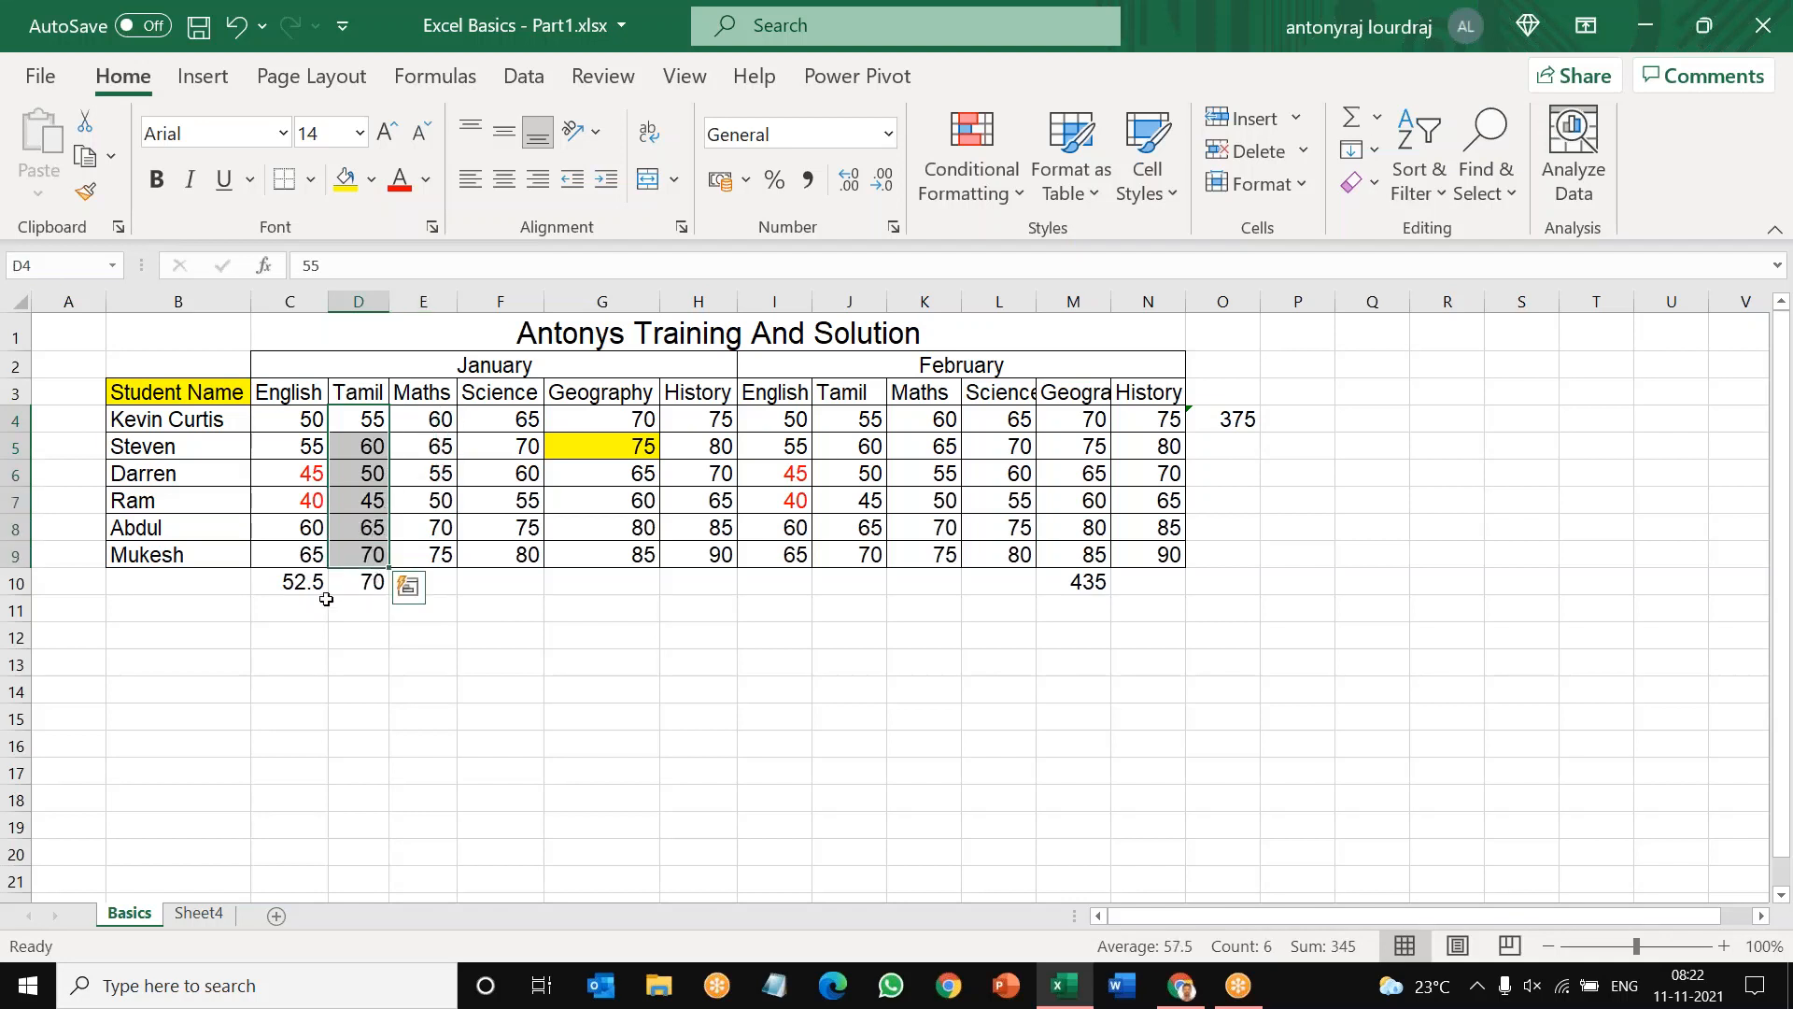
pyautogui.click(370, 581)
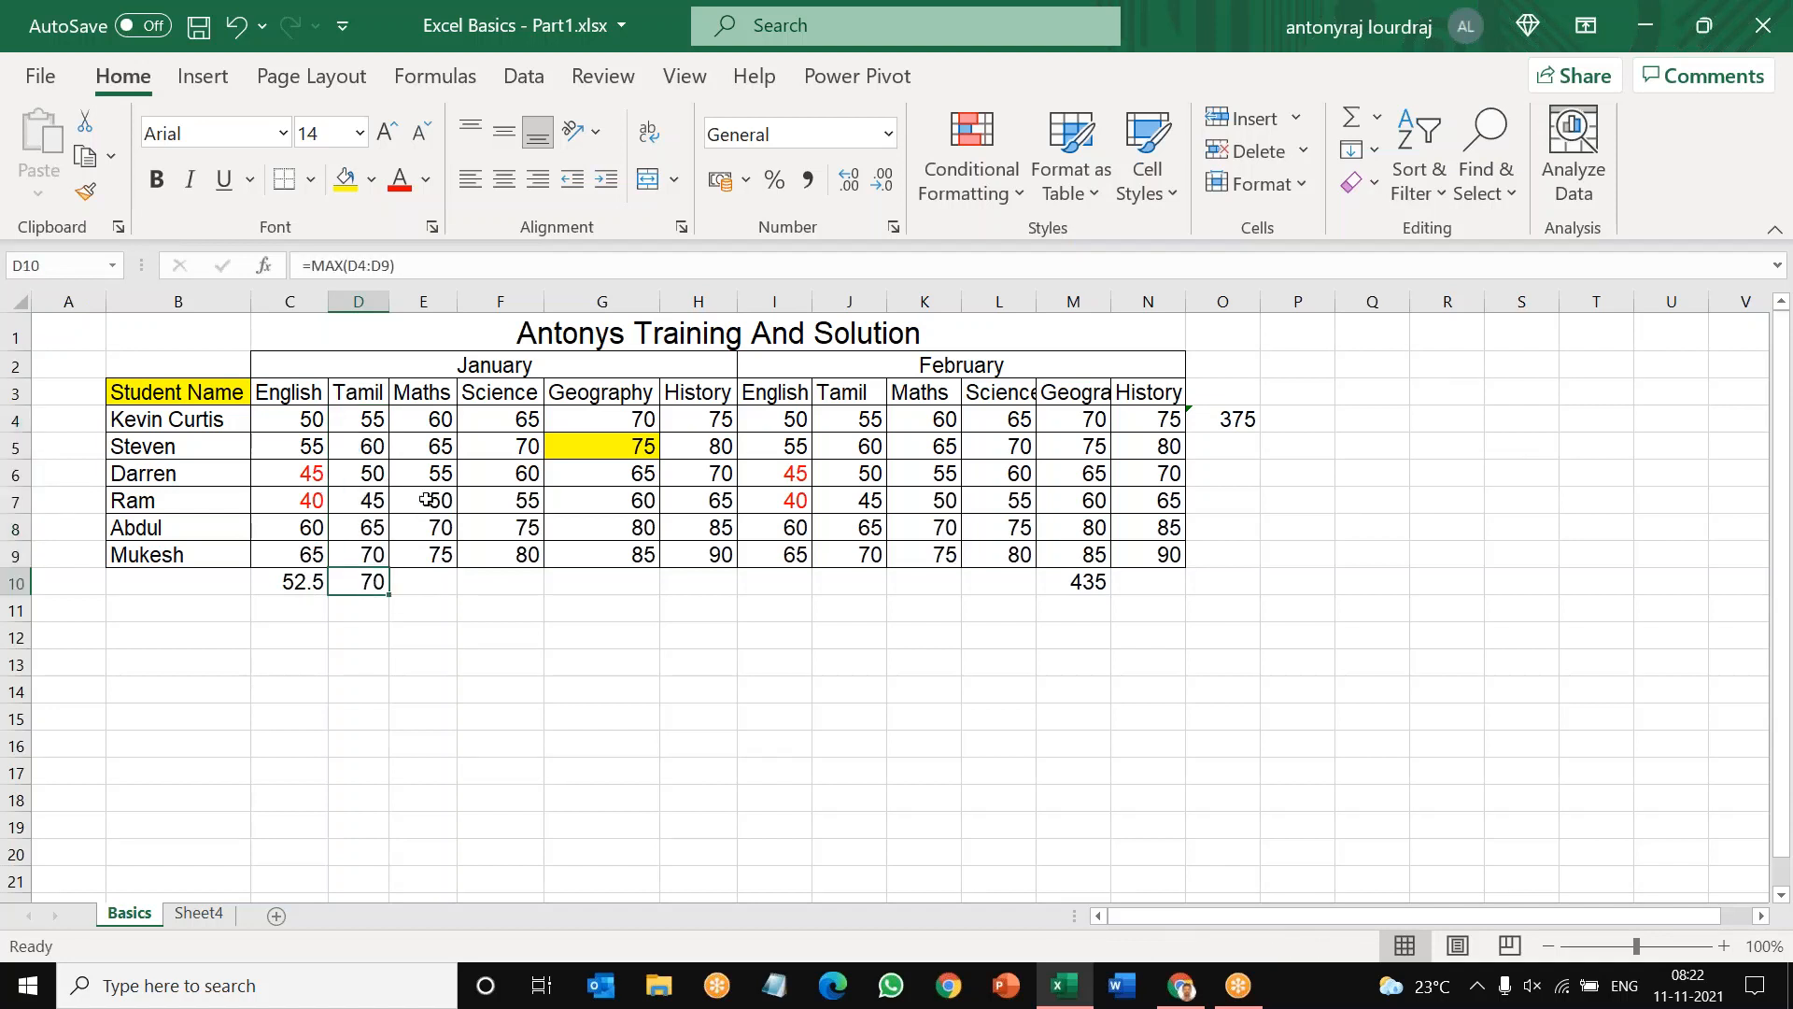
# Step: Find the minimum of the January Maths marks in E4:E9, placing it in E10
pyautogui.moveTo(440, 418); pyautogui.dragTo(450, 558)
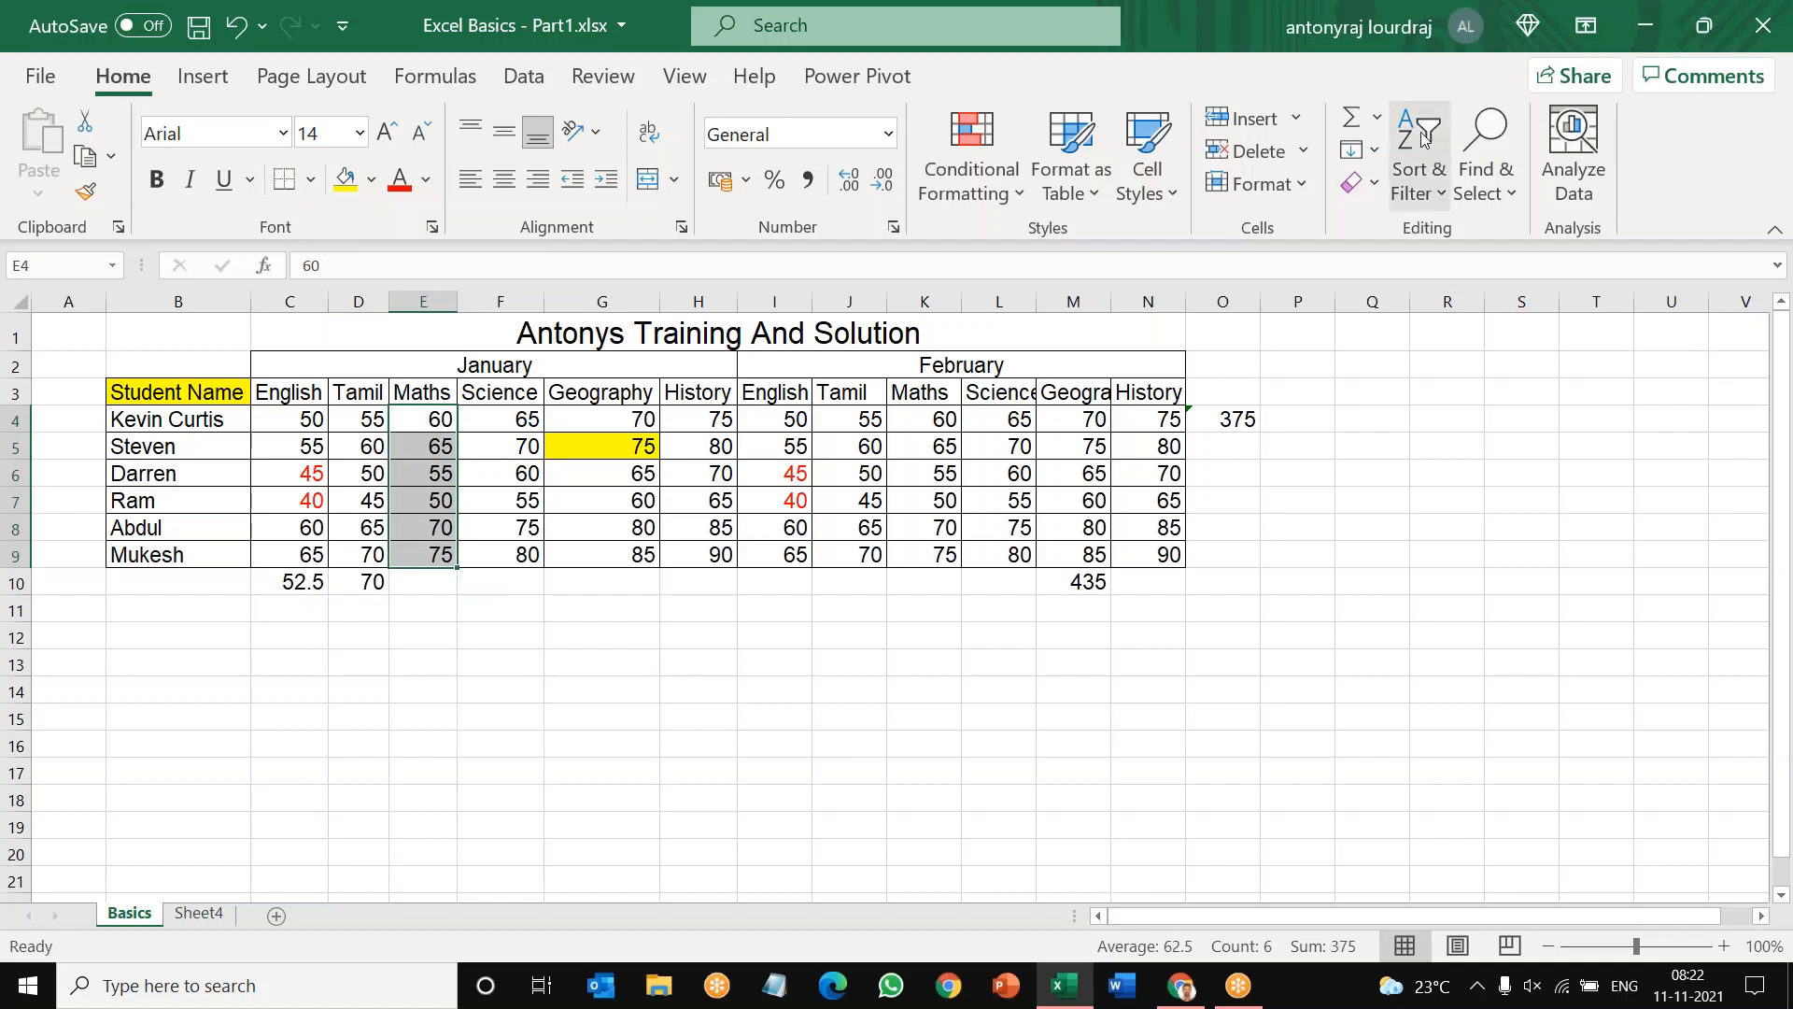
pyautogui.click(1379, 119)
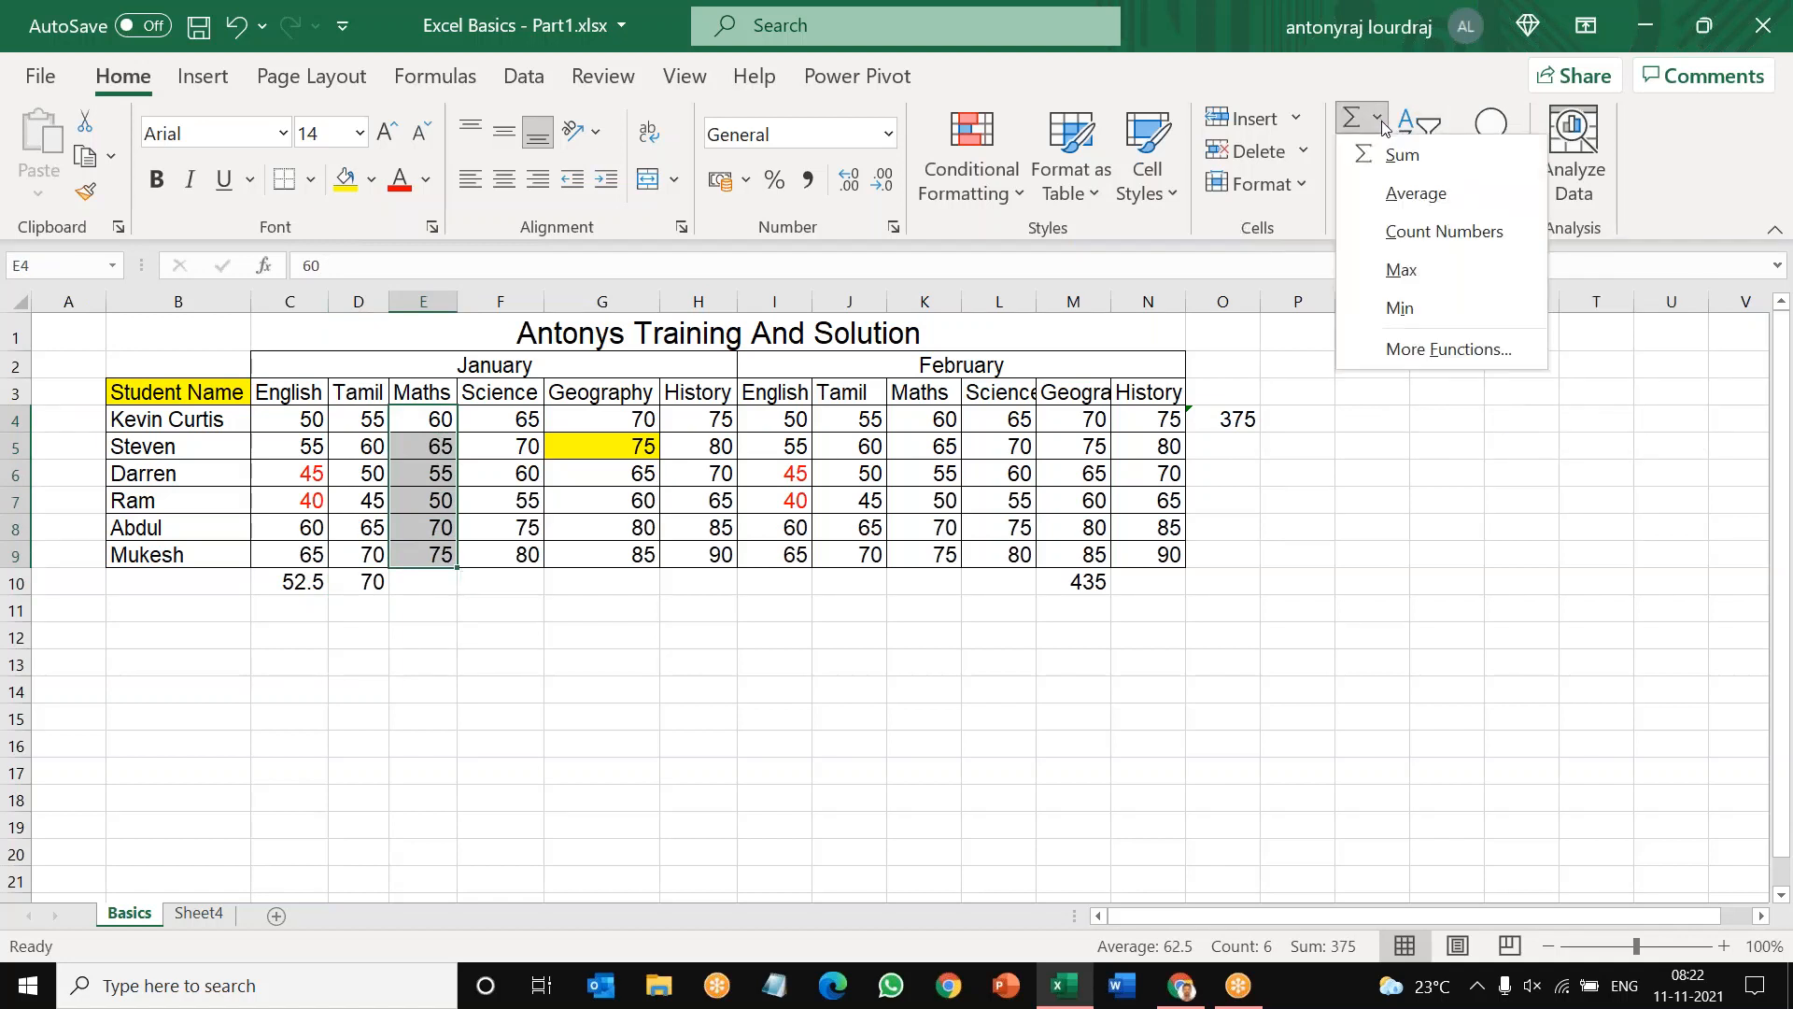
pyautogui.click(1405, 310)
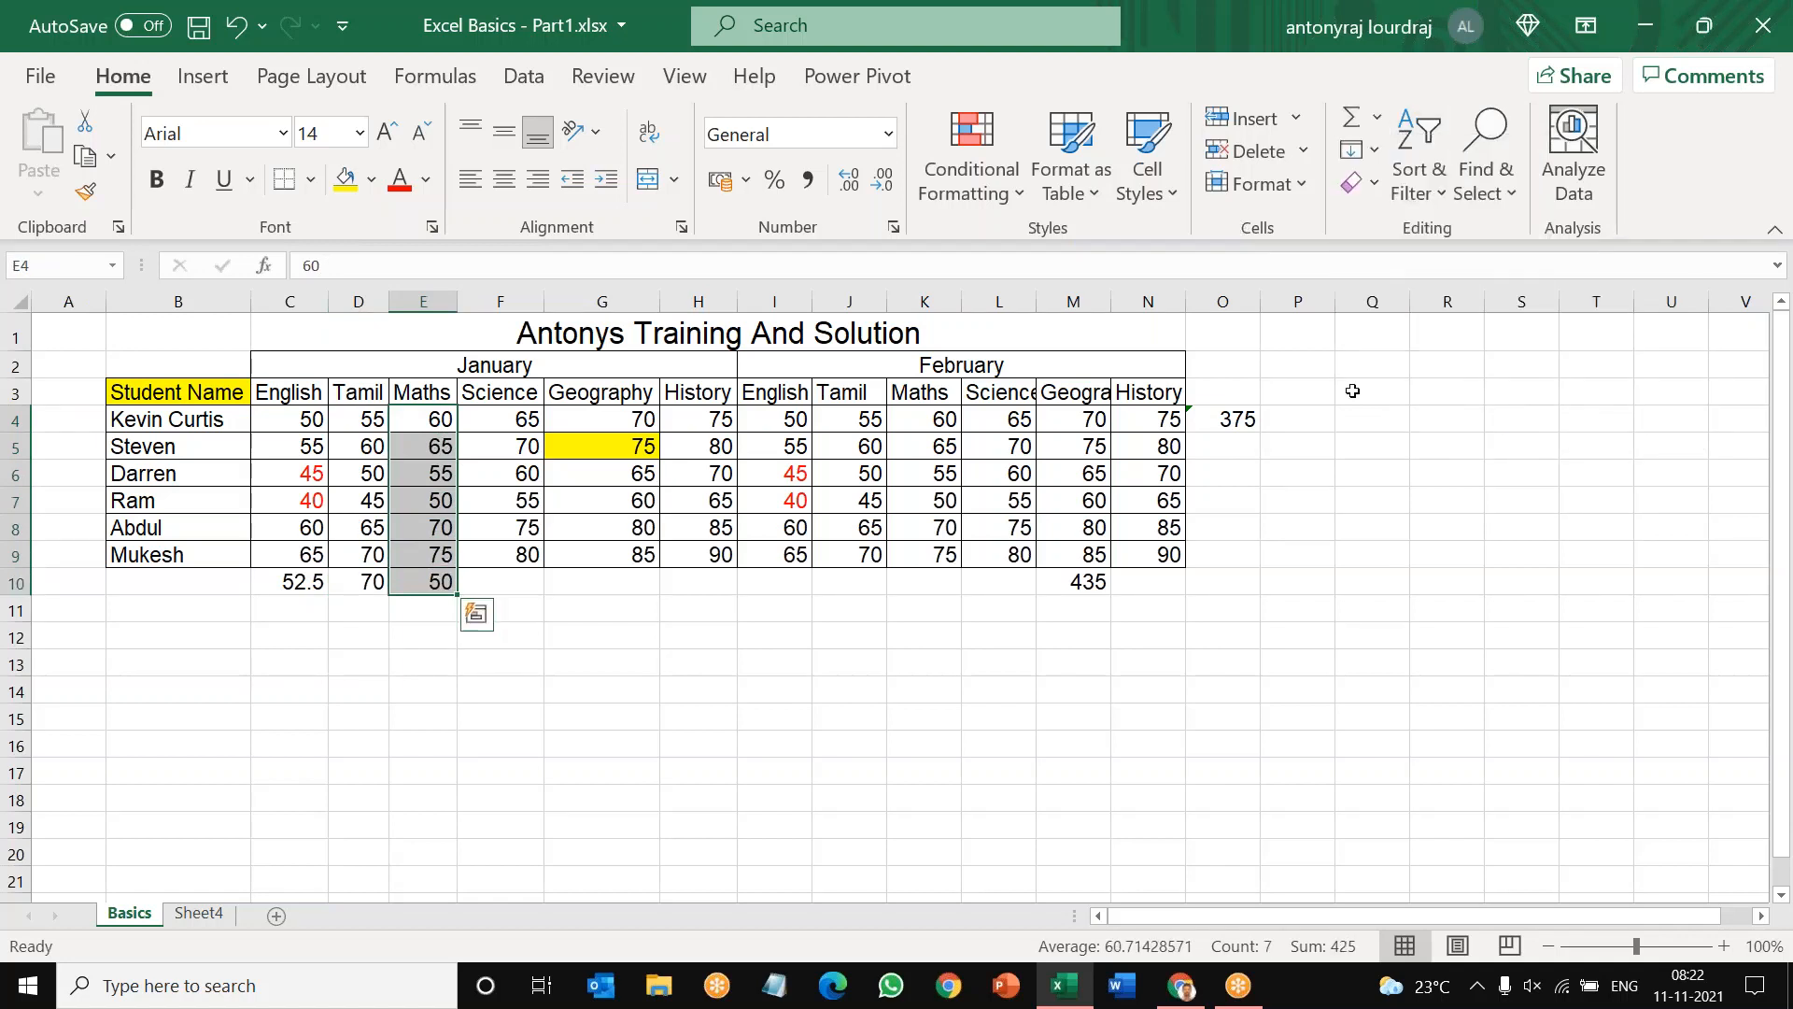
pyautogui.click(1050, 625)
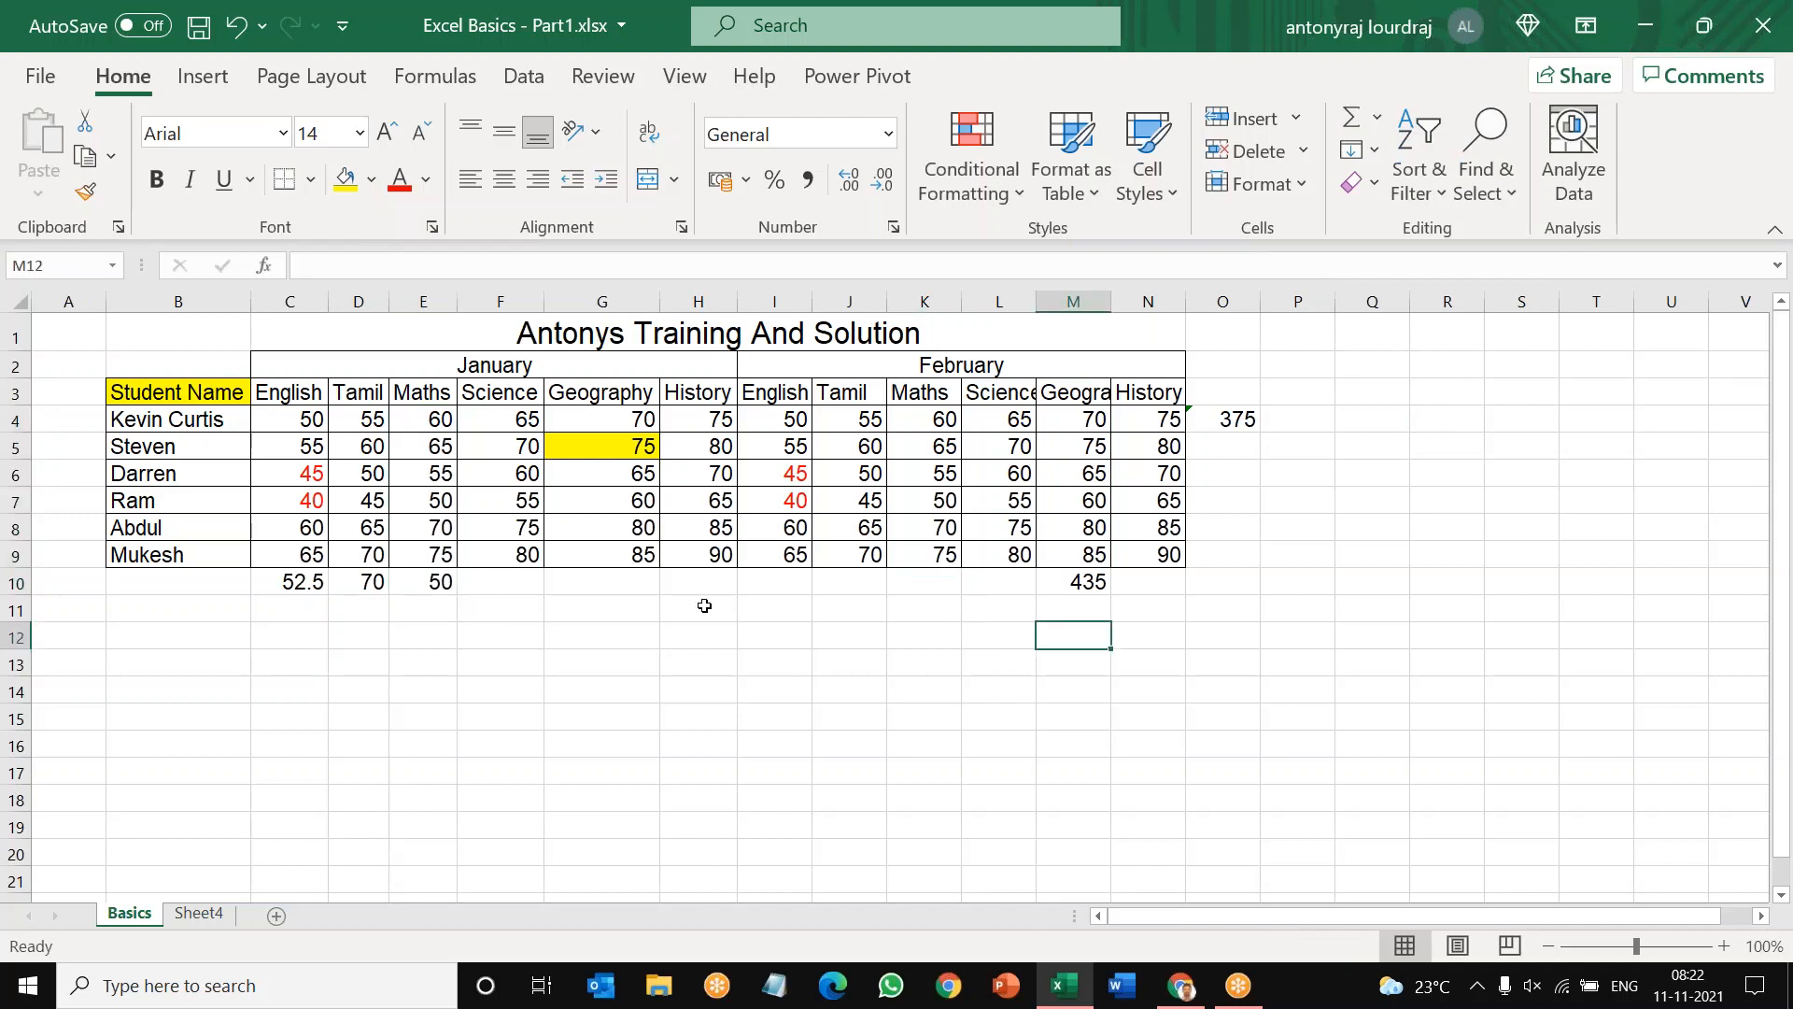
# Step: Apply a red font color to the January Maths mark in E7 and the January Tamil mark in D9
pyautogui.click(441, 500)
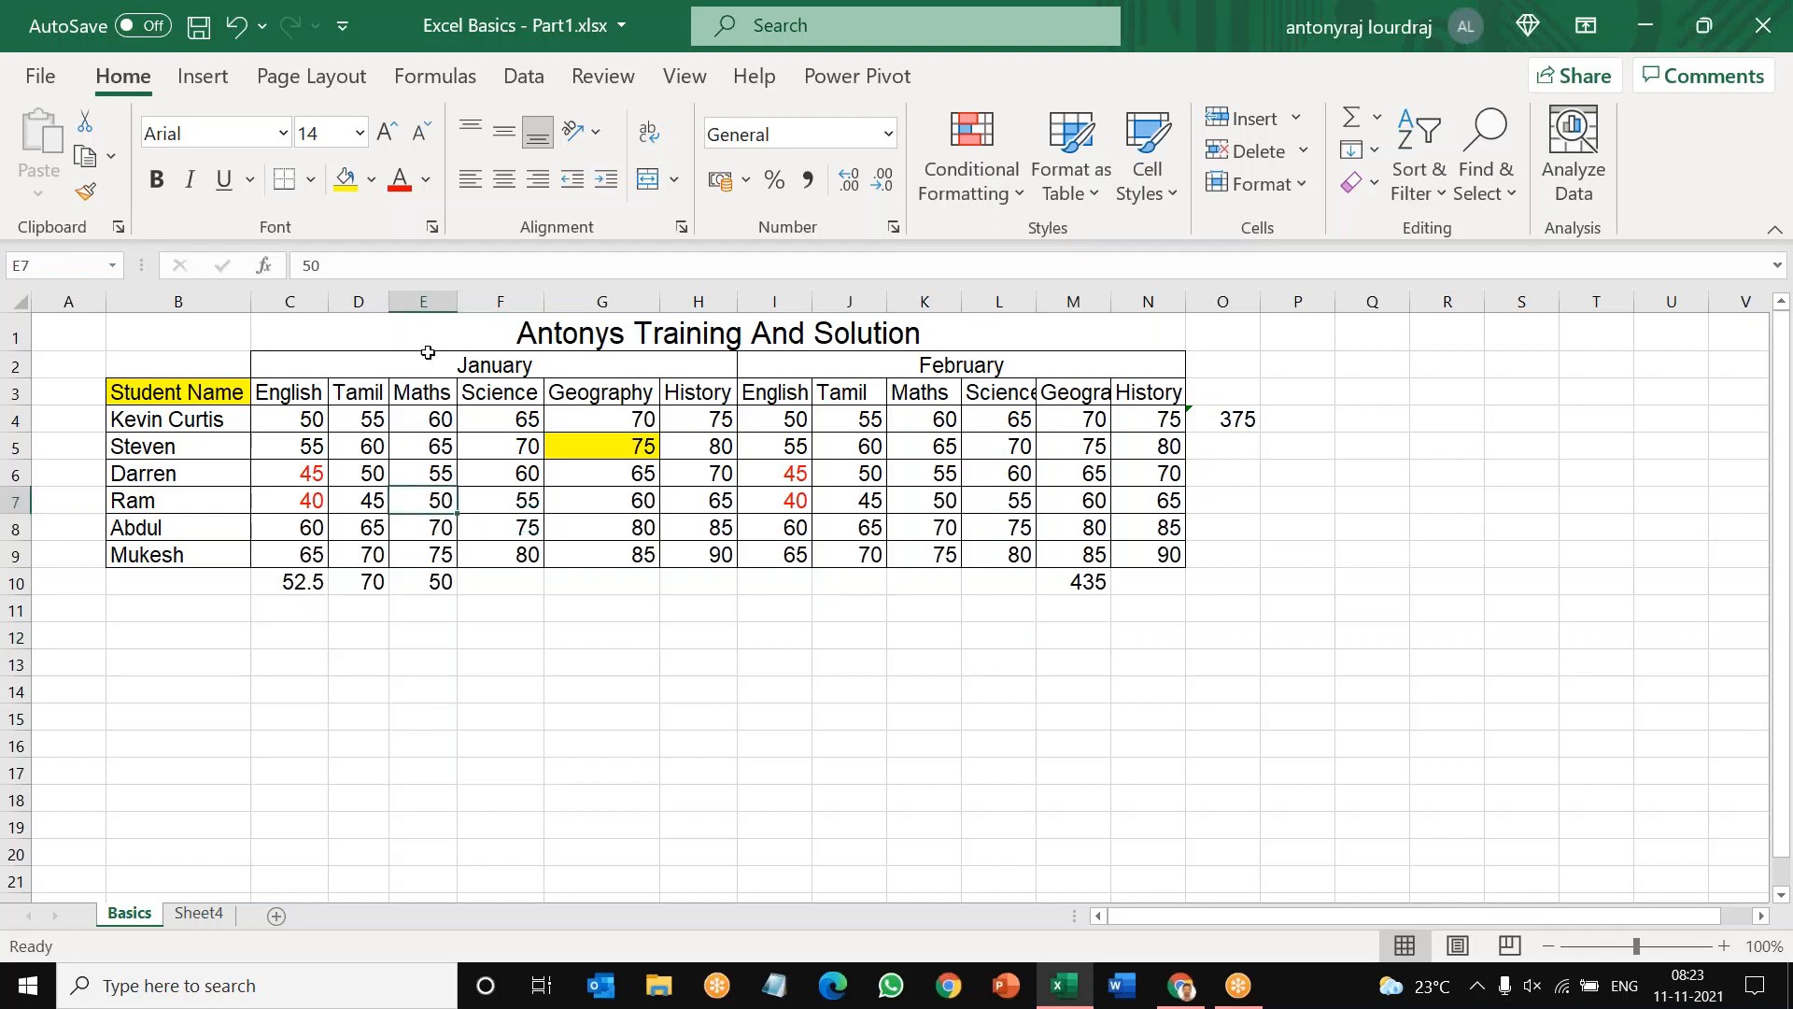
pyautogui.click(400, 177)
pyautogui.click(370, 555)
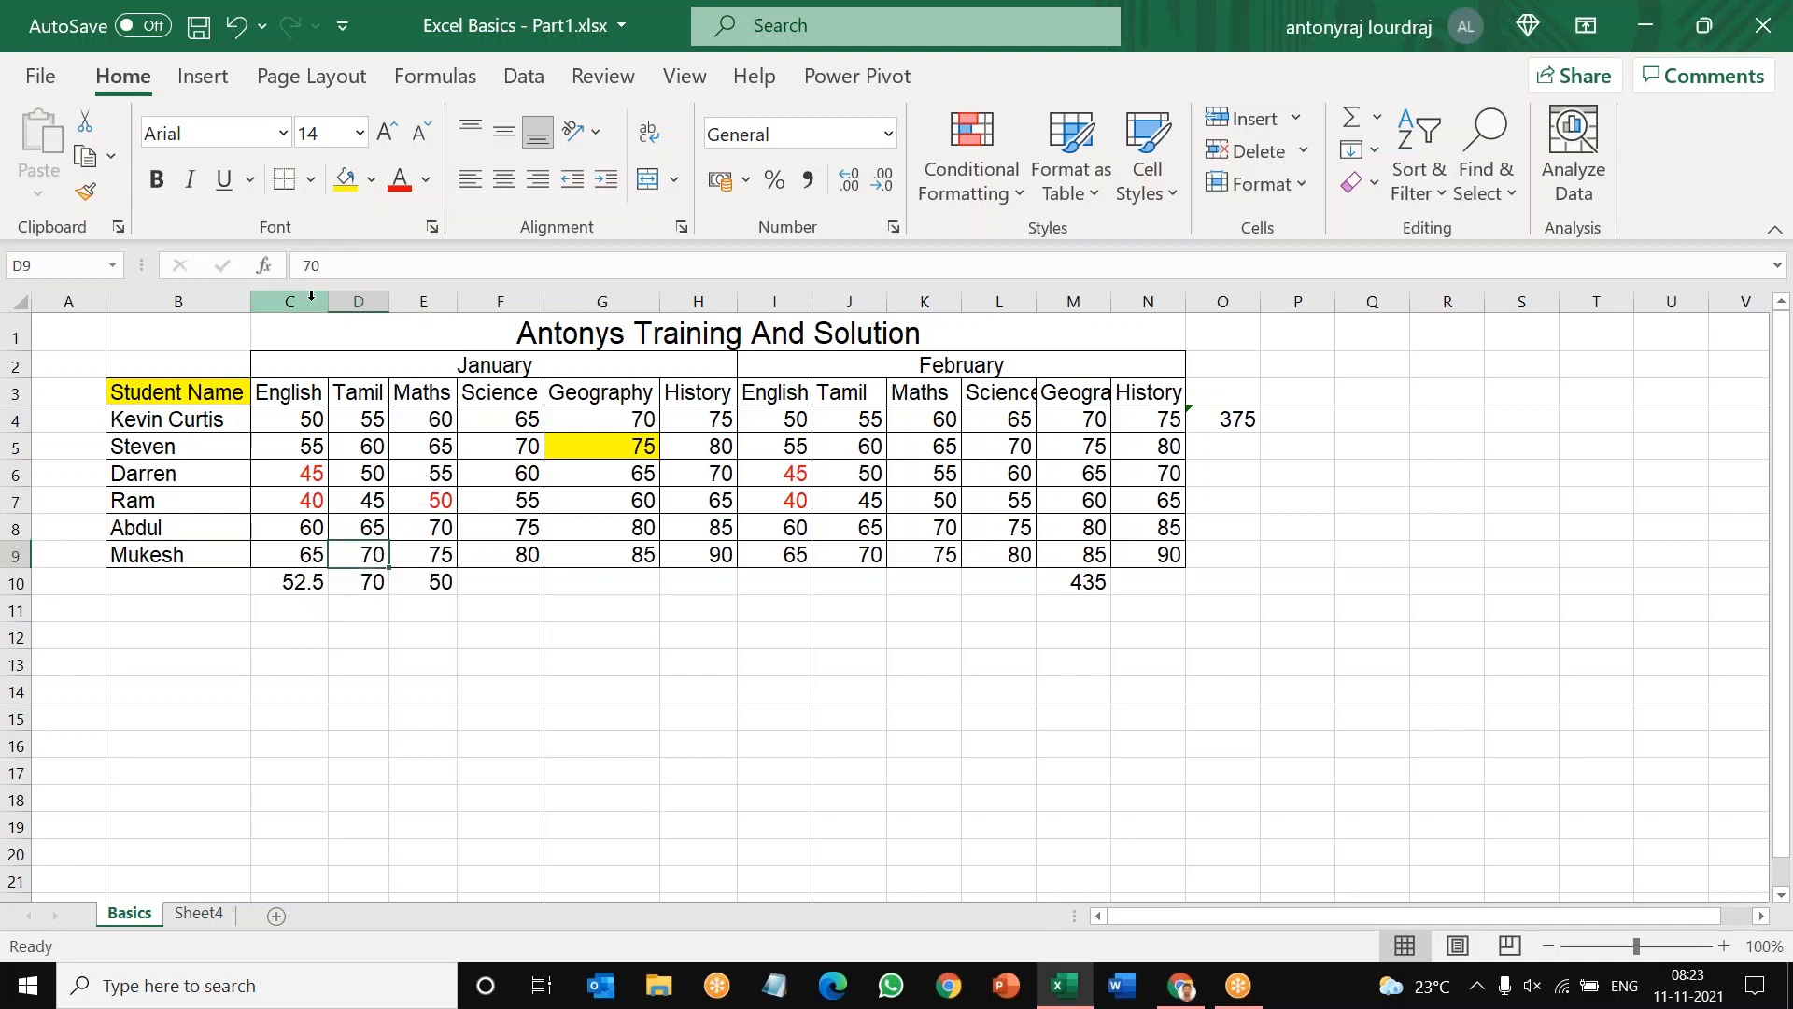
pyautogui.click(399, 179)
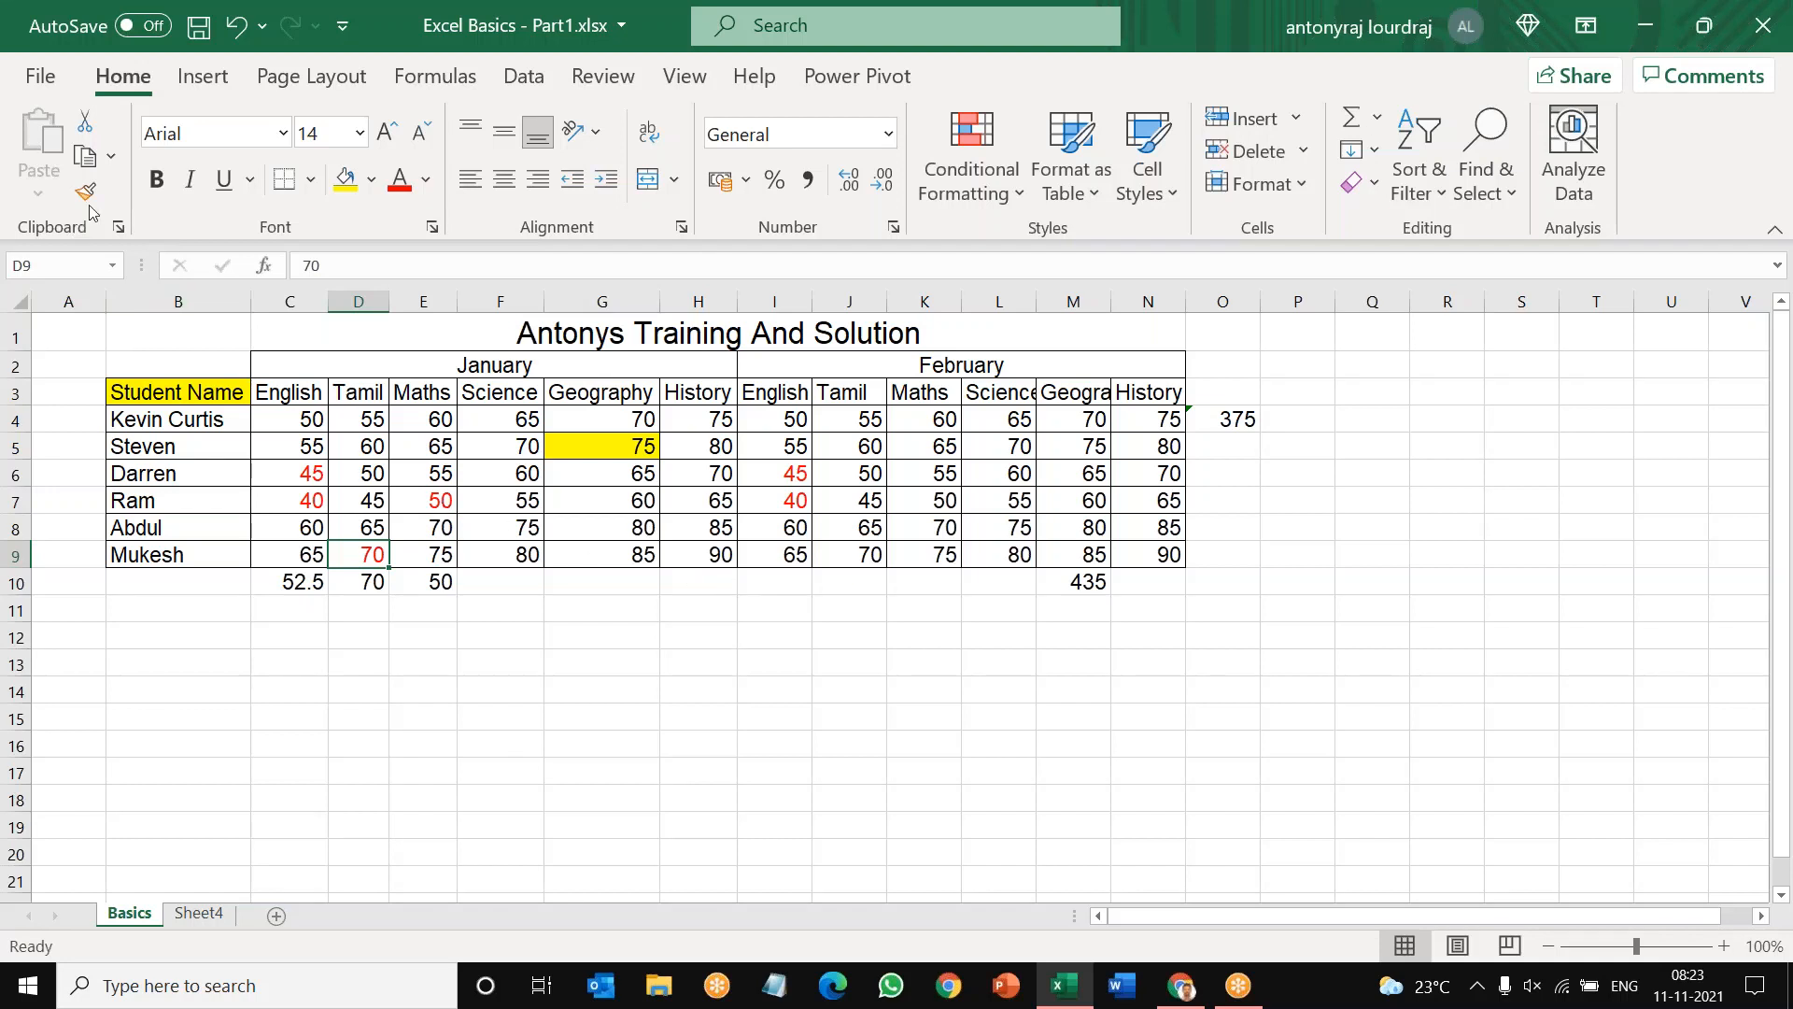
# Step: Make the worksheet title in the merged cell C1 bold
pyautogui.click(549, 333)
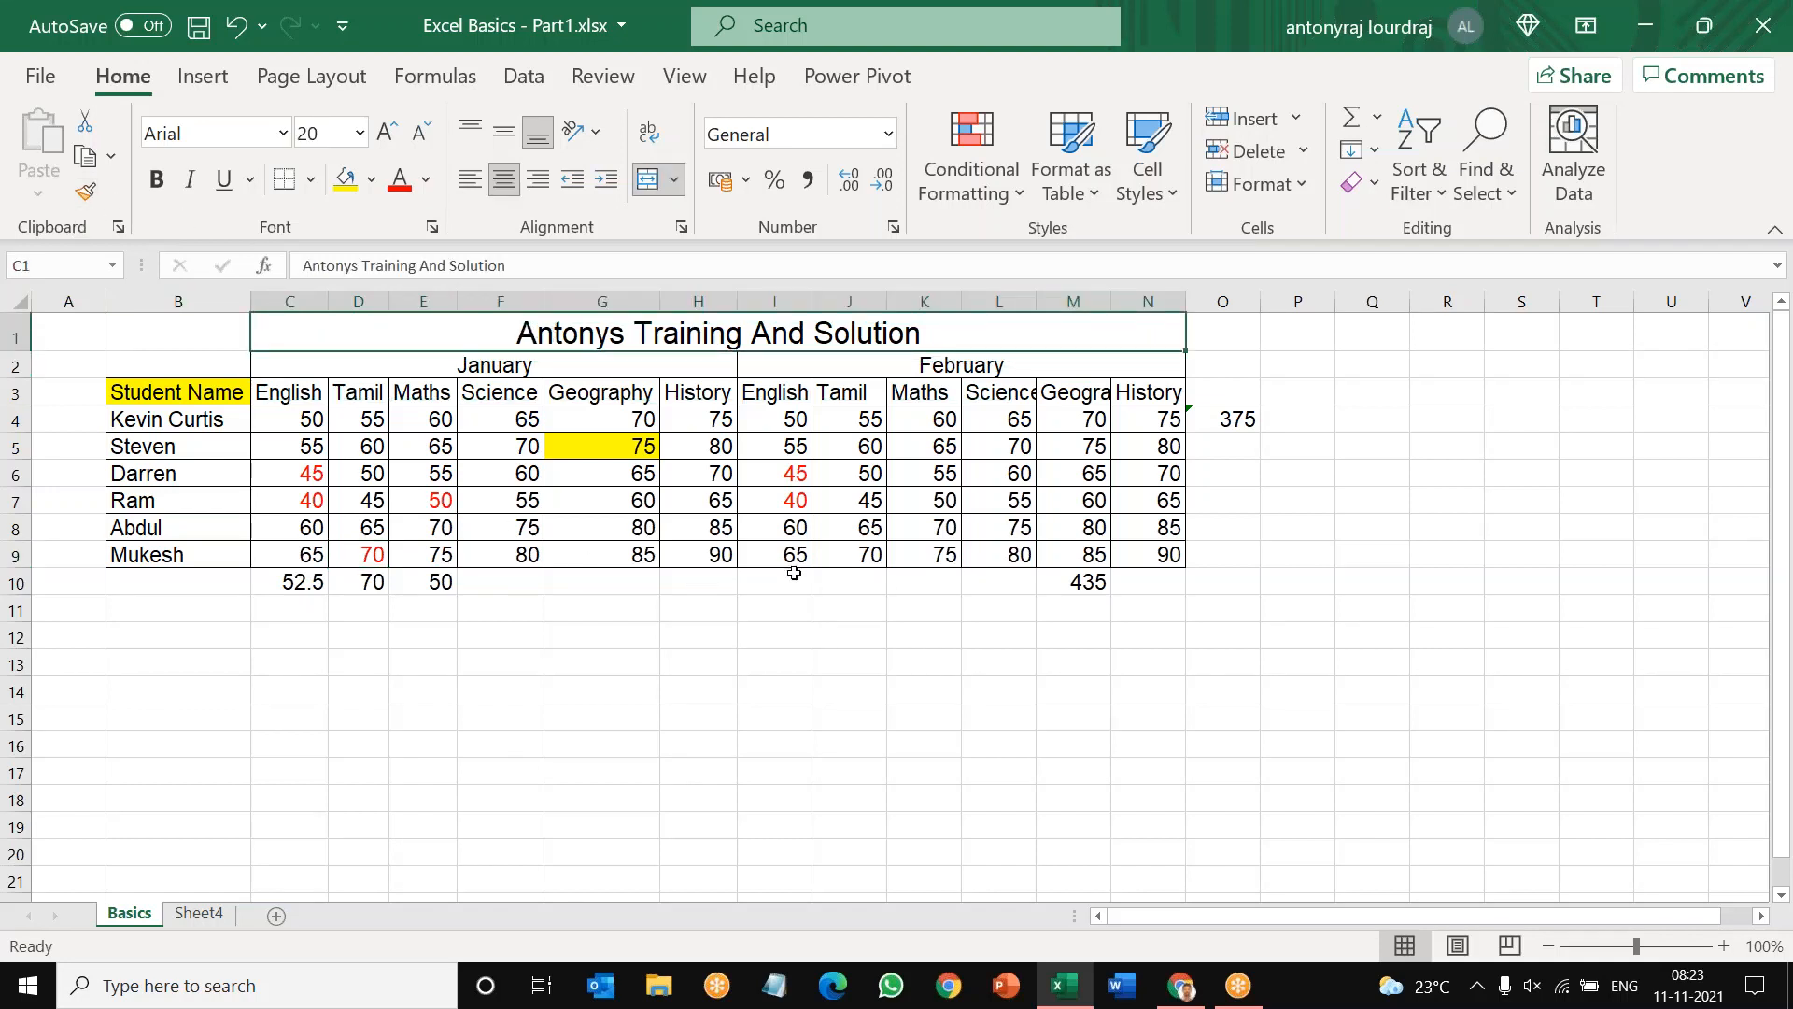
pyautogui.click(157, 181)
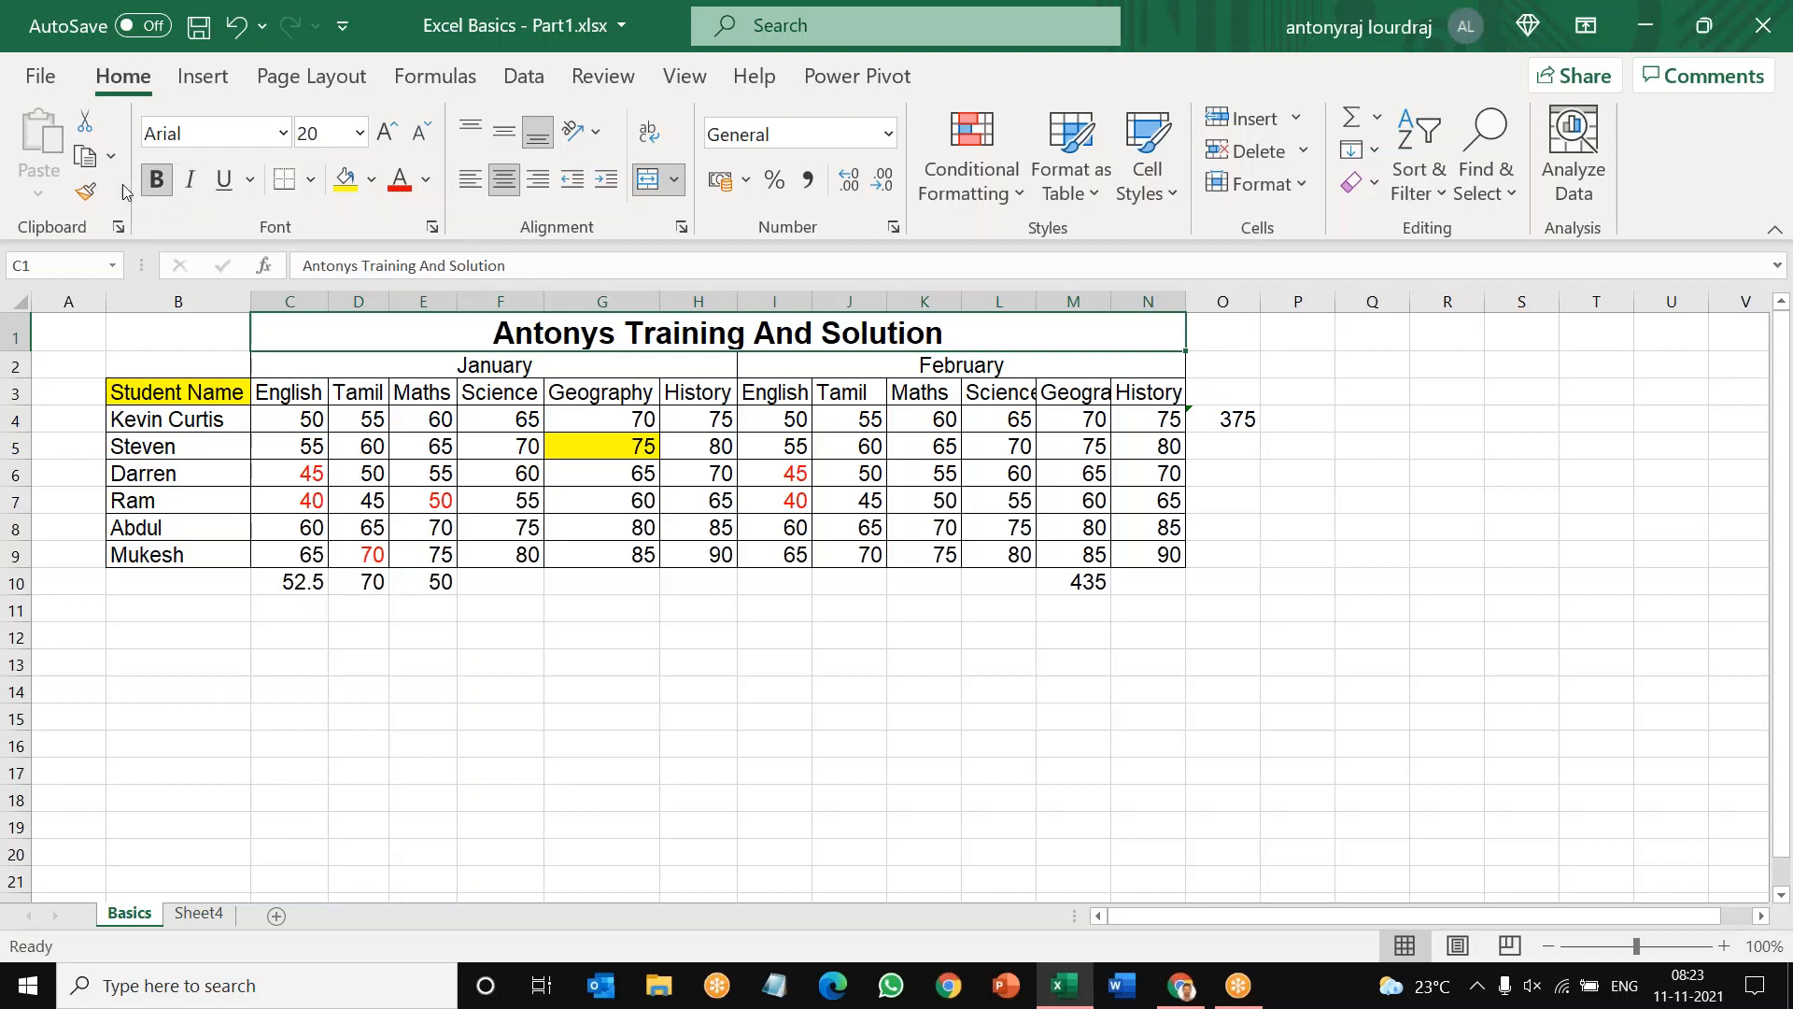
# Step: Italicize and underline the worksheet title in the merged cell C1
pyautogui.click(192, 184)
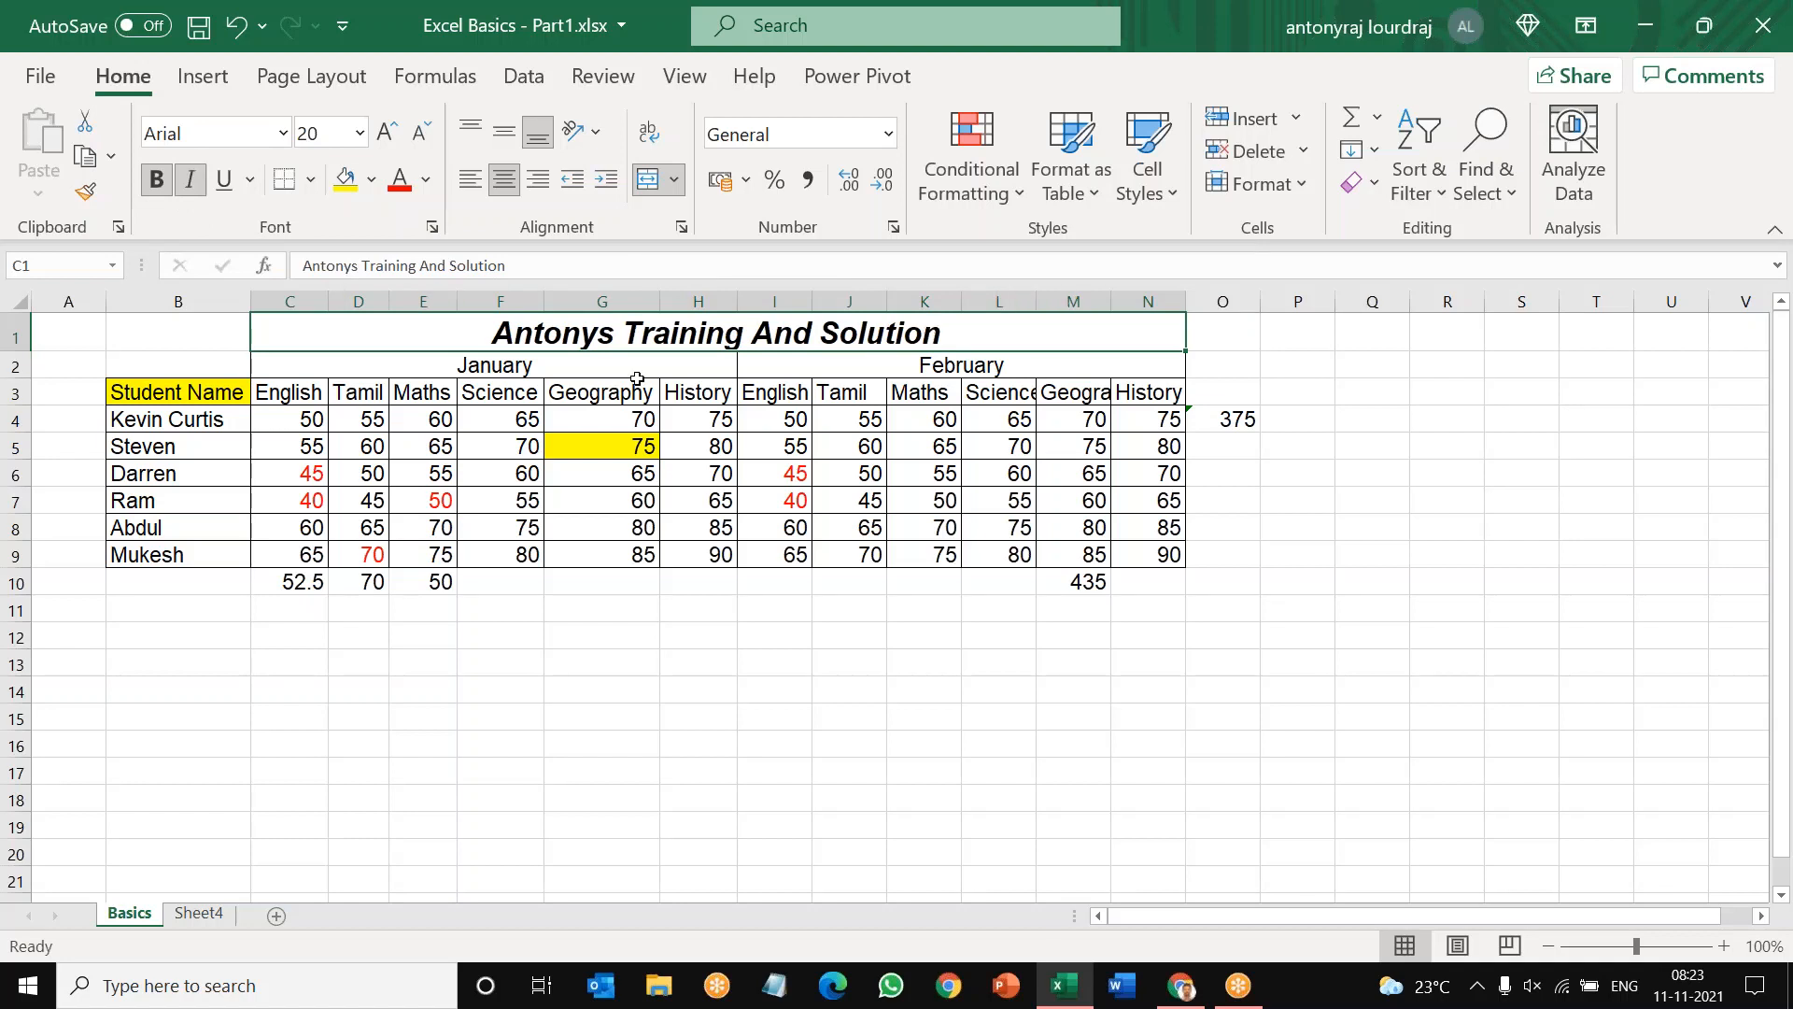
pyautogui.click(810, 642)
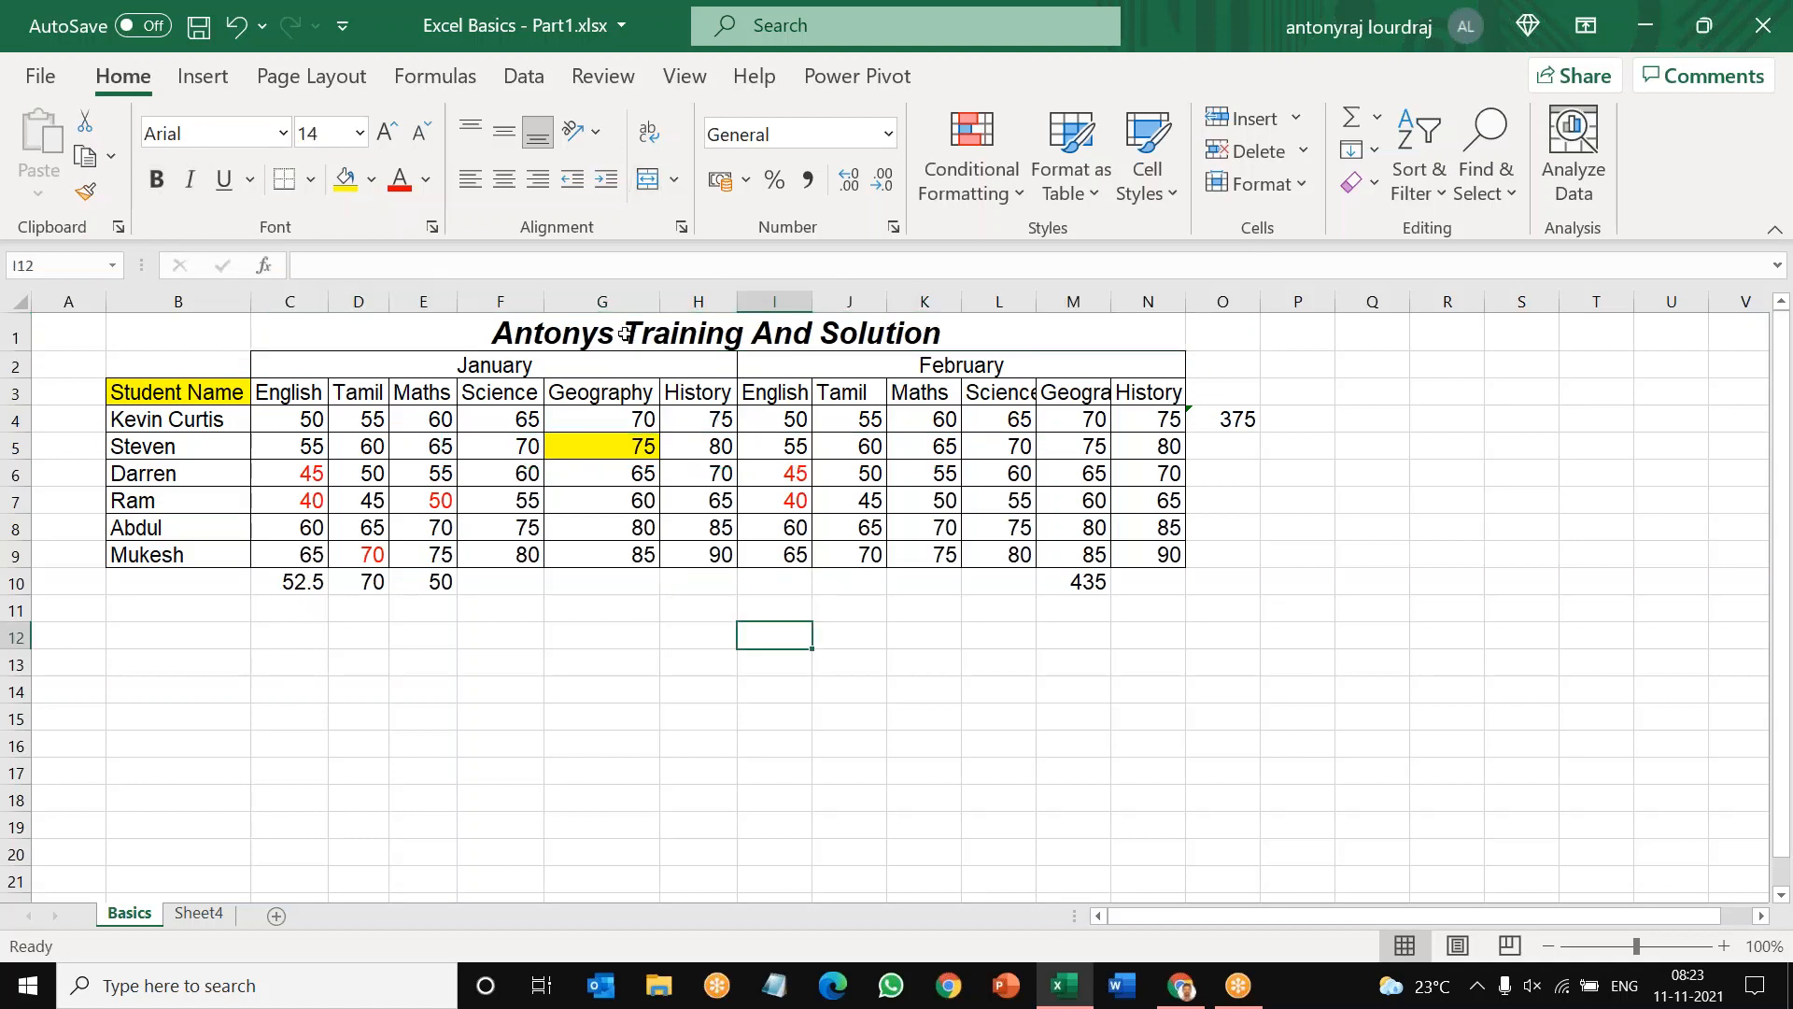
pyautogui.click(624, 333)
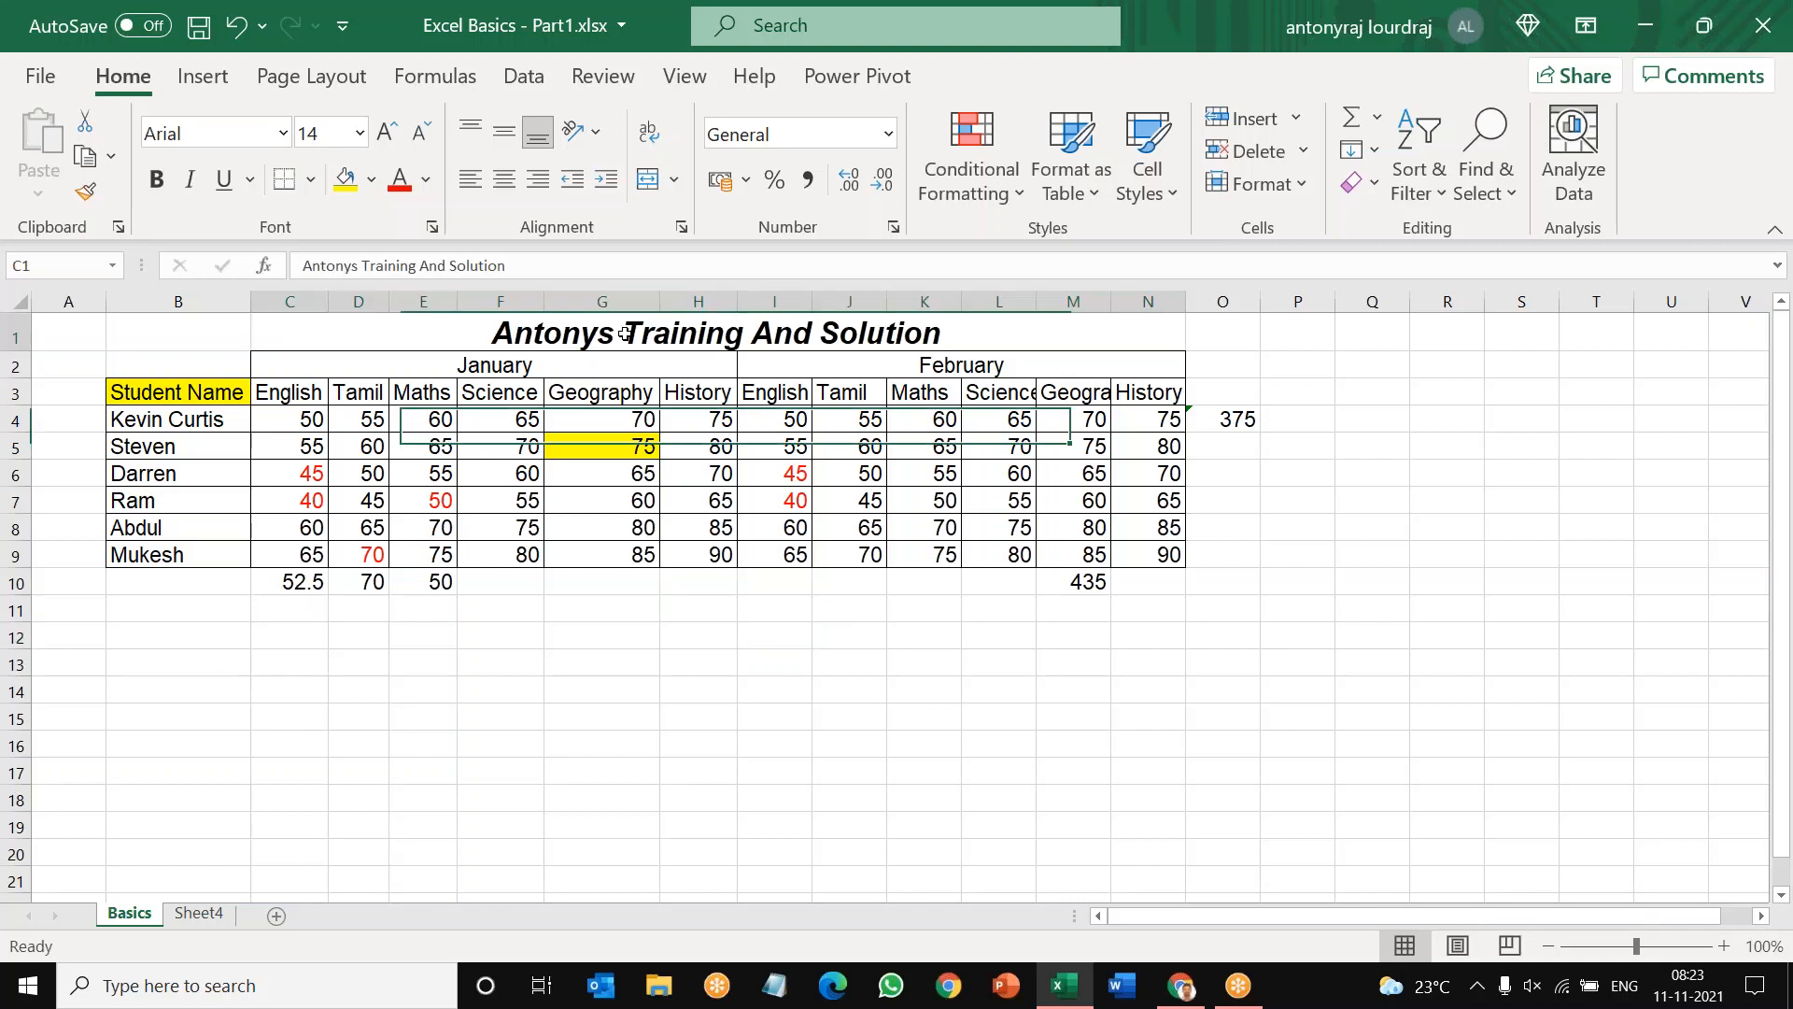
pyautogui.click(226, 183)
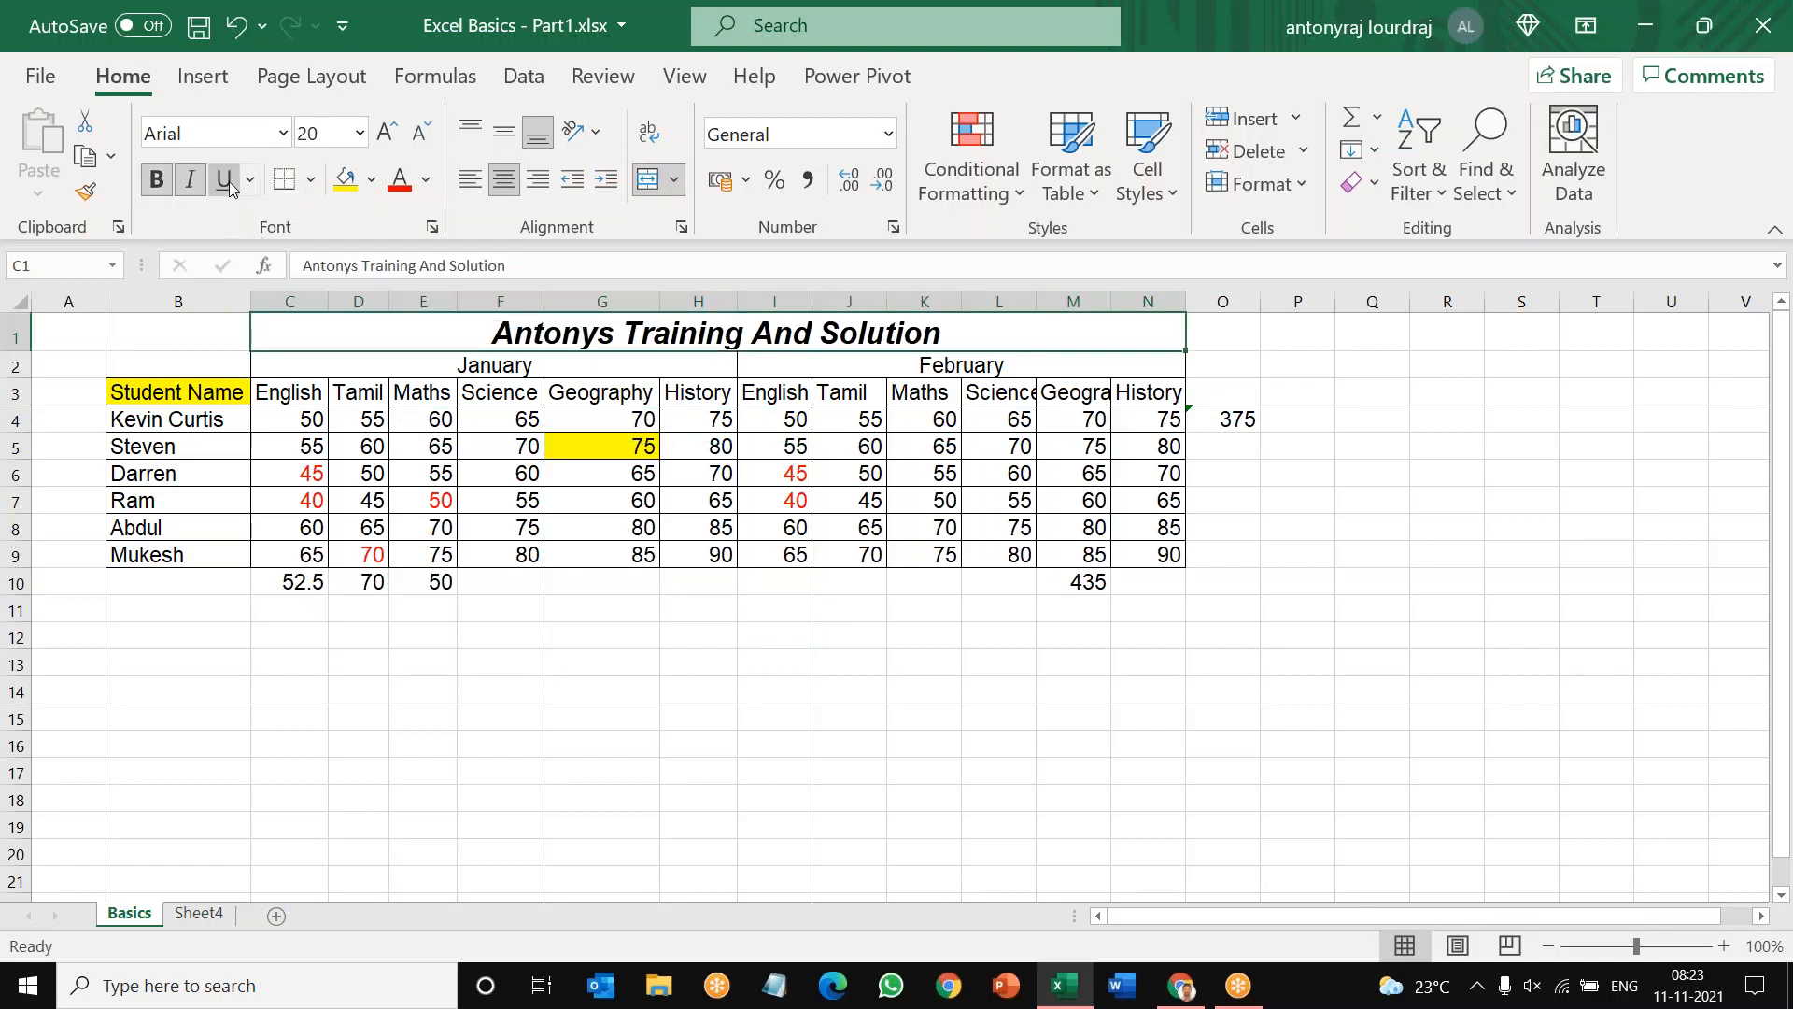
pyautogui.click(977, 656)
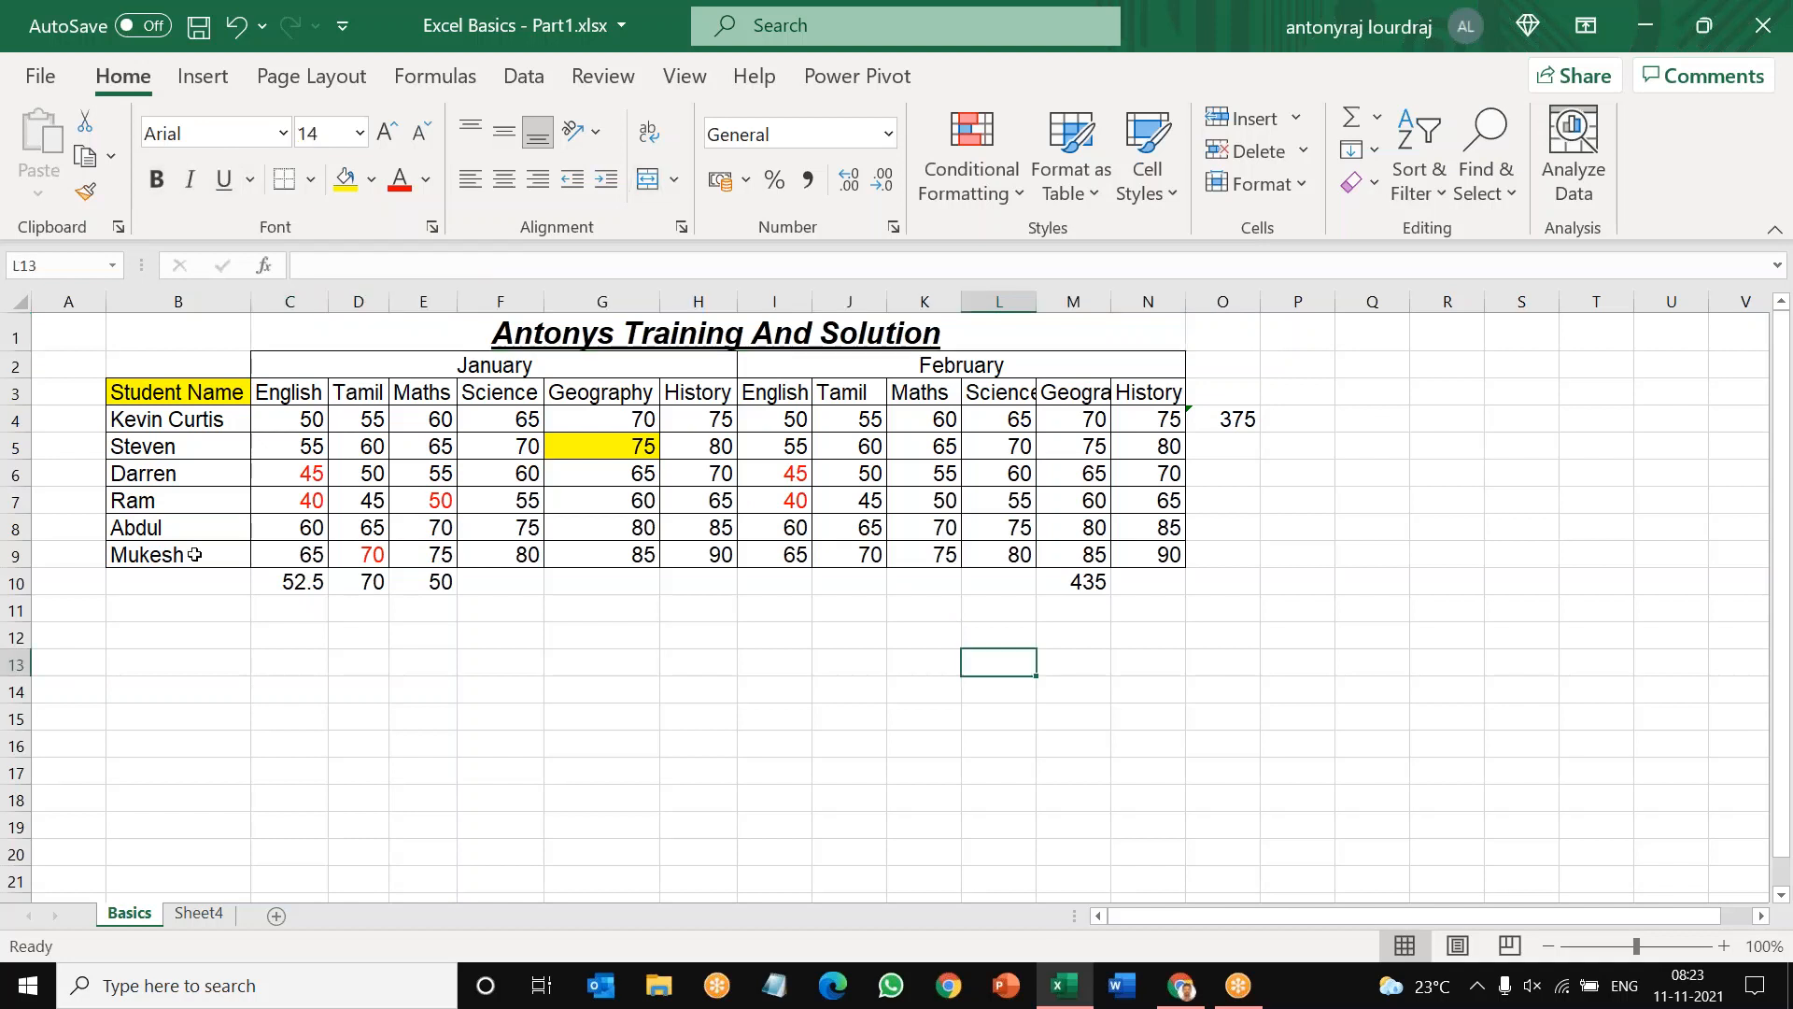
# Step: Make row 1 taller and unmerge the title cell spanning C1:N1
pyautogui.click(19, 335)
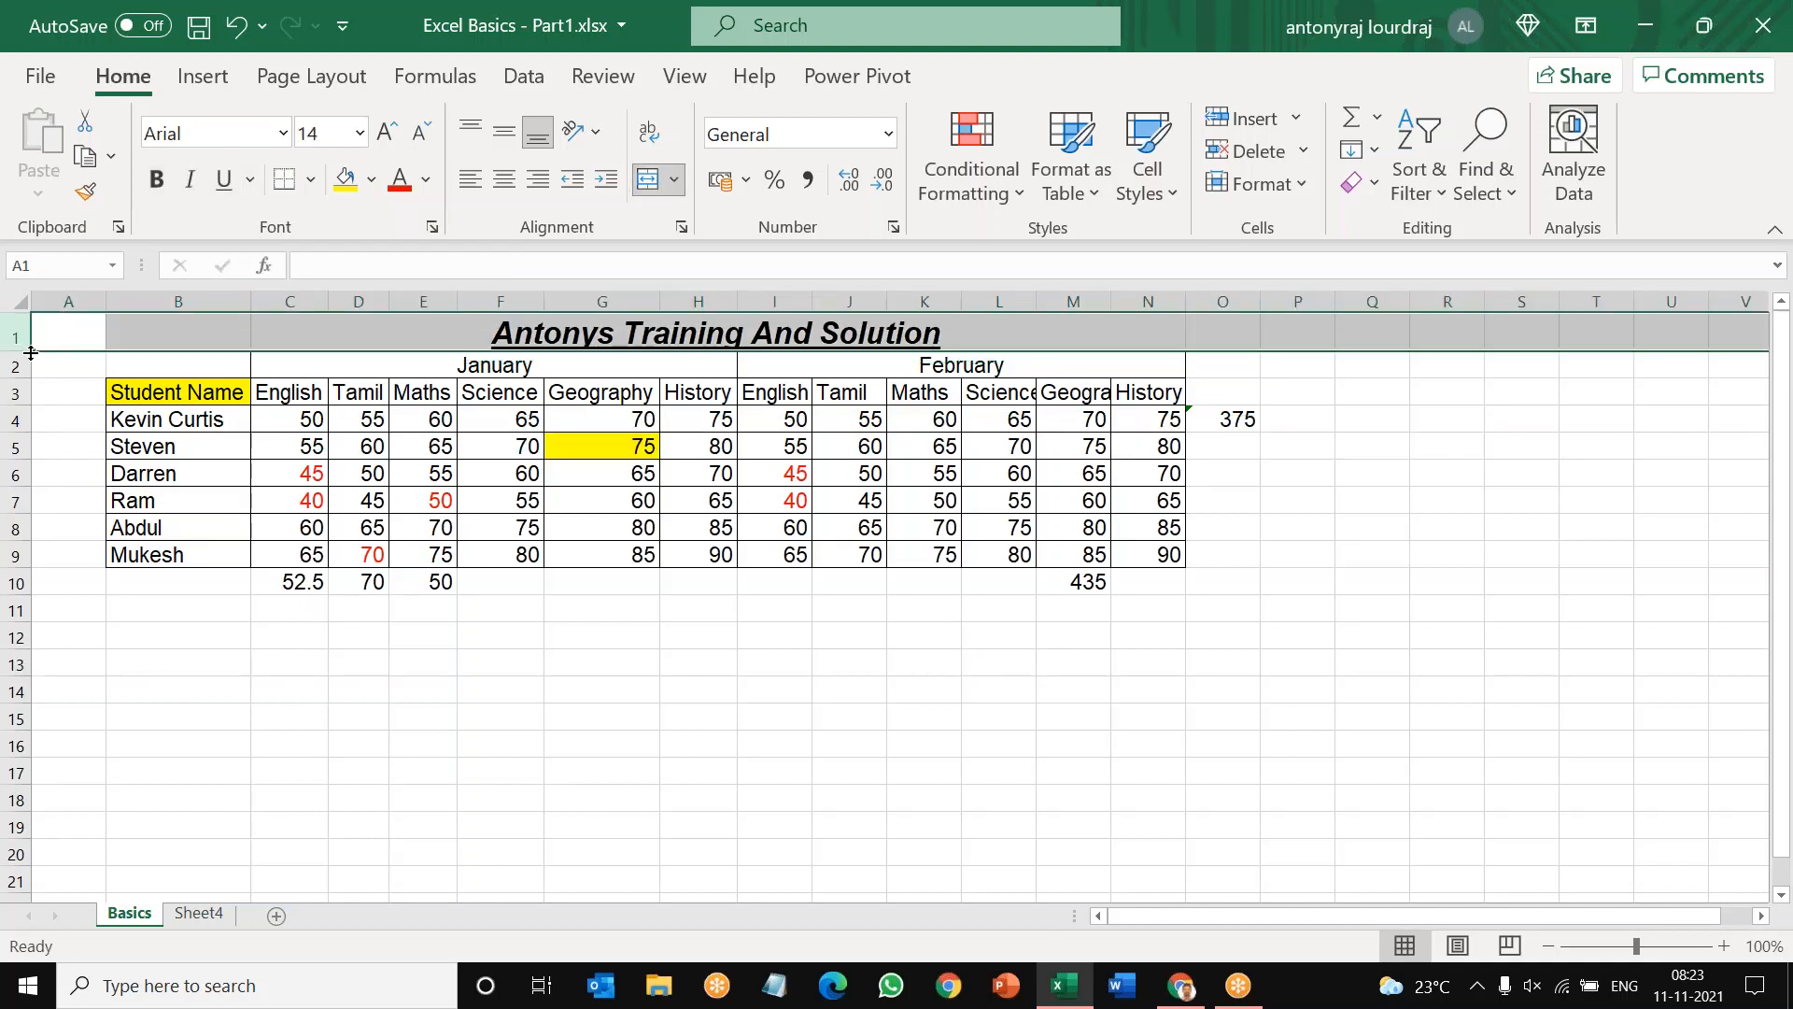
pyautogui.moveTo(31, 353); pyautogui.dragTo(26, 382)
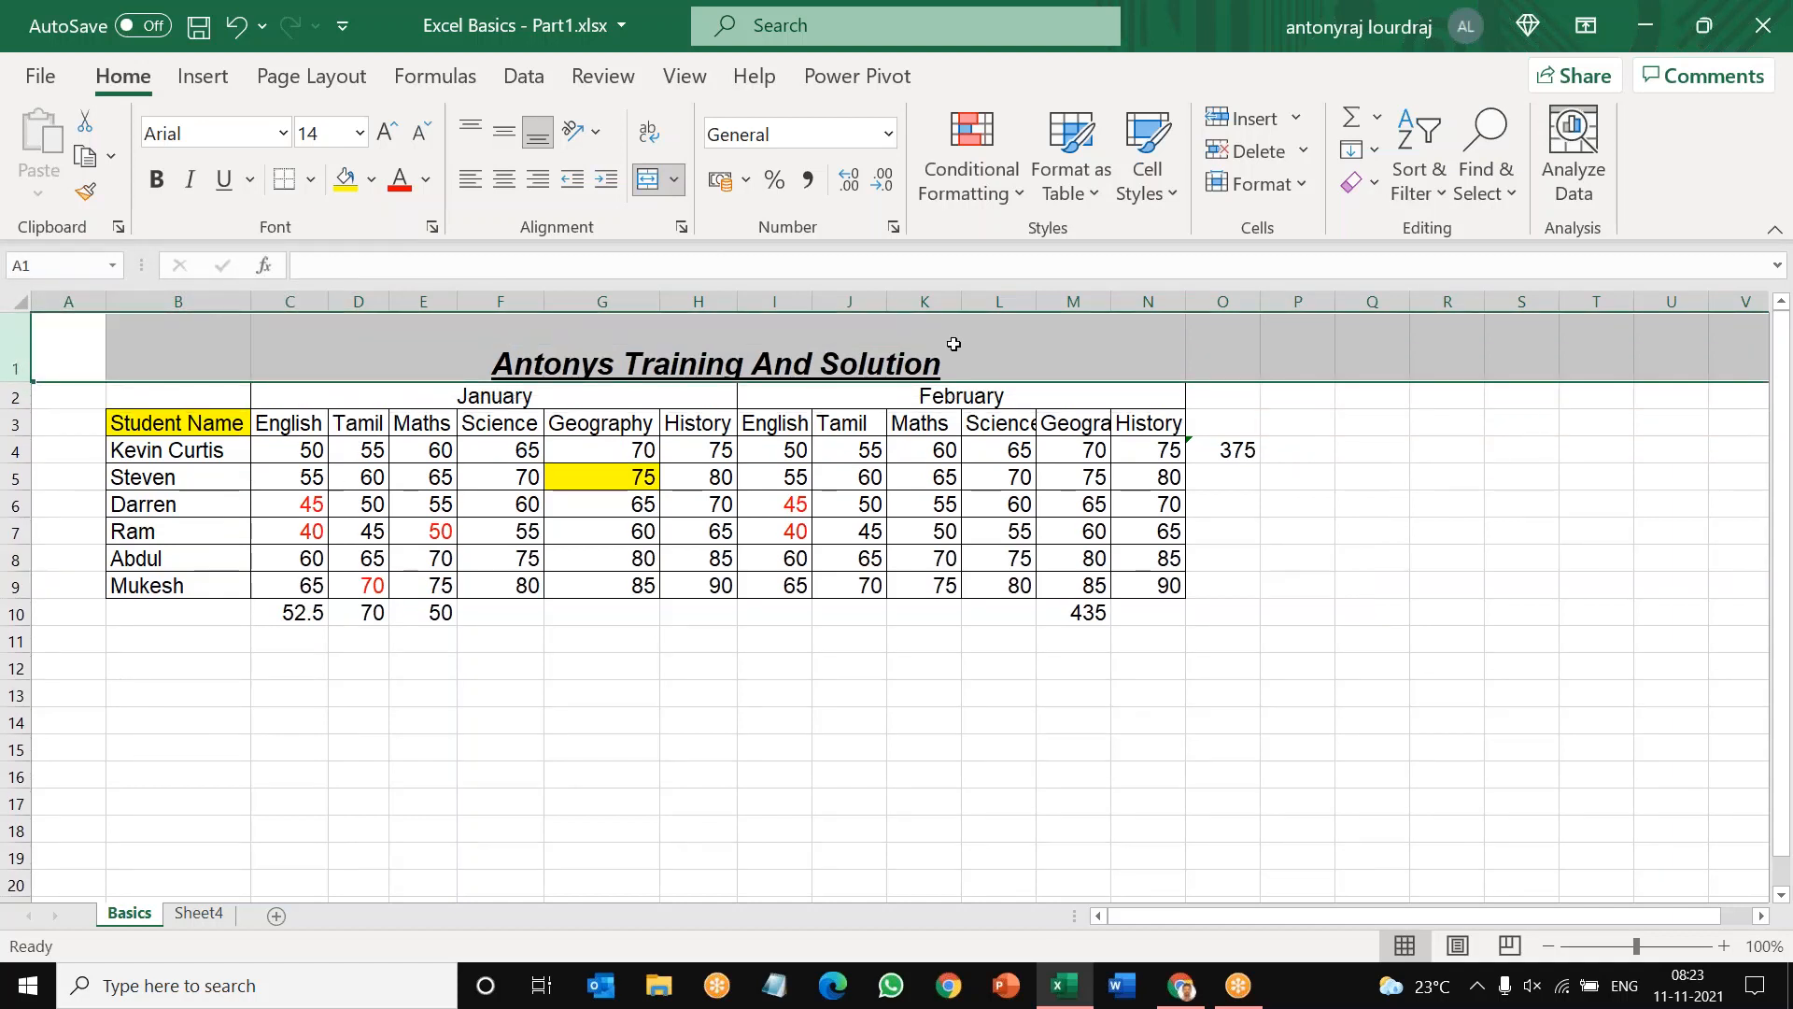
pyautogui.click(953, 345)
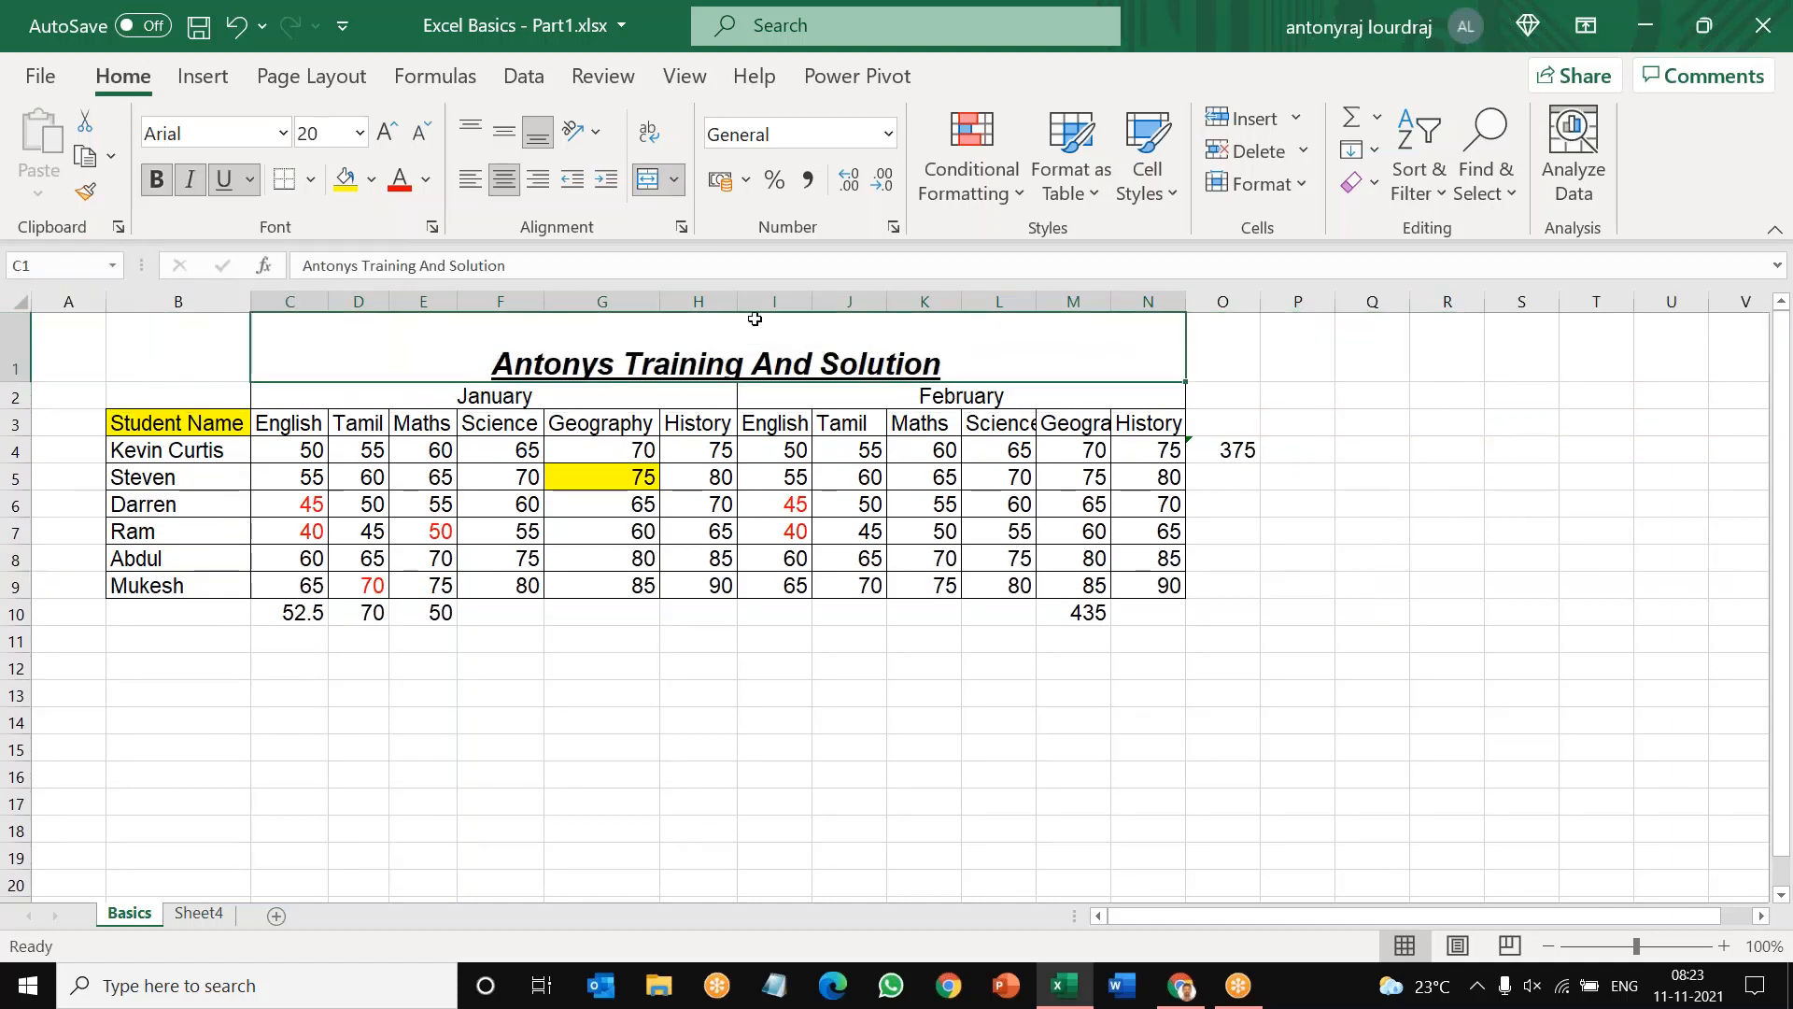
pyautogui.click(675, 185)
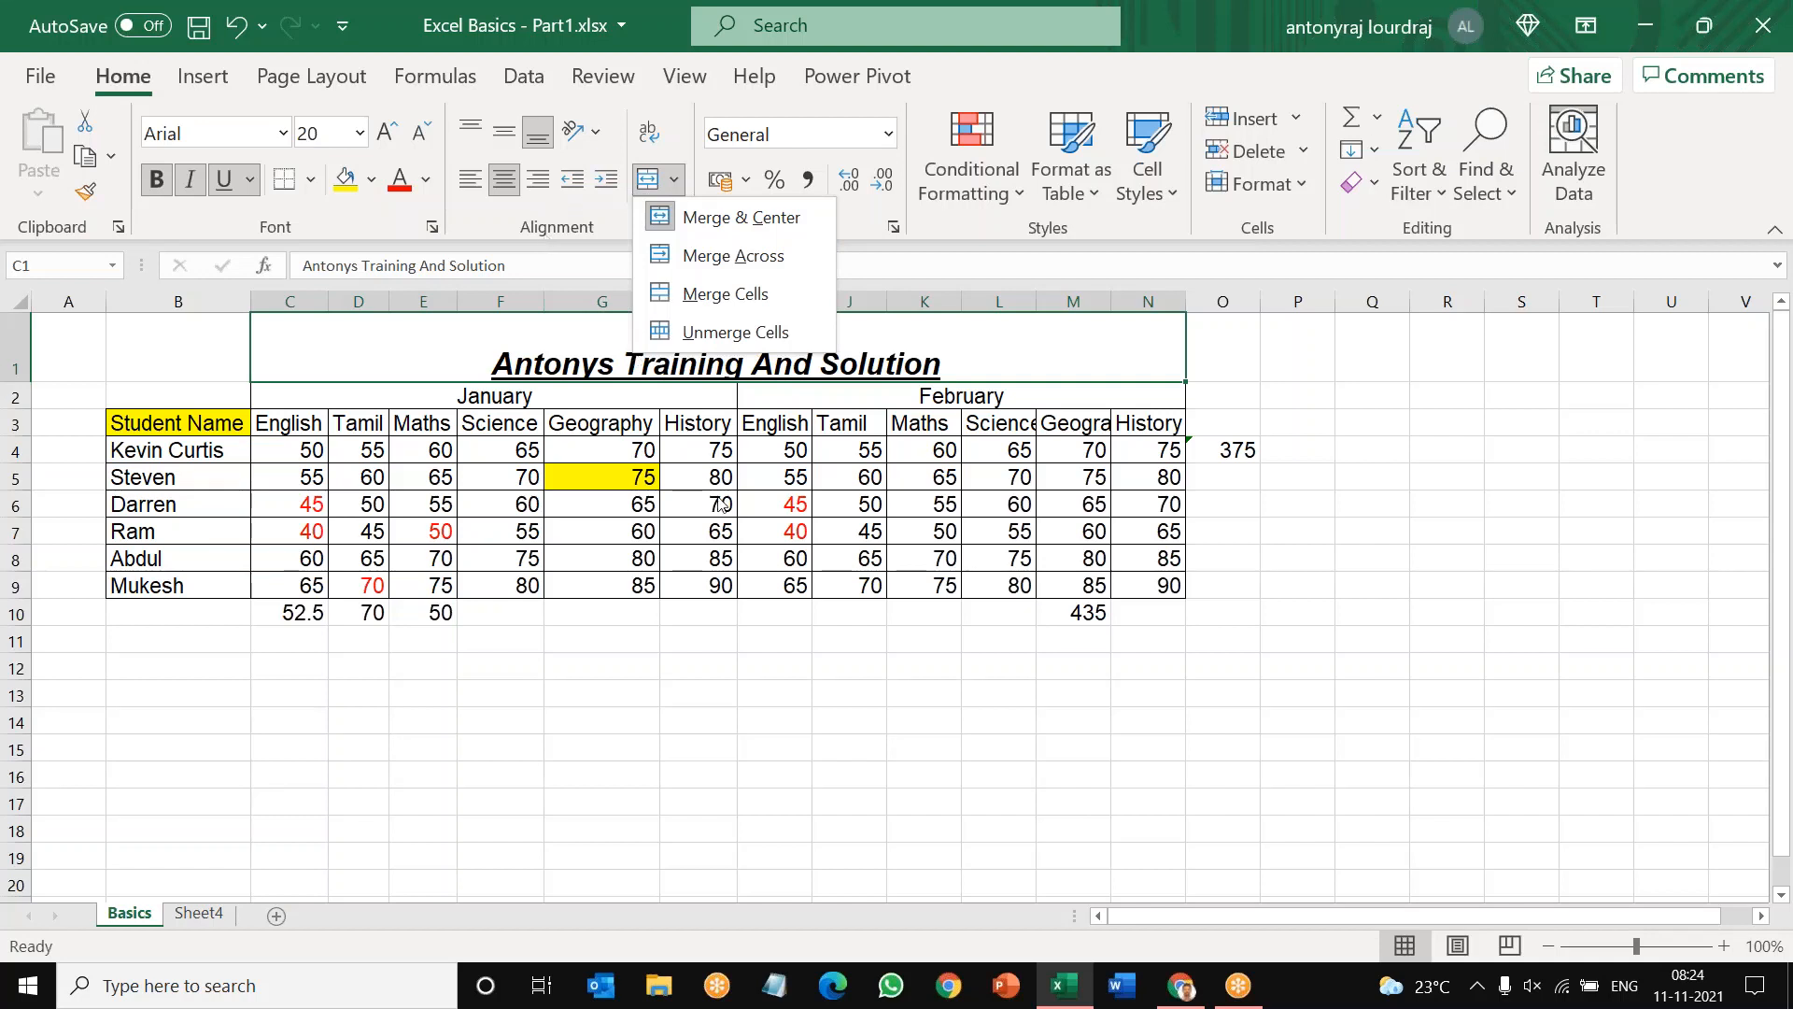
pyautogui.press('Escape')
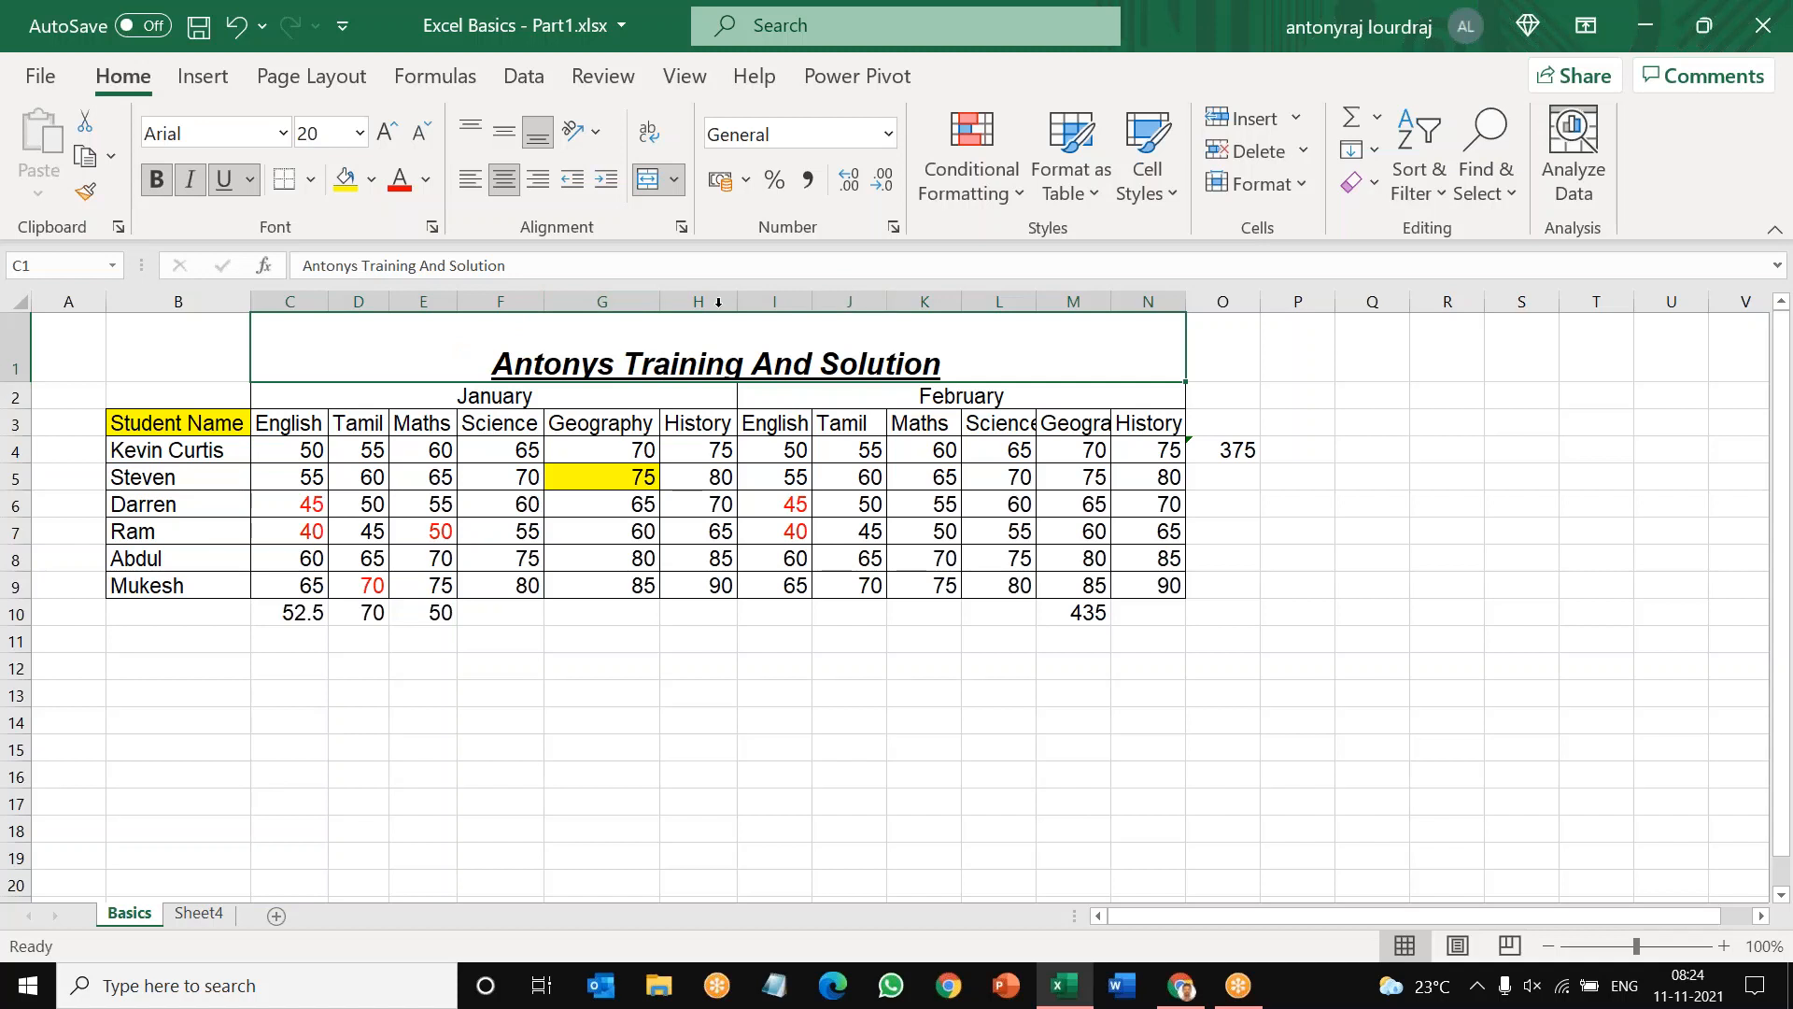
pyautogui.click(674, 180)
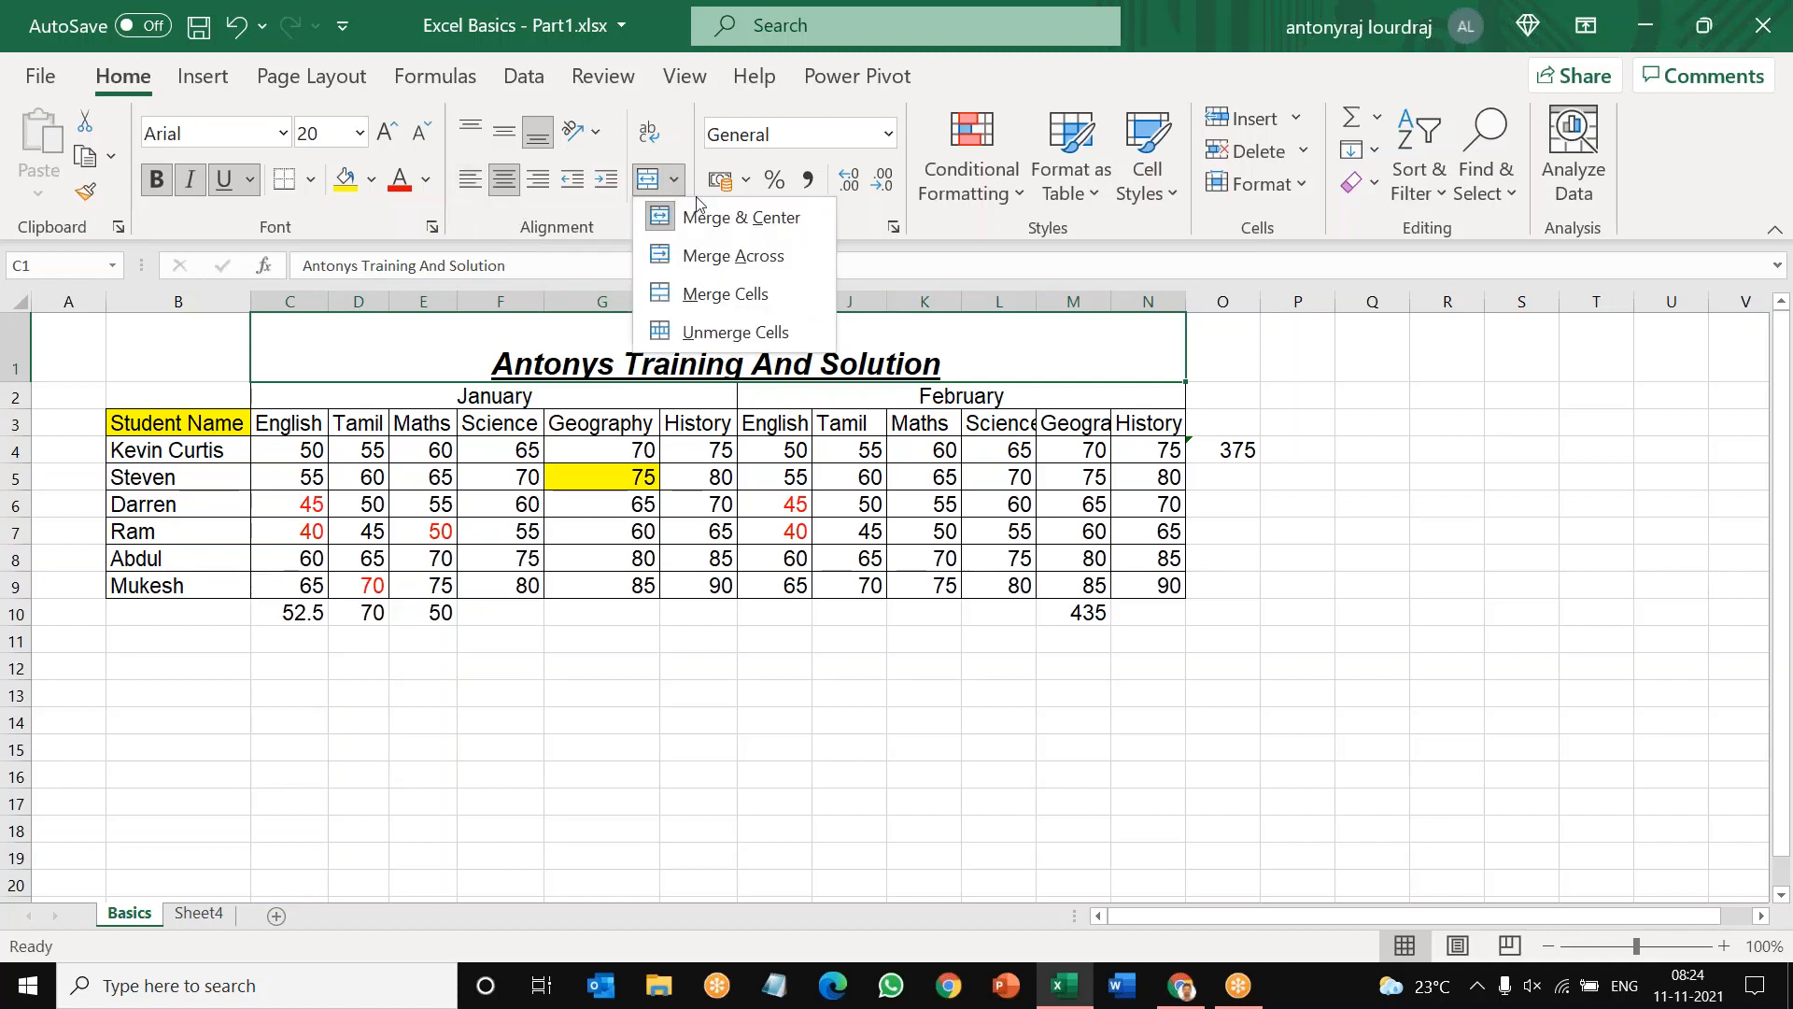
pyautogui.press('Escape')
pyautogui.click(648, 179)
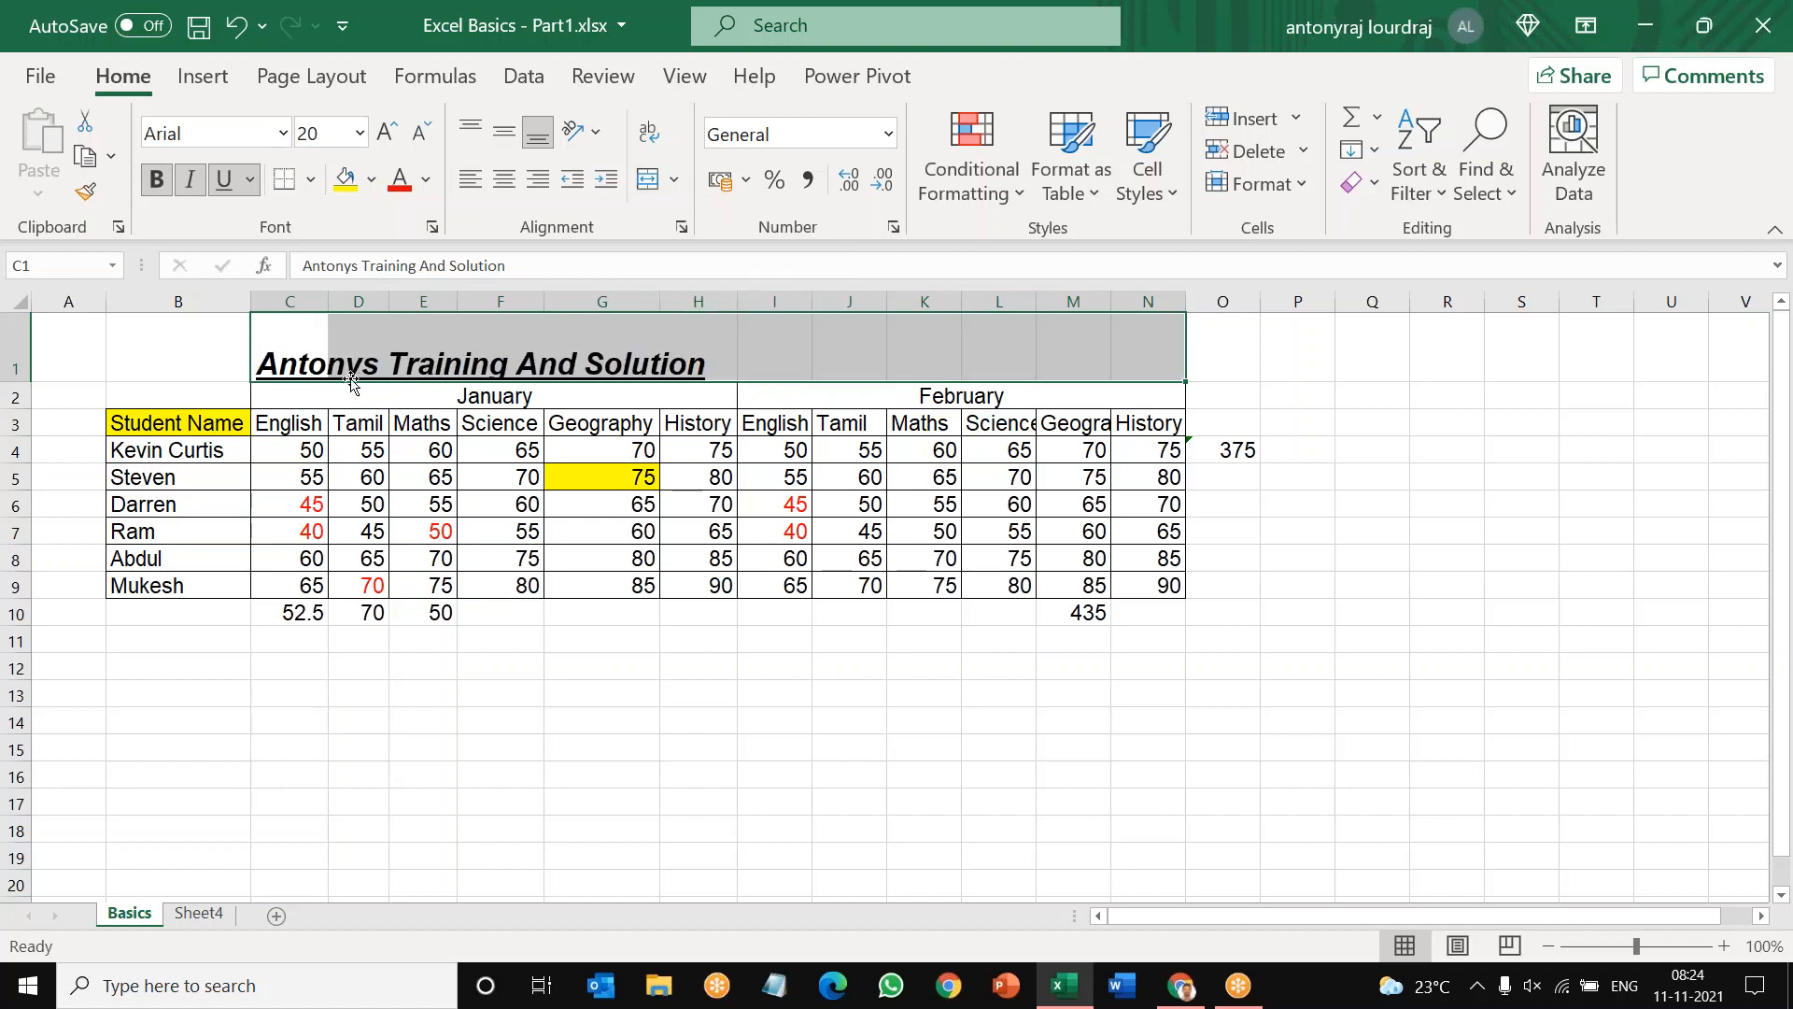
pyautogui.click(431, 715)
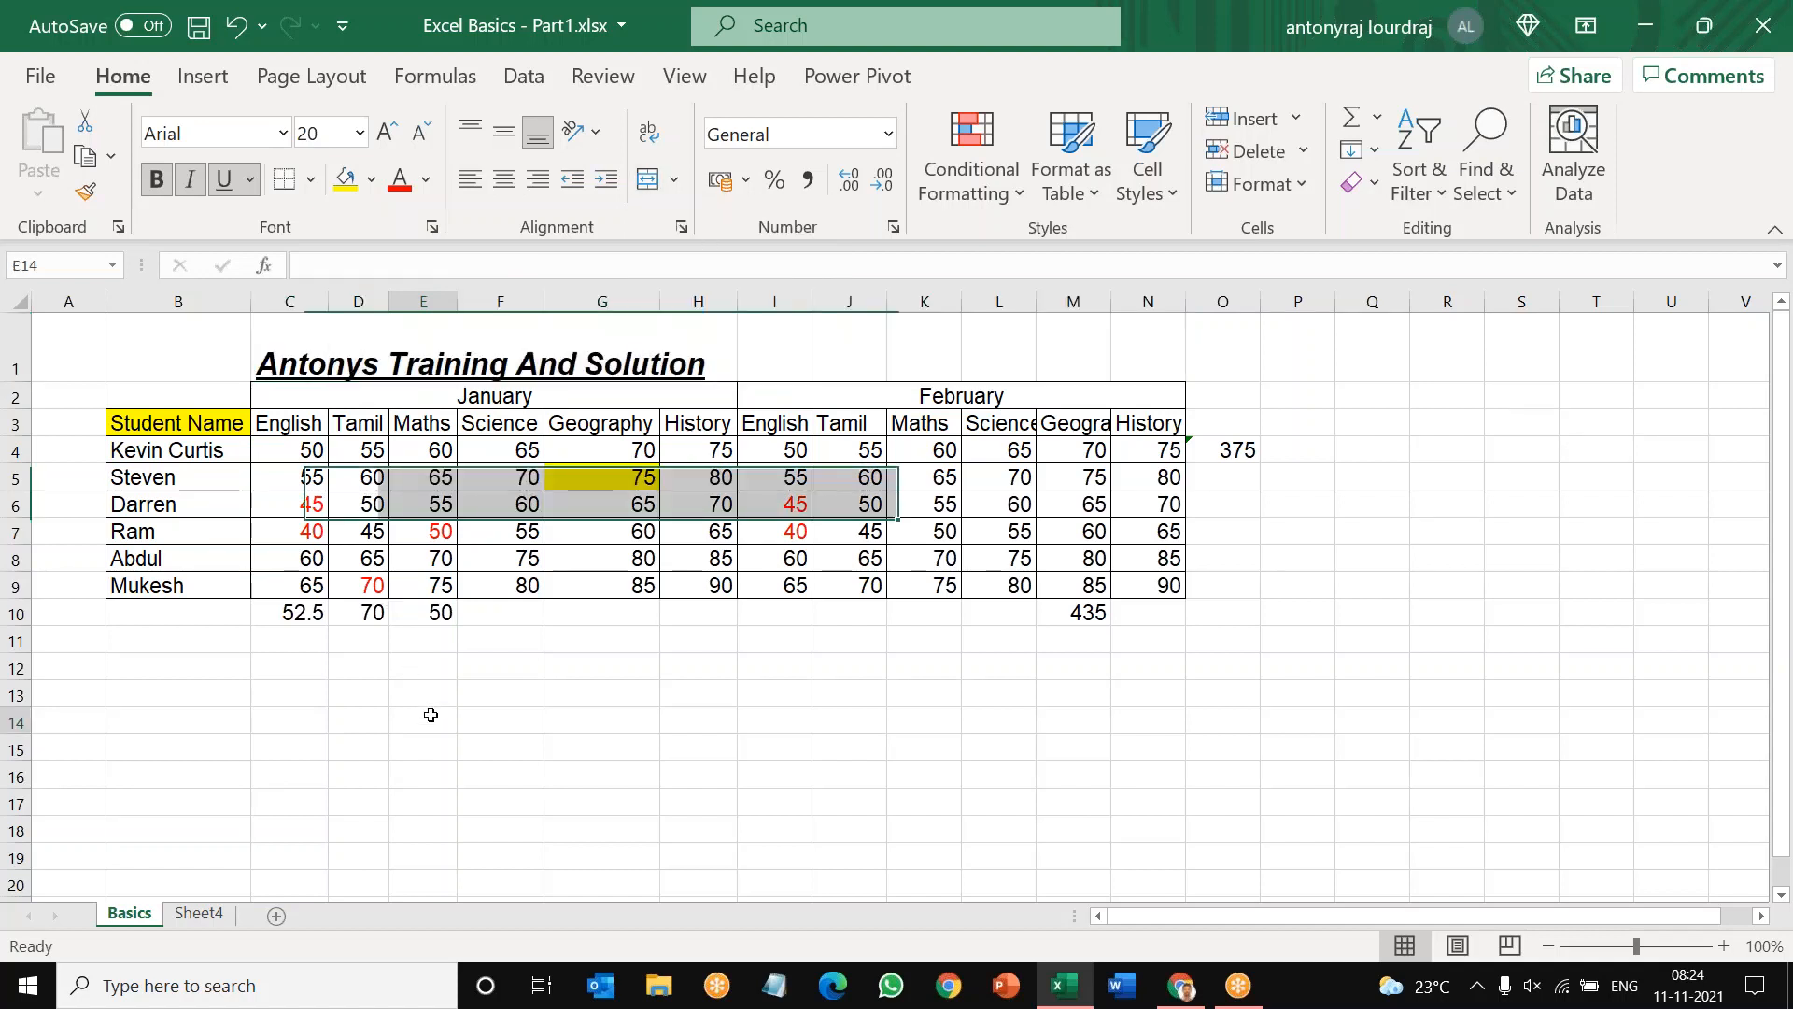
# Step: Auto-fit column C to the title in C1 and widen it further beyond the text
pyautogui.click(280, 370)
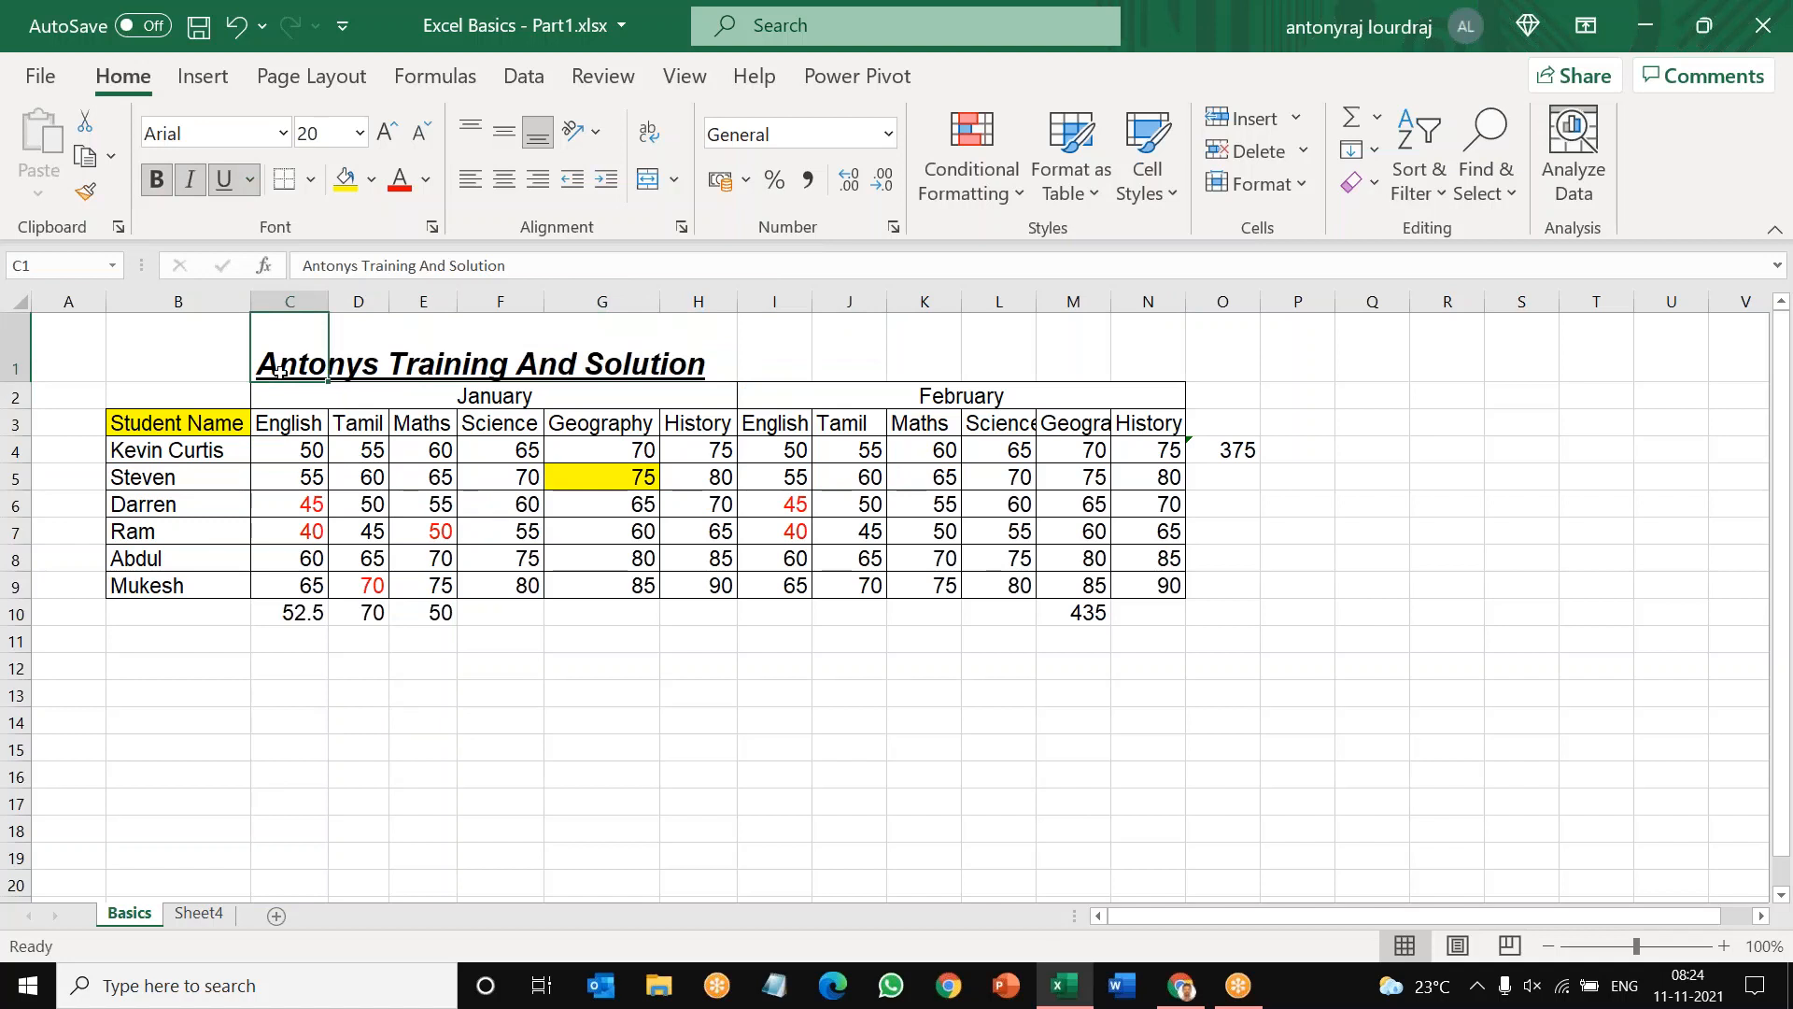
pyautogui.doubleClick(327, 301)
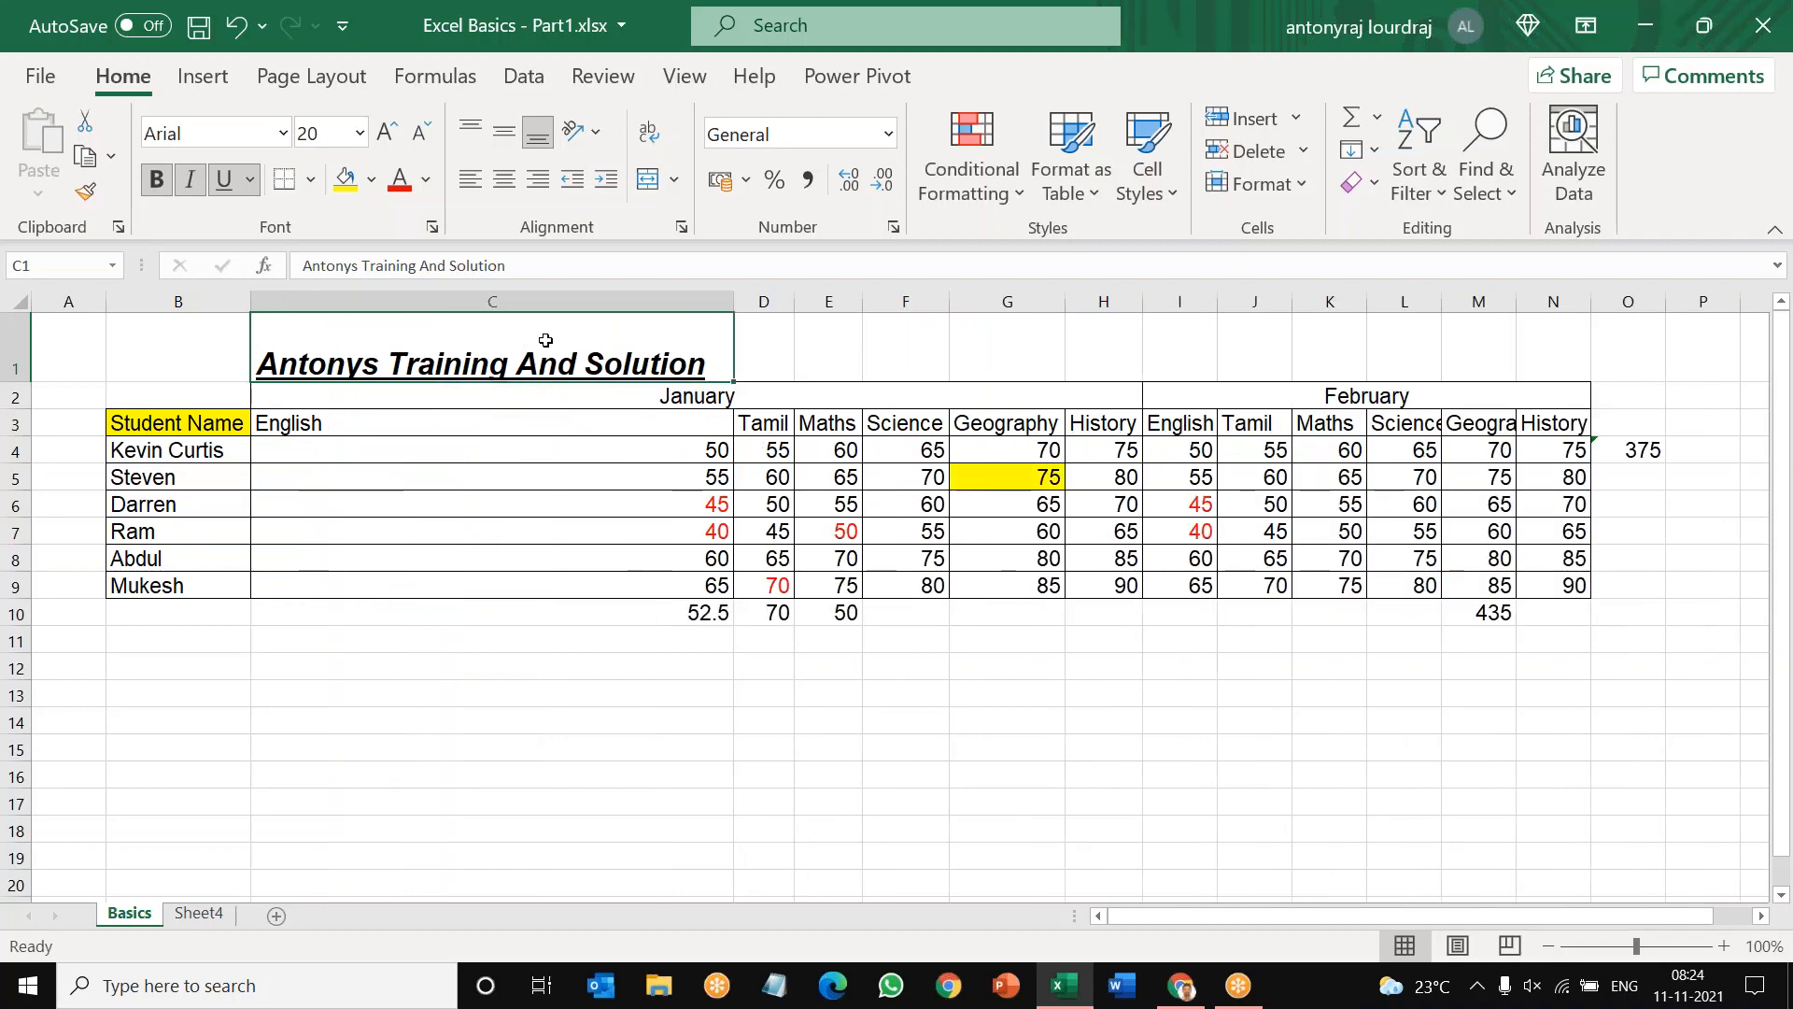
pyautogui.moveTo(736, 296); pyautogui.dragTo(965, 296)
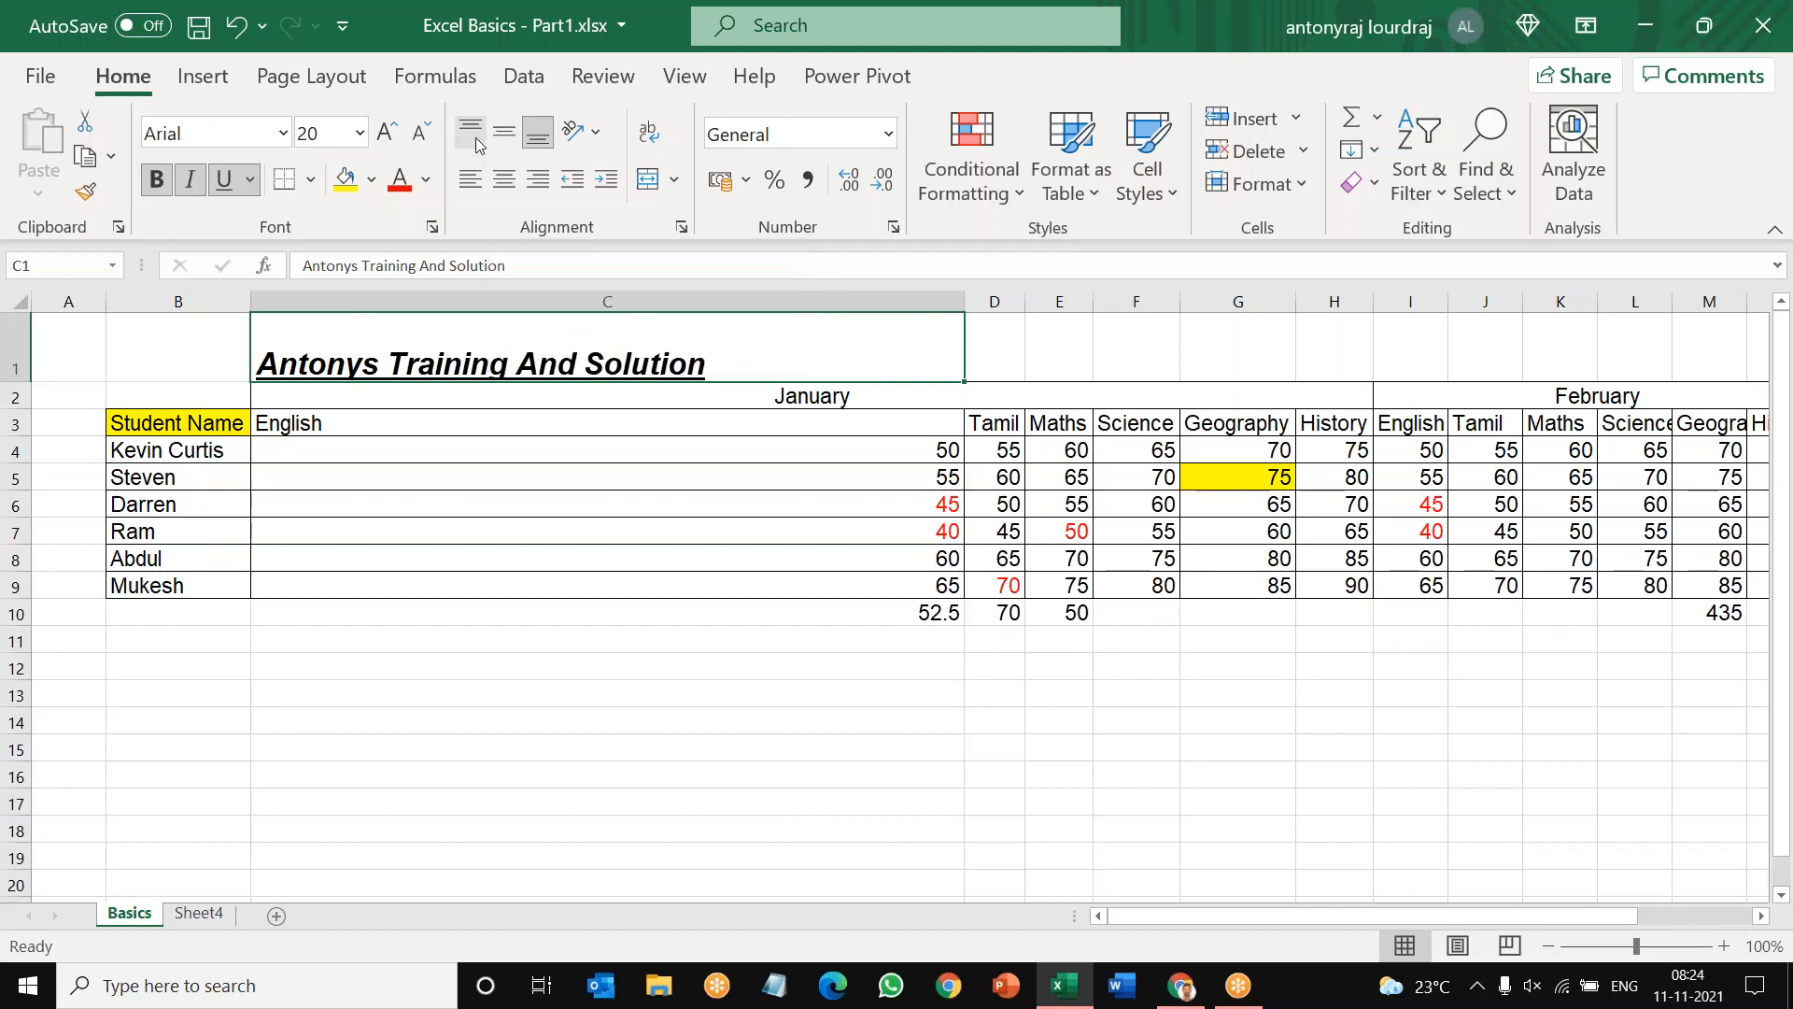
# Step: Vertically align the title in C1 to the middle, to the top, and back to the bottom of the cell
pyautogui.click(504, 138)
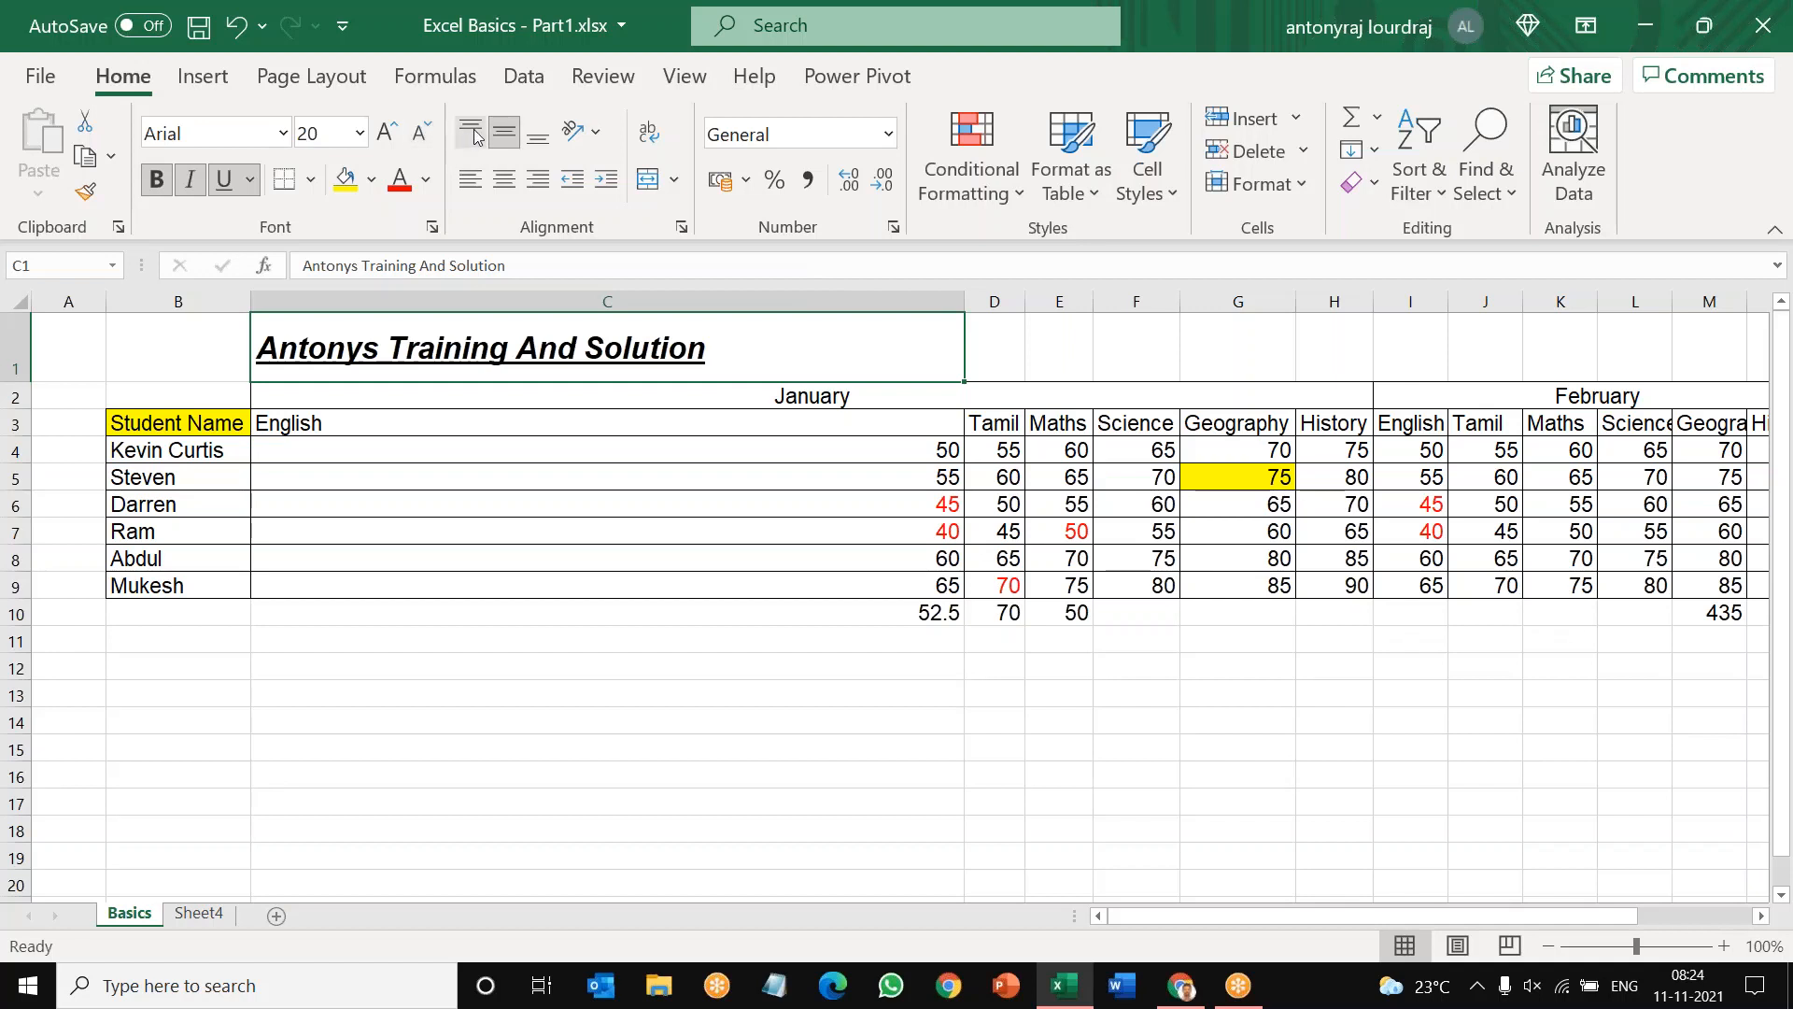
pyautogui.click(473, 133)
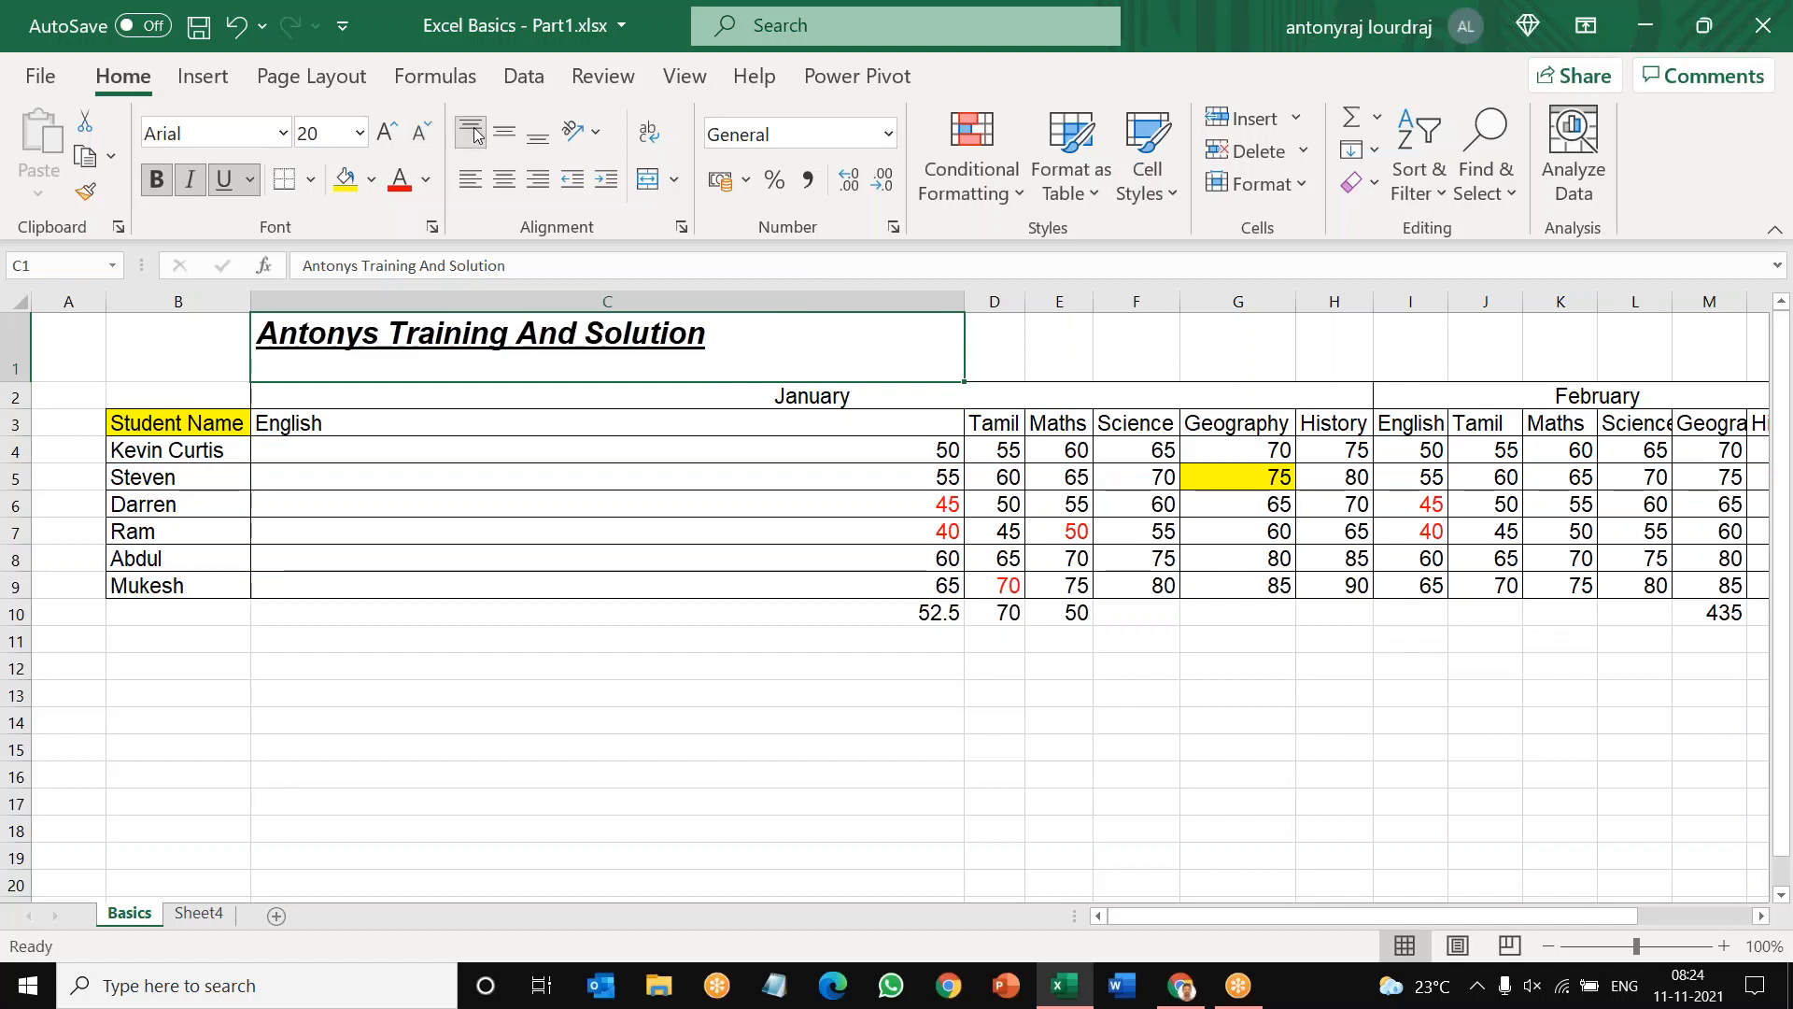
pyautogui.click(538, 137)
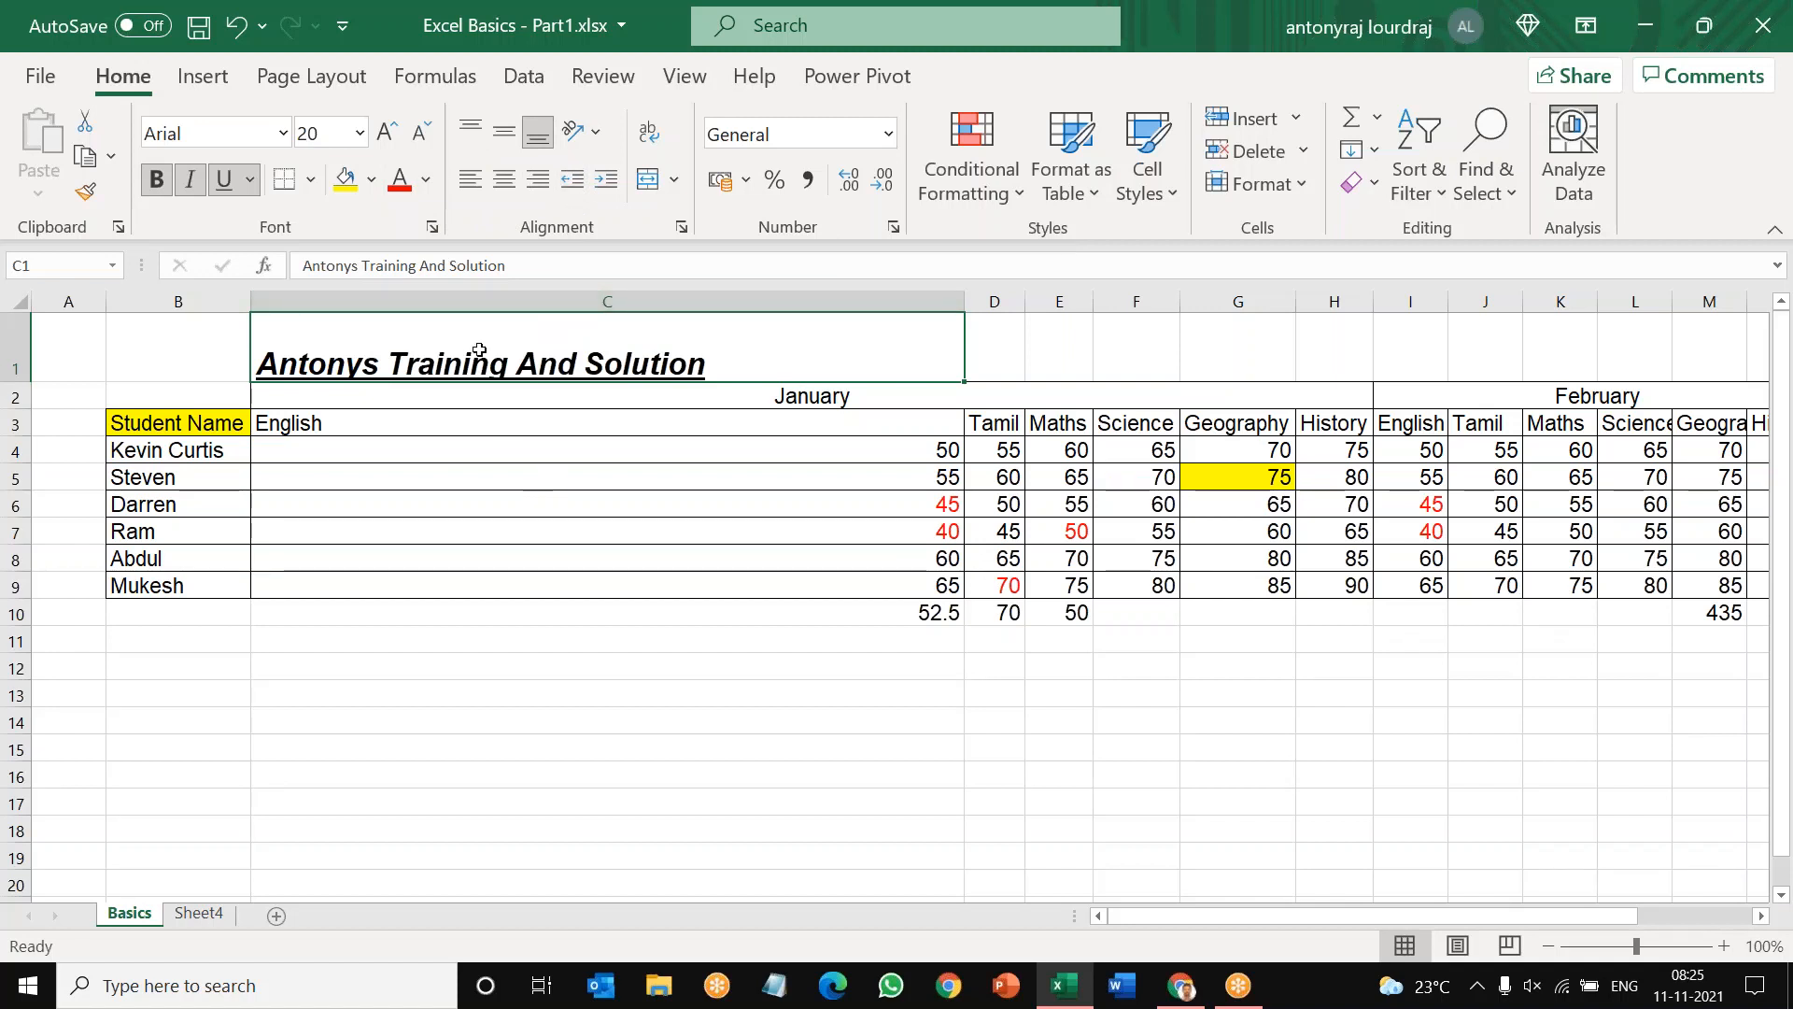
# Step: Align the title in C1 right, left and centered horizontally, and return it to left alignment
pyautogui.click(547, 183)
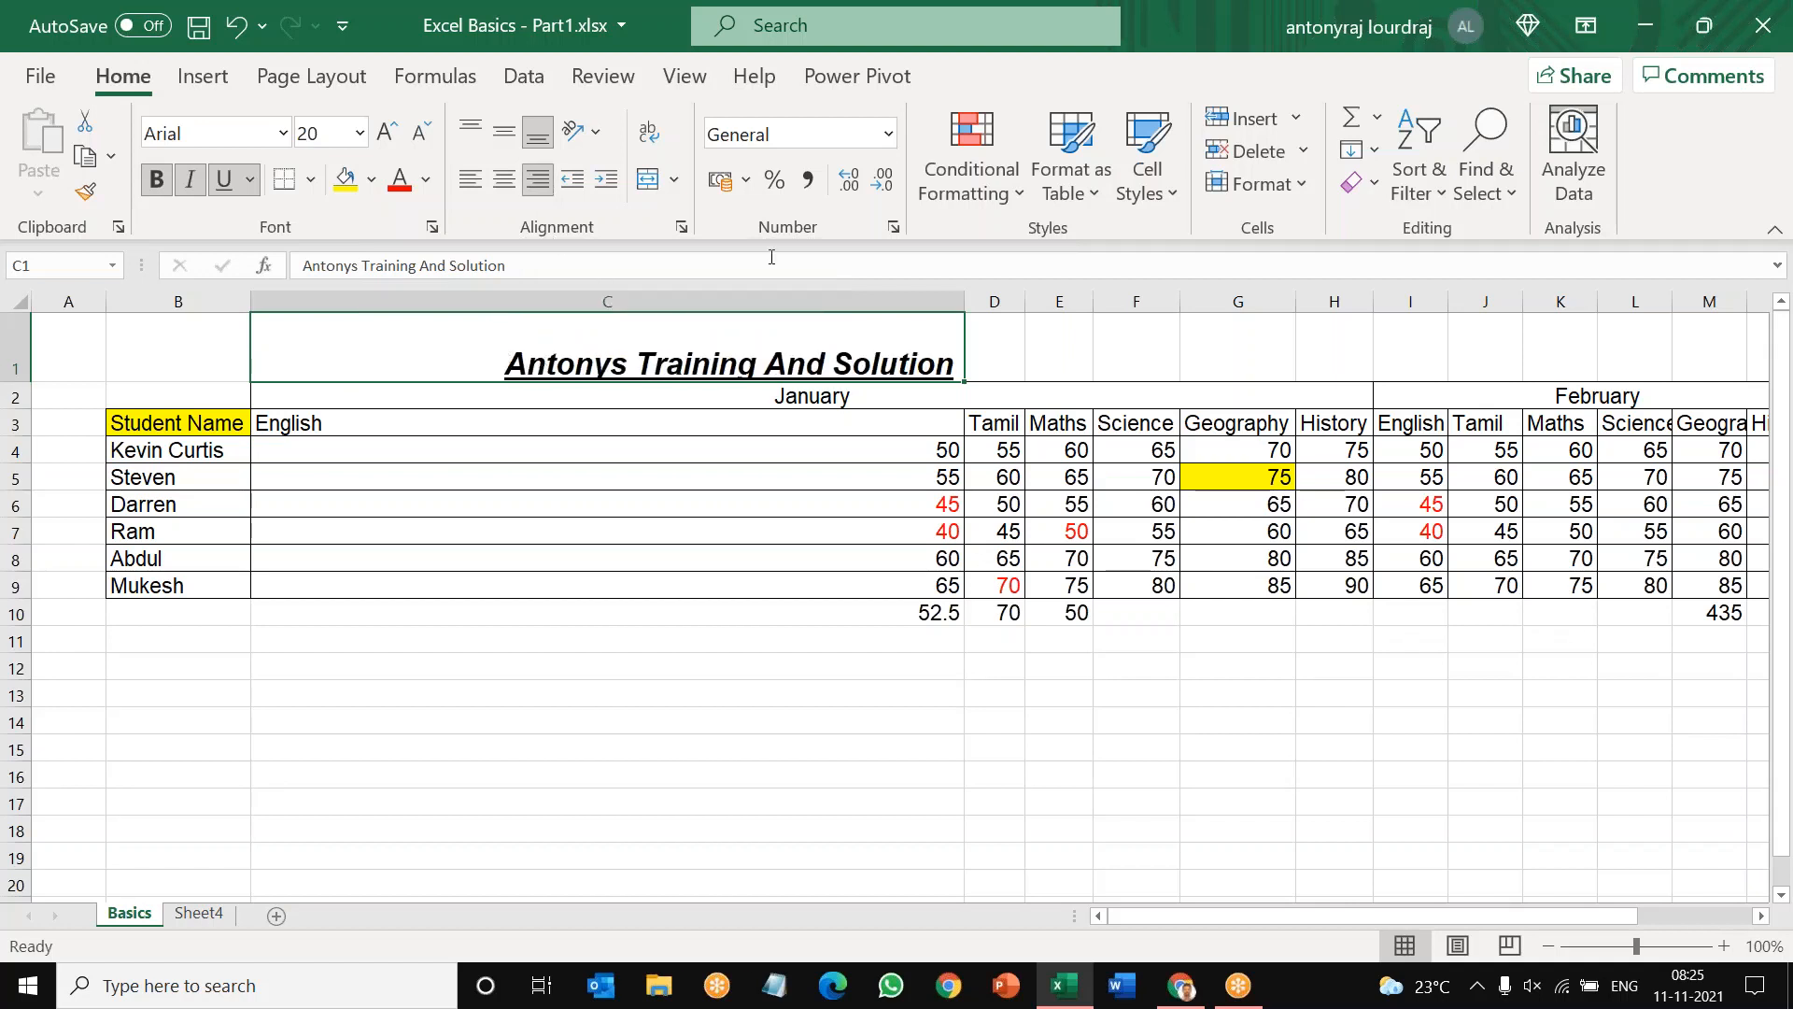
pyautogui.click(473, 187)
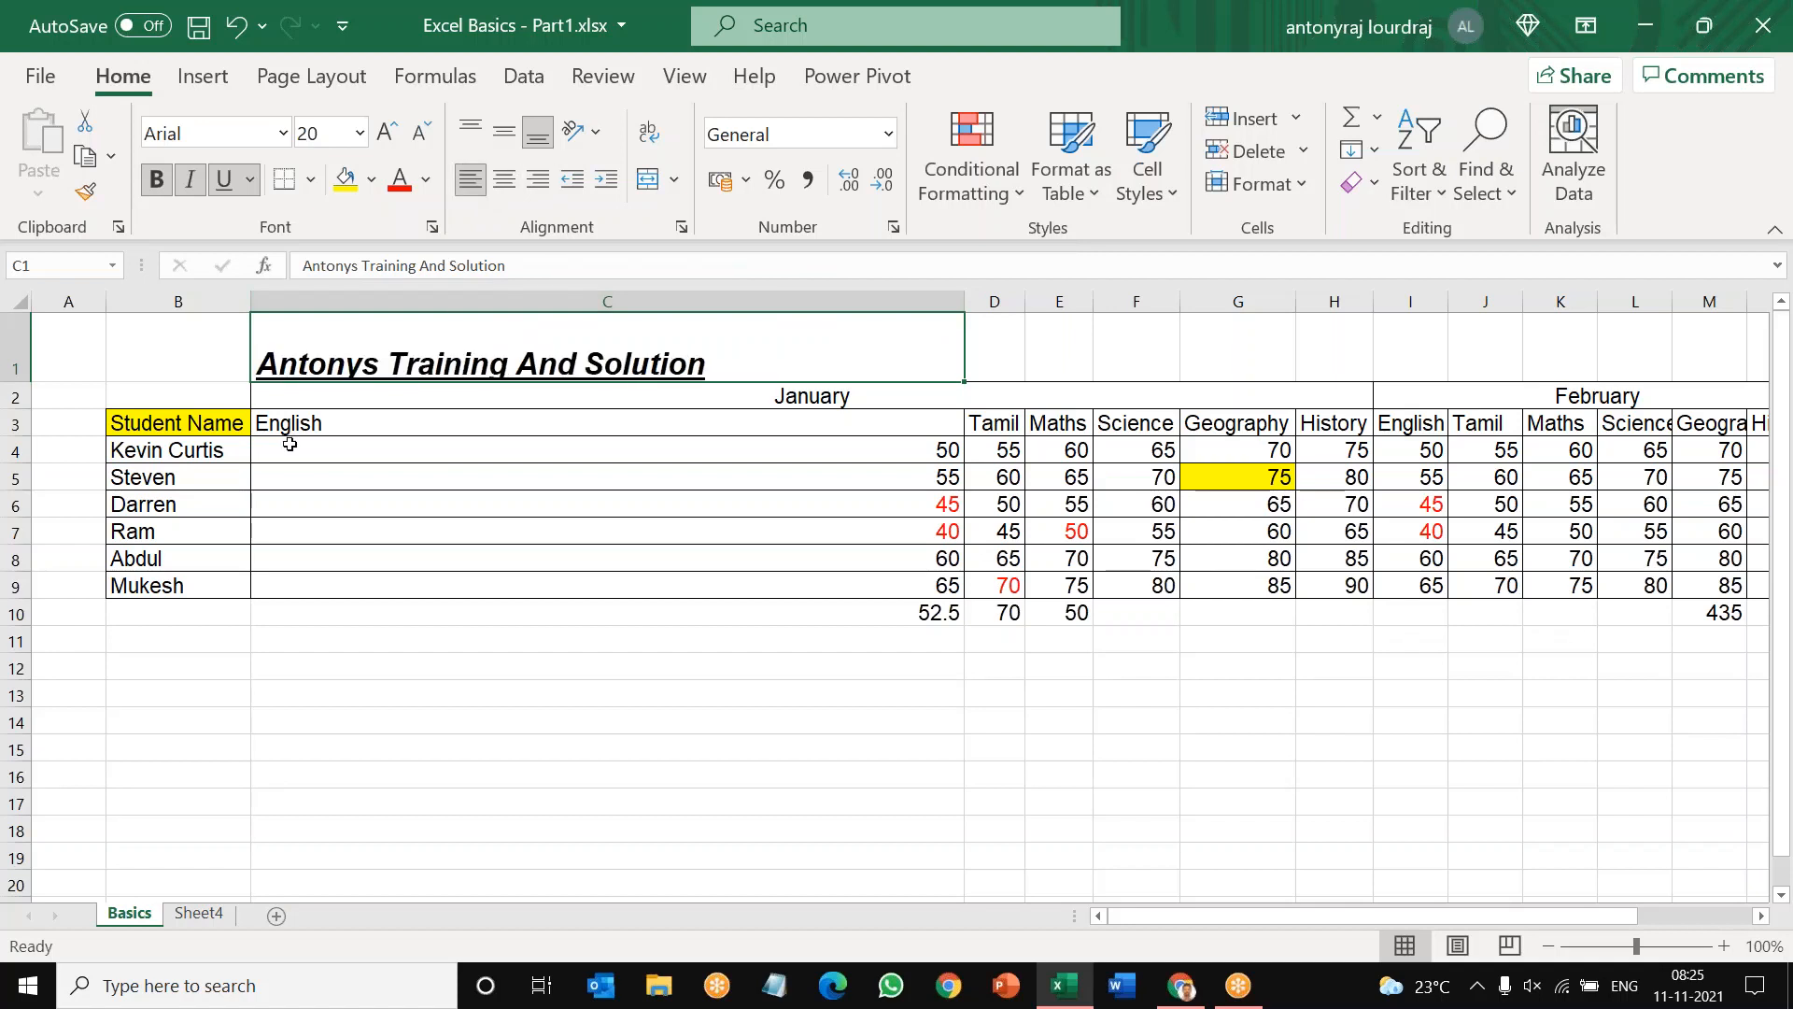
pyautogui.click(505, 180)
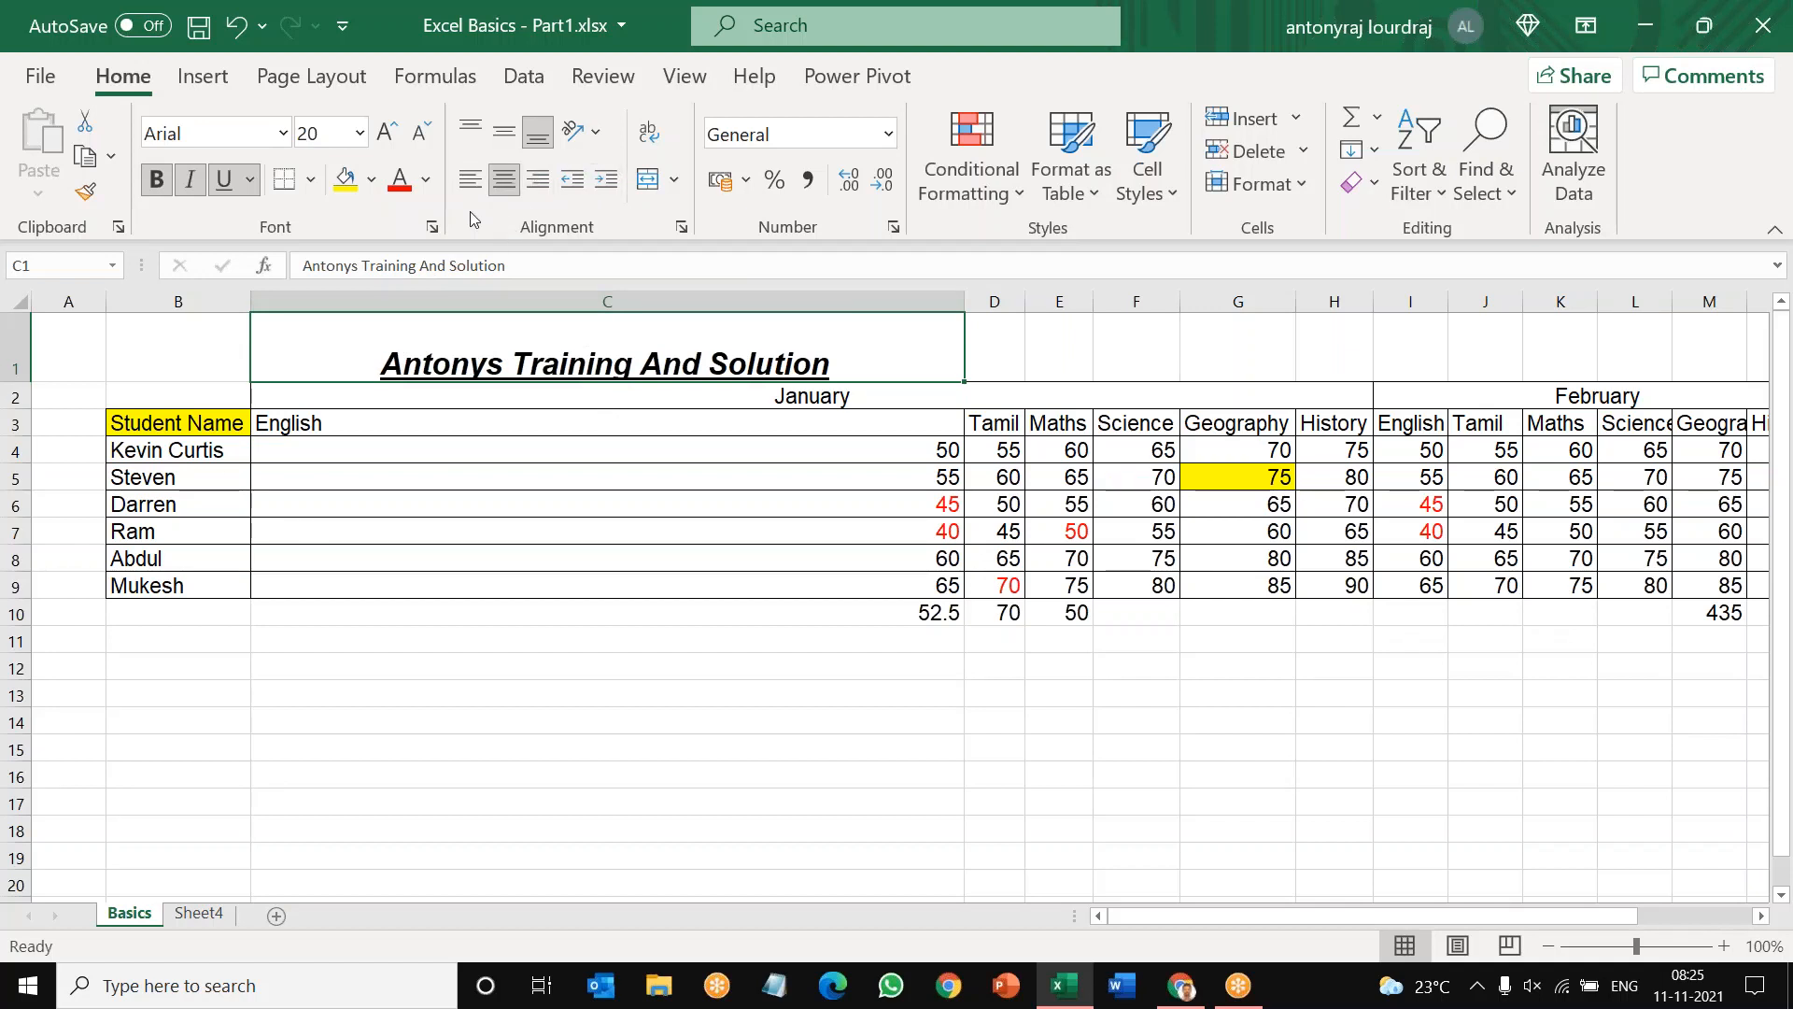
pyautogui.click(470, 179)
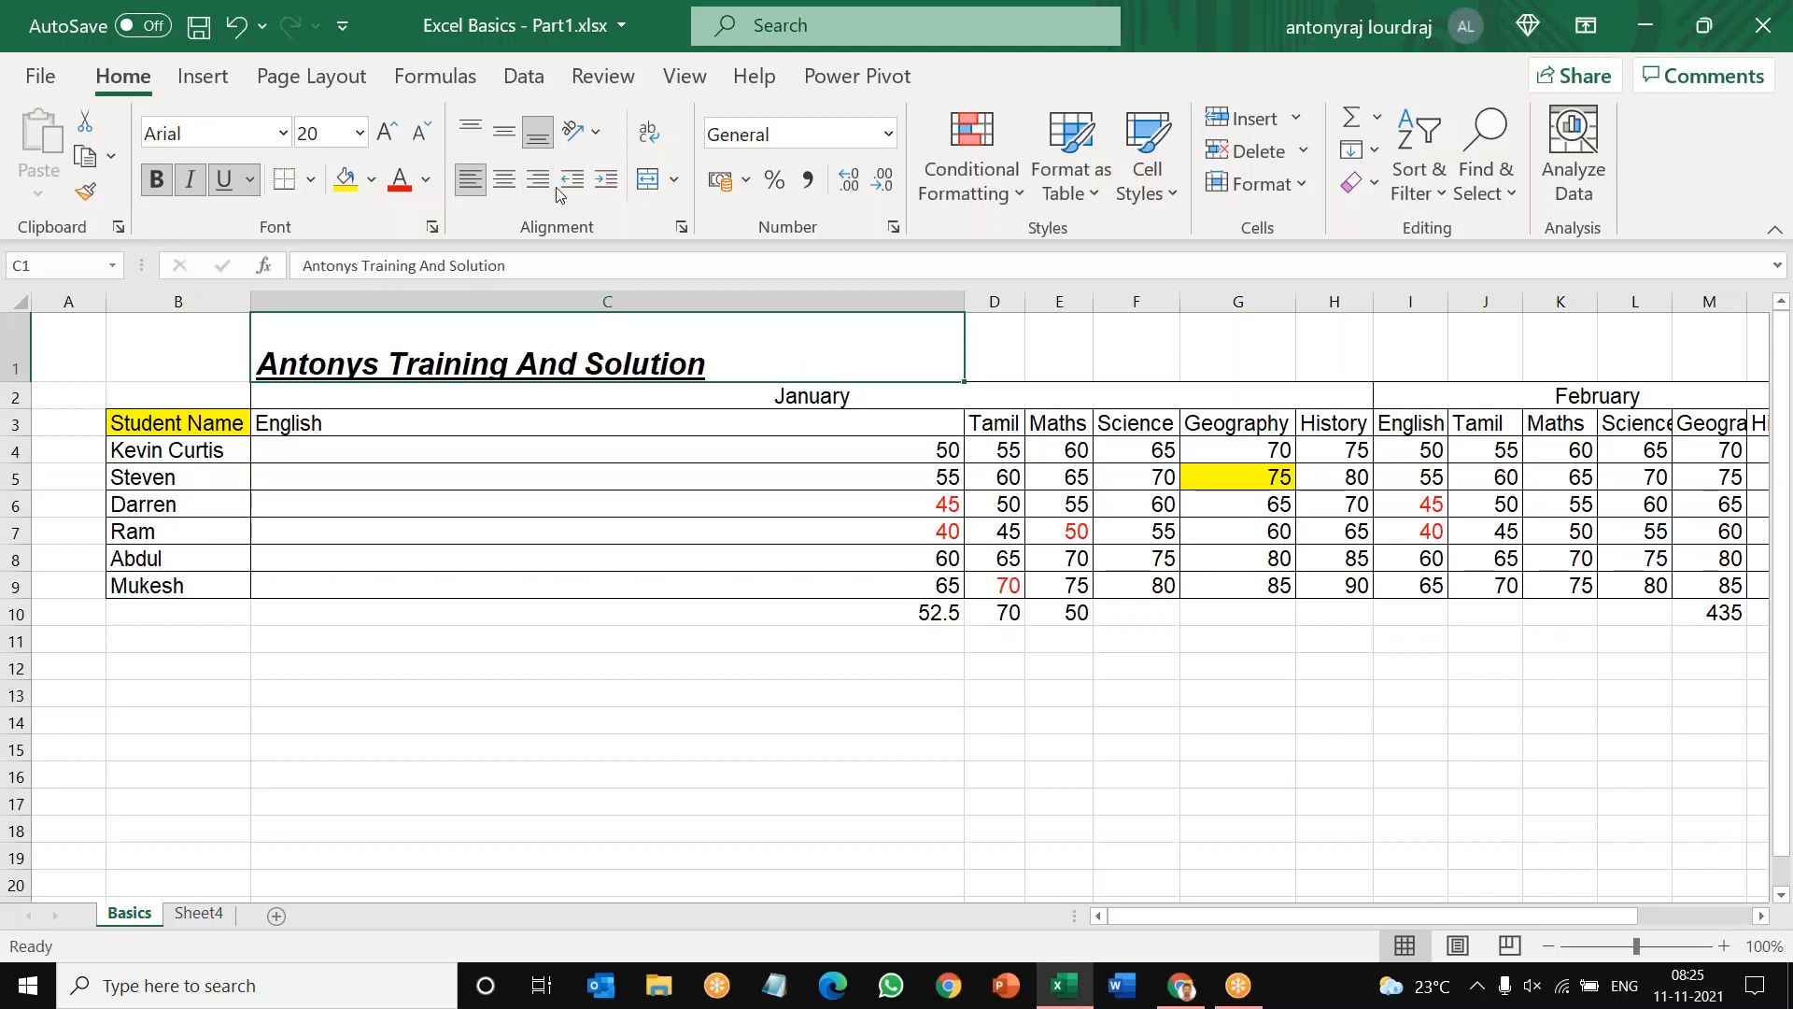
# Step: Increase the indent of the title in C1 repeatedly until the text sits well away from the cell's left border
pyautogui.click(607, 183)
pyautogui.click(607, 183)
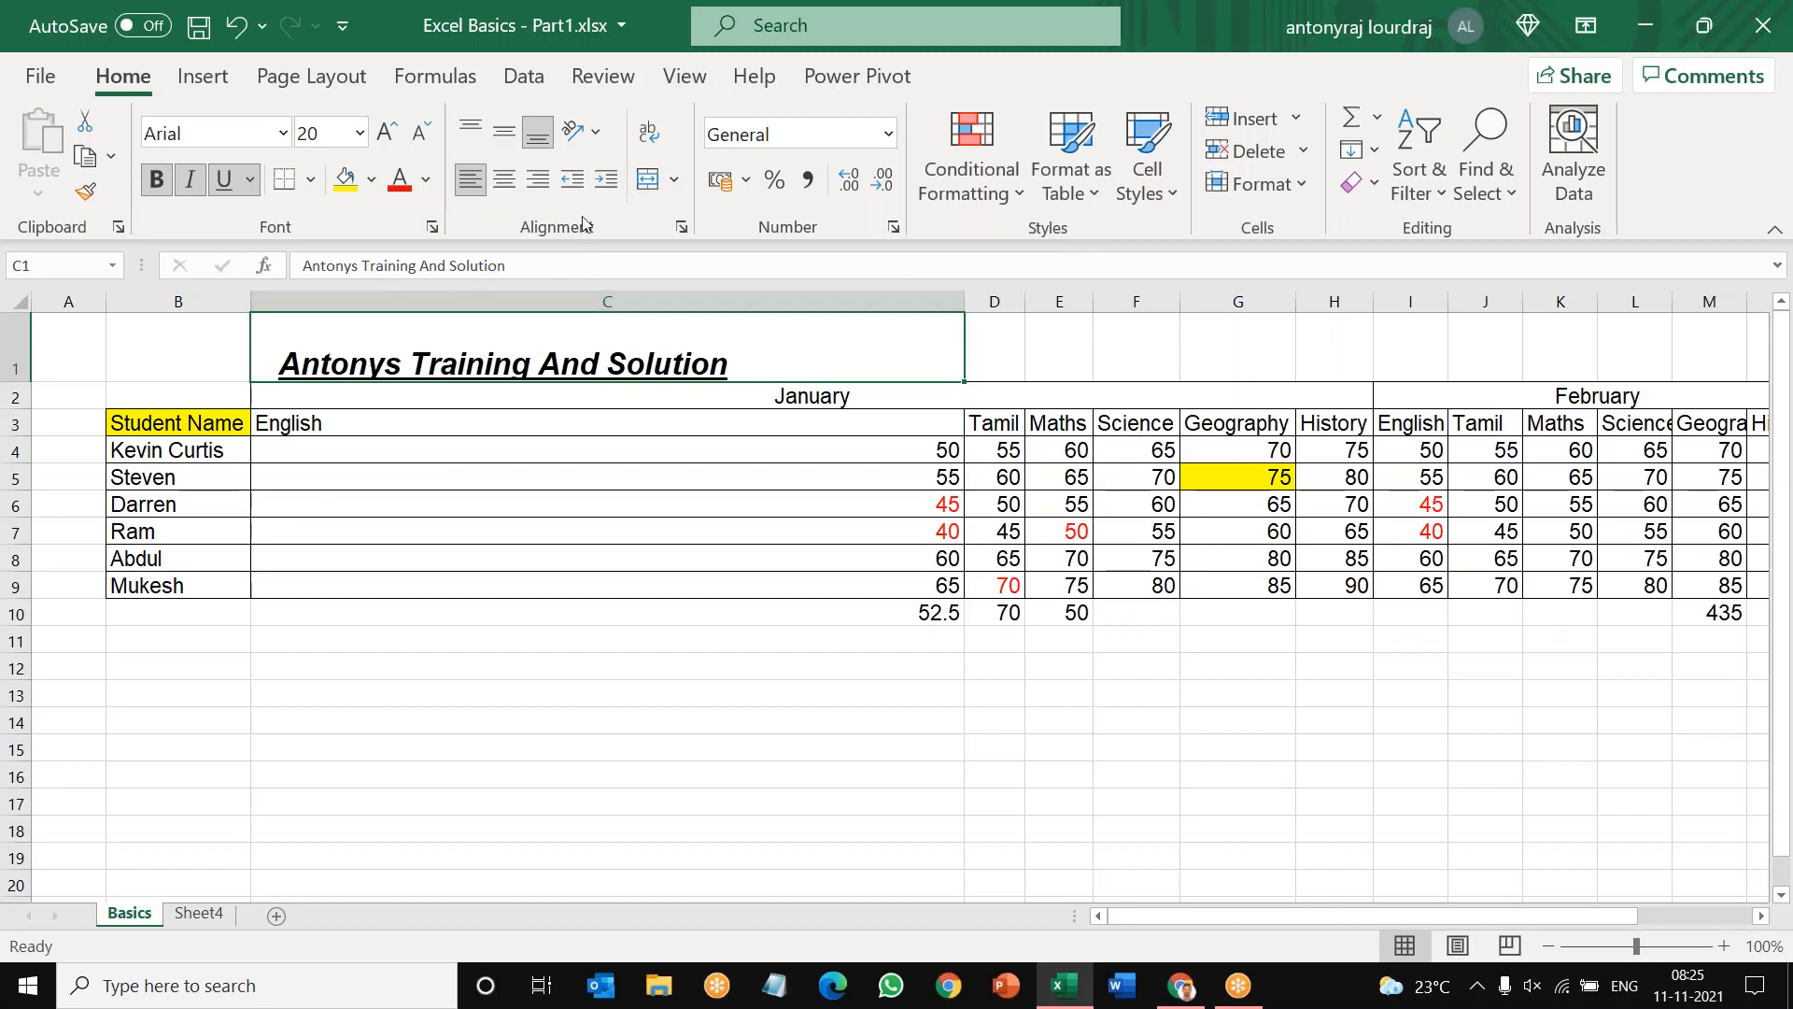
pyautogui.click(605, 183)
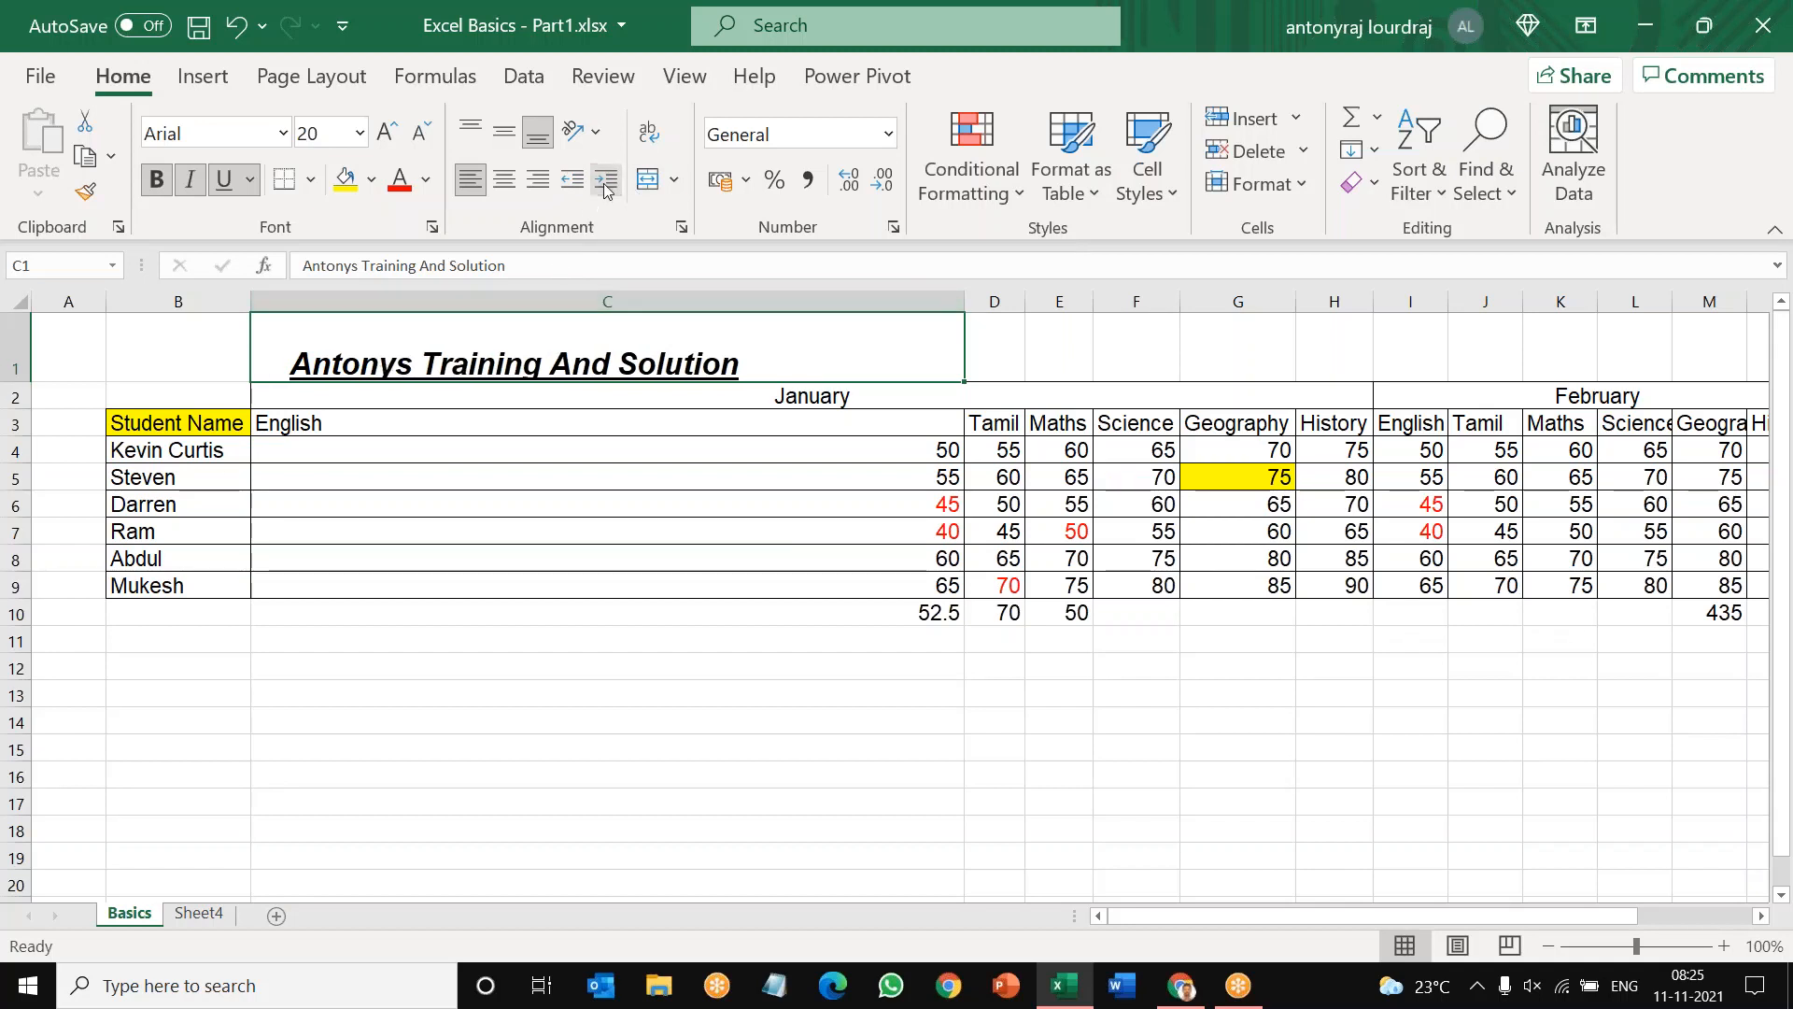
pyautogui.click(605, 183)
pyautogui.click(605, 183)
pyautogui.click(605, 183)
pyautogui.click(605, 183)
pyautogui.click(605, 183)
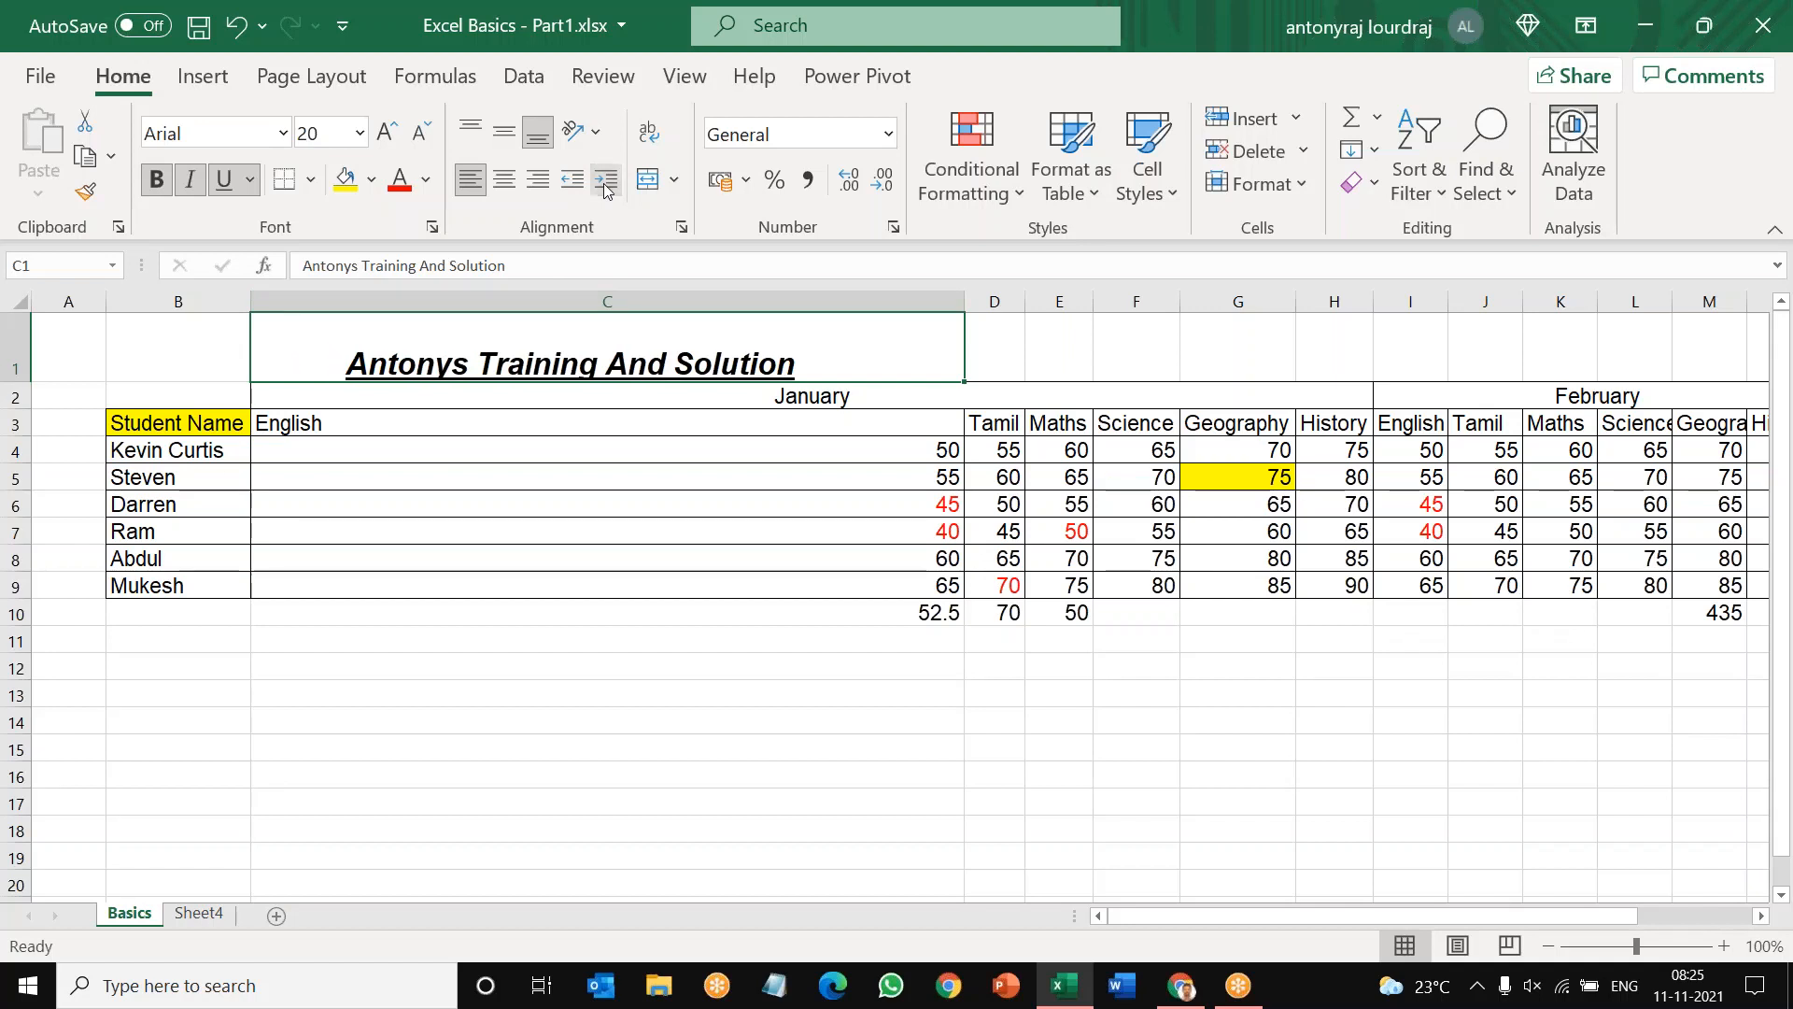
pyautogui.click(605, 185)
pyautogui.click(605, 185)
pyautogui.click(605, 185)
pyautogui.click(605, 185)
pyautogui.click(605, 185)
pyautogui.click(605, 185)
pyautogui.click(605, 185)
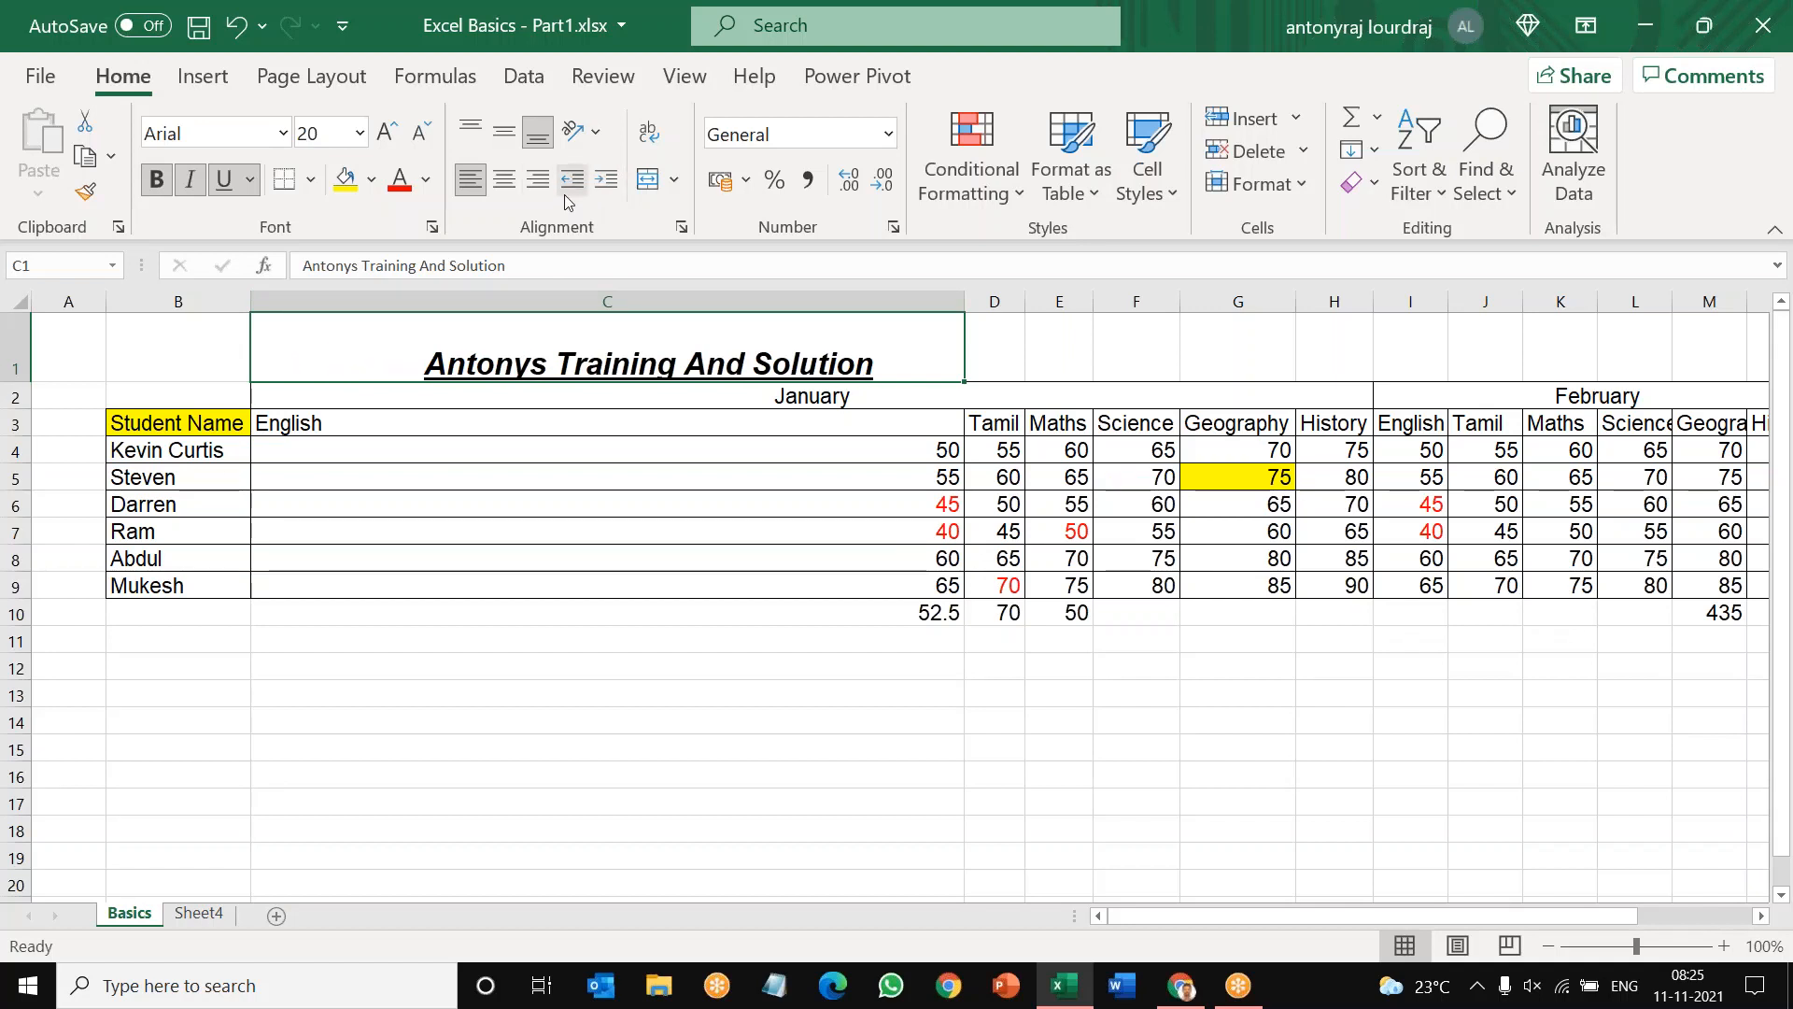
# Step: Decrease the indent of the title in C1 repeatedly to bring the text back close to the cell's left border
pyautogui.click(572, 178)
pyautogui.click(572, 178)
pyautogui.click(573, 178)
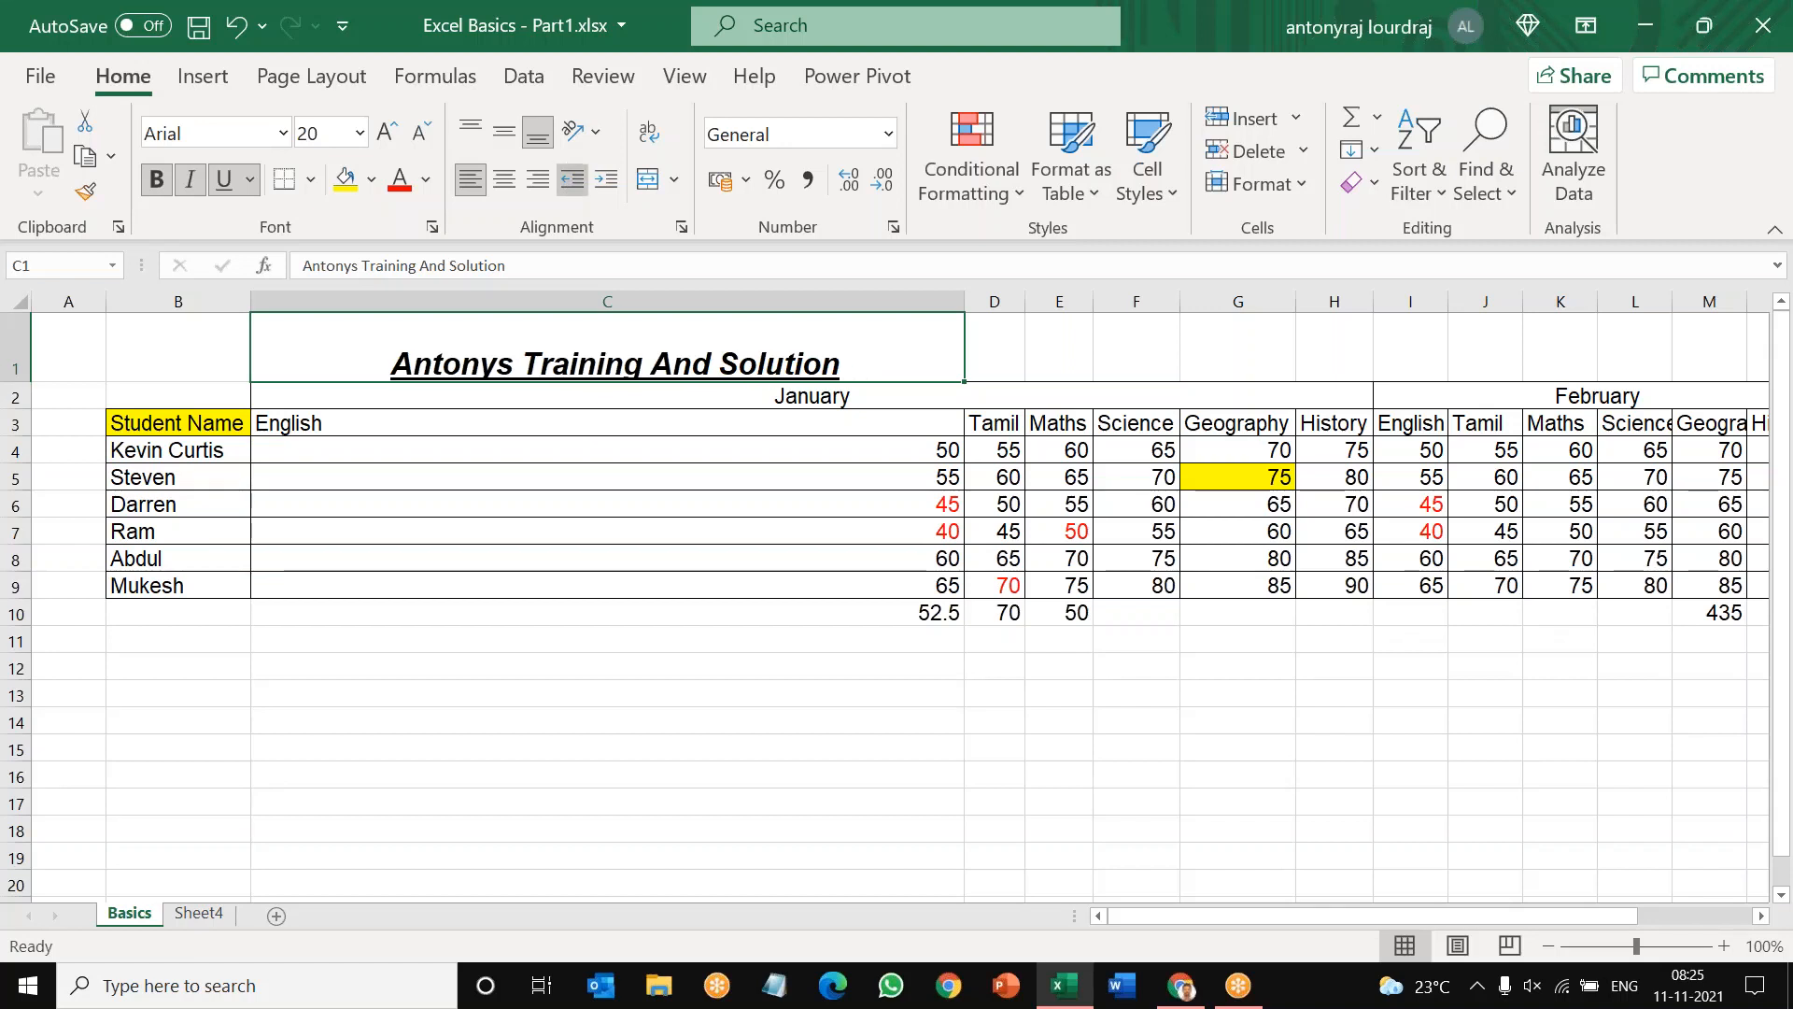
pyautogui.click(572, 178)
pyautogui.click(573, 179)
pyautogui.click(573, 178)
pyautogui.click(572, 178)
pyautogui.click(573, 178)
pyautogui.click(573, 178)
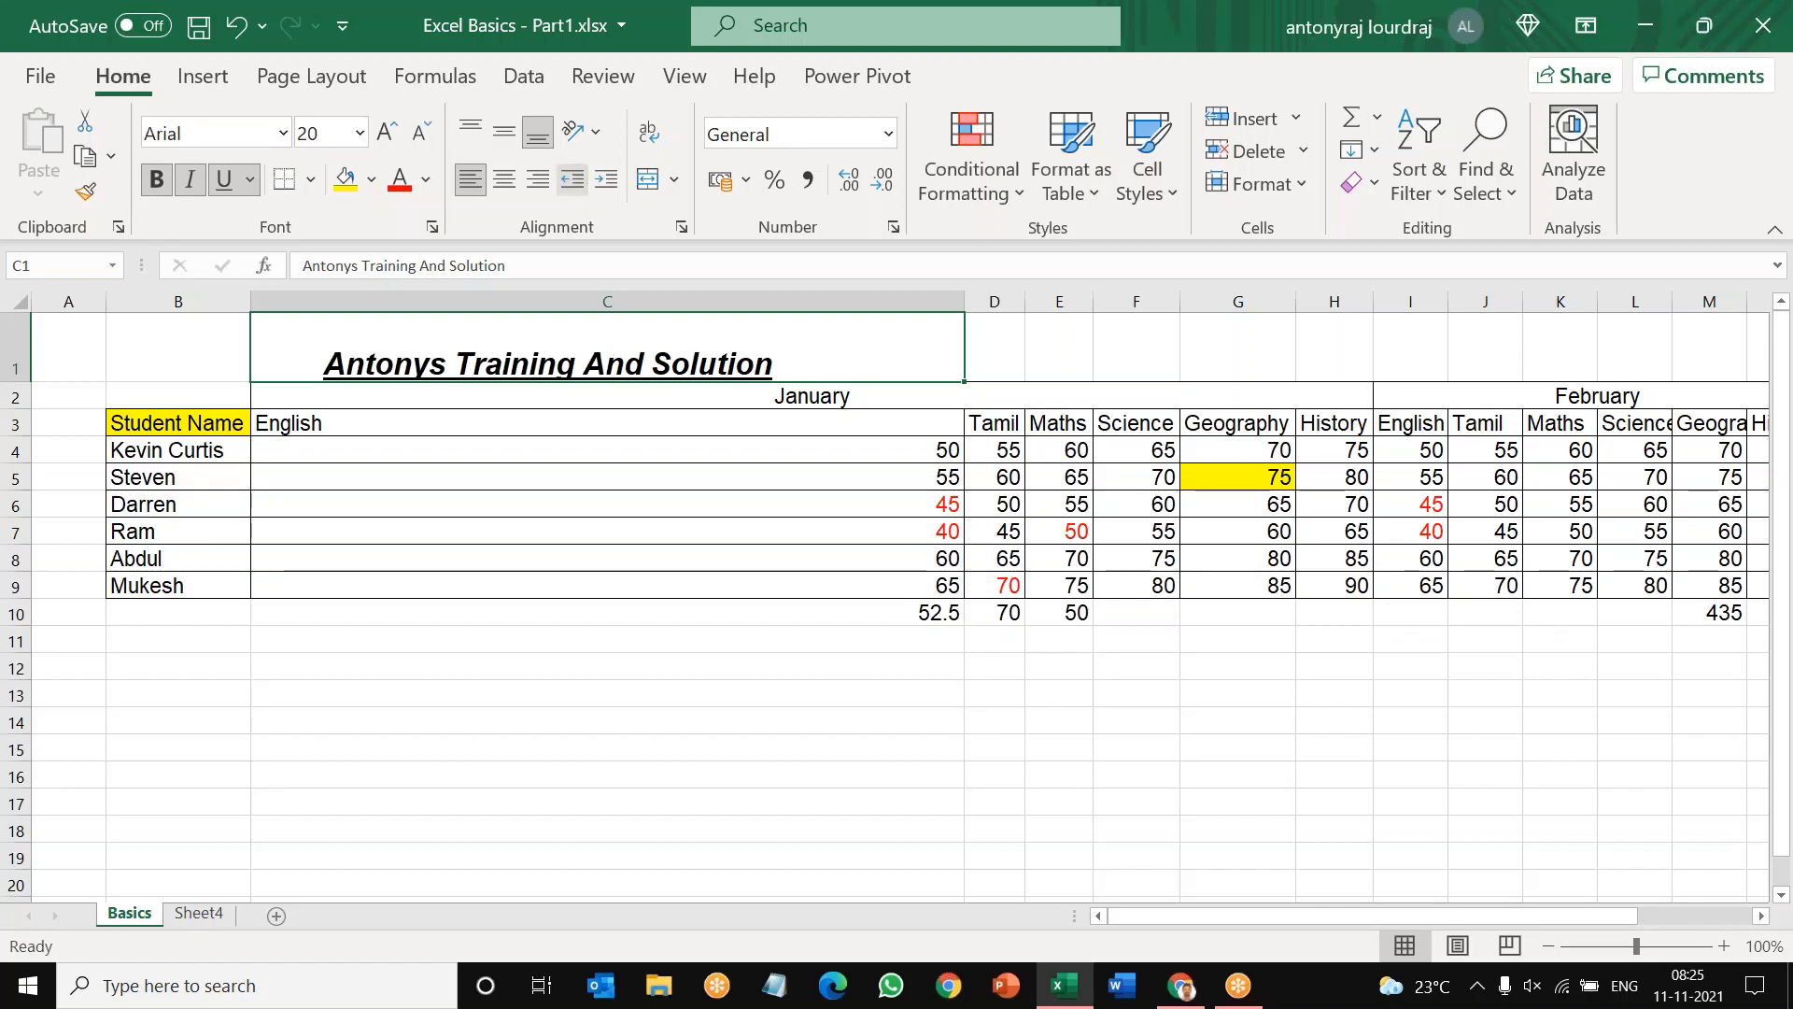
pyautogui.click(573, 179)
pyautogui.click(572, 178)
pyautogui.click(573, 179)
pyautogui.click(572, 179)
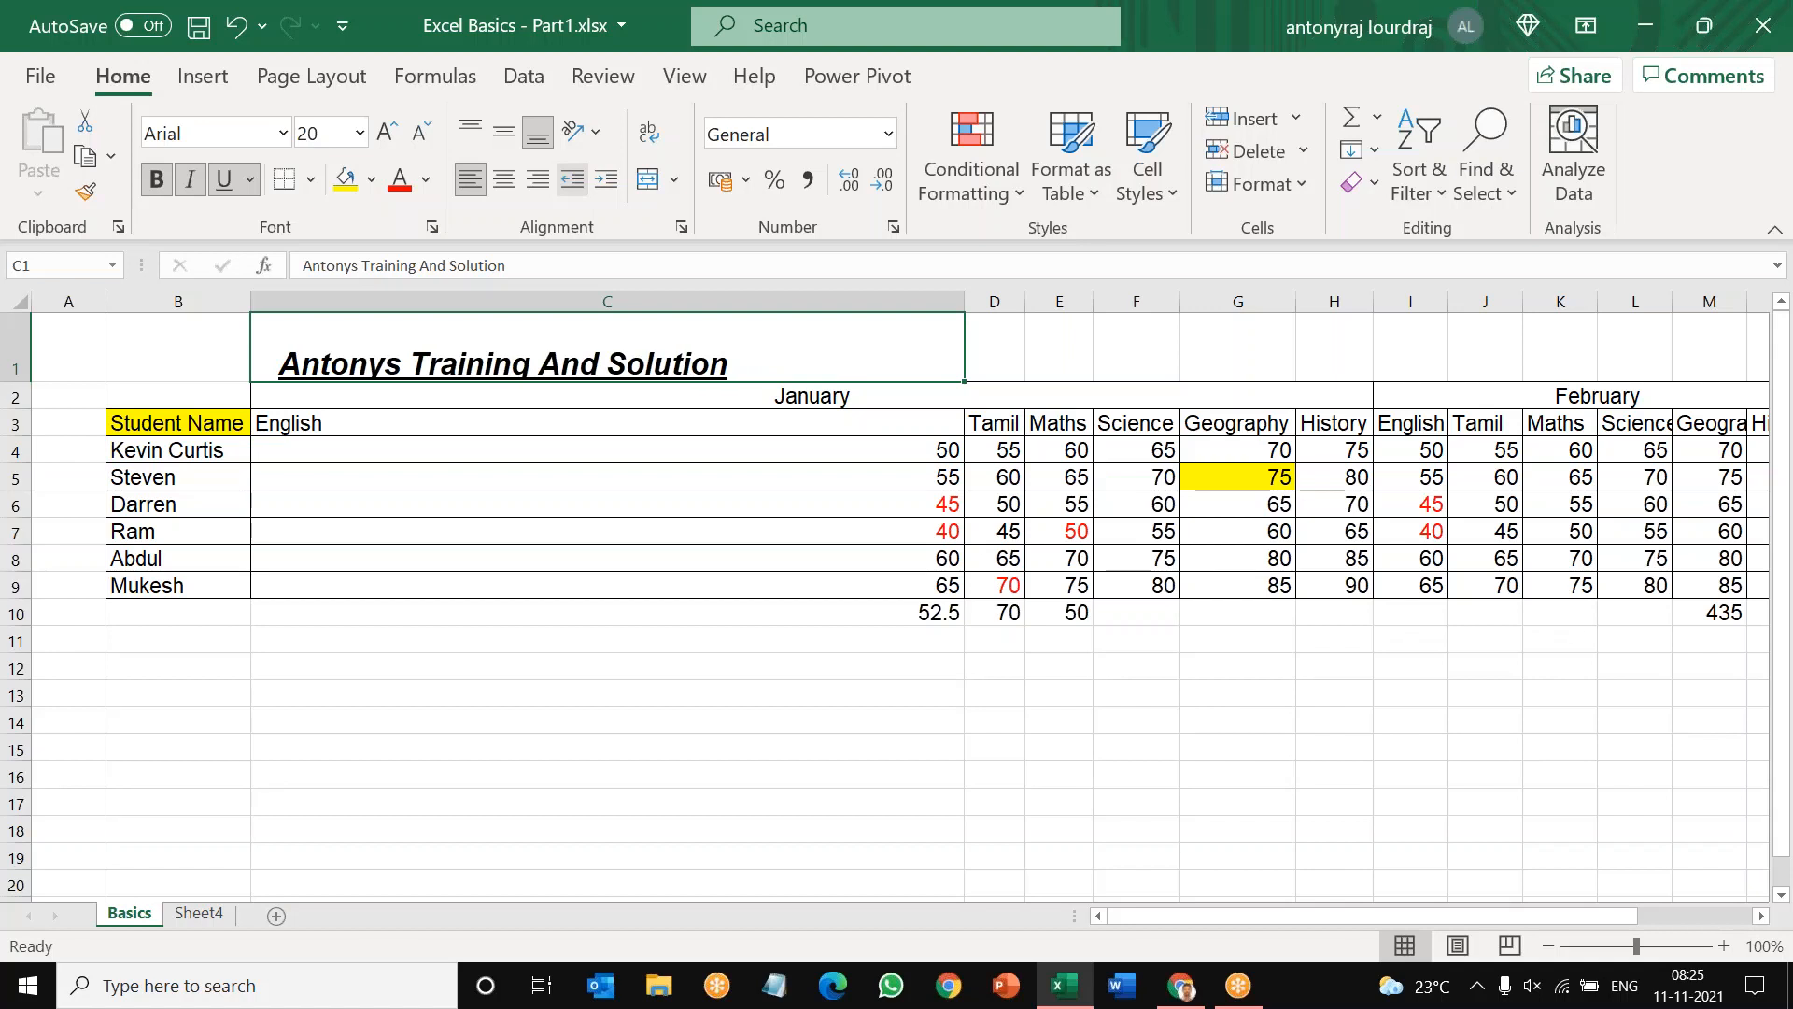
pyautogui.click(708, 639)
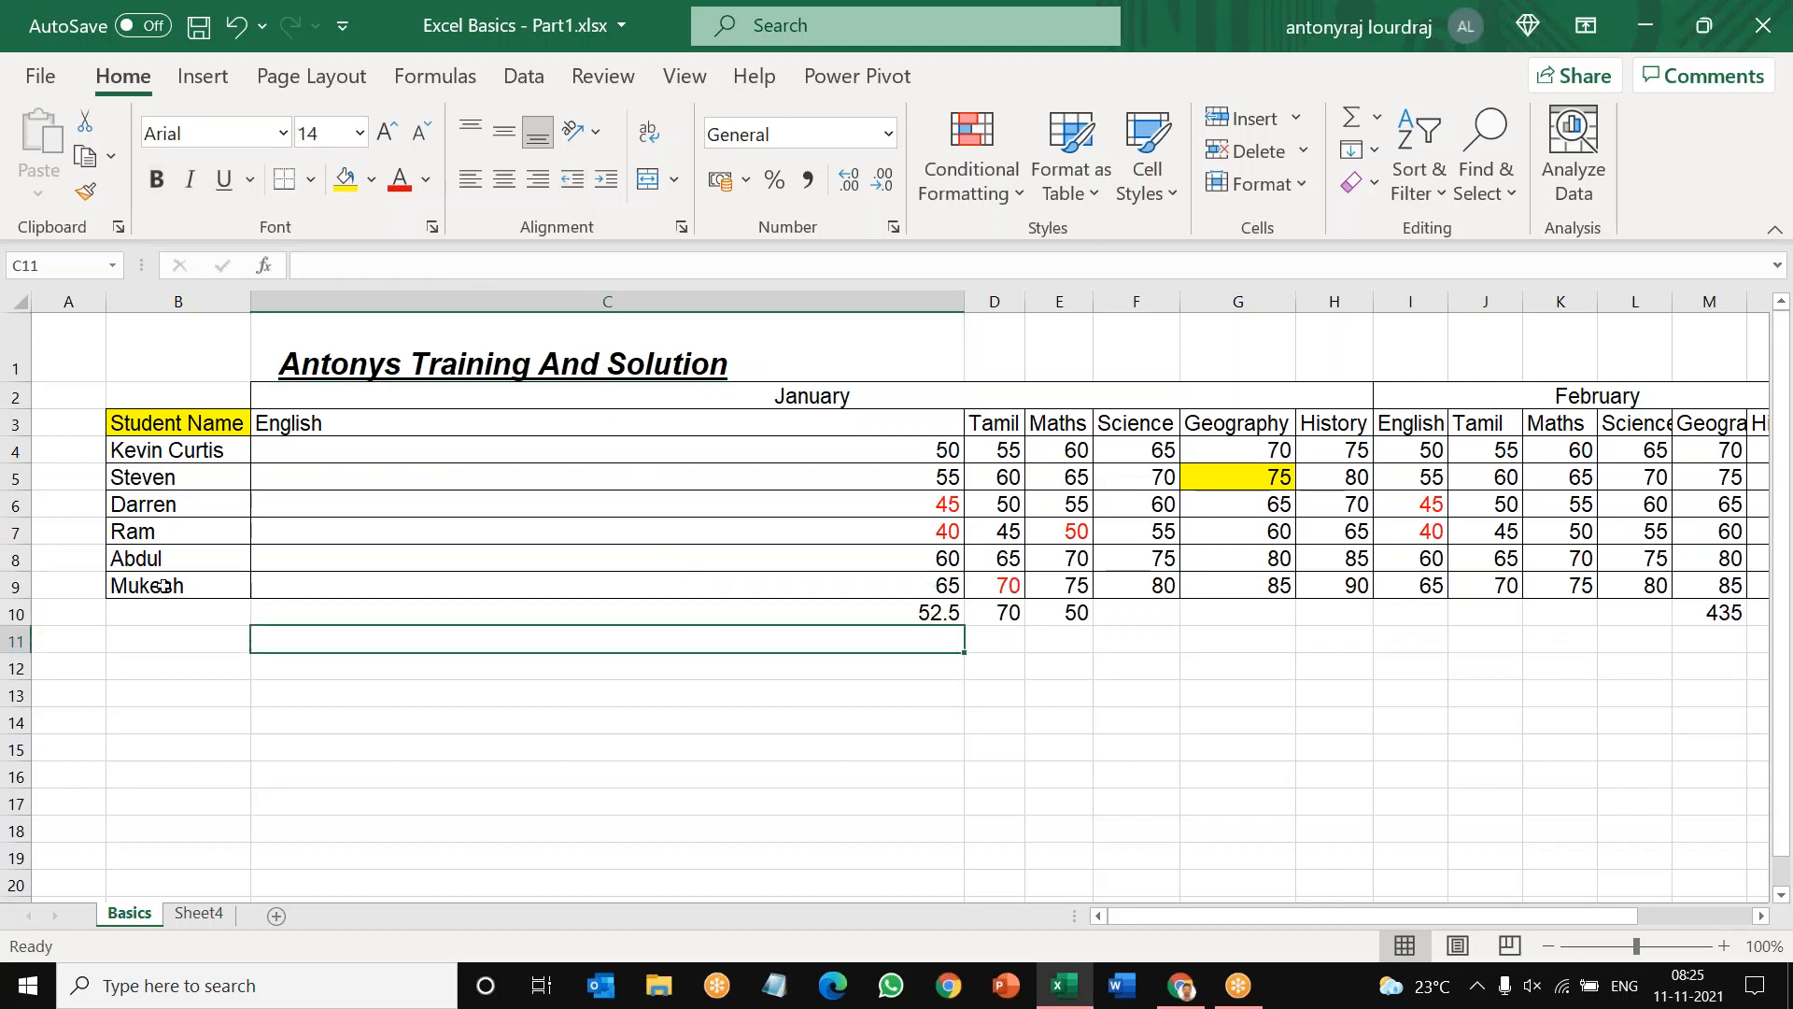
# Step: Delete row 1 containing the worksheet title
pyautogui.click(16, 504)
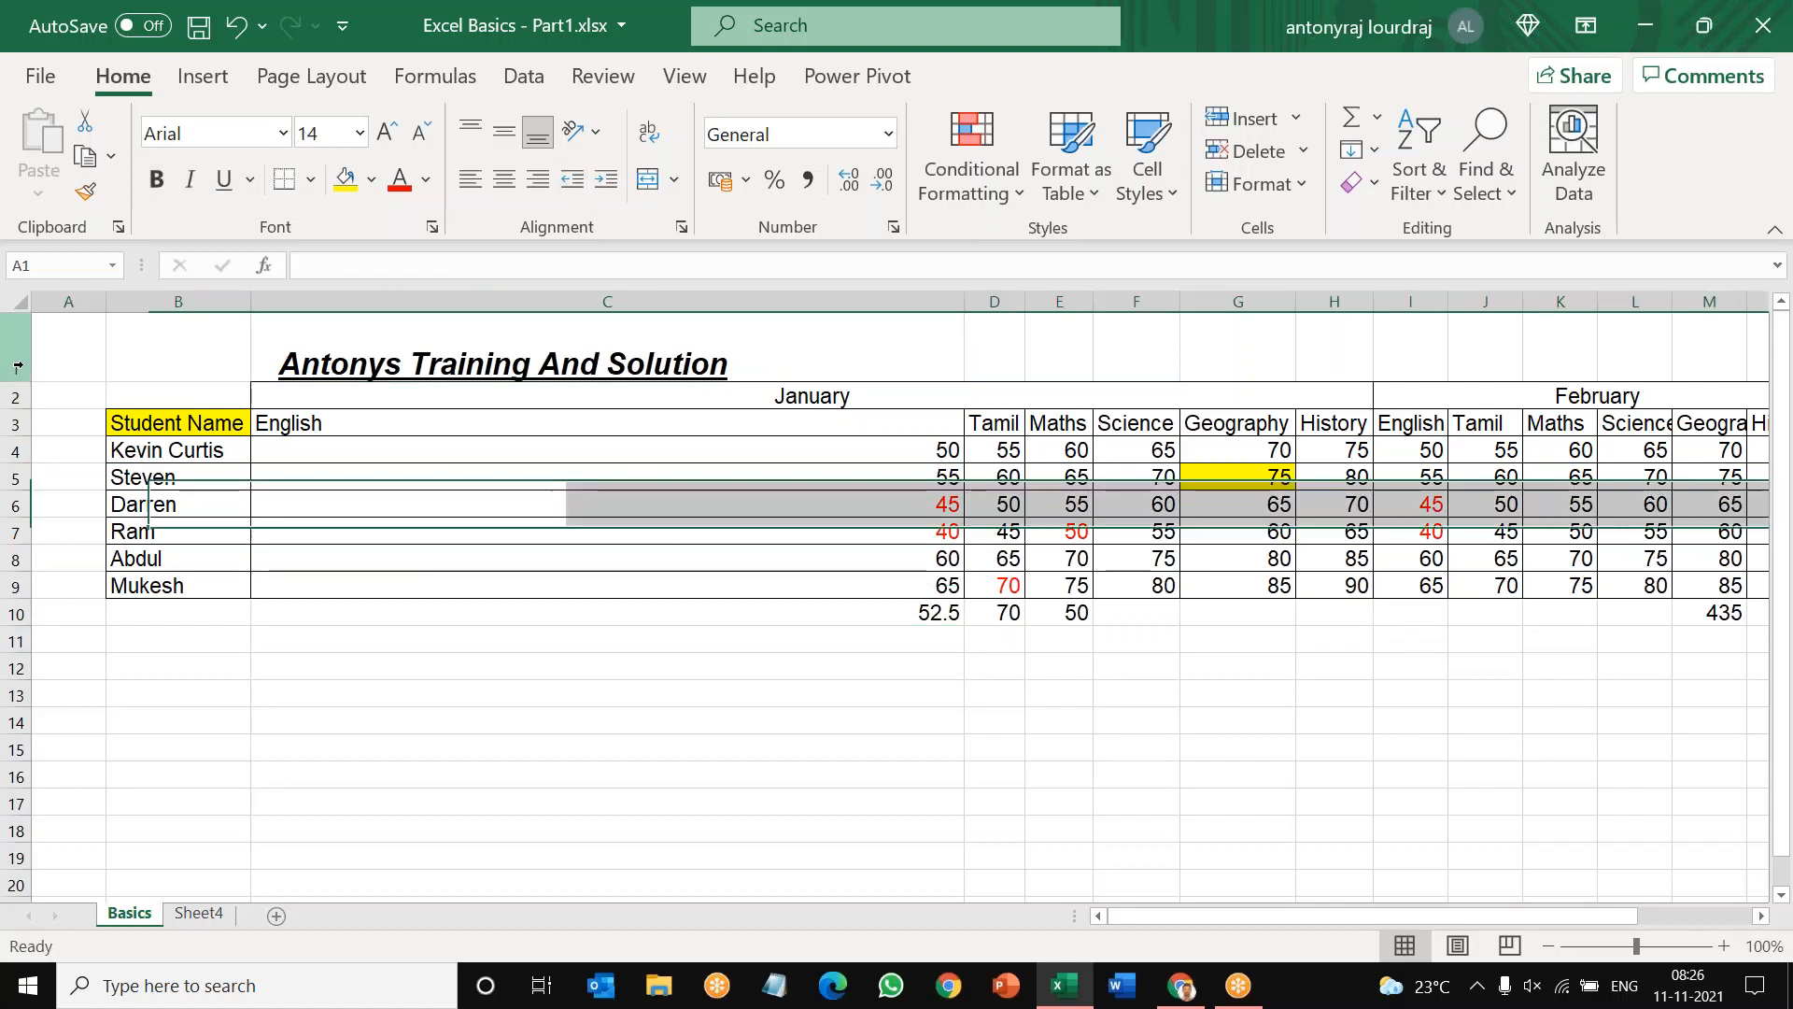
pyautogui.click(18, 367)
pyautogui.rightClick(24, 367)
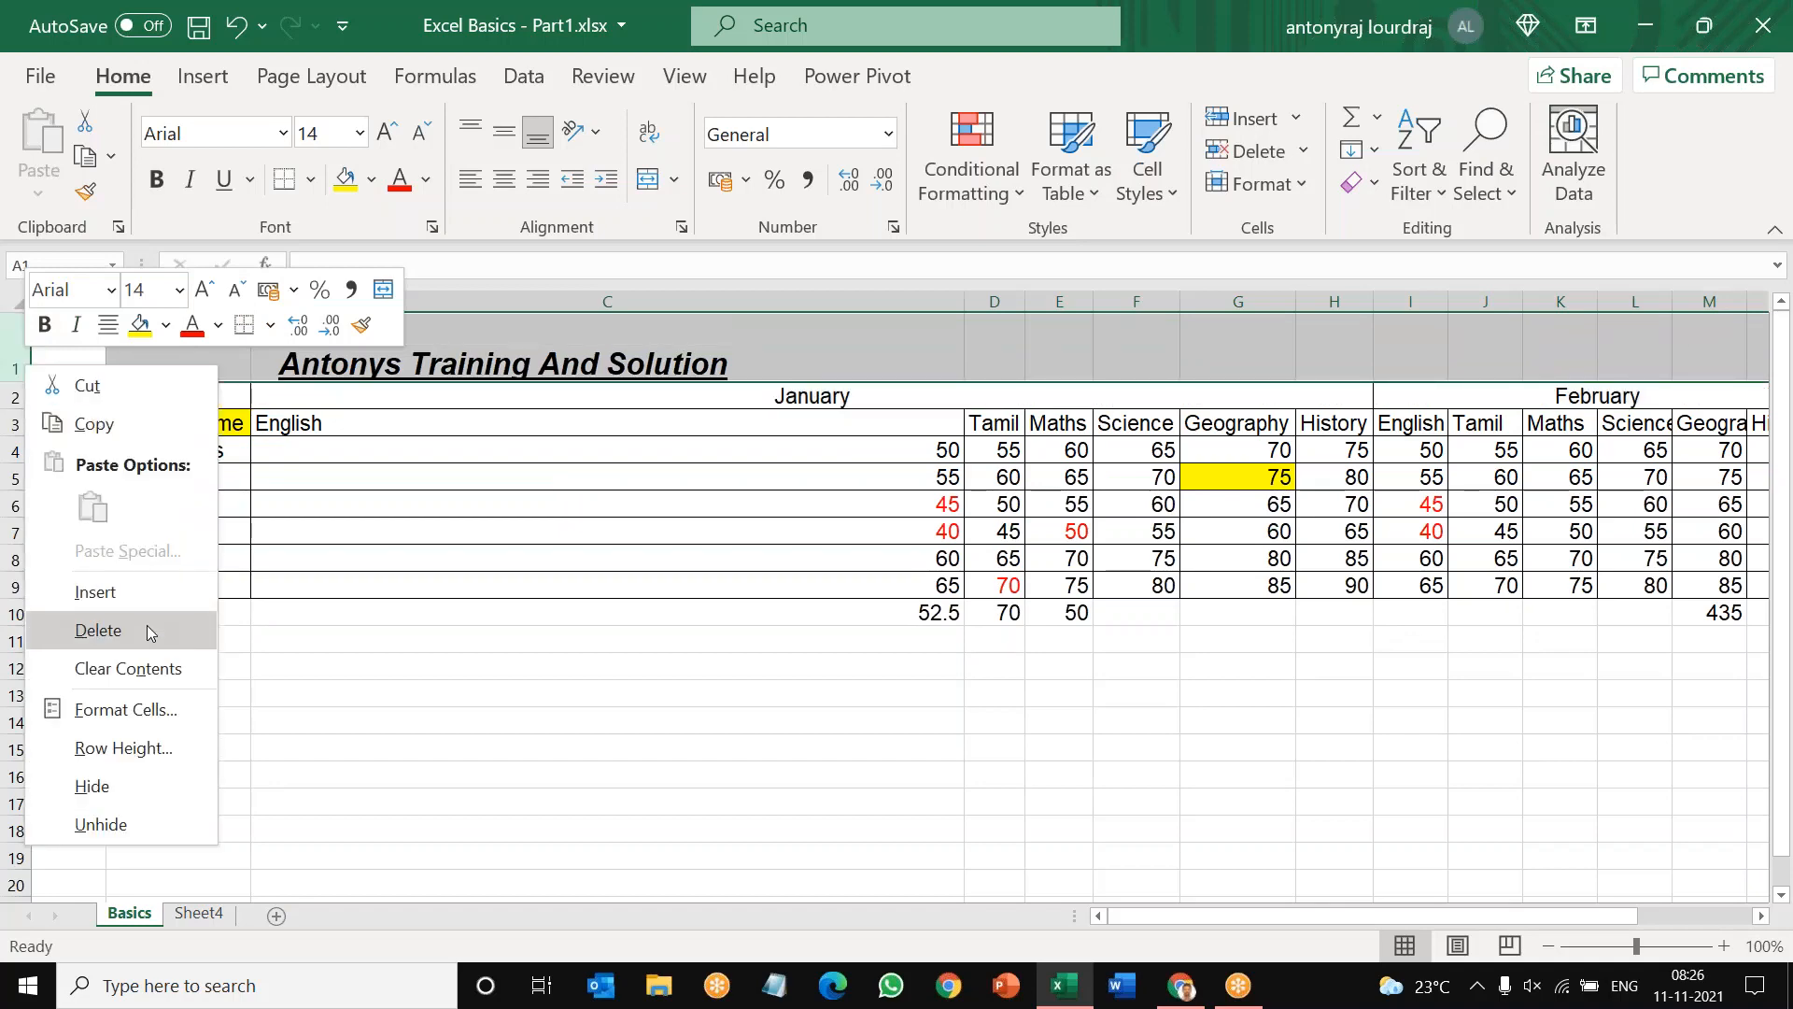
pyautogui.click(150, 631)
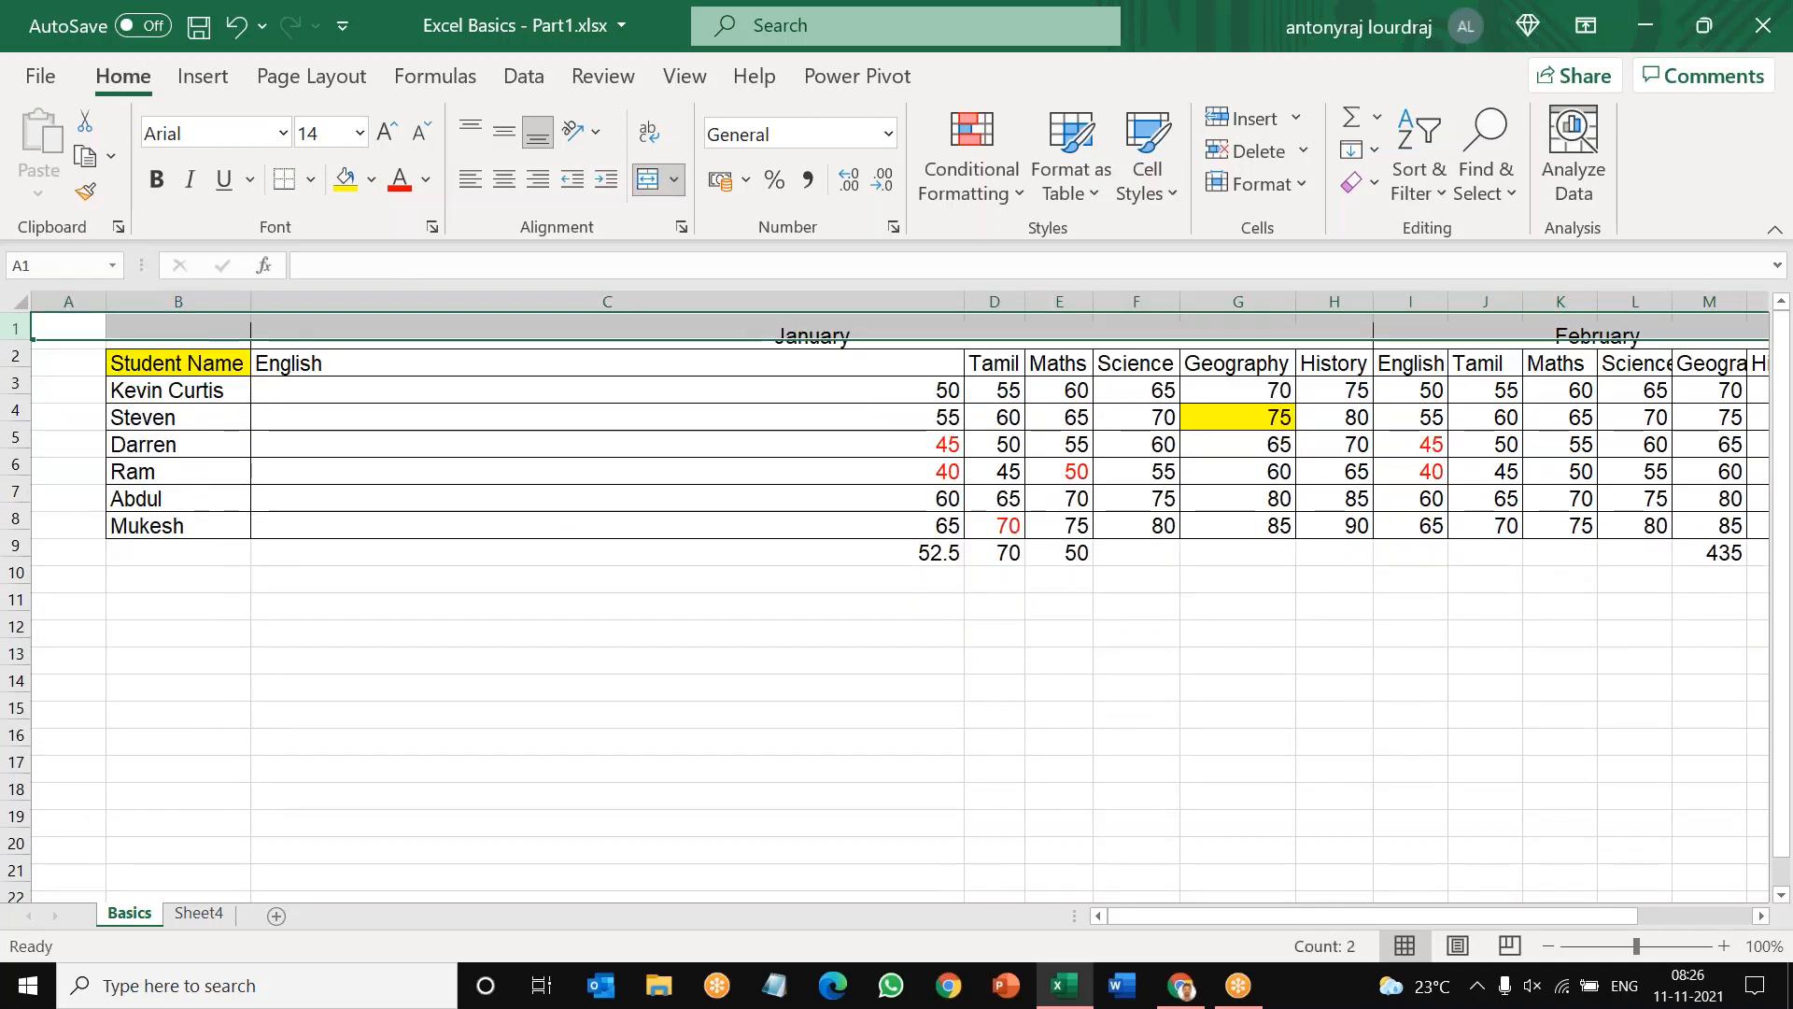
pyautogui.click(520, 669)
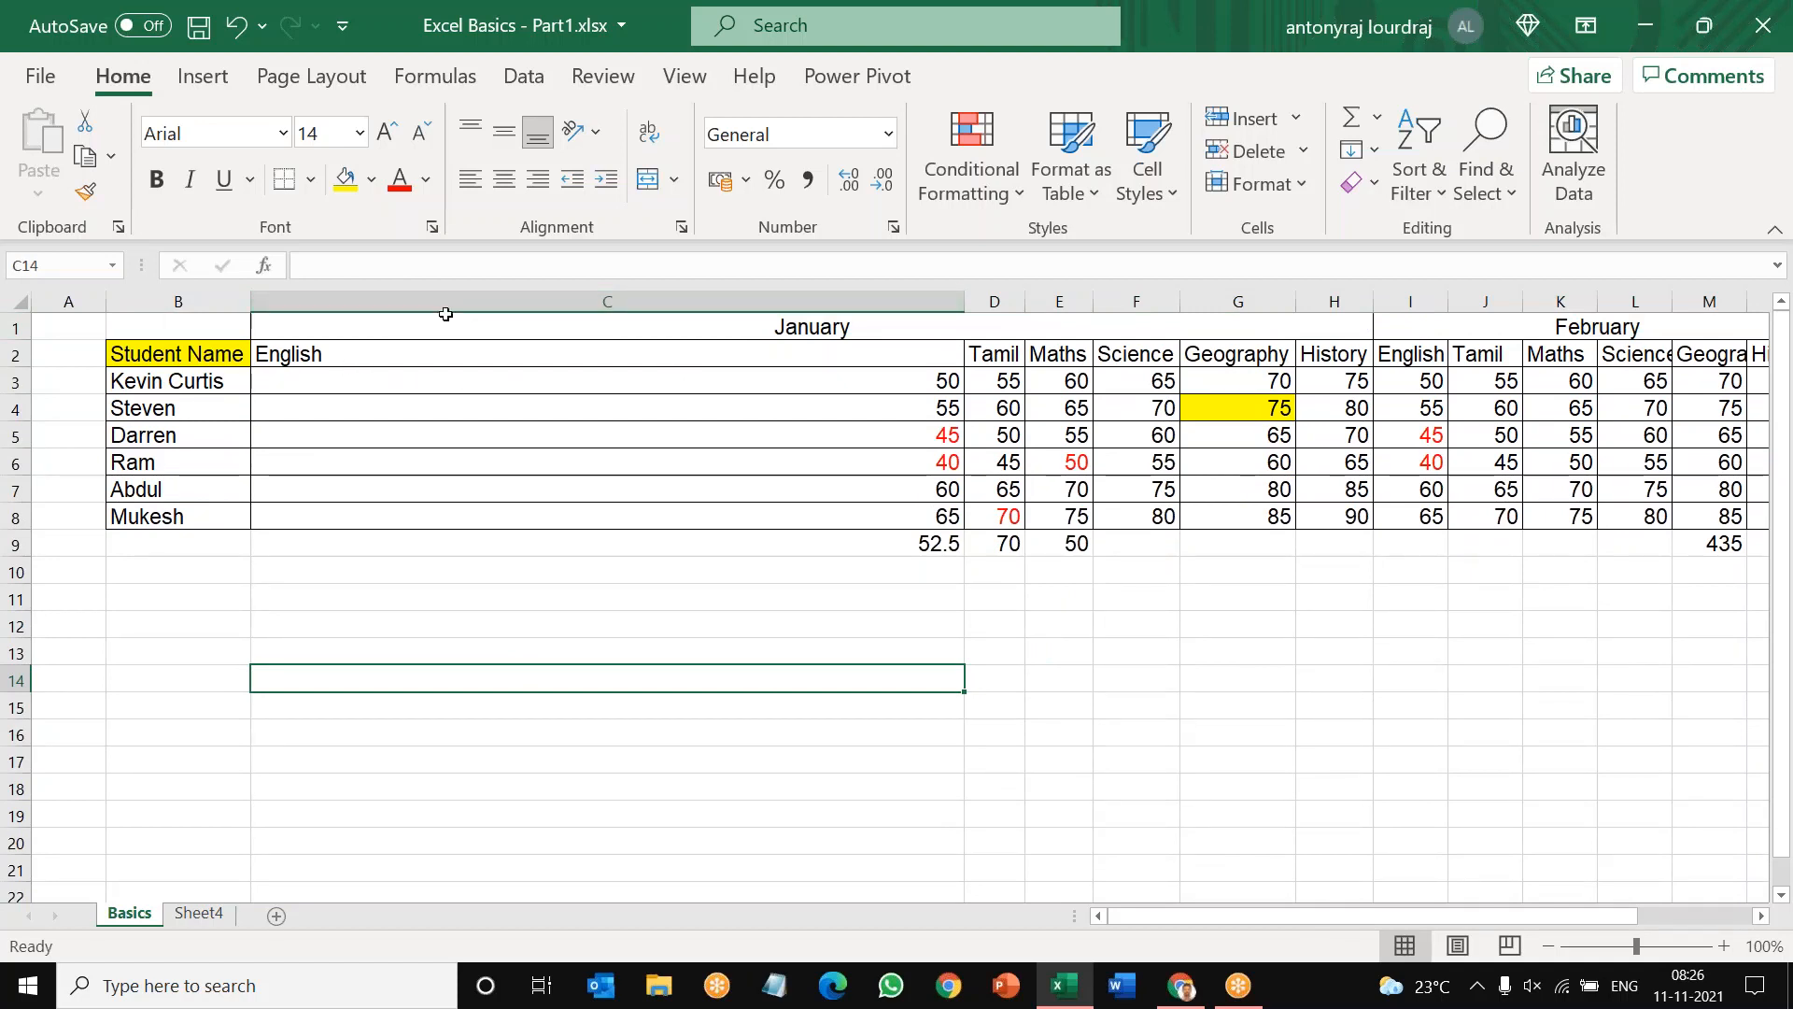
# Step: AutoFit the width of column C to its contents
pyautogui.click(446, 308)
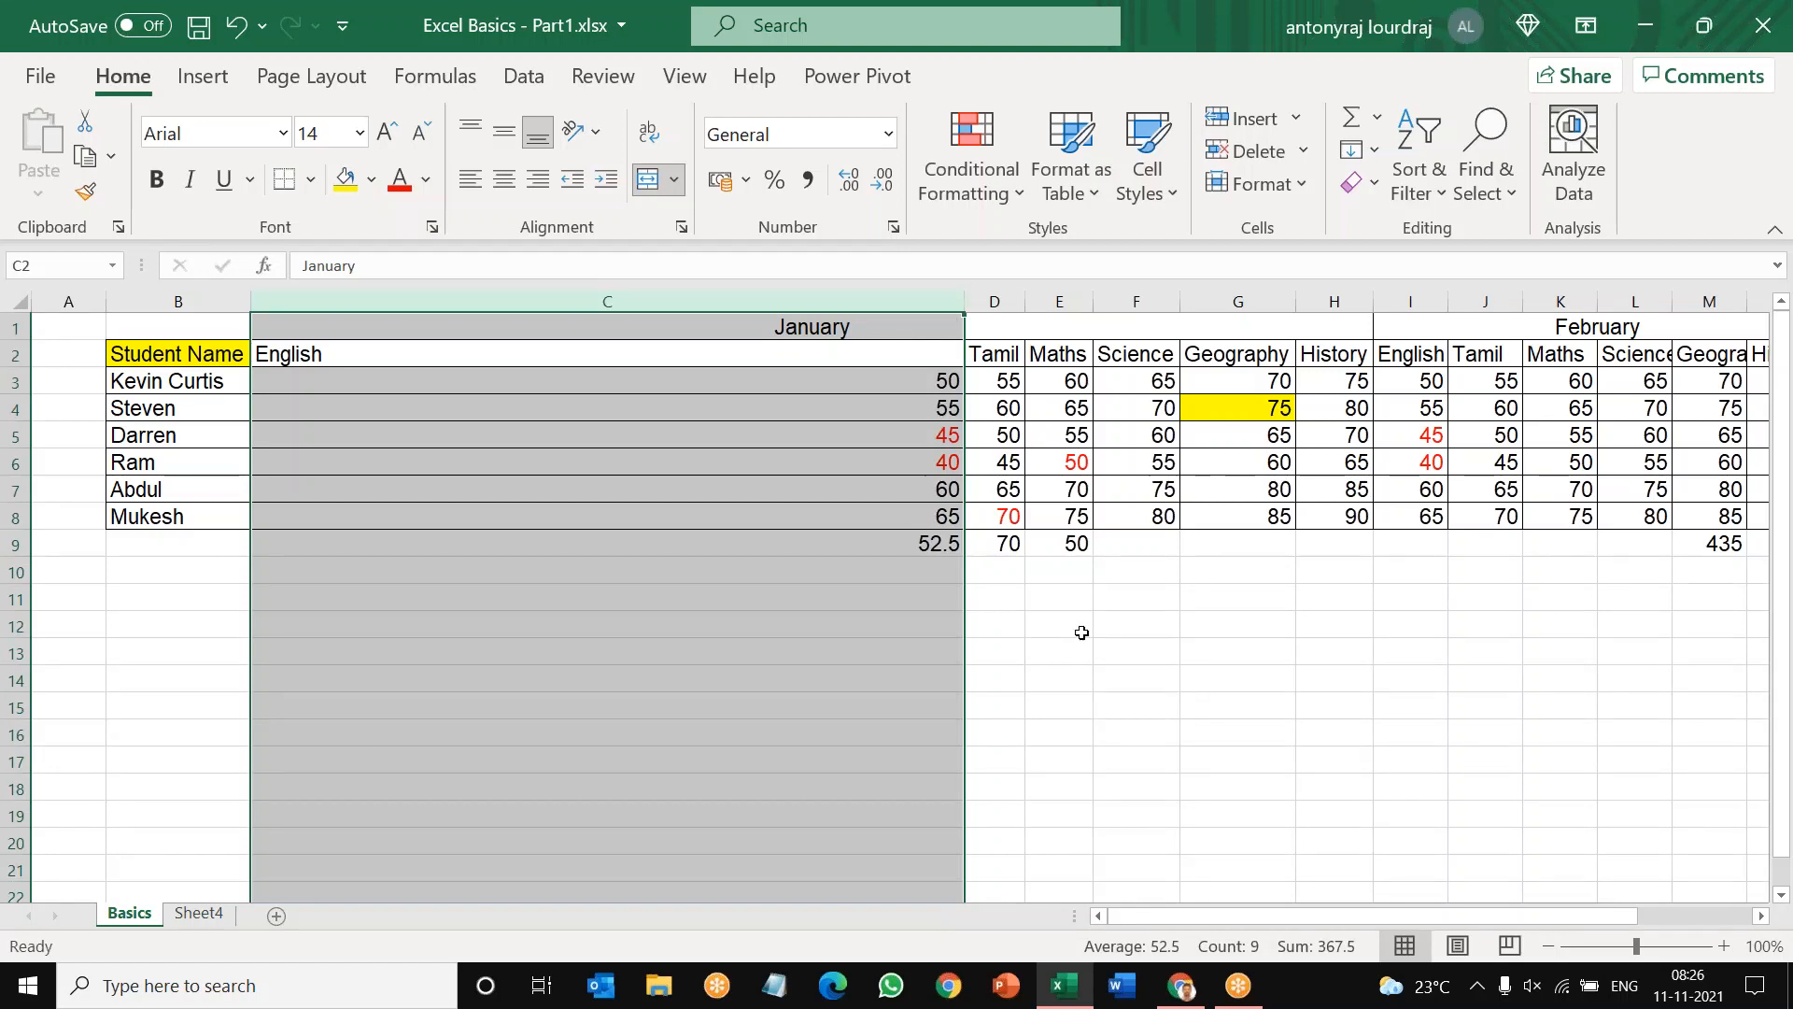
pyautogui.click(961, 296)
pyautogui.click(961, 295)
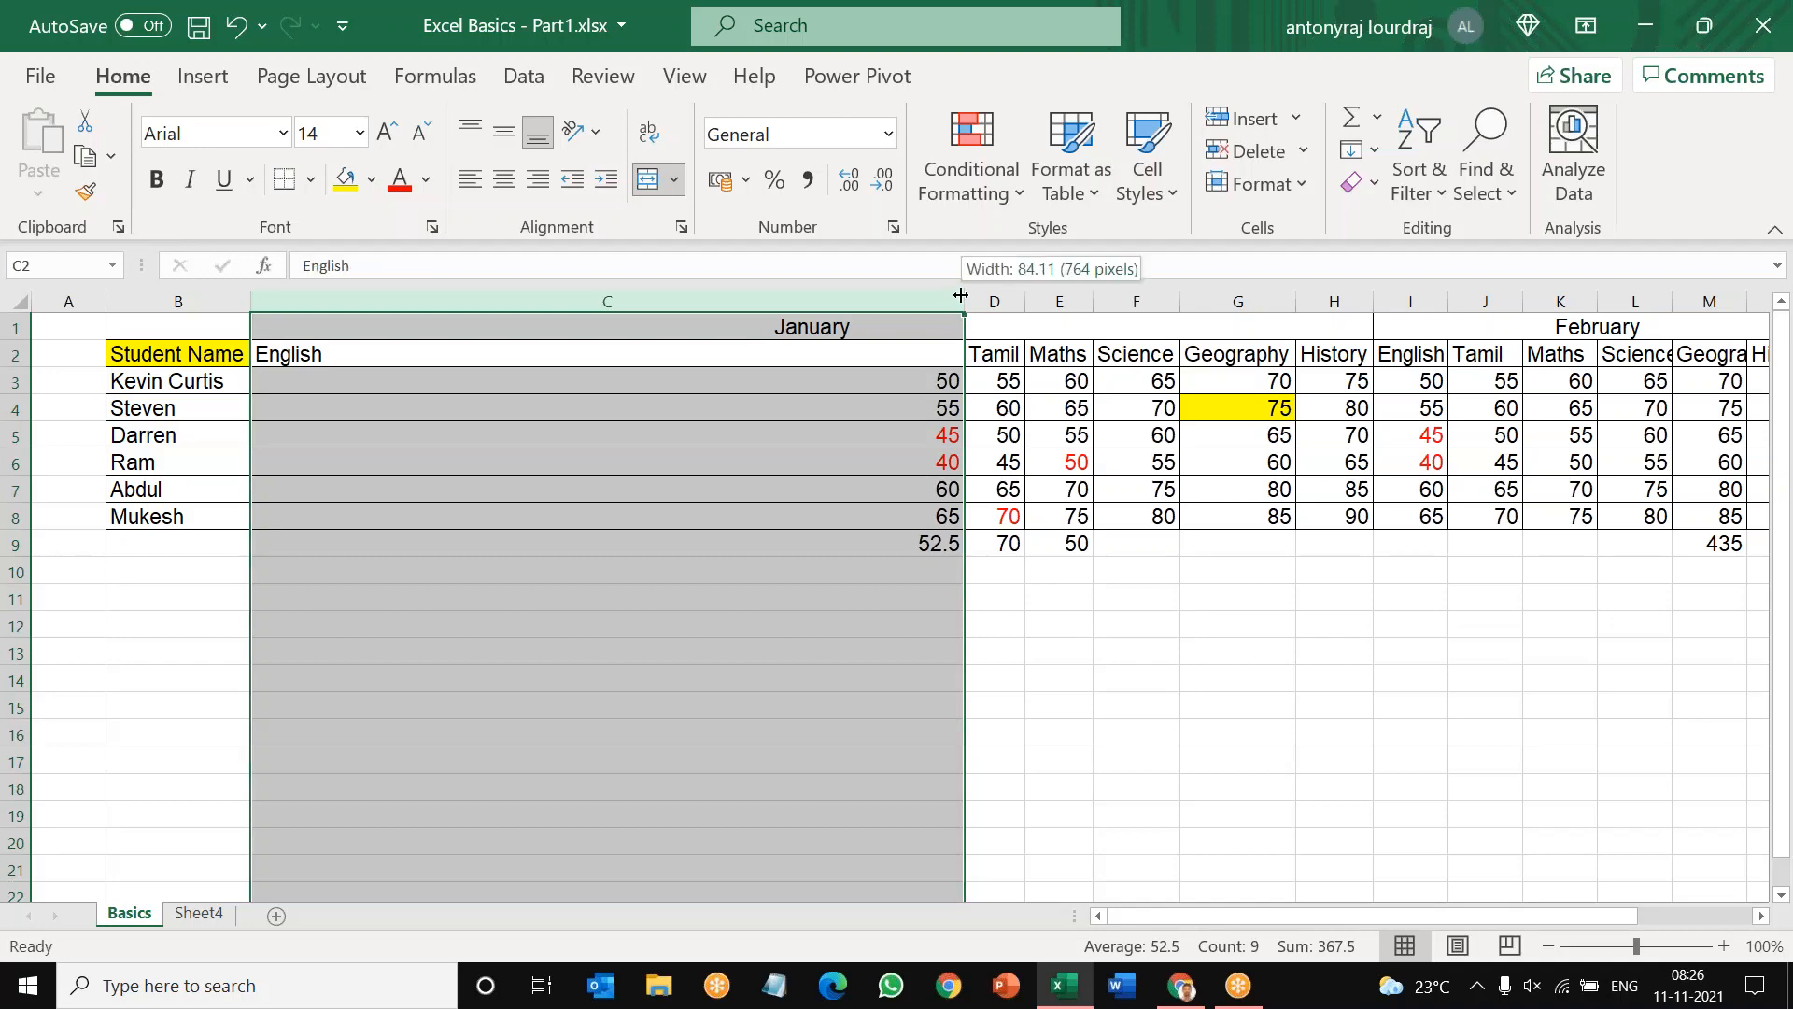
pyautogui.doubleClick(961, 295)
pyautogui.click(1019, 644)
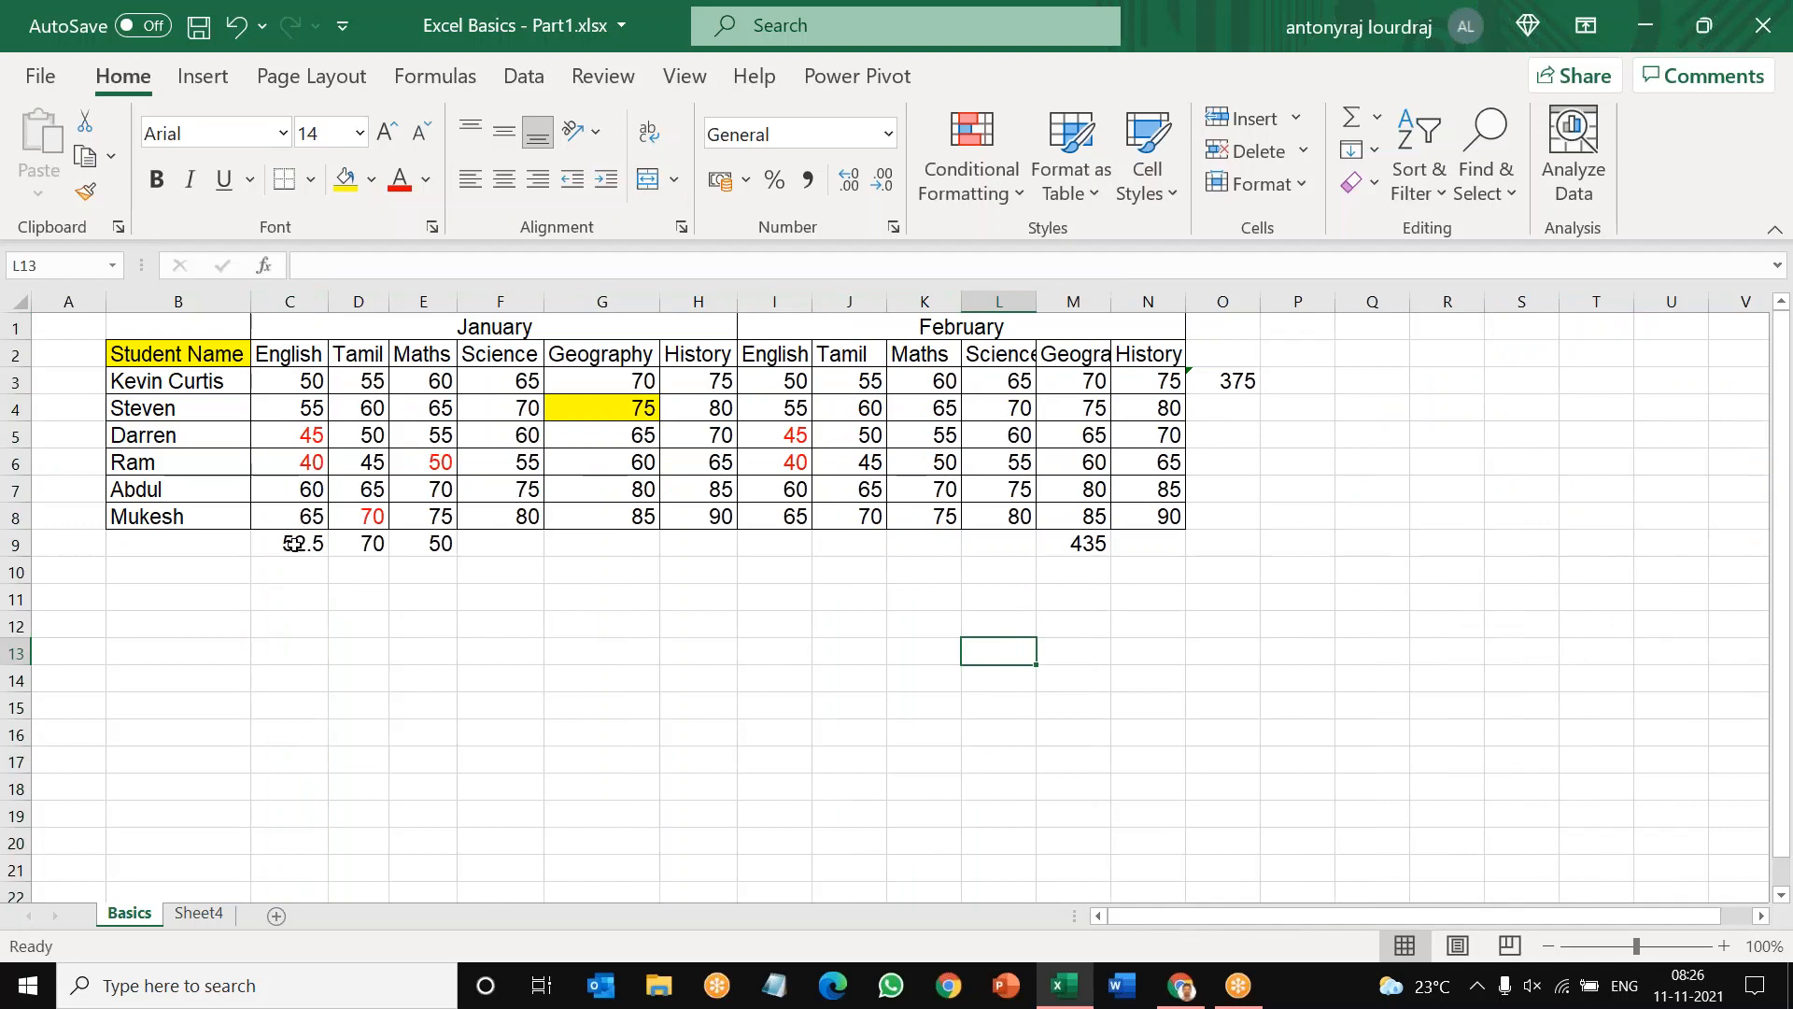
# Step: Clear the calculation results in C9:M9 below the marks table
pyautogui.moveTo(293, 544); pyautogui.dragTo(1102, 544)
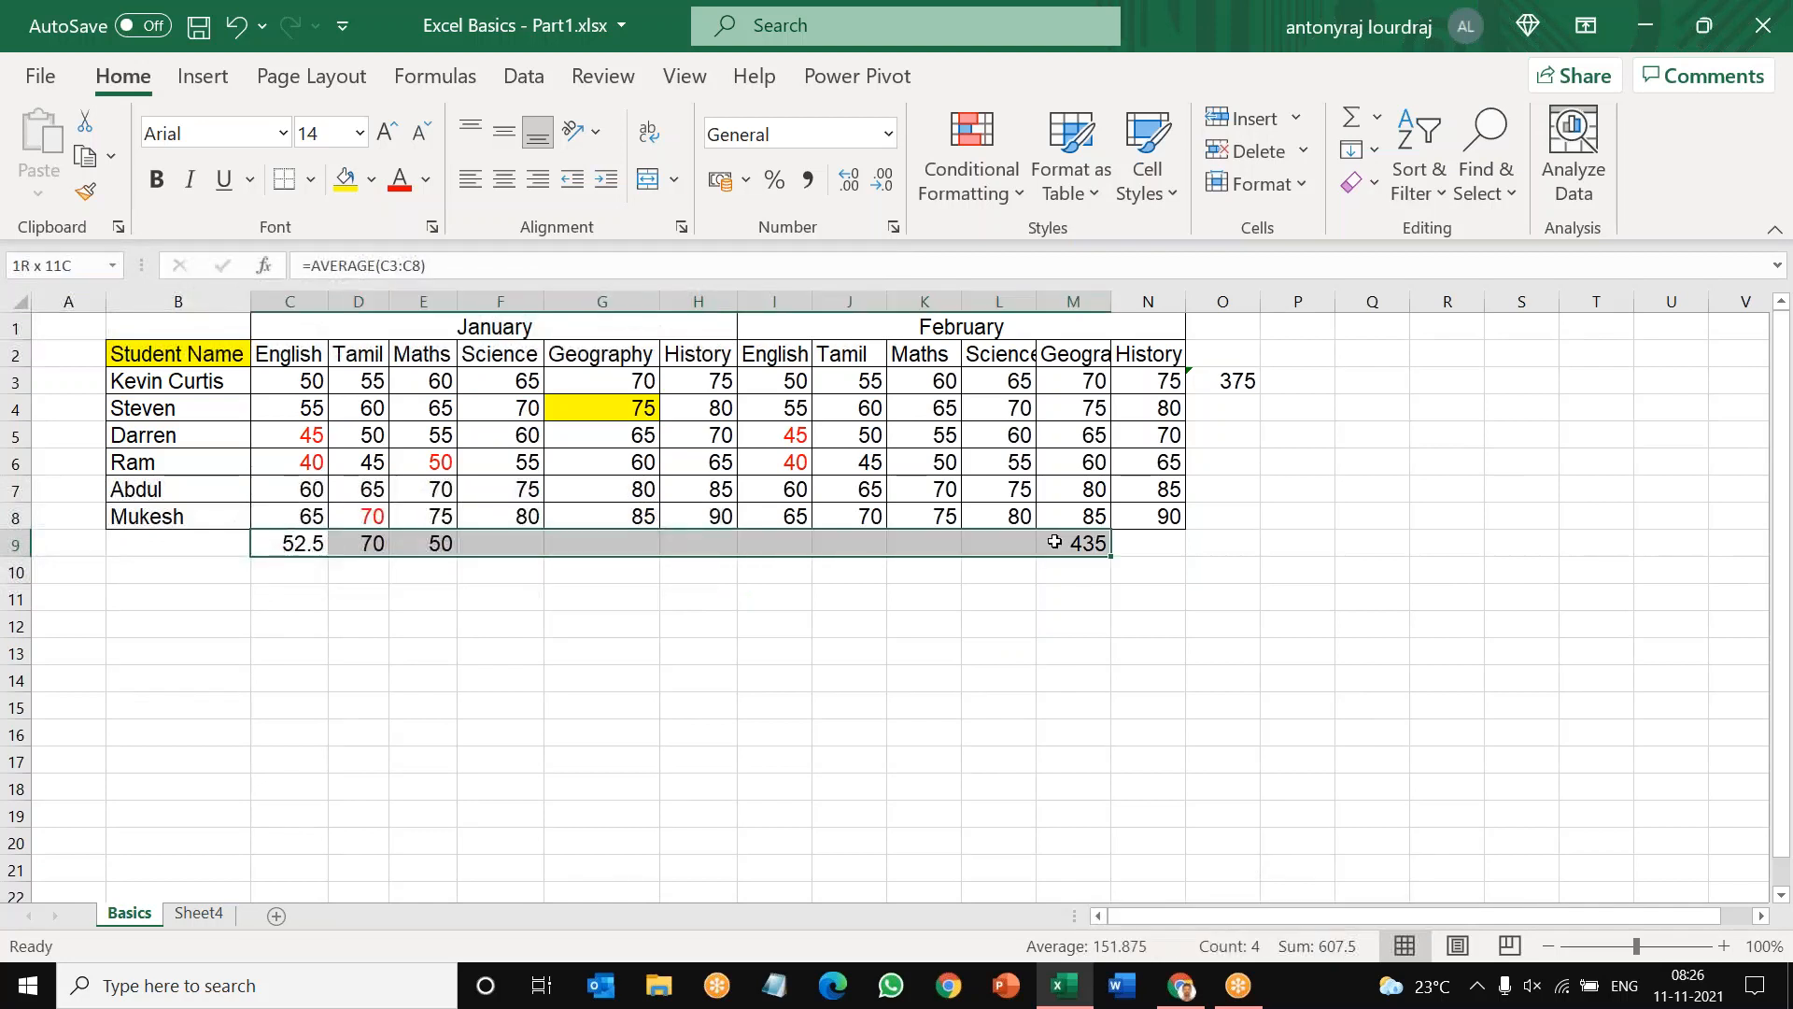
pyautogui.press('Delete')
pyautogui.click(993, 710)
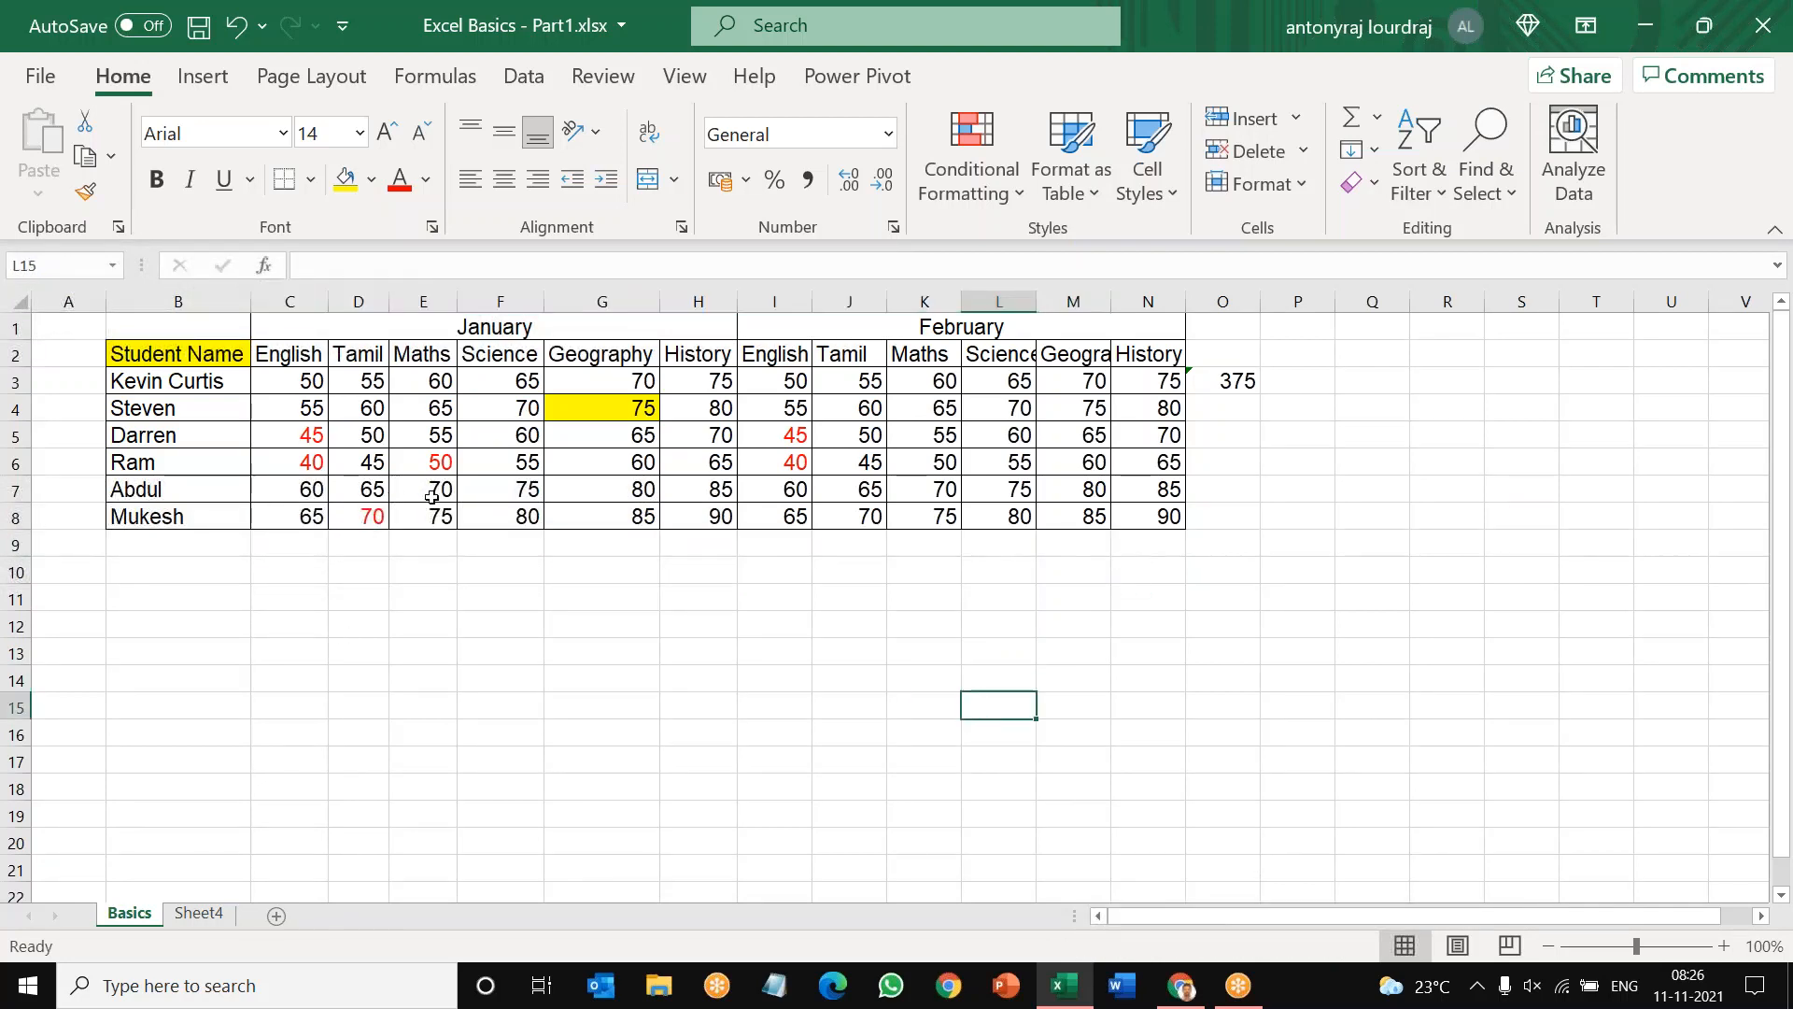
# Step: Set the fill colour of the marks table B2:N8 to White, Background 1
pyautogui.moveTo(183, 351); pyautogui.dragTo(1169, 518)
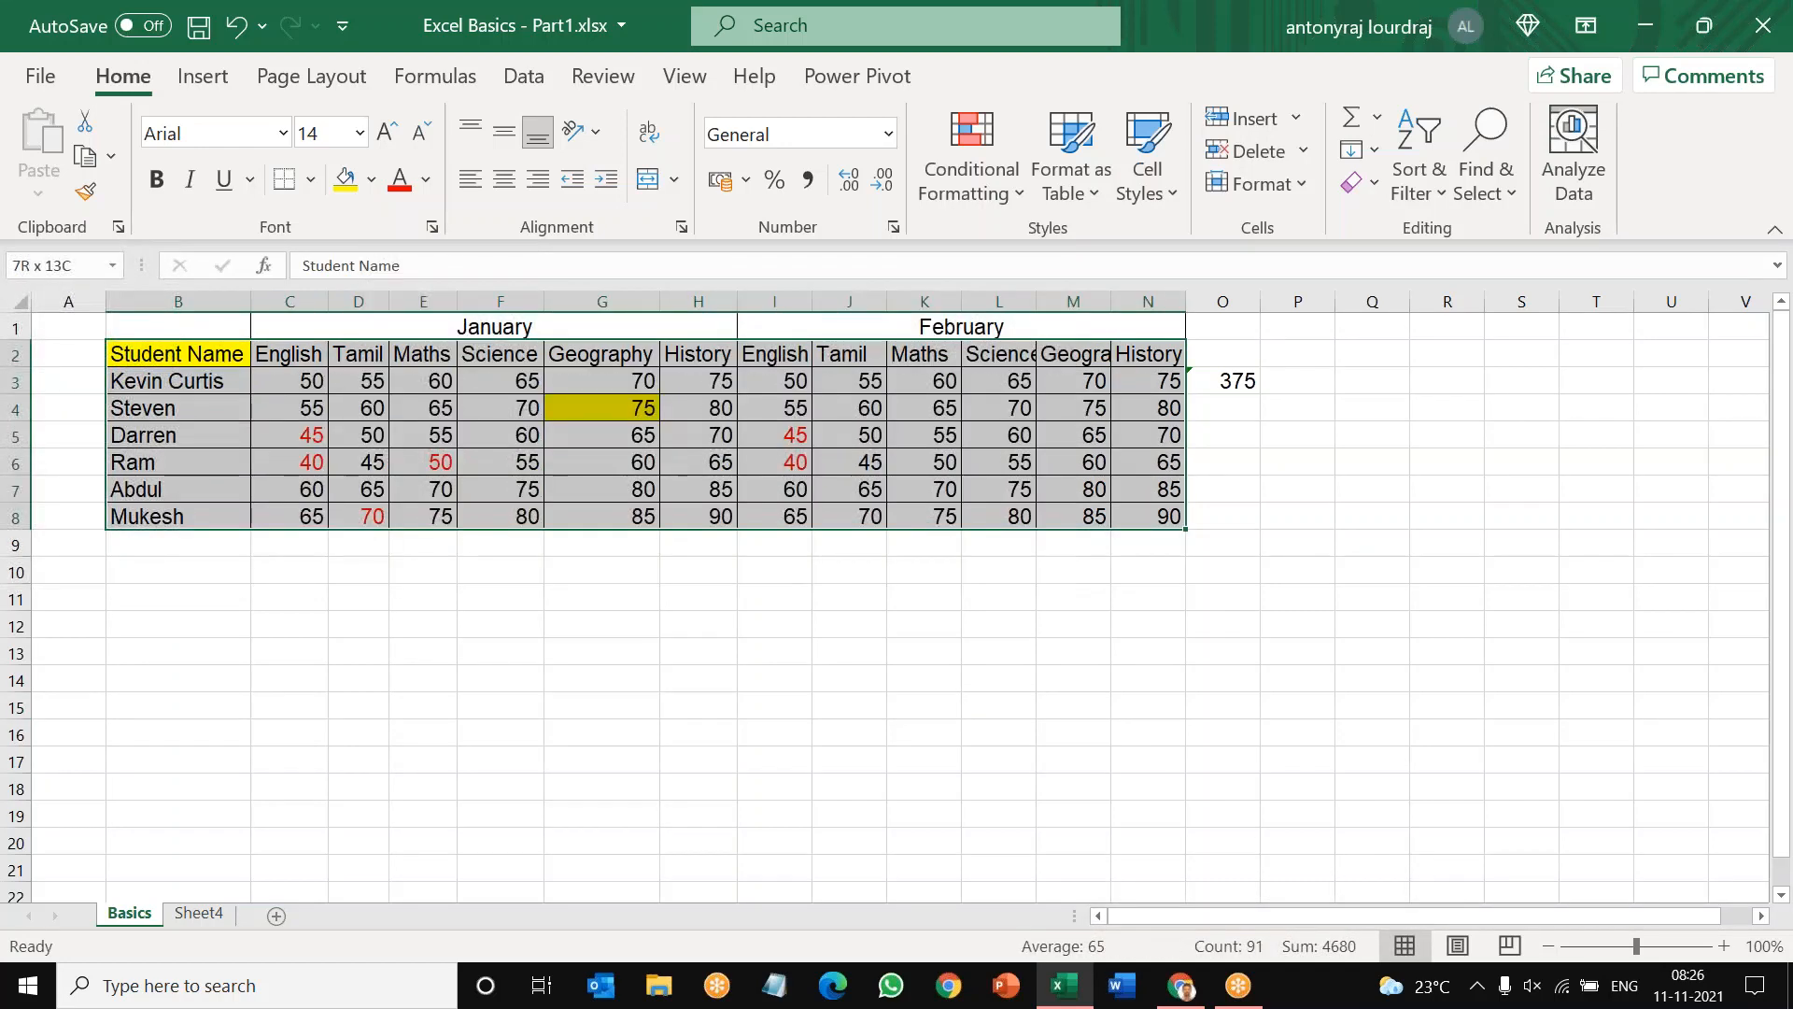
pyautogui.click(196, 735)
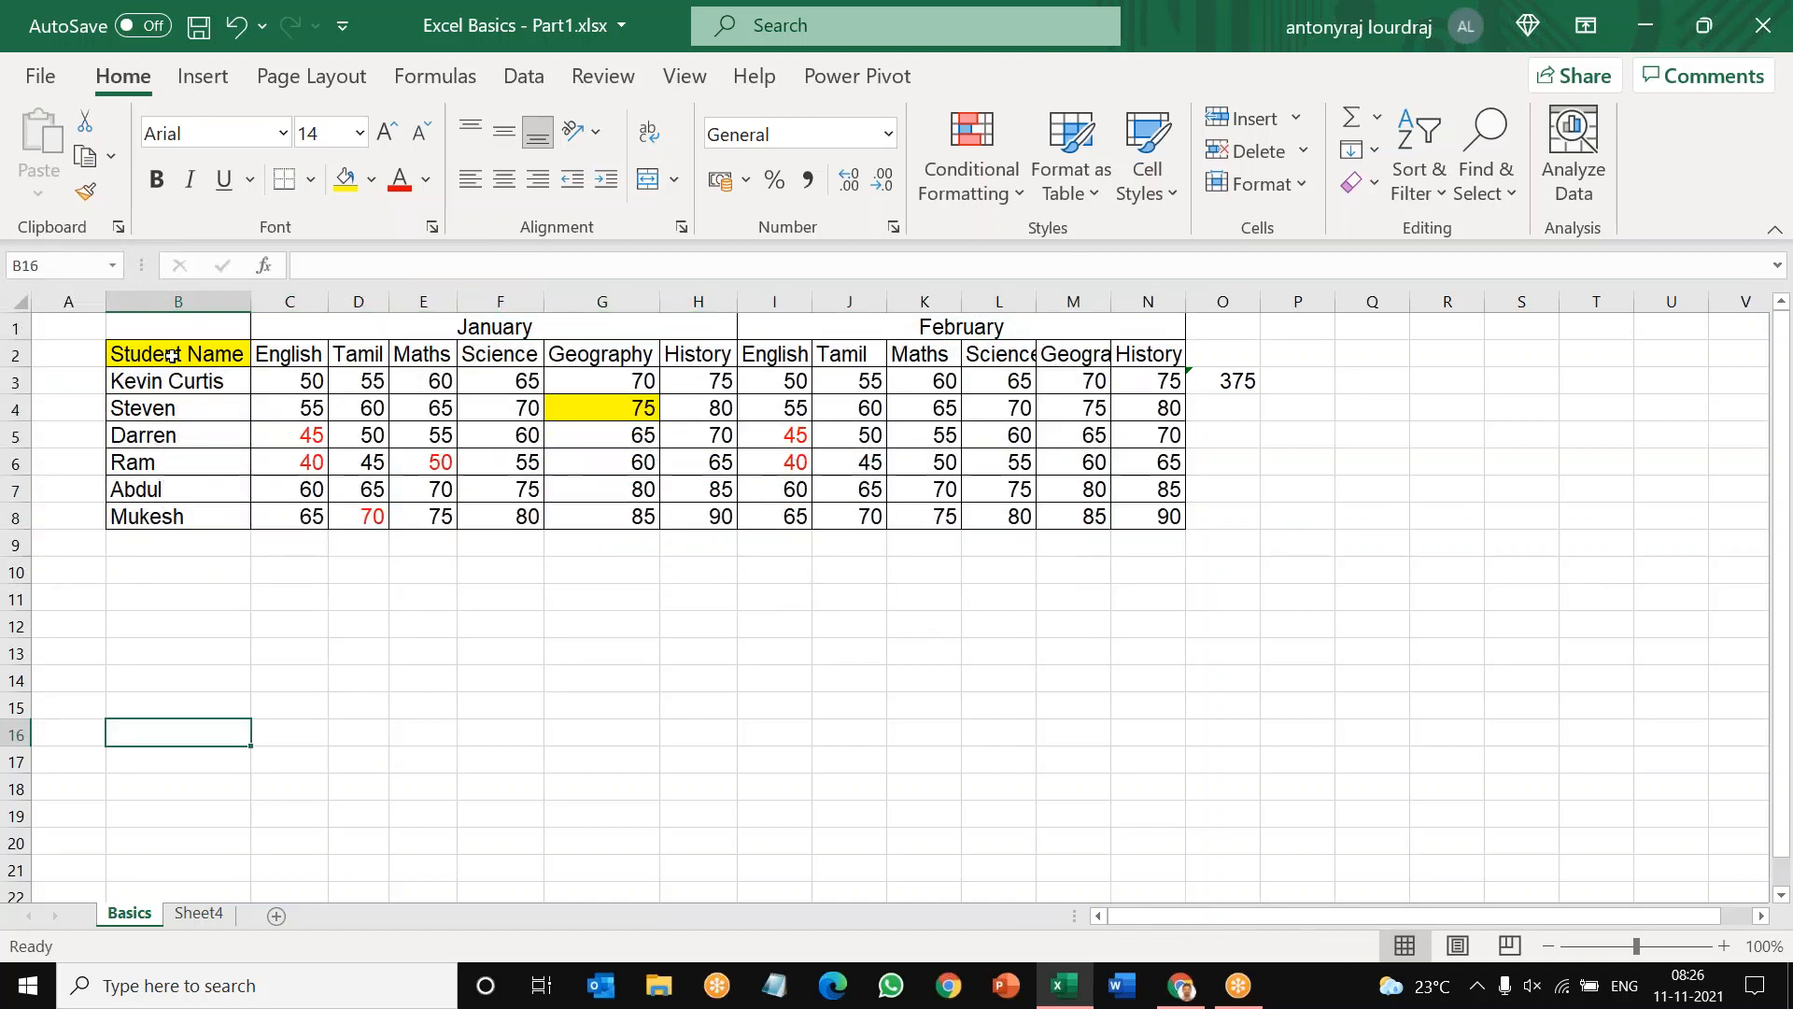
pyautogui.moveTo(172, 355); pyautogui.dragTo(1144, 504)
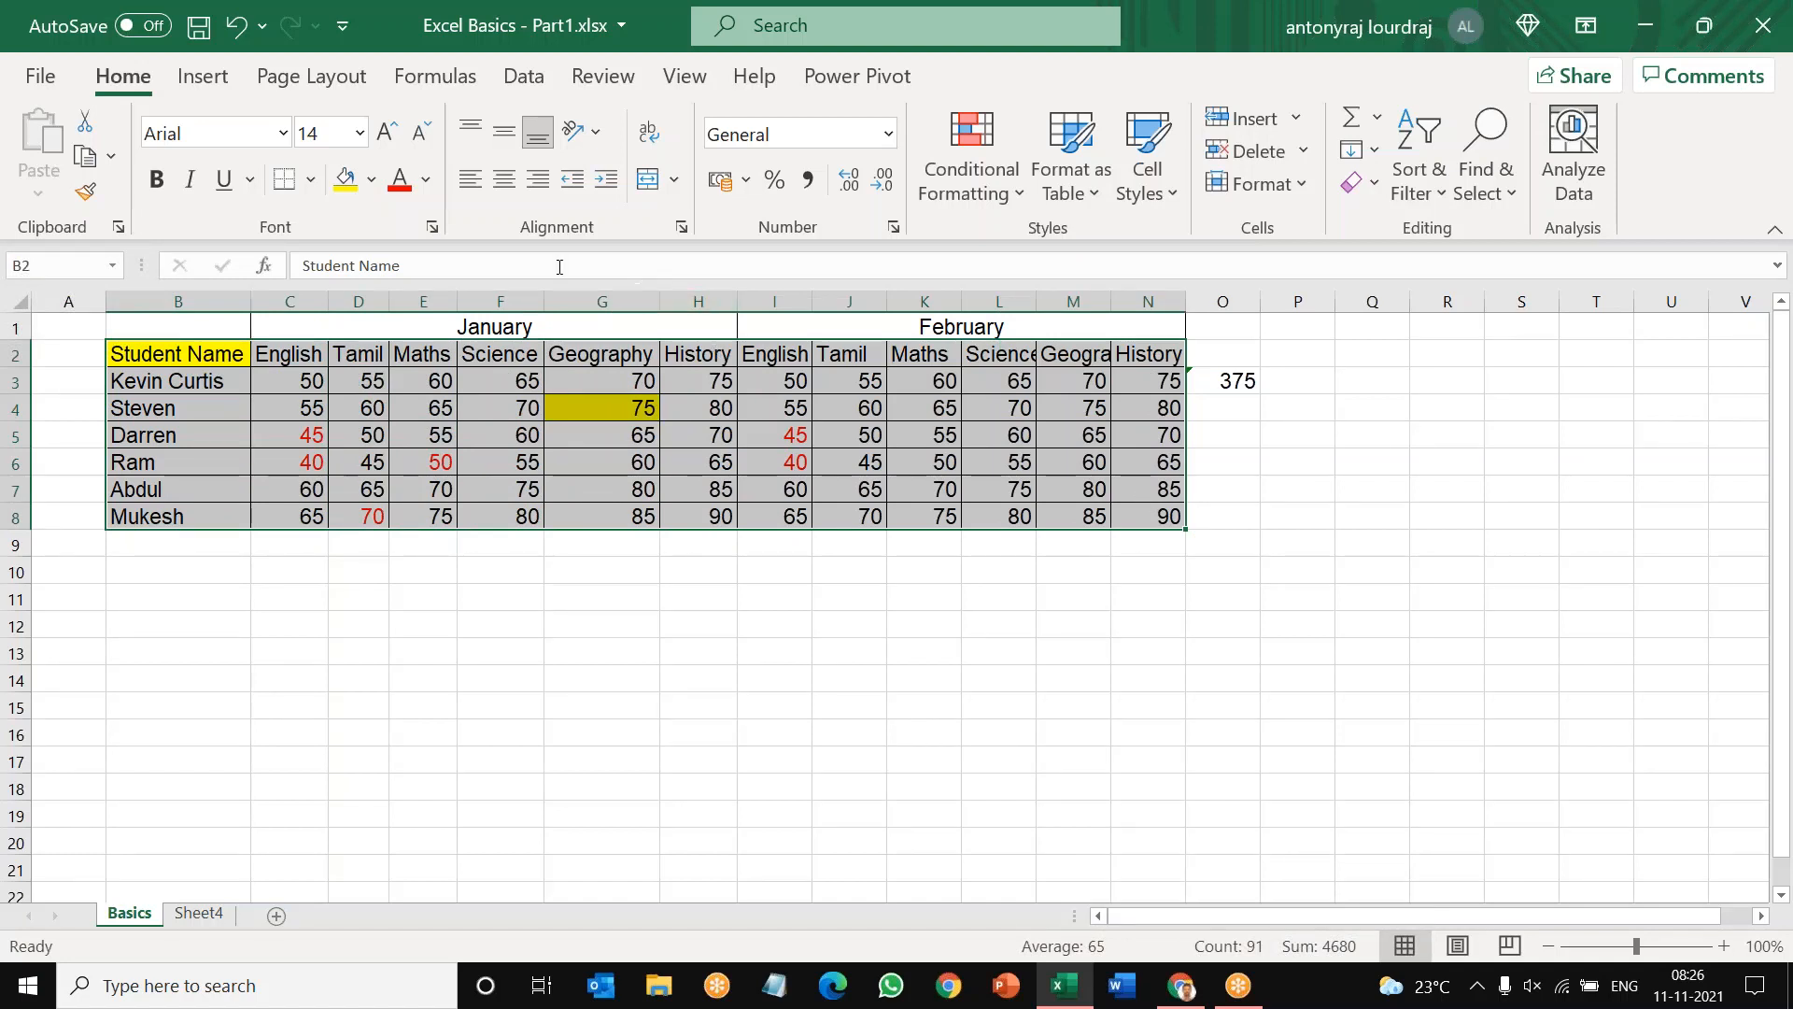
pyautogui.click(371, 180)
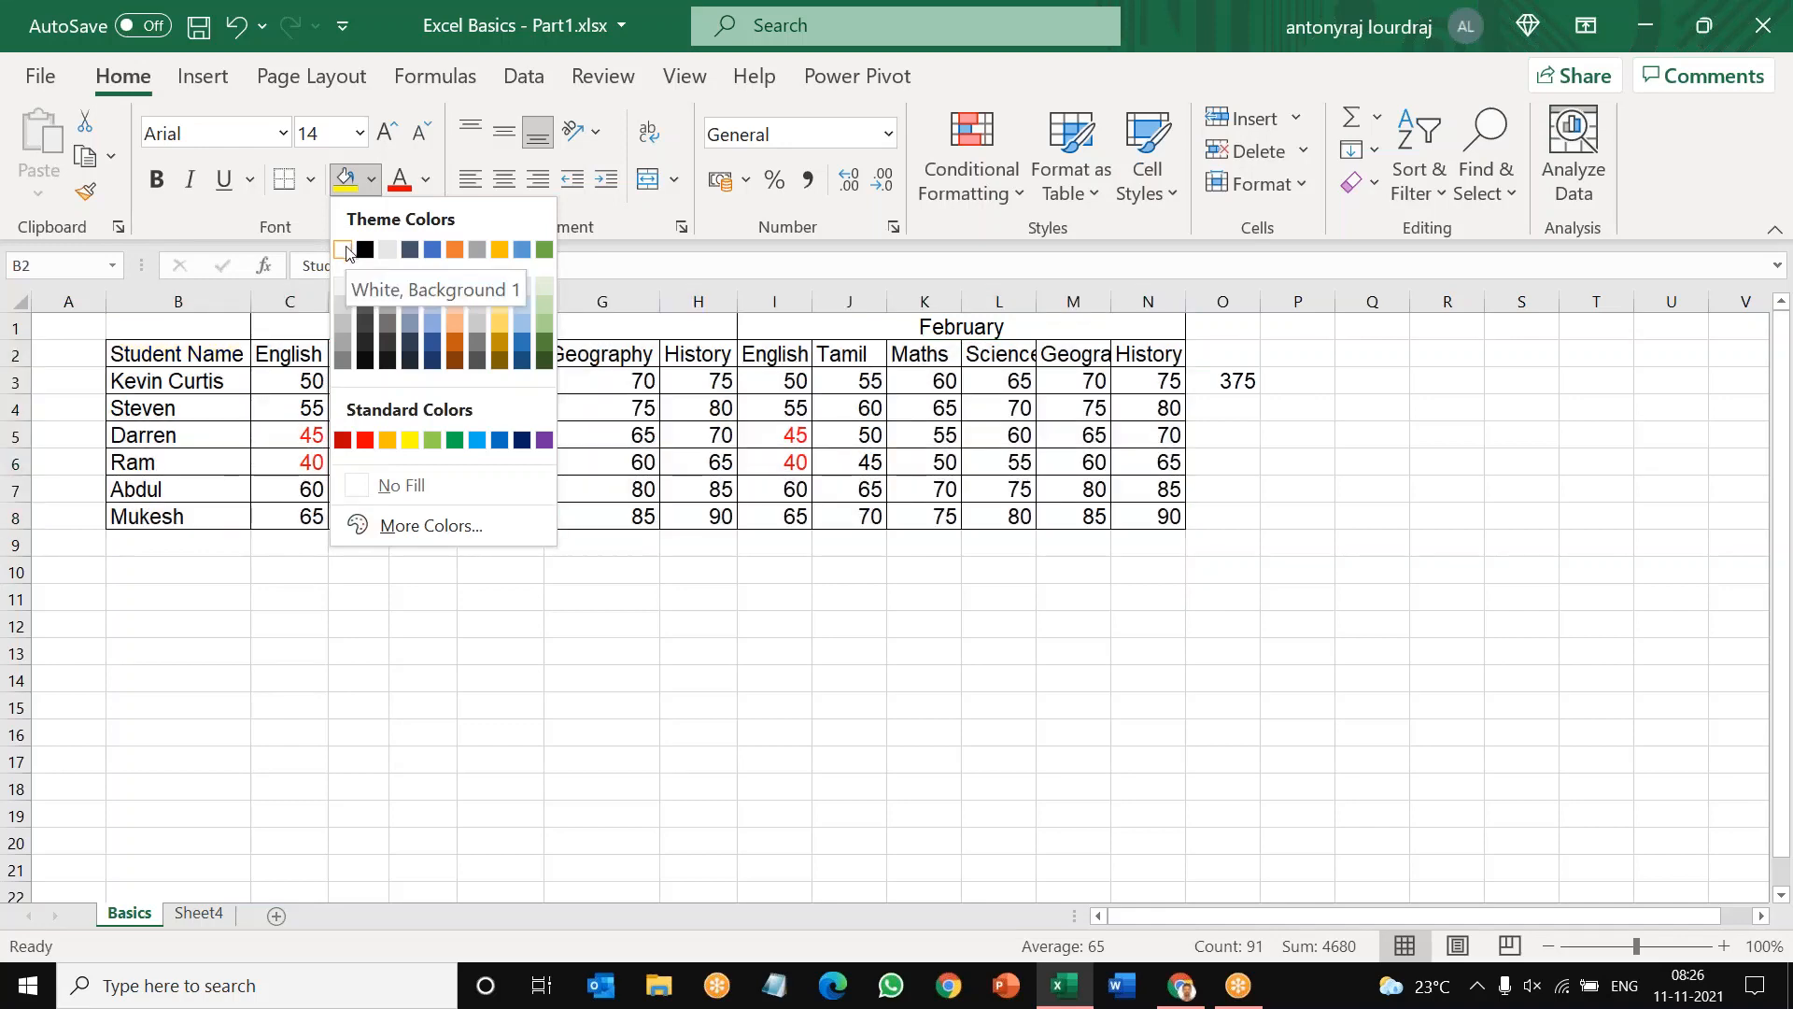
pyautogui.click(344, 248)
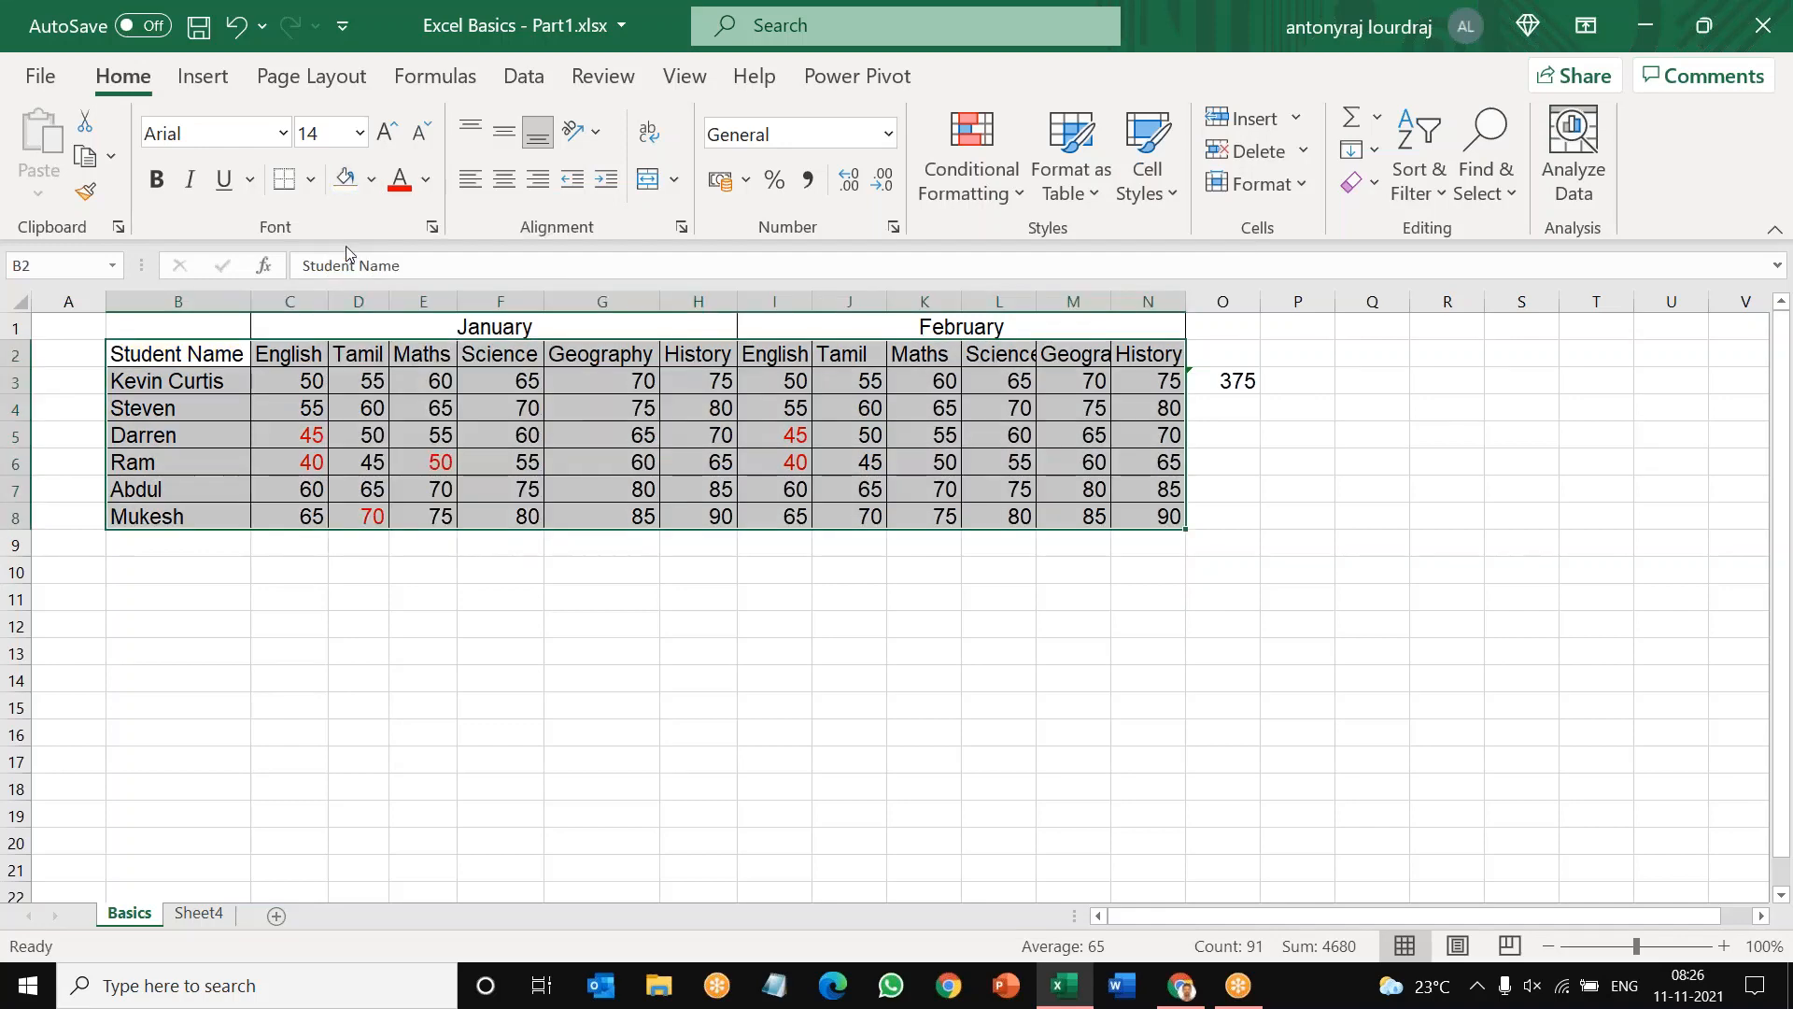
# Step: Set the font colour of the marks table B2:N8 to Automatic
pyautogui.click(427, 186)
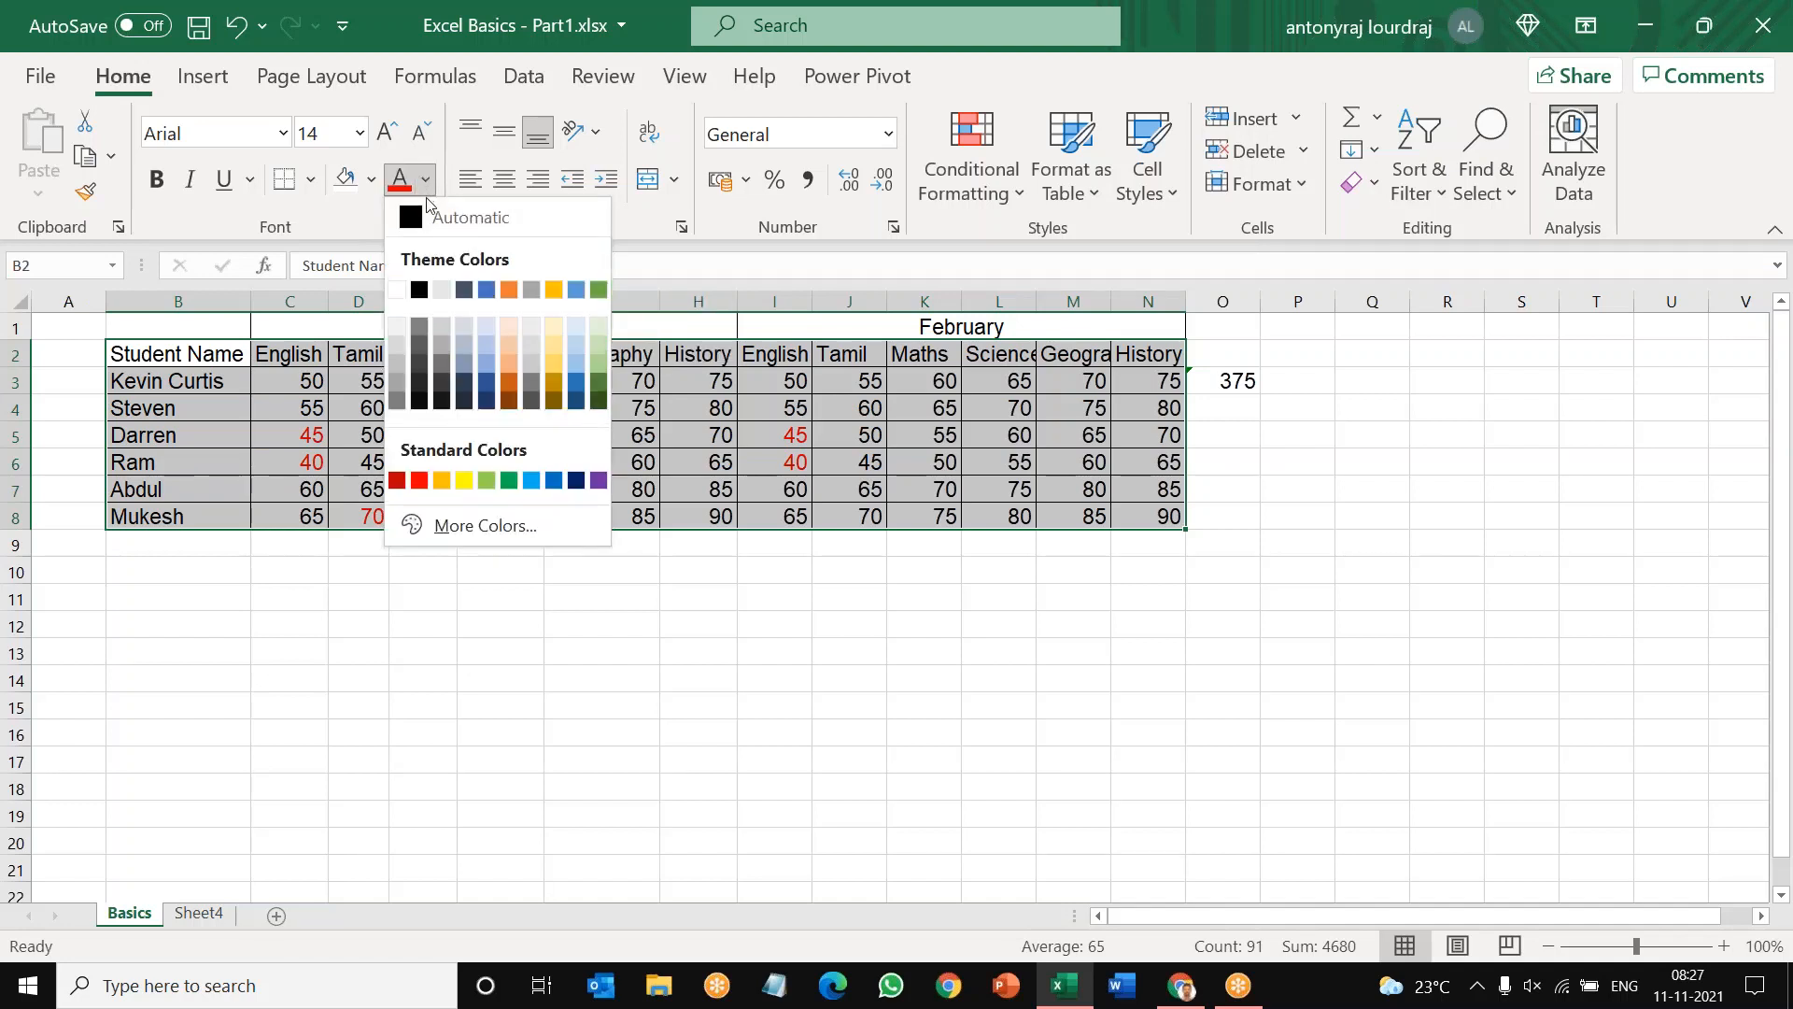
pyautogui.click(417, 218)
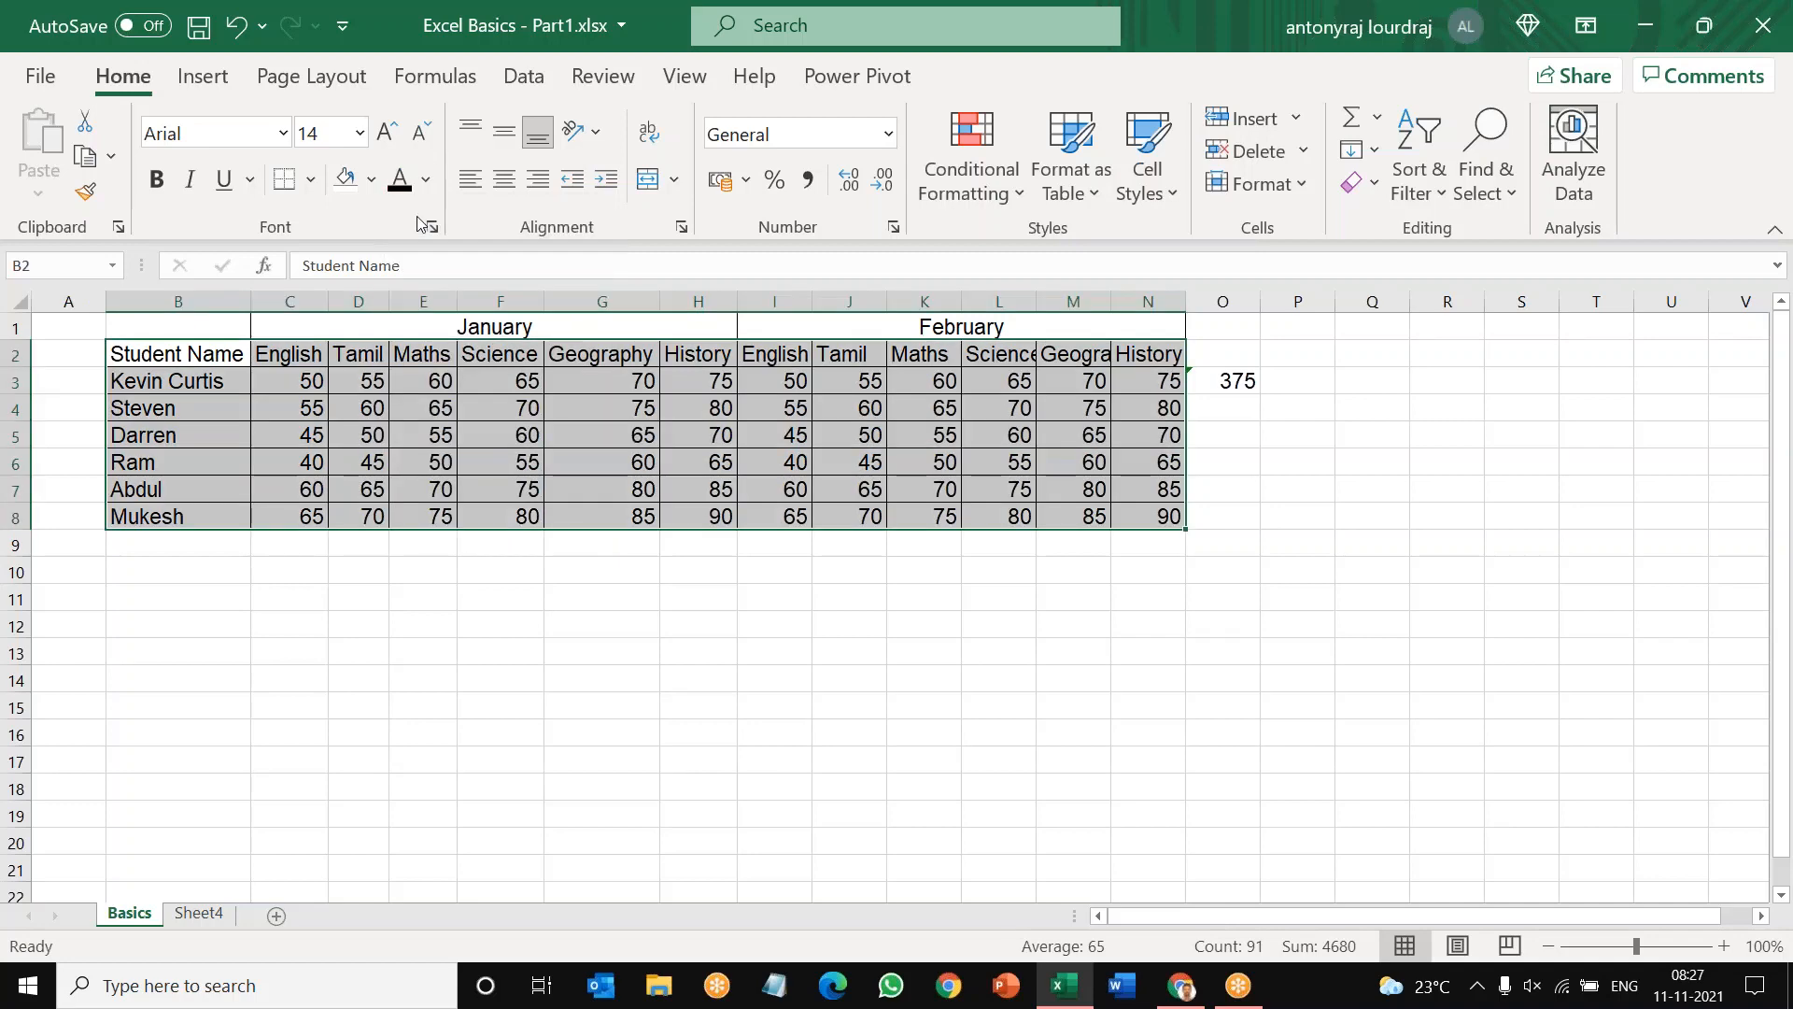
pyautogui.click(440, 683)
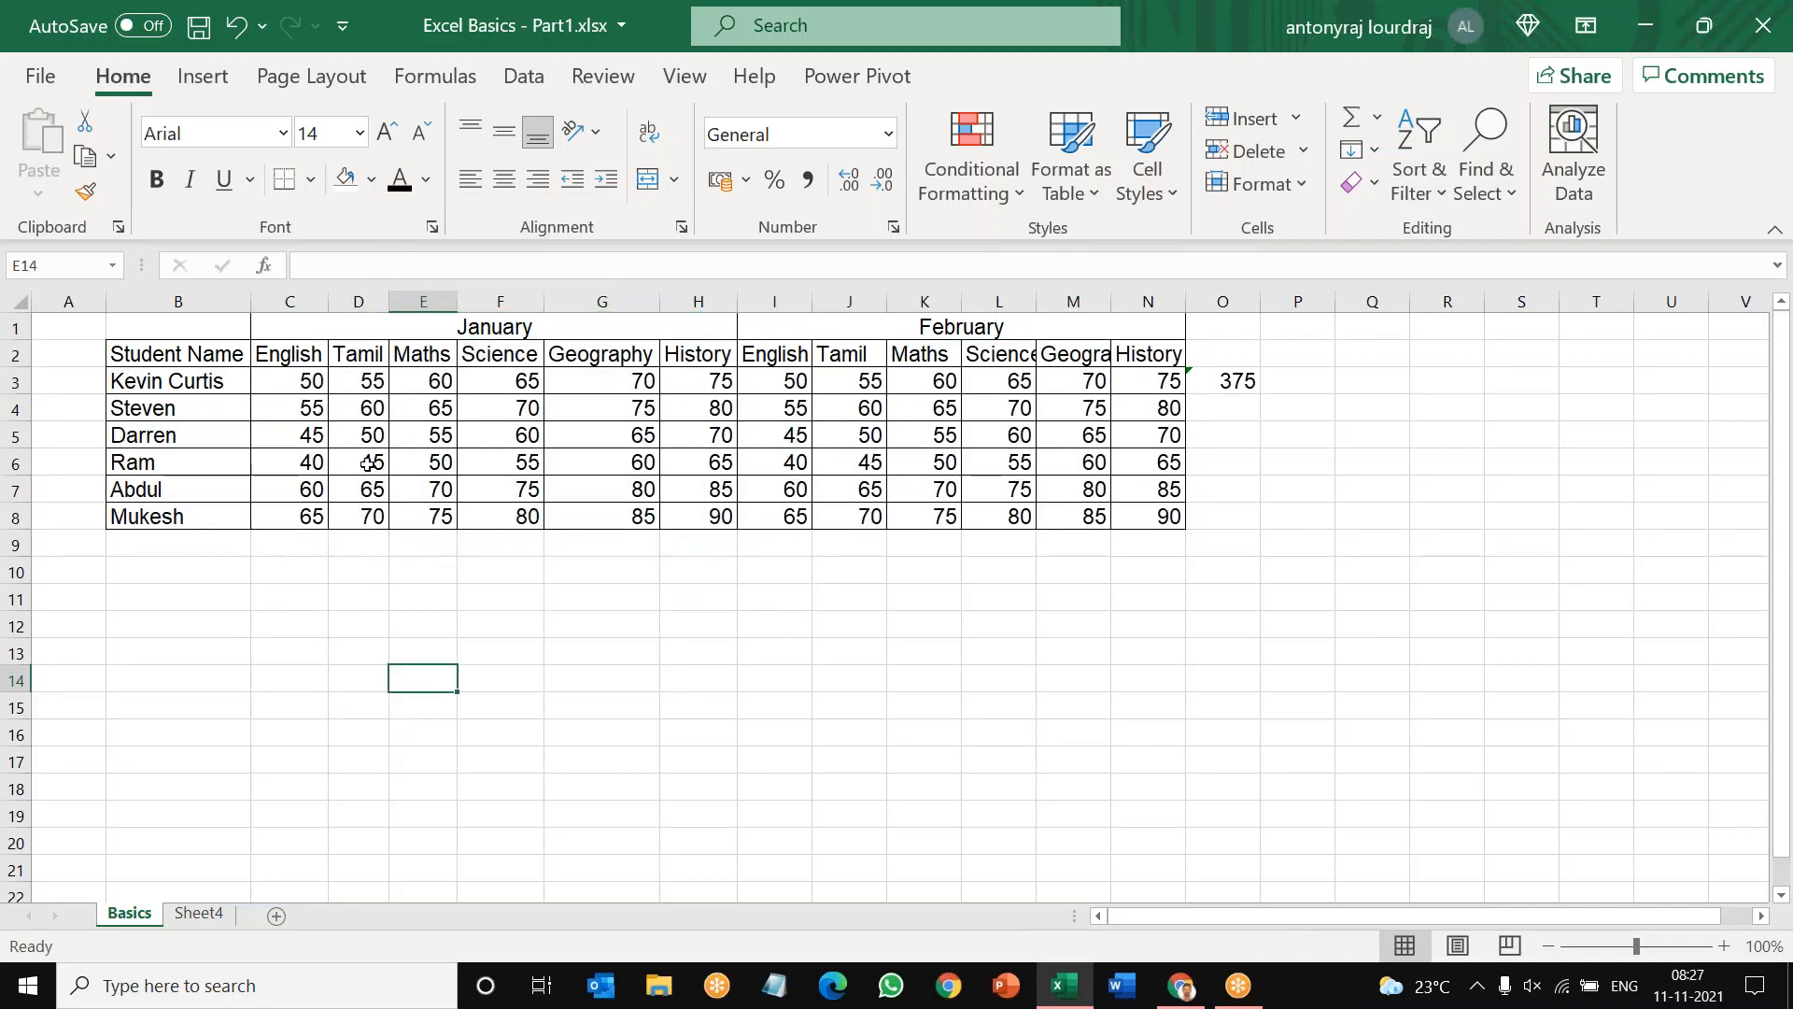
# Step: Copy the marks table B2:N8 and paste it directly below at B9 and again at B16
pyautogui.click(214, 354)
pyautogui.moveTo(215, 354); pyautogui.dragTo(1135, 507)
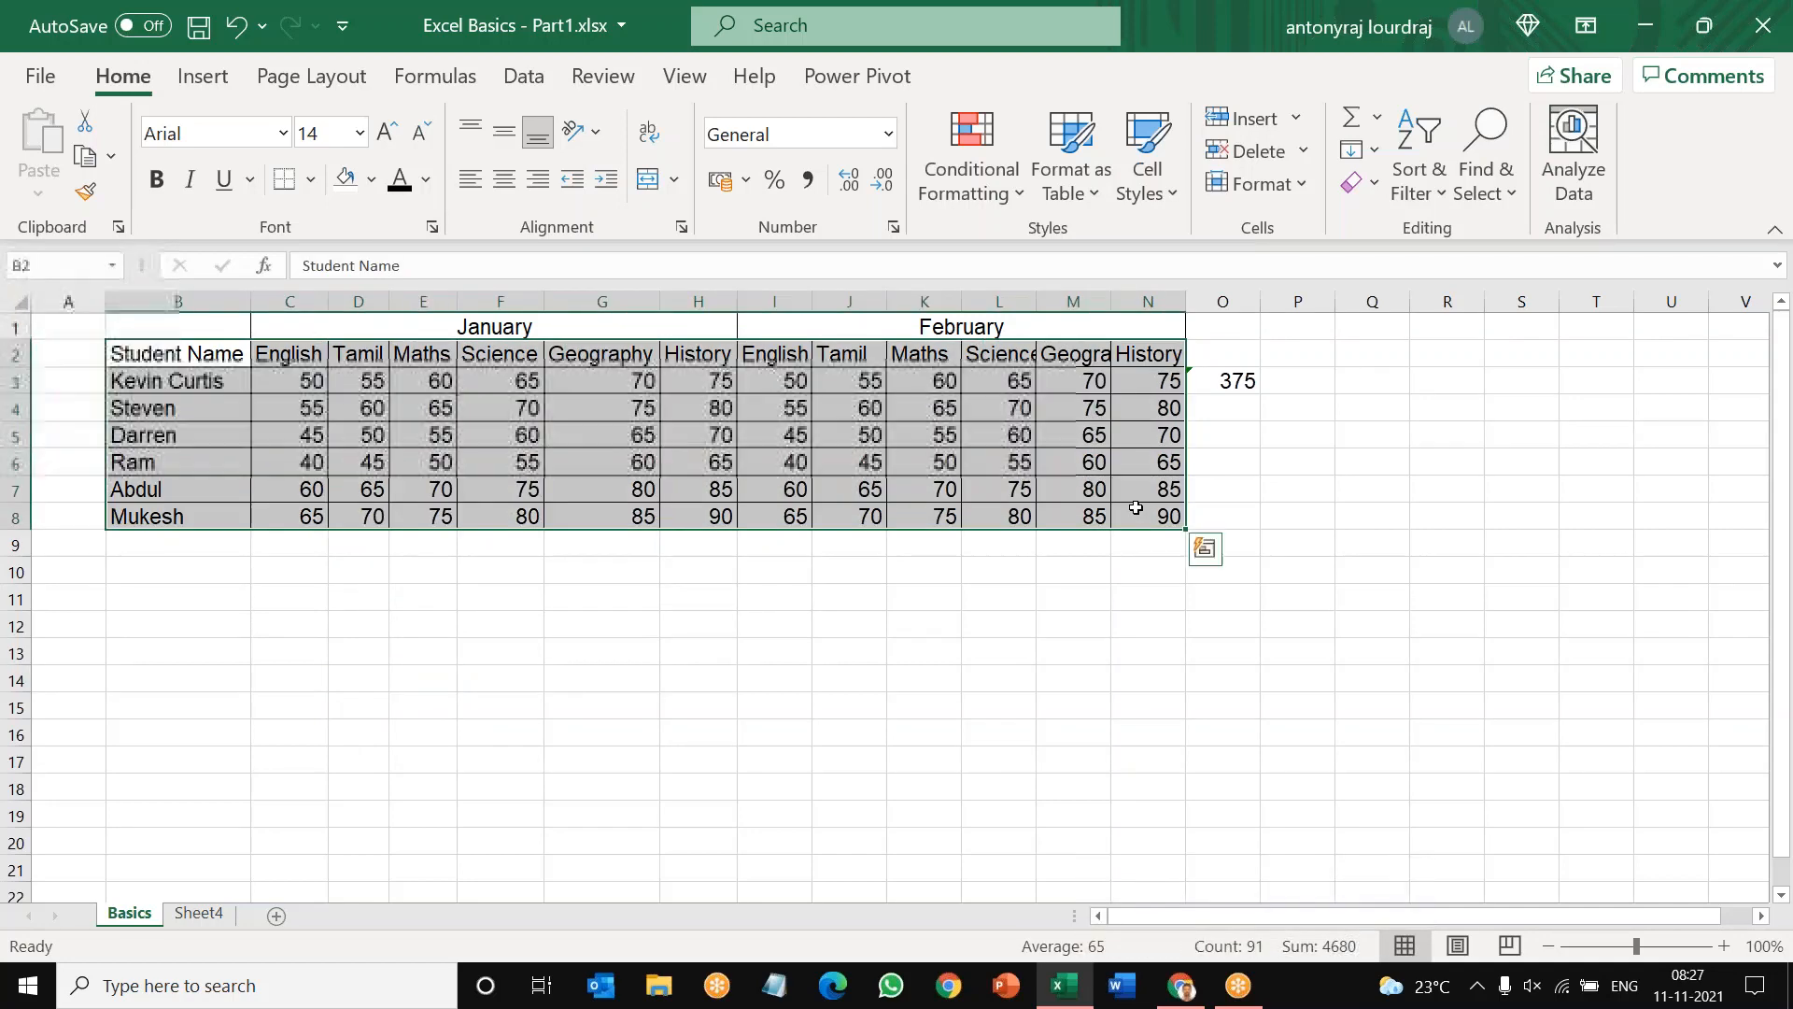
pyautogui.hotkey('ctrl', 'c')
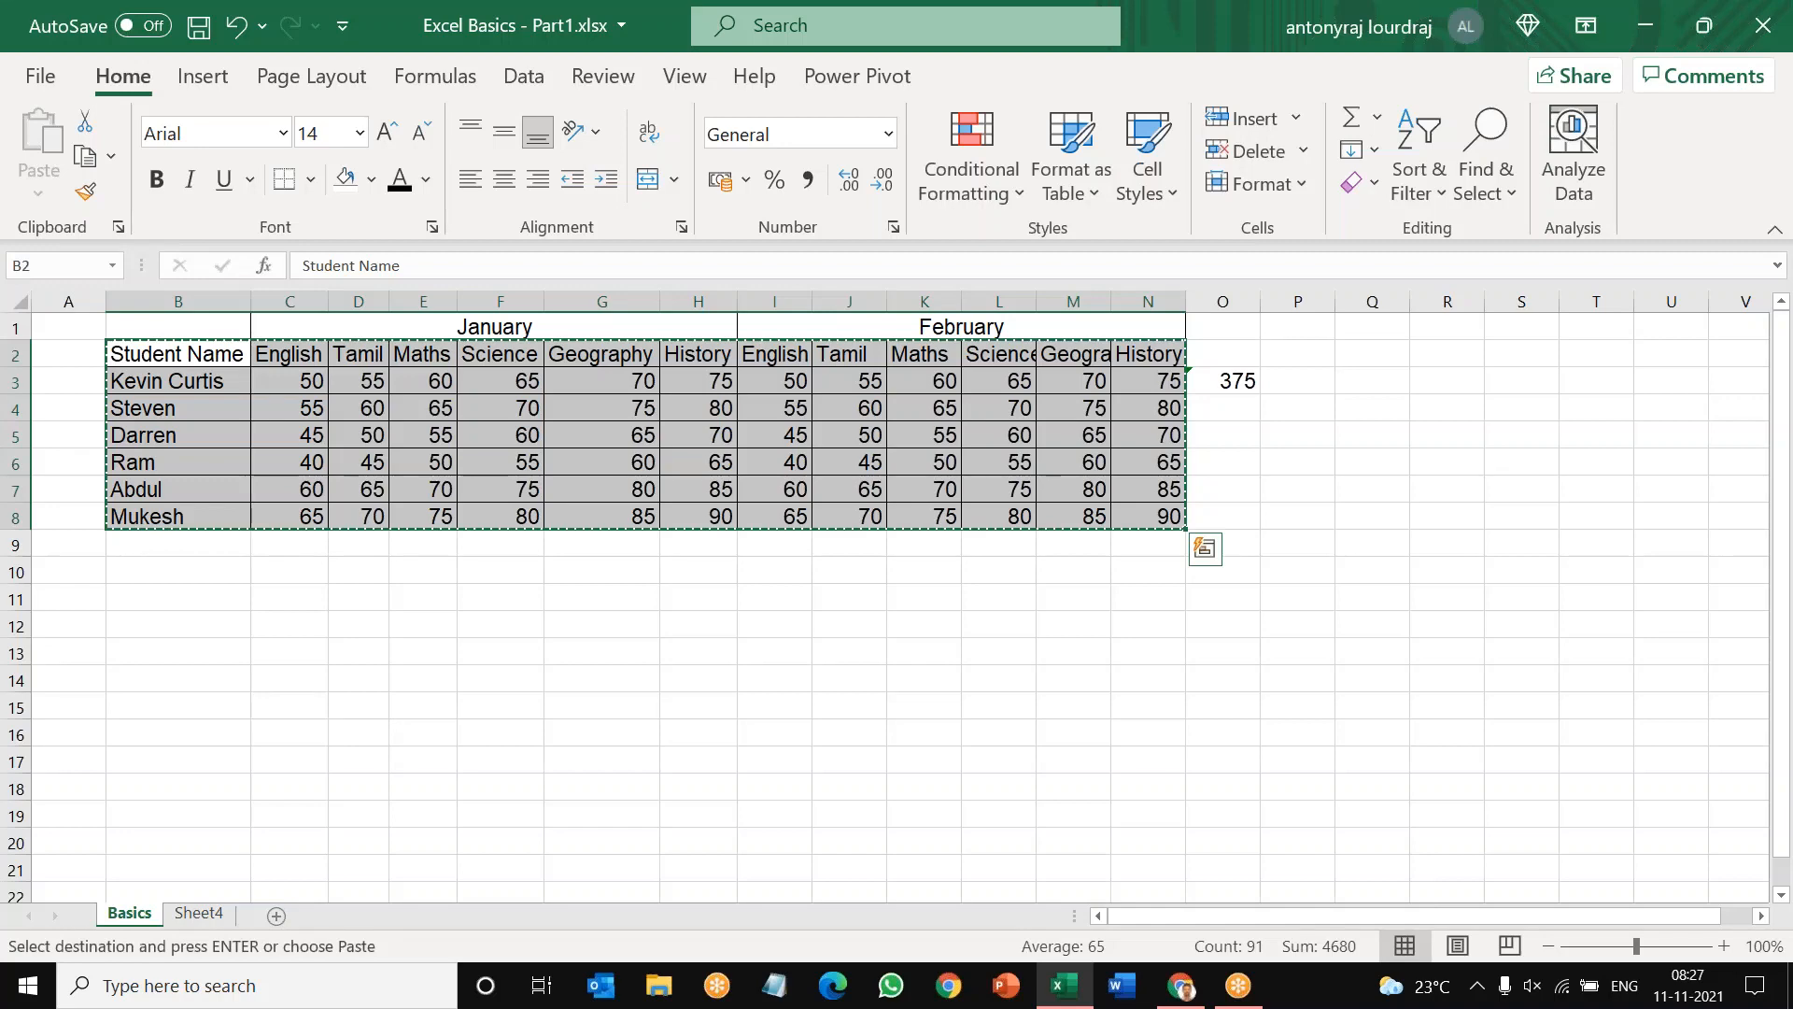
pyautogui.click(192, 542)
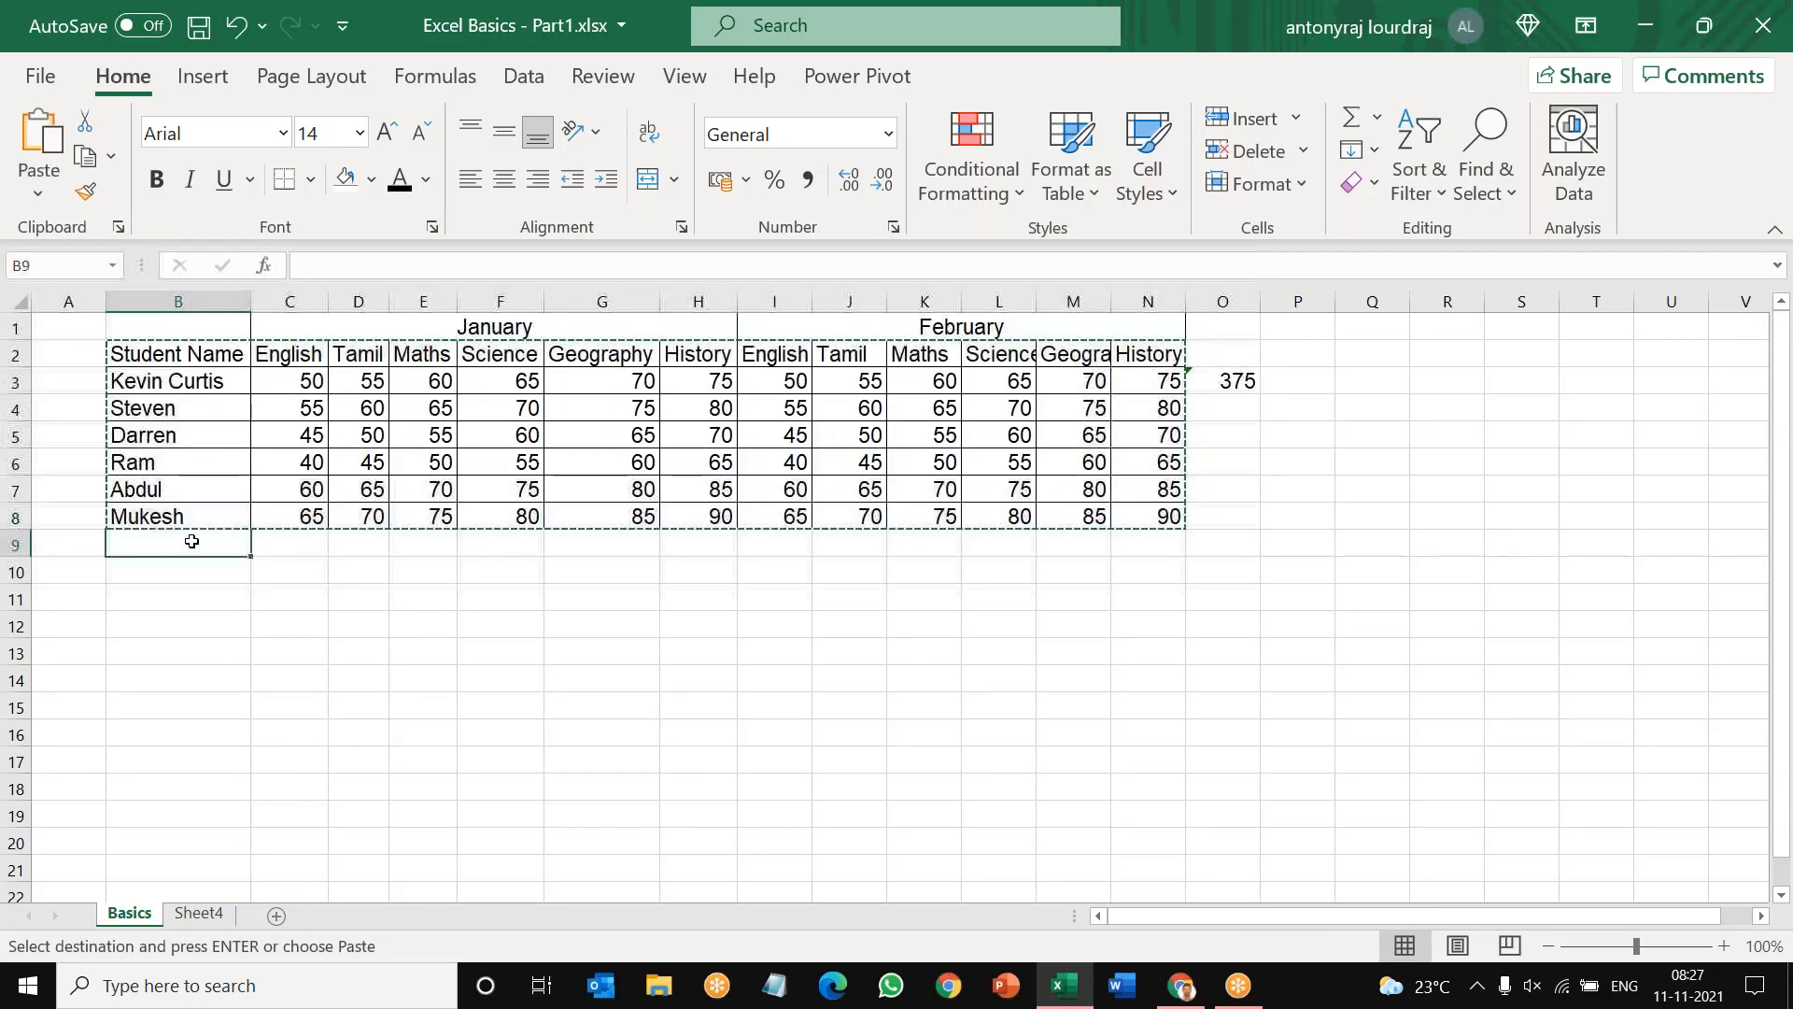
pyautogui.hotkey('ctrl', 'v')
pyautogui.click(187, 737)
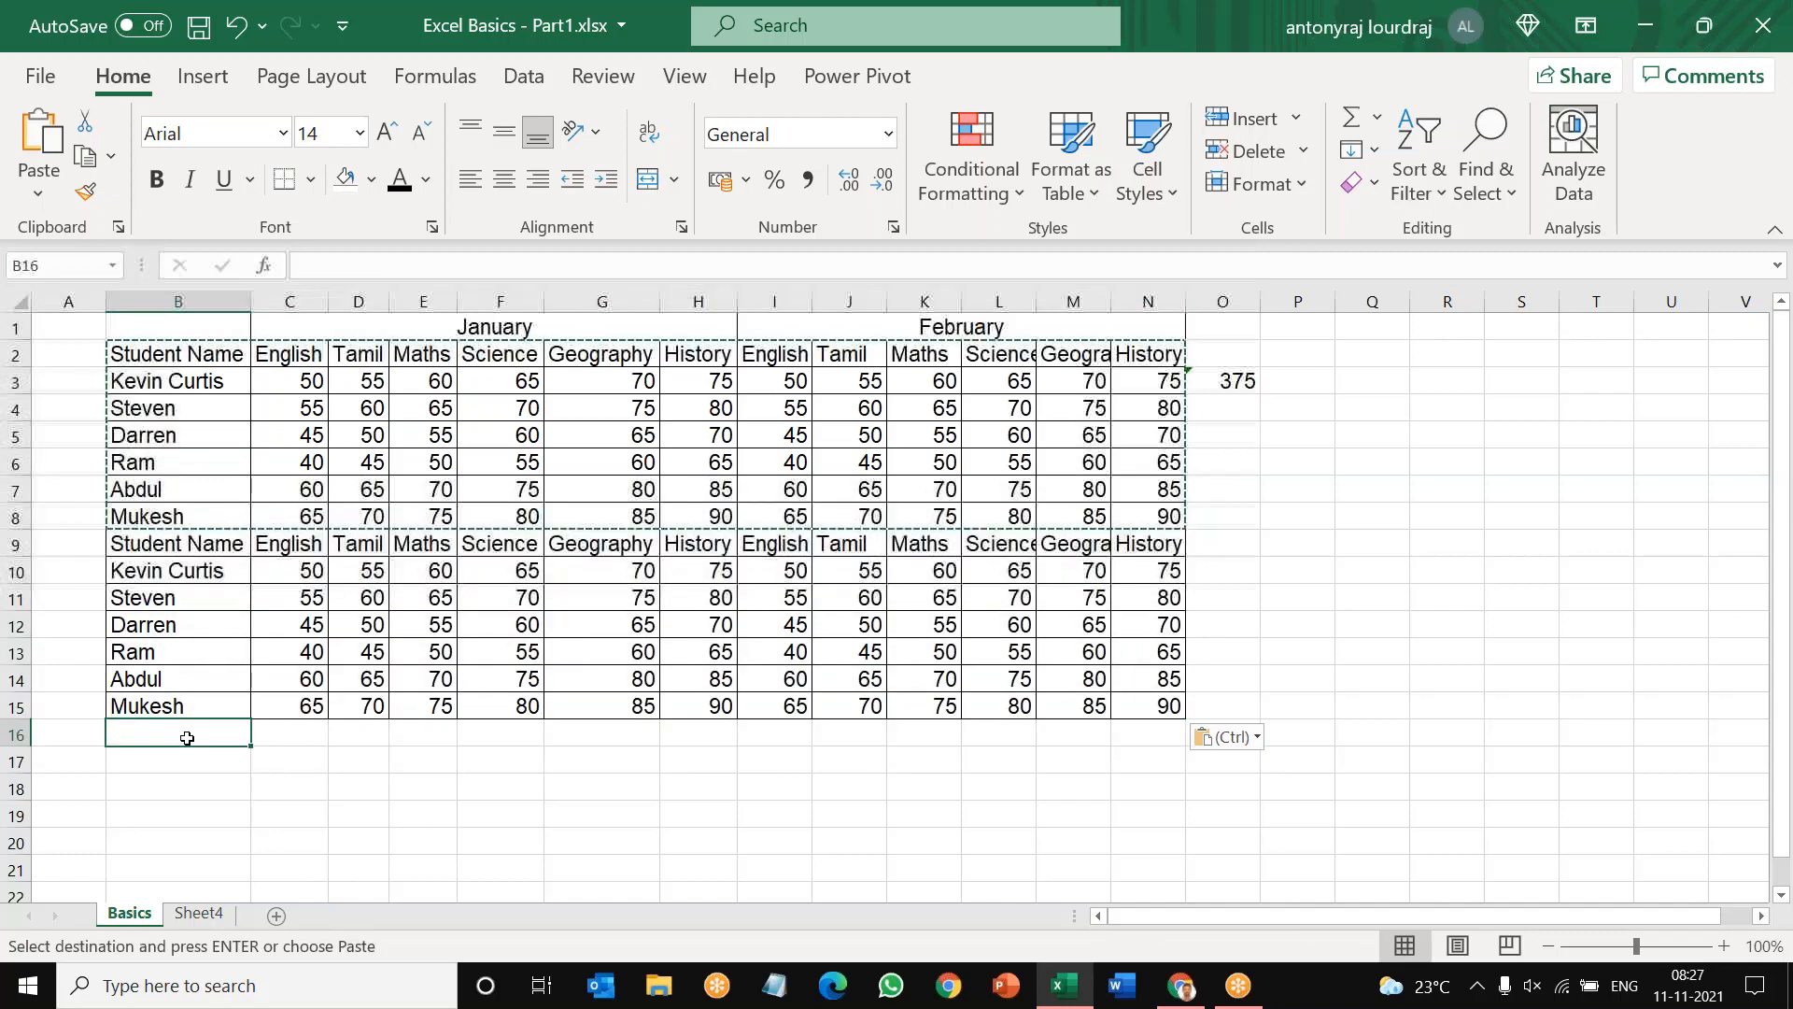
pyautogui.hotkey('ctrl', 'v')
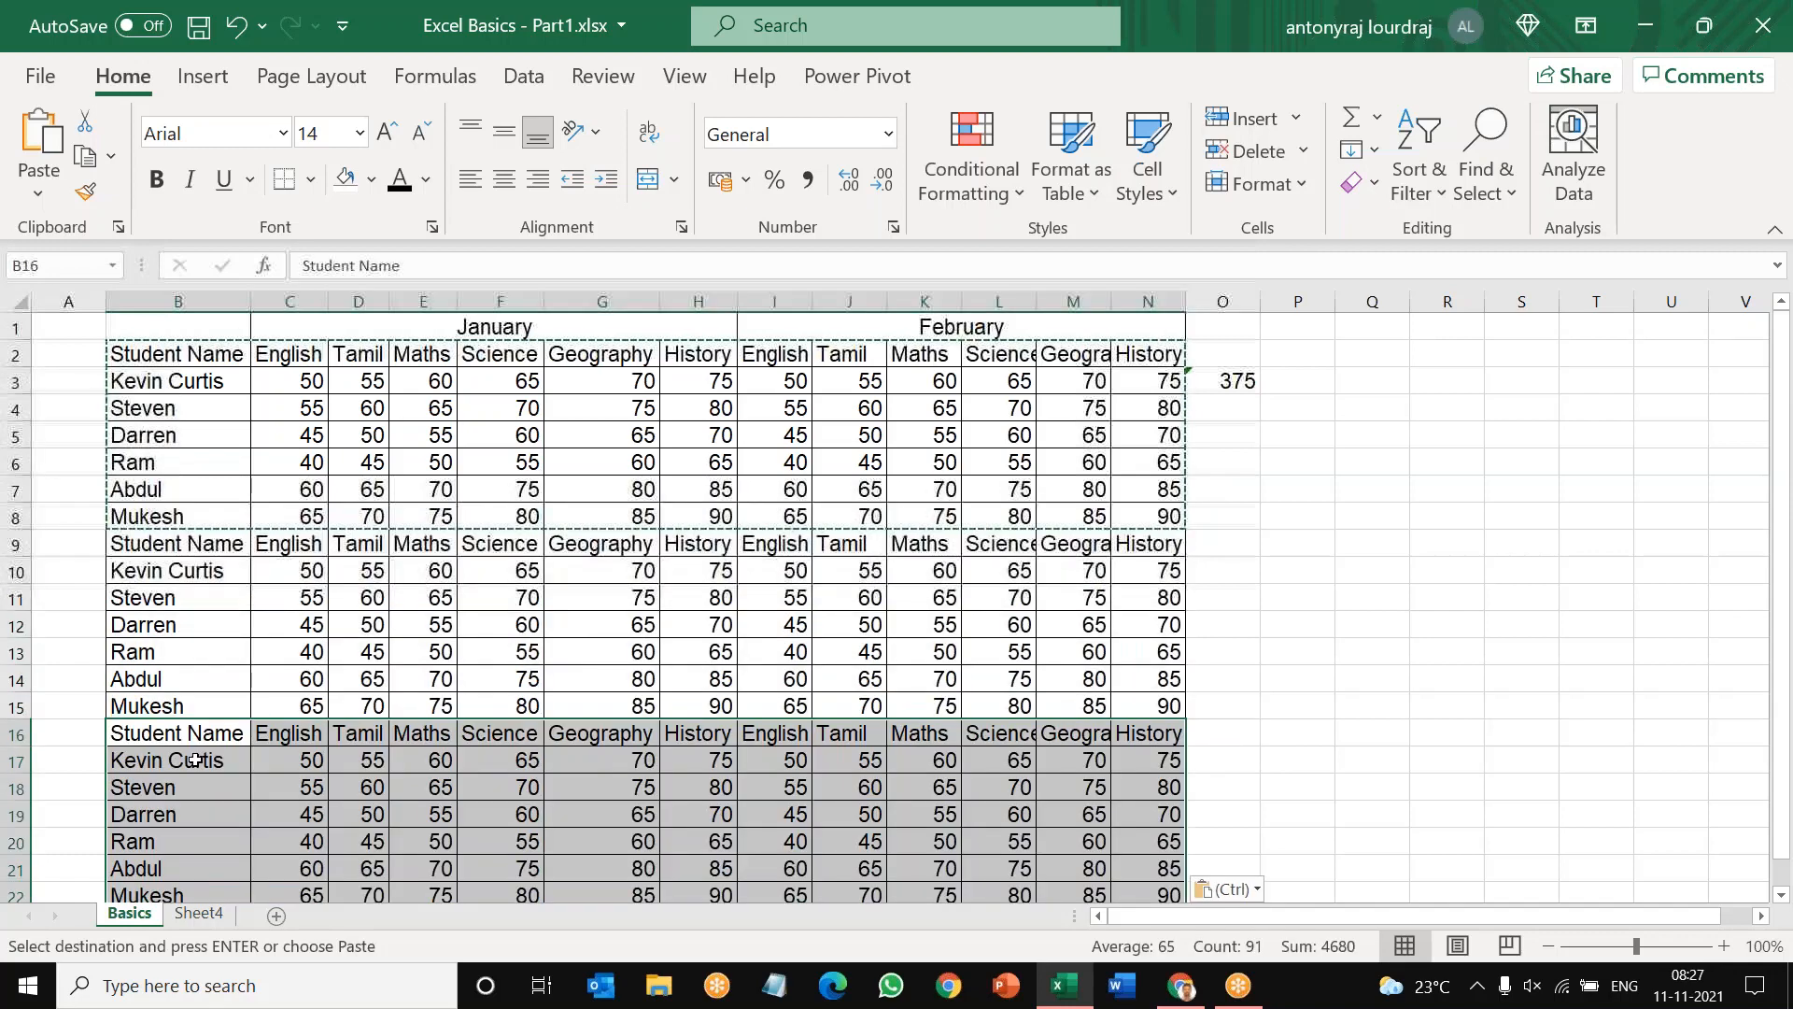
# Step: Copy the stacked tables in B2:N22 and paste them below the existing data at B23
pyautogui.scroll(-3, 196, 759)
pyautogui.scroll(-1, 197, 764)
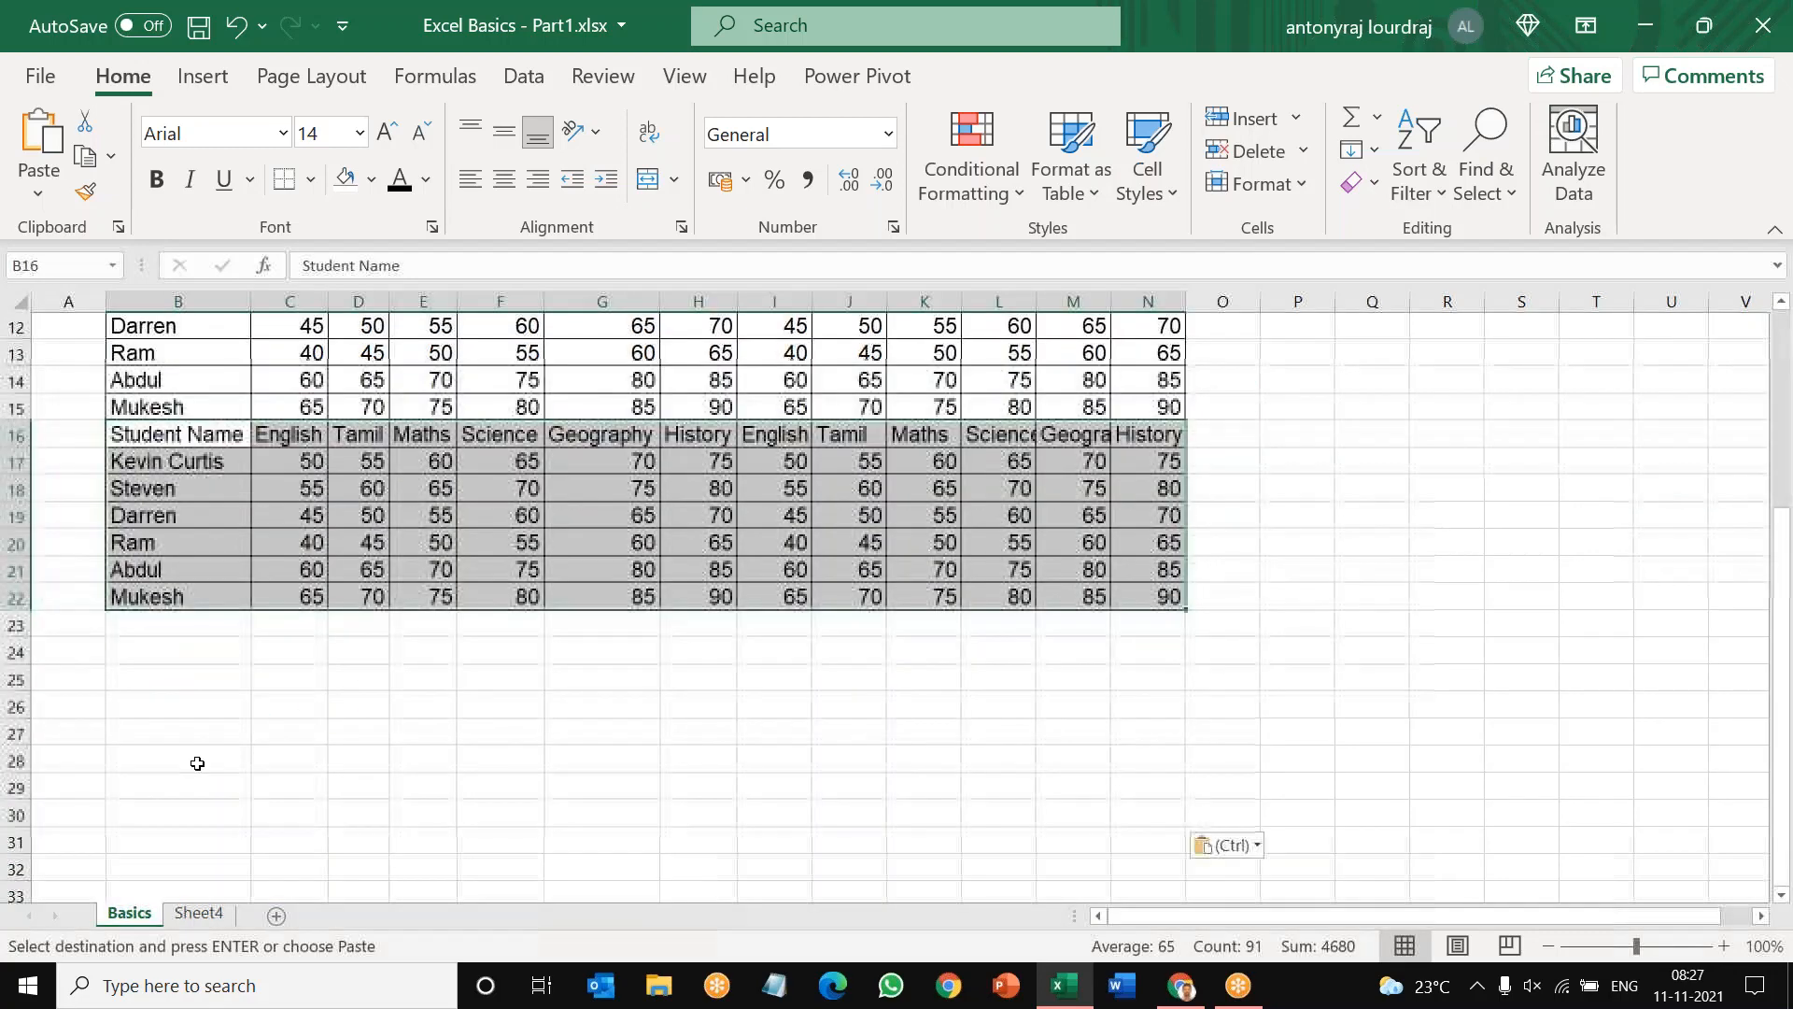
pyautogui.scroll(4, 186, 356)
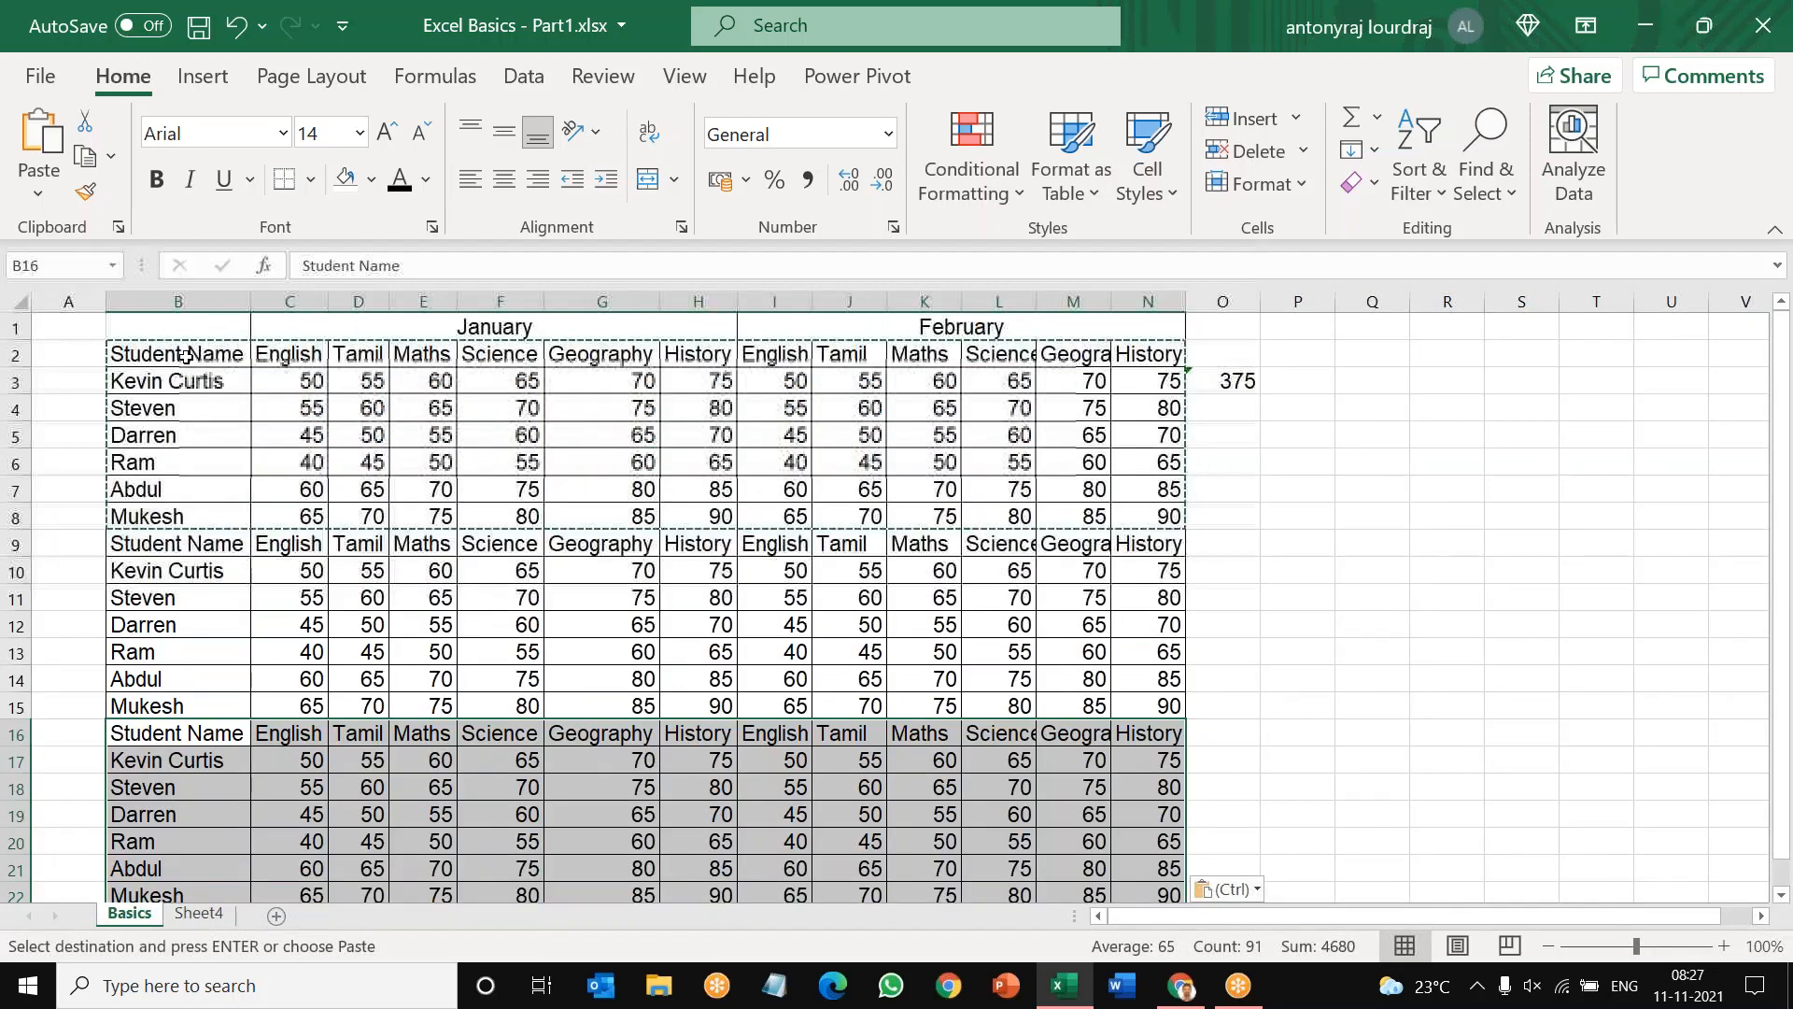
pyautogui.moveTo(185, 356); pyautogui.dragTo(1132, 878)
pyautogui.hotkey('ctrl', 'v')
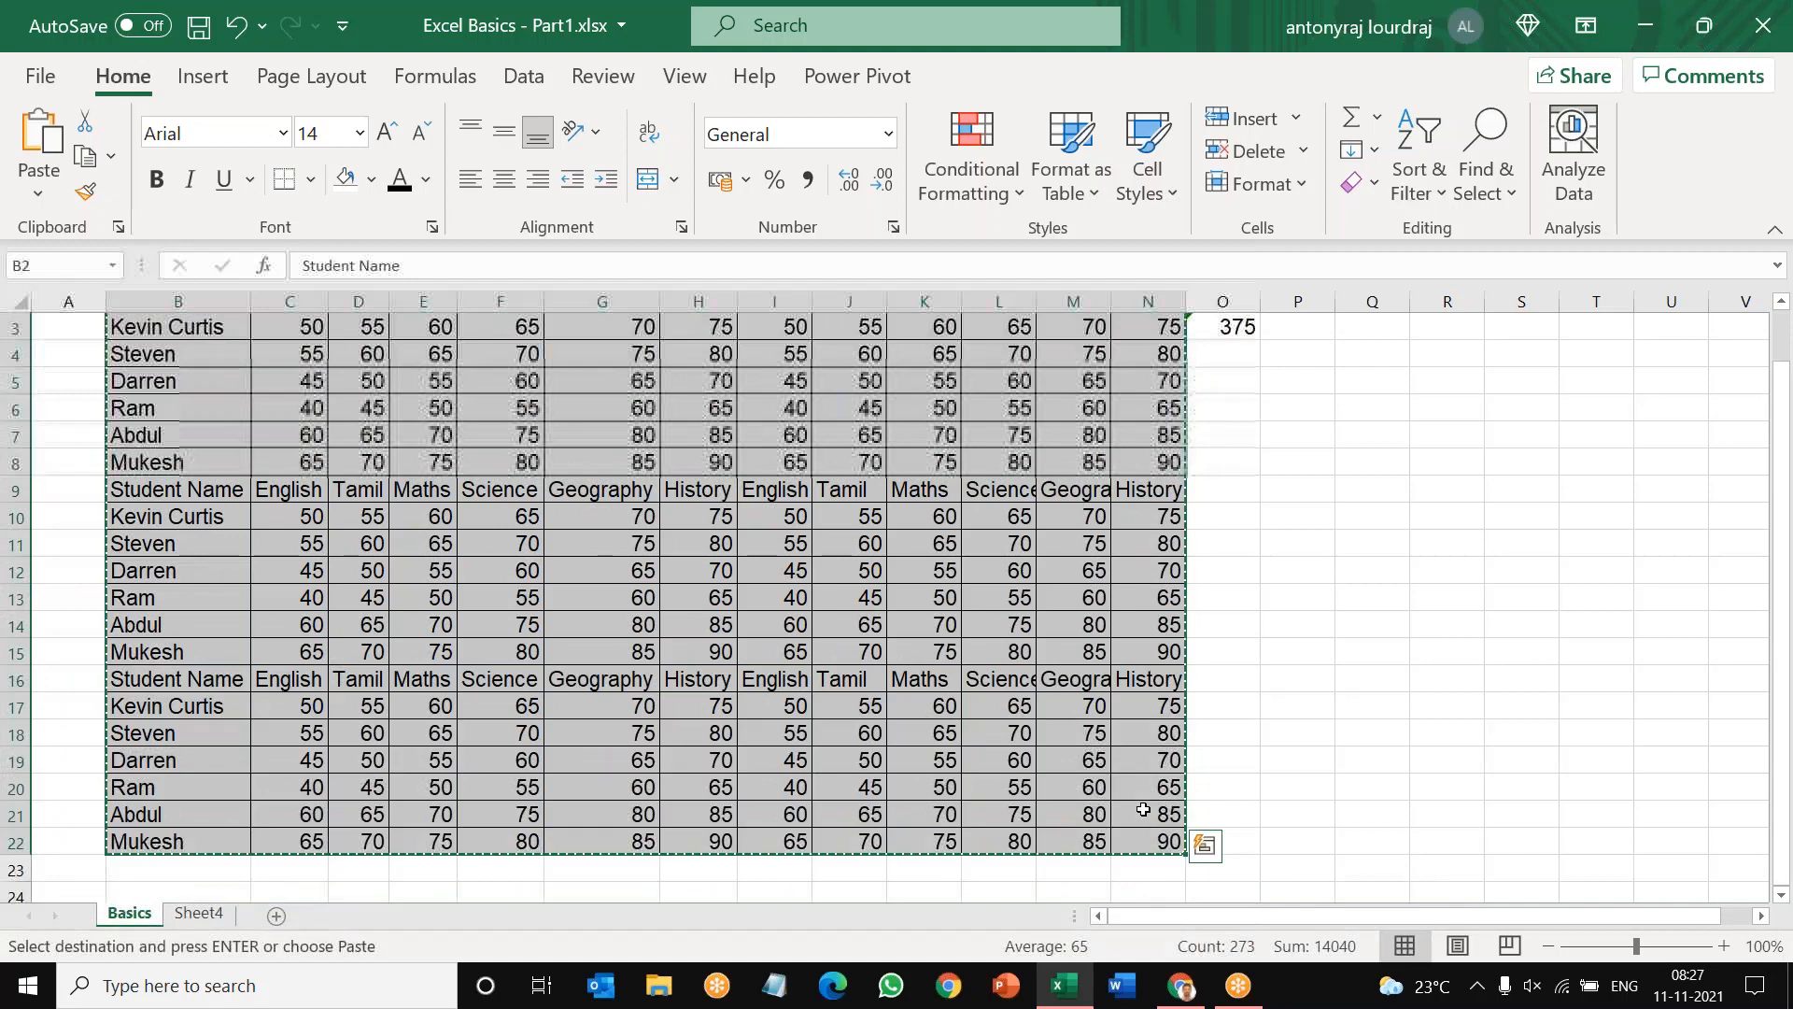
pyautogui.scroll(-3, 1143, 808)
pyautogui.scroll(-1, 1143, 808)
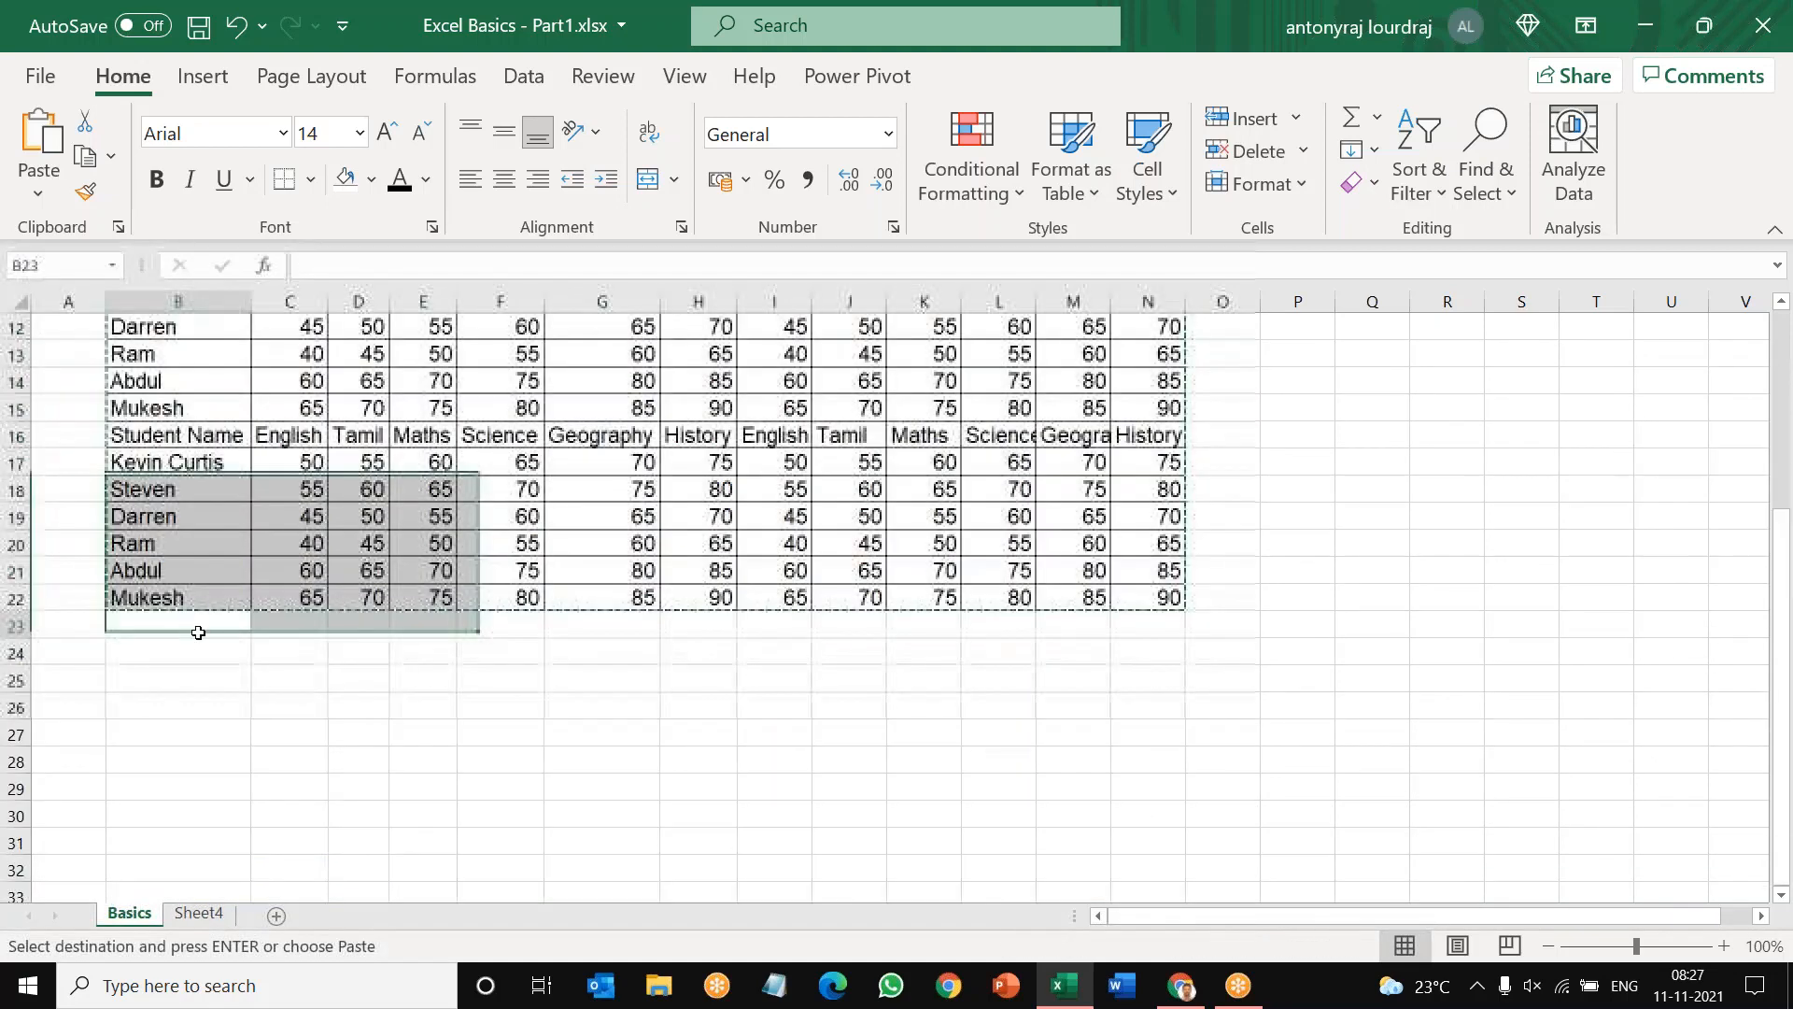
pyautogui.click(198, 633)
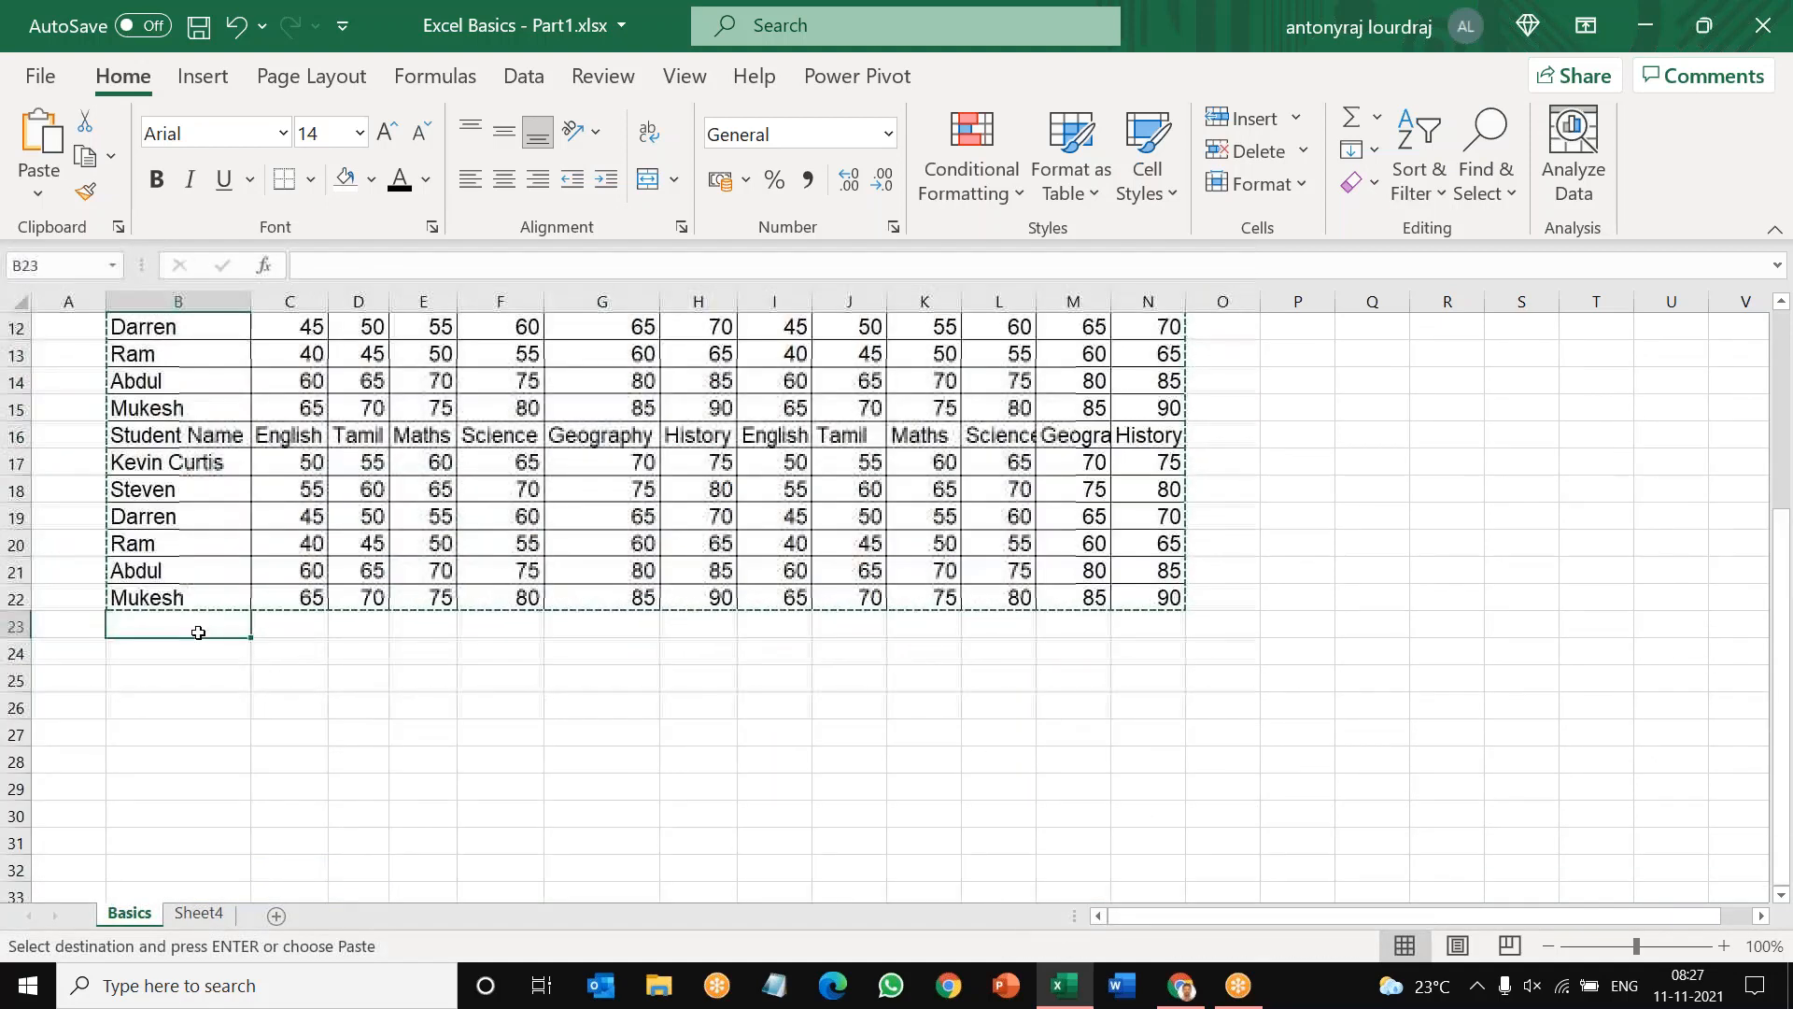
pyautogui.hotkey('ctrl', 'v')
pyautogui.scroll(3, 387, 686)
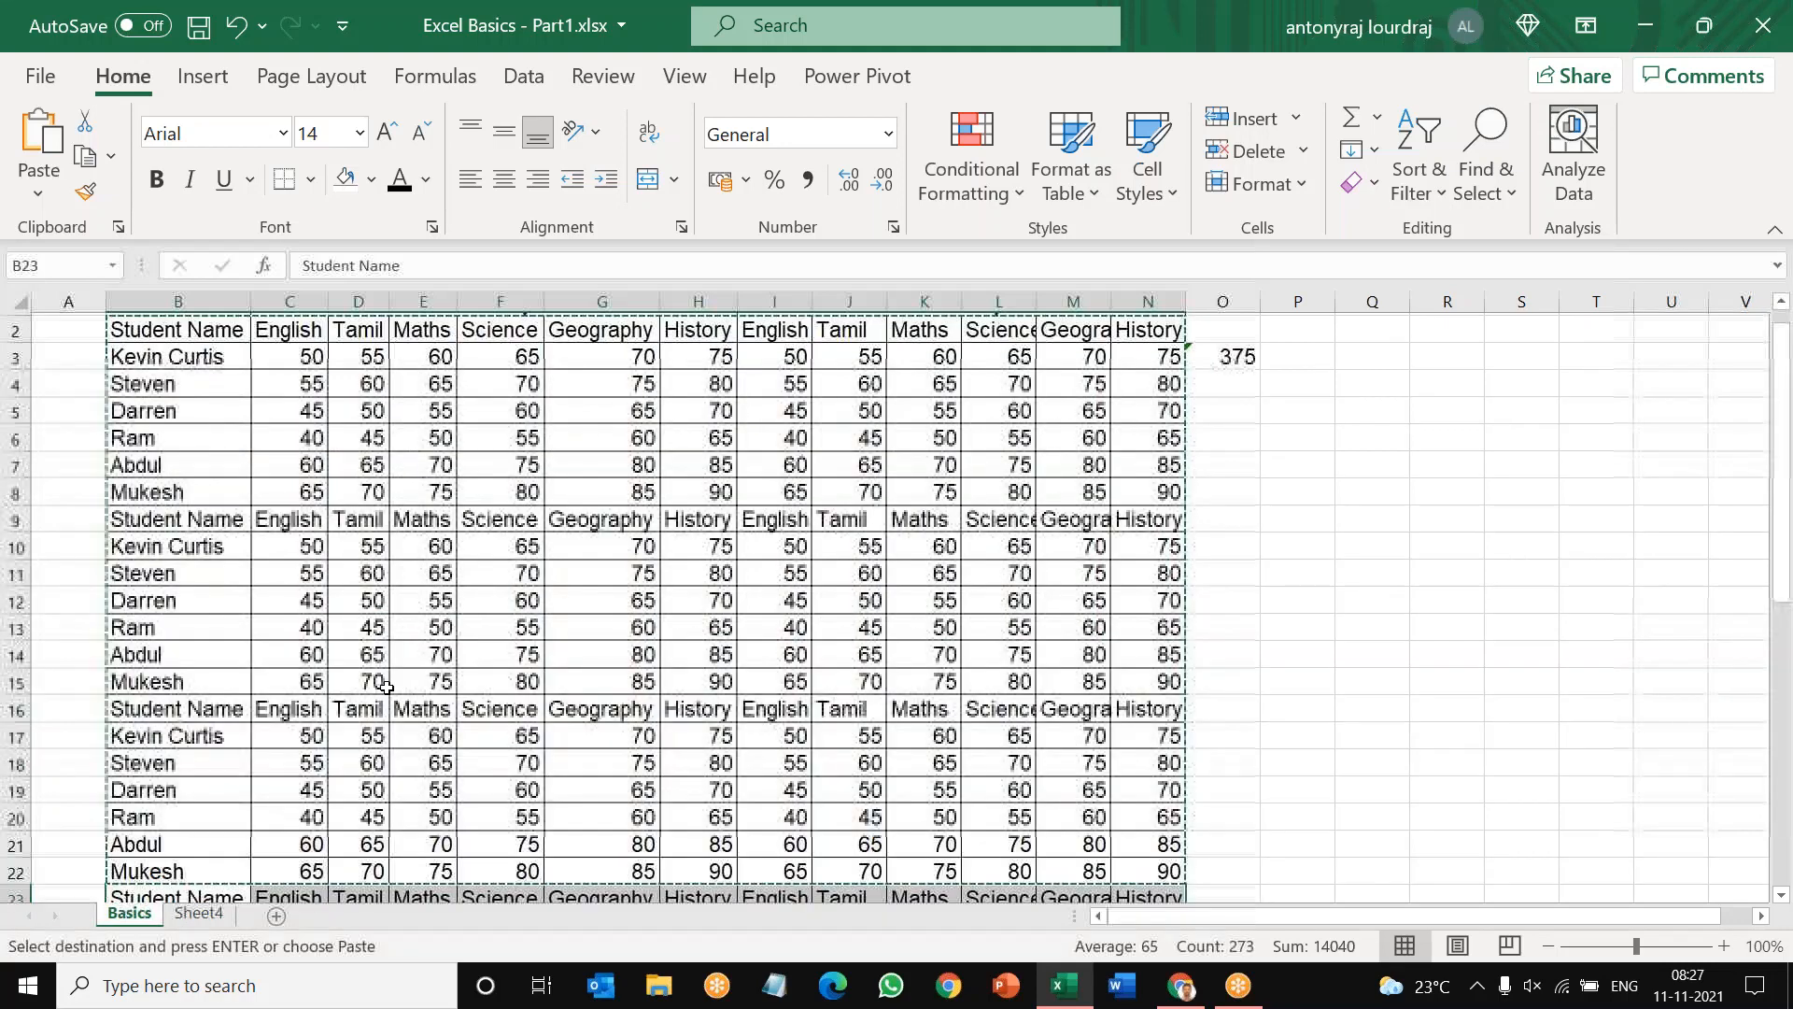
pyautogui.scroll(1, 387, 686)
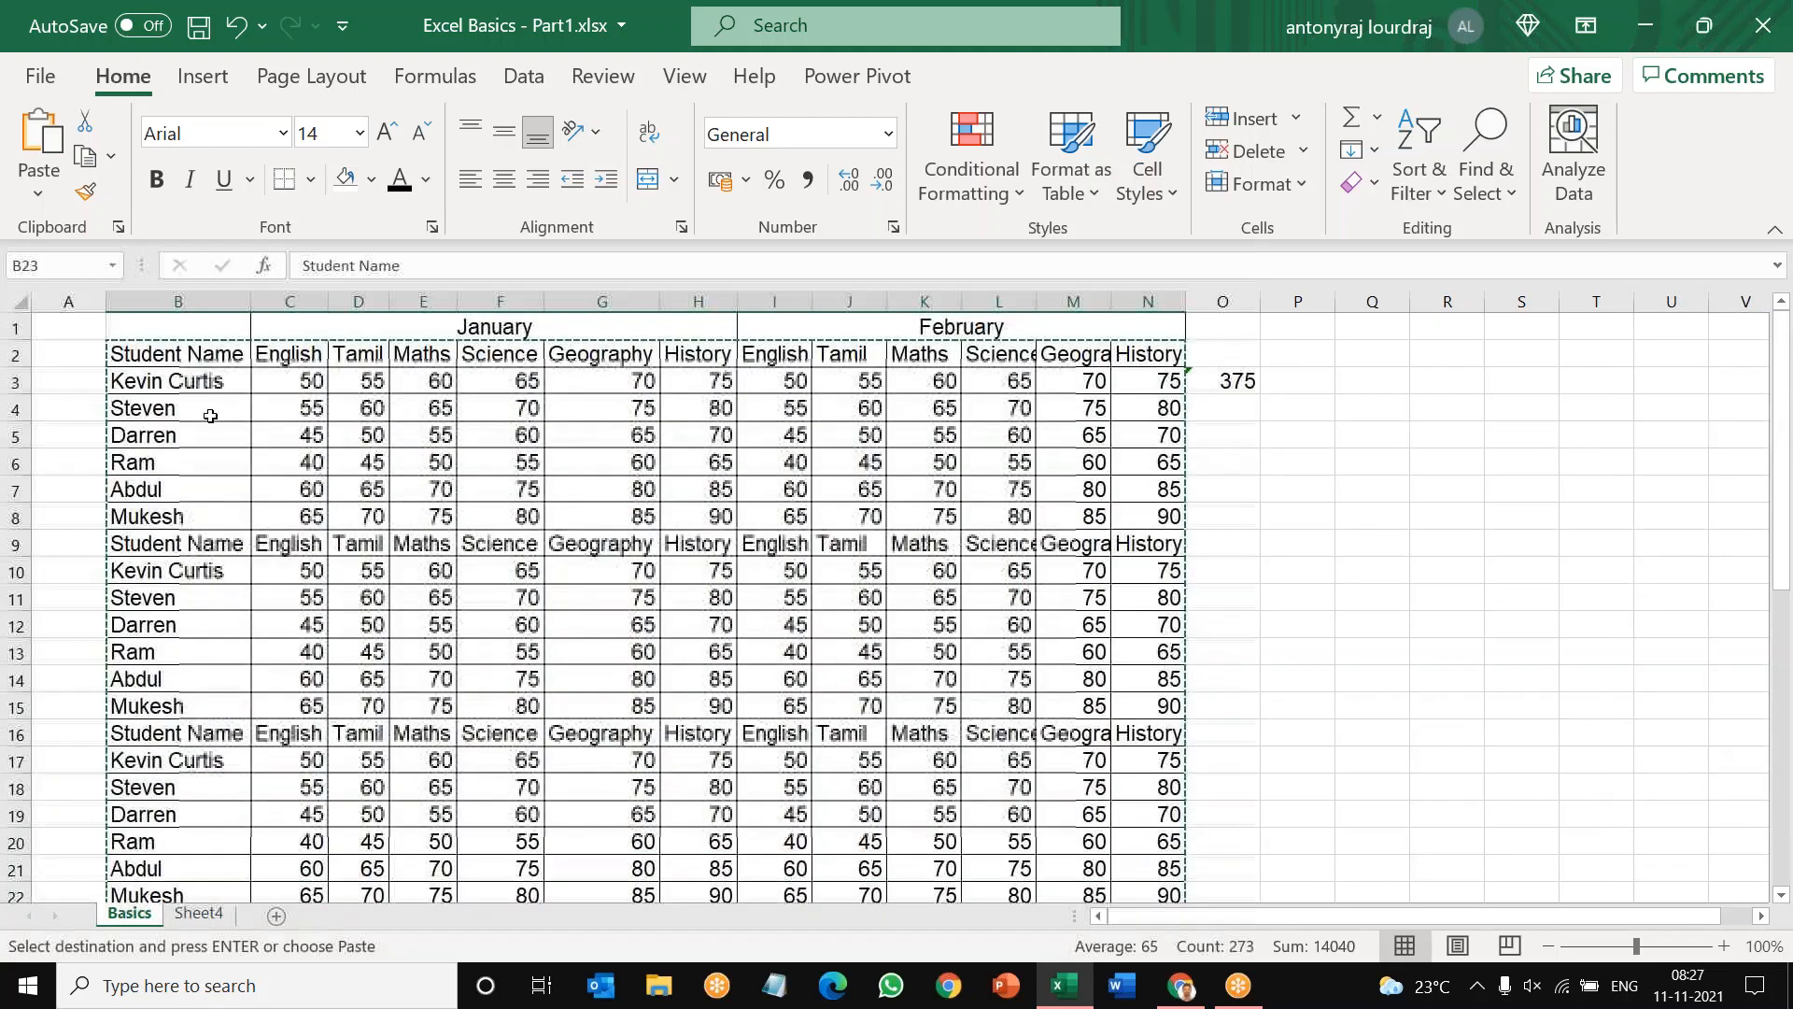
pyautogui.scroll(-12, 360, 748)
pyautogui.click(358, 753)
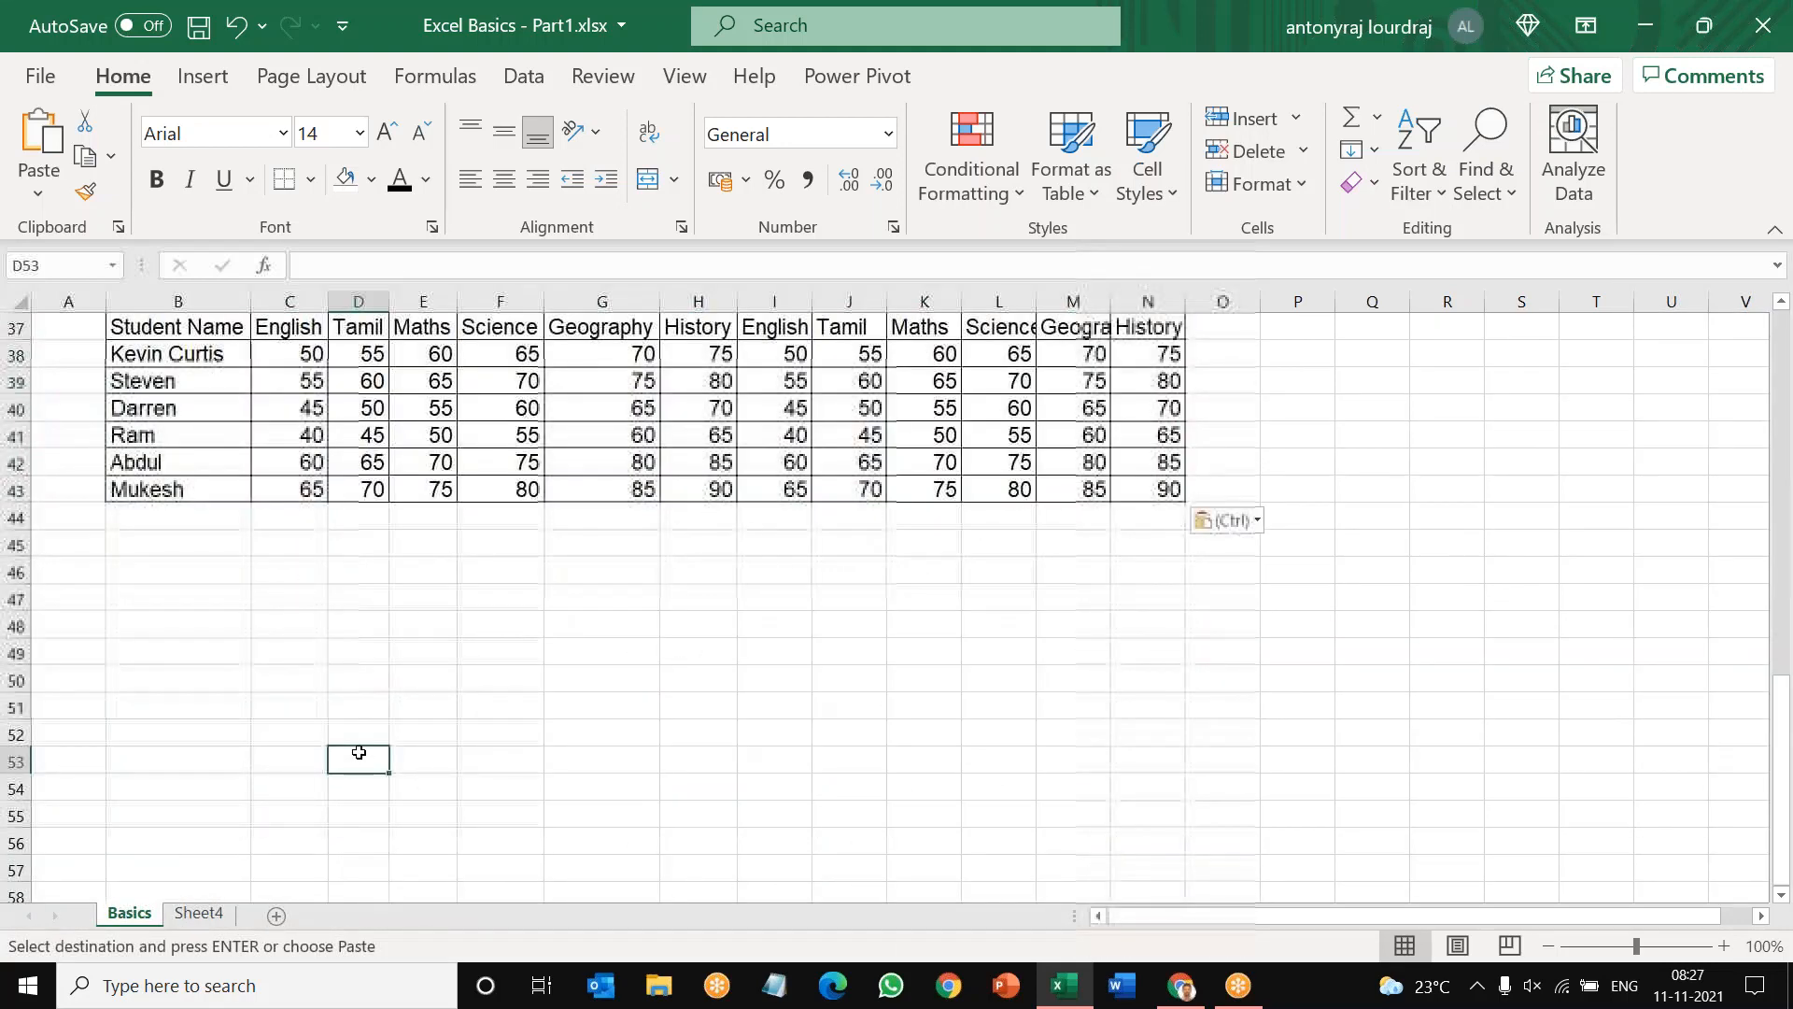
# Step: Copy the range B23:N43 and paste it with the standard Paste option at B44
pyautogui.scroll(6, 359, 753)
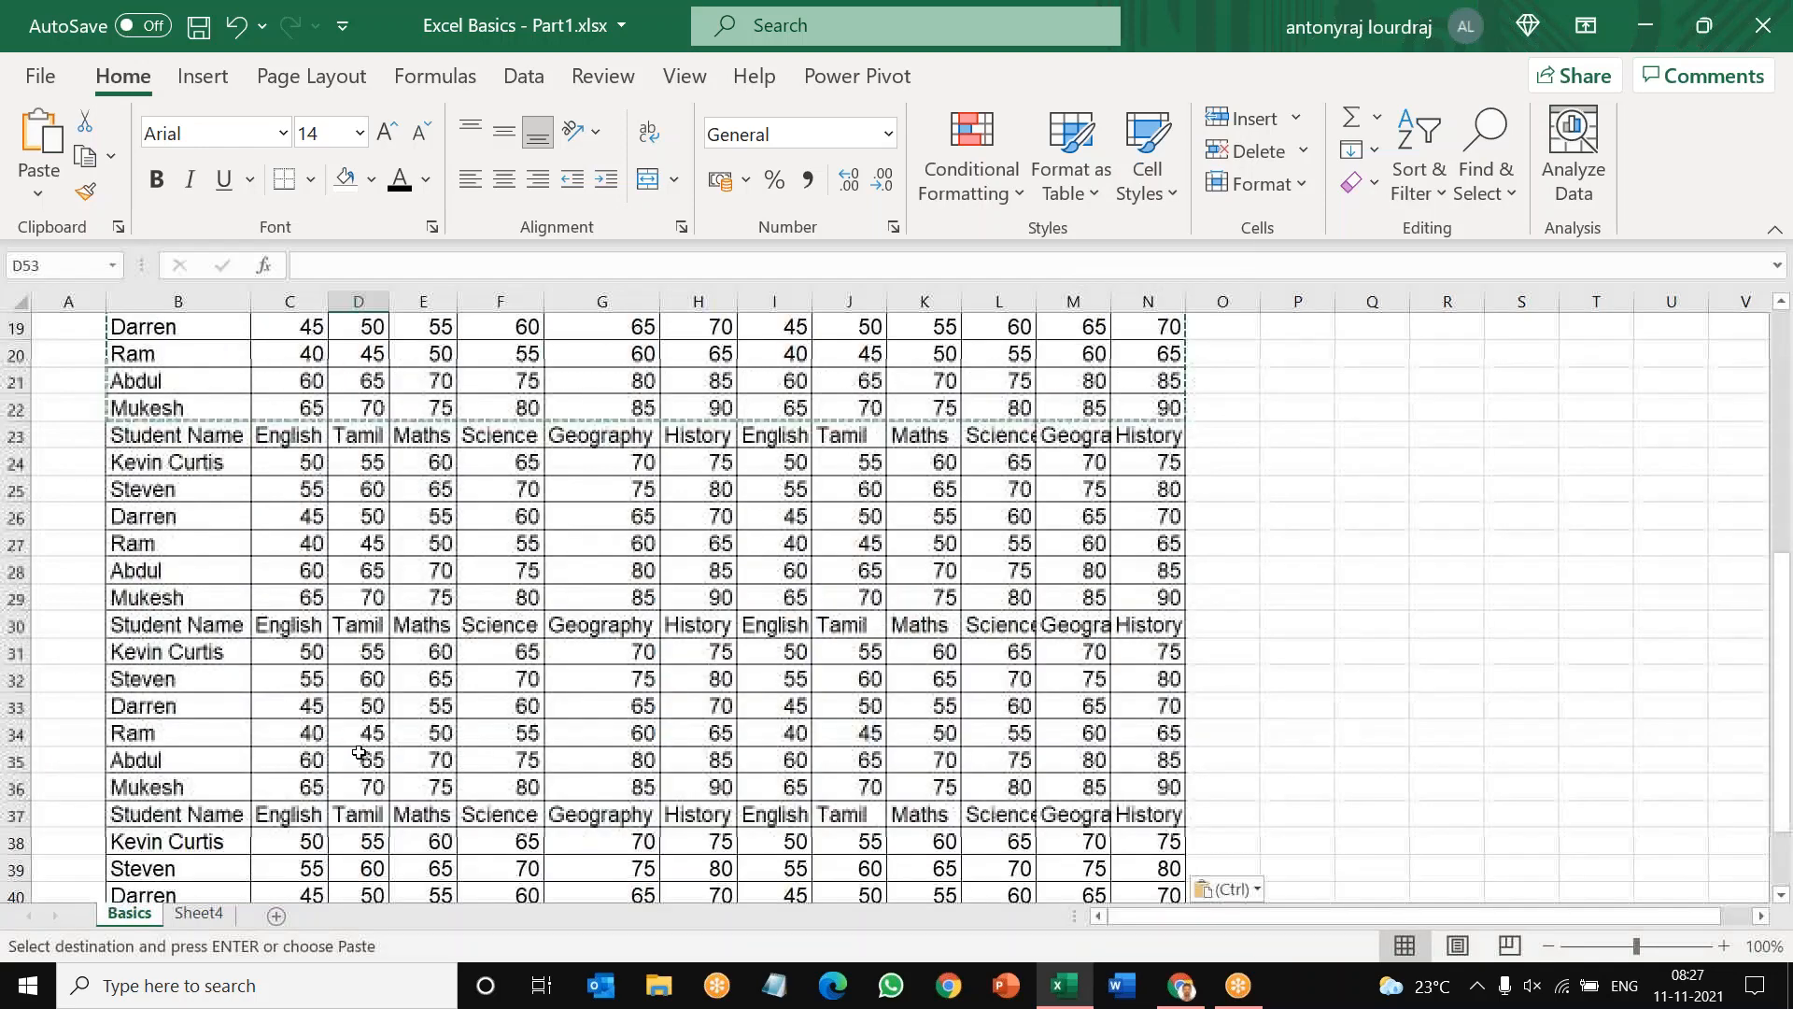
pyautogui.moveTo(178, 435); pyautogui.dragTo(1184, 809)
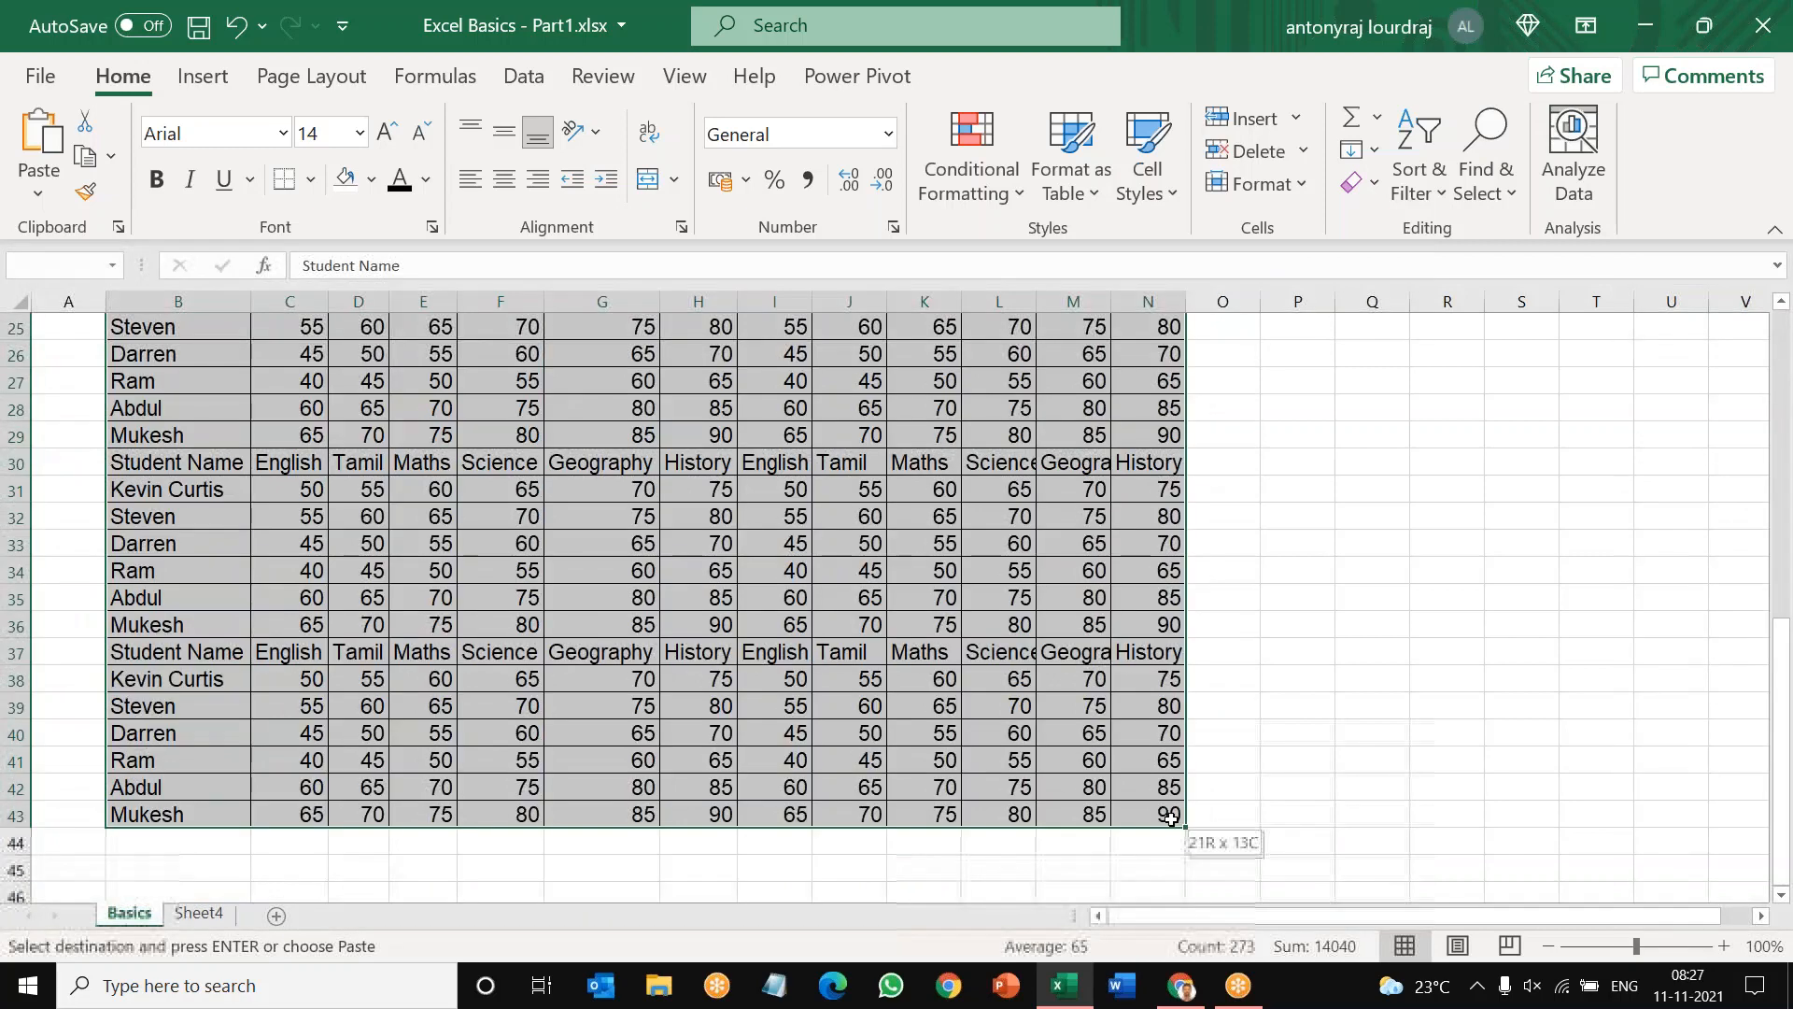
pyautogui.hotkey('ctrl', 'v')
pyautogui.rightClick(750, 538)
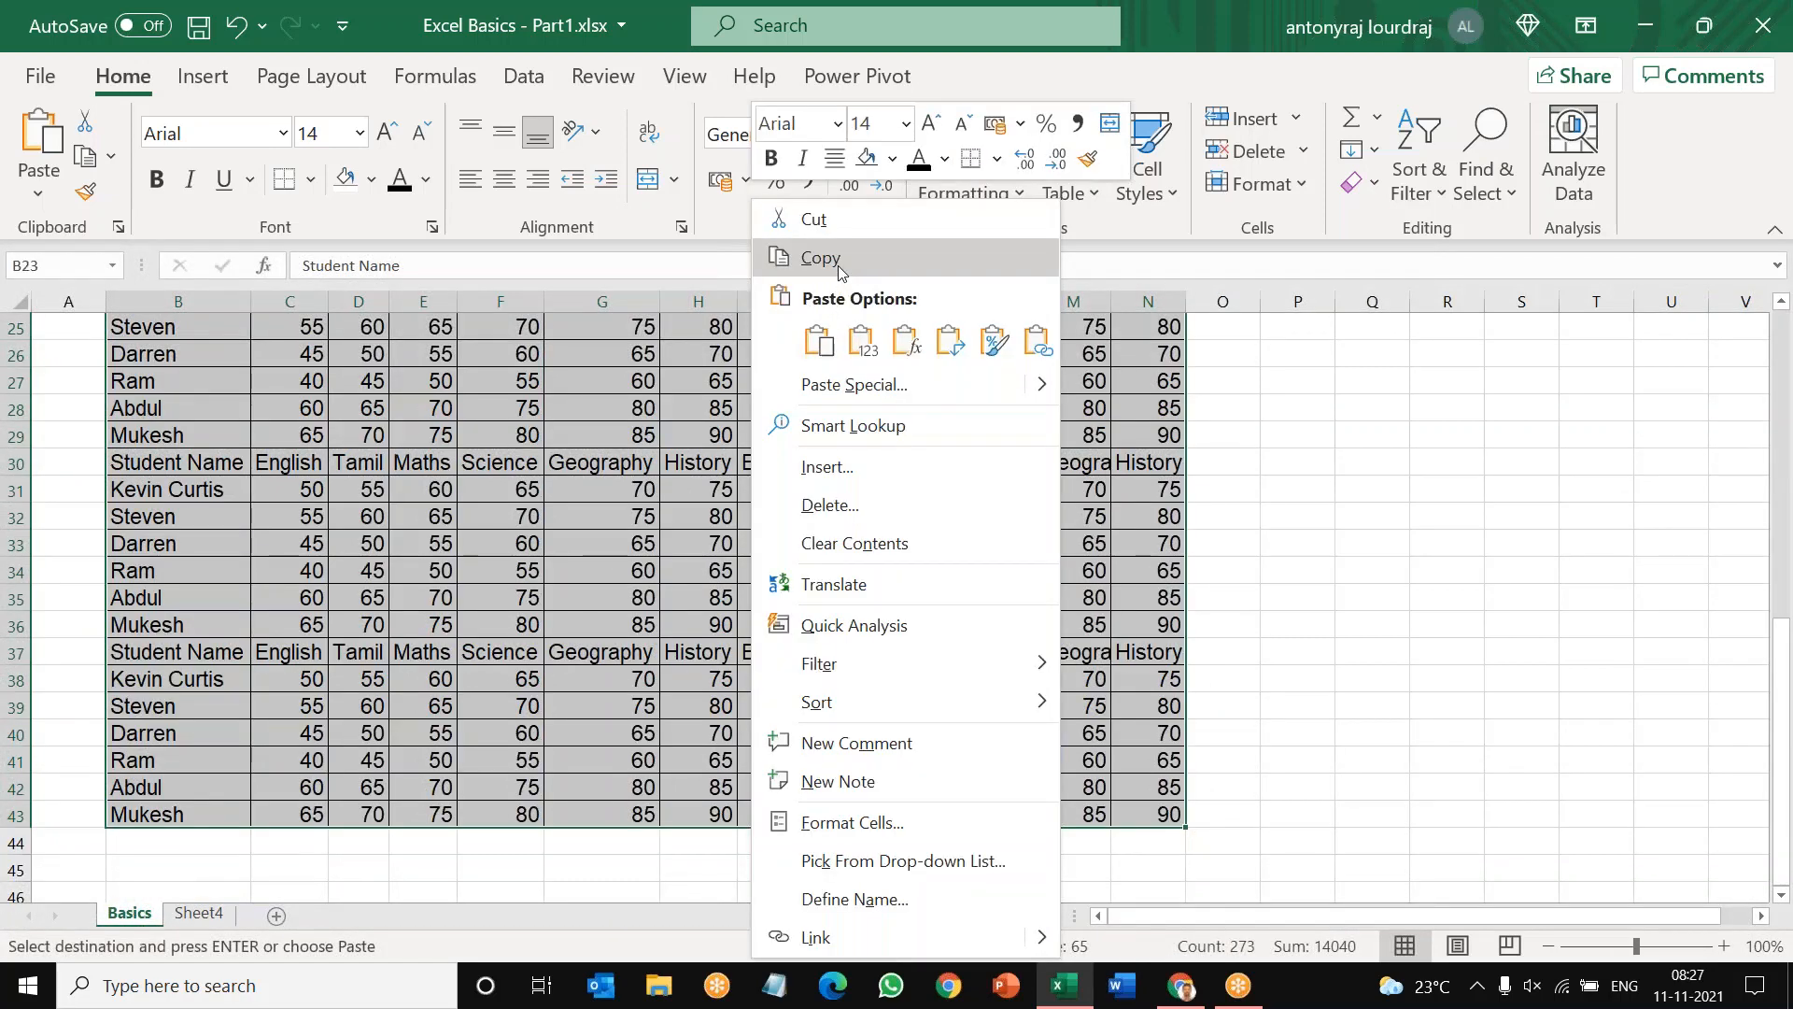
pyautogui.click(838, 266)
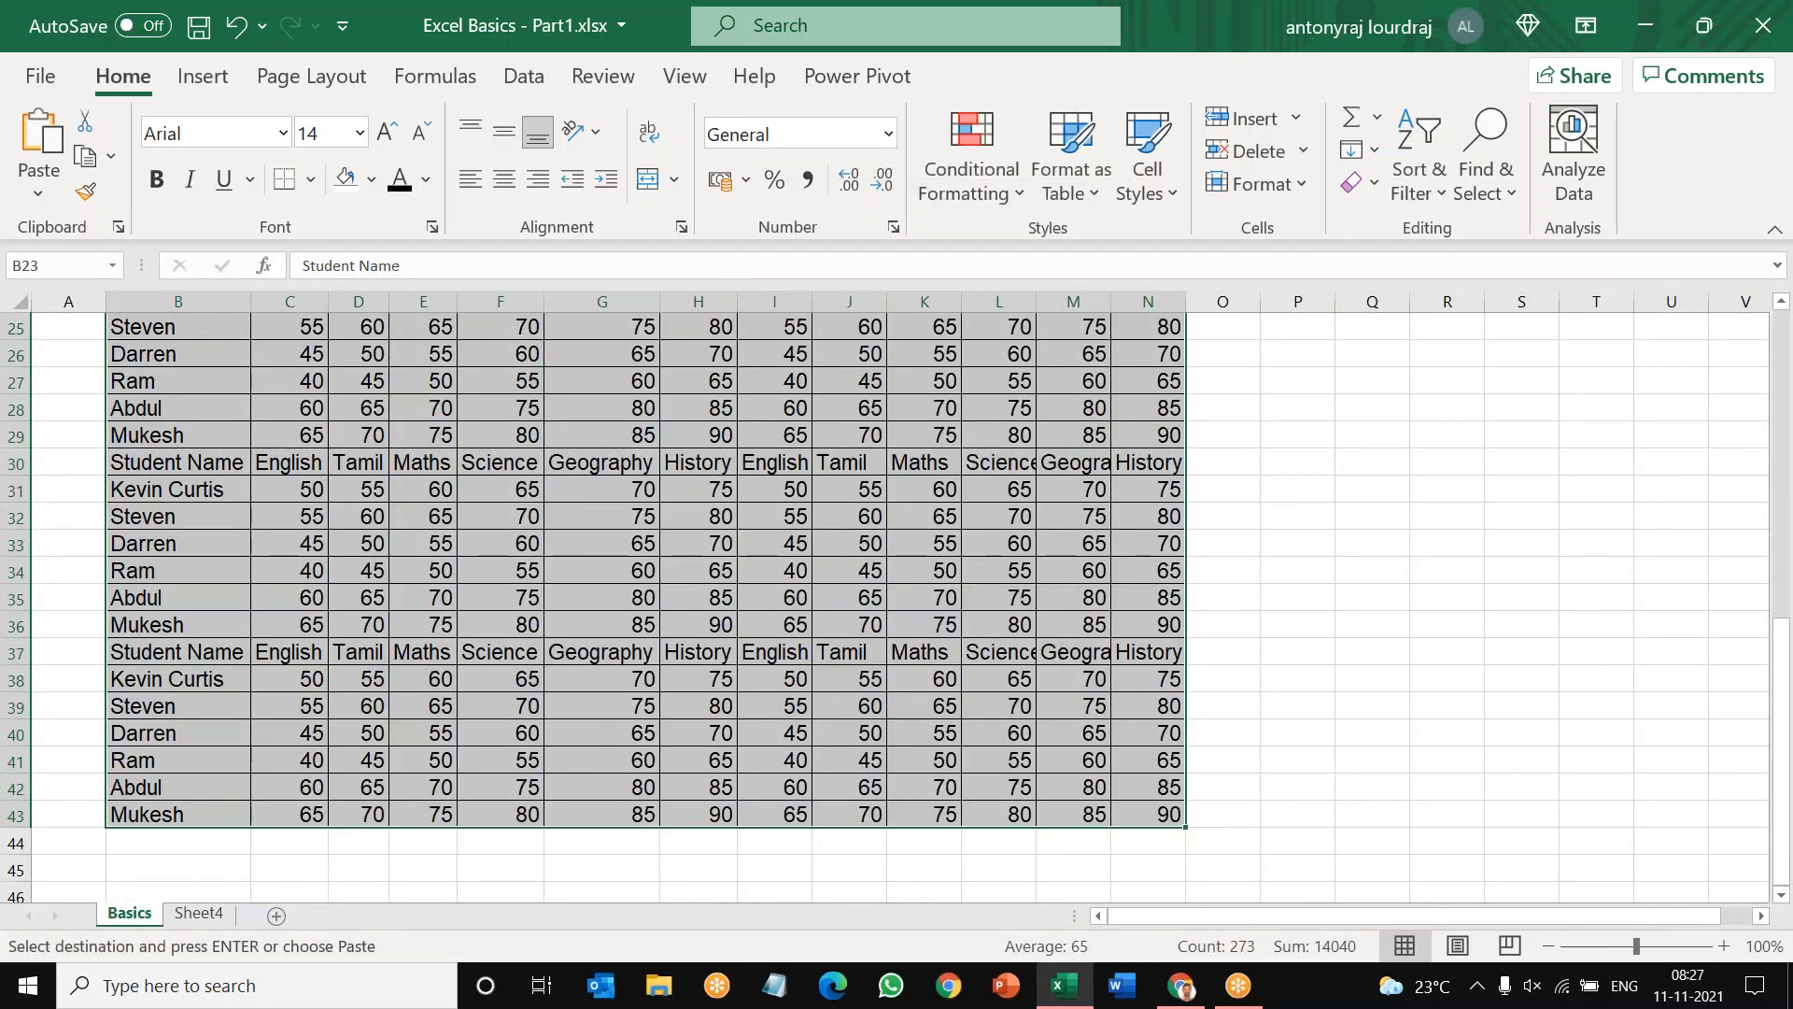
pyautogui.scroll(4, 205, 758)
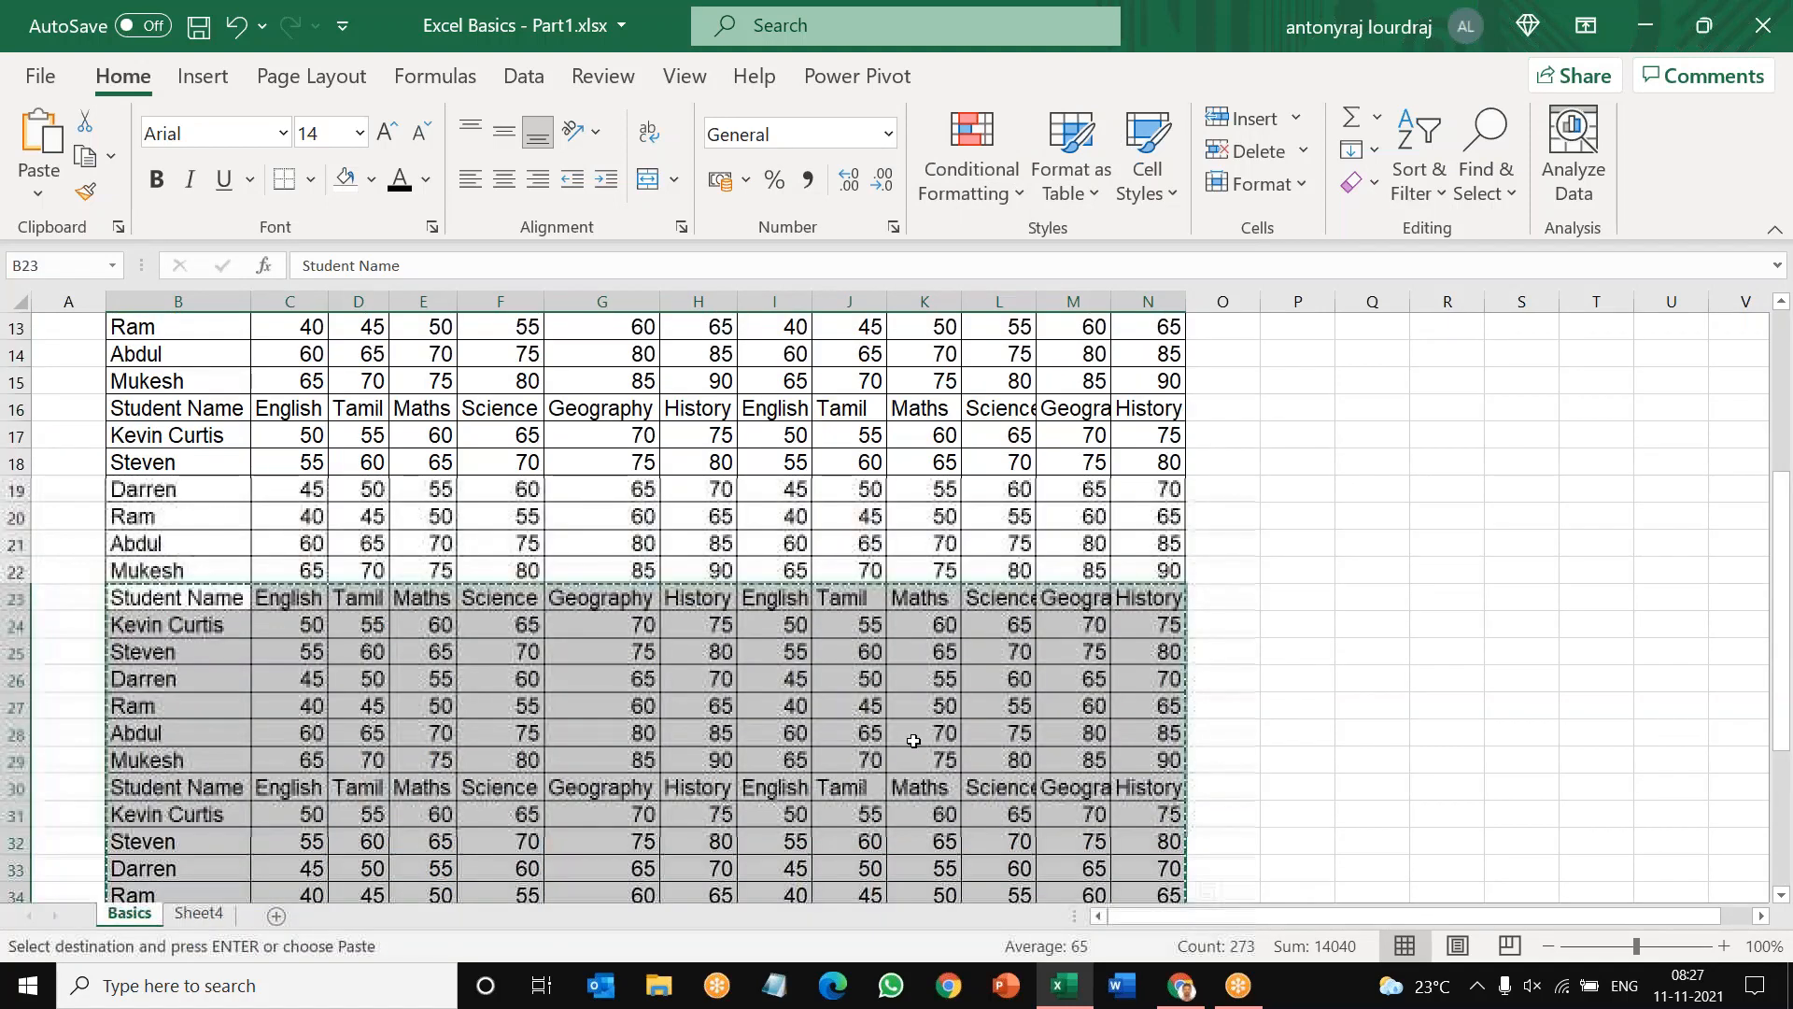
pyautogui.scroll(-5, 205, 758)
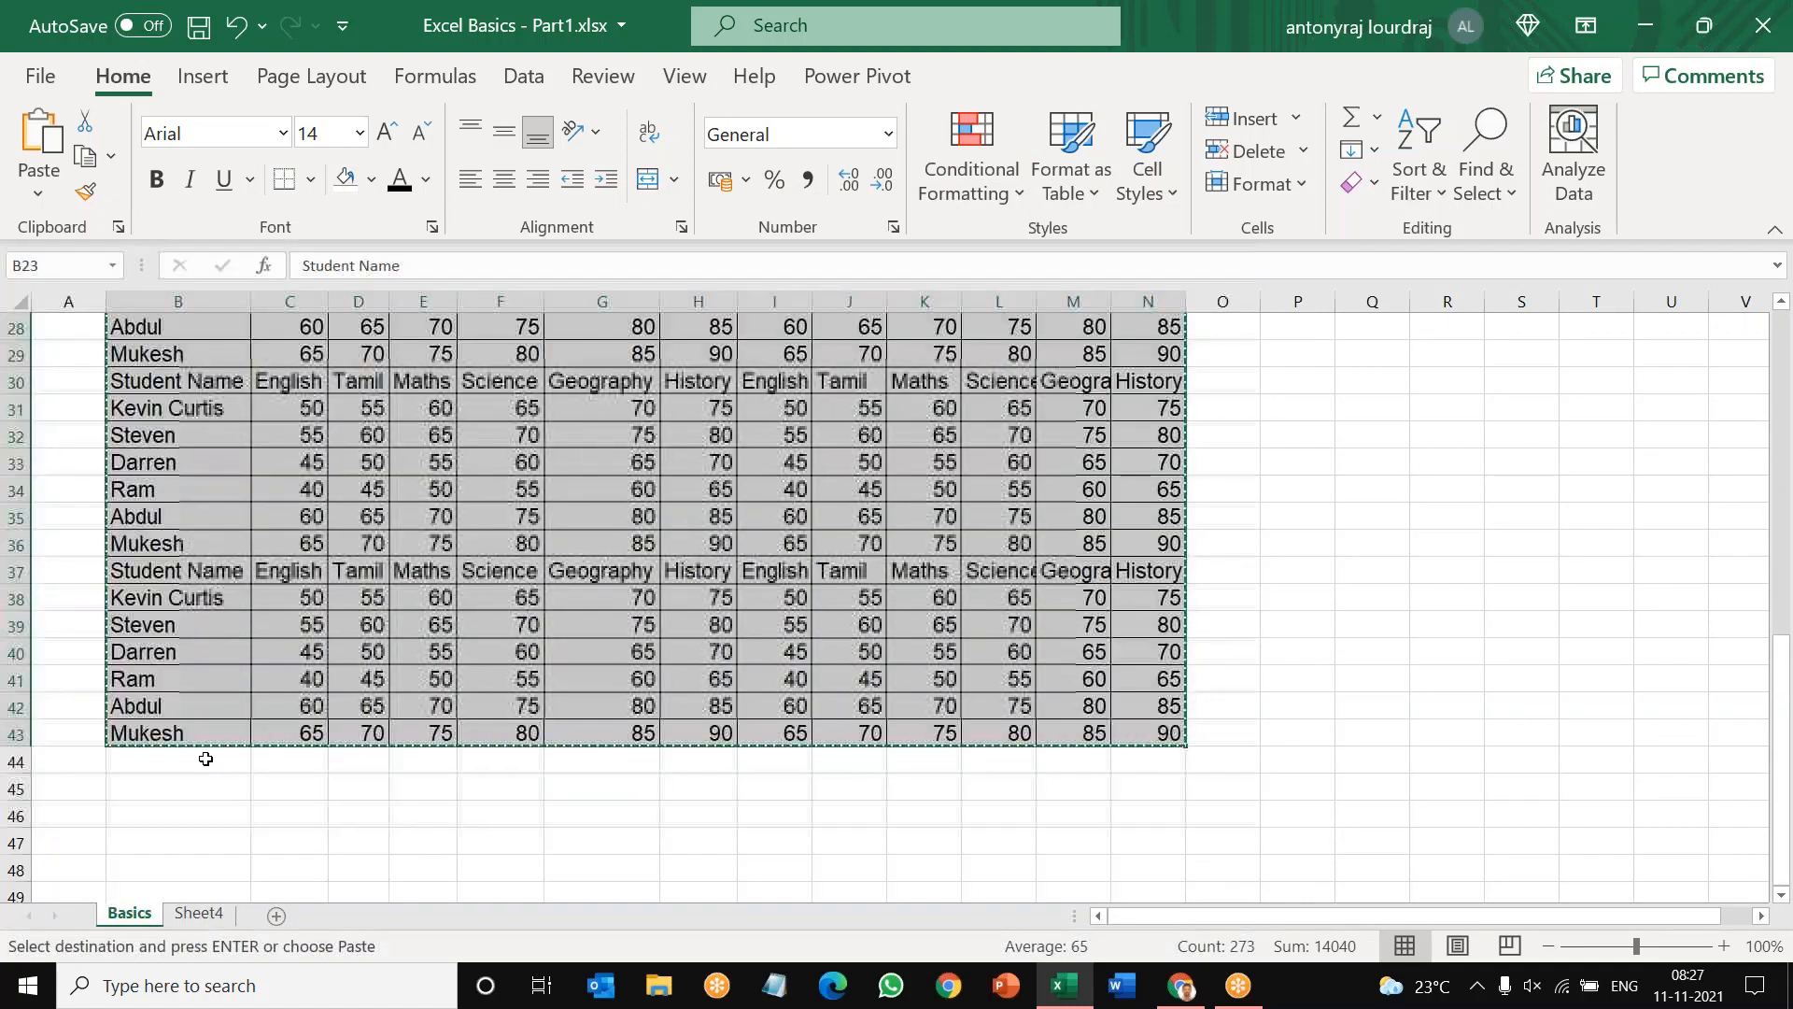
pyautogui.click(205, 758)
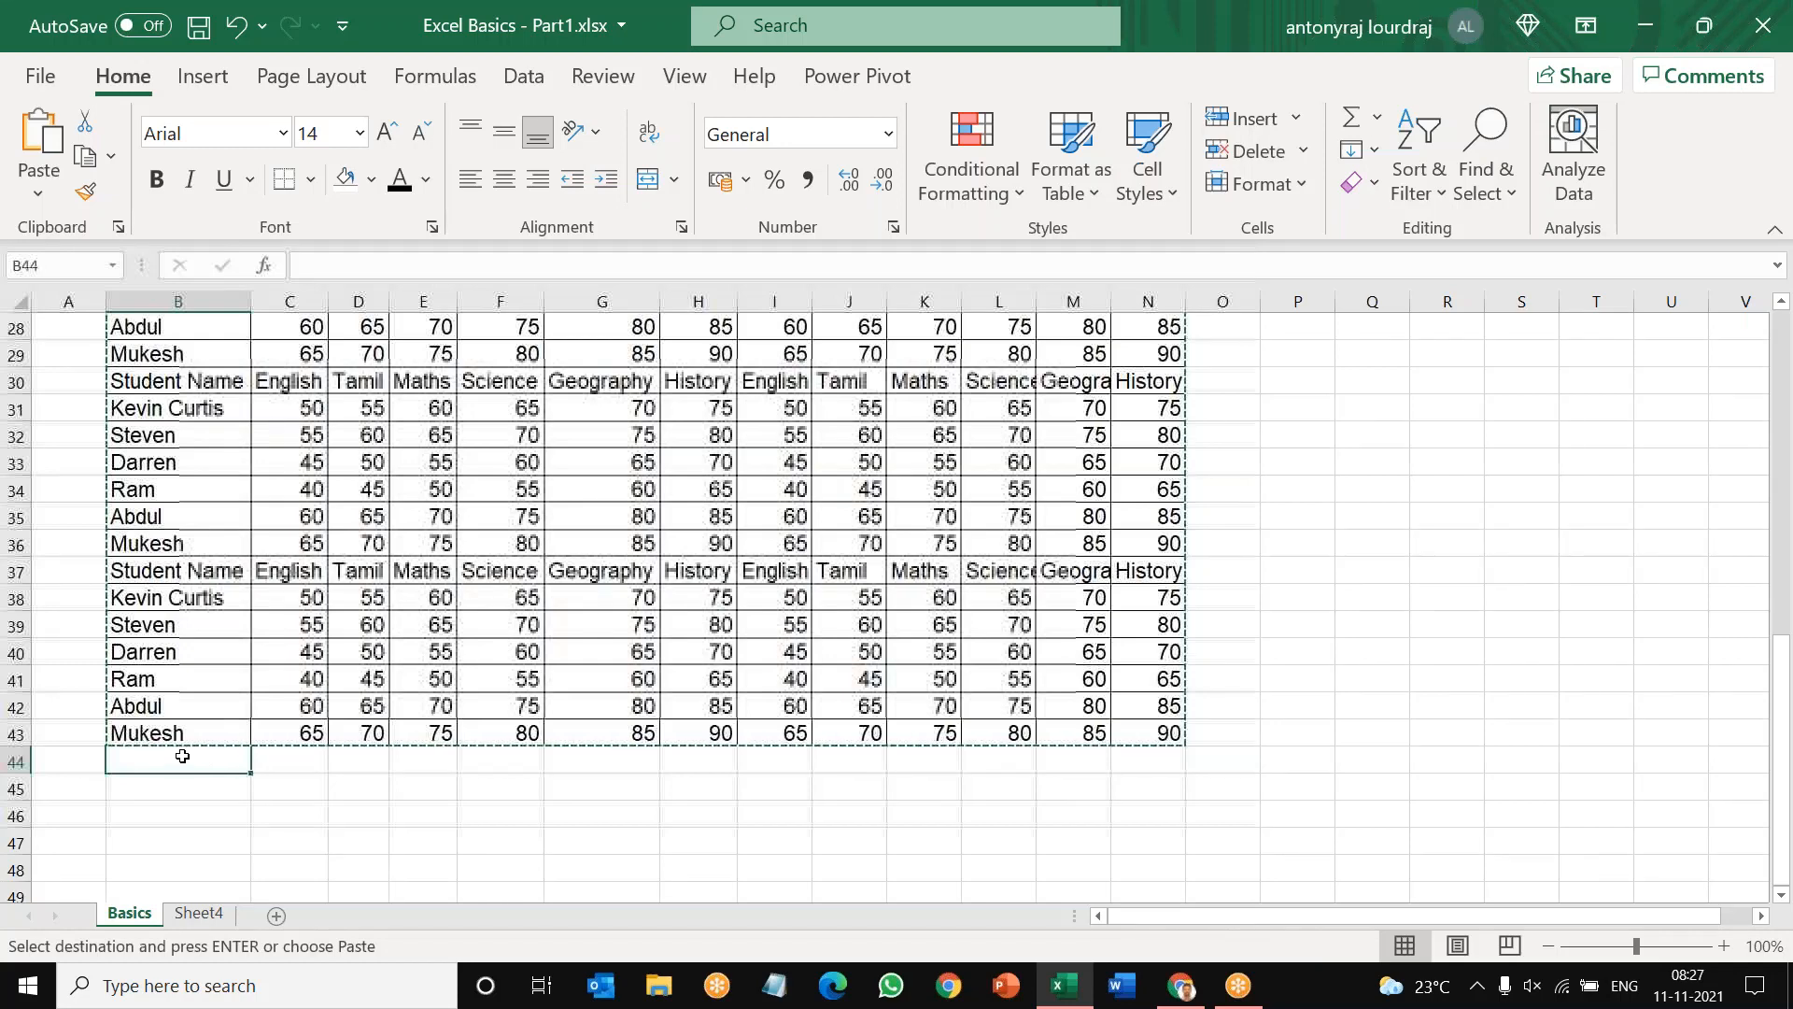
pyautogui.rightClick(182, 755)
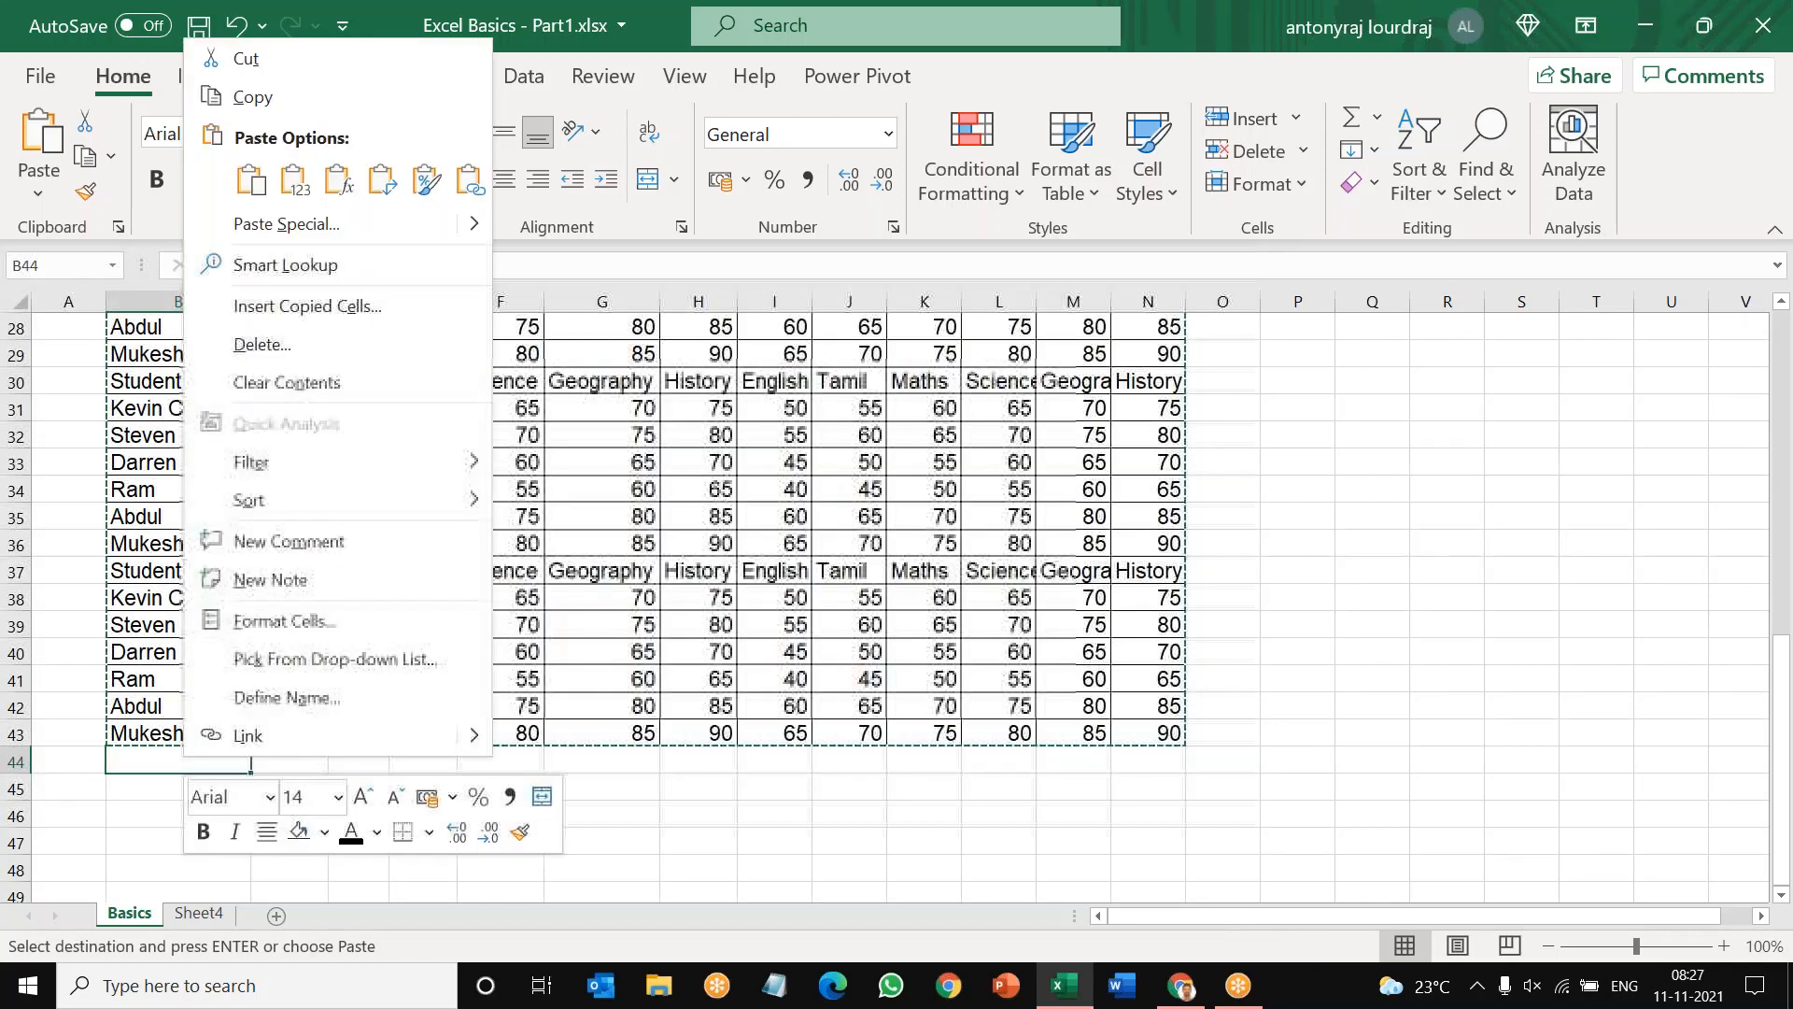
pyautogui.click(251, 180)
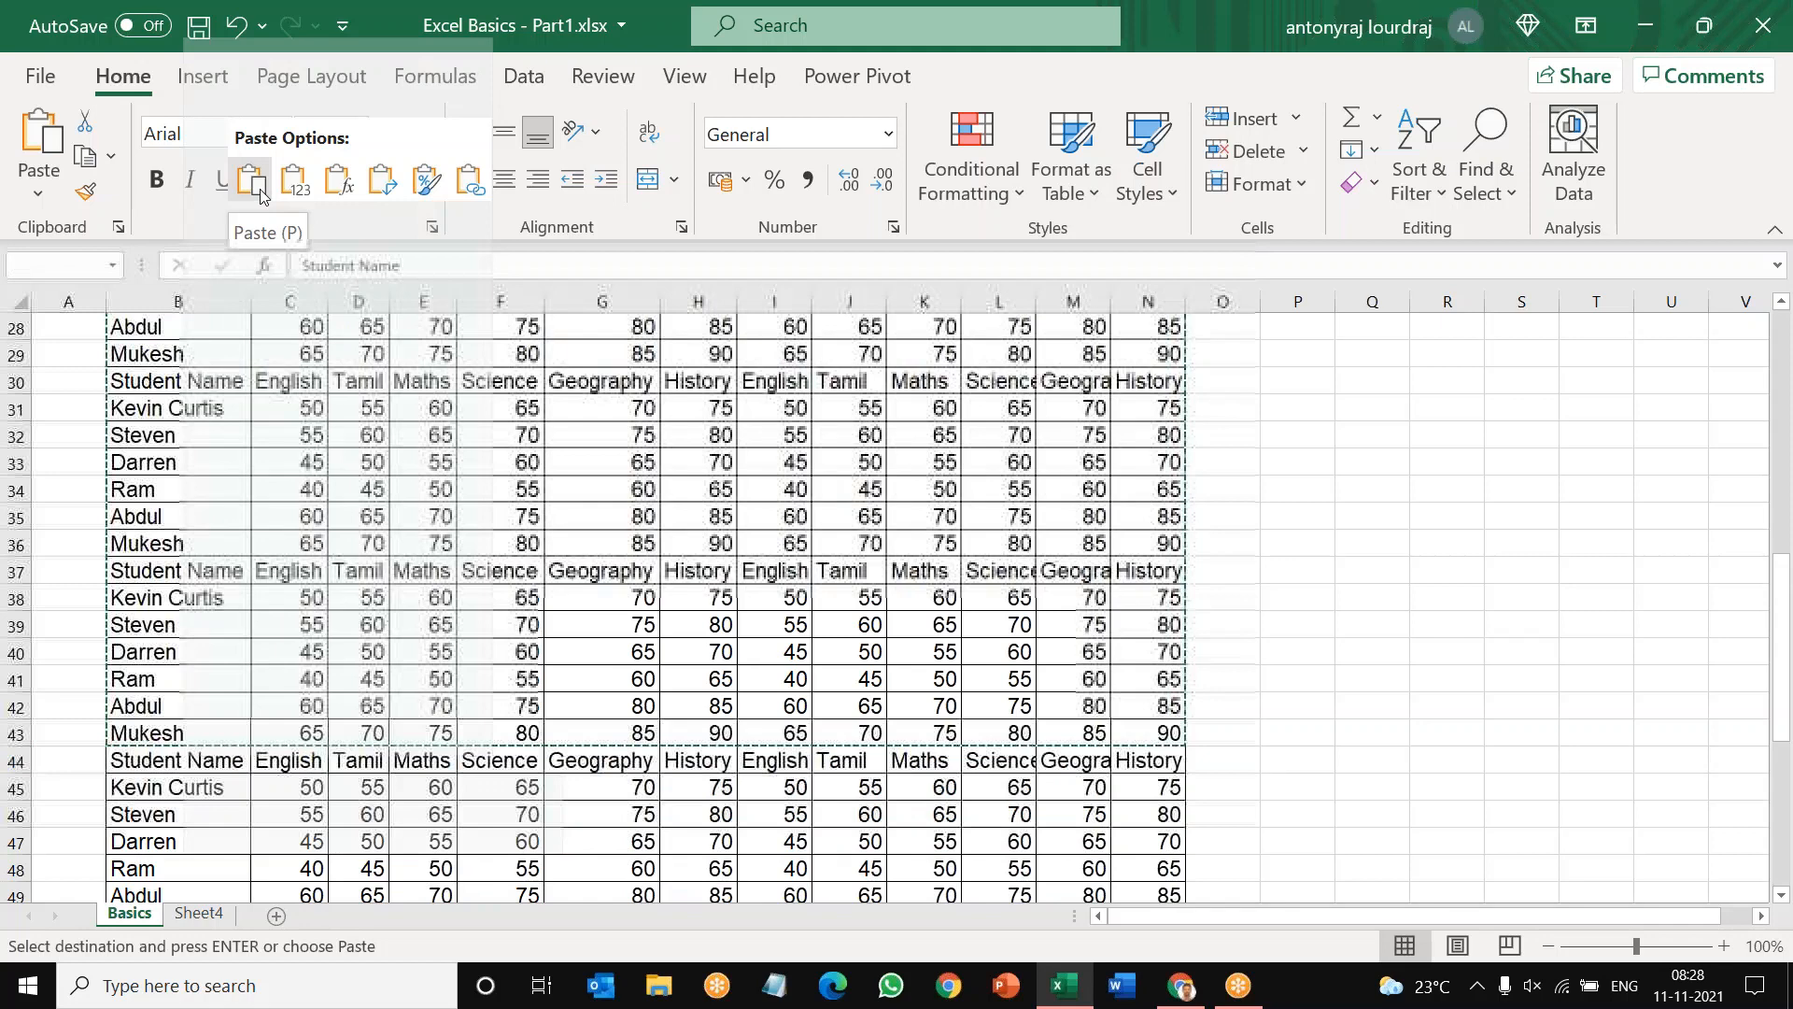
# Step: Replace the first two student names in cells B3 and B4 with A and B
pyautogui.scroll(6, 1201, 704)
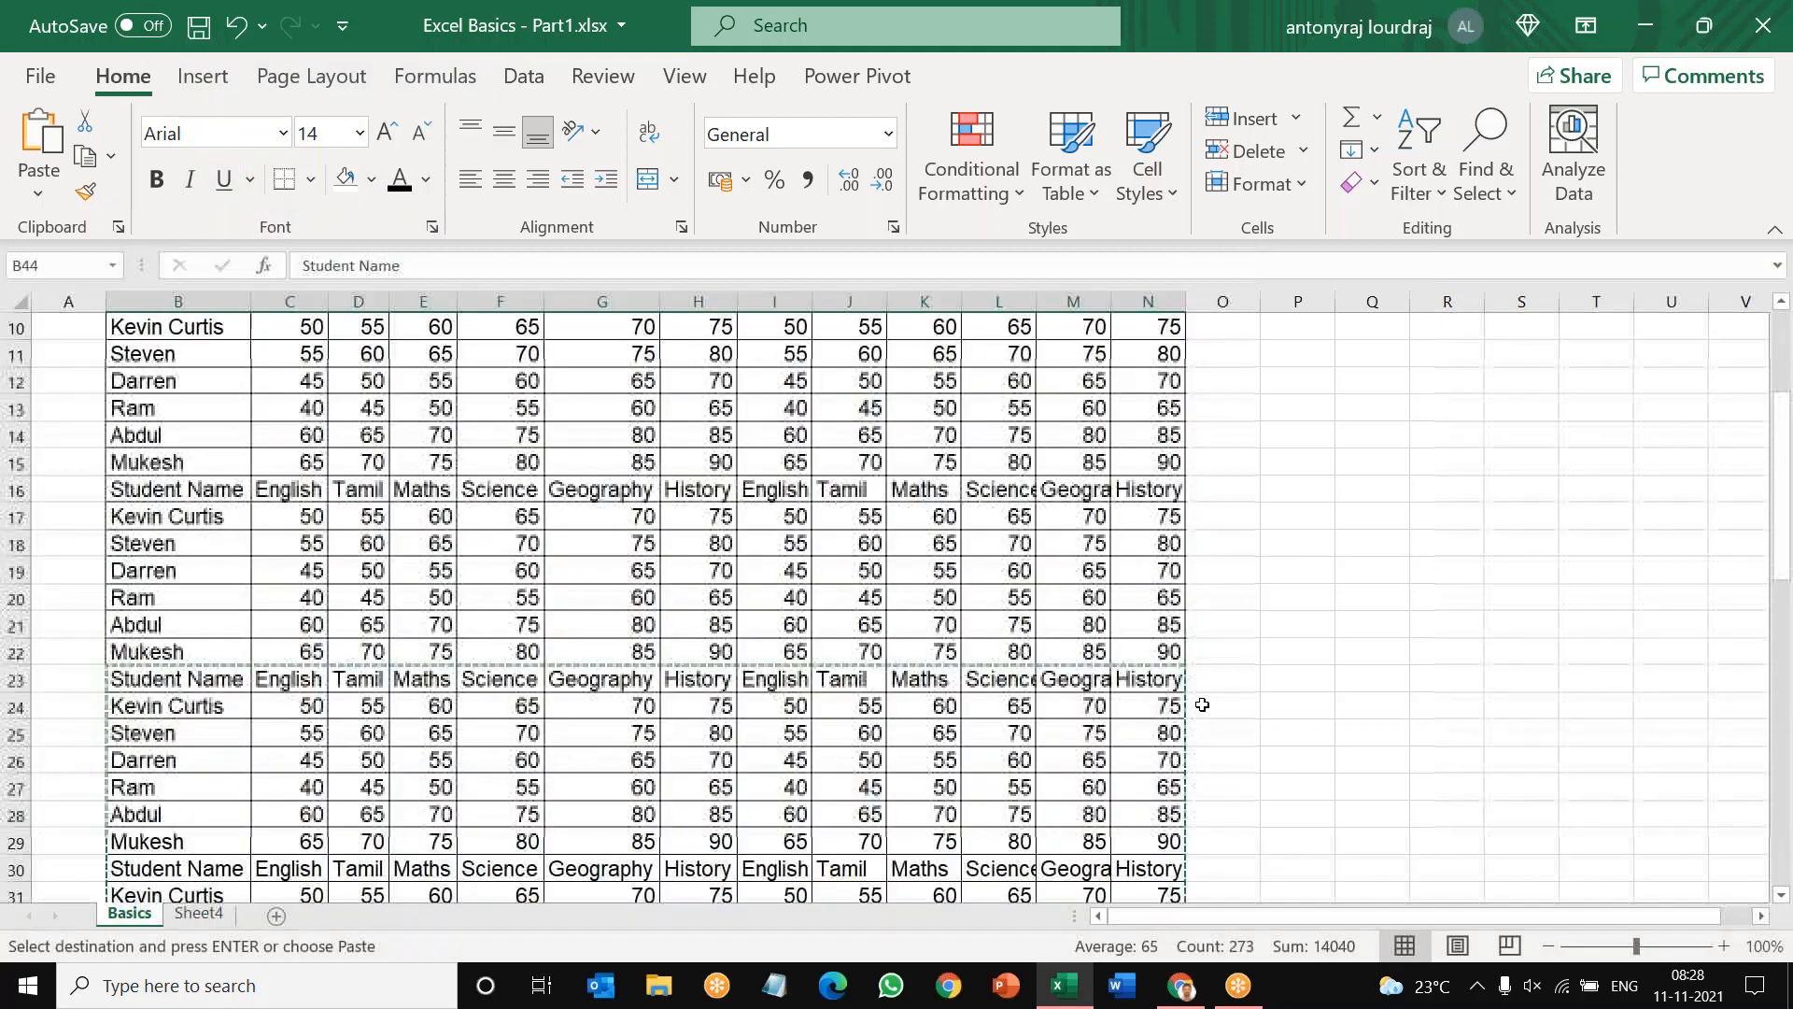
pyautogui.scroll(3, 1201, 704)
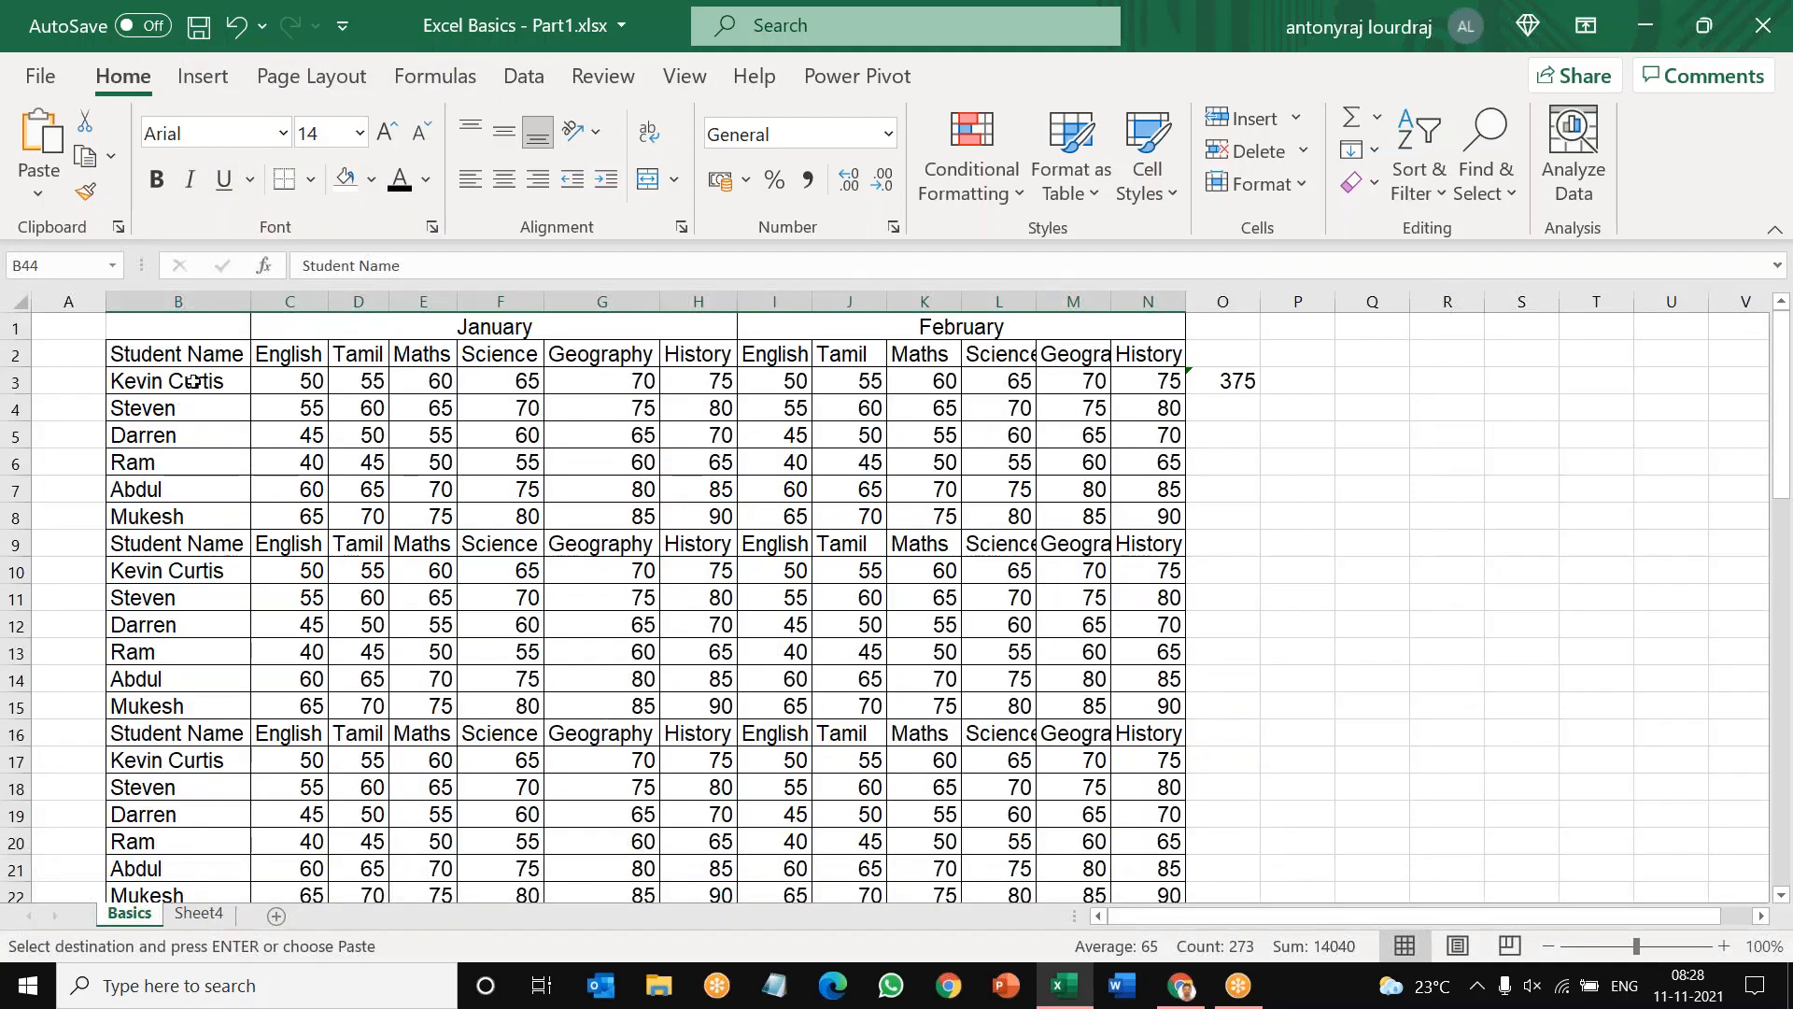
pyautogui.click(192, 381)
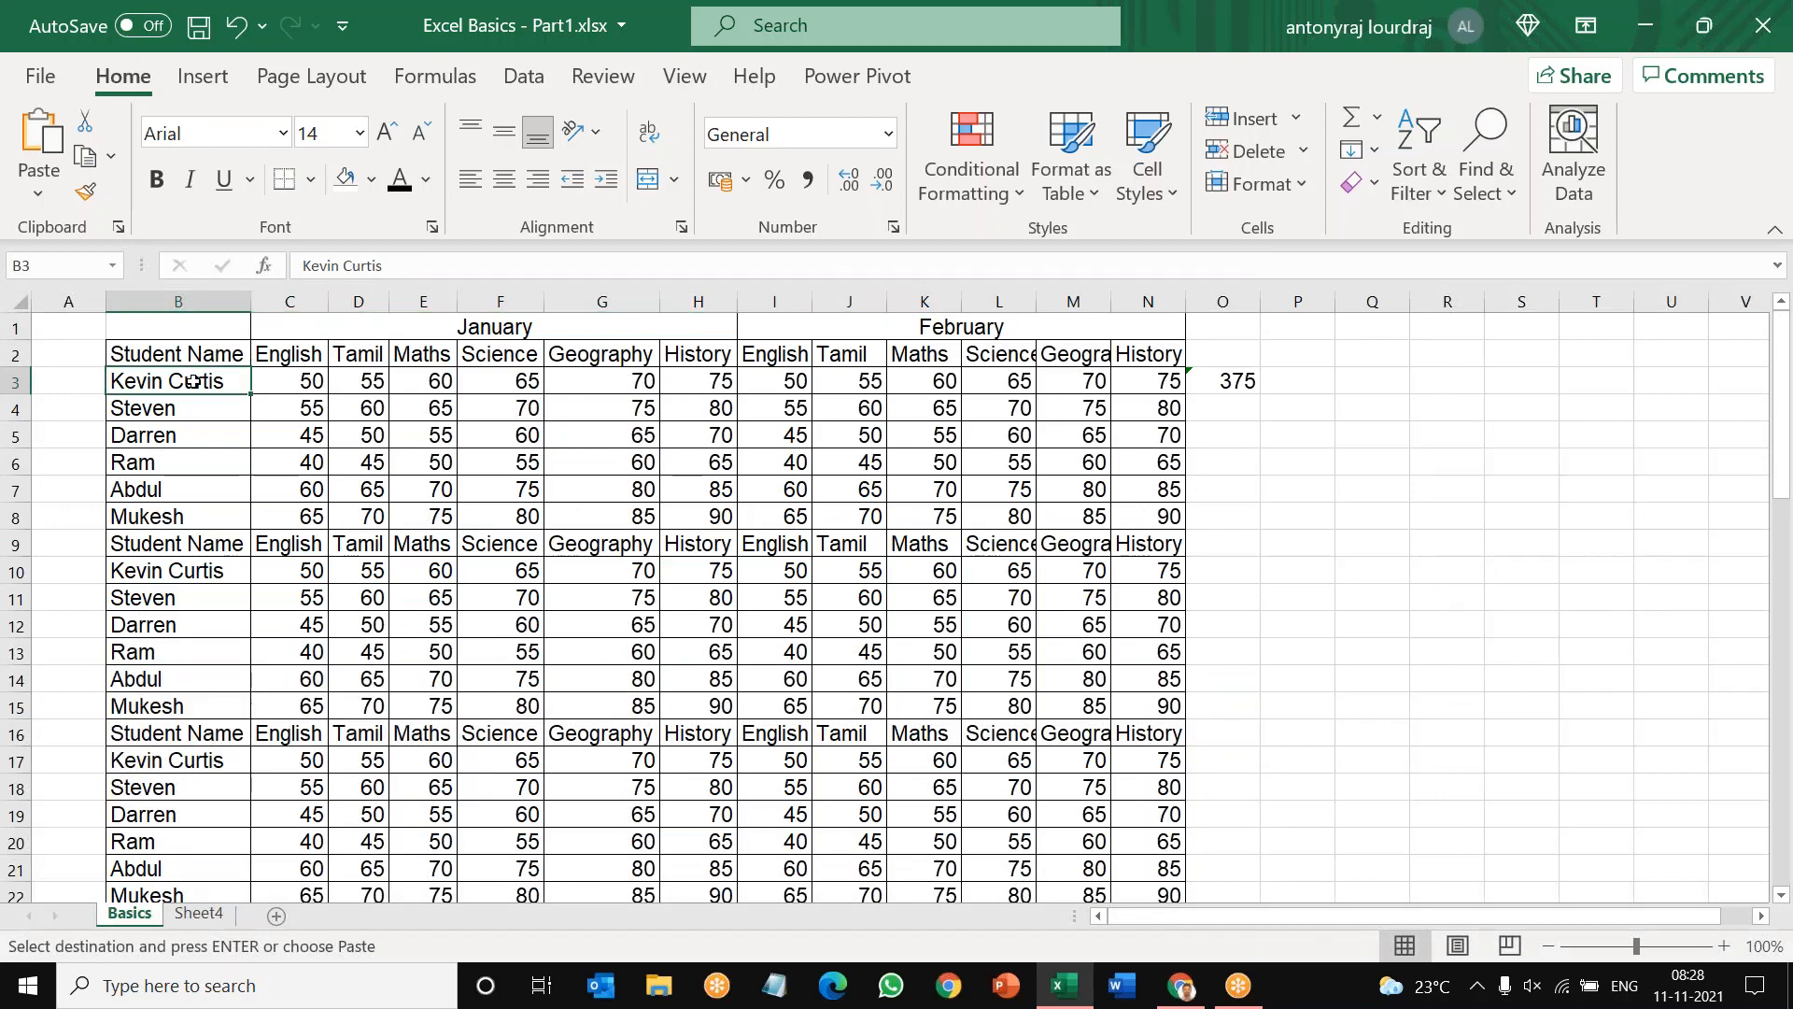
pyautogui.write('Abdul')
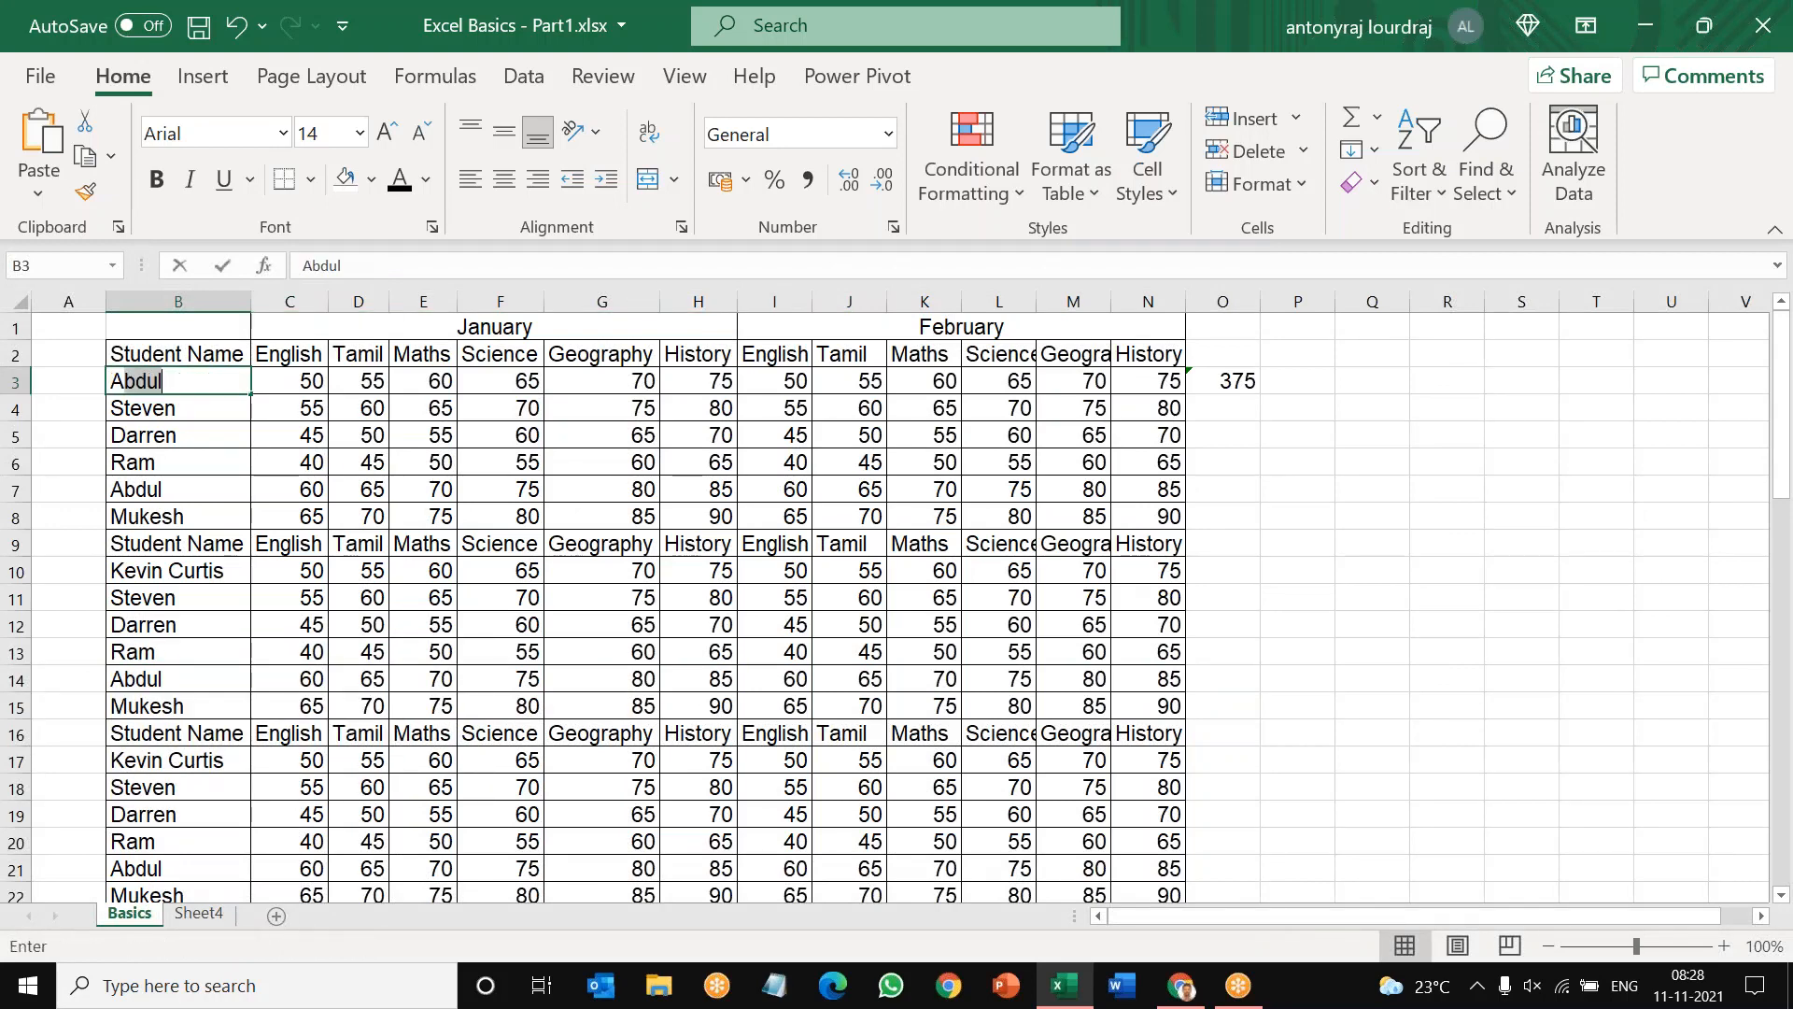
pyautogui.press('BackSpace')
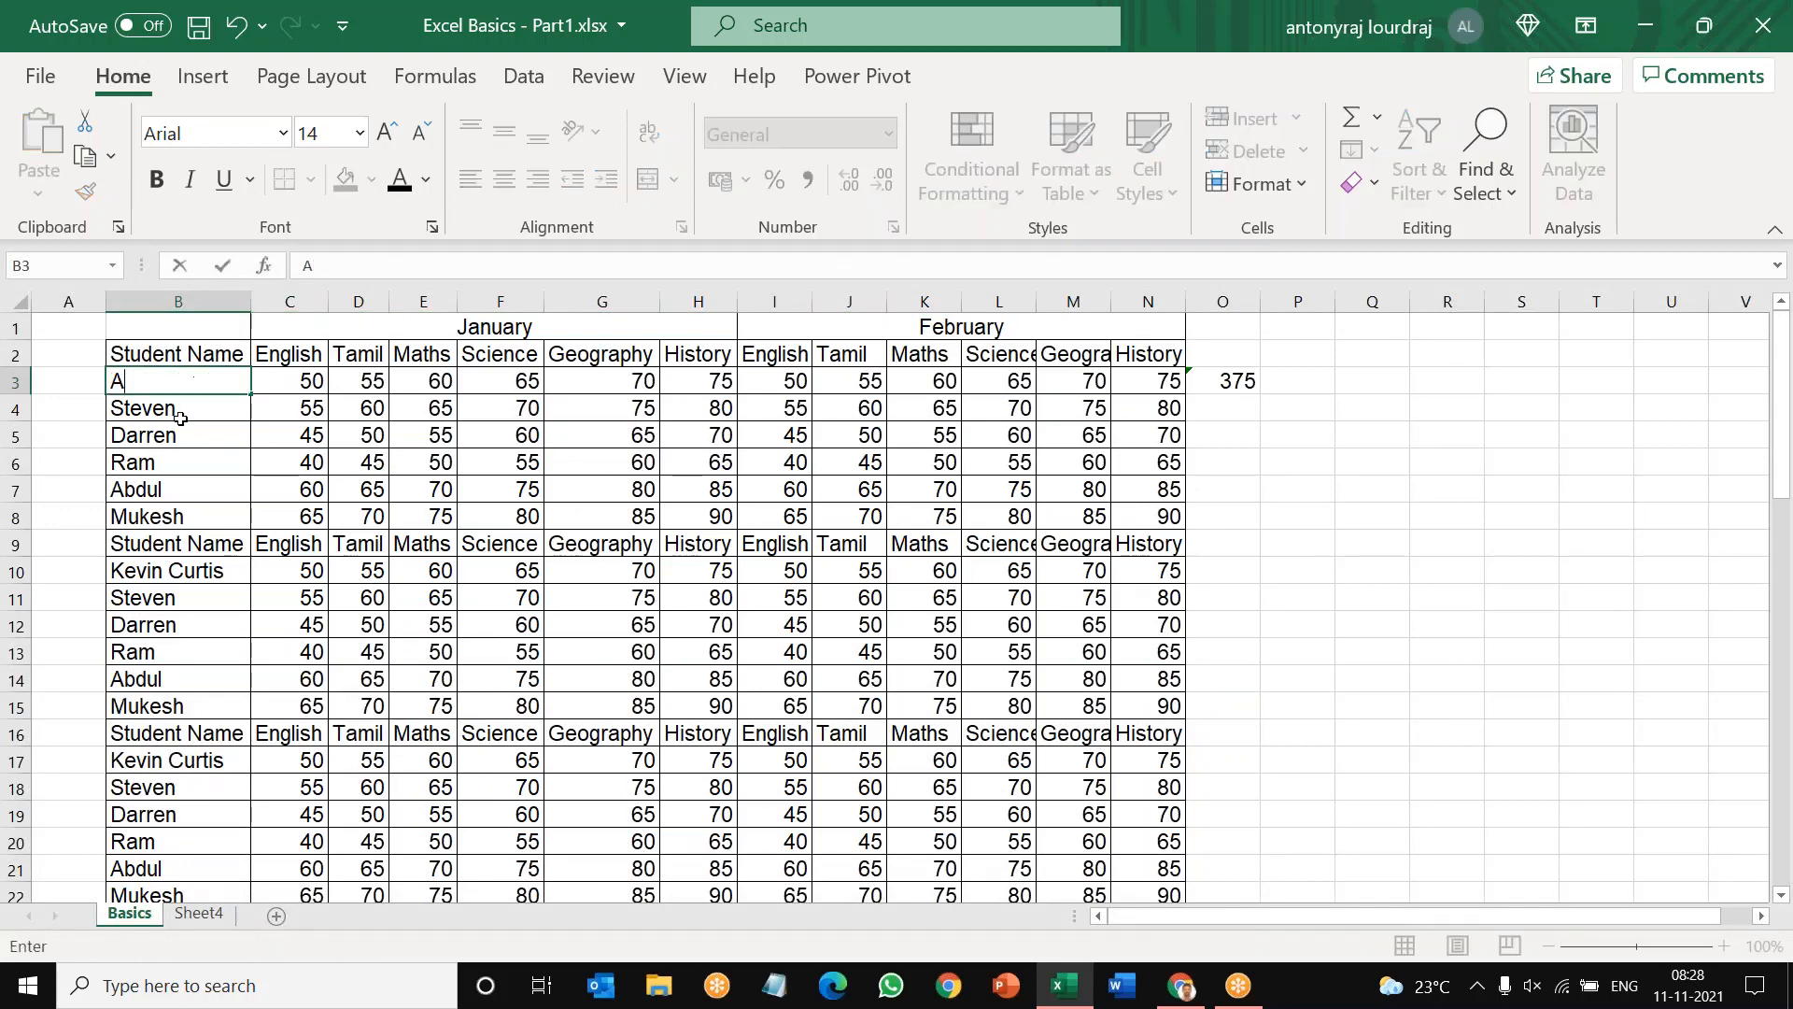
pyautogui.click(169, 411)
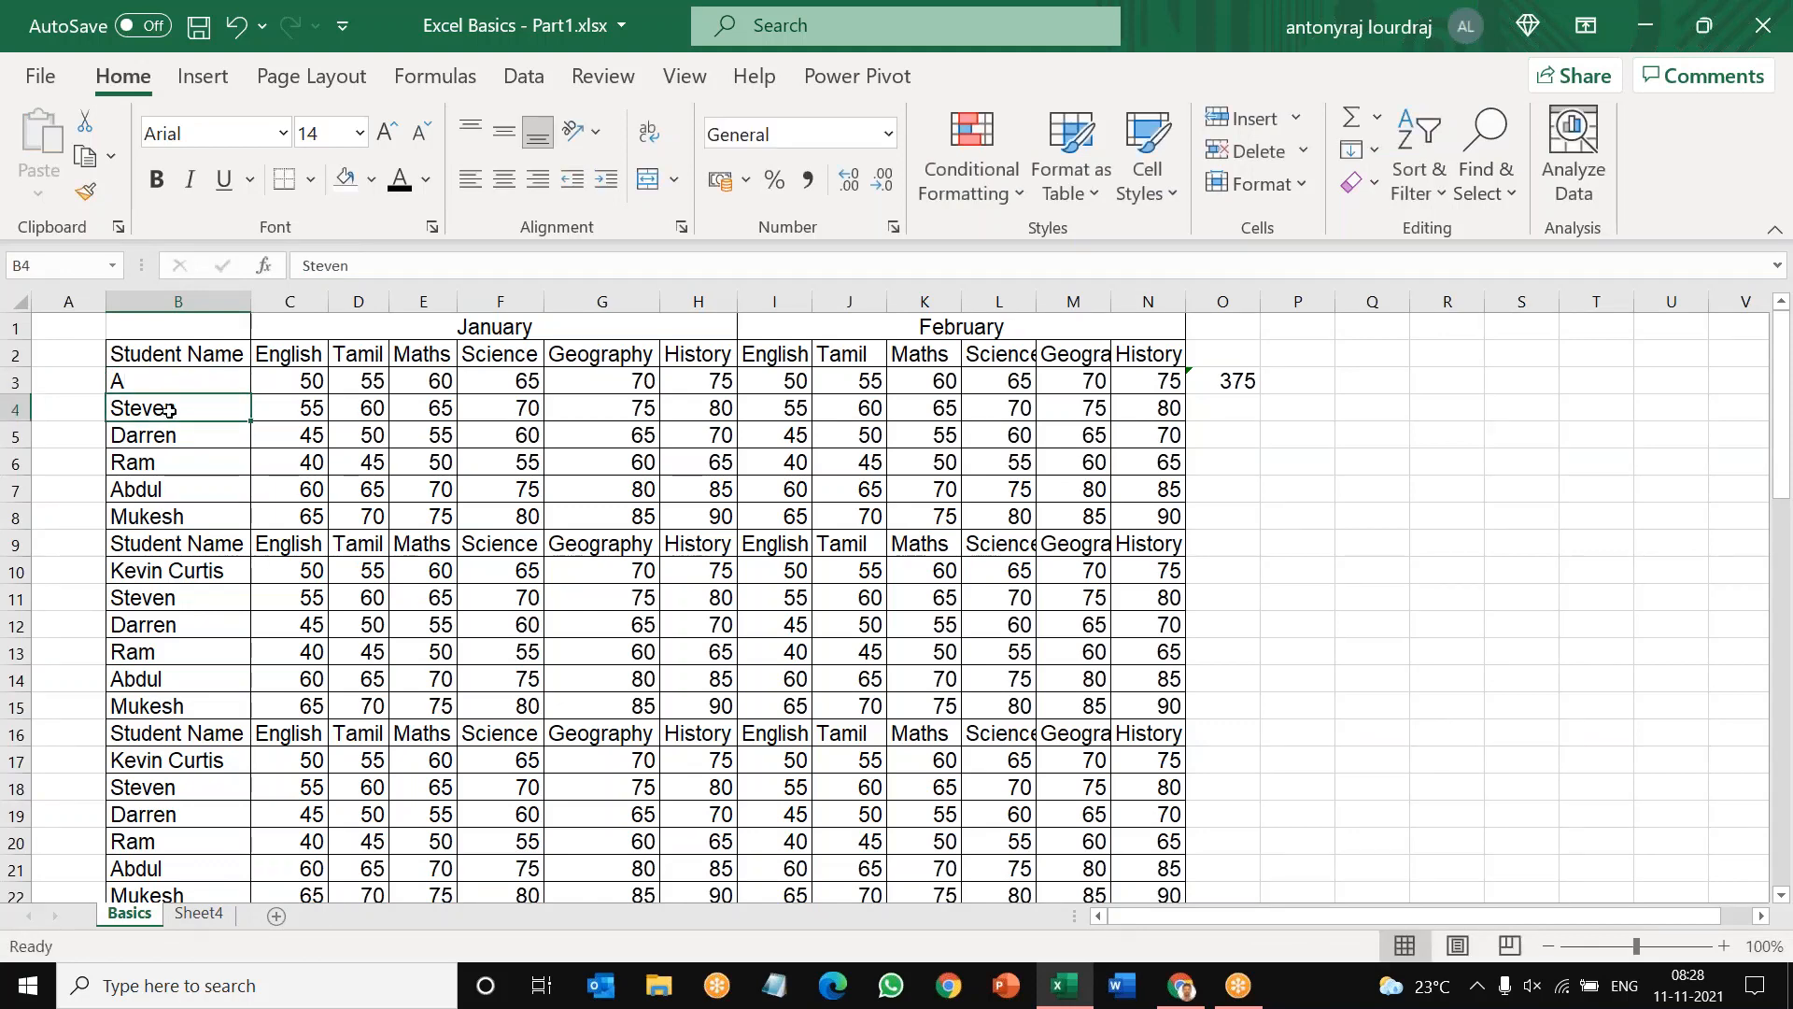
pyautogui.write('B')
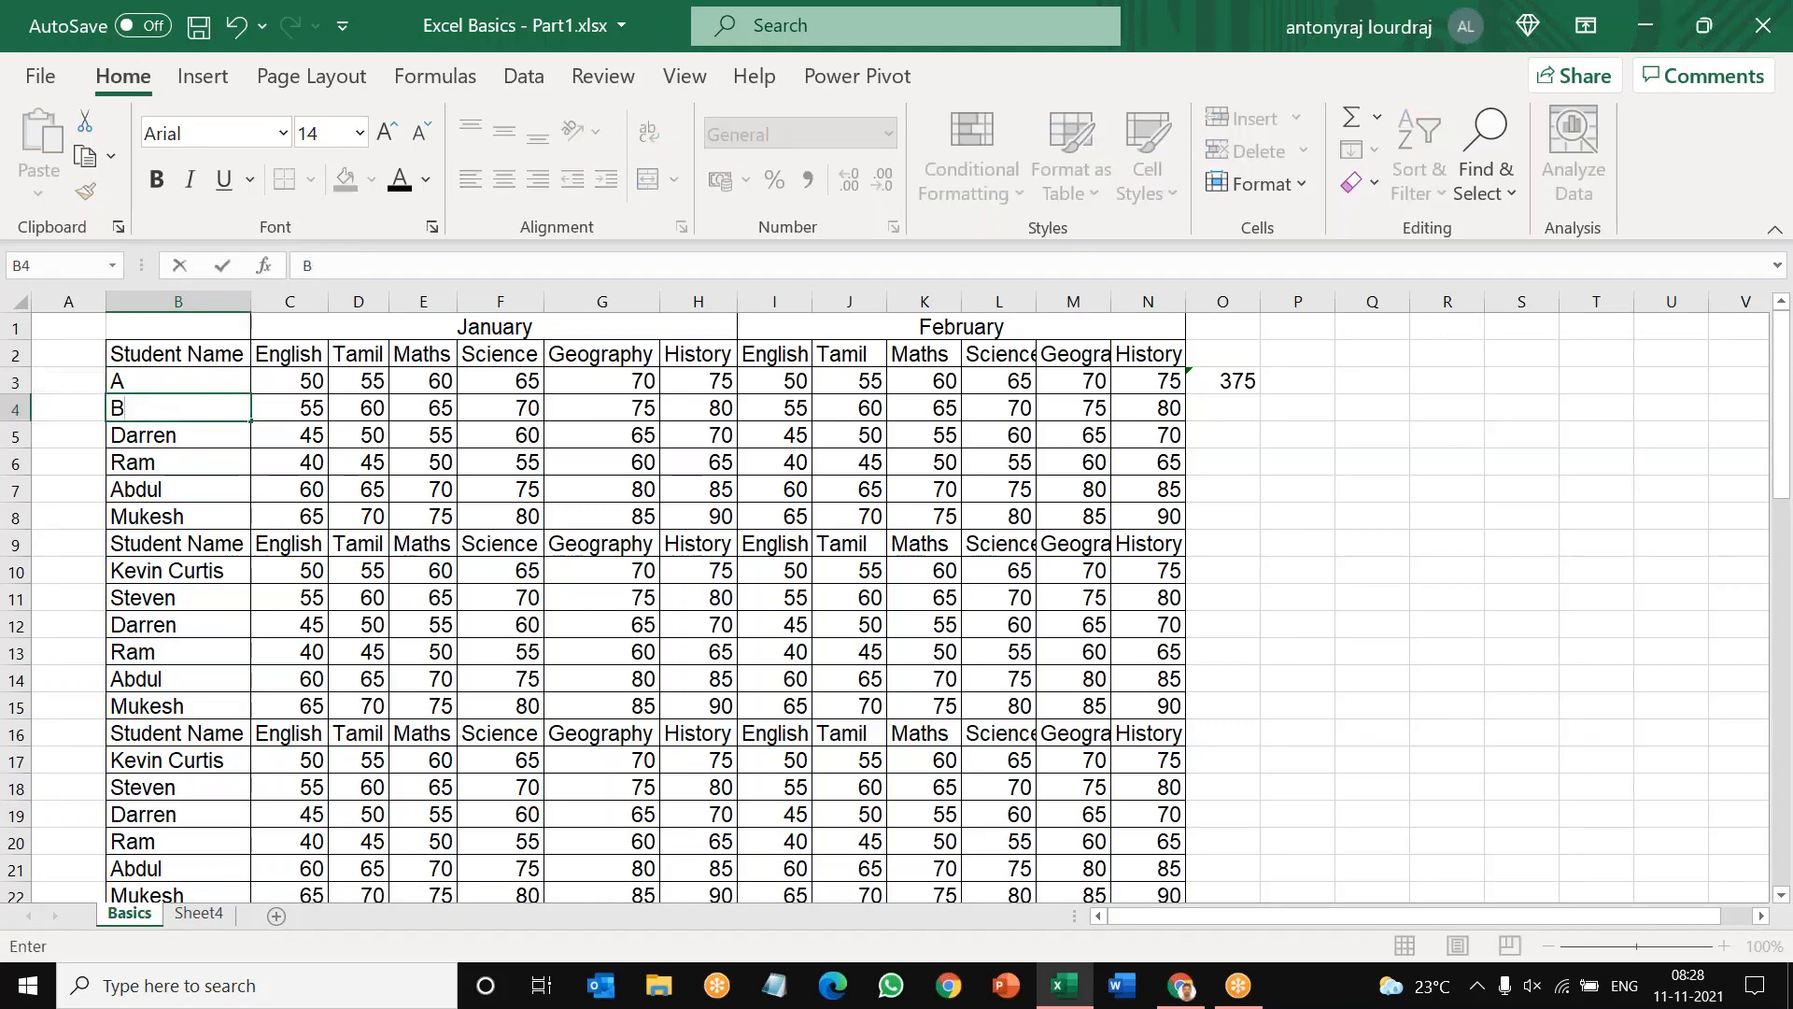
pyautogui.click(14, 596)
# Step: AutoFit the widths of all columns in the sheet to their contents
pyautogui.click(183, 543)
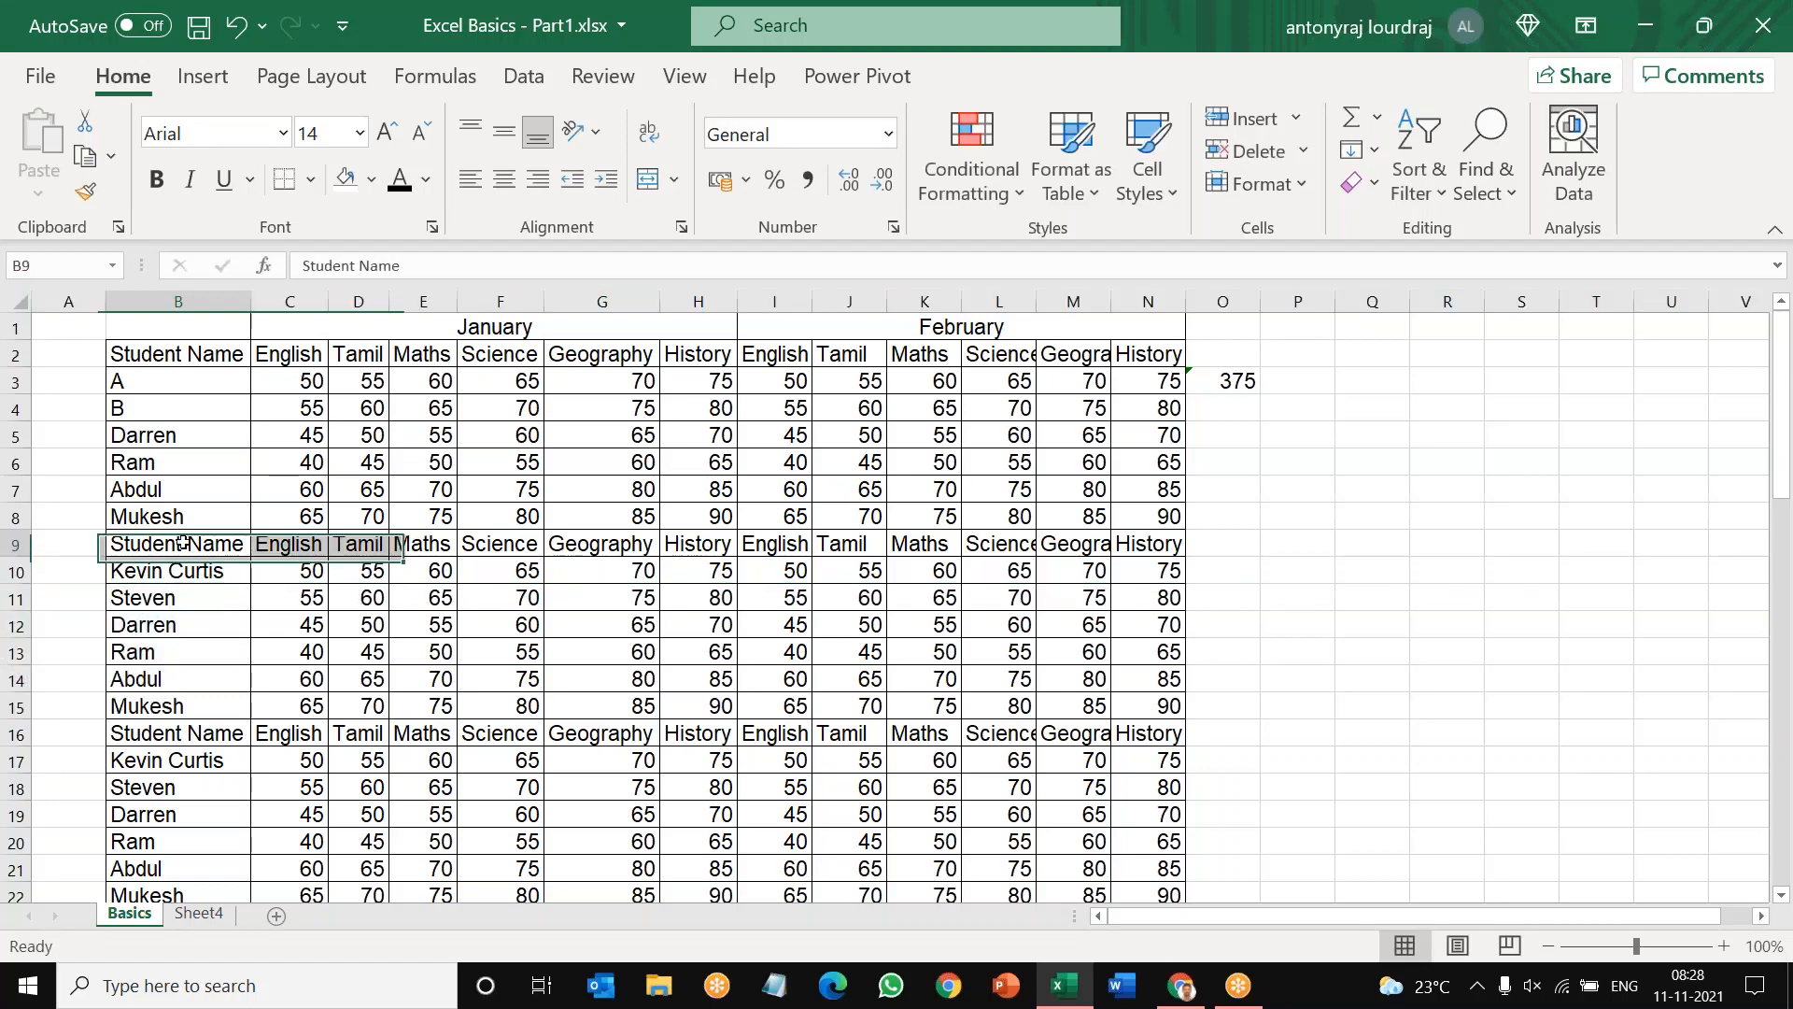
pyautogui.moveTo(163, 359); pyautogui.dragTo(1089, 355)
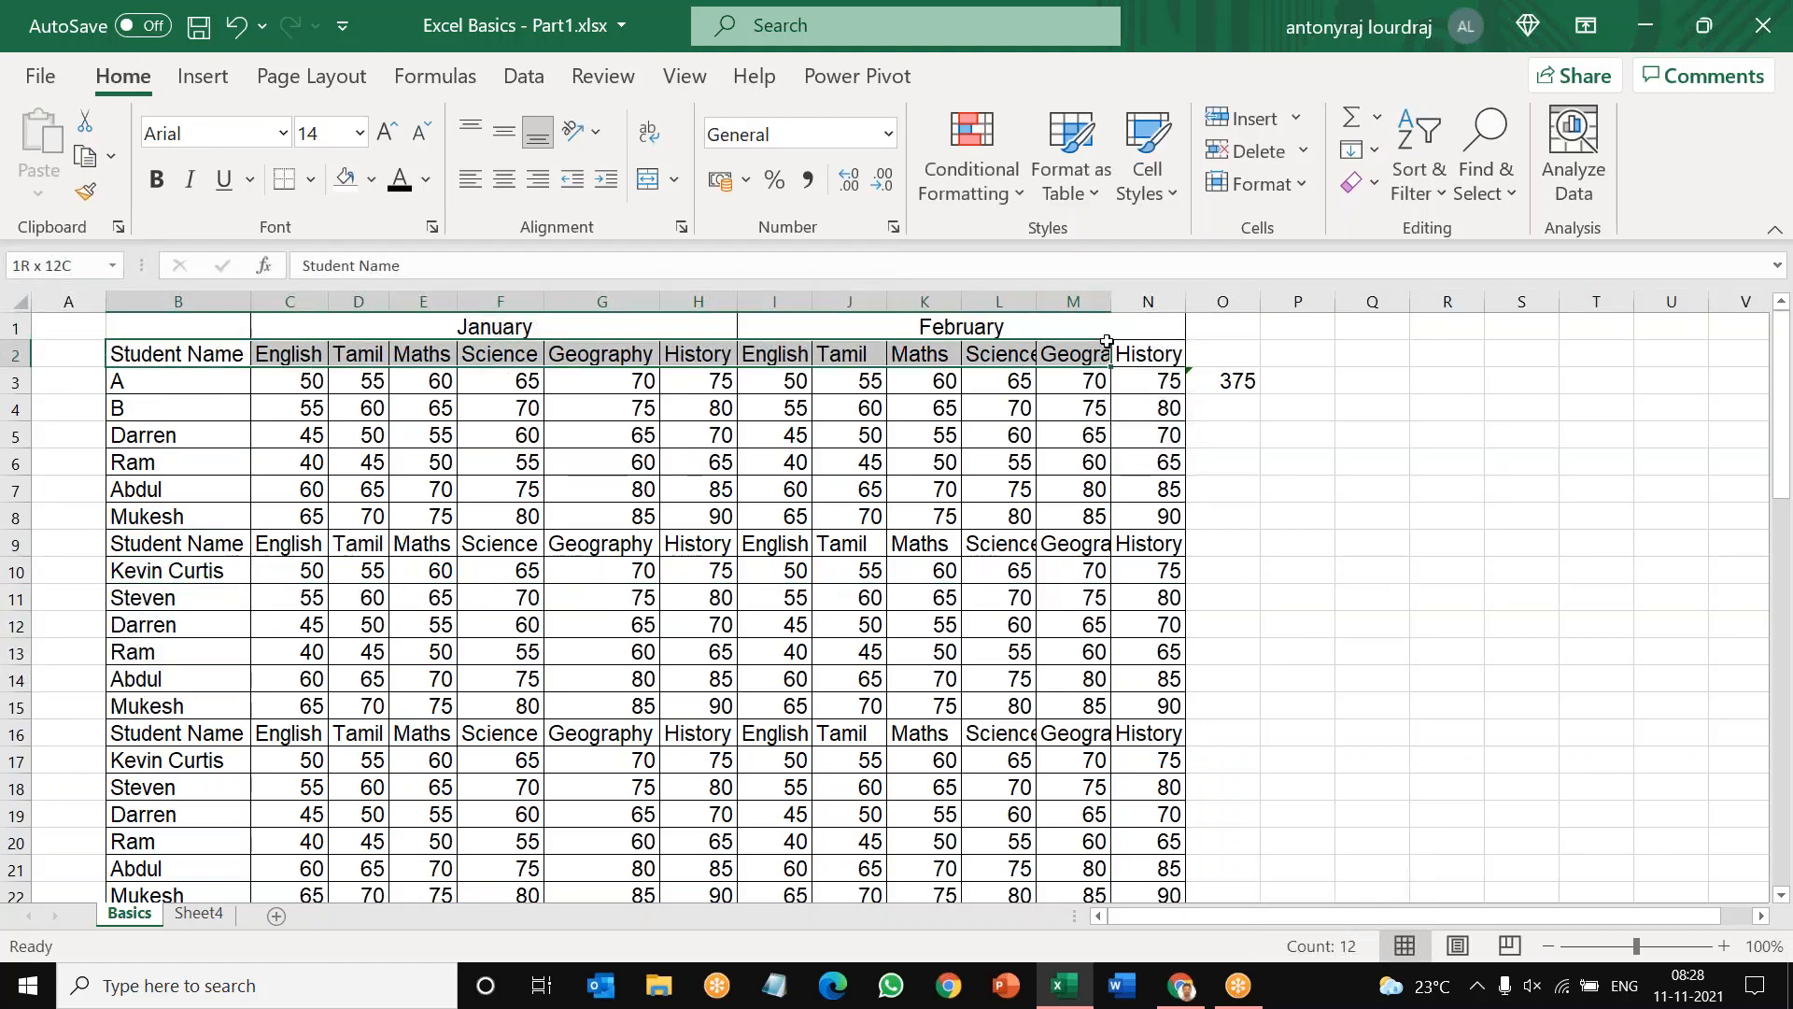
pyautogui.click(9, 299)
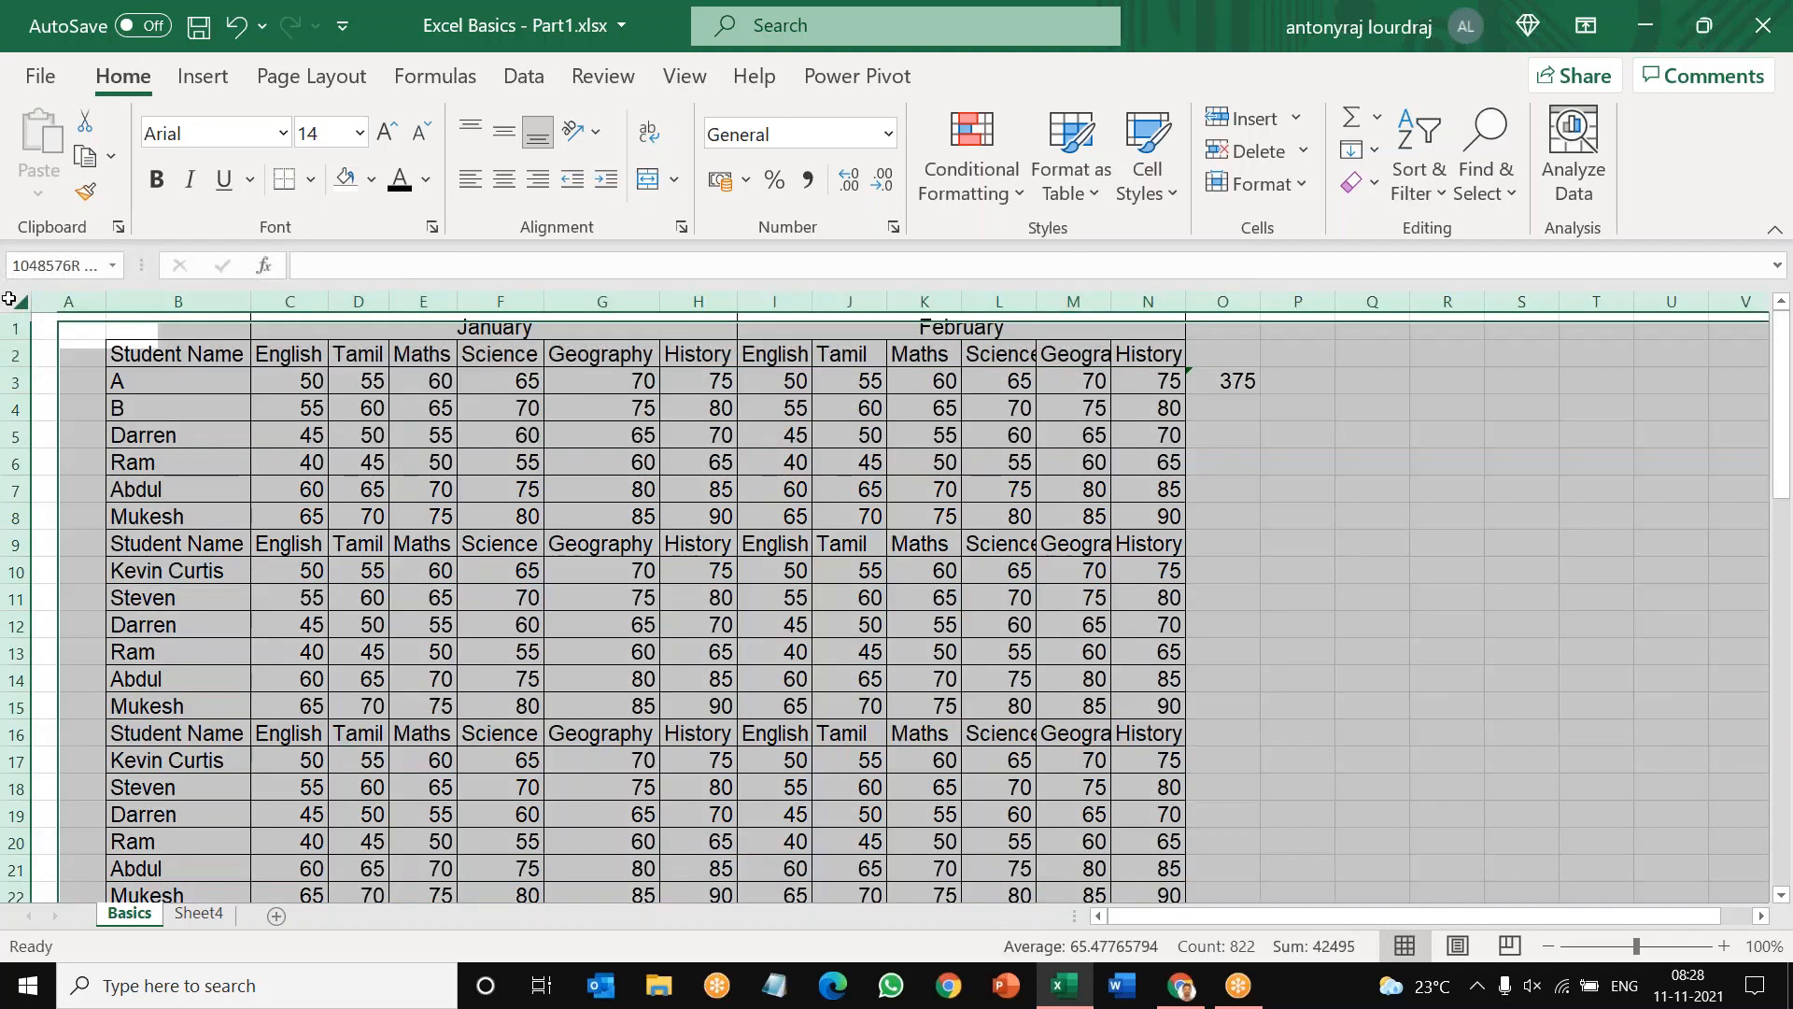
pyautogui.doubleClick(251, 295)
pyautogui.click(341, 708)
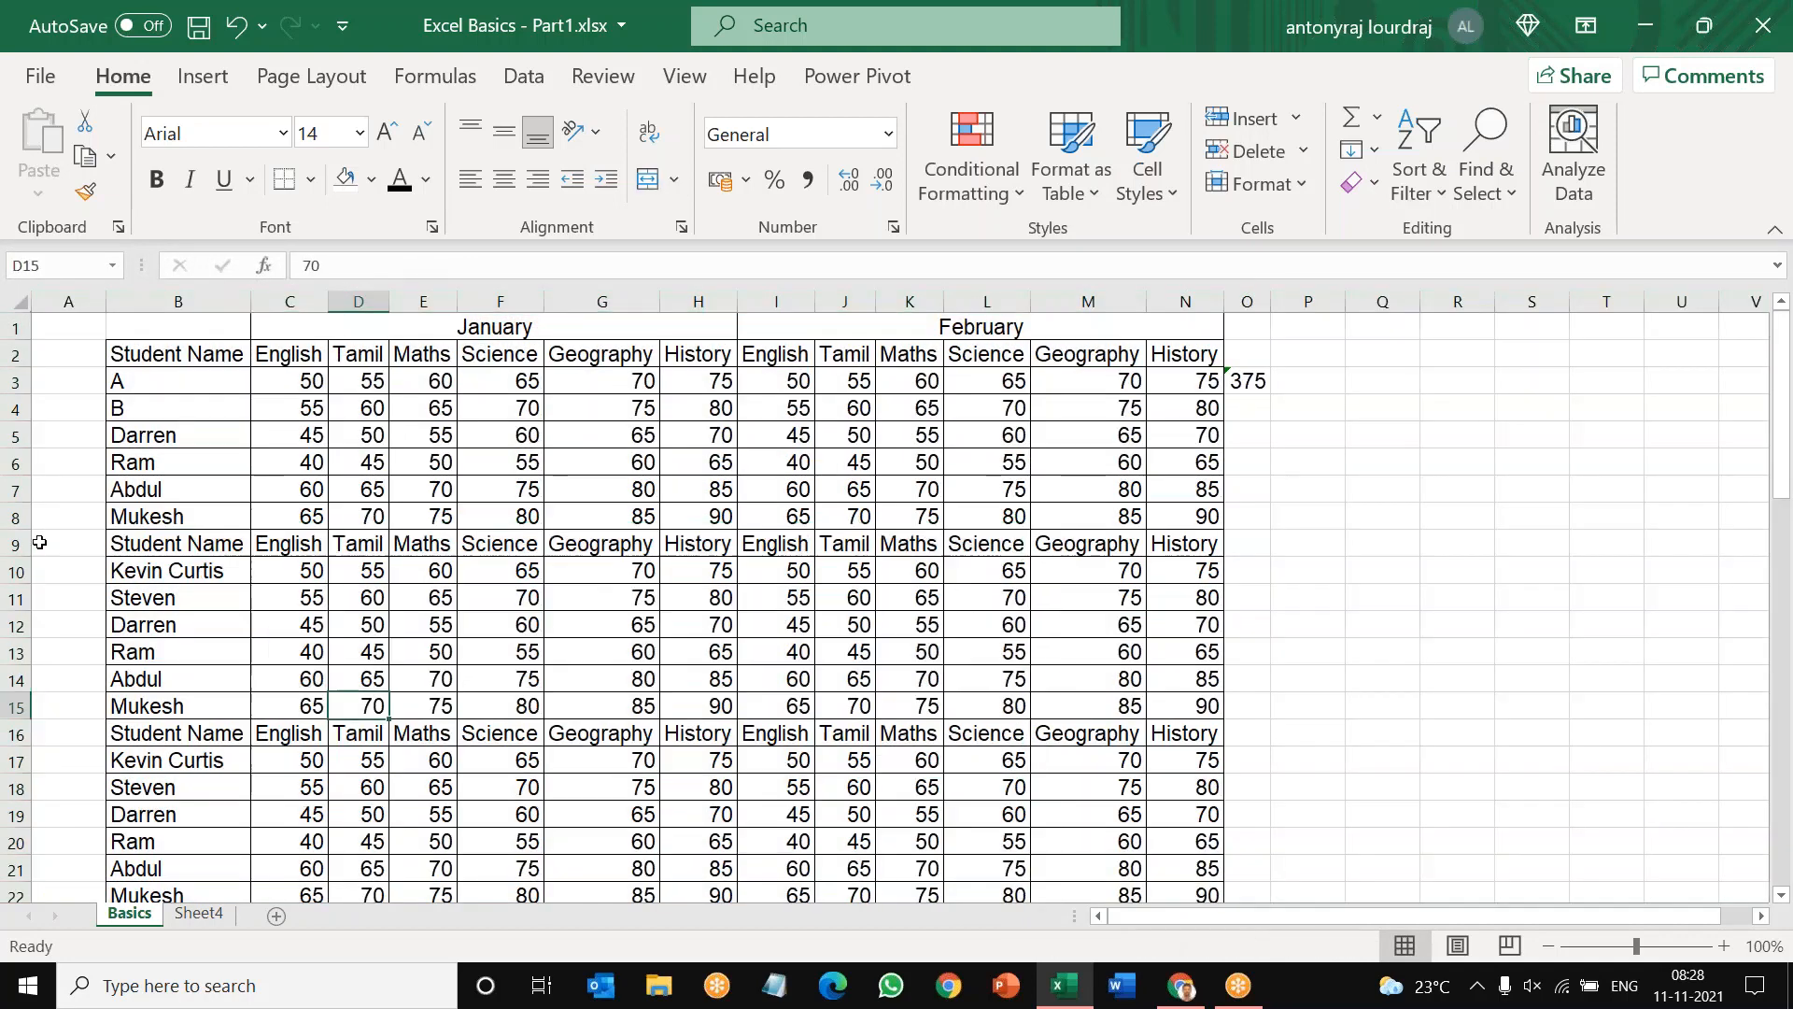
# Step: Delete the repeated header row at row 9 and the next repeated header row at row 15
pyautogui.click(16, 543)
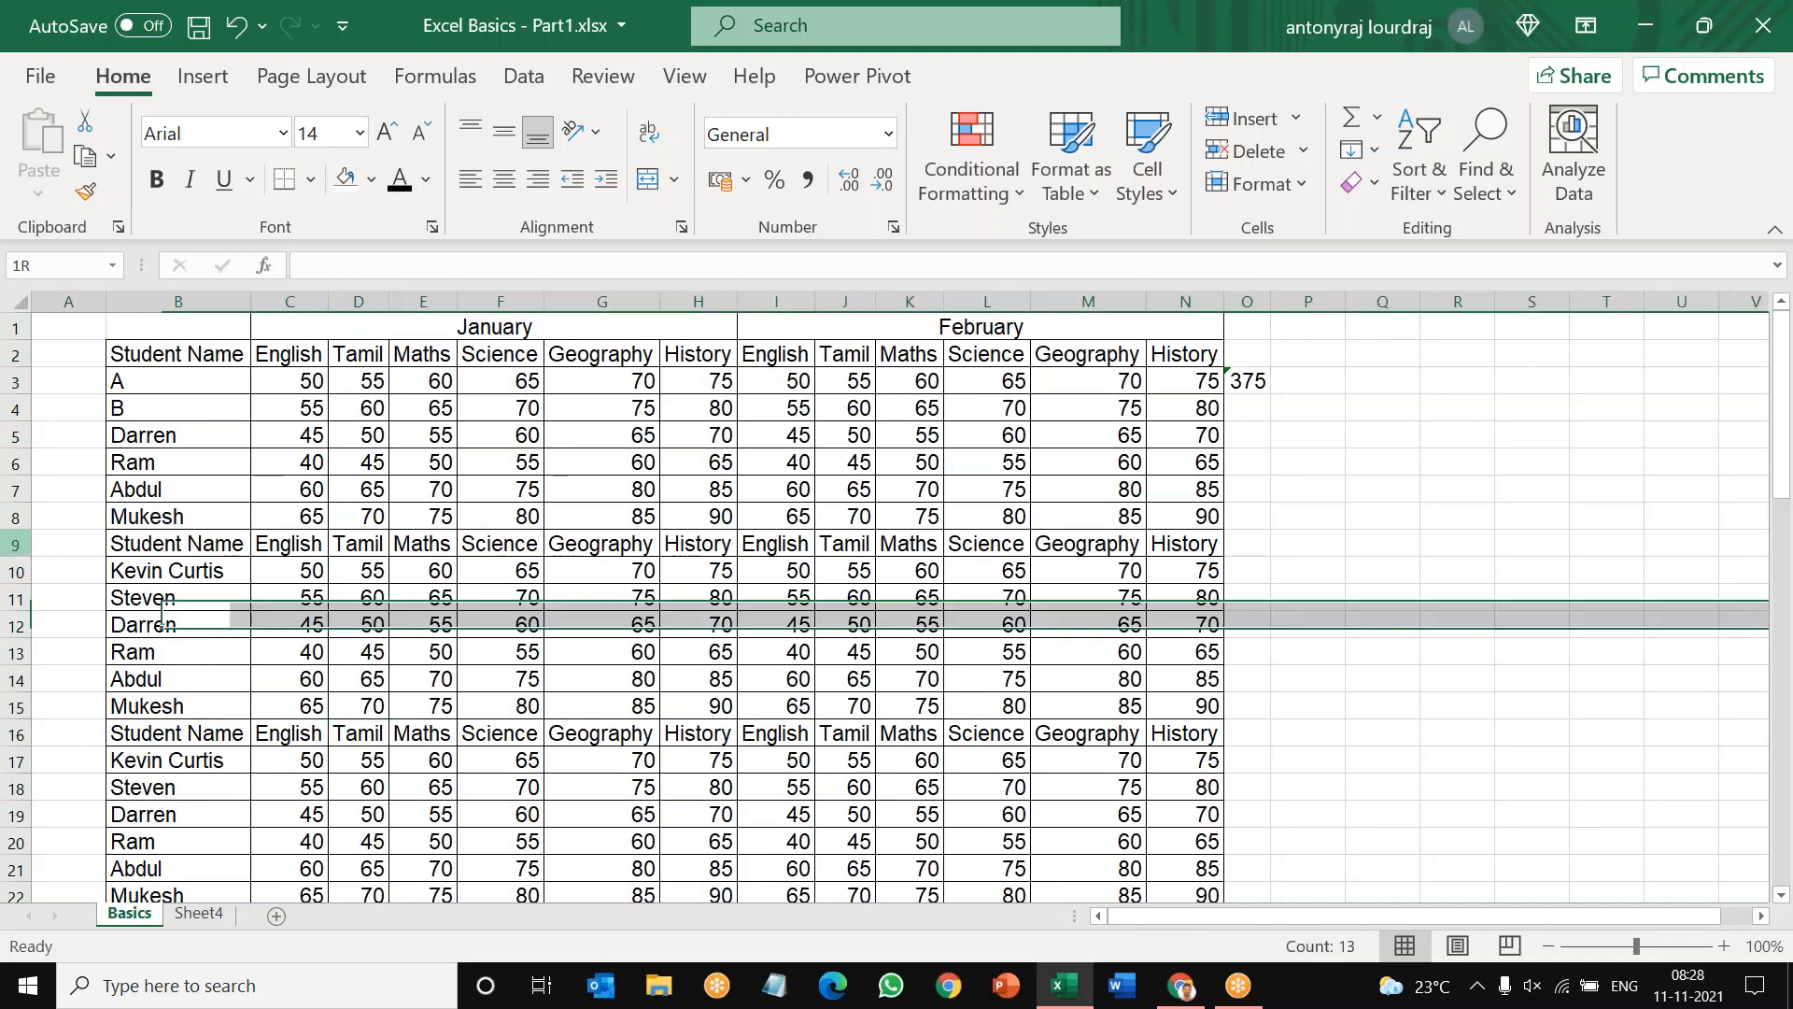
pyautogui.click(62, 591)
pyautogui.click(16, 544)
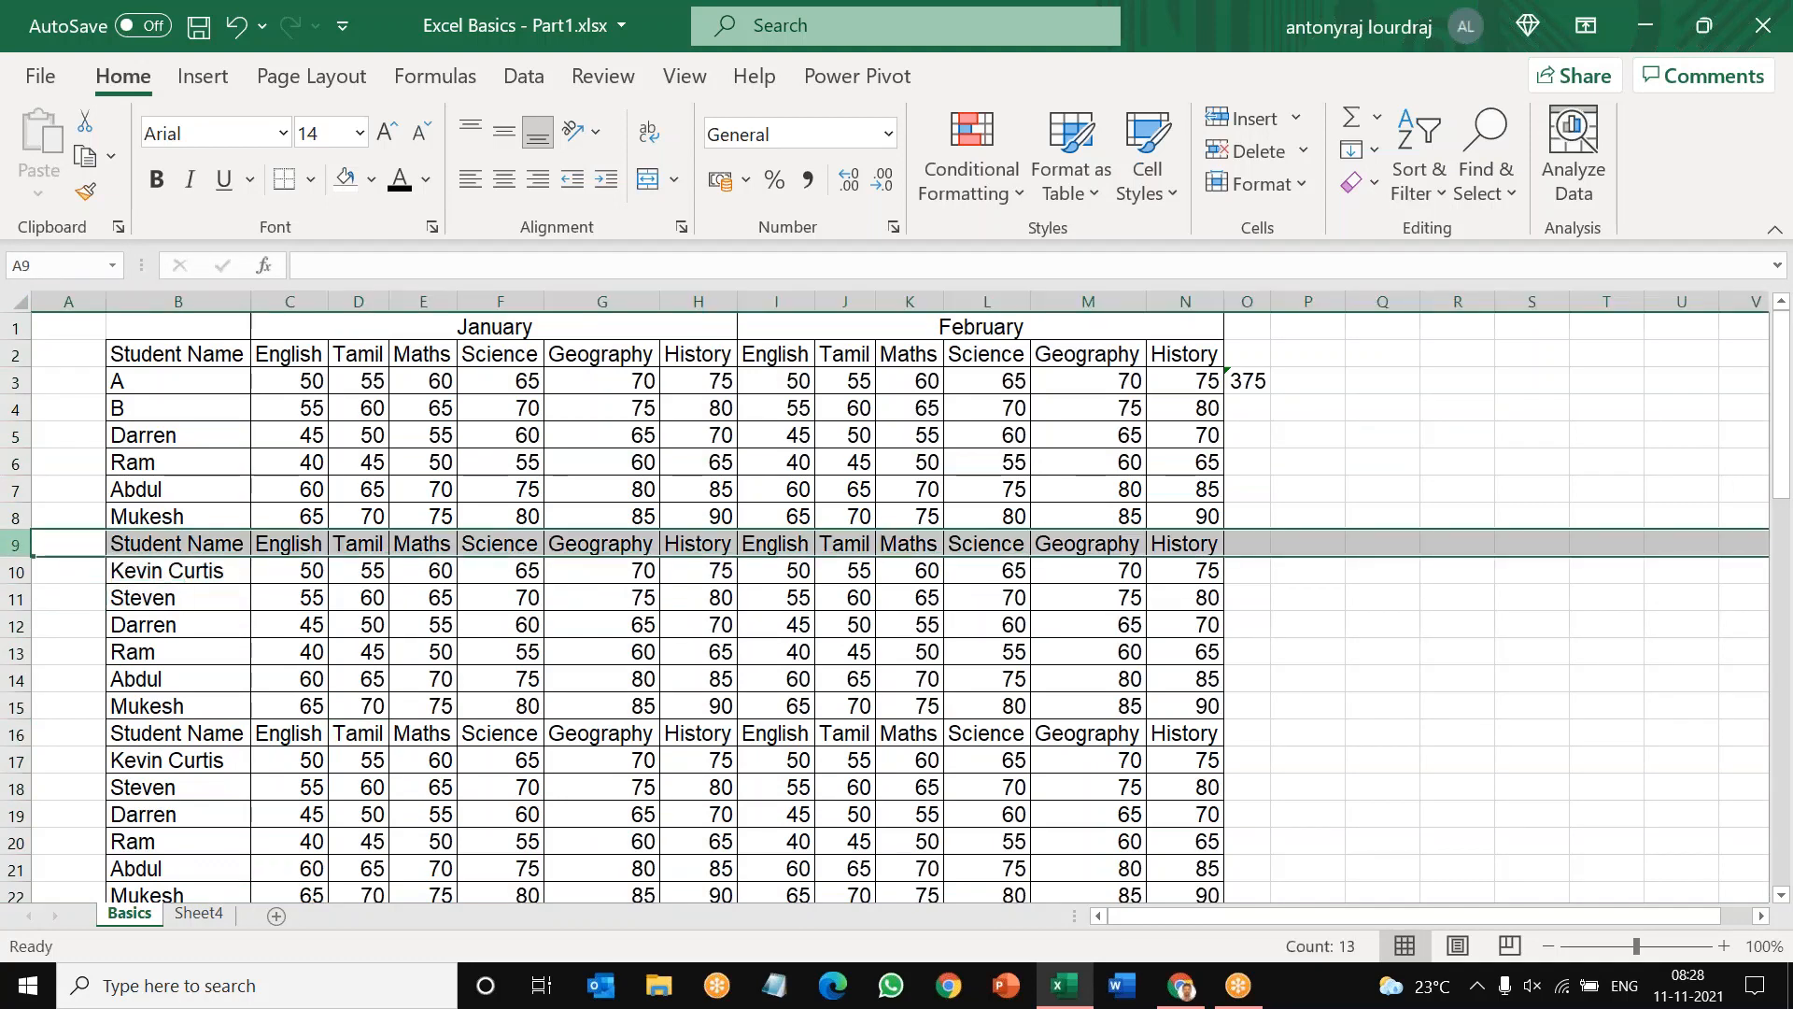
pyautogui.rightClick(82, 542)
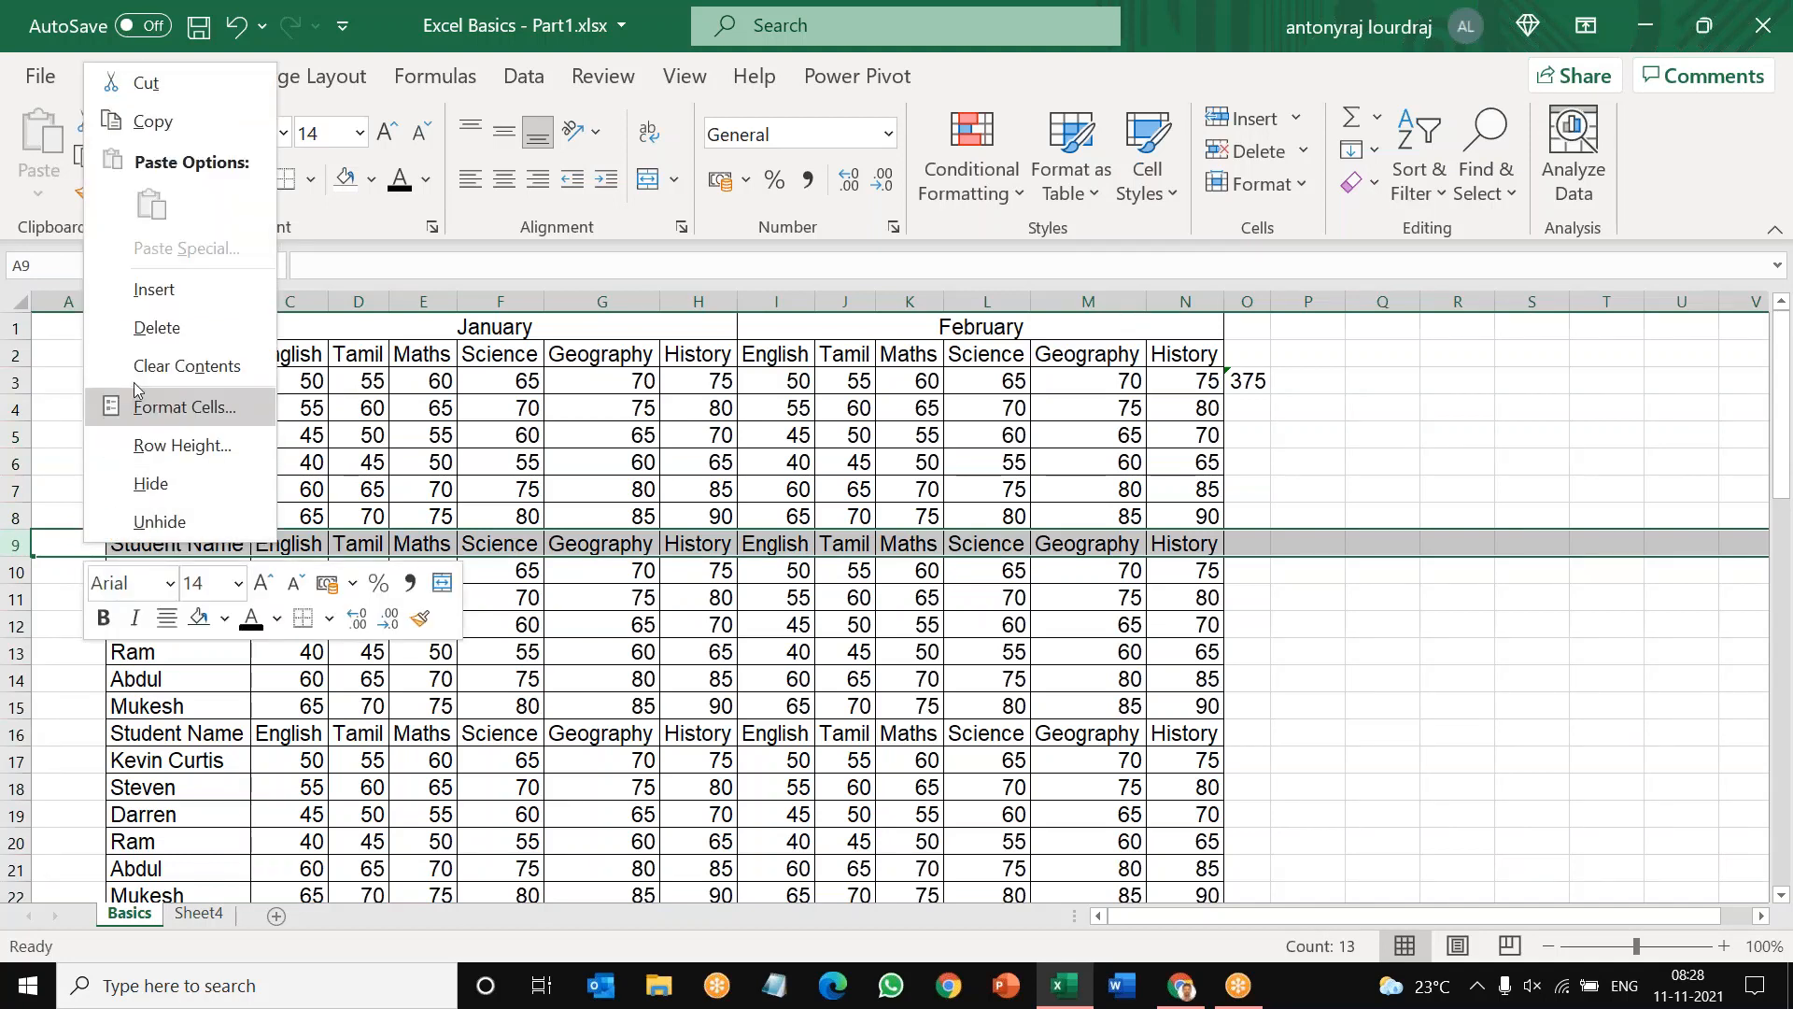
pyautogui.click(146, 329)
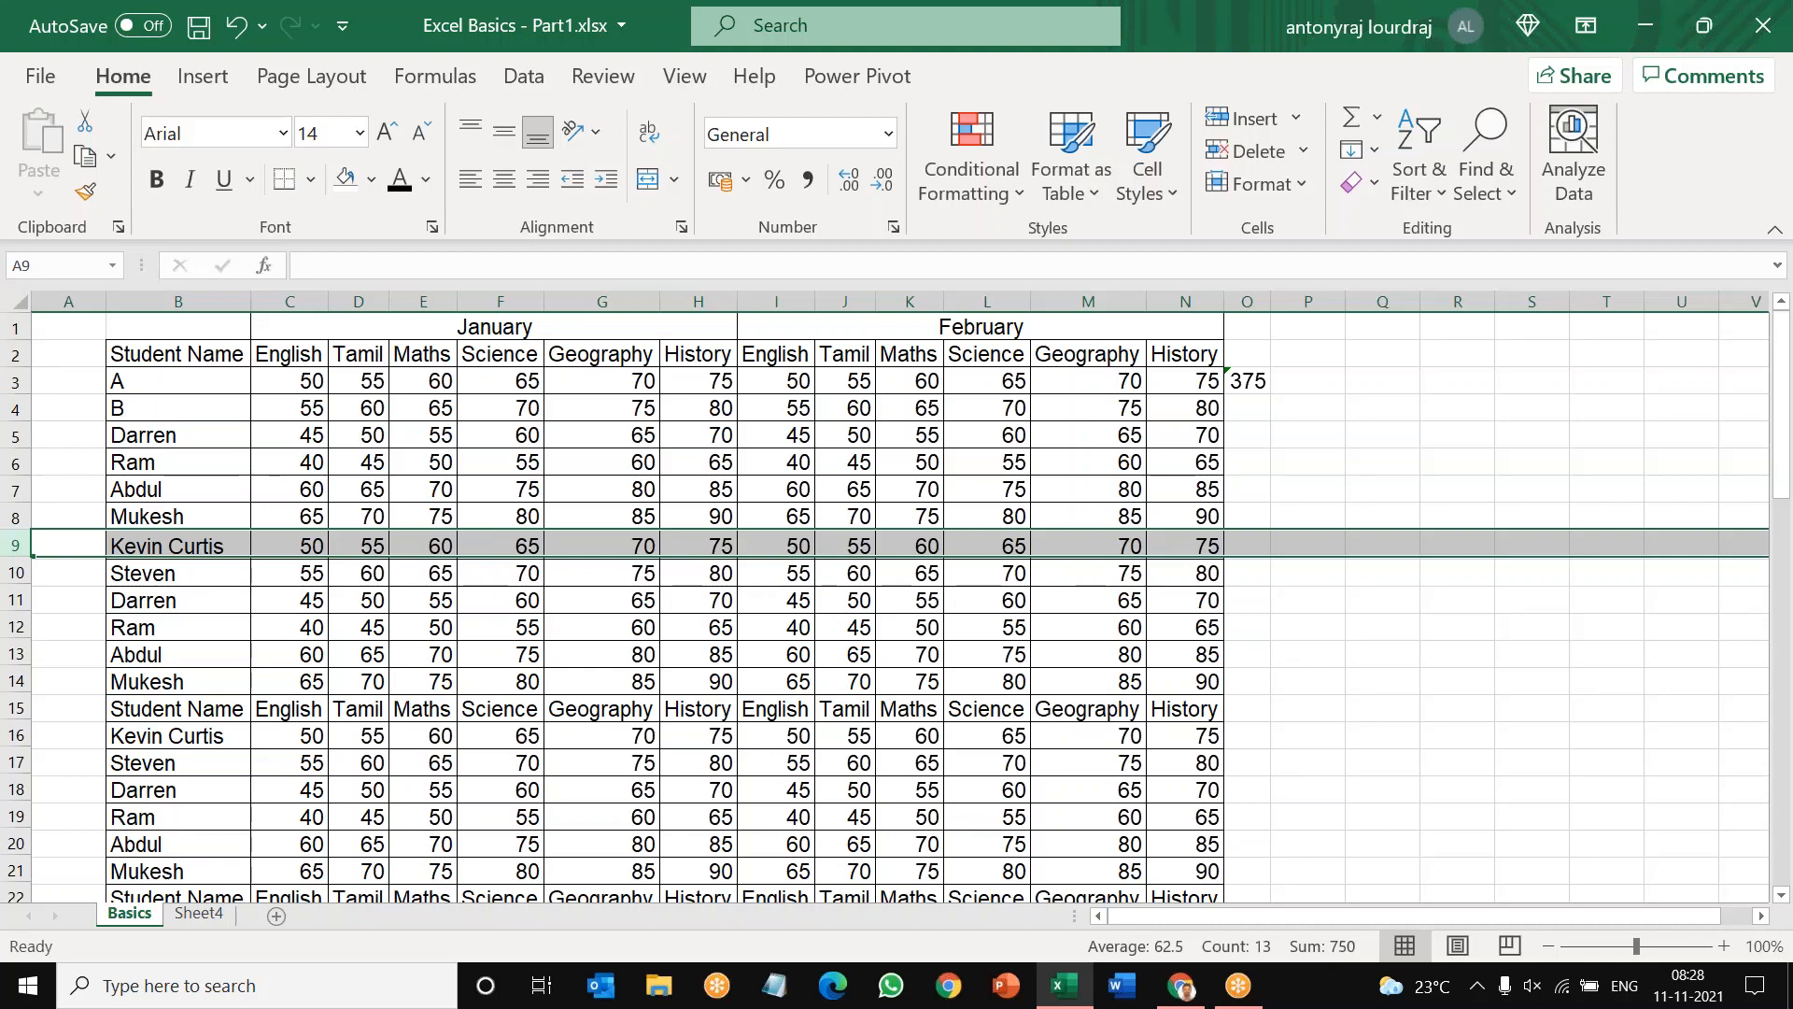
pyautogui.click(16, 707)
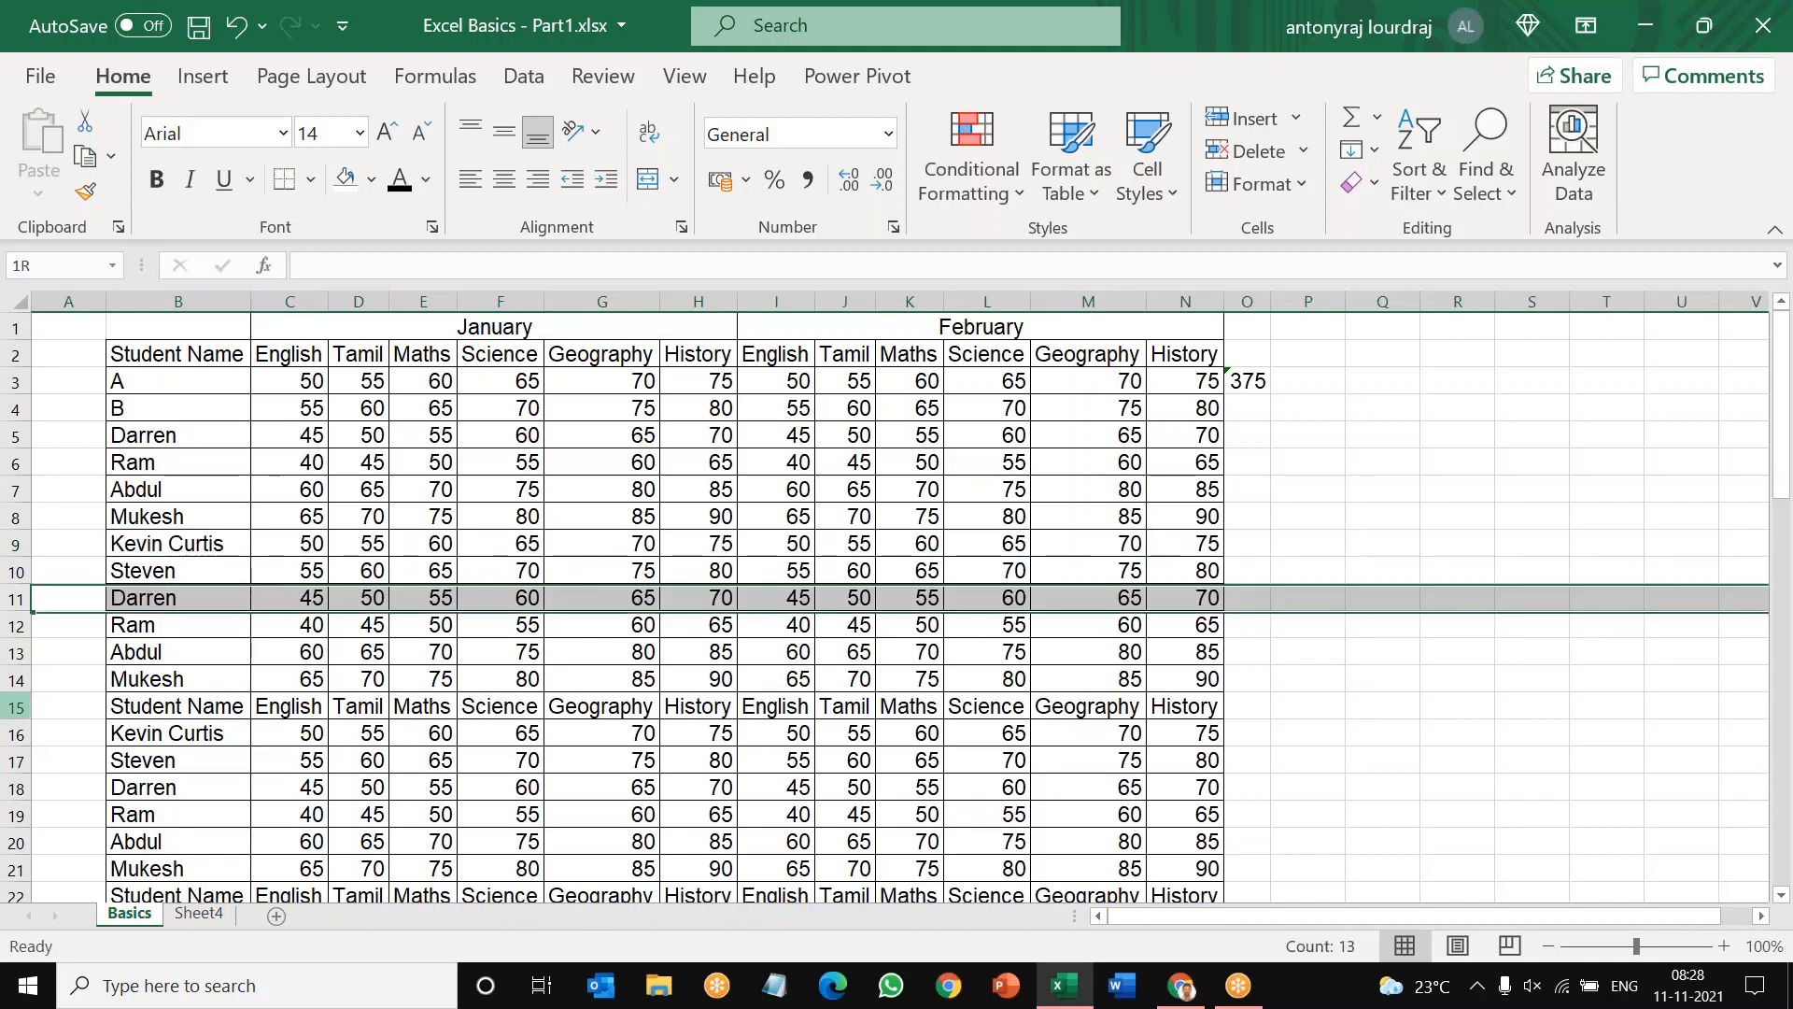
pyautogui.rightClick(60, 701)
pyautogui.click(135, 488)
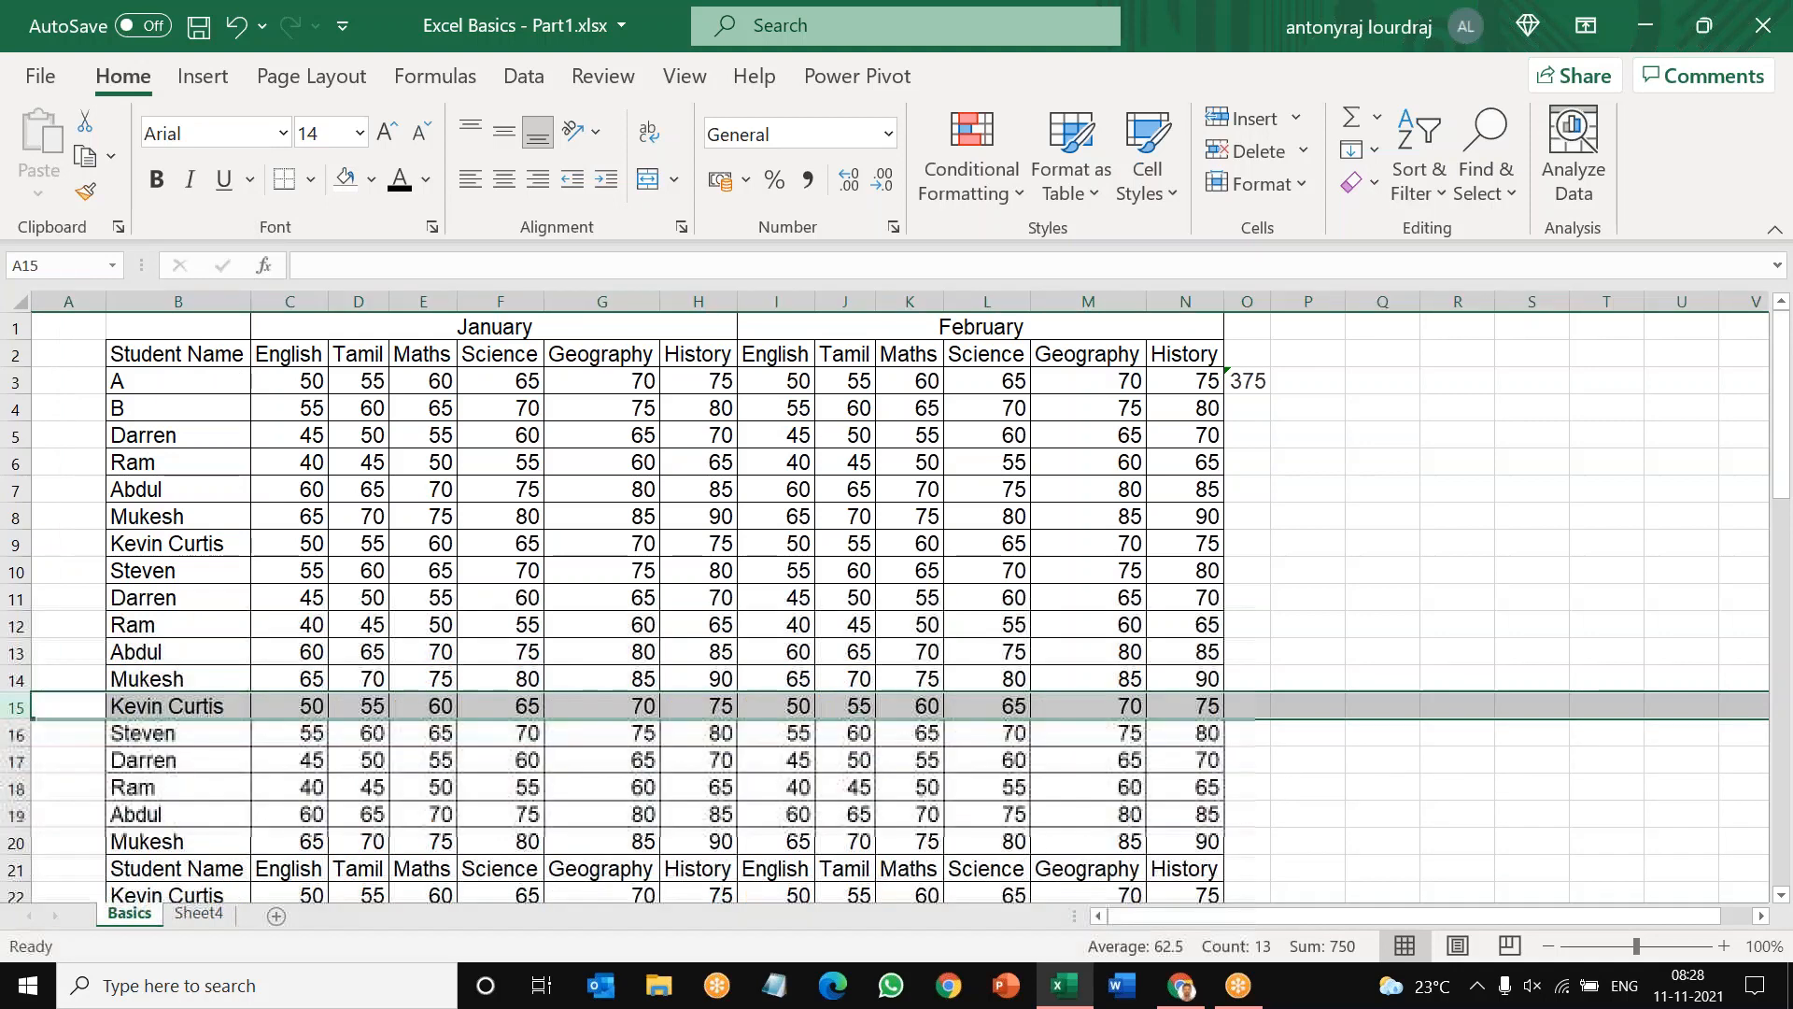
# Step: Delete the repeated header rows at row 21 and row 27
pyautogui.scroll(-4, 113, 523)
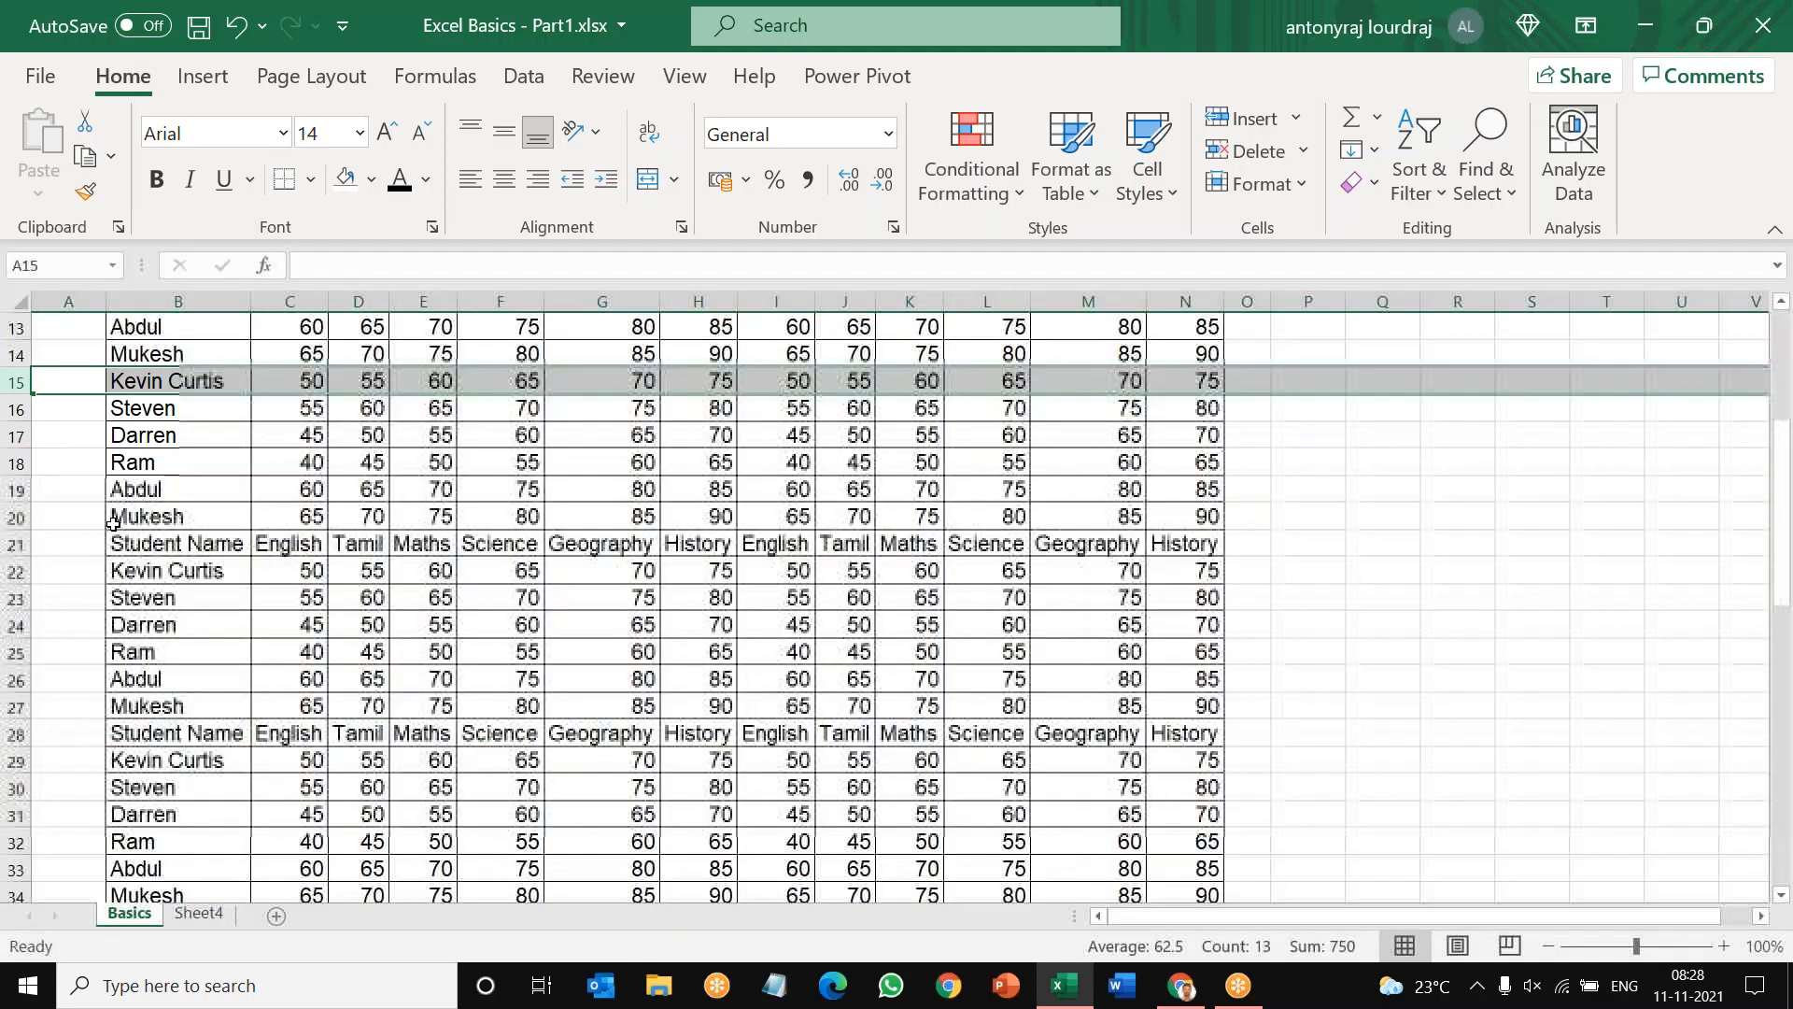
pyautogui.click(17, 545)
pyautogui.rightClick(53, 546)
pyautogui.press('d')
pyautogui.click(16, 708)
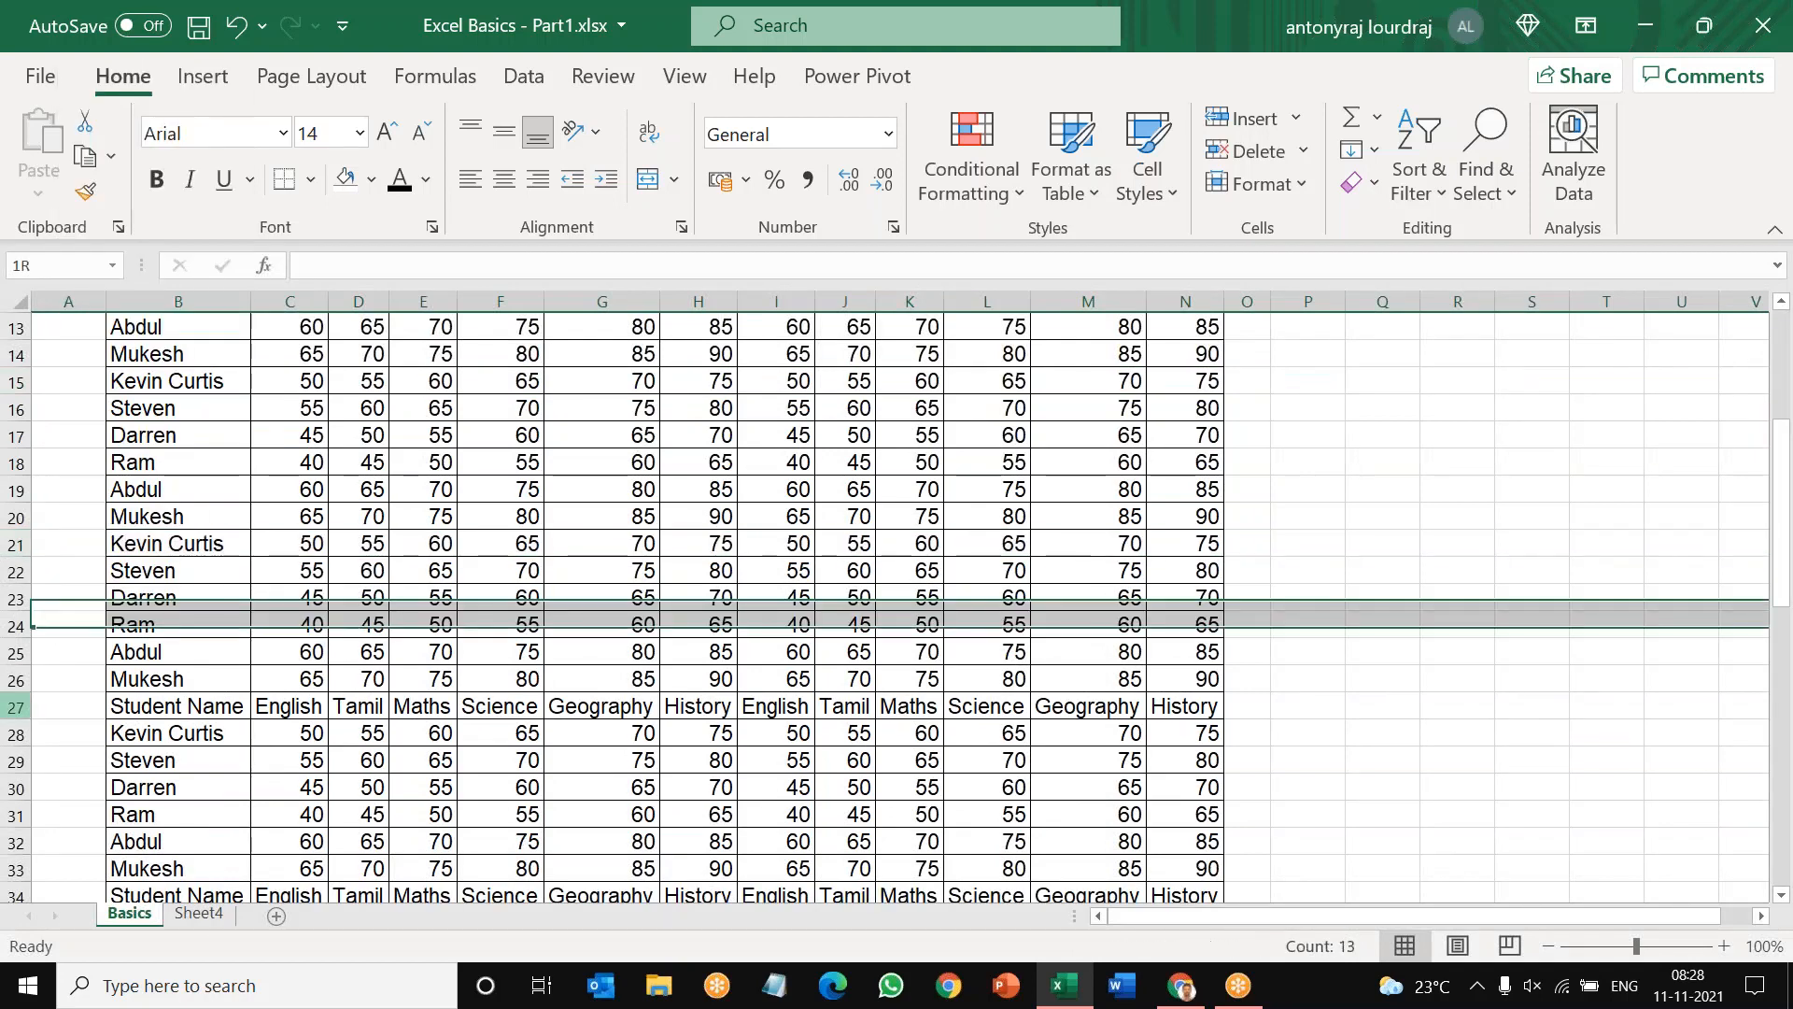
pyautogui.rightClick(60, 709)
pyautogui.click(135, 496)
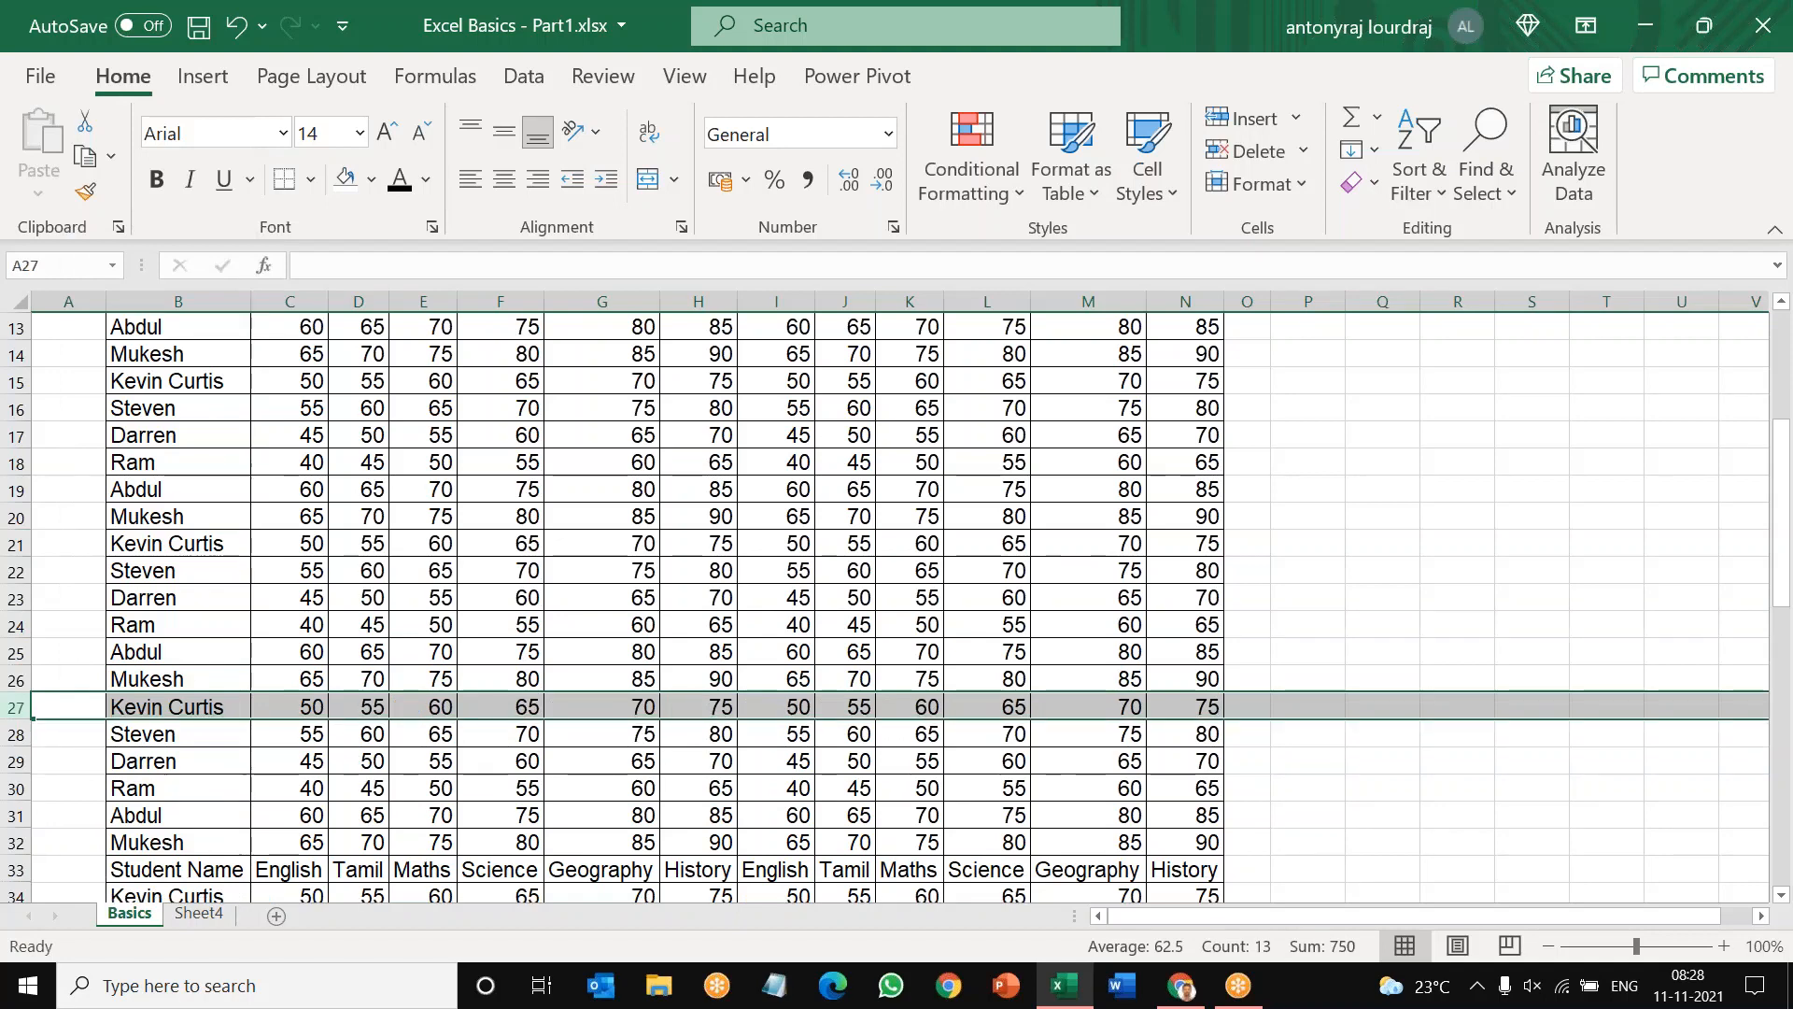
# Step: Delete the repeated header rows at row 33 and row 39
pyautogui.scroll(-5, 896, 598)
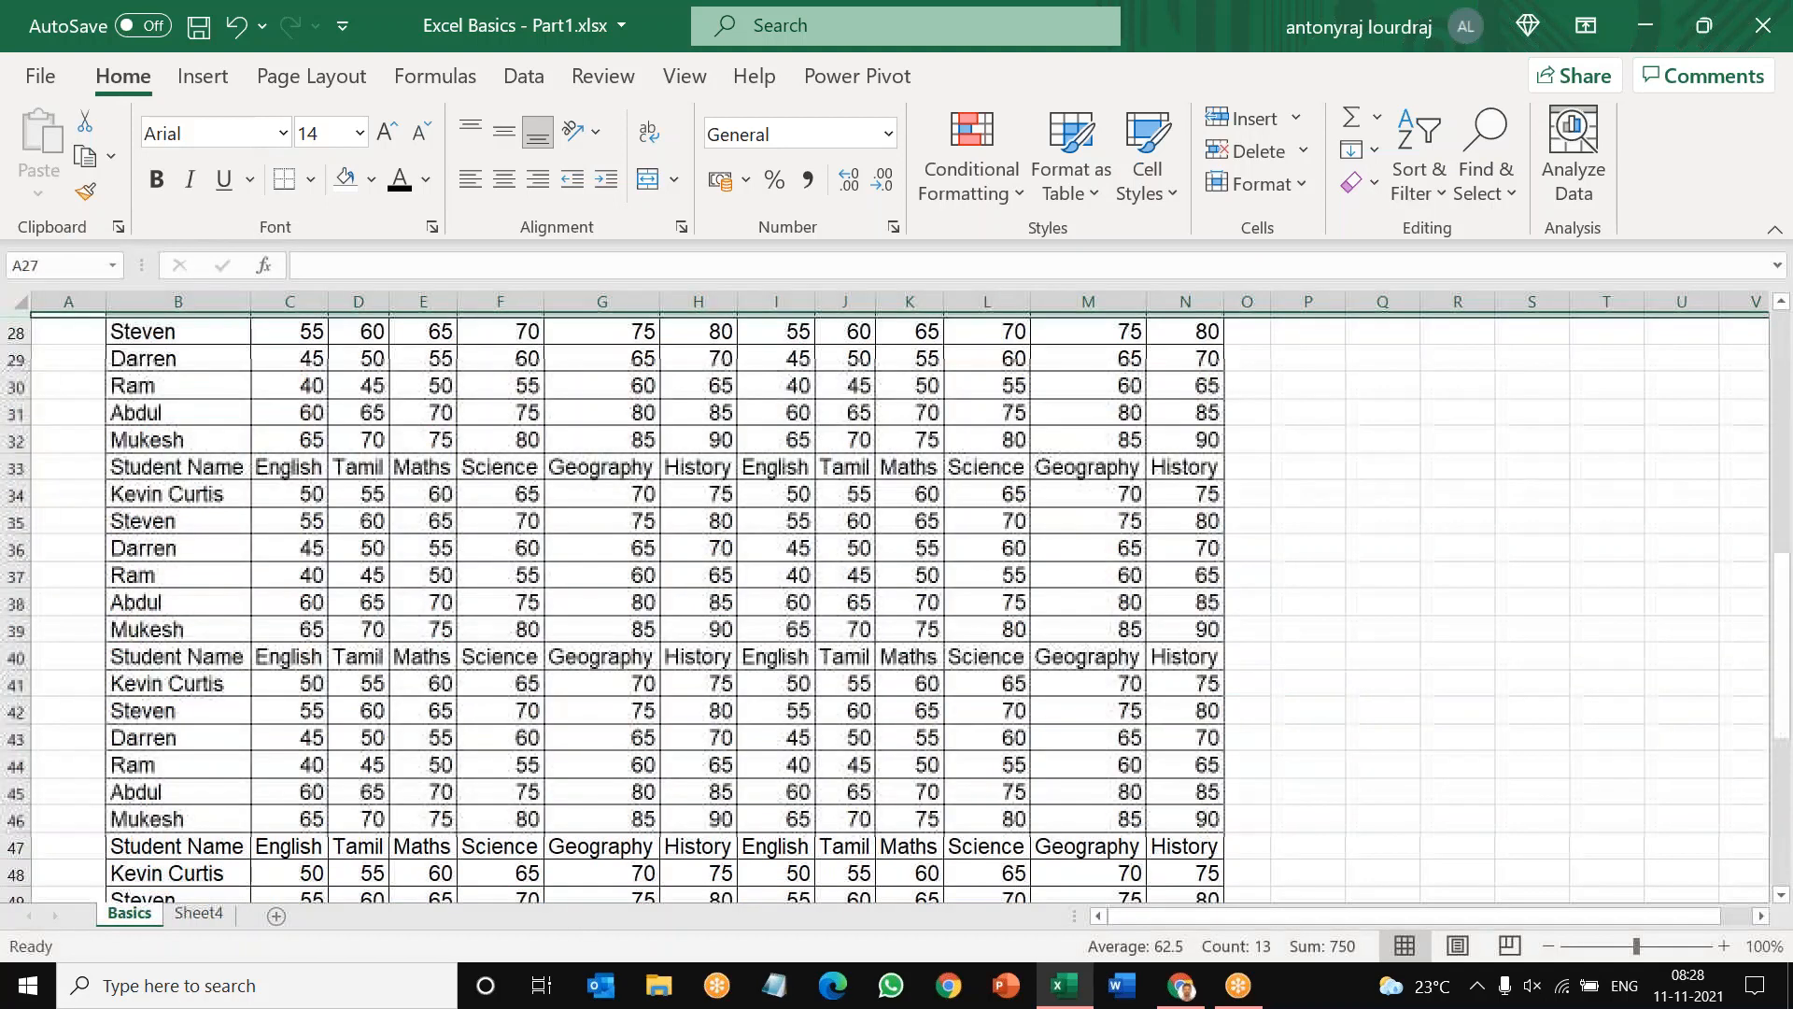
pyautogui.rightClick(16, 464)
pyautogui.press('d')
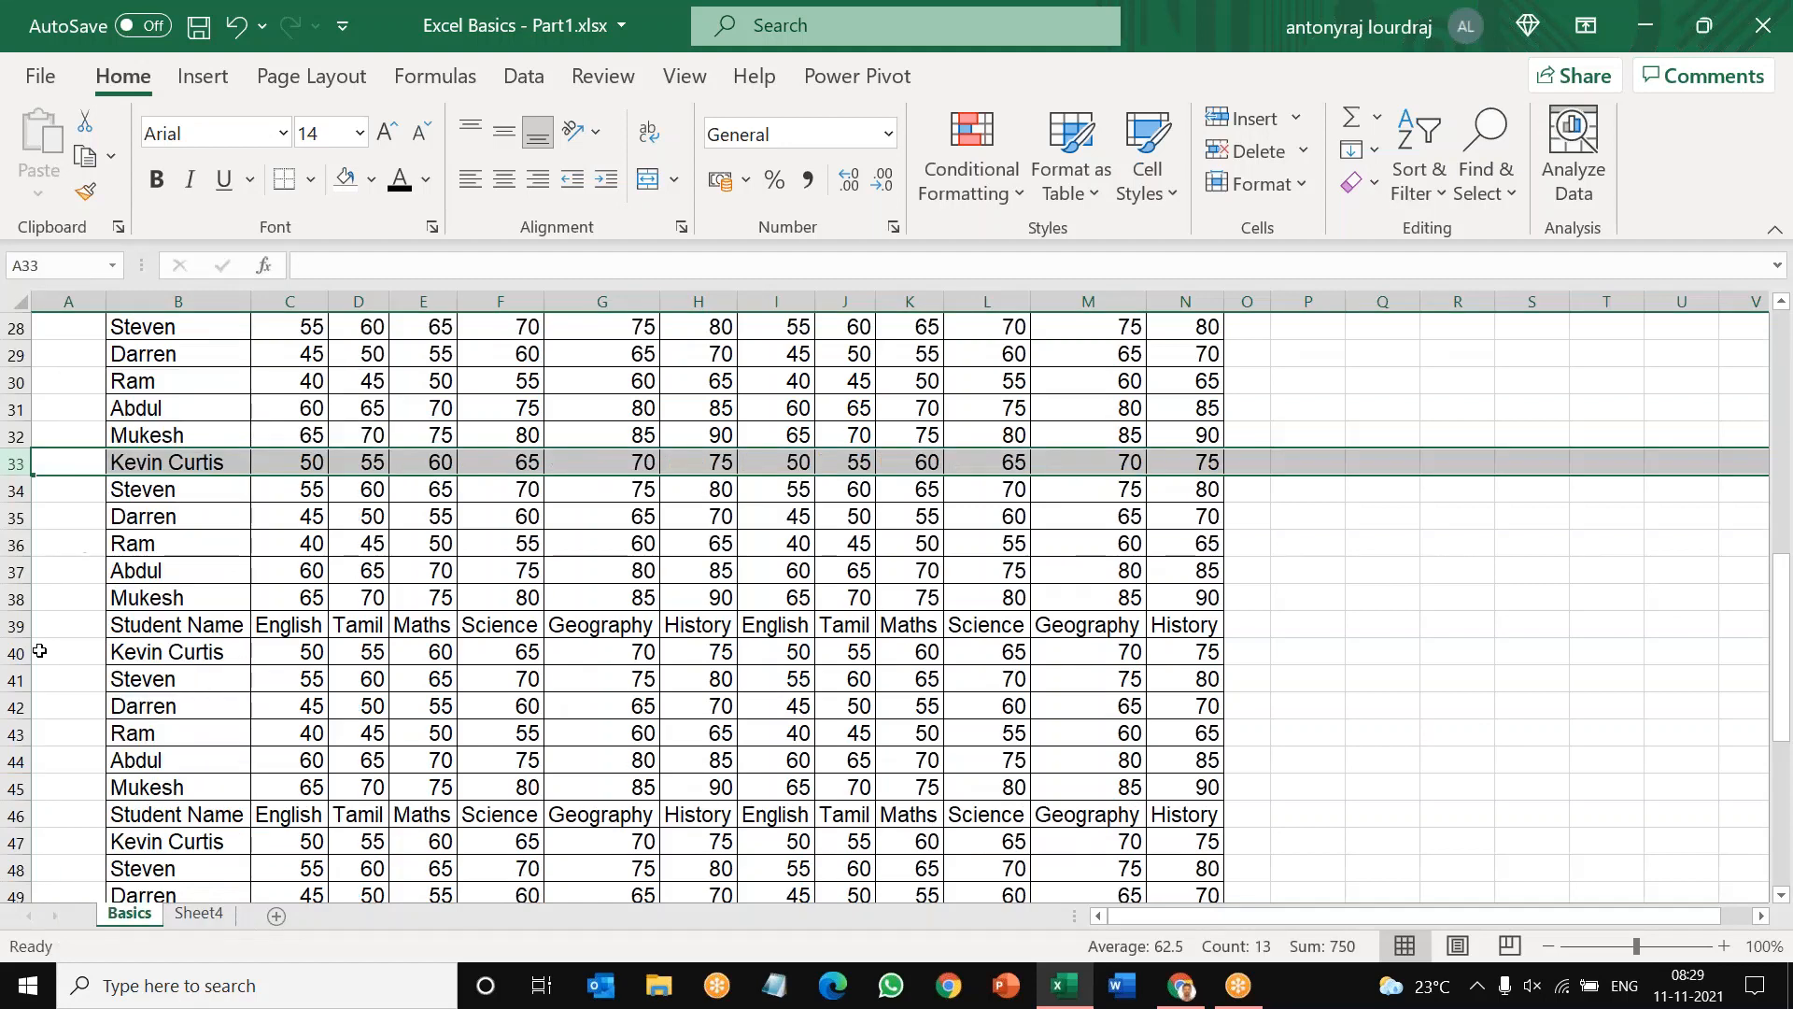
pyautogui.rightClick(20, 625)
pyautogui.press('Escape')
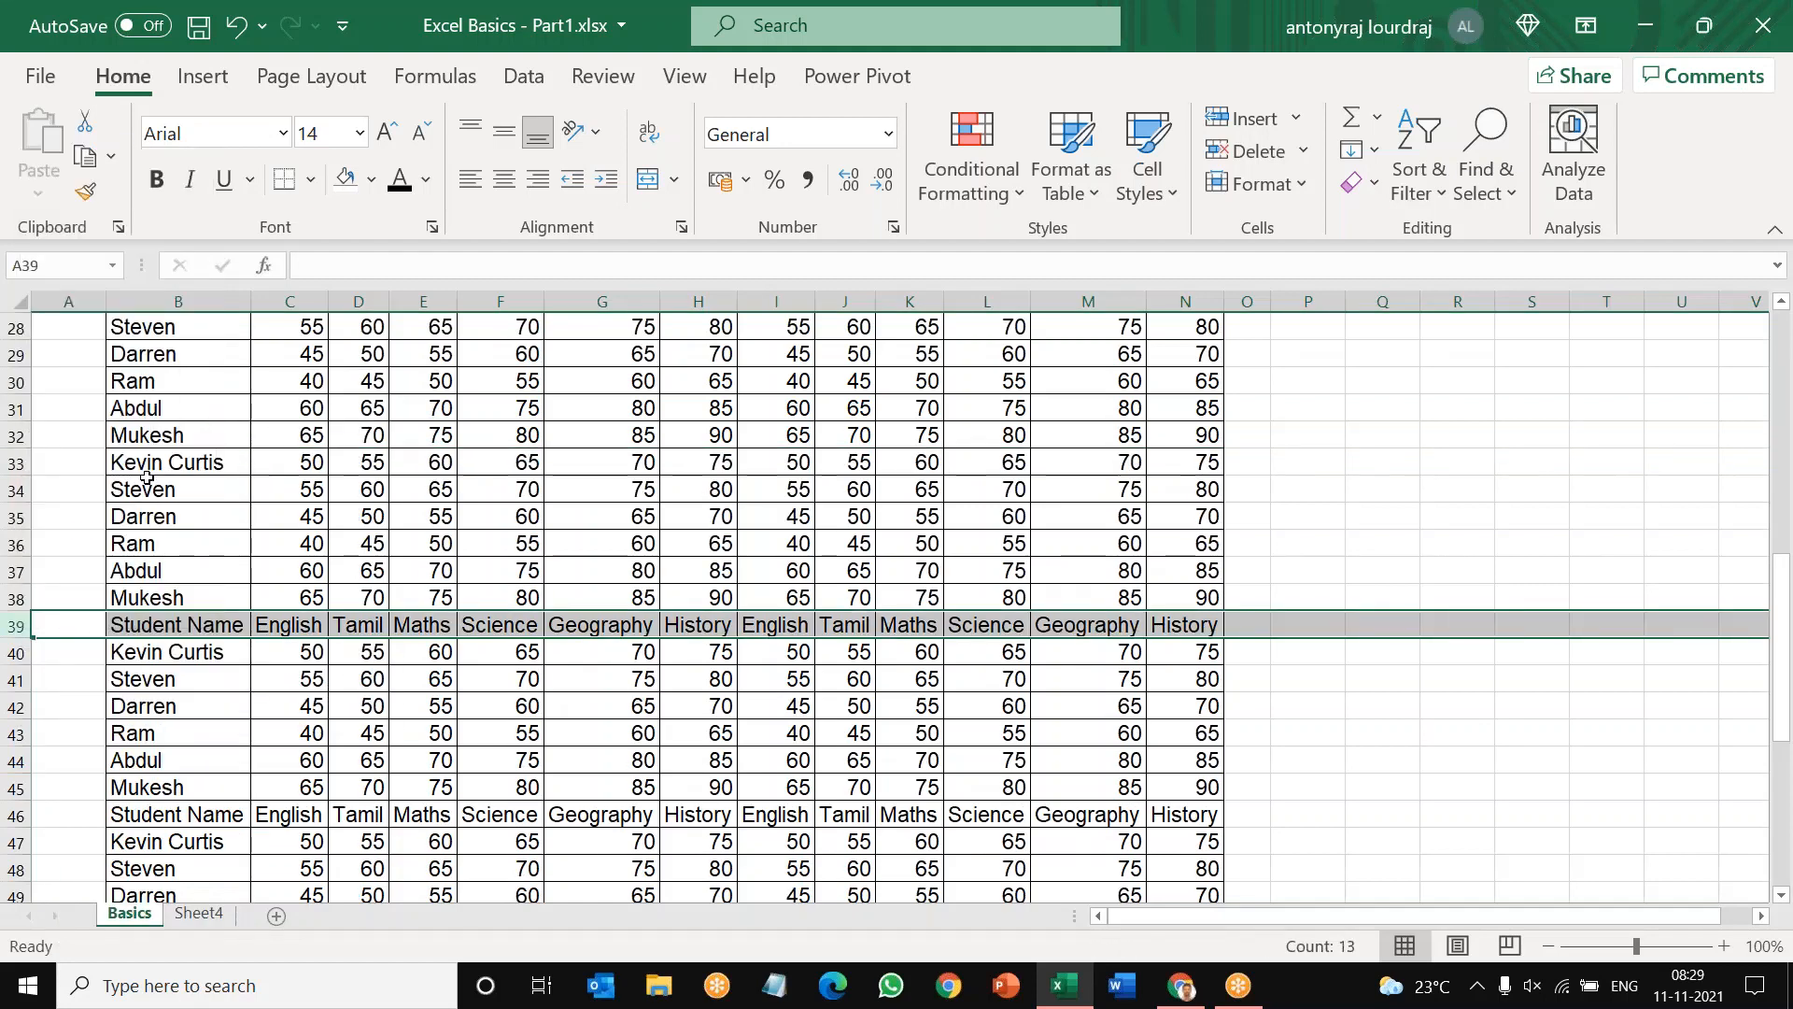
pyautogui.hotkey('ctrl', '-')
# Step: Delete the last two repeated header rows at row 45 and row 51
pyautogui.scroll(-4, 154, 495)
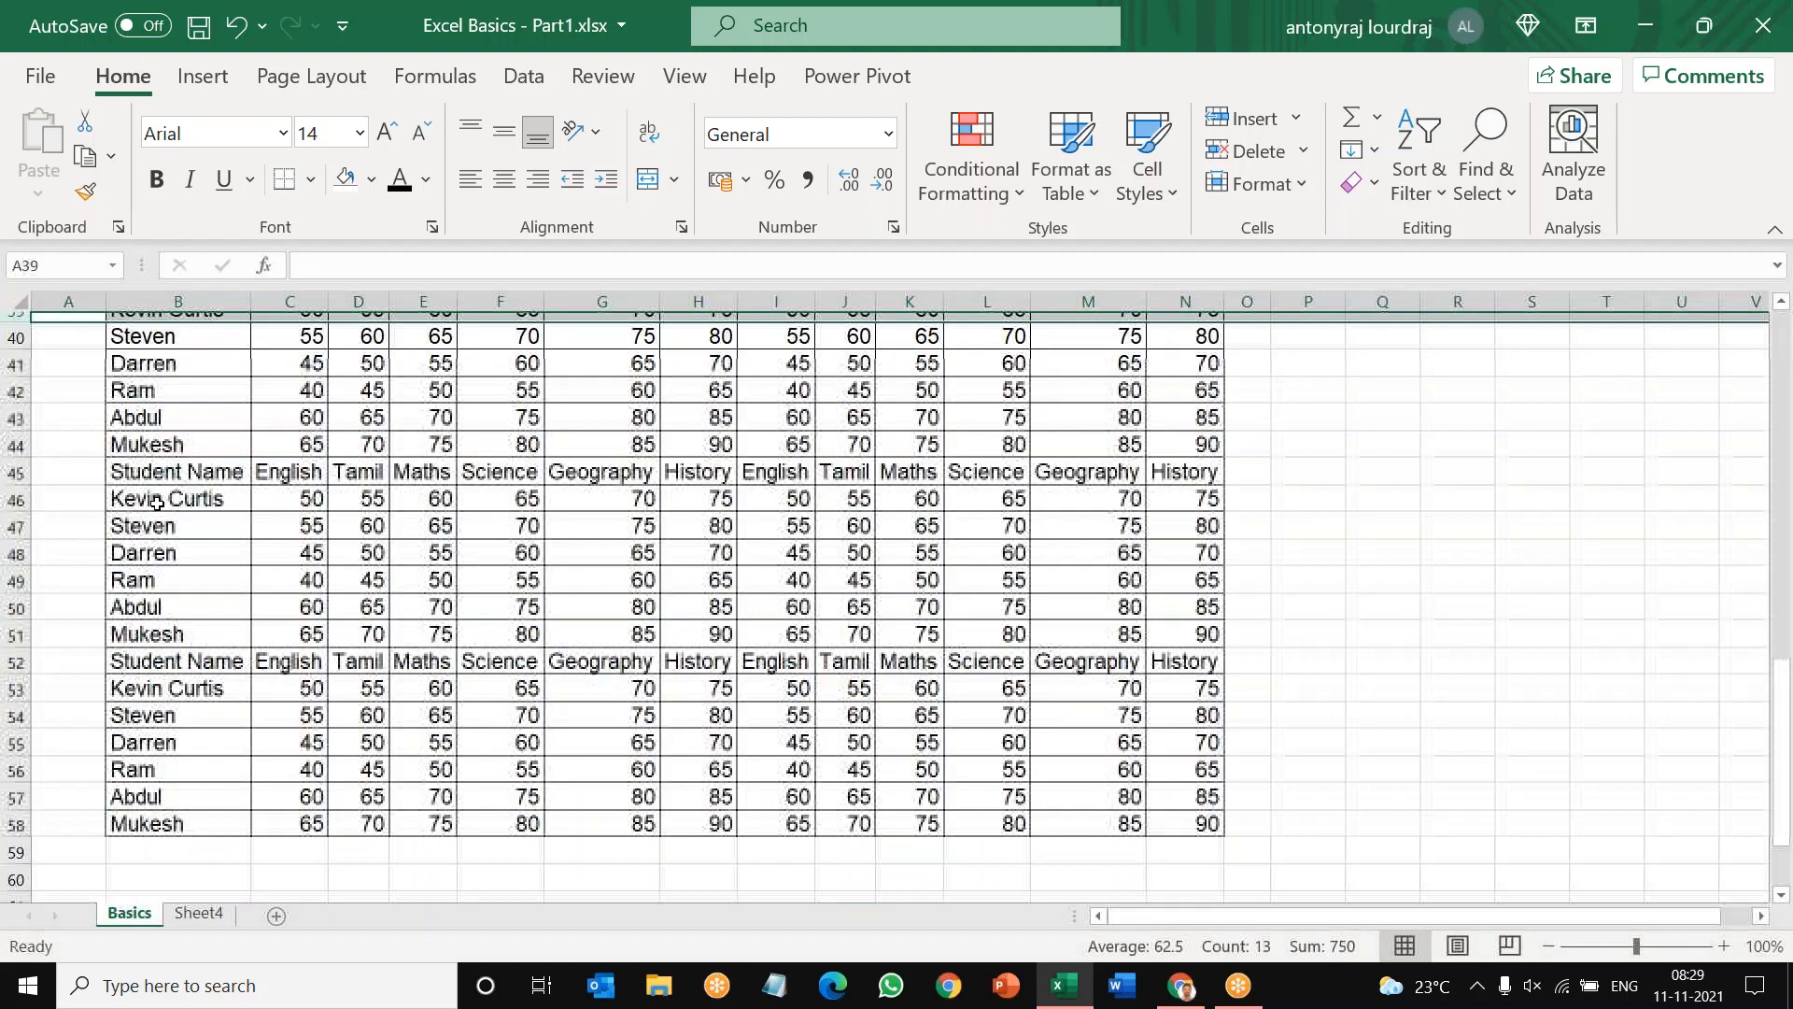
pyautogui.scroll(-1, 157, 502)
pyautogui.rightClick(18, 381)
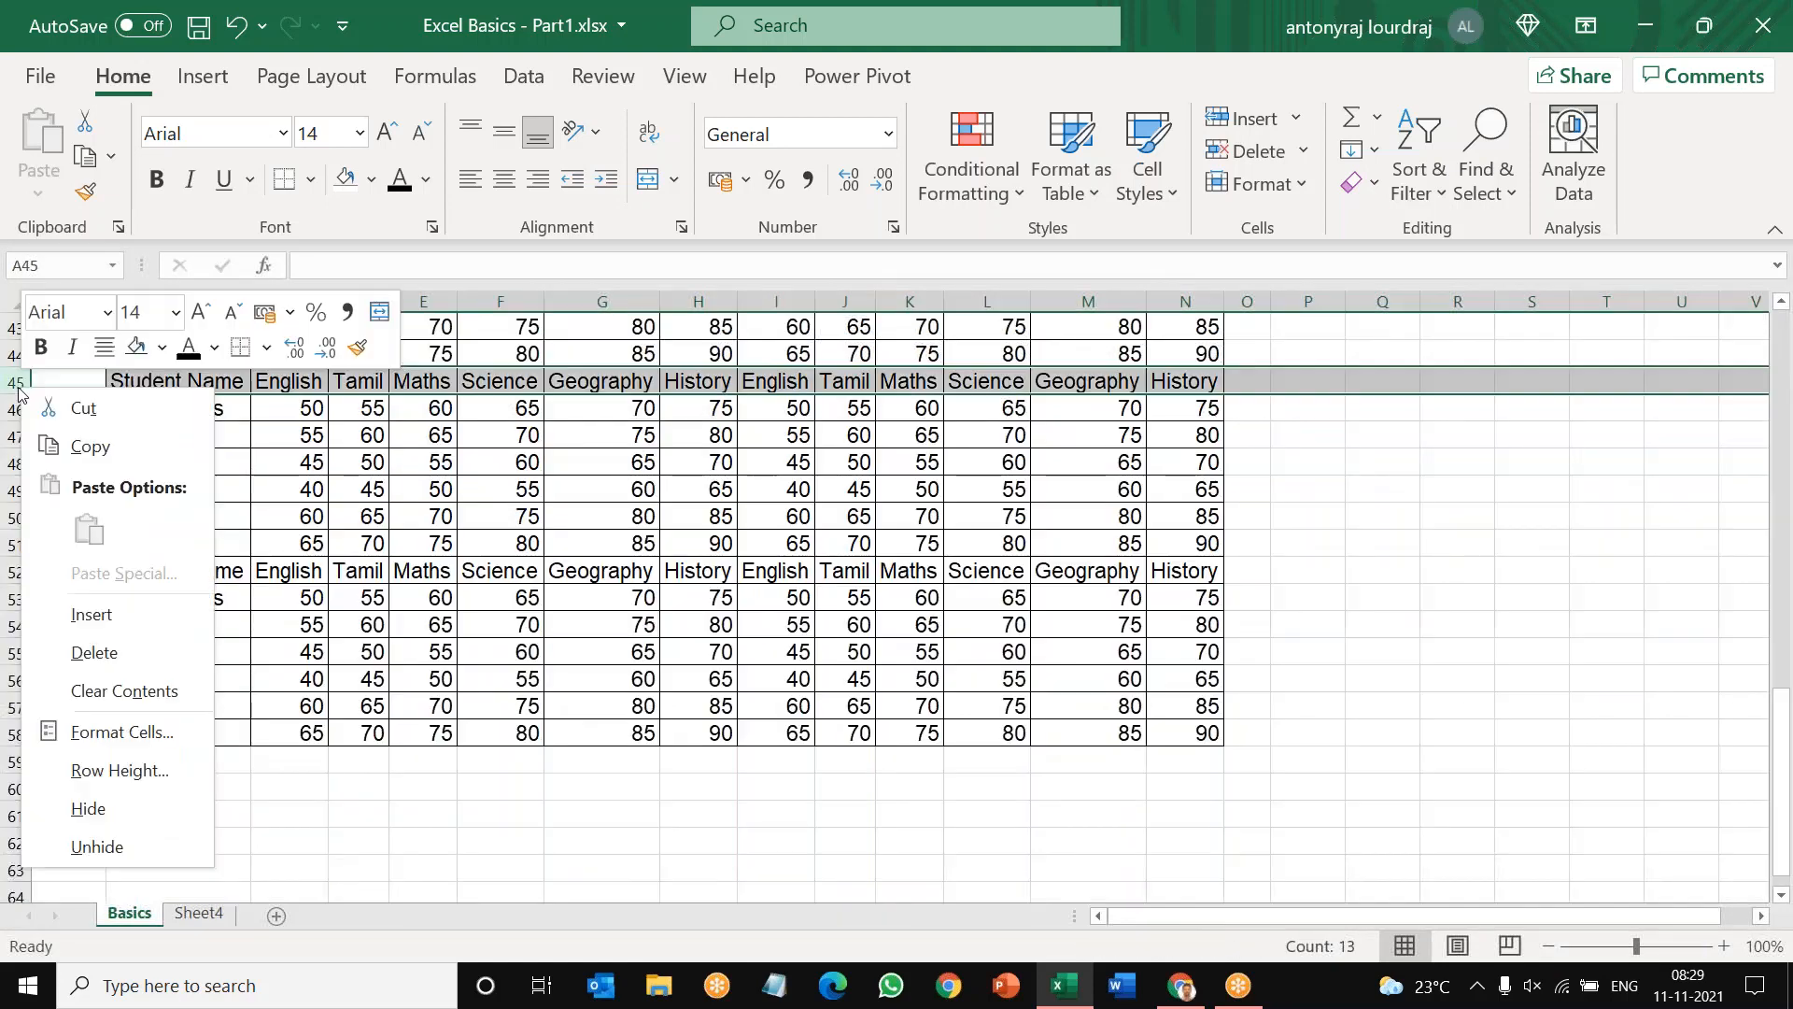
pyautogui.click(88, 648)
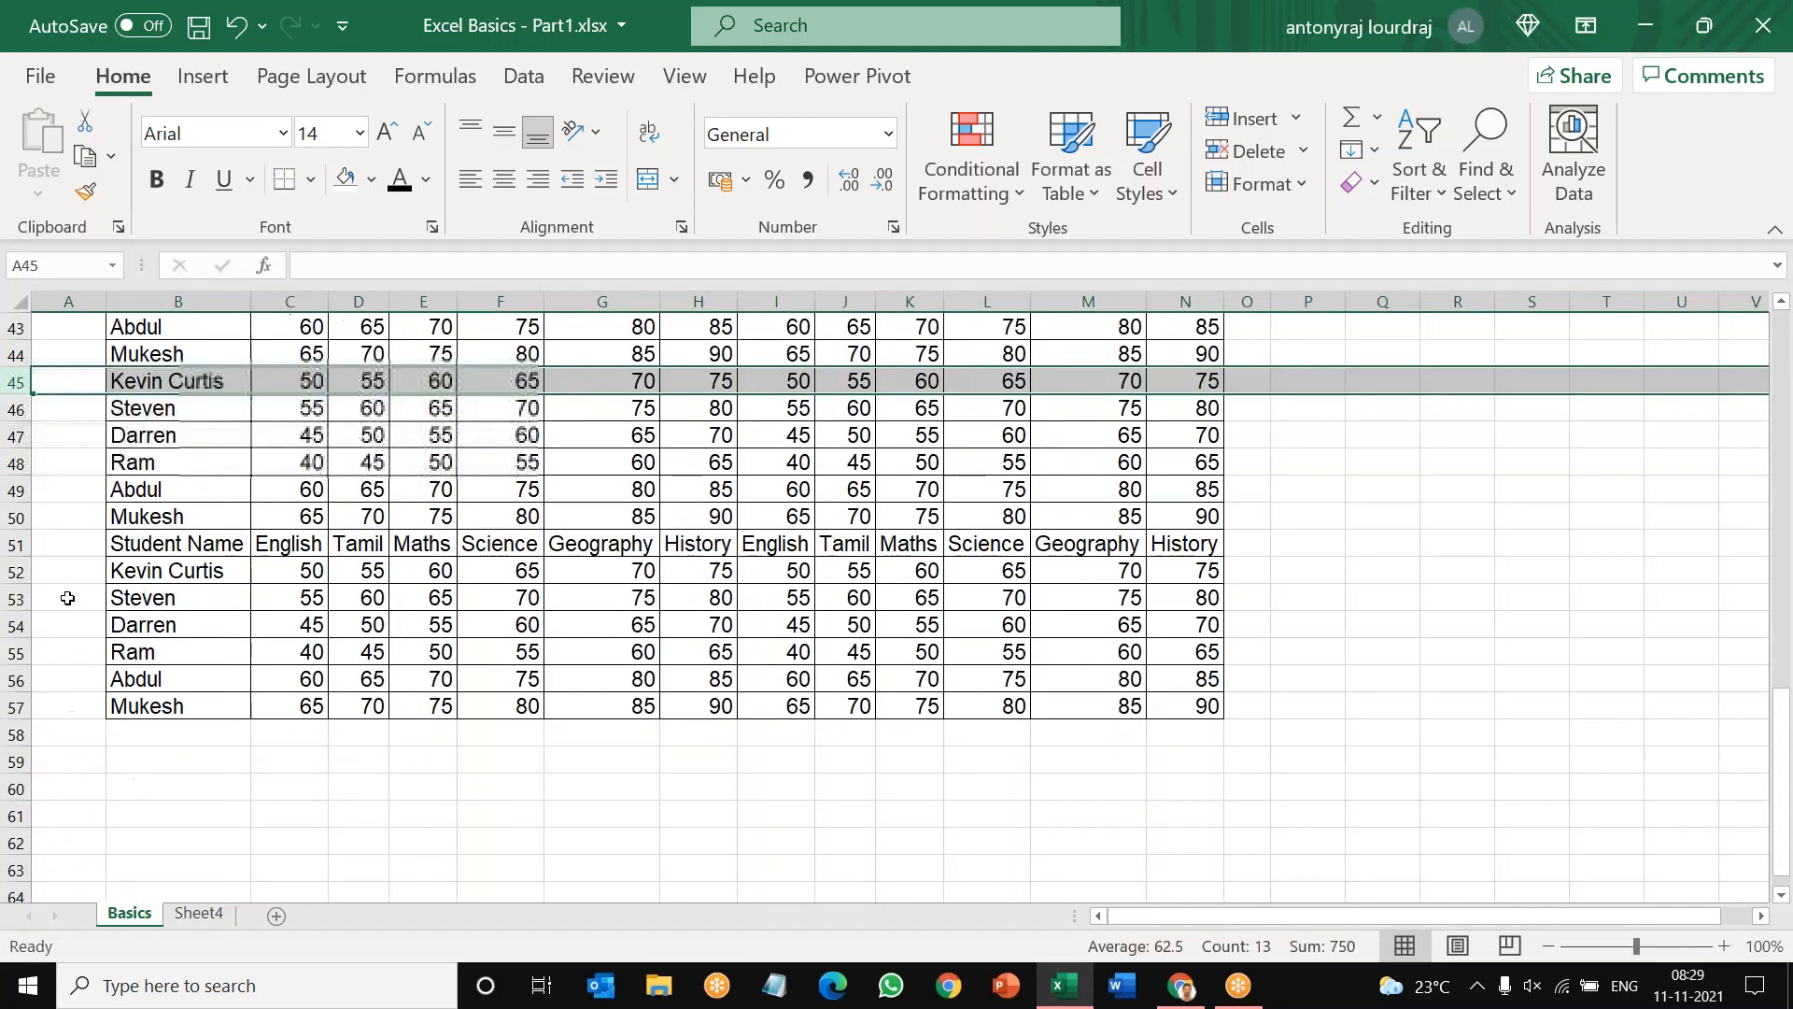
pyautogui.click(17, 543)
pyautogui.hotkey('ctrl', '-')
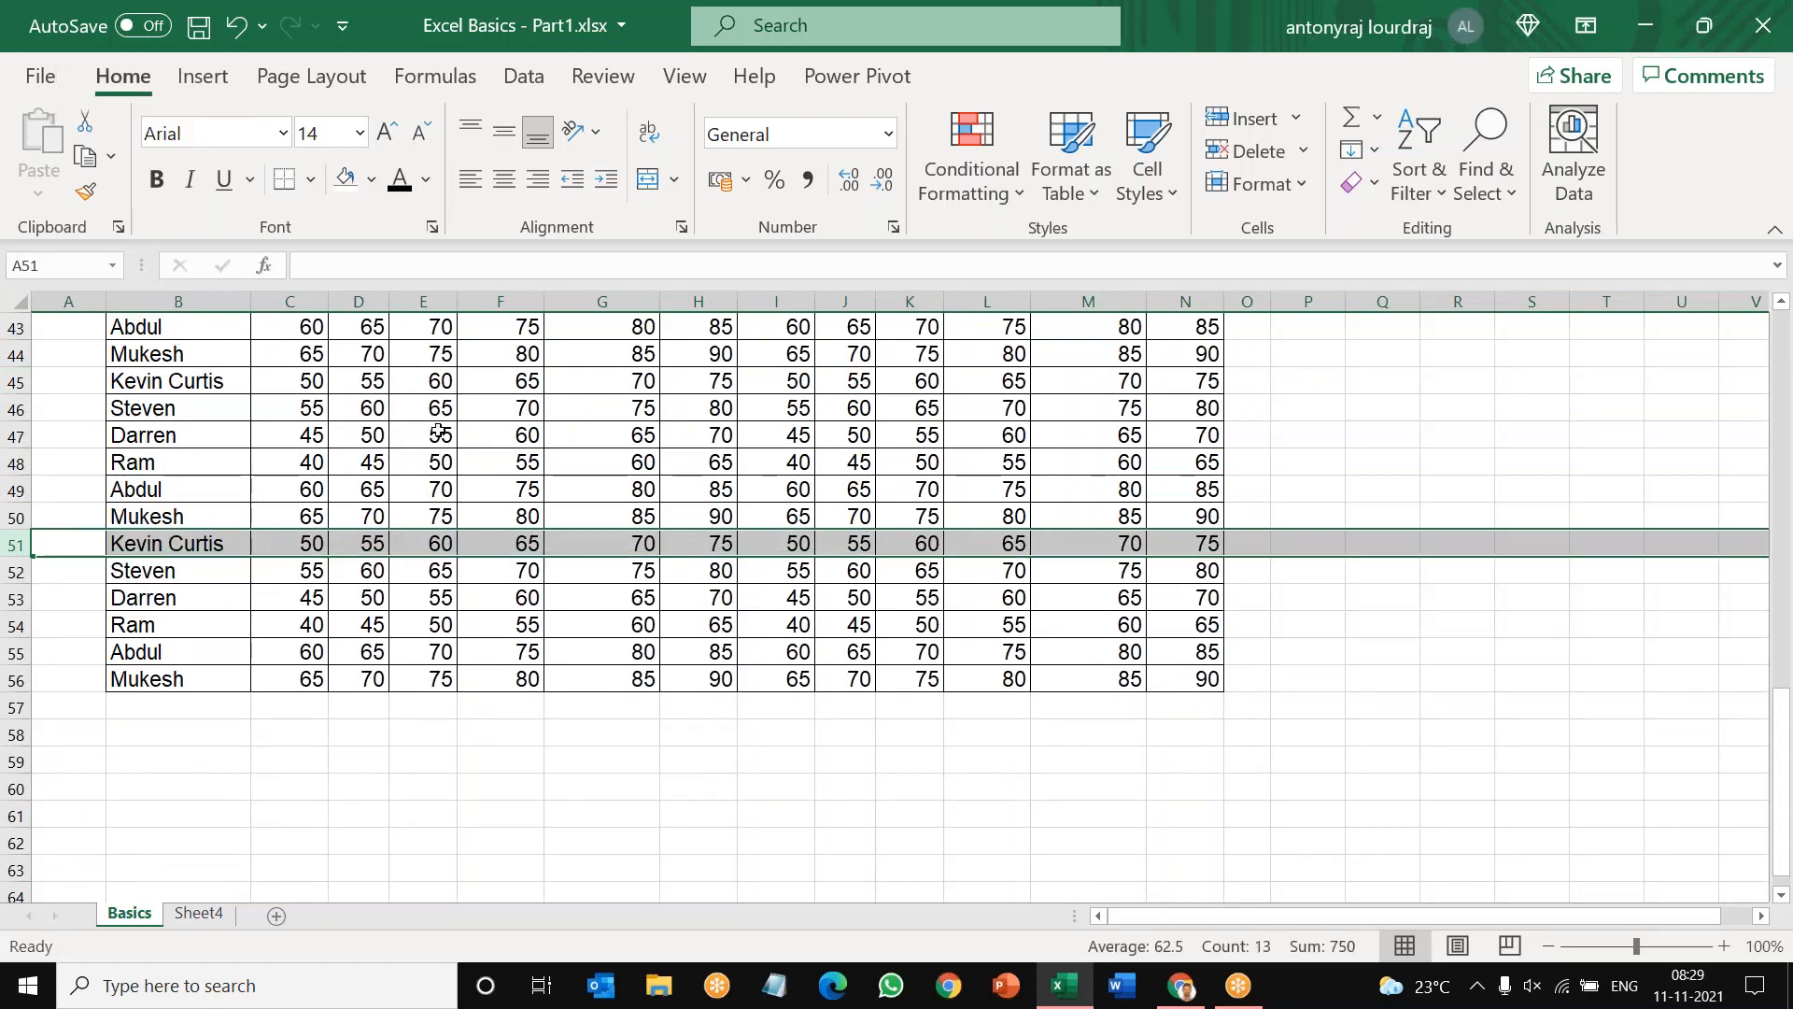
# Step: Review the combined marks list, checking how the column headings behave when viewing the lower rows
pyautogui.scroll(14, 439, 432)
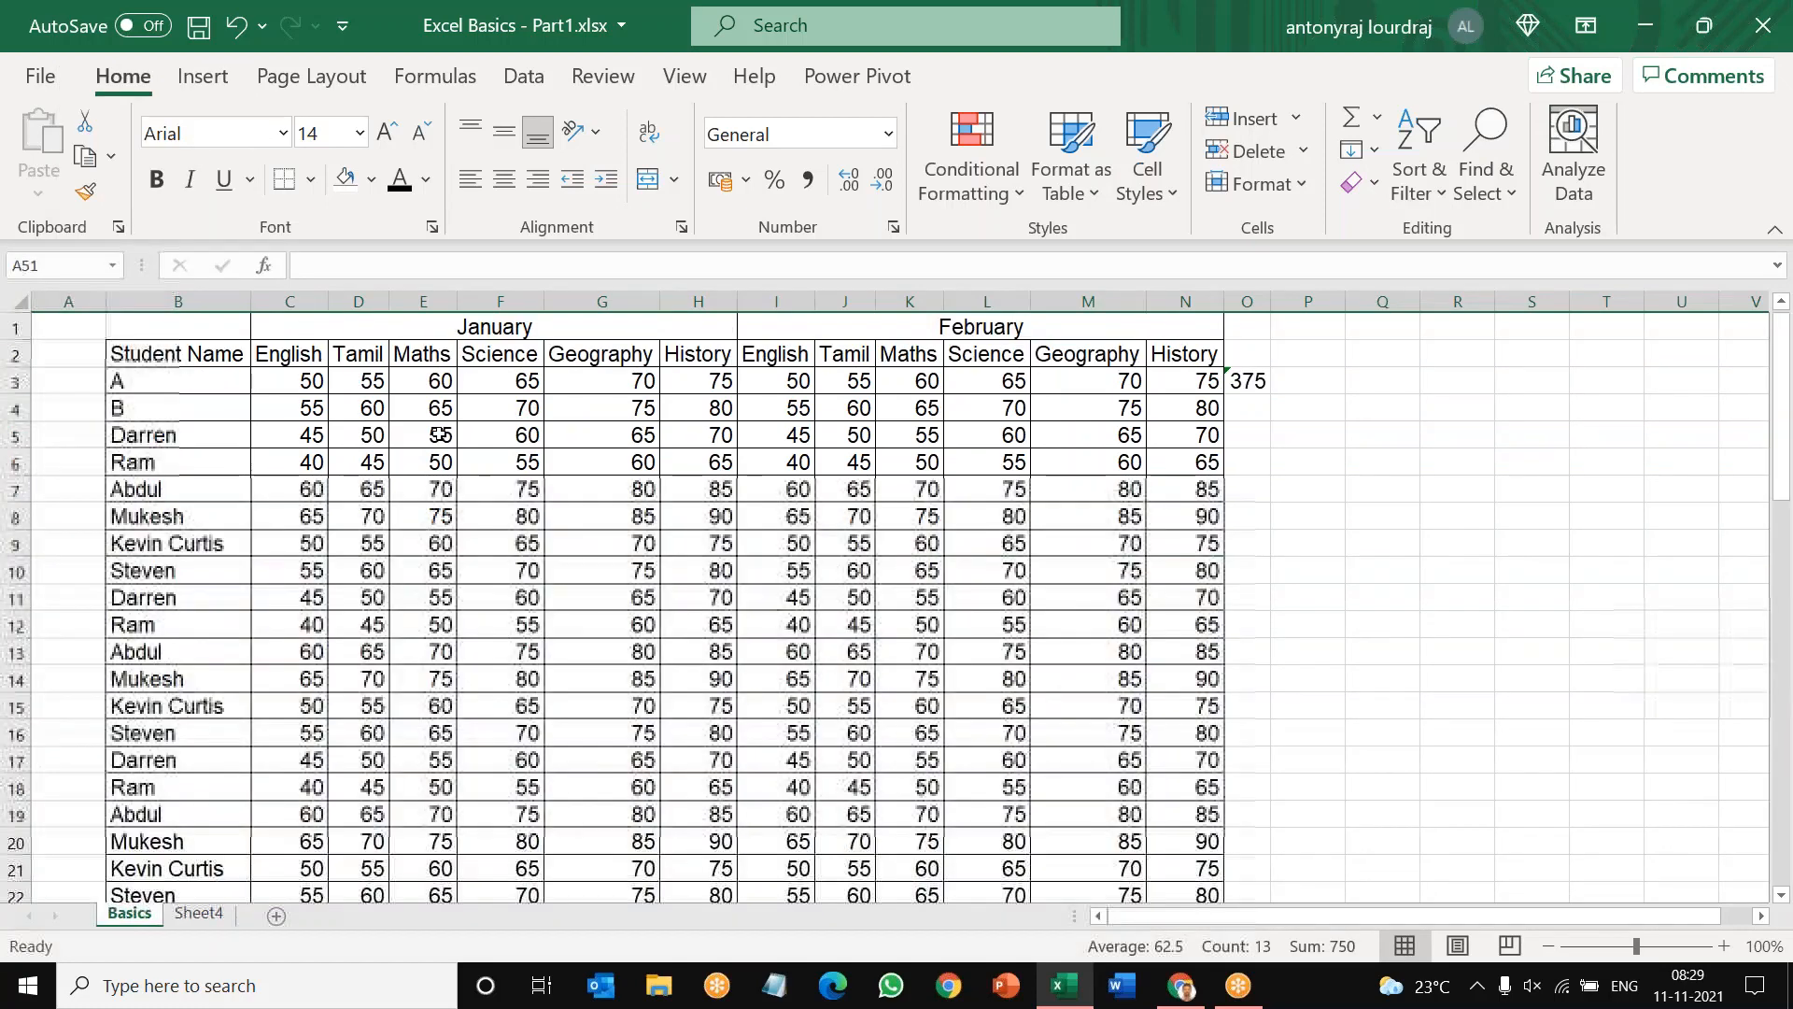
pyautogui.click(15, 895)
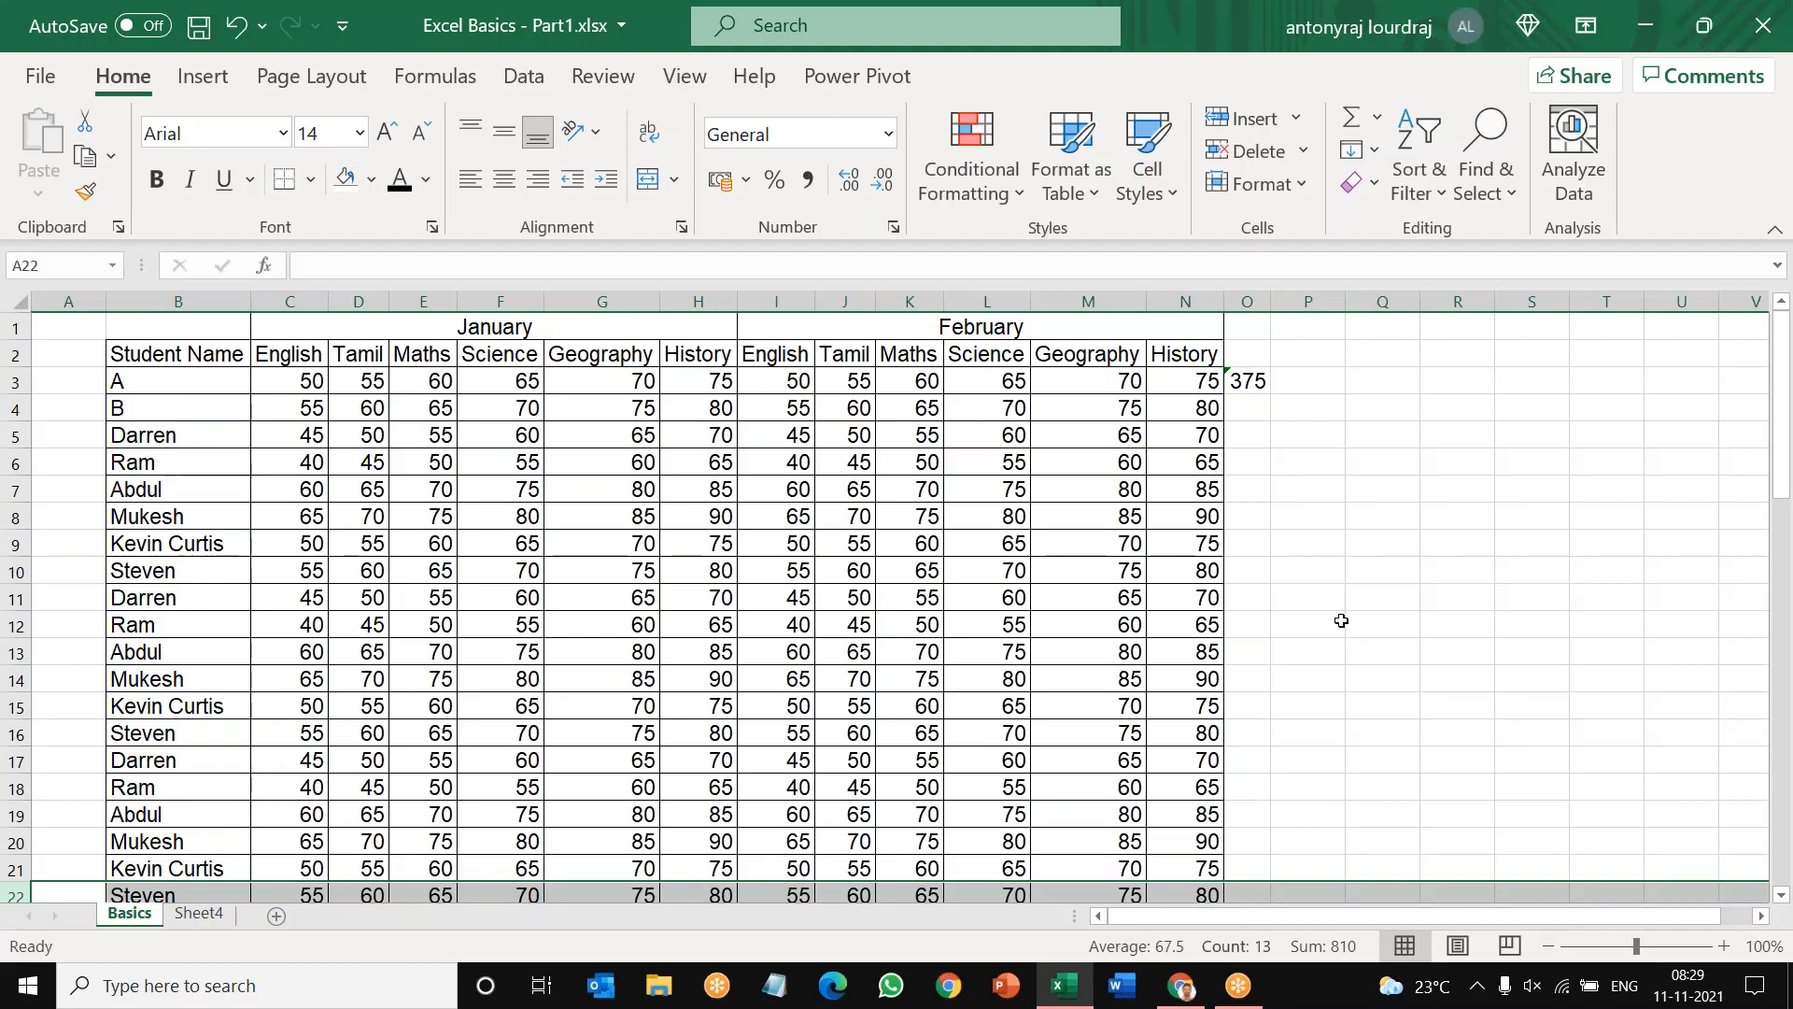
pyautogui.scroll(-2, 1340, 620)
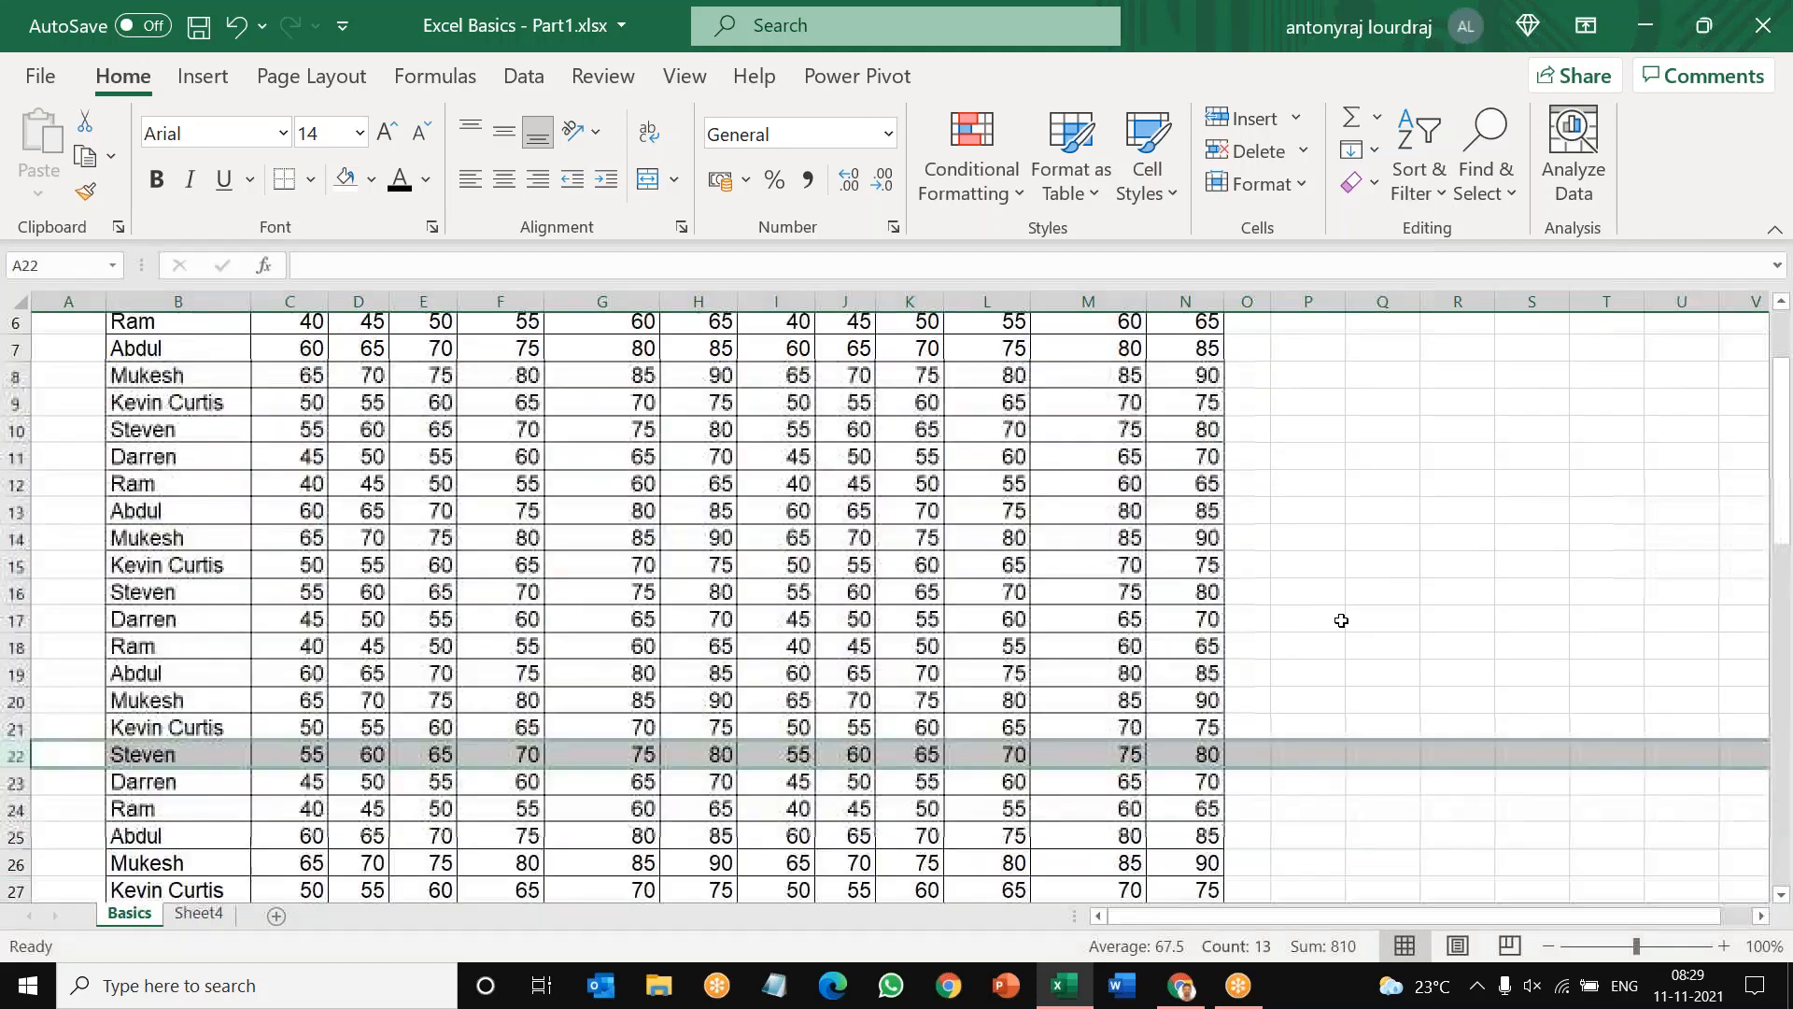
pyautogui.scroll(-3, 865, 660)
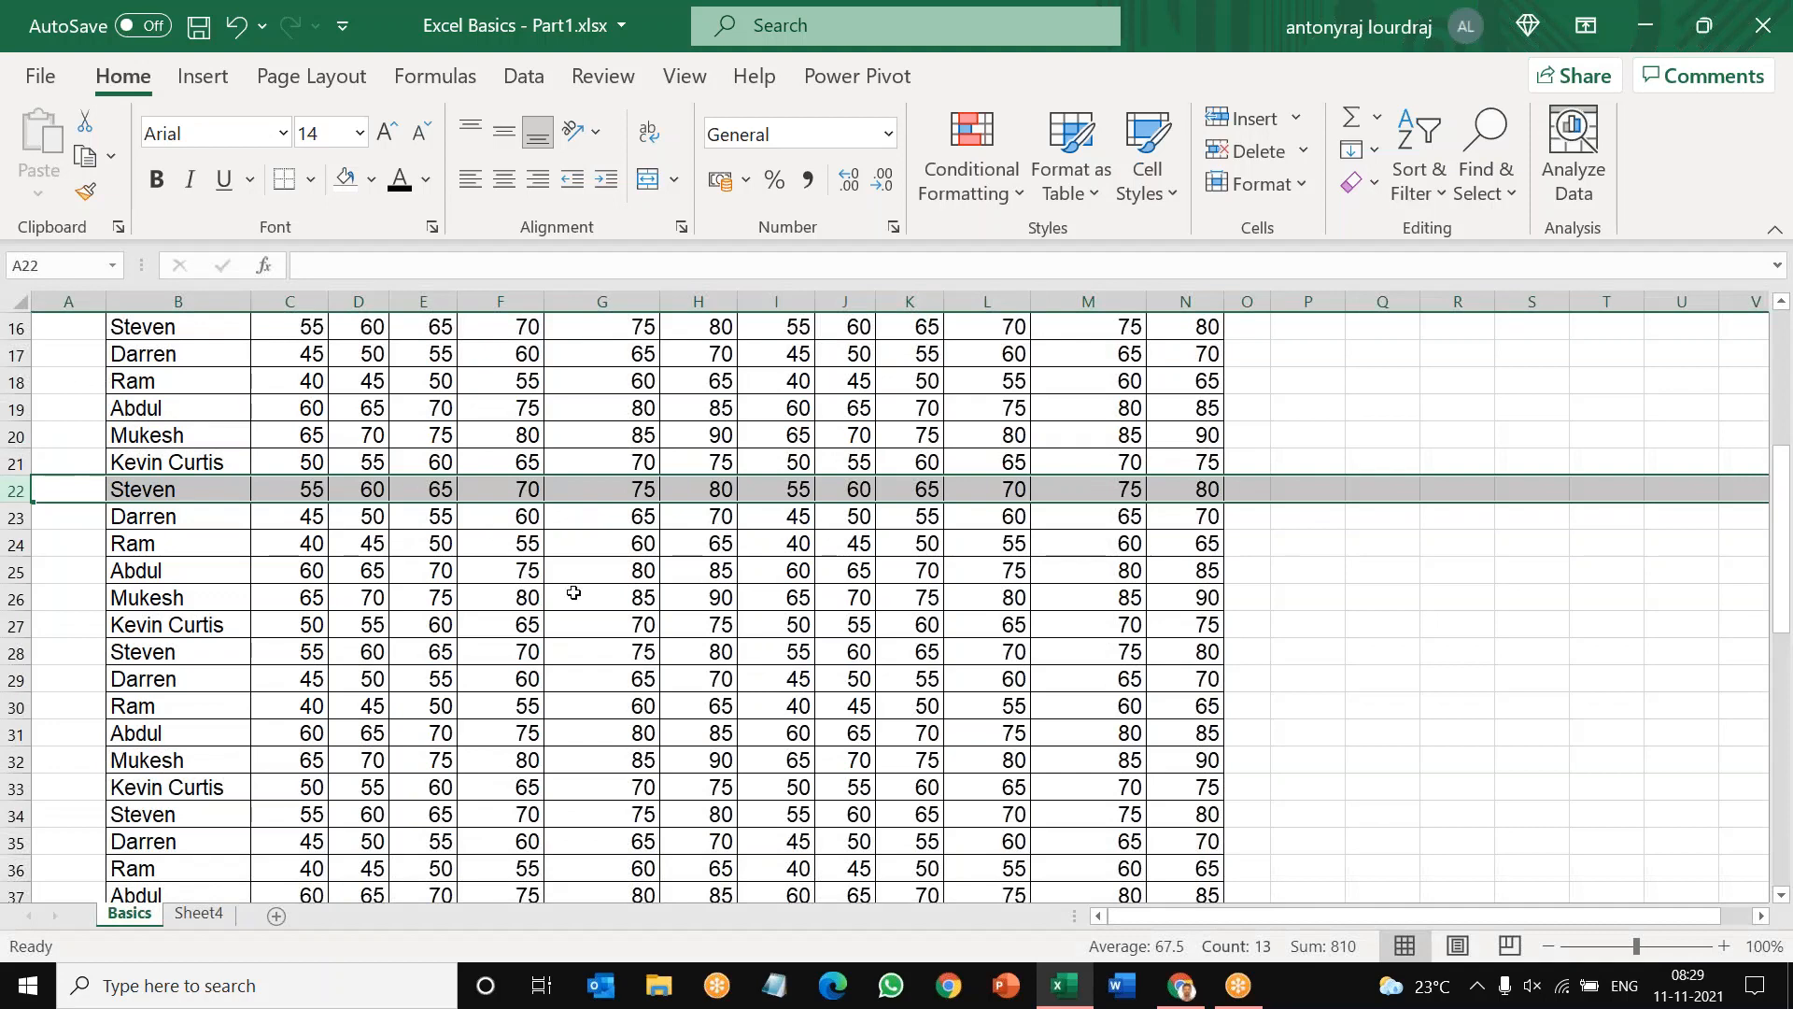
pyautogui.scroll(5, 573, 593)
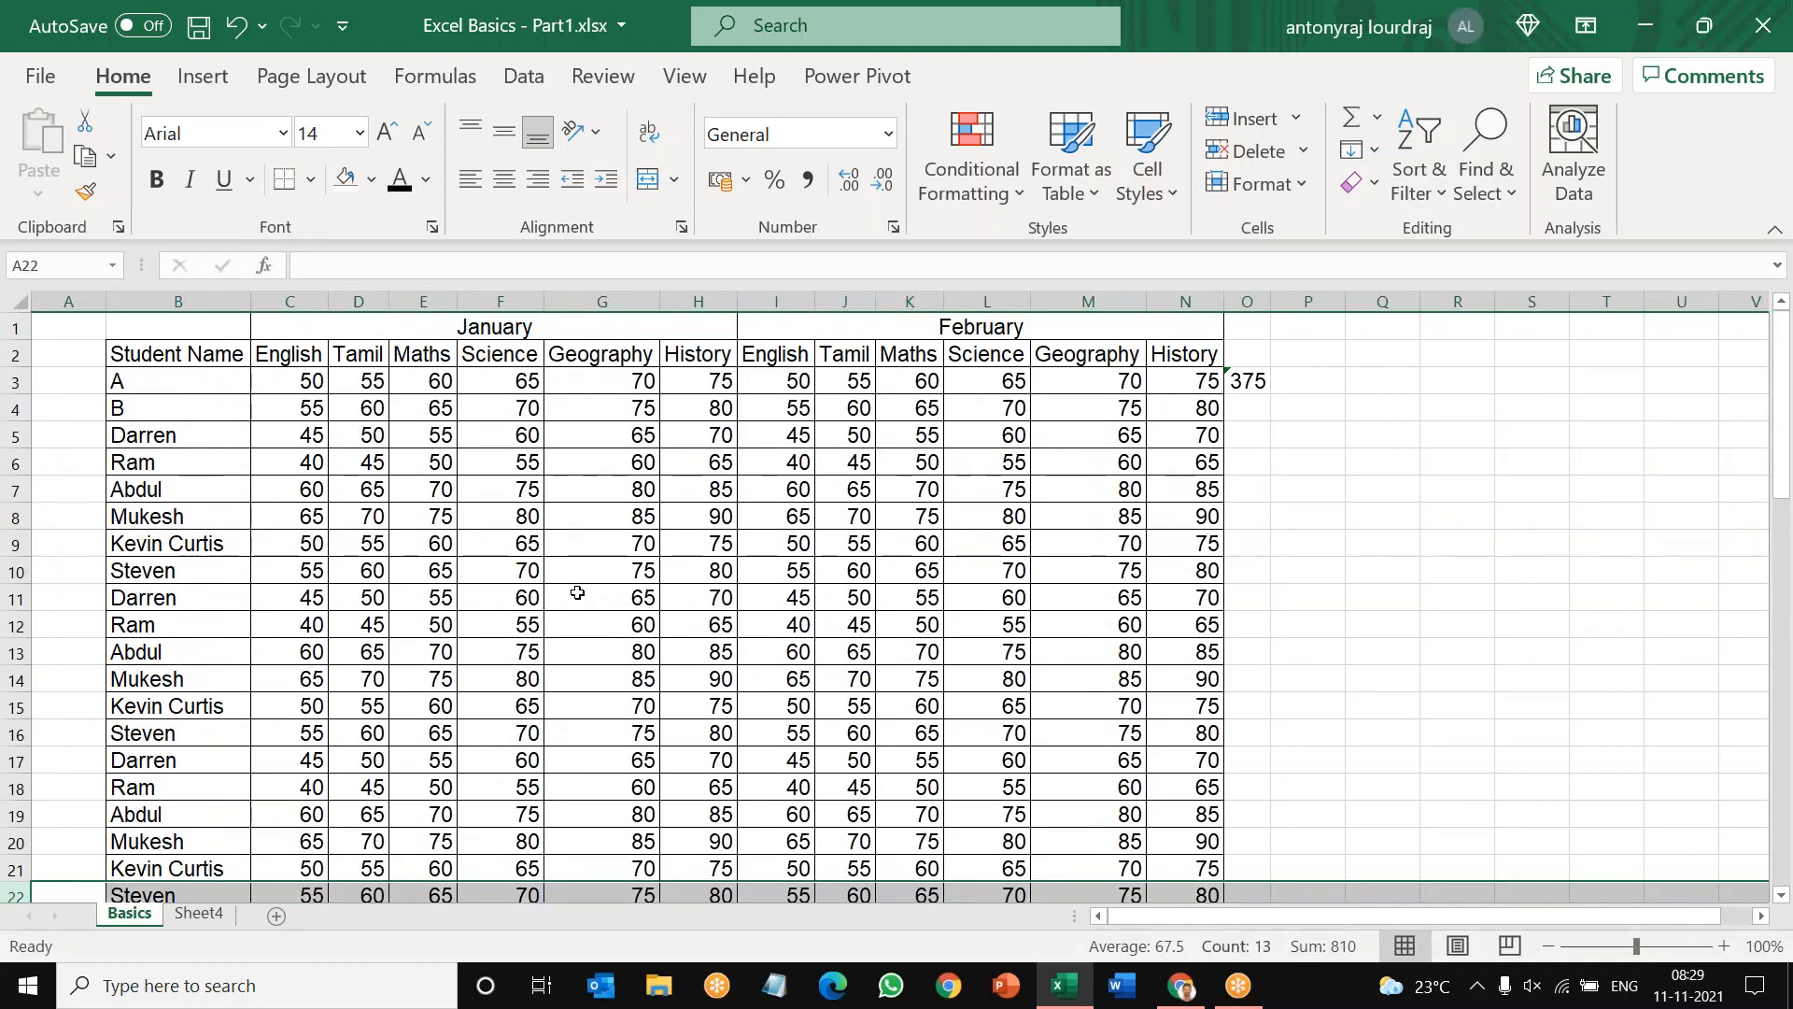
# Step: Freeze the panes above row 3 so the month and subject header rows stay in view
pyautogui.click(14, 383)
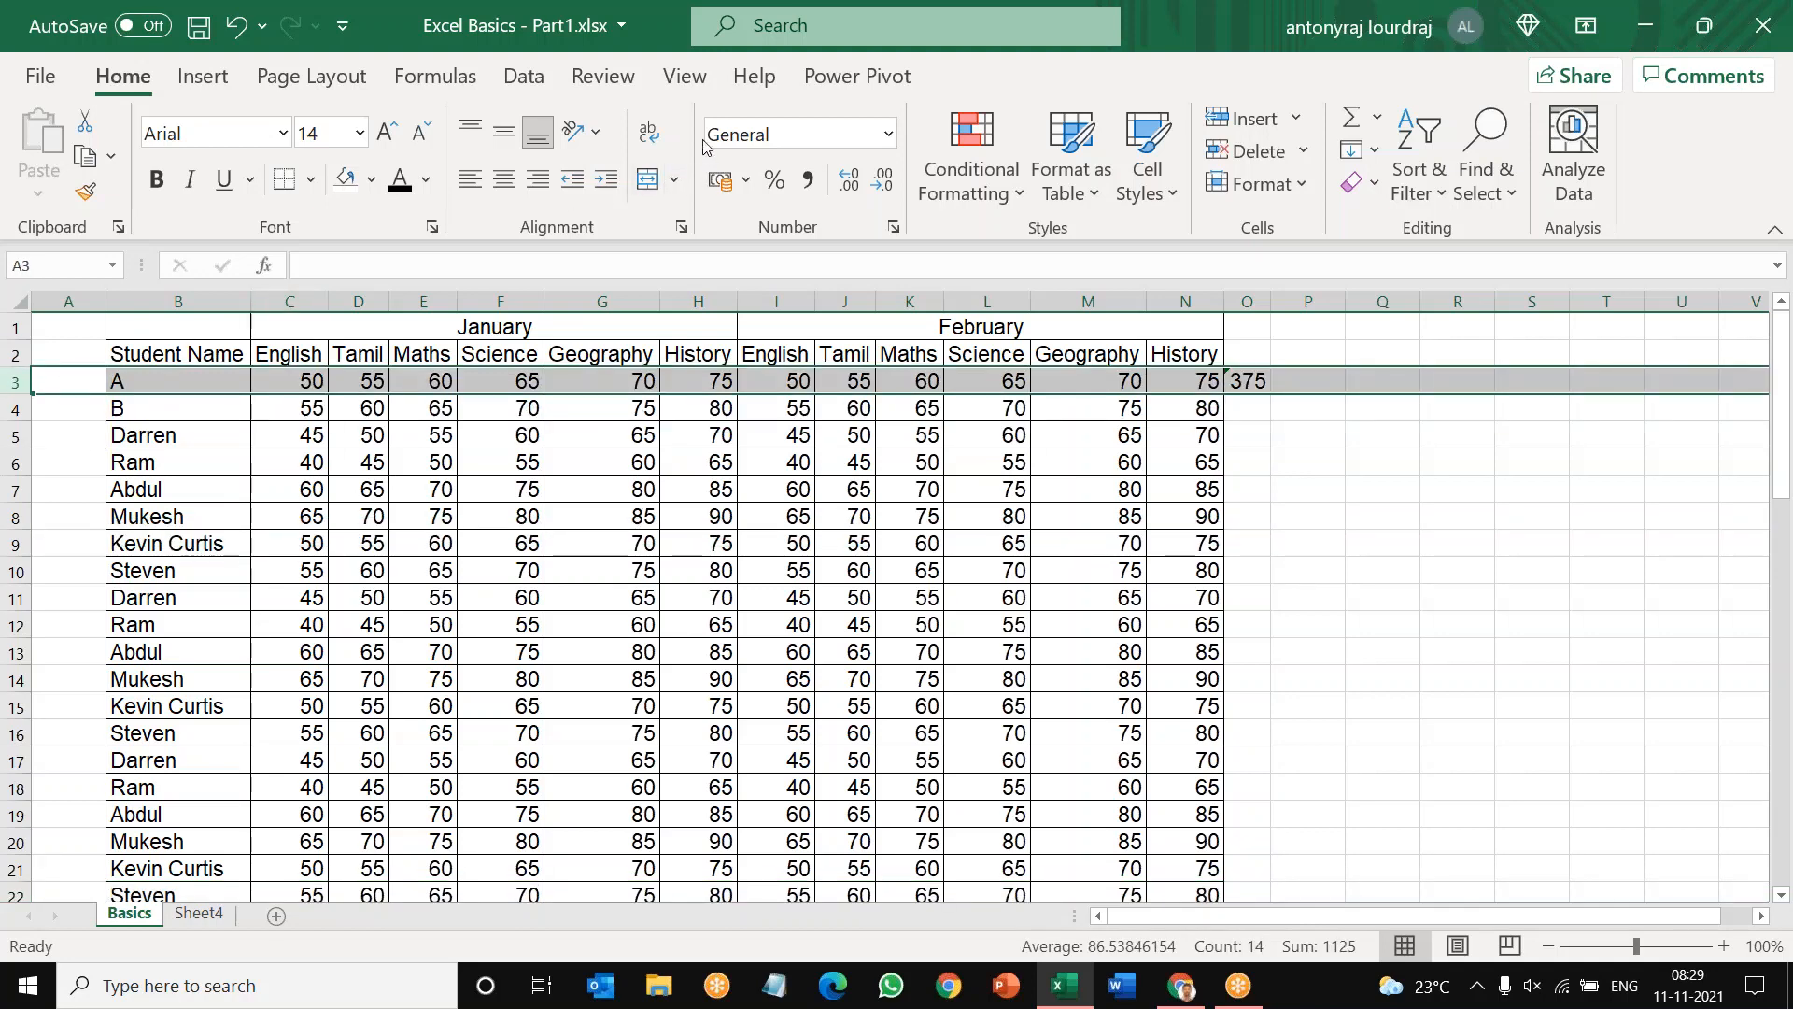
pyautogui.click(685, 82)
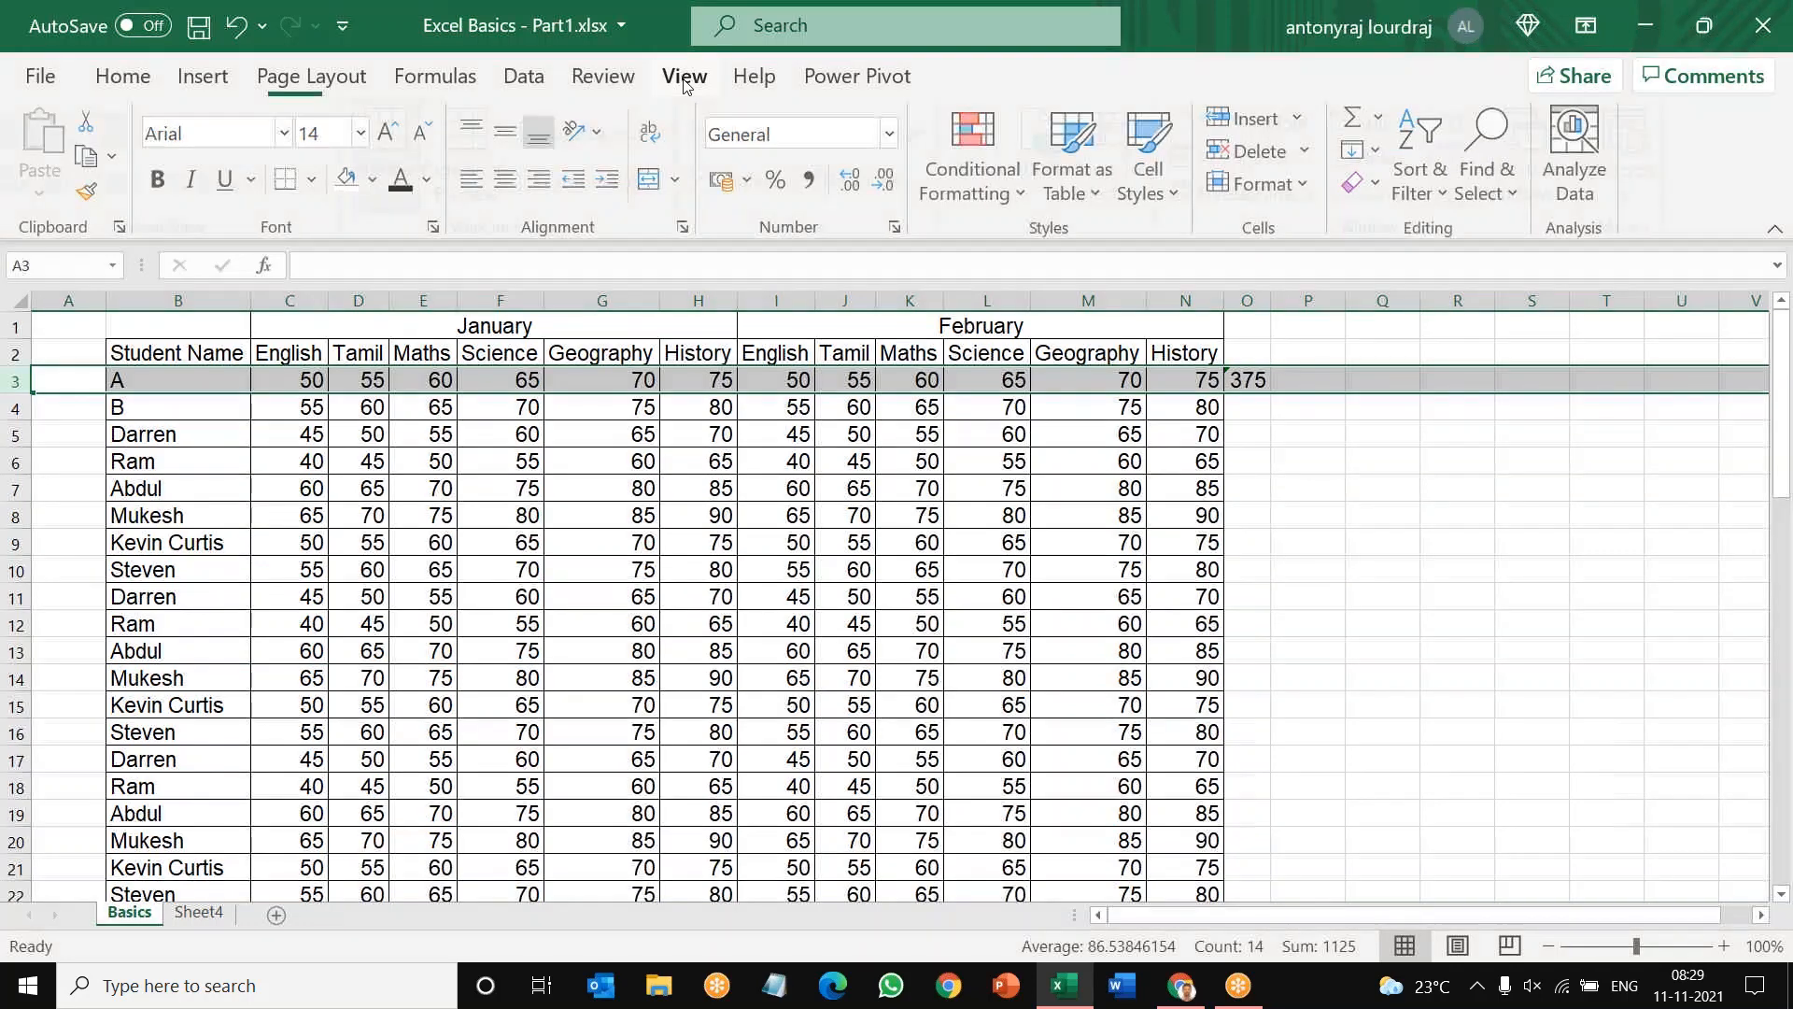
pyautogui.click(551, 85)
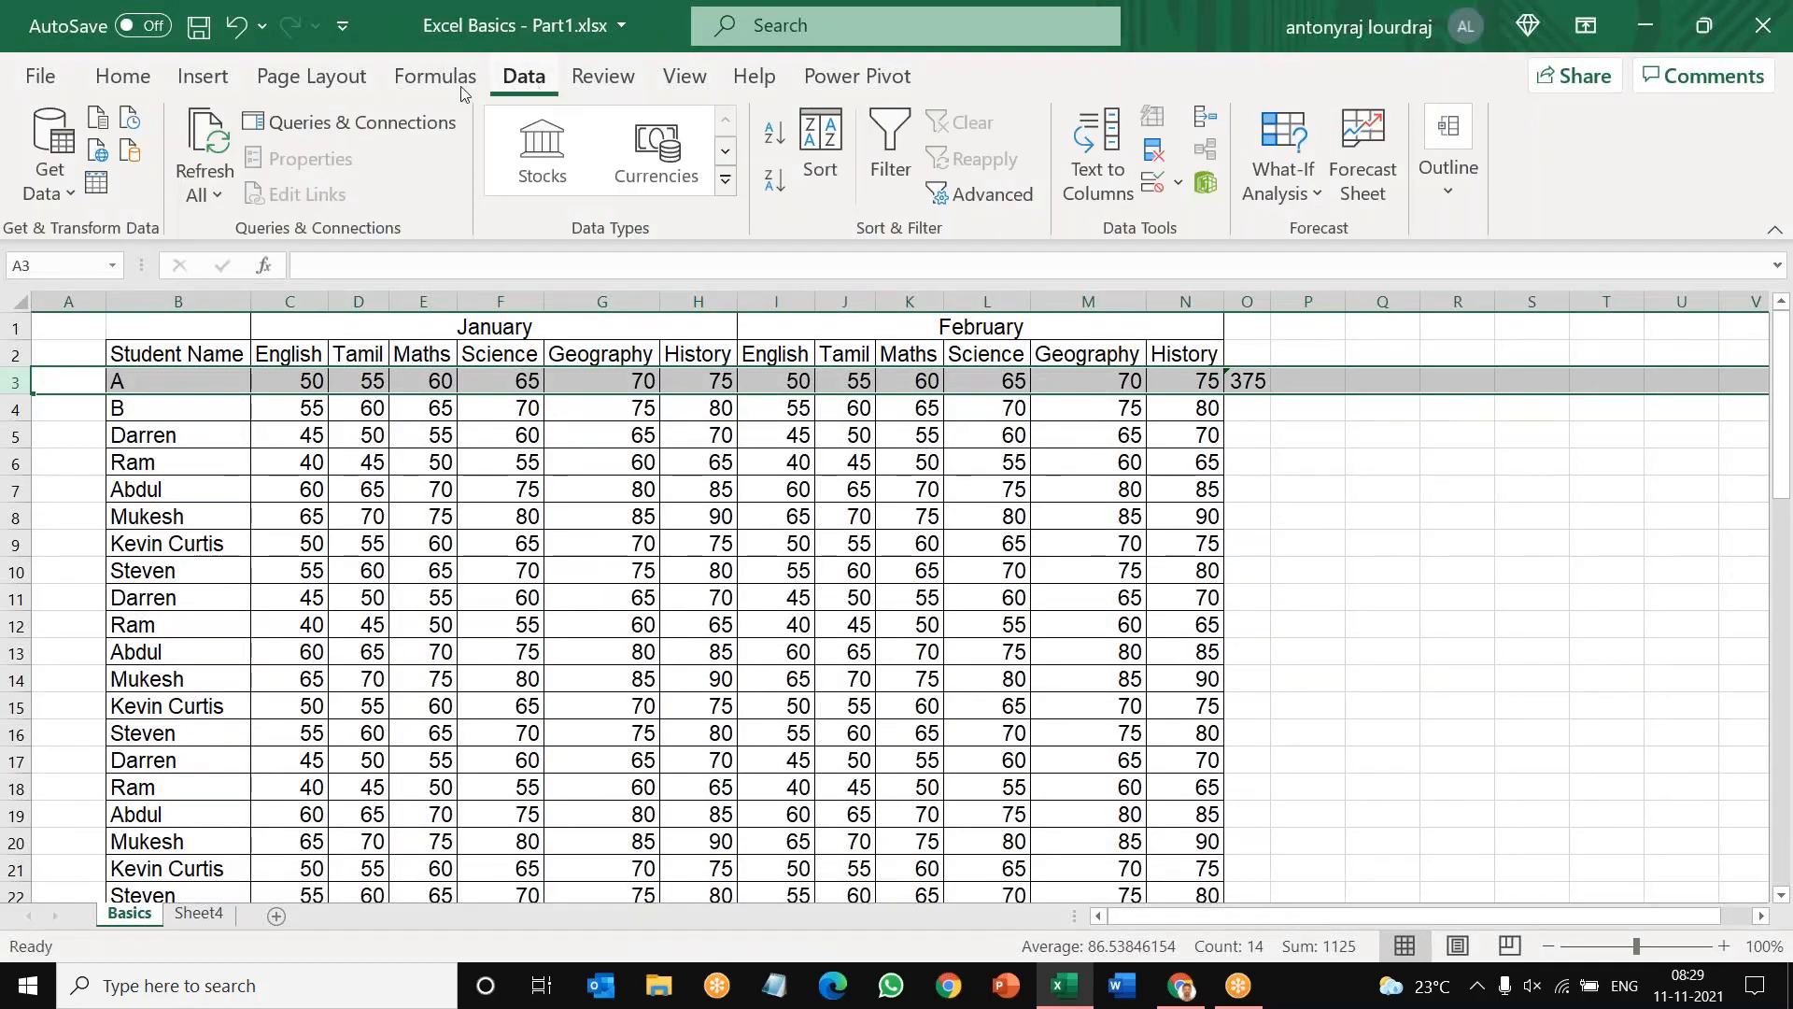
pyautogui.click(138, 84)
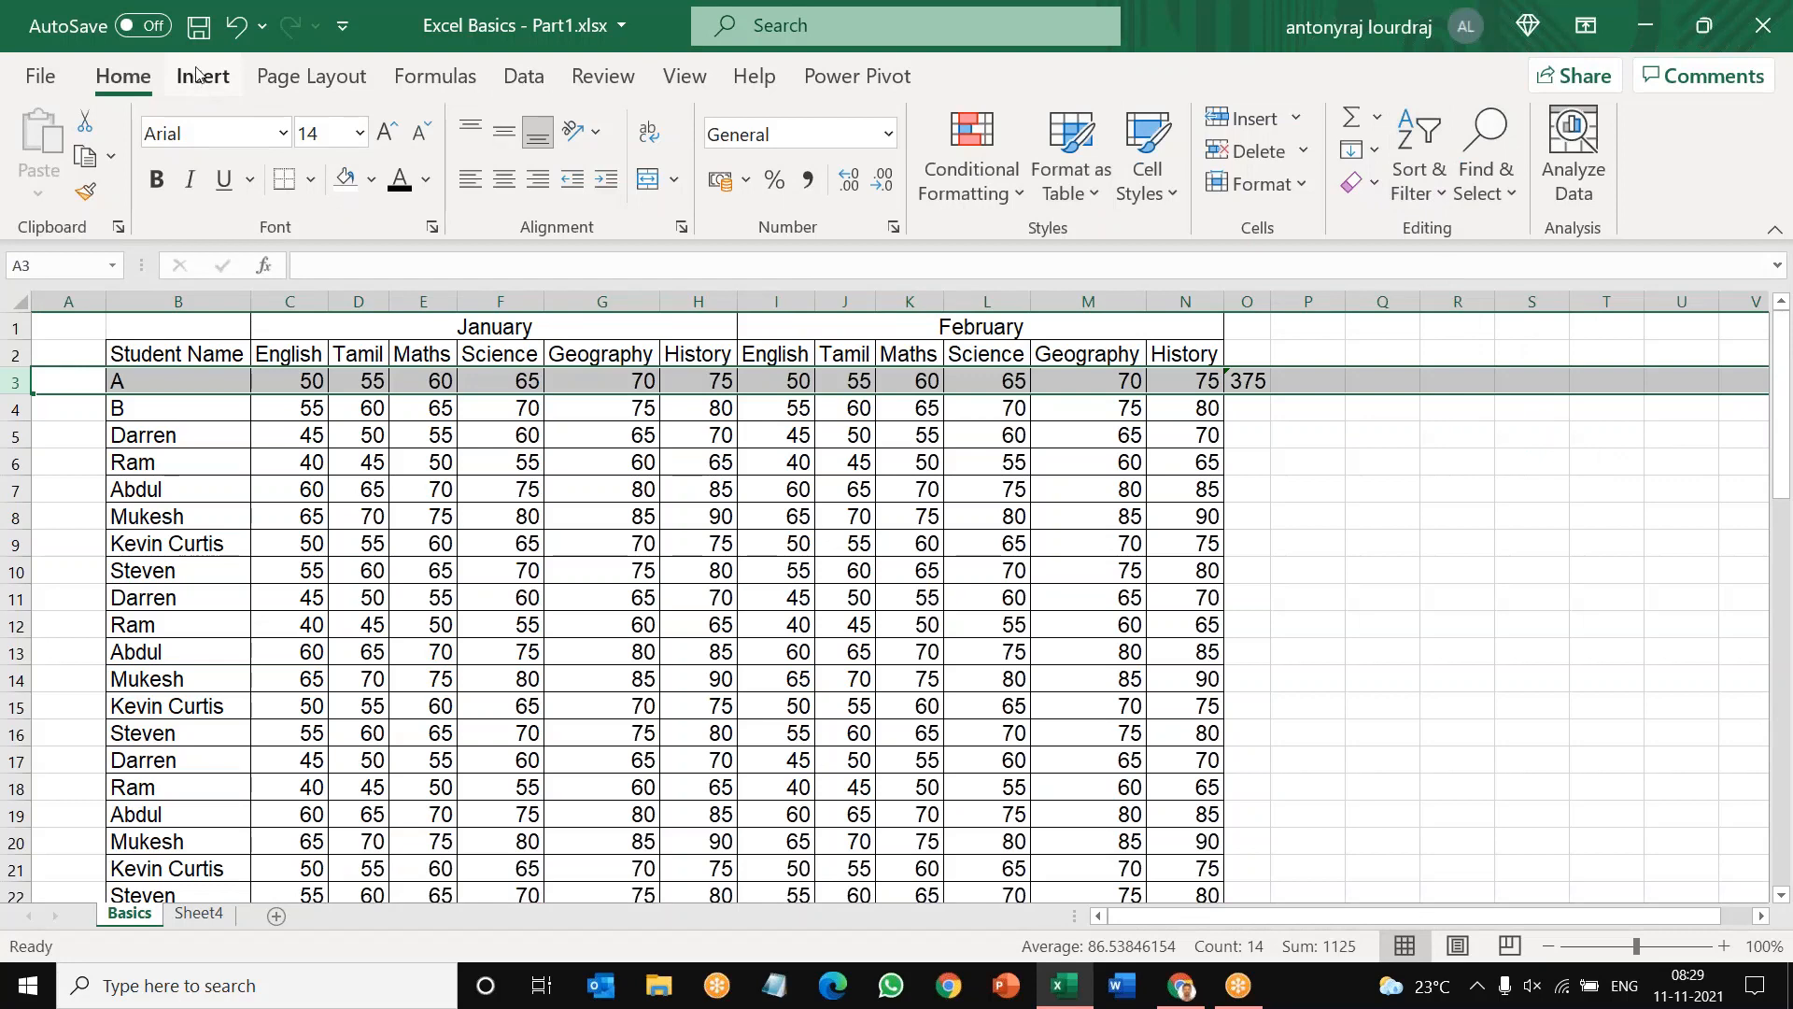
pyautogui.click(524, 76)
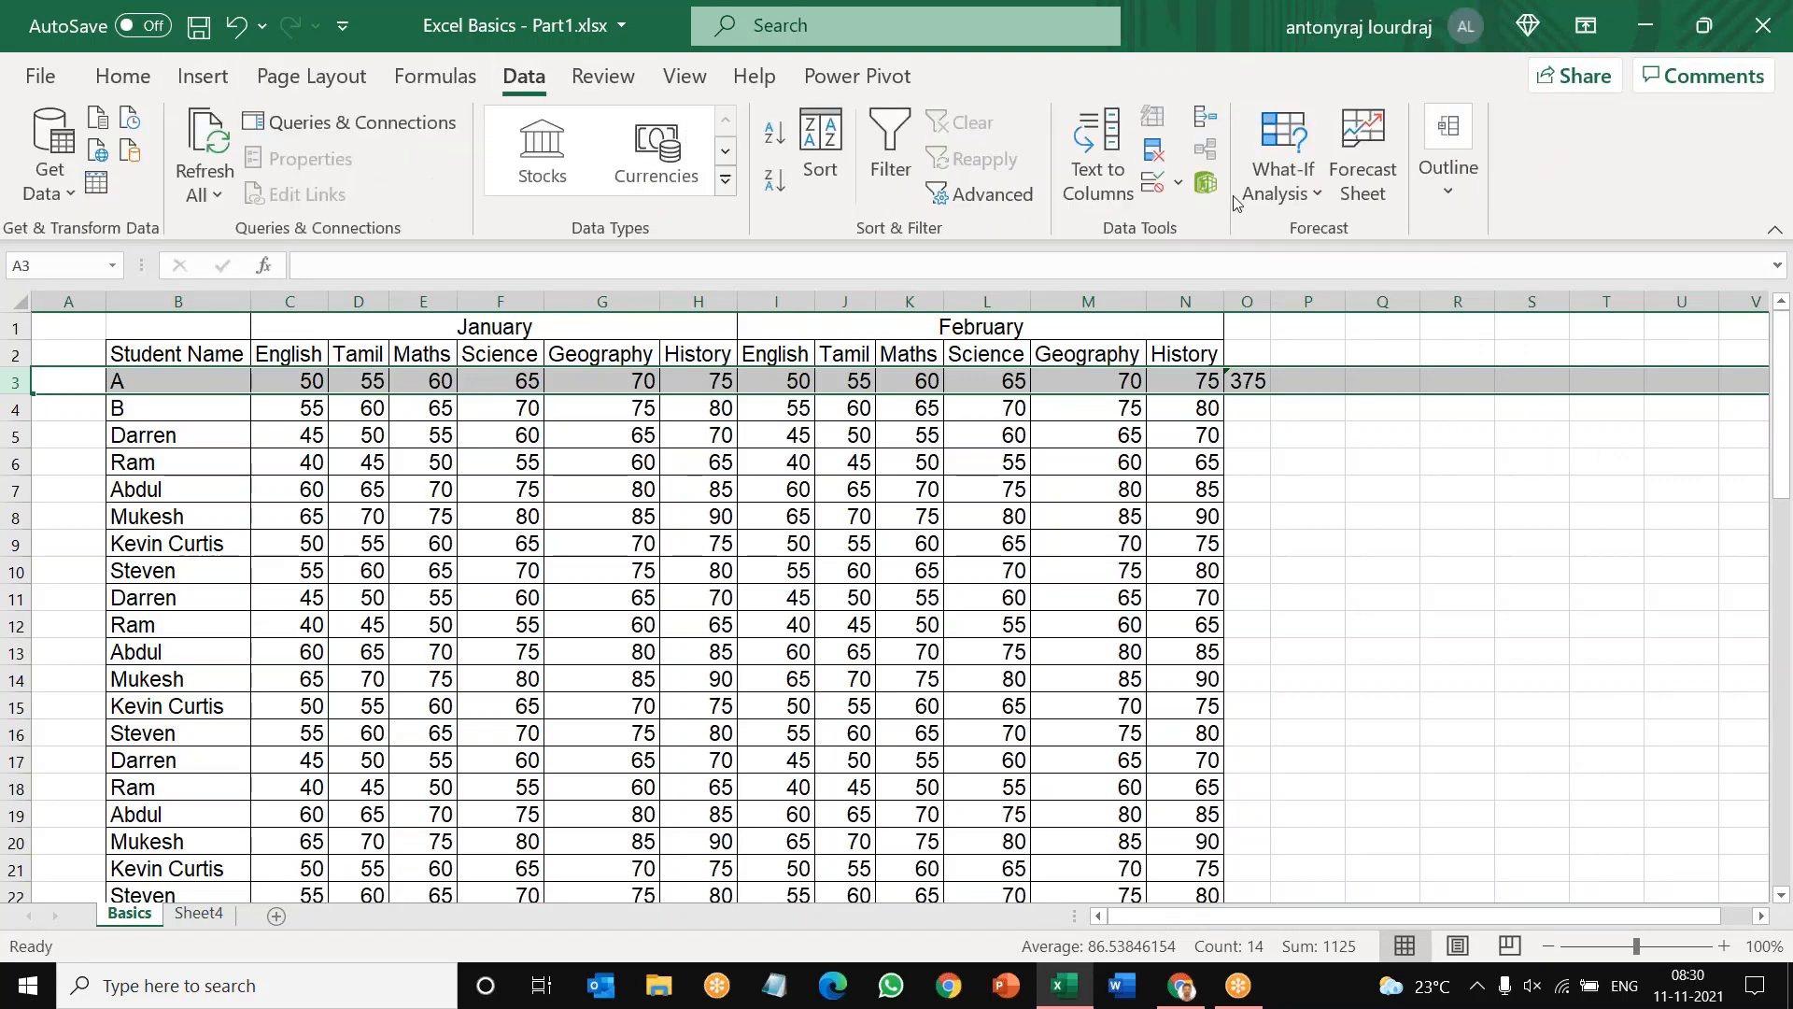
pyautogui.click(638, 82)
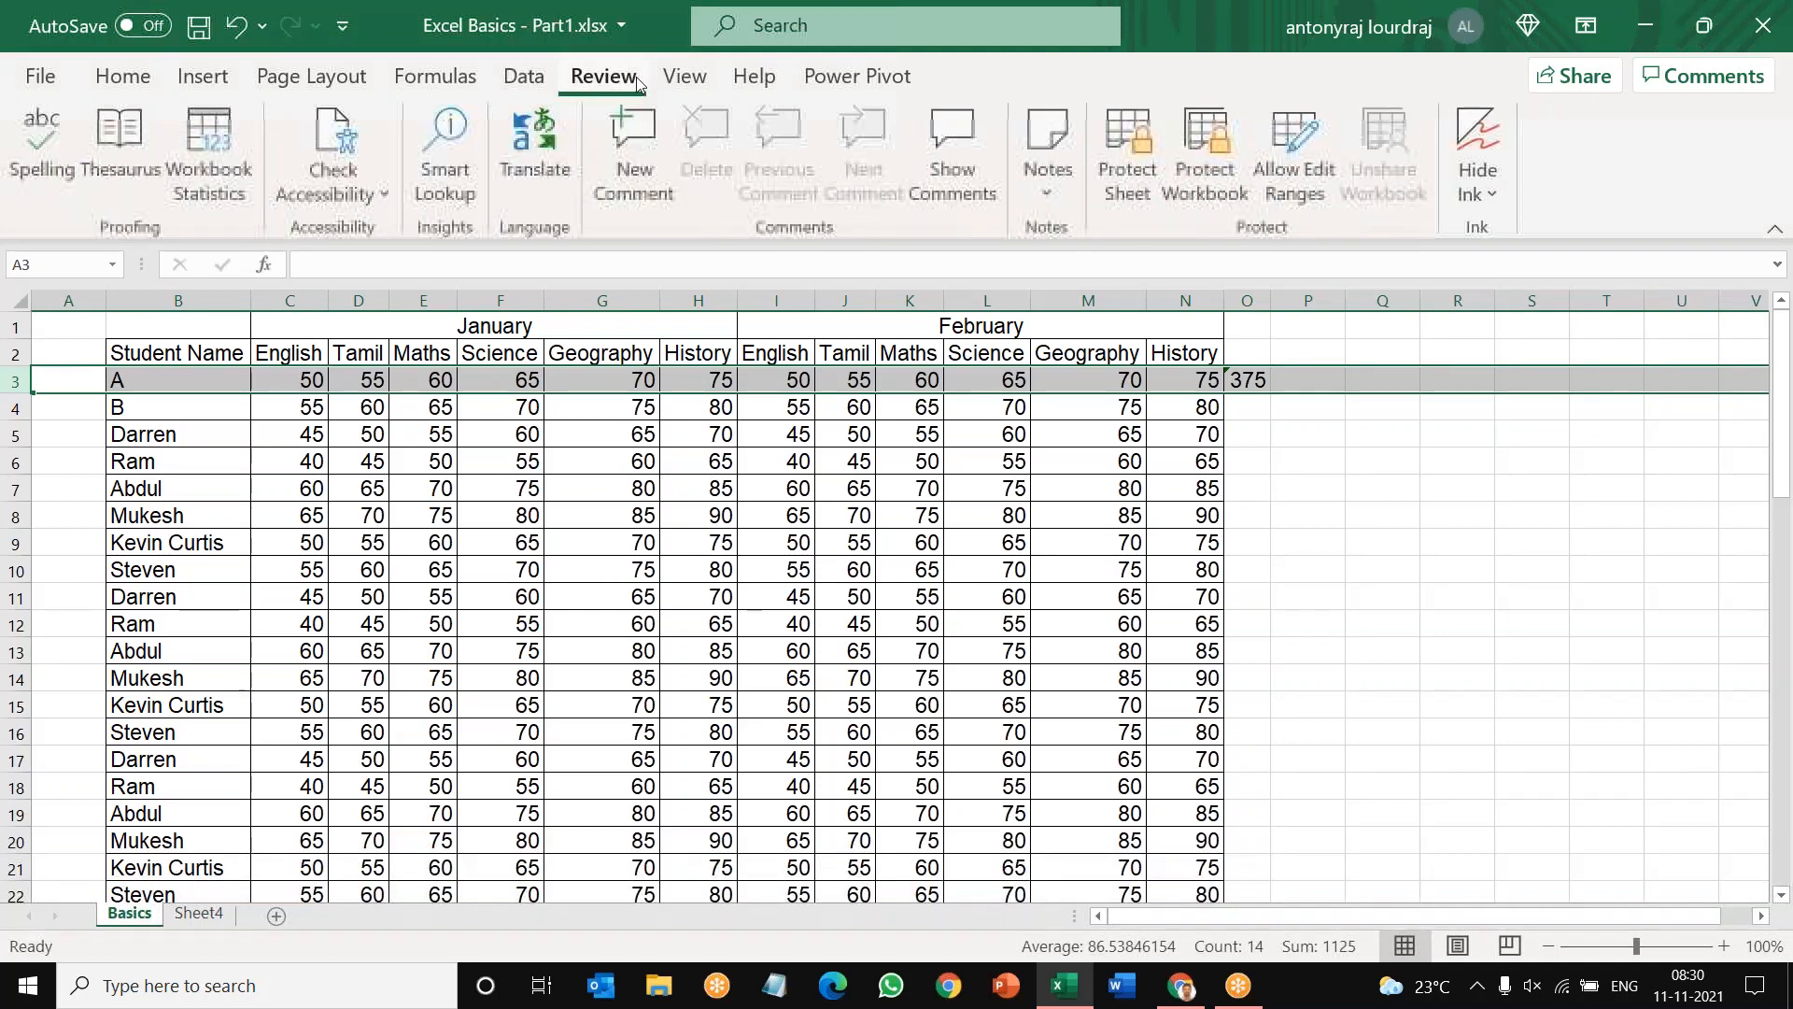
pyautogui.click(684, 82)
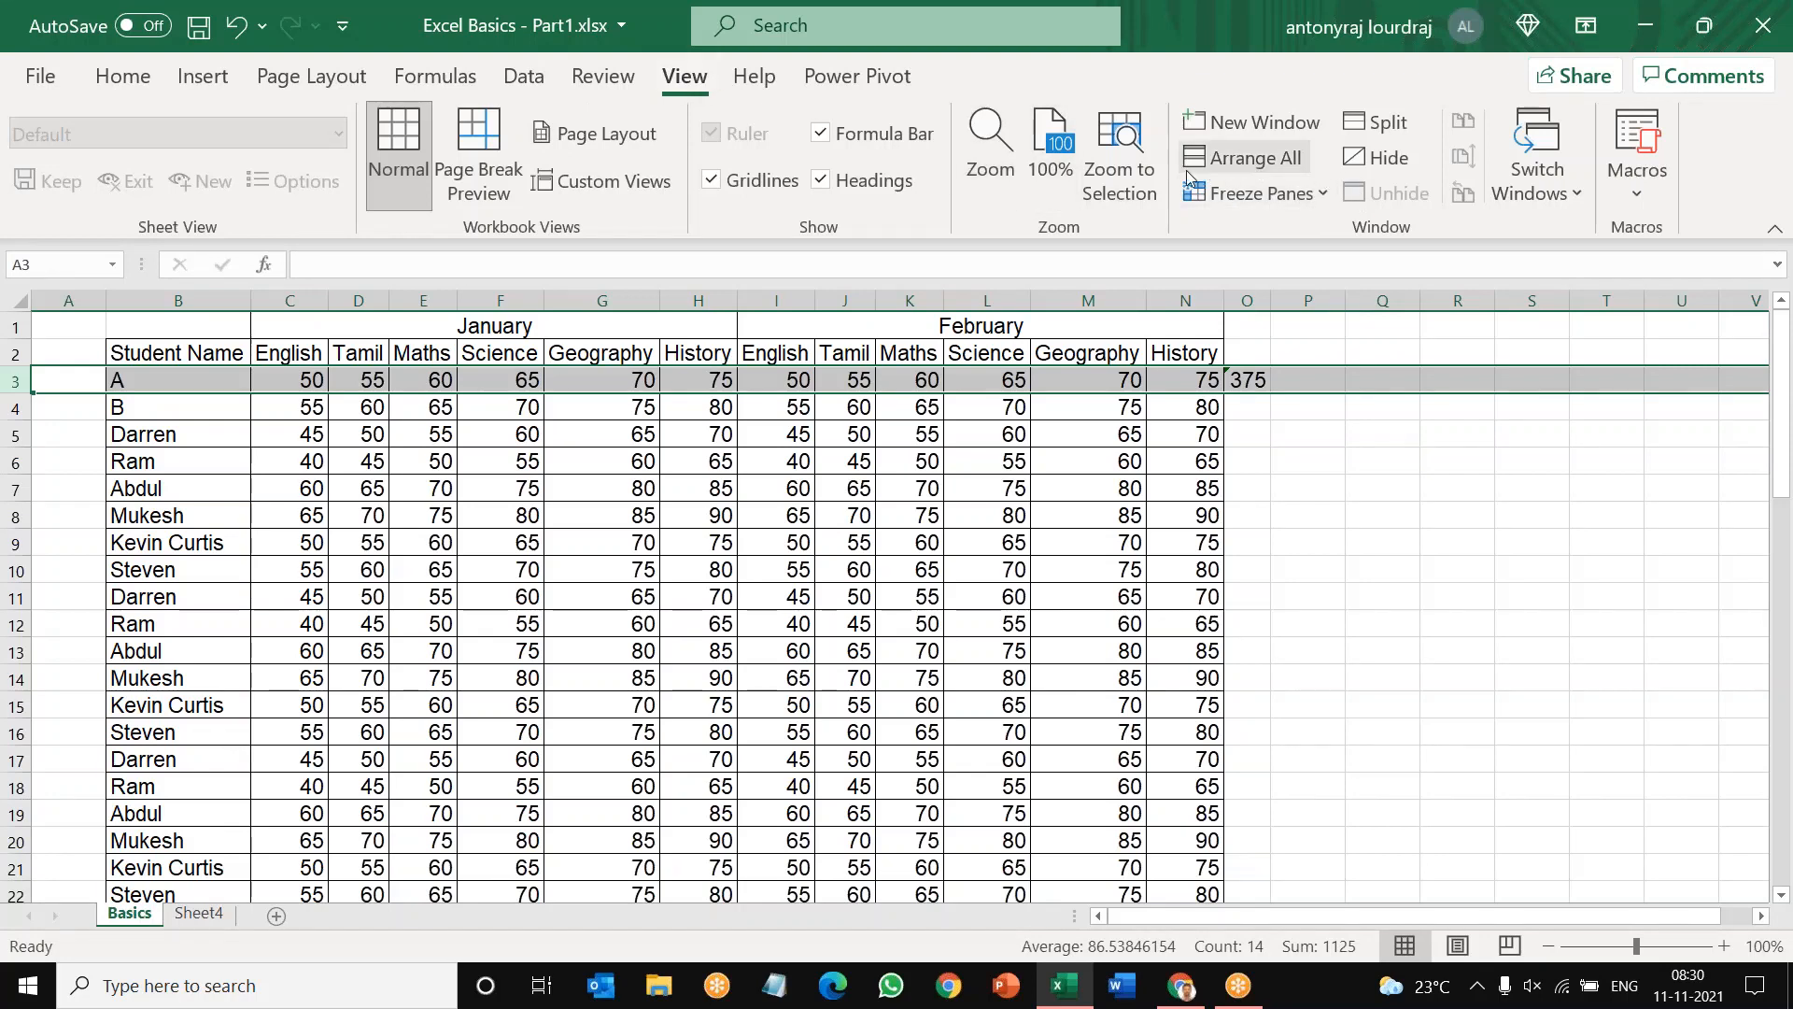
pyautogui.click(1324, 193)
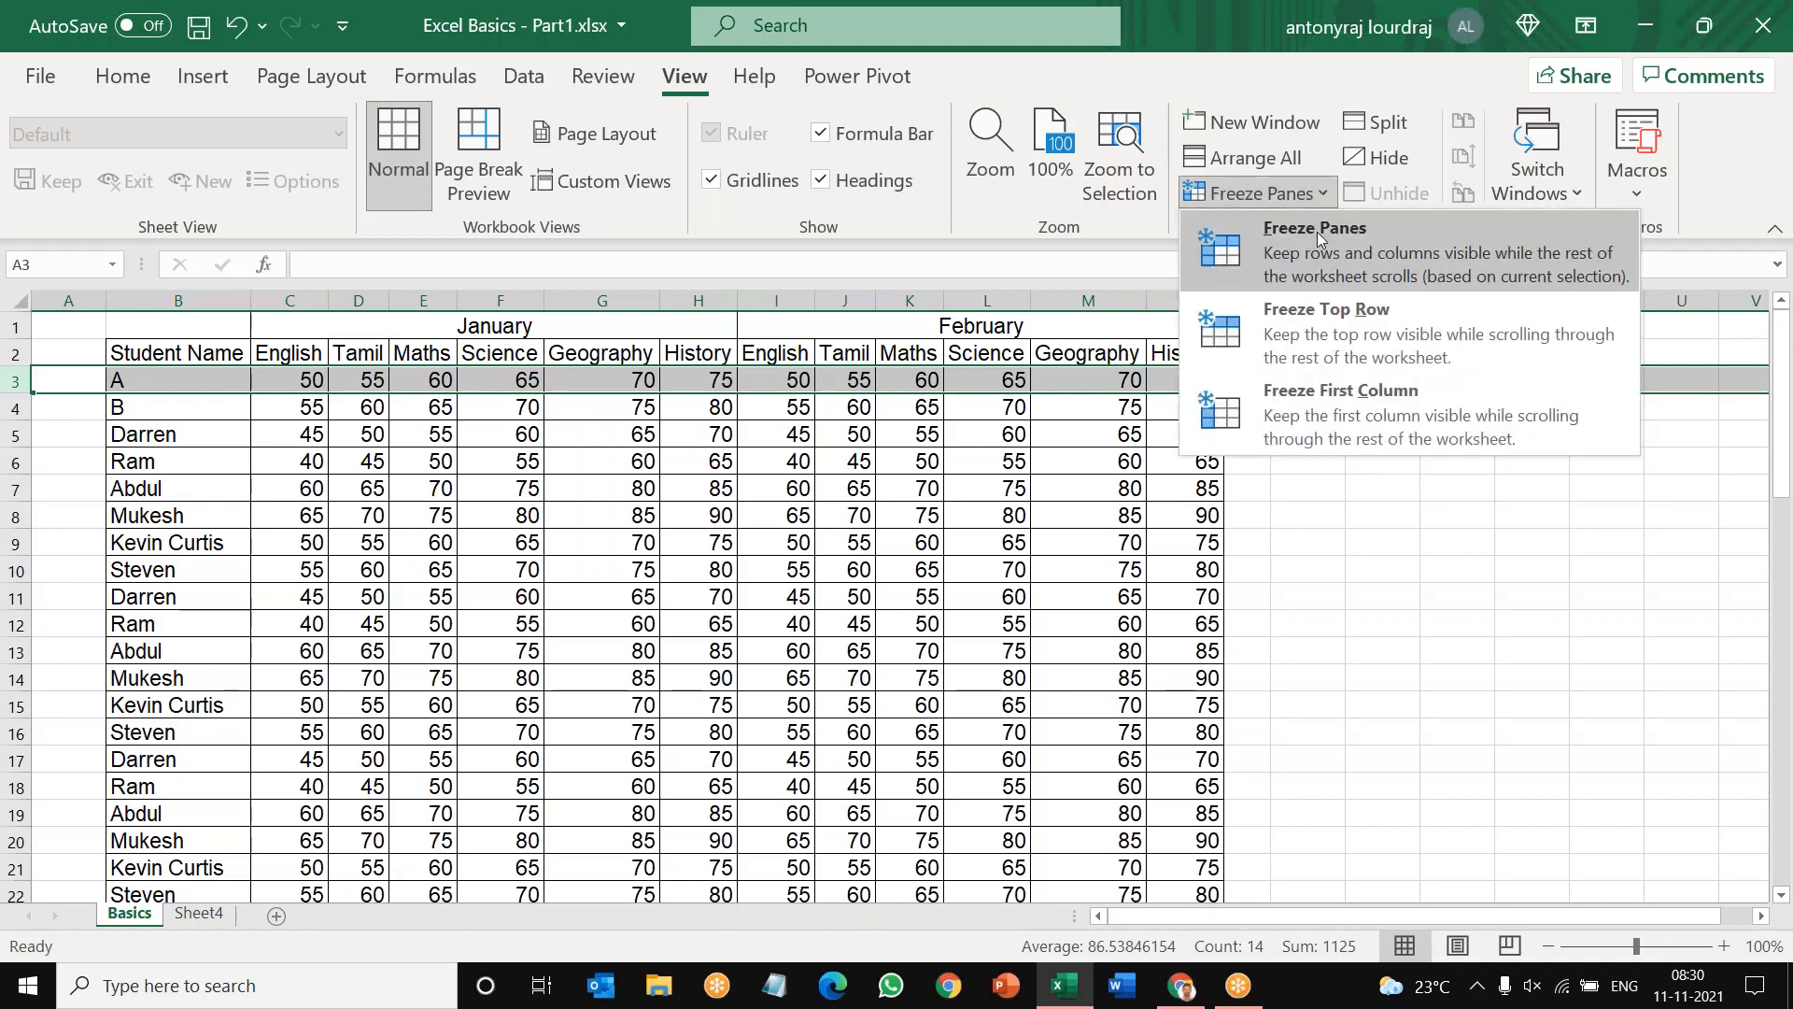
pyautogui.click(1317, 231)
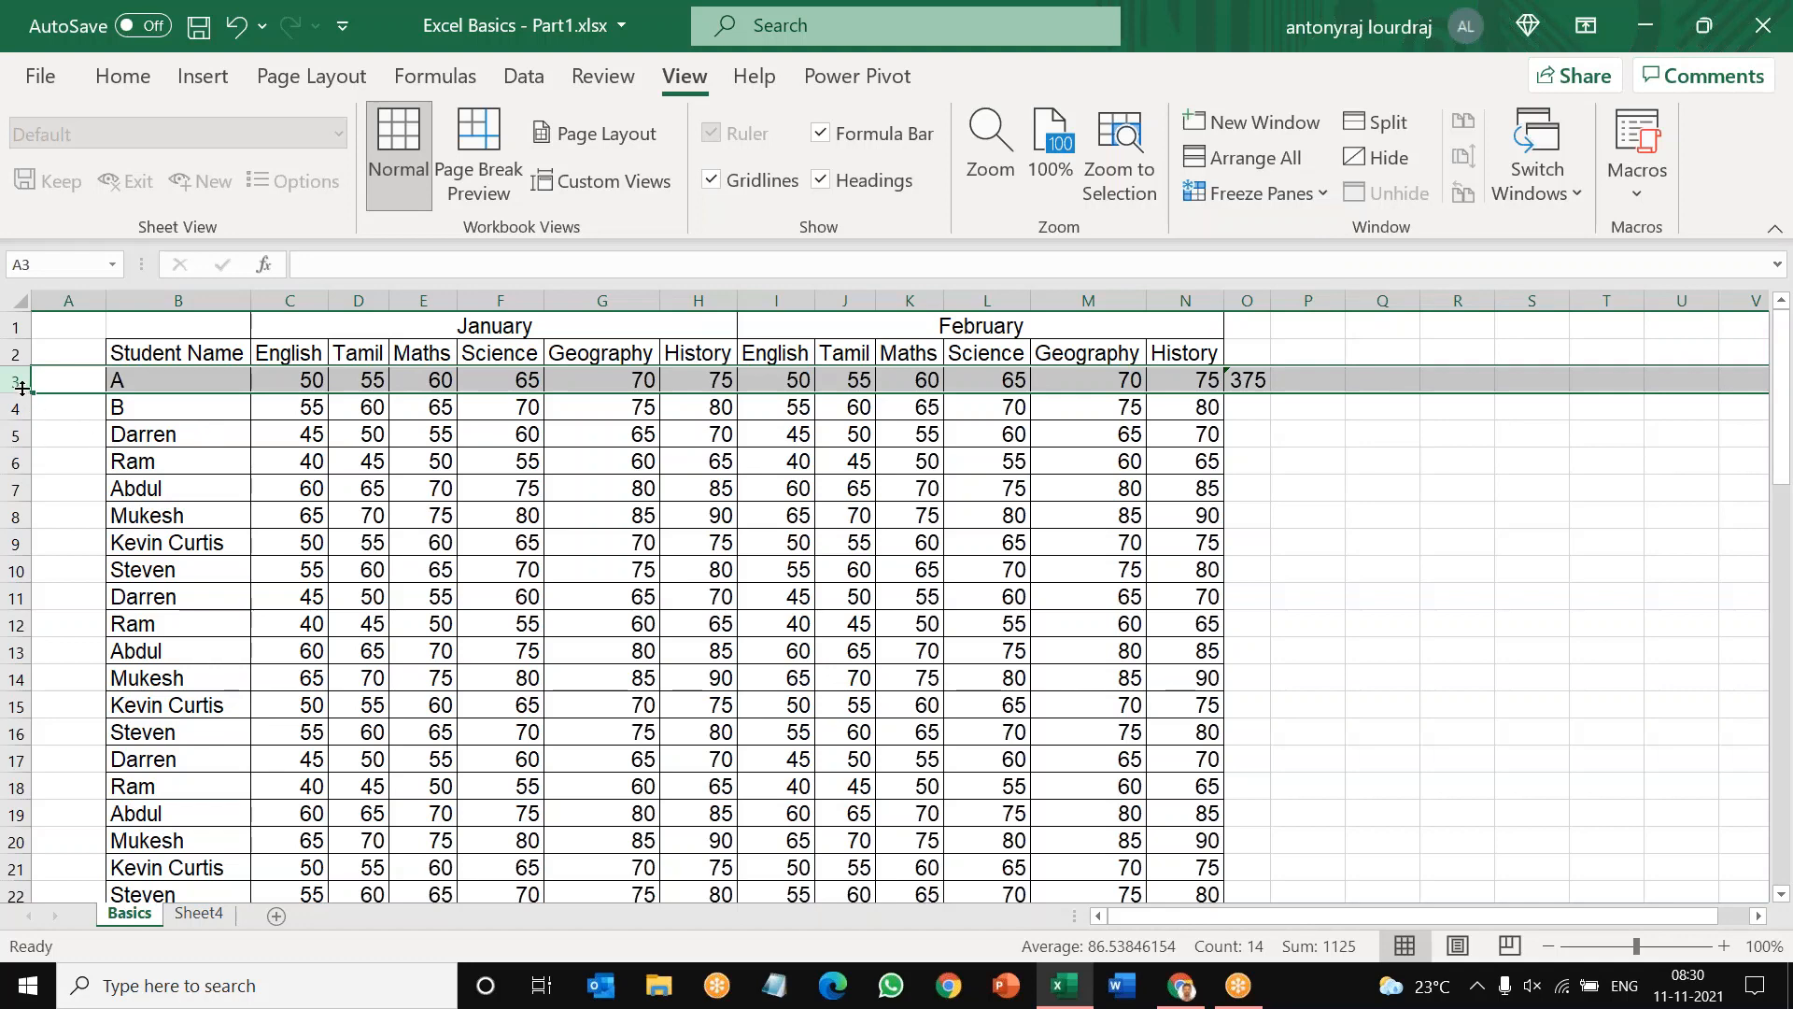
# Step: Examine how the frozen month and subject headings behave from the first student rows to the end of the list
pyautogui.click(74, 456)
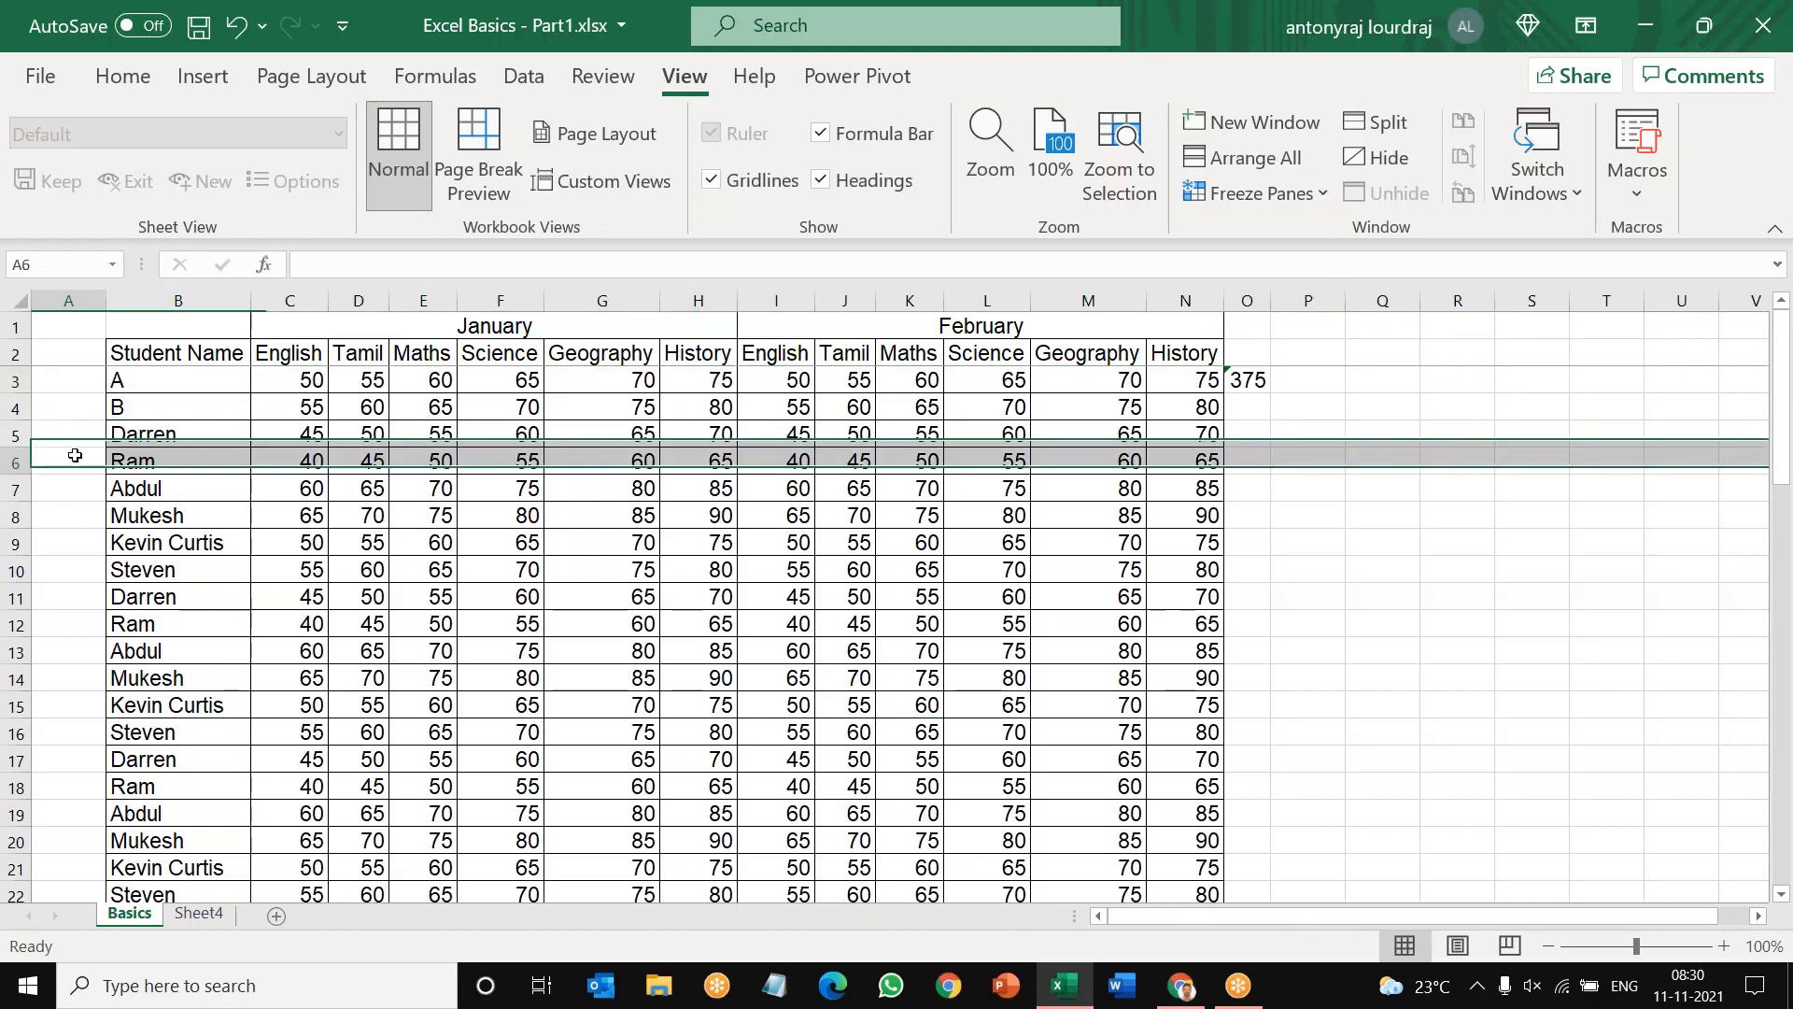
pyautogui.click(61, 383)
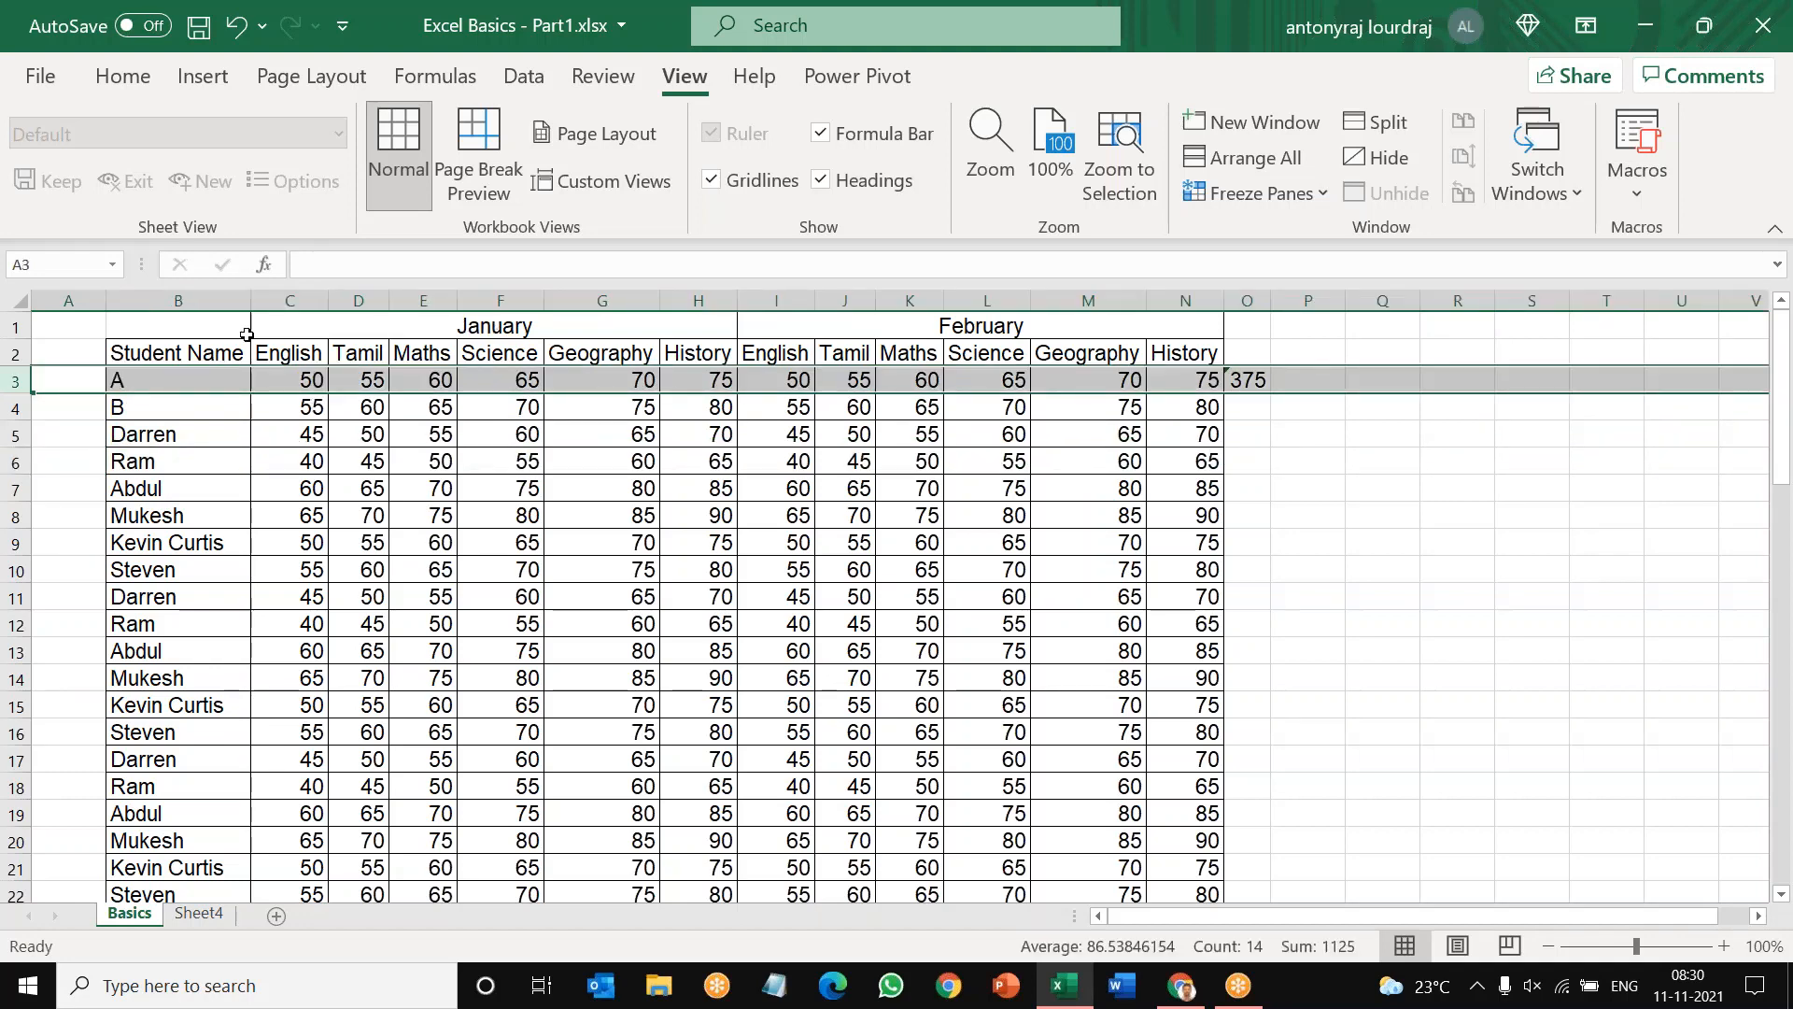
pyautogui.moveTo(63, 326); pyautogui.dragTo(1188, 353)
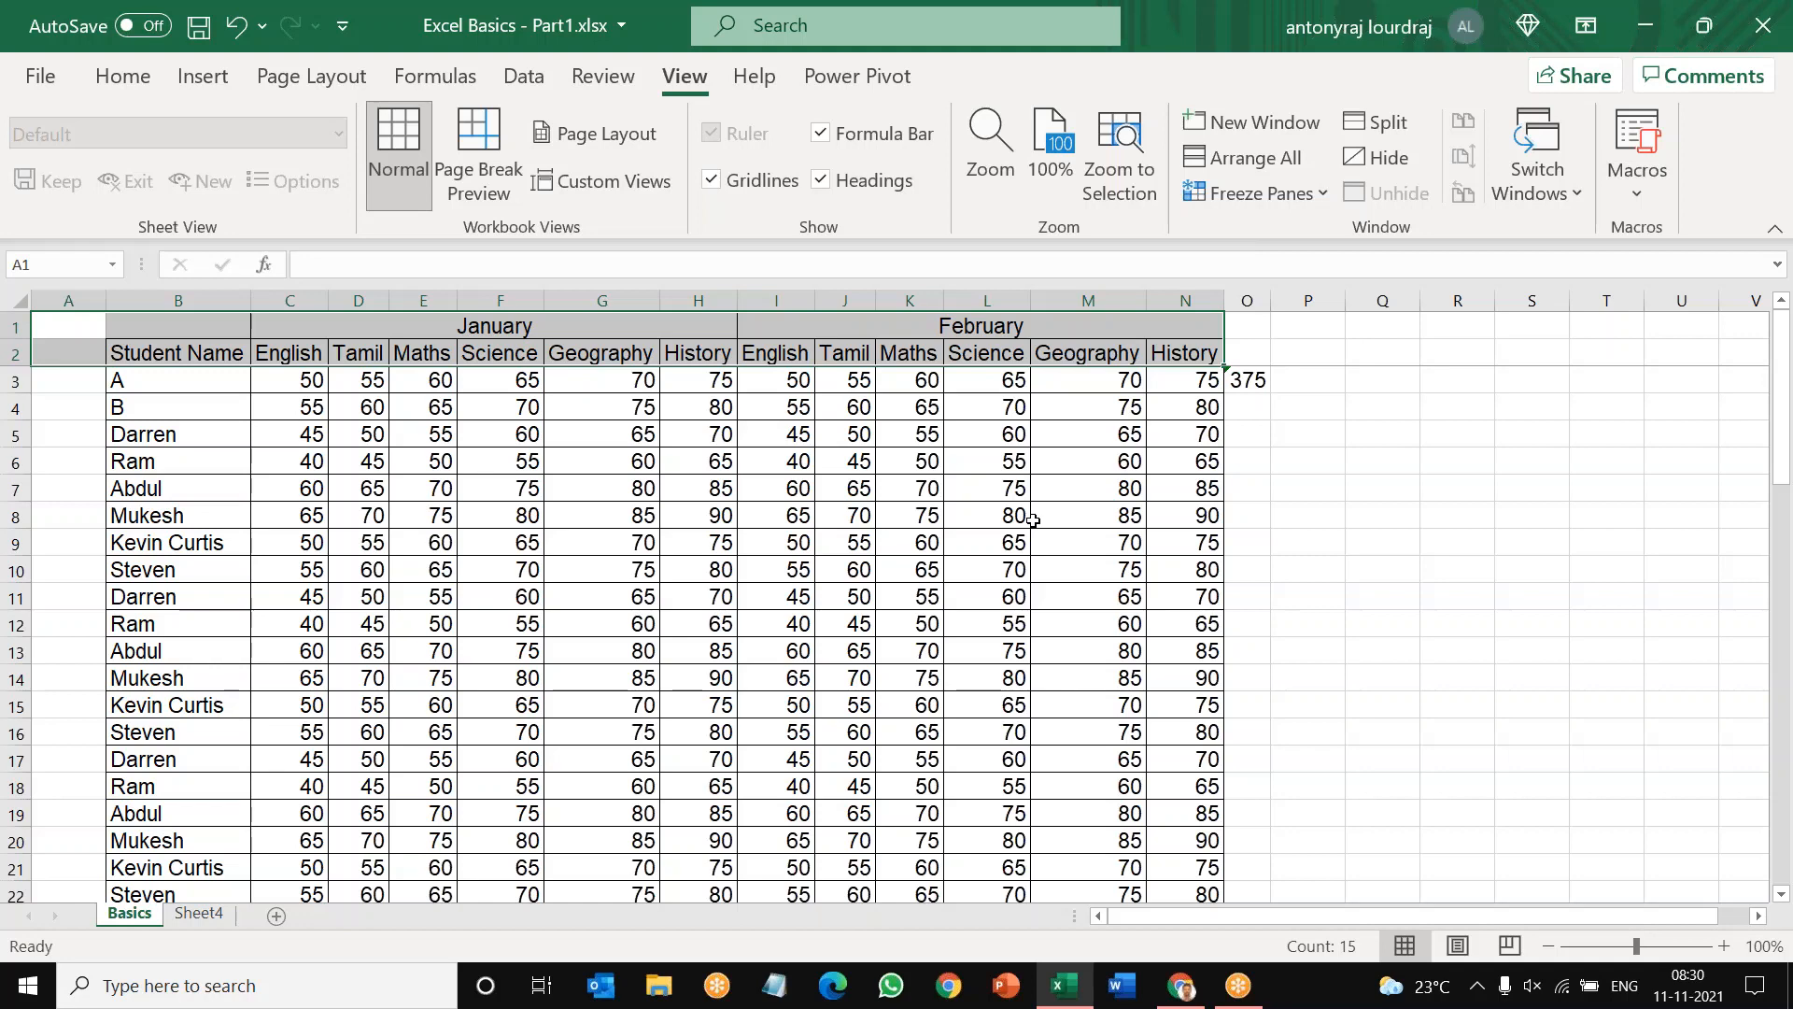
pyautogui.scroll(-10, 1033, 520)
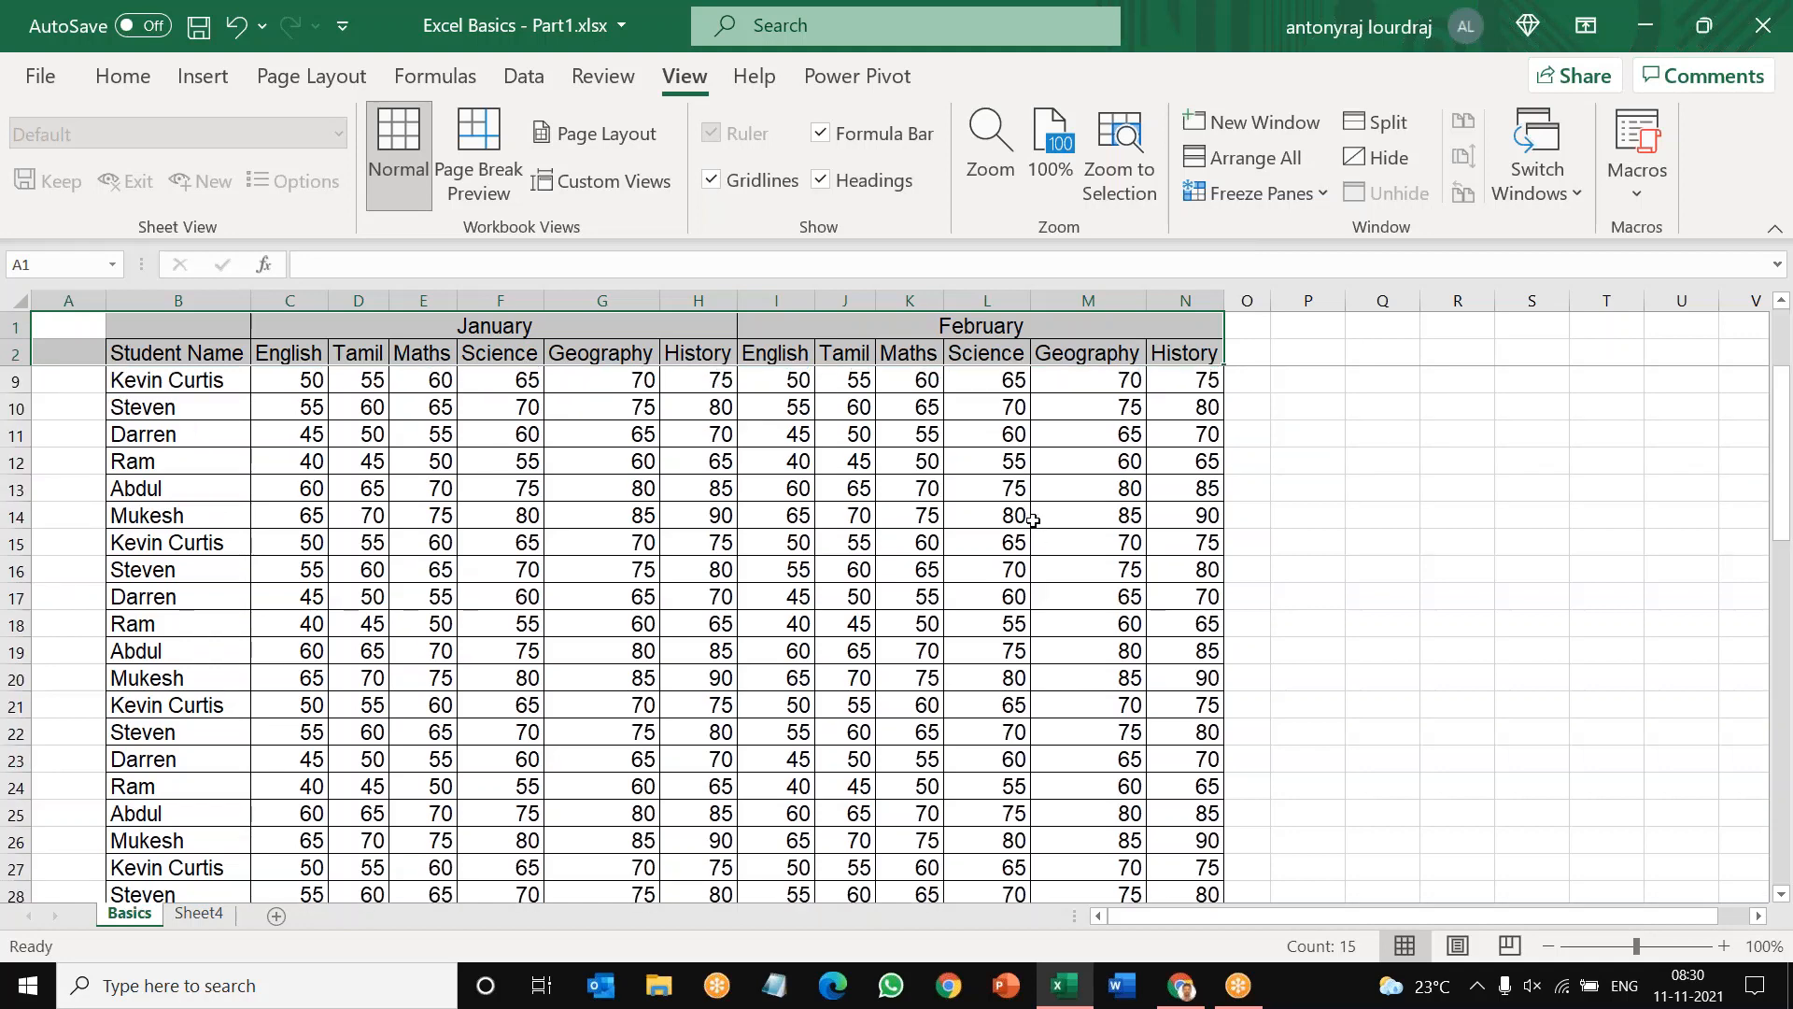
pyautogui.scroll(-3, 857, 573)
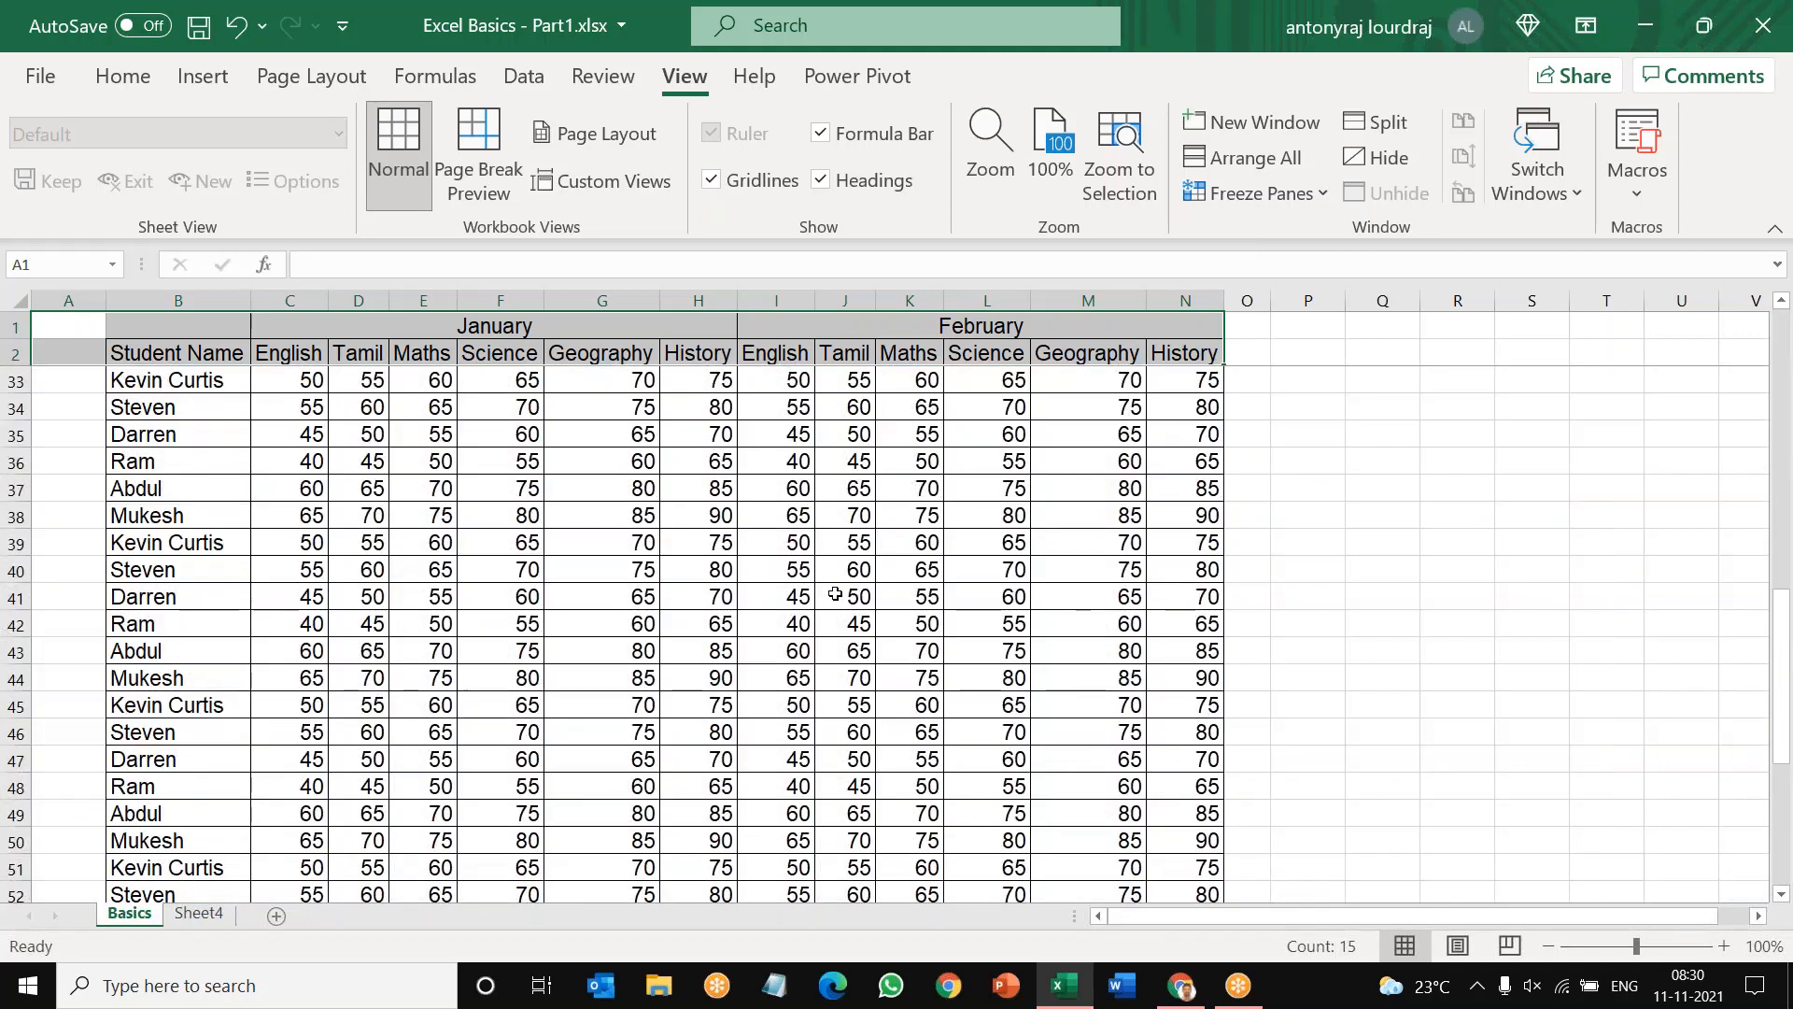
pyautogui.scroll(-3, 857, 573)
pyautogui.moveTo(523, 327); pyautogui.dragTo(927, 357)
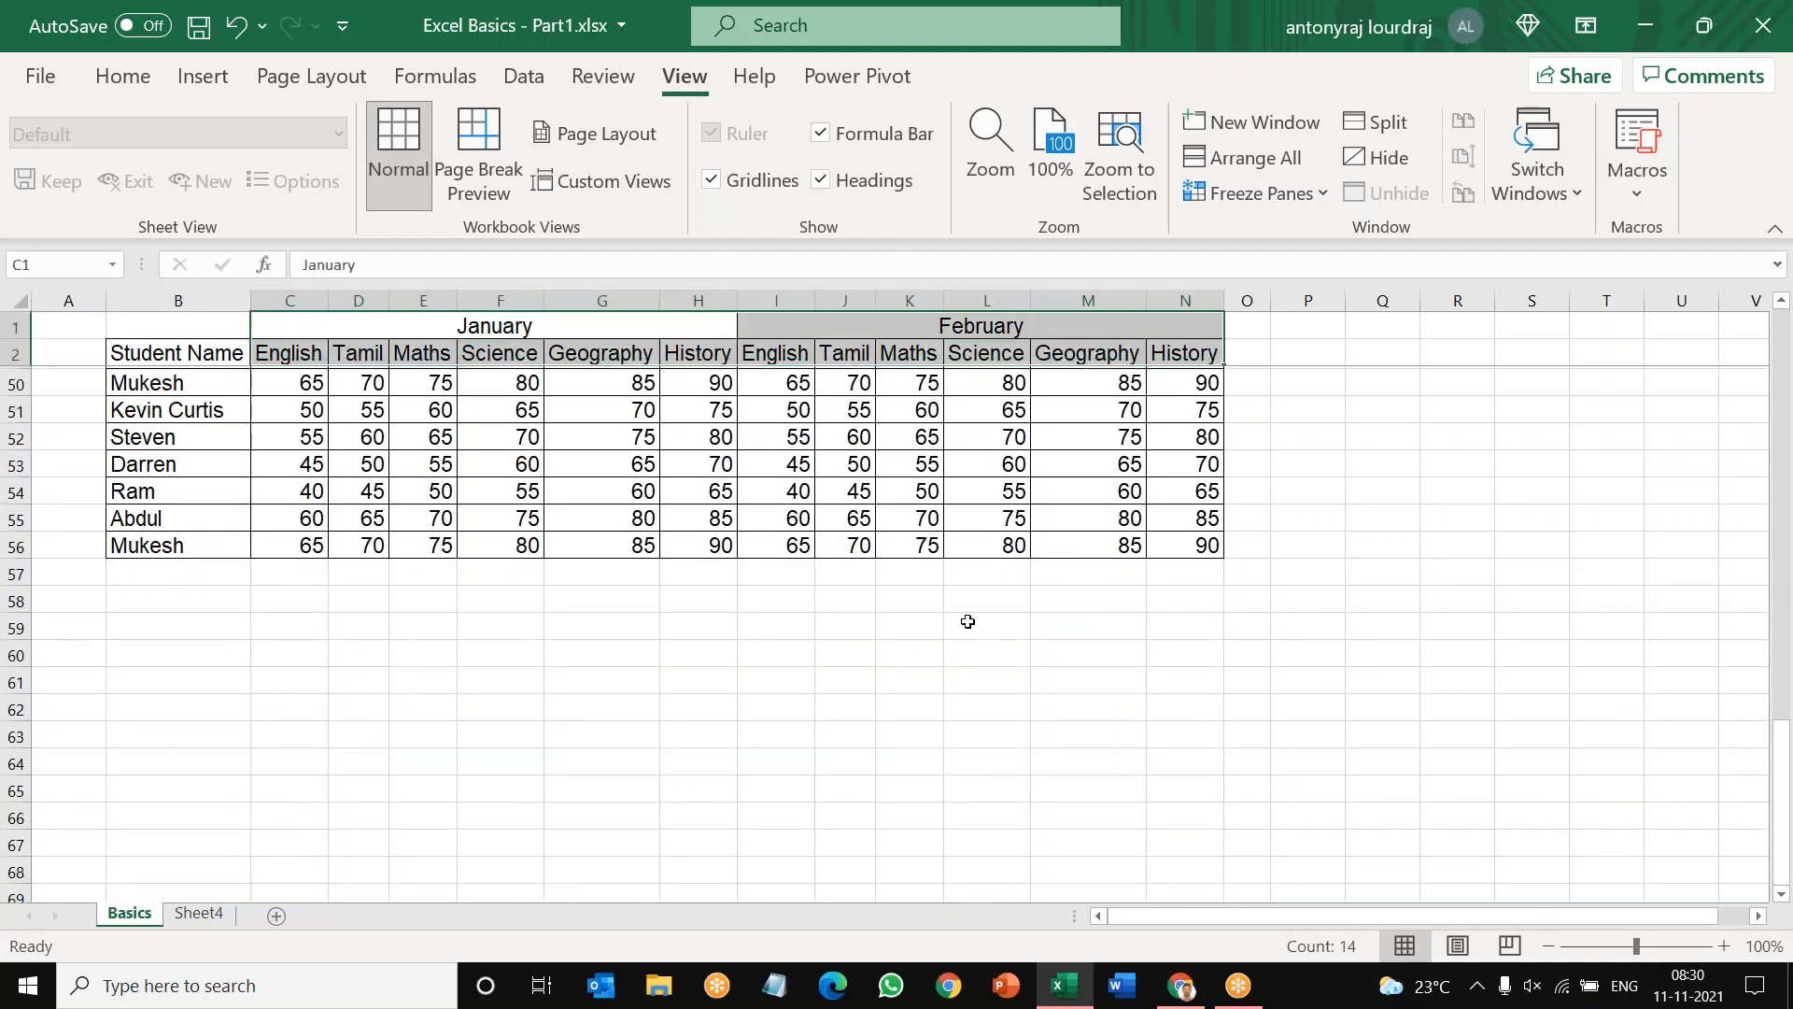
pyautogui.scroll(6, 967, 621)
pyautogui.scroll(9, 968, 621)
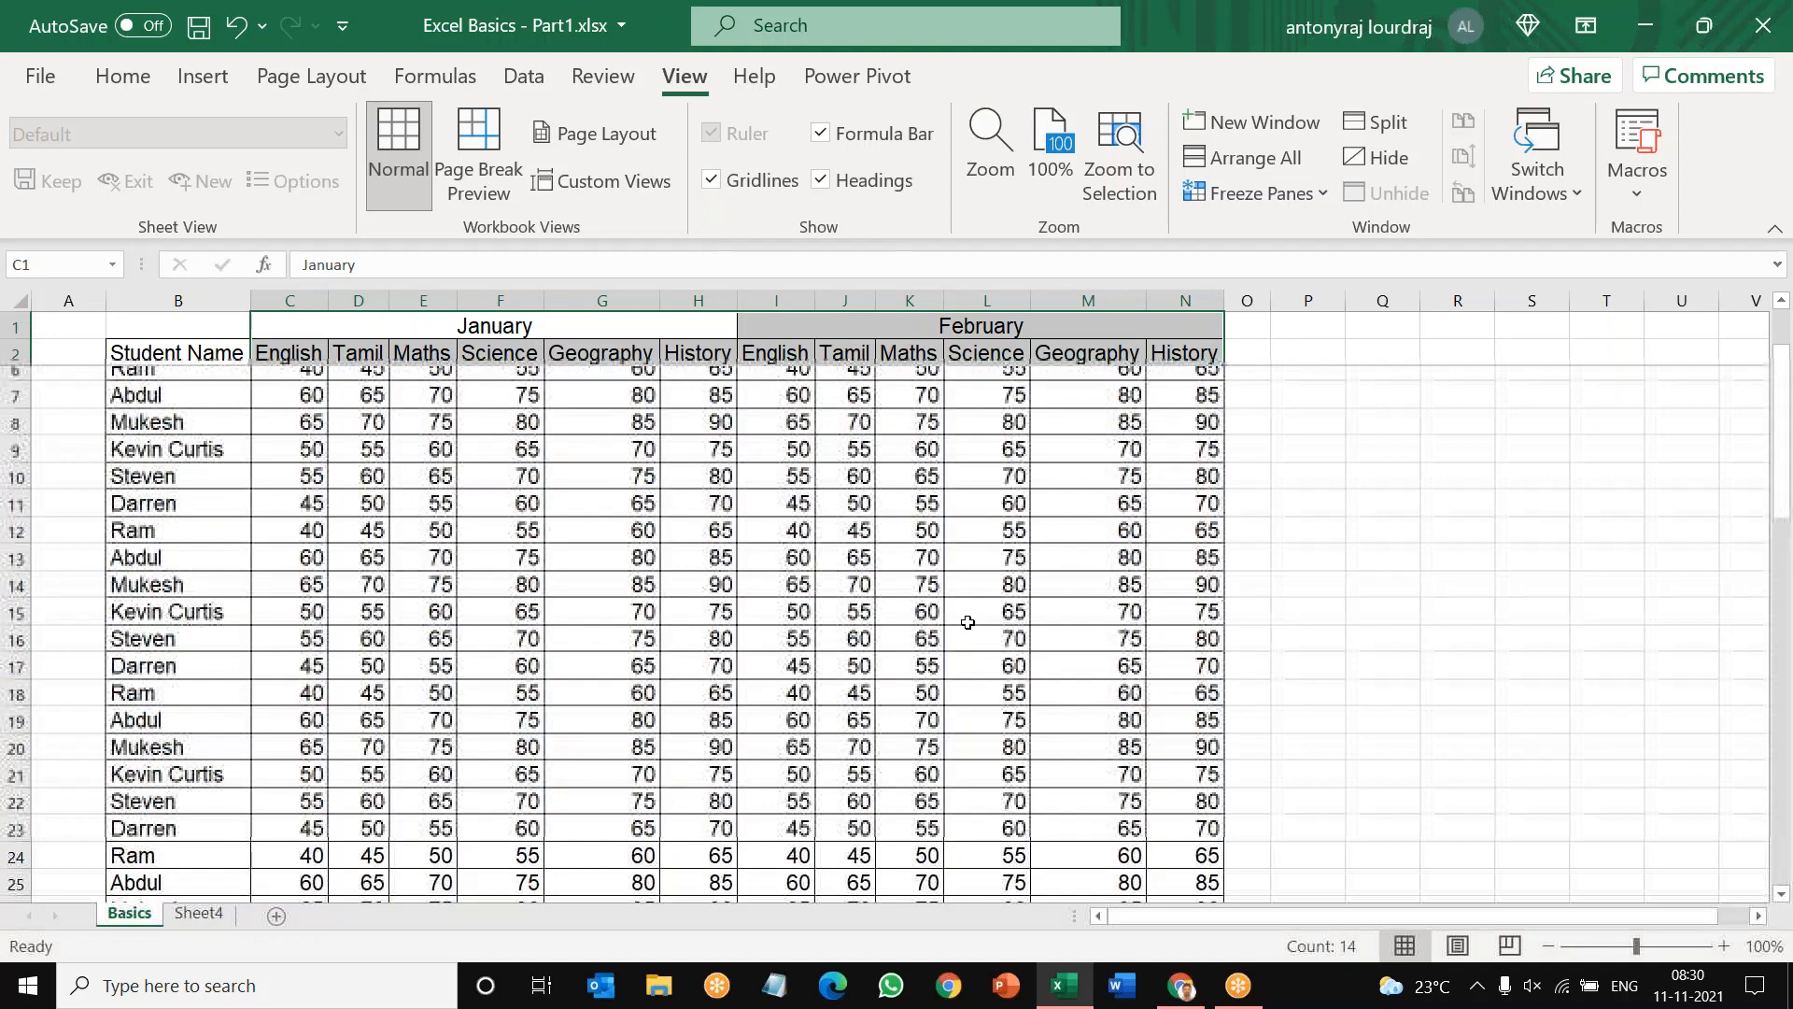
pyautogui.scroll(1, 968, 621)
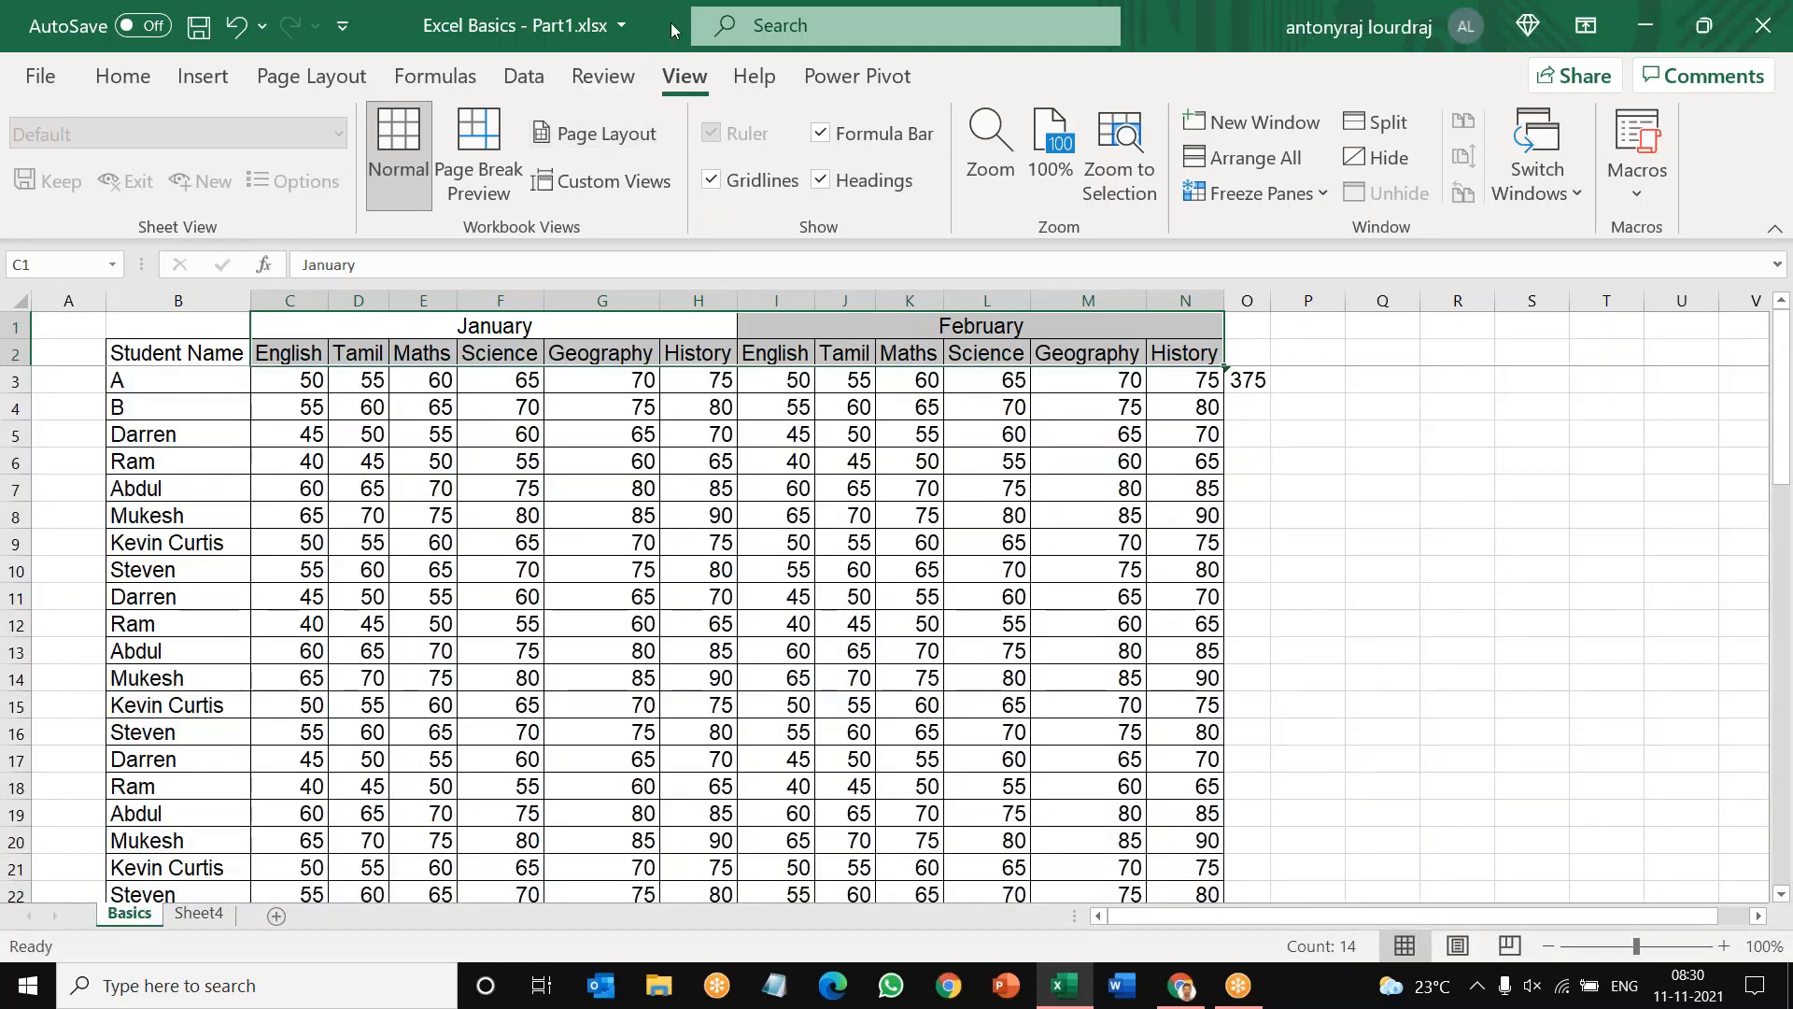
# Step: Unfreeze the panes and check how the header rows behave when viewing the lower rows
pyautogui.click(719, 32)
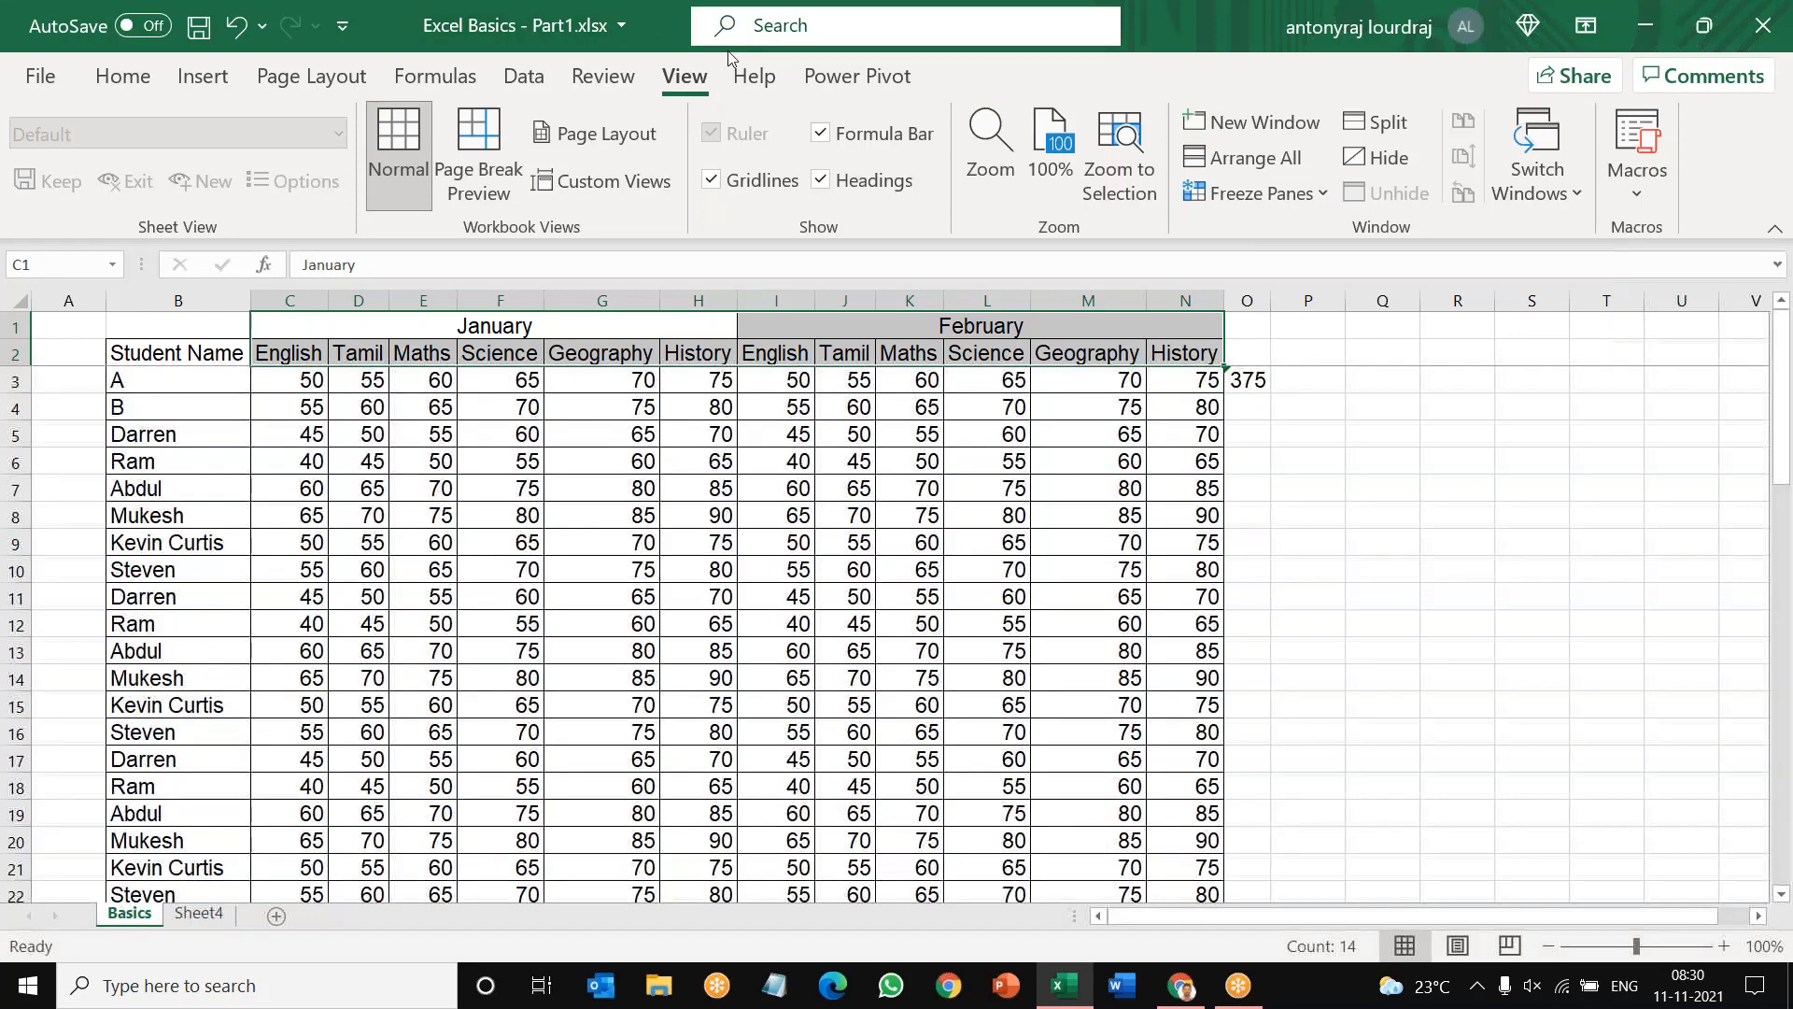
pyautogui.click(1324, 200)
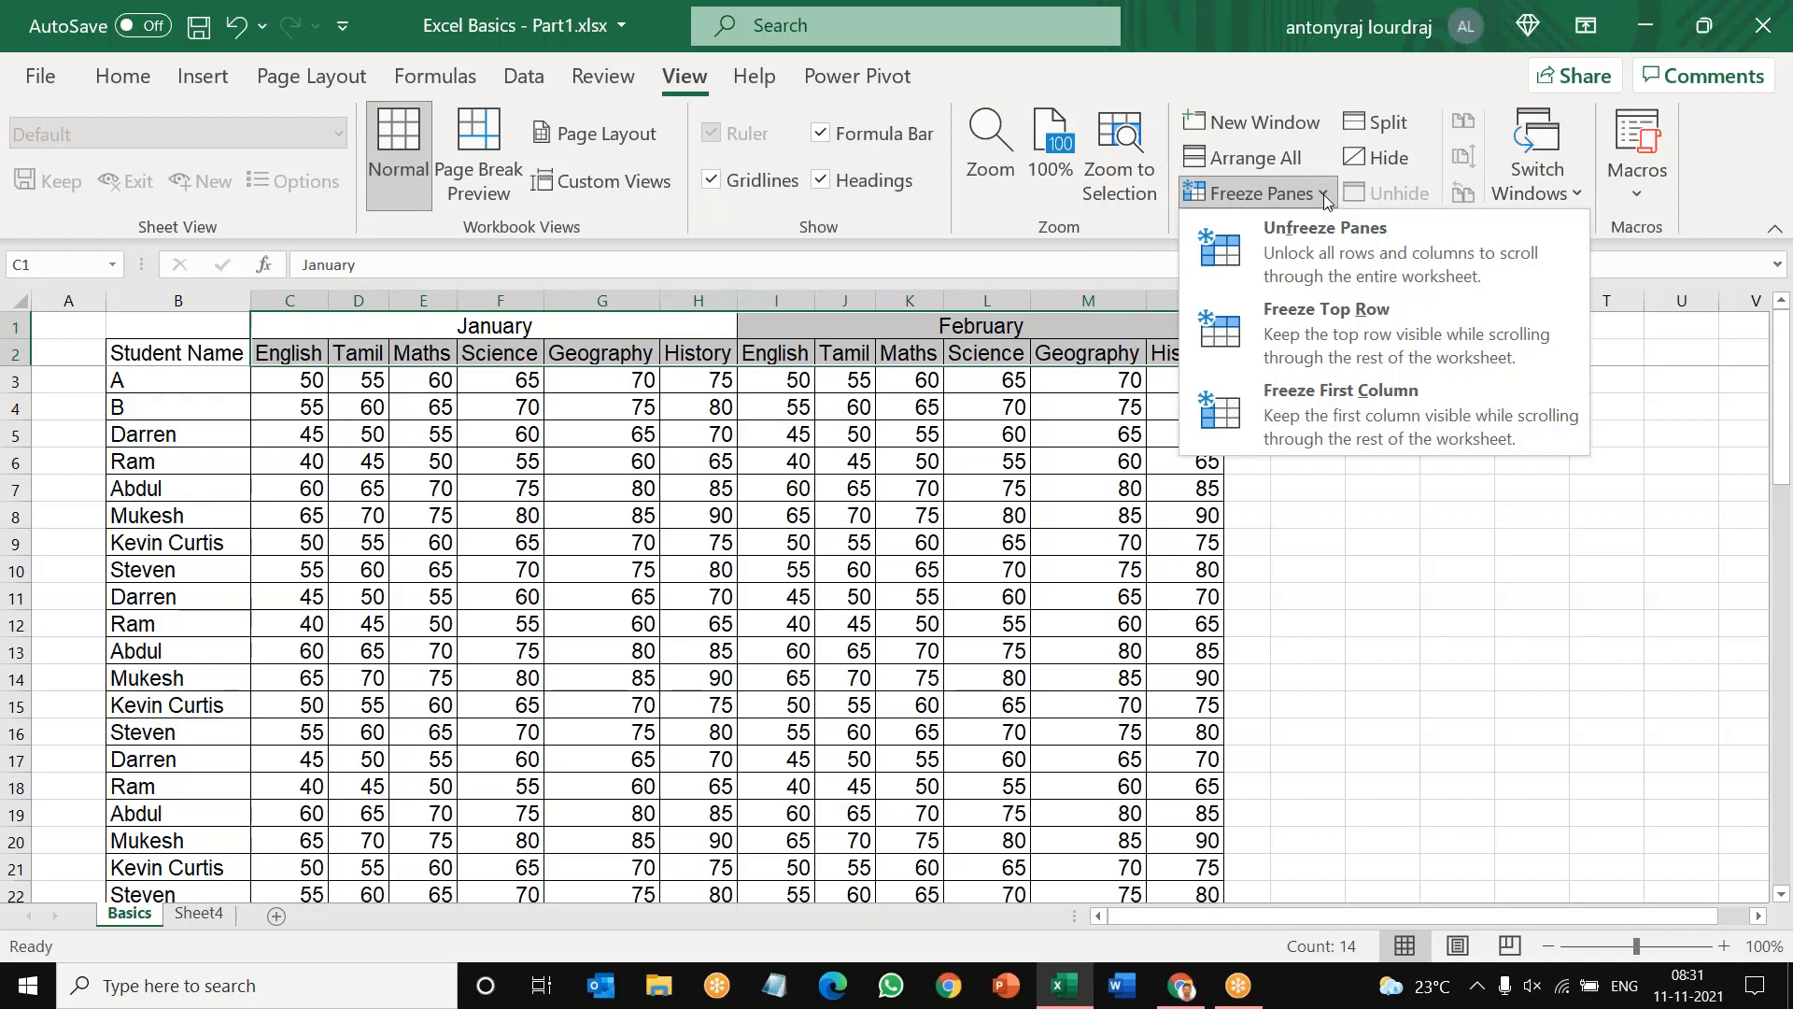
pyautogui.click(1327, 242)
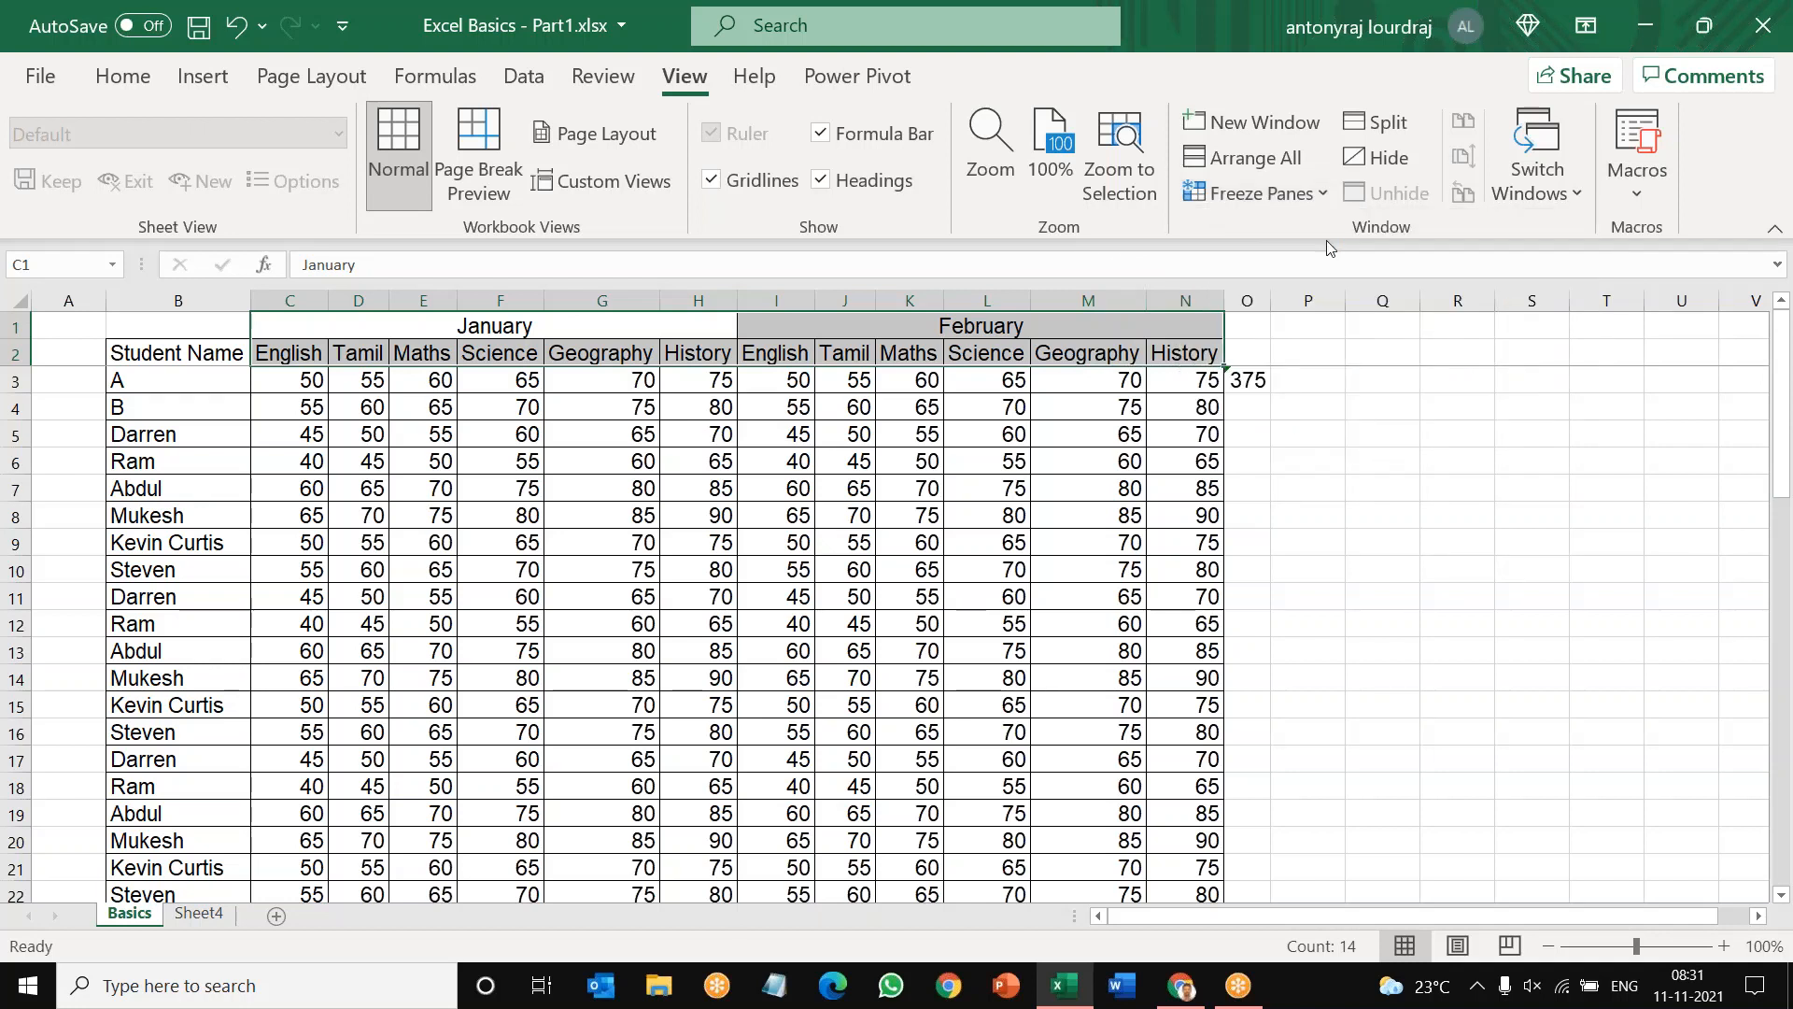
pyautogui.click(762, 611)
pyautogui.scroll(-1, 894, 607)
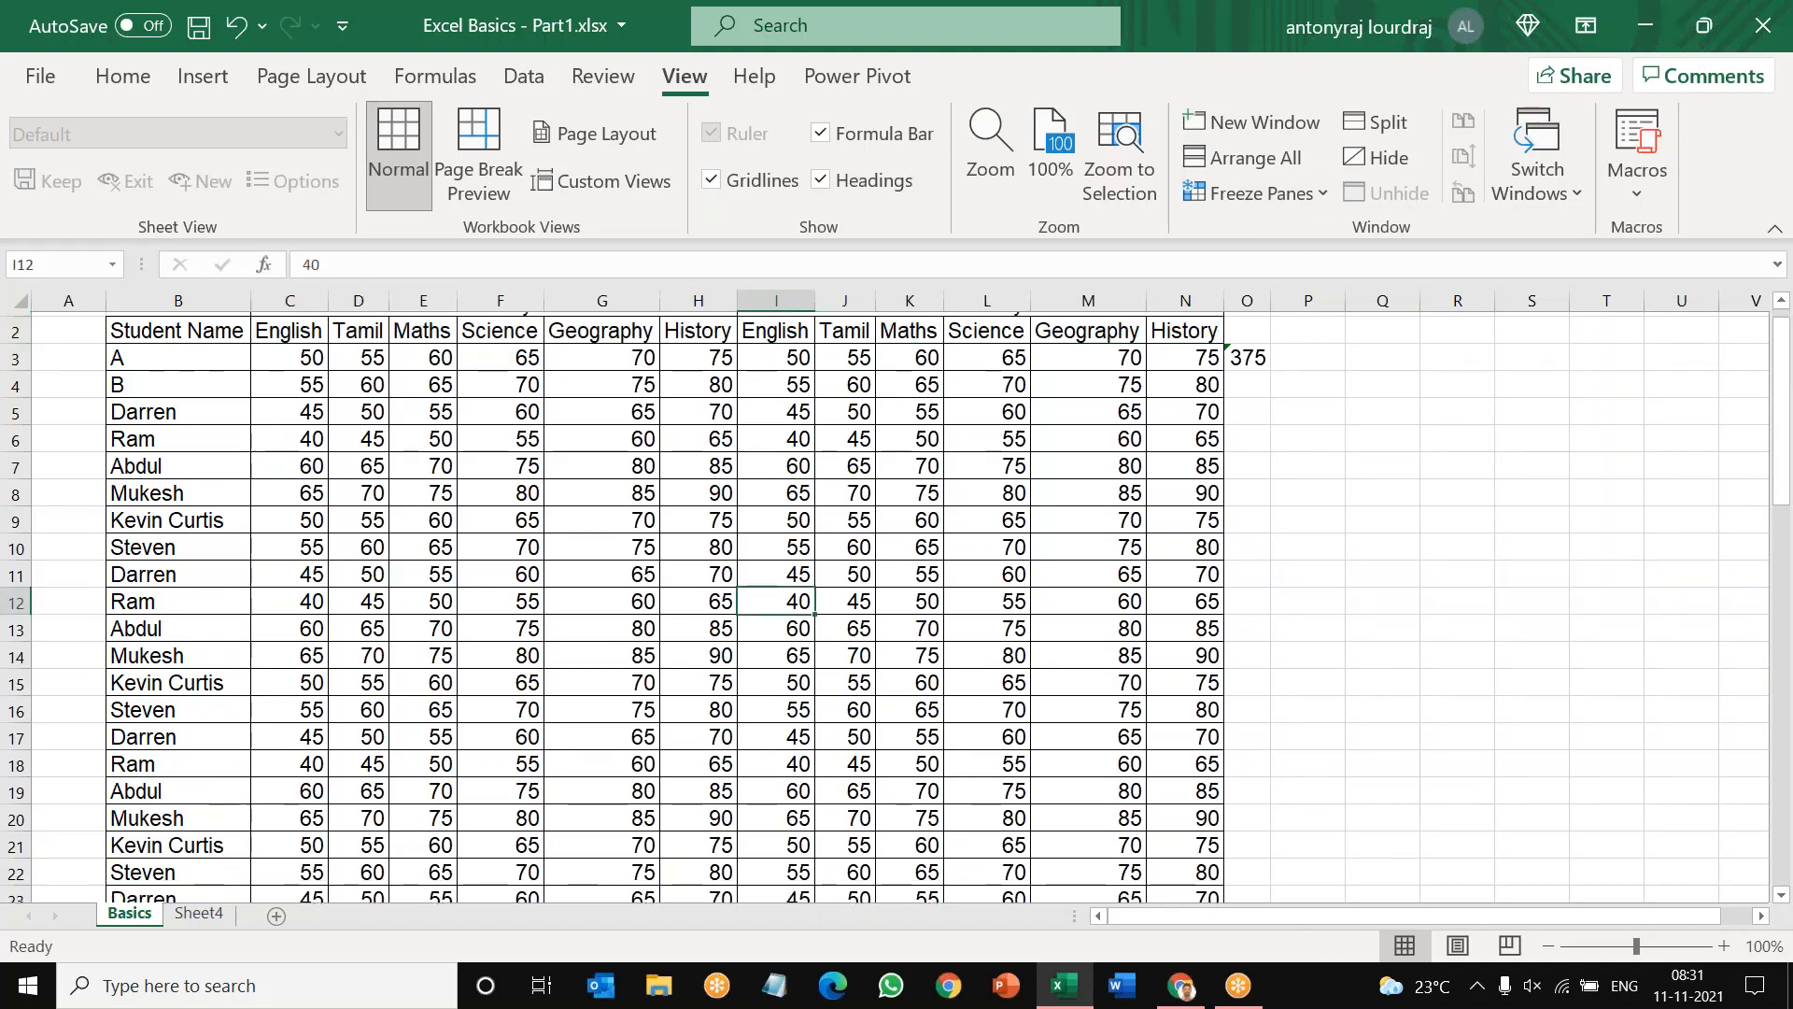
pyautogui.scroll(-6, 895, 608)
pyautogui.scroll(-7, 895, 608)
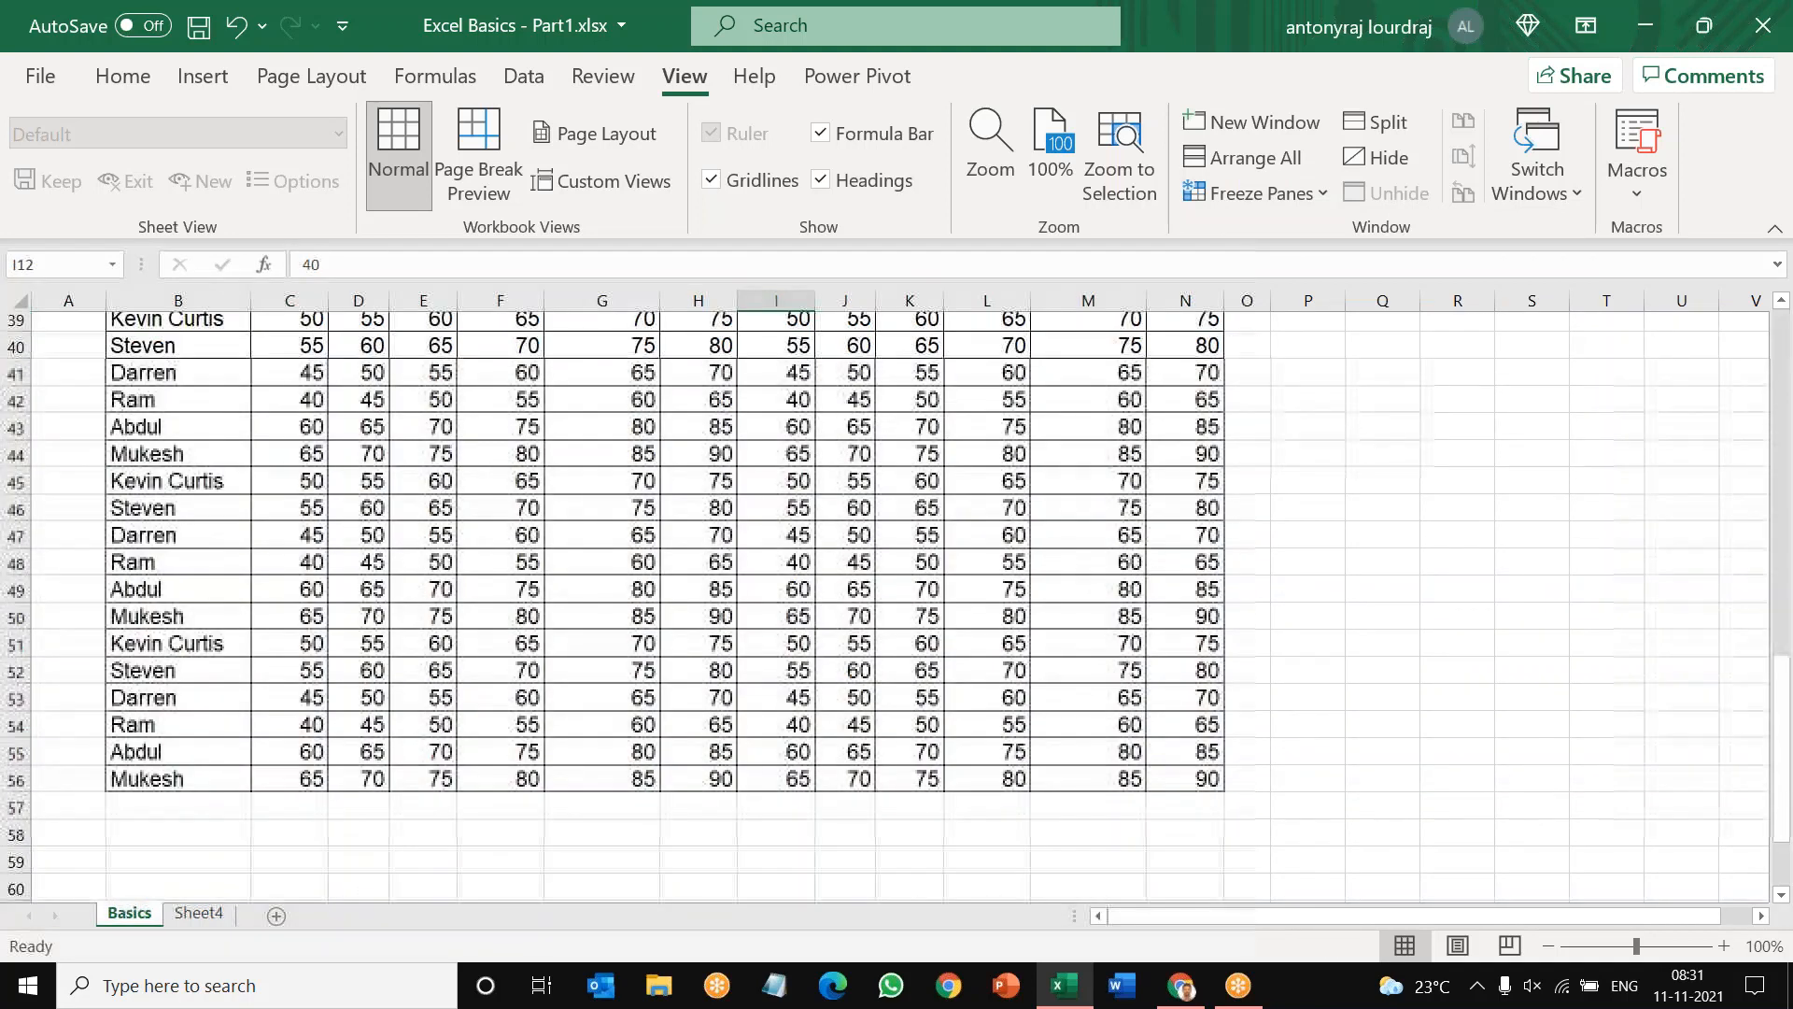
pyautogui.scroll(13, 207, 425)
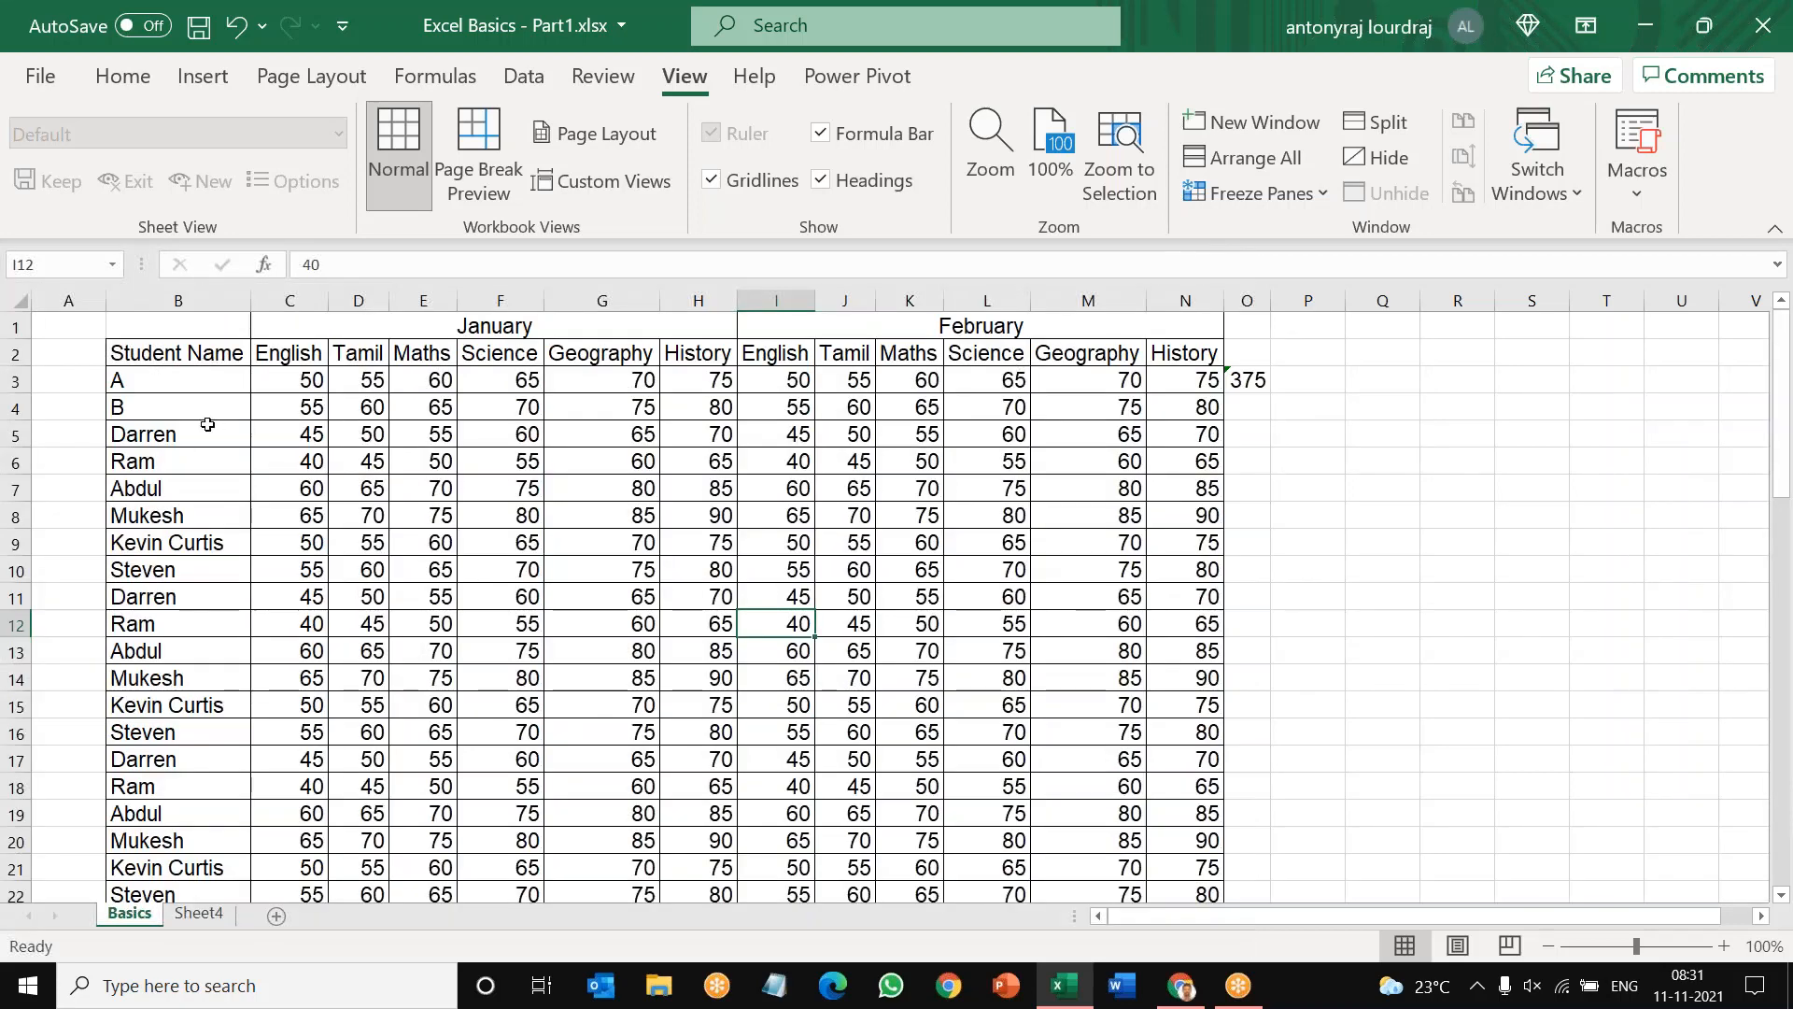
# Step: Freeze the two header rows again, using row 3 as the first unfrozen row
pyautogui.click(15, 381)
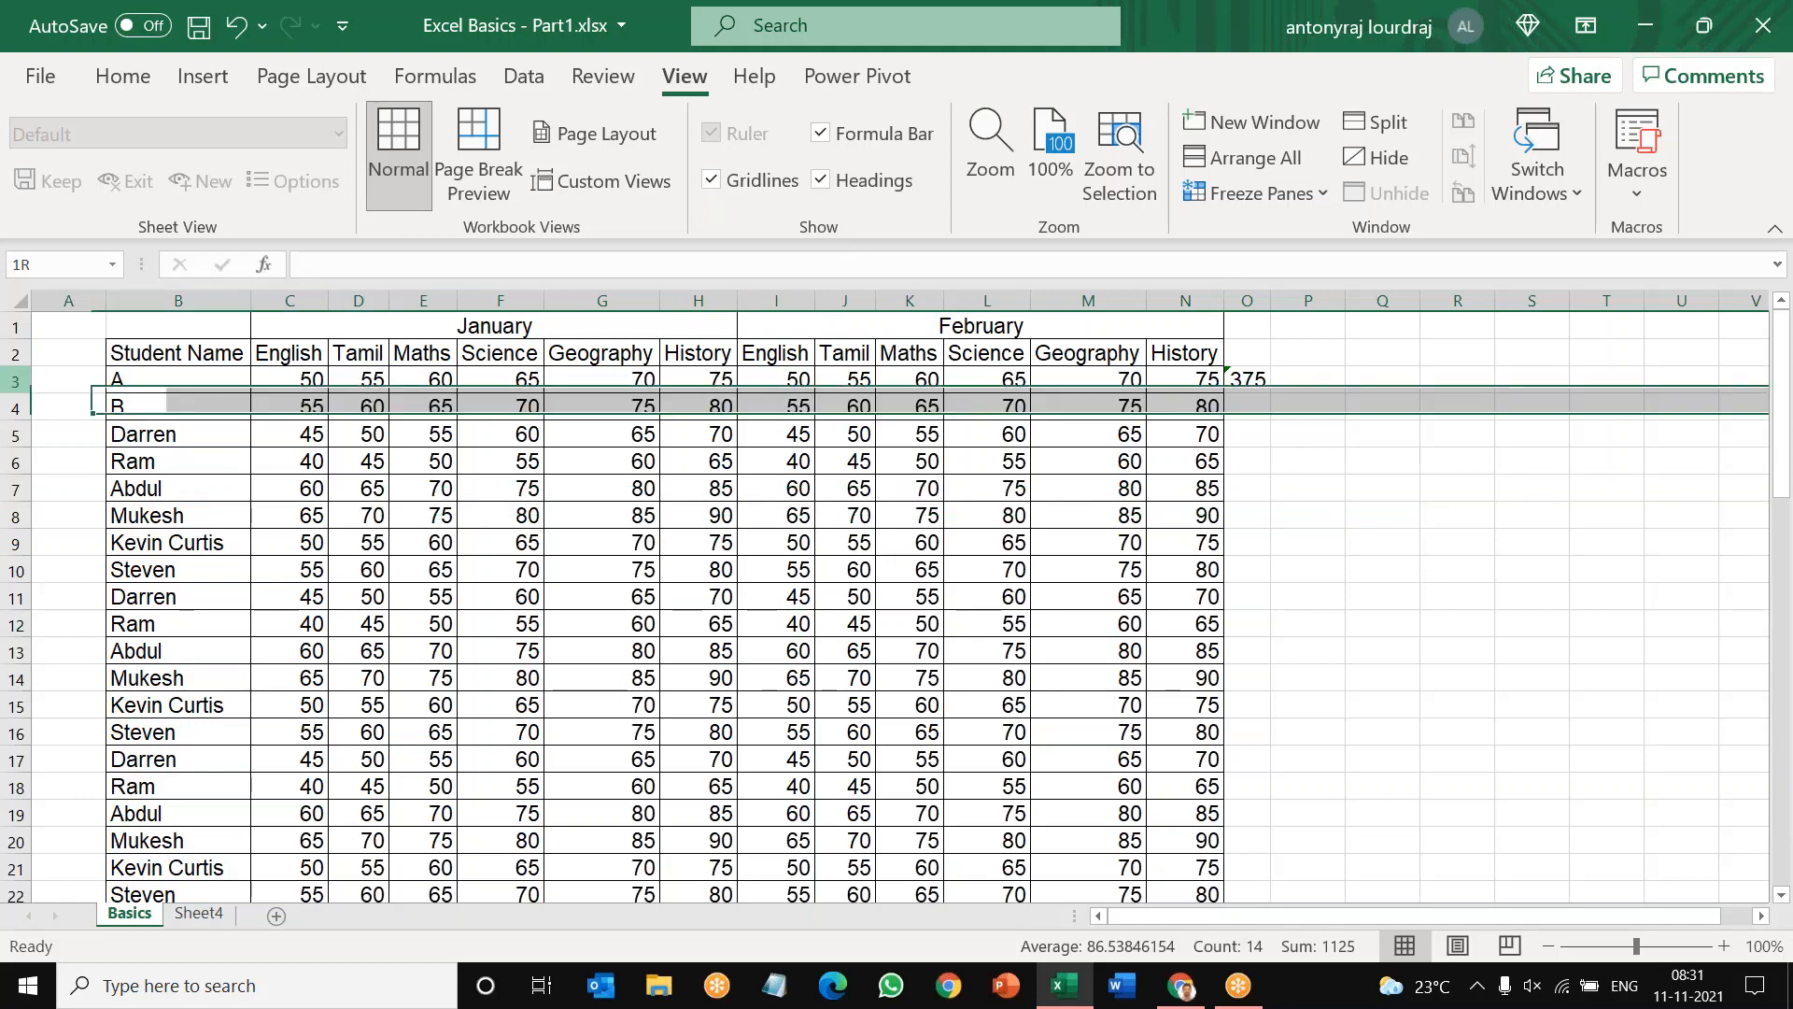
pyautogui.click(1323, 198)
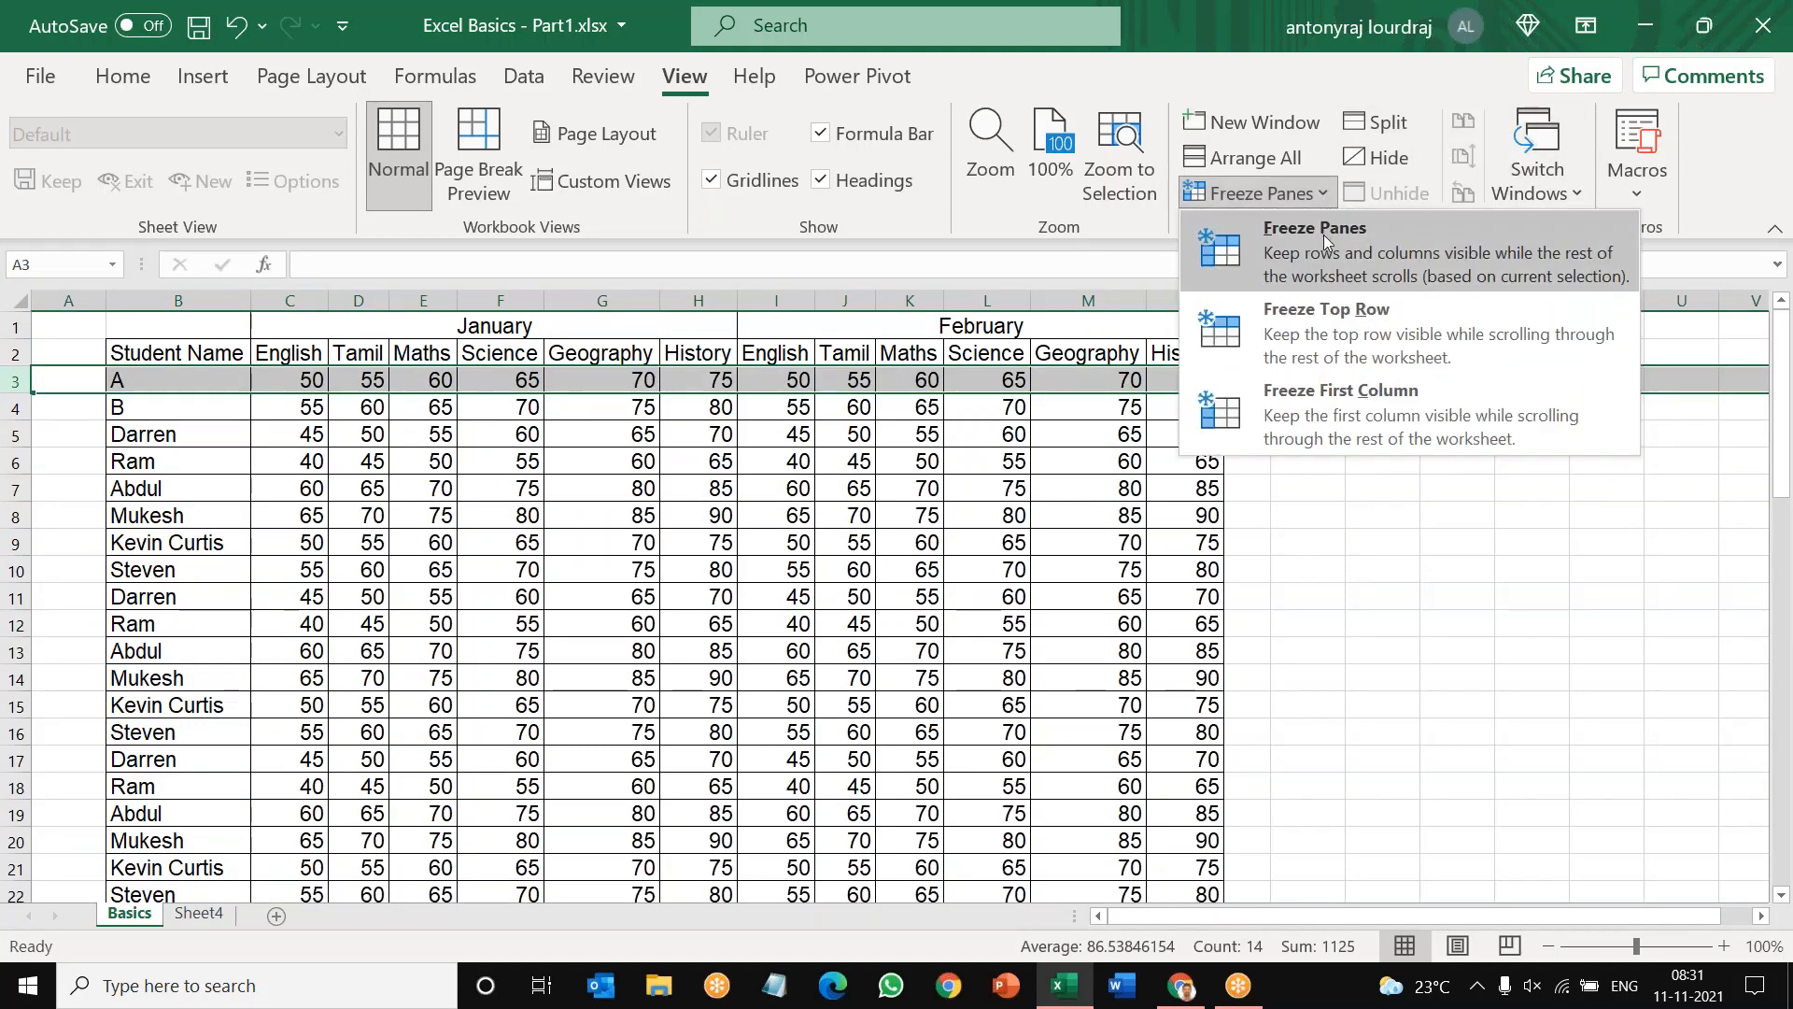
pyautogui.click(1324, 233)
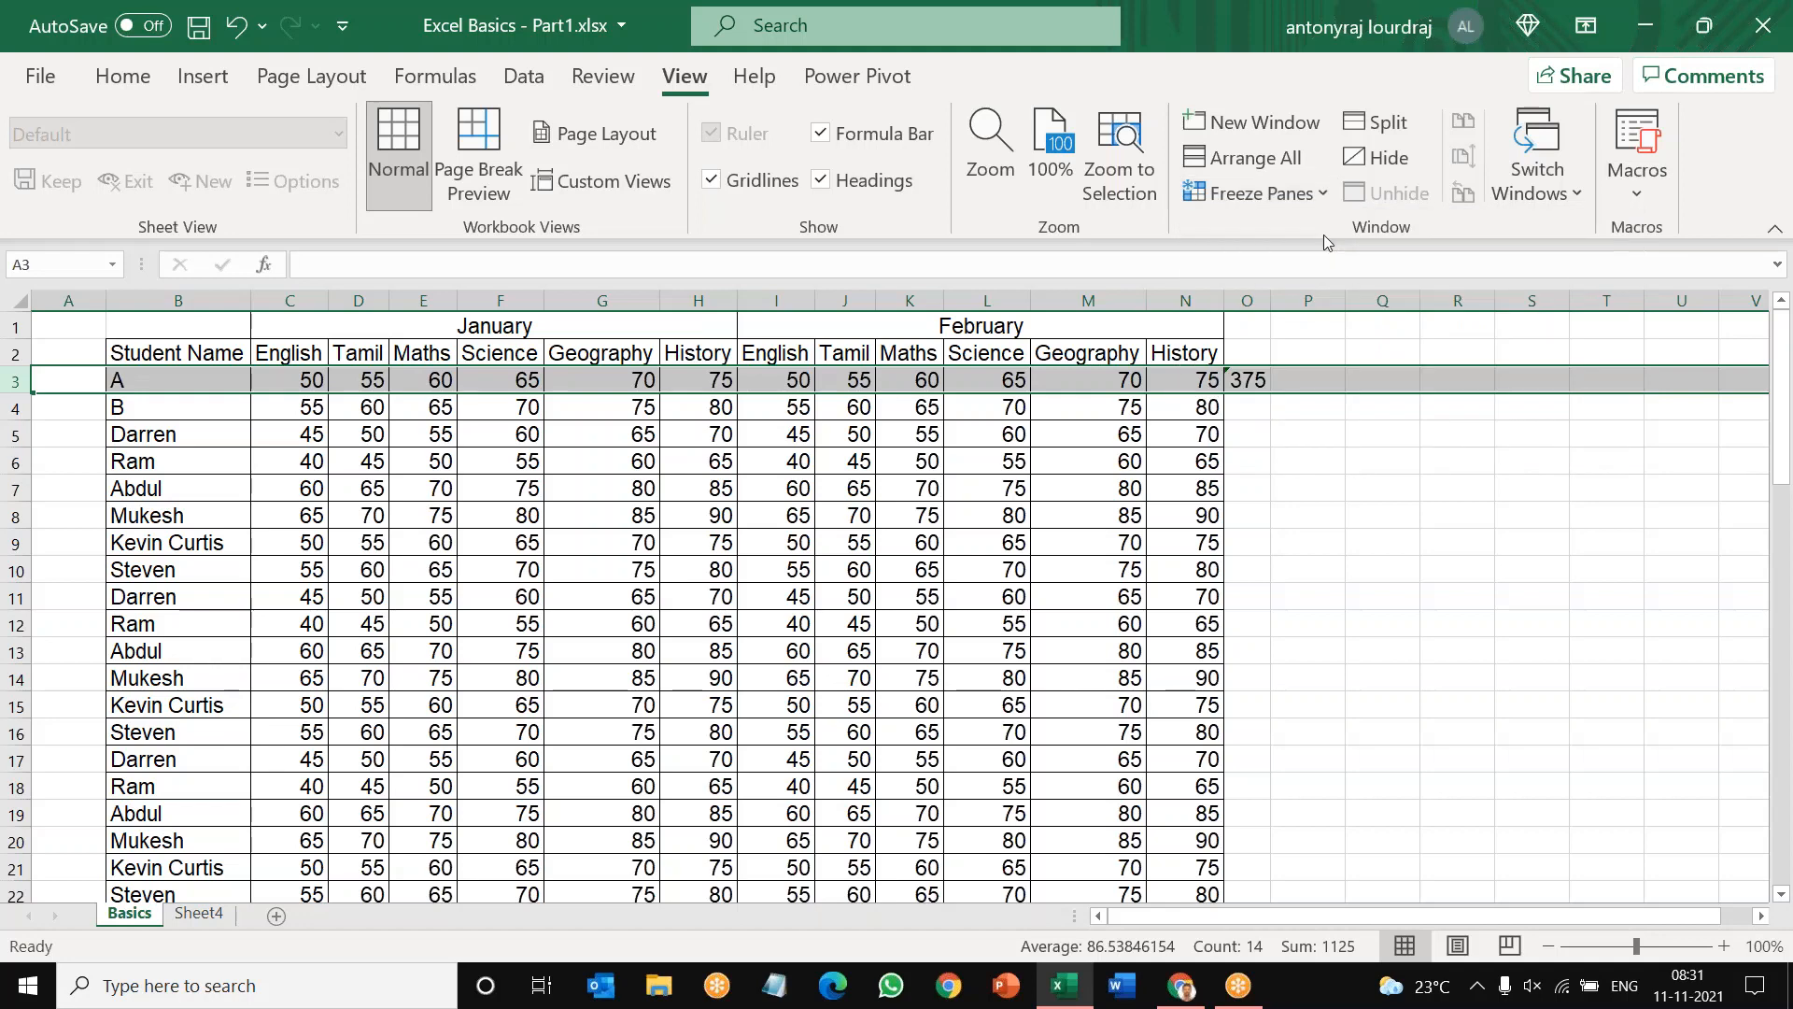
pyautogui.click(1456, 558)
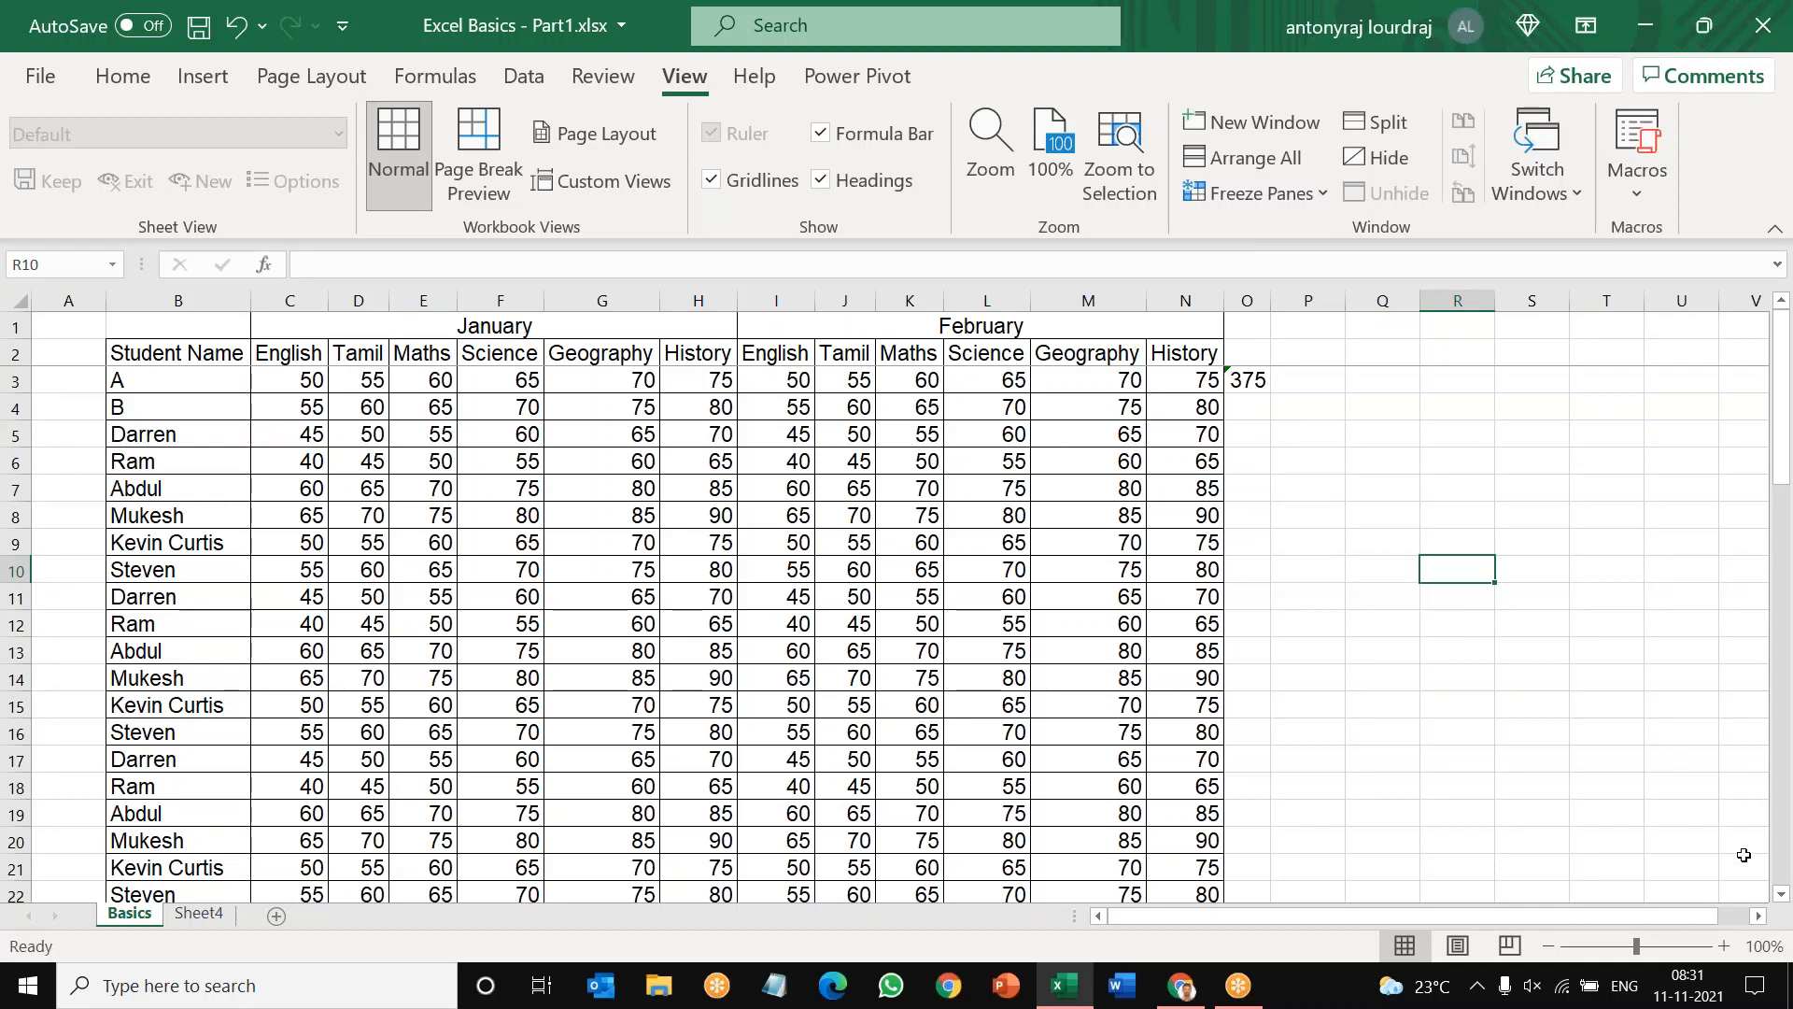
# Step: Copy the marks table from the Student Name heading through the last student's February History mark, range B2:N56
pyautogui.click(1759, 919)
pyautogui.click(1759, 918)
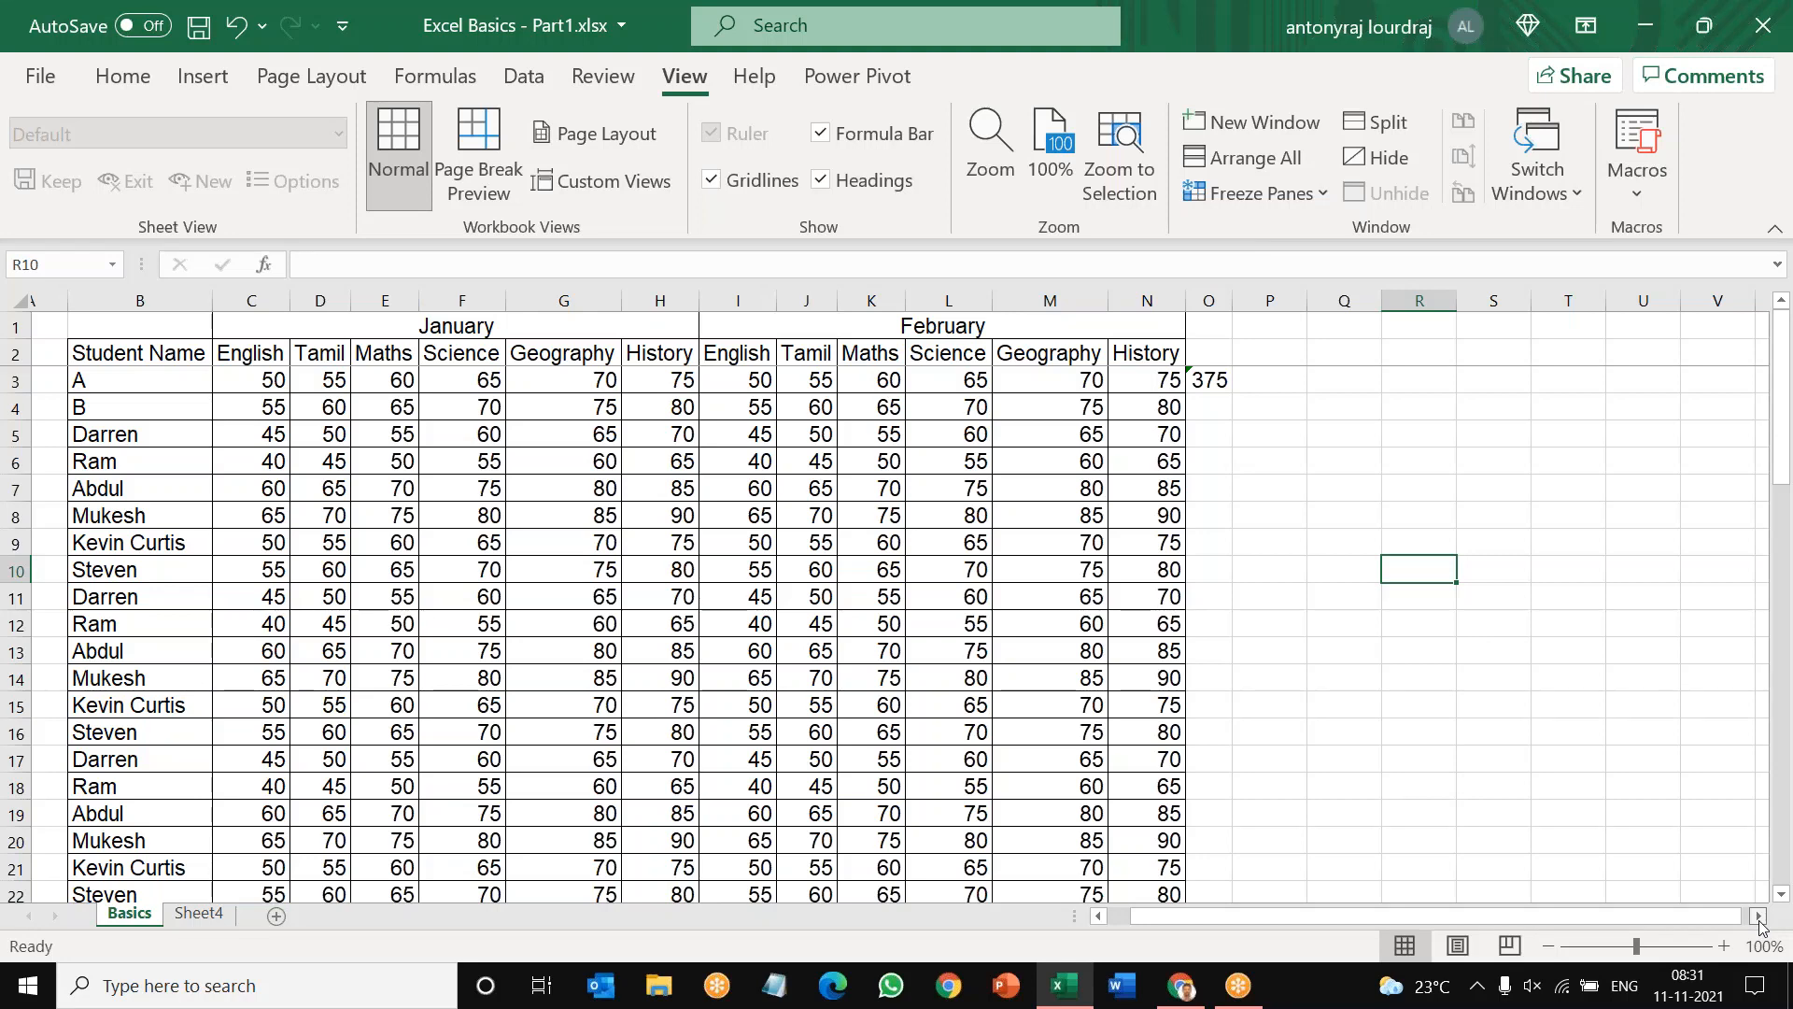
pyautogui.click(1759, 919)
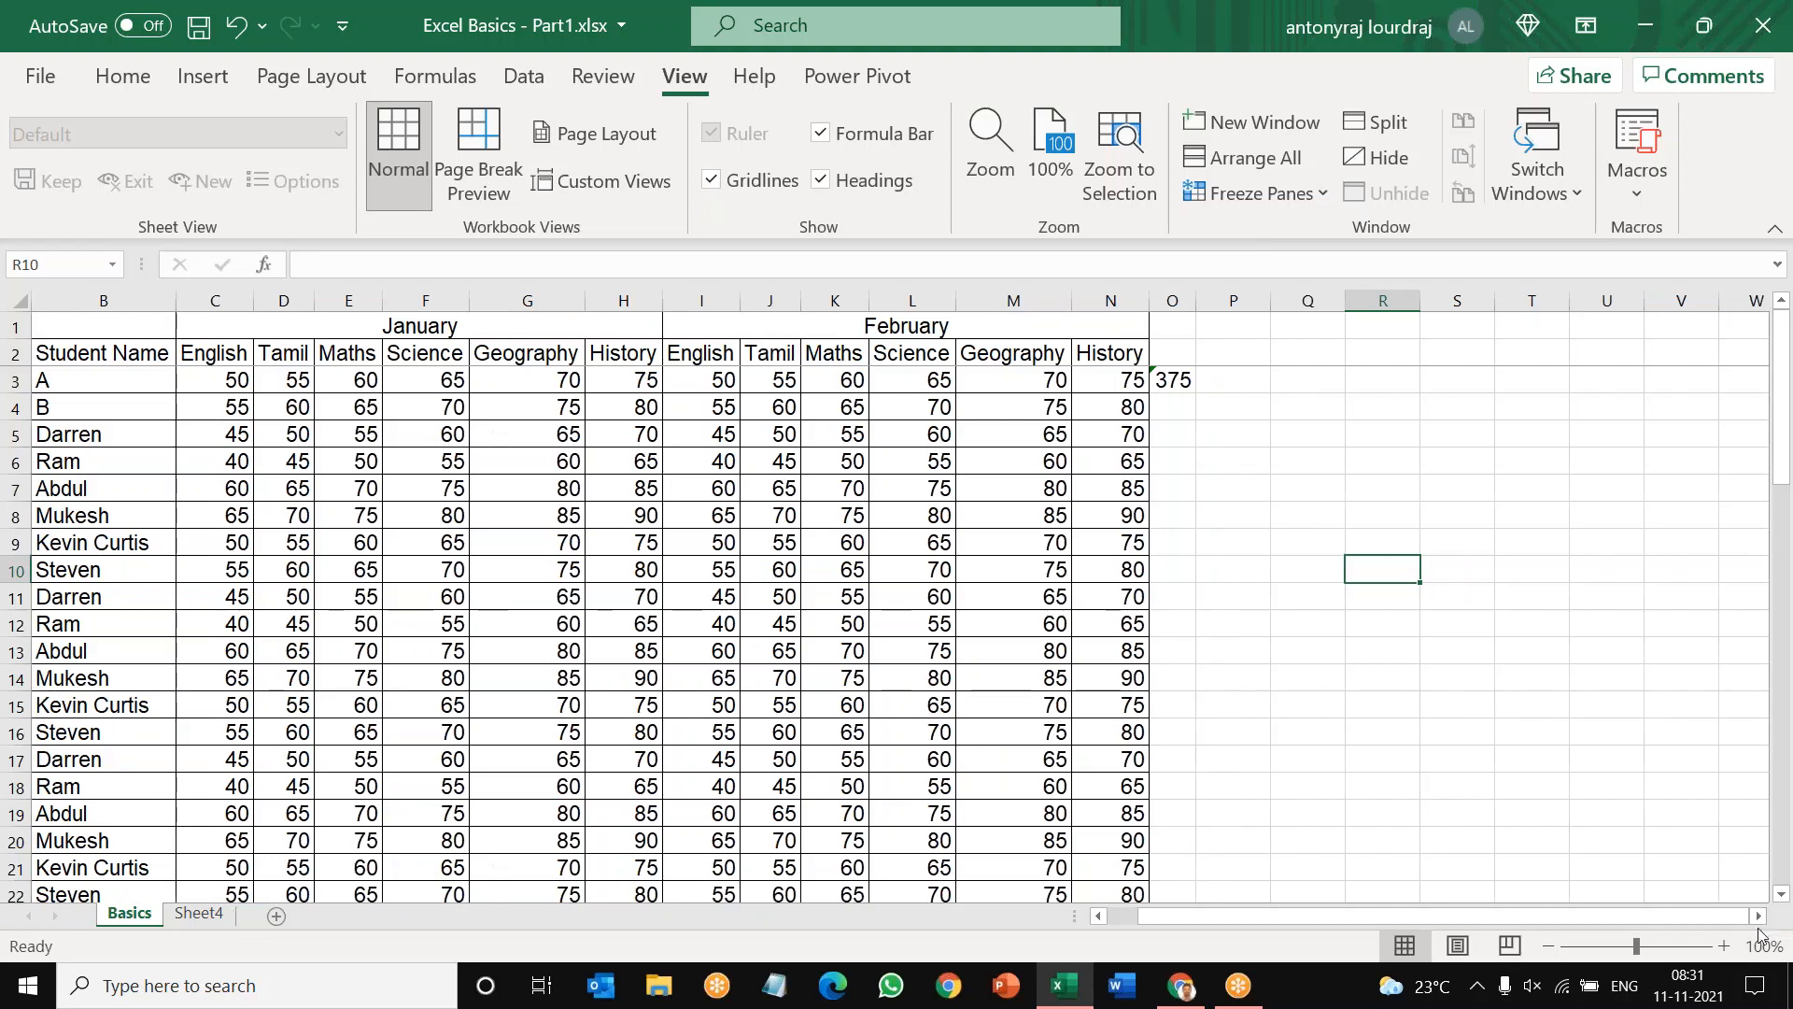
pyautogui.moveTo(126, 360); pyautogui.dragTo(1115, 844)
pyautogui.rightClick(953, 614)
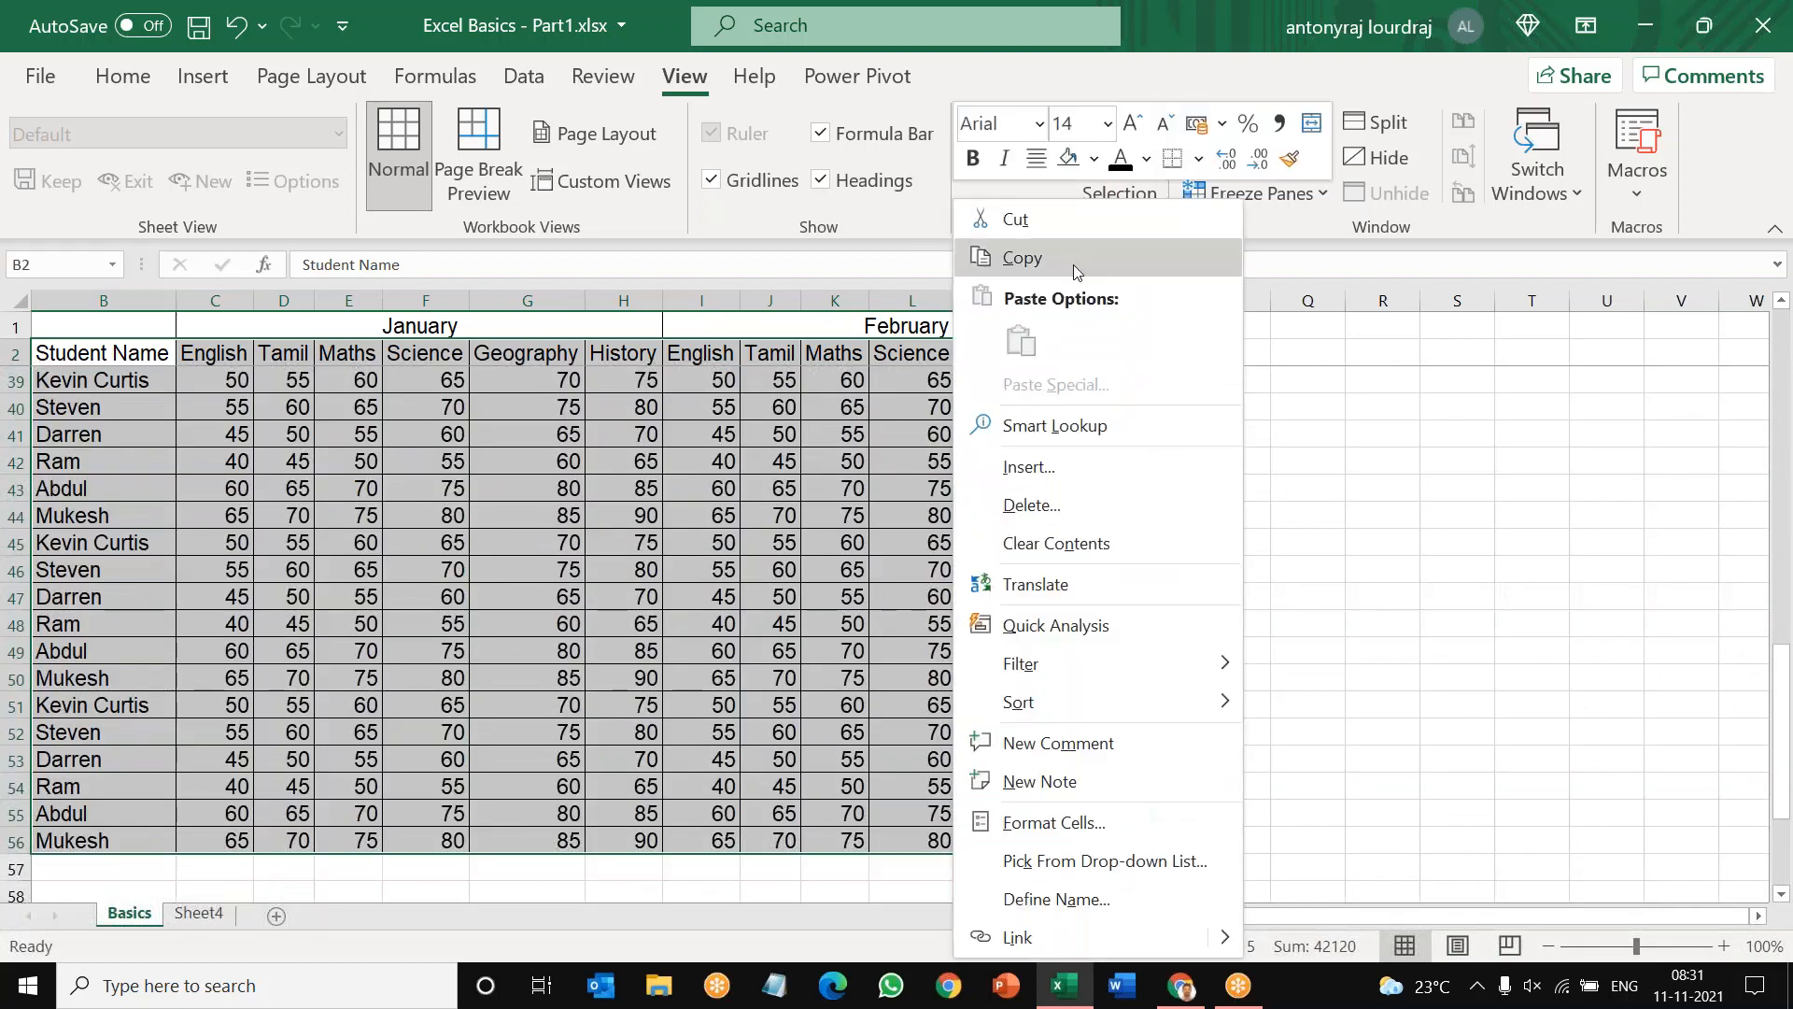
pyautogui.click(1075, 264)
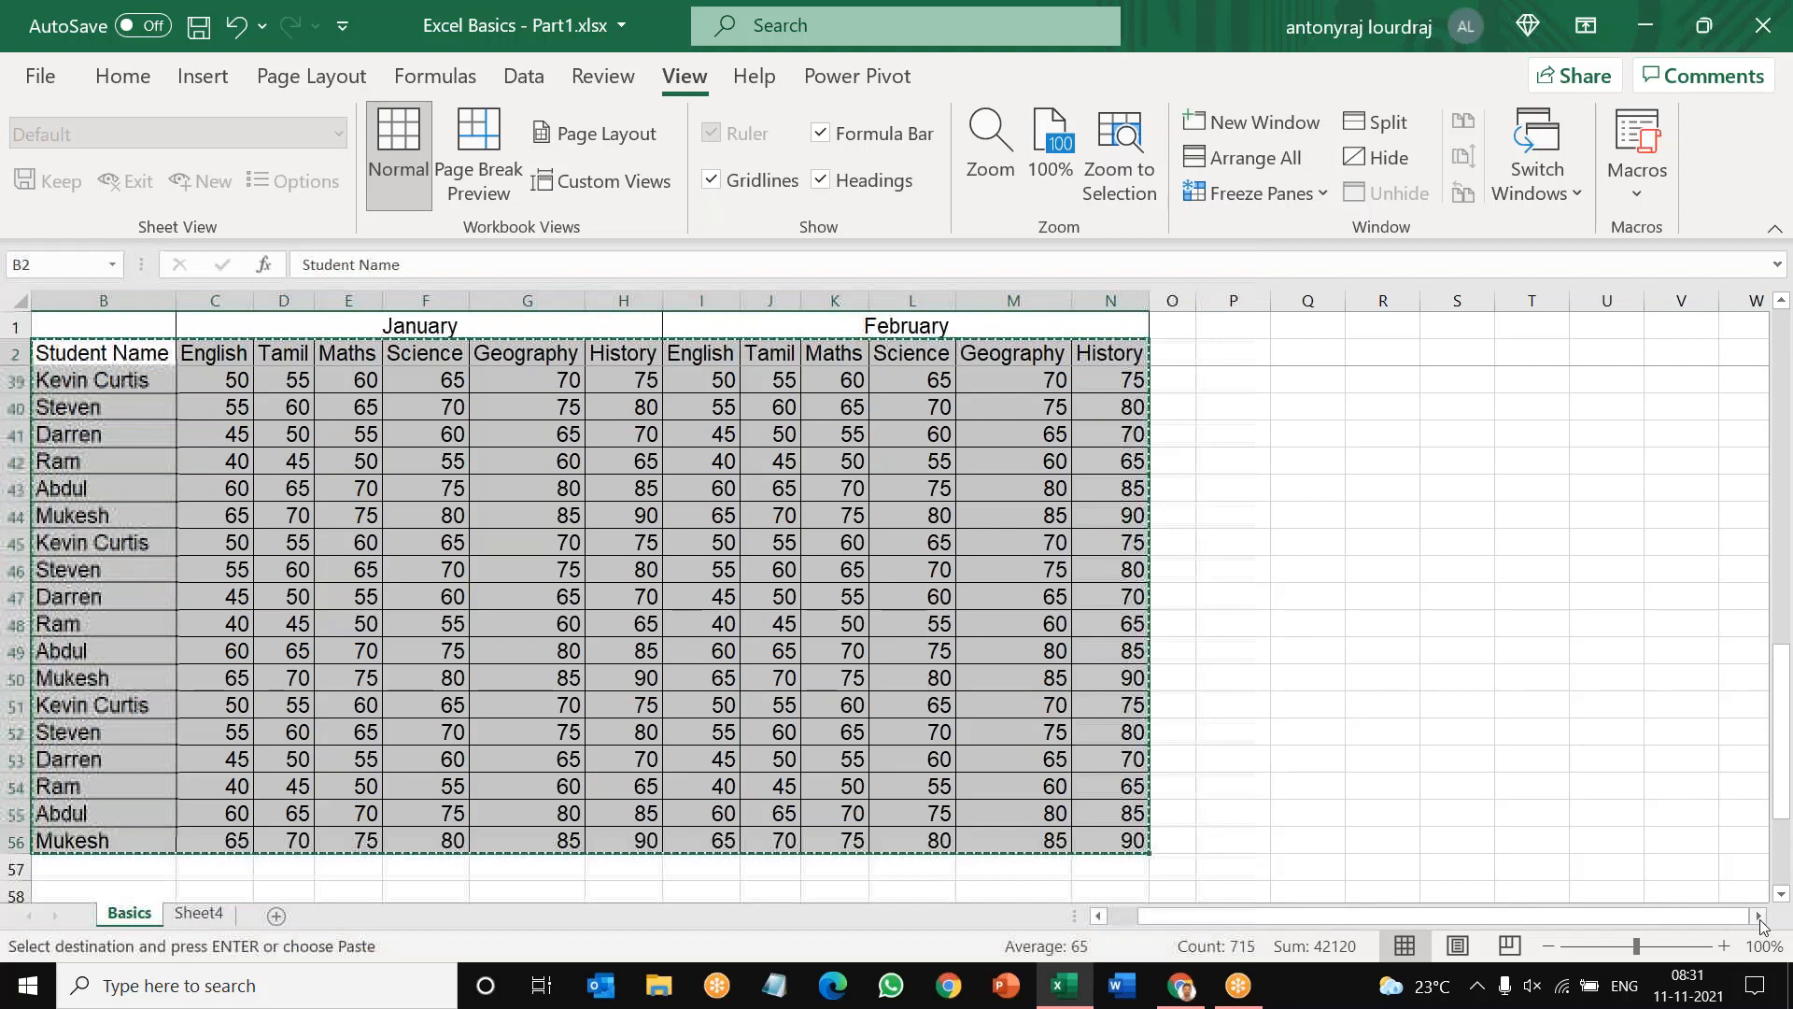
# Step: Paste the copied marks table beside the February columns, starting at cell O1
pyautogui.click(1759, 917)
pyautogui.click(1044, 324)
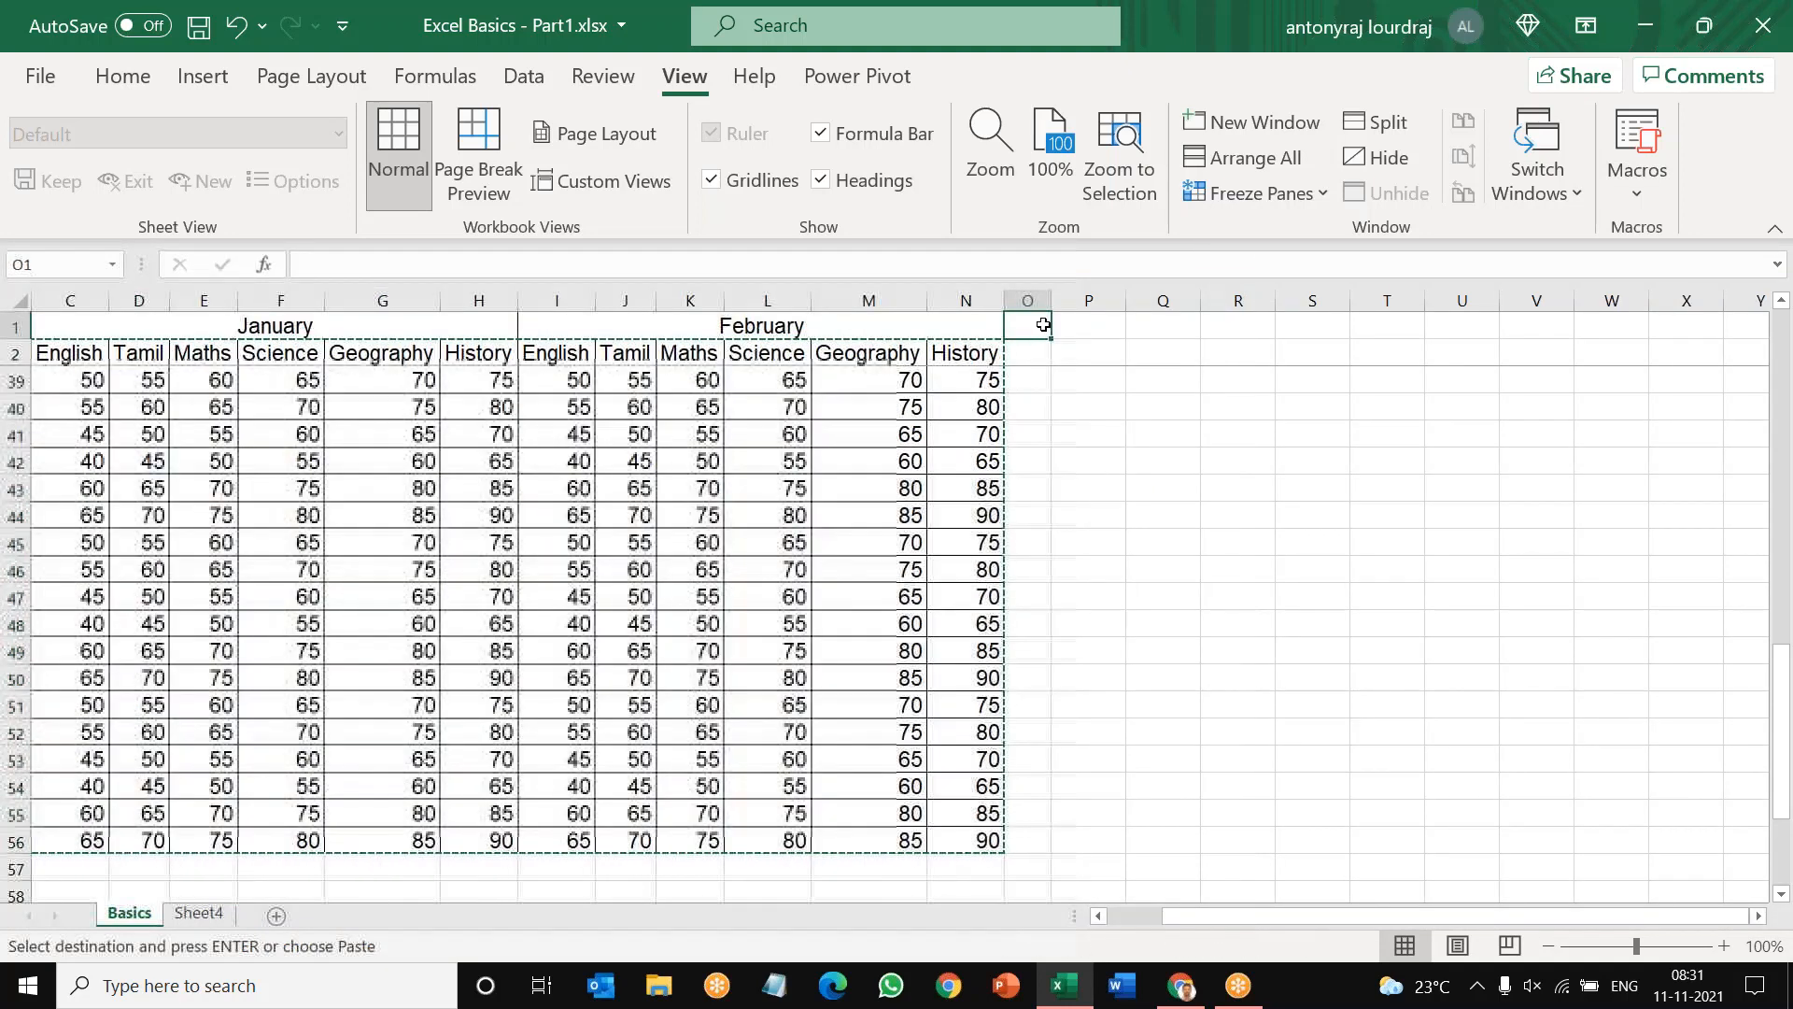
pyautogui.rightClick(1044, 324)
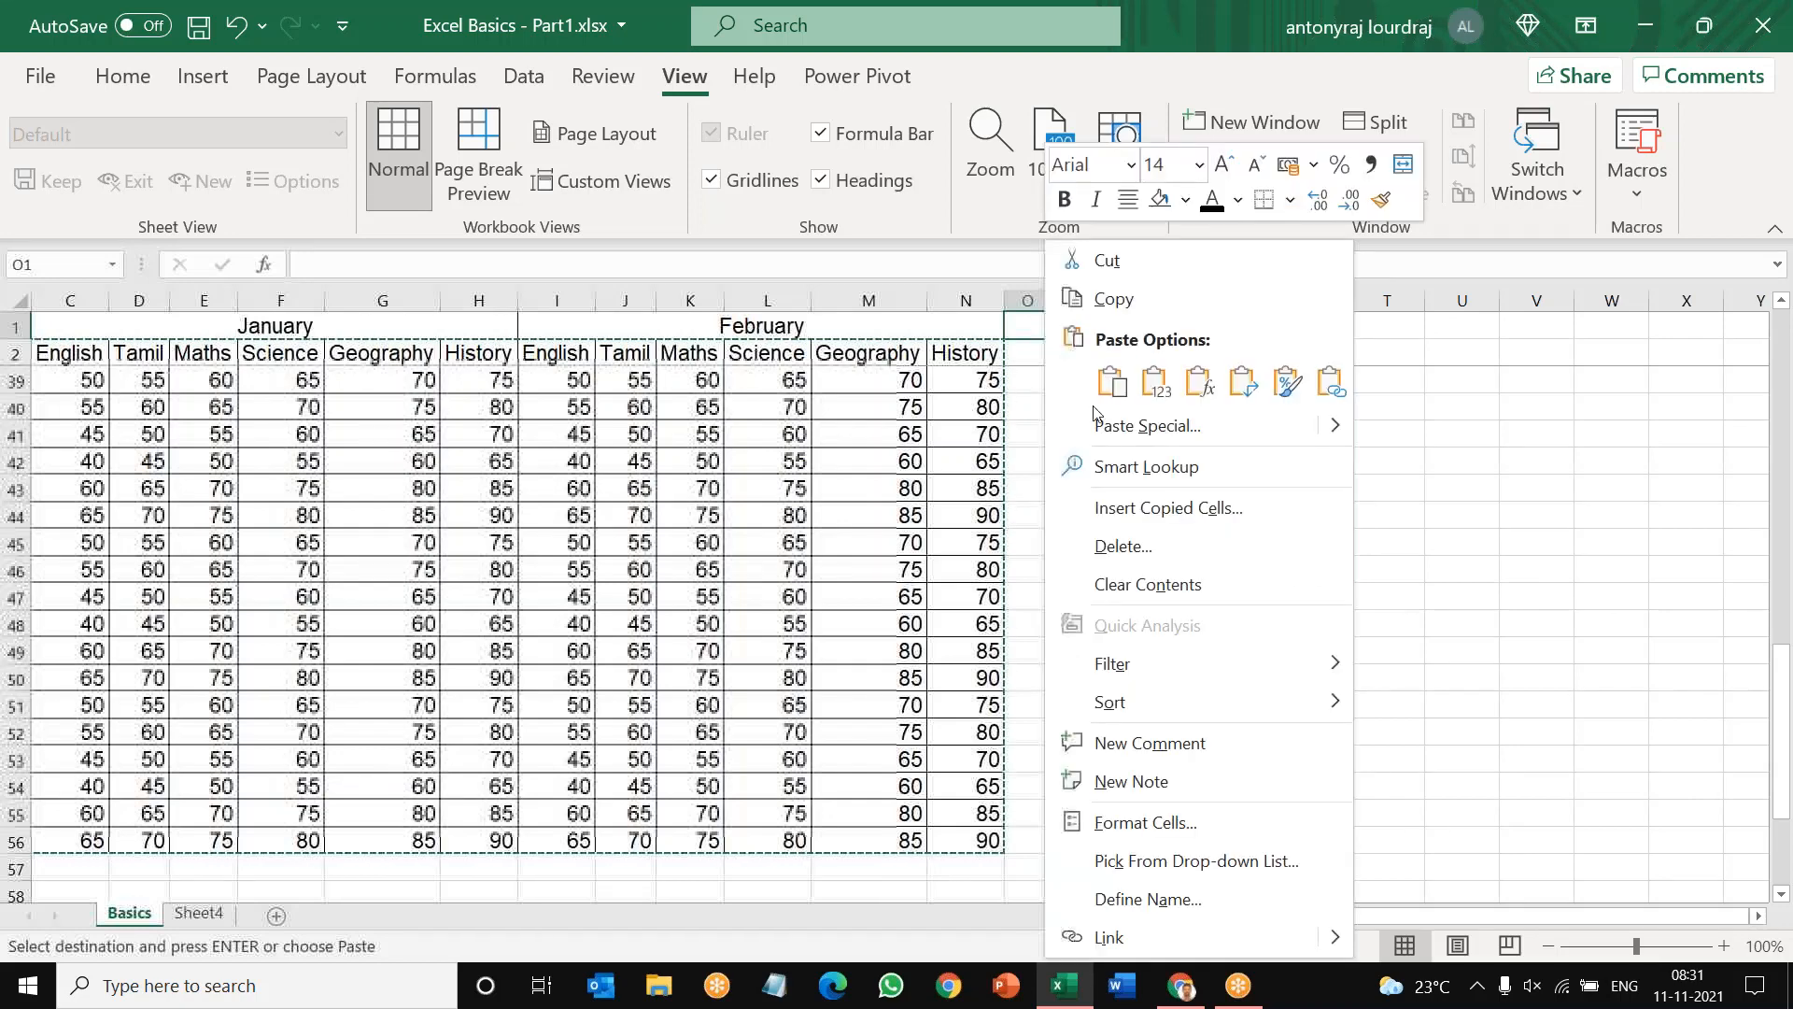
pyautogui.click(1111, 381)
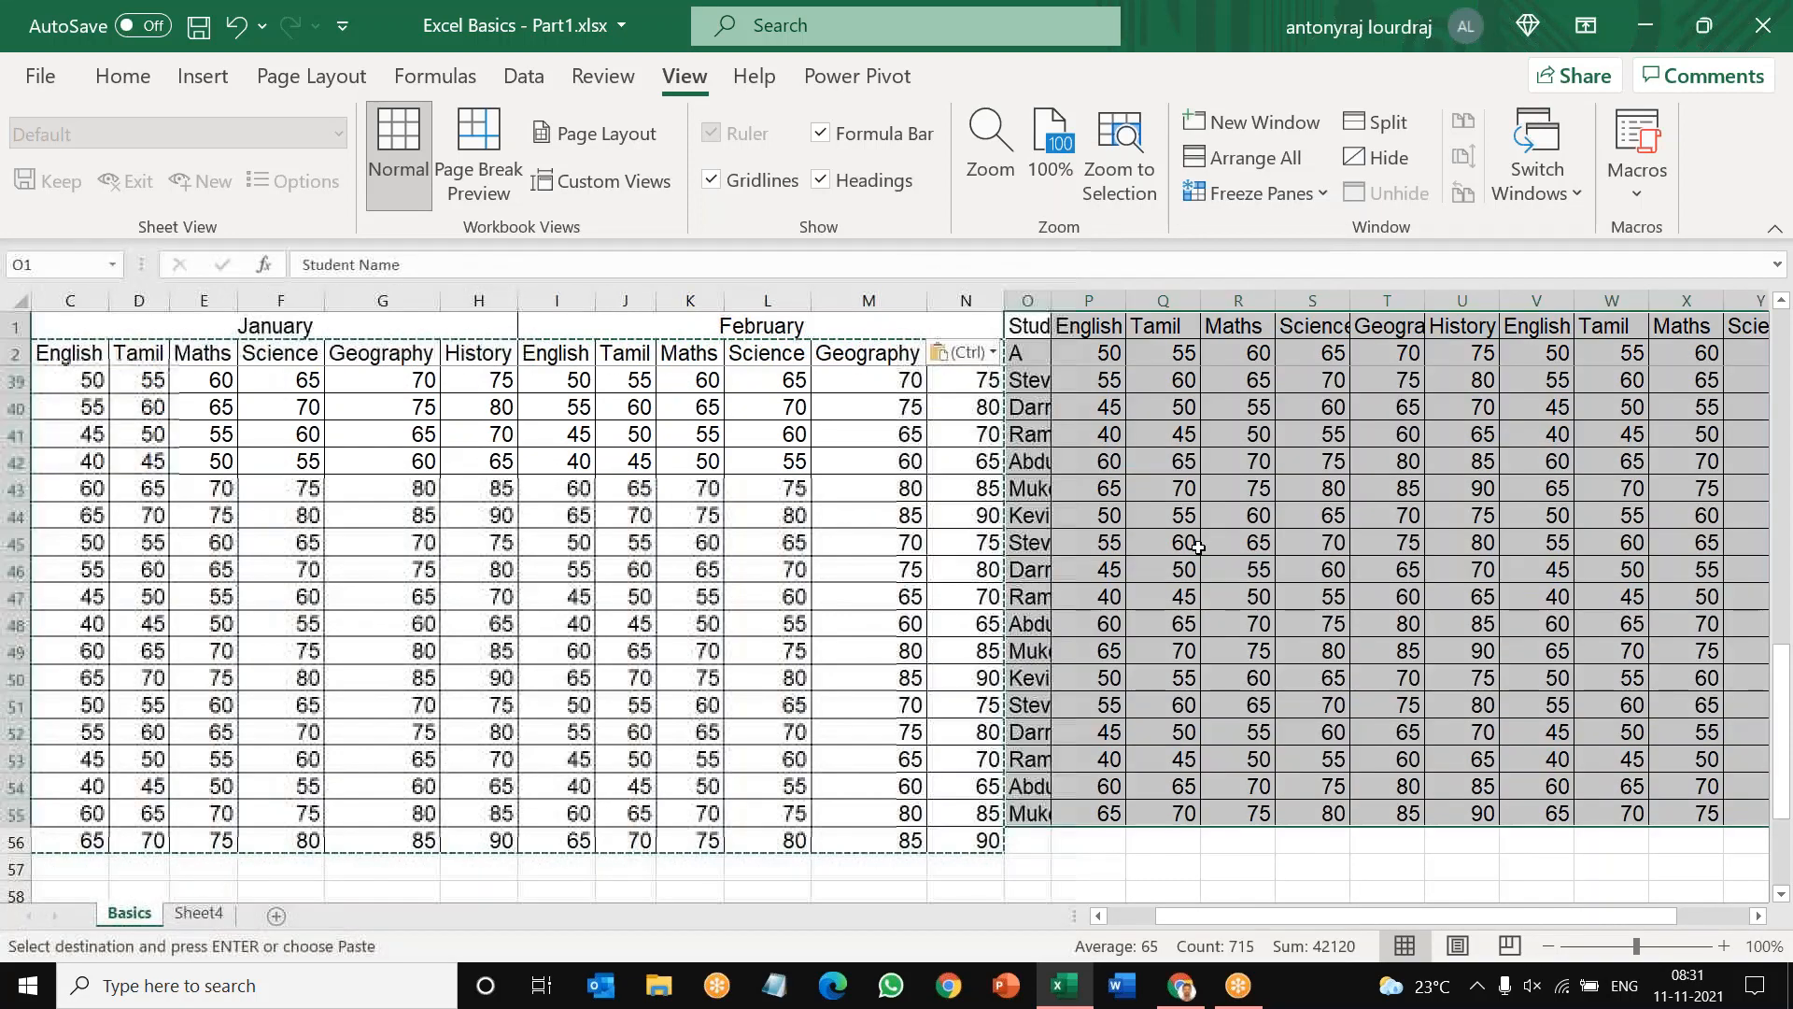
pyautogui.scroll(12, 1198, 547)
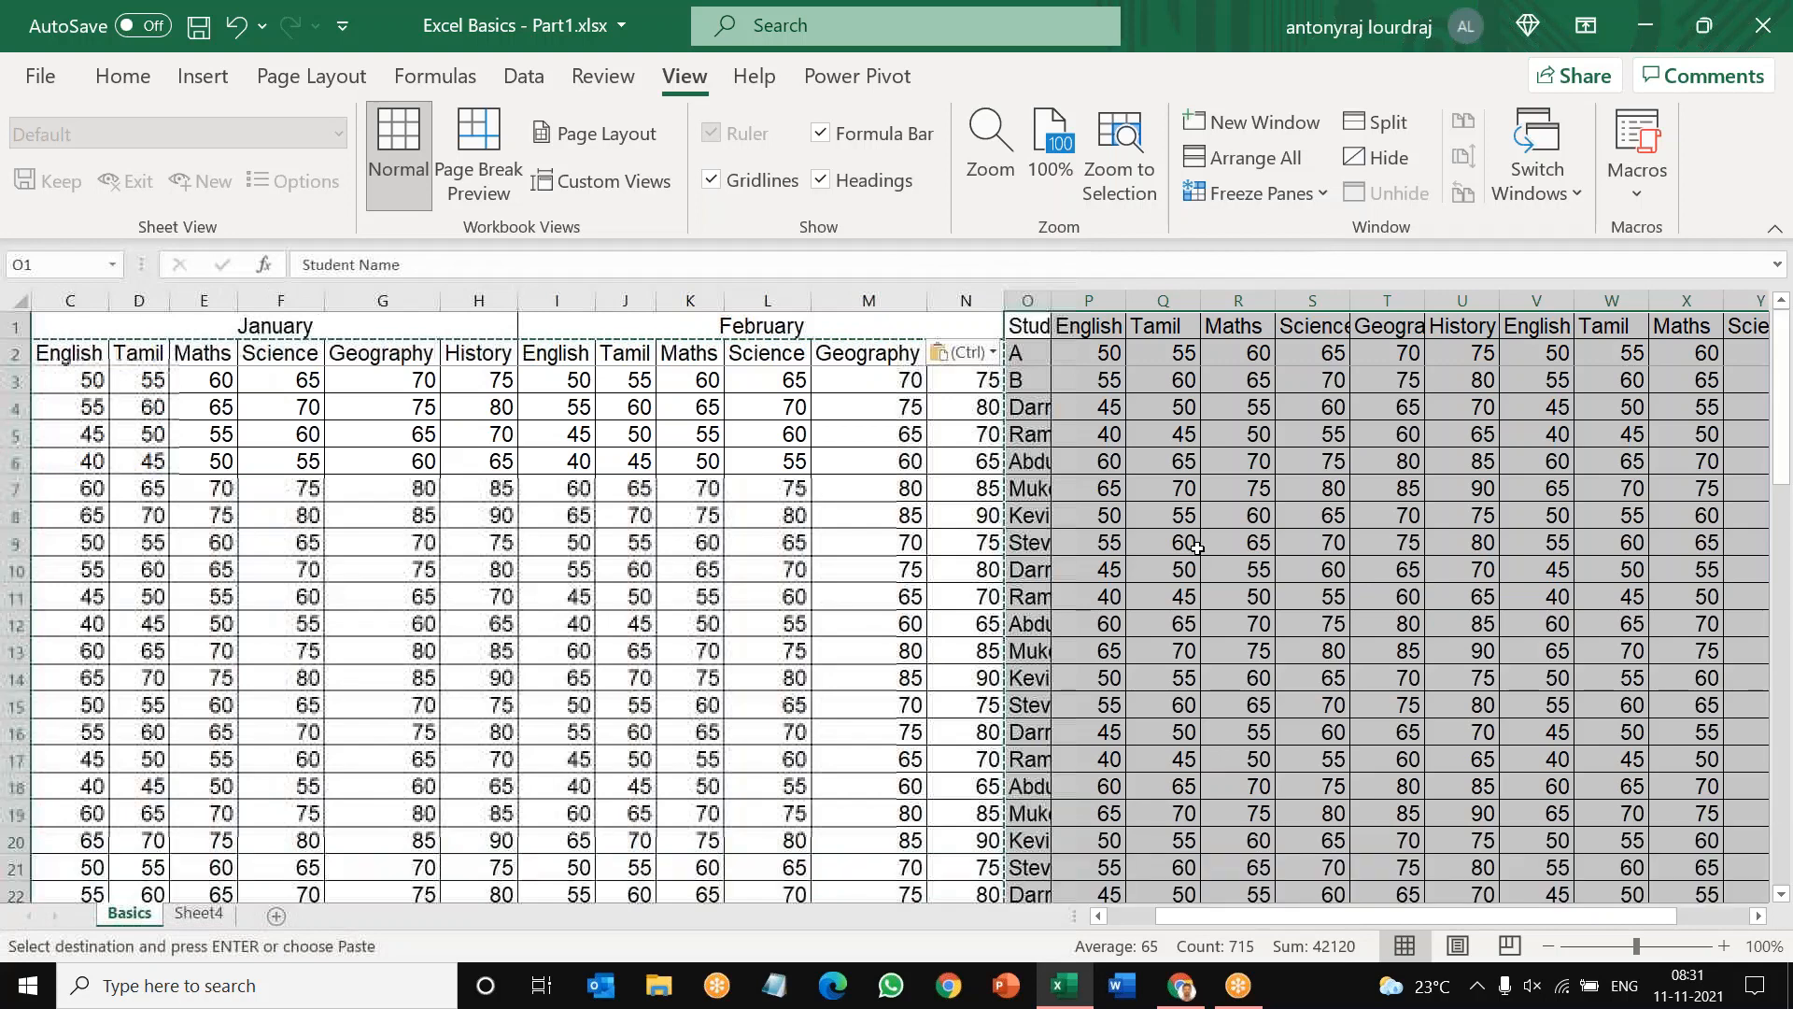
# Step: Undo the paste of the marks table at cell O1
pyautogui.scroll(-18, 1214, 532)
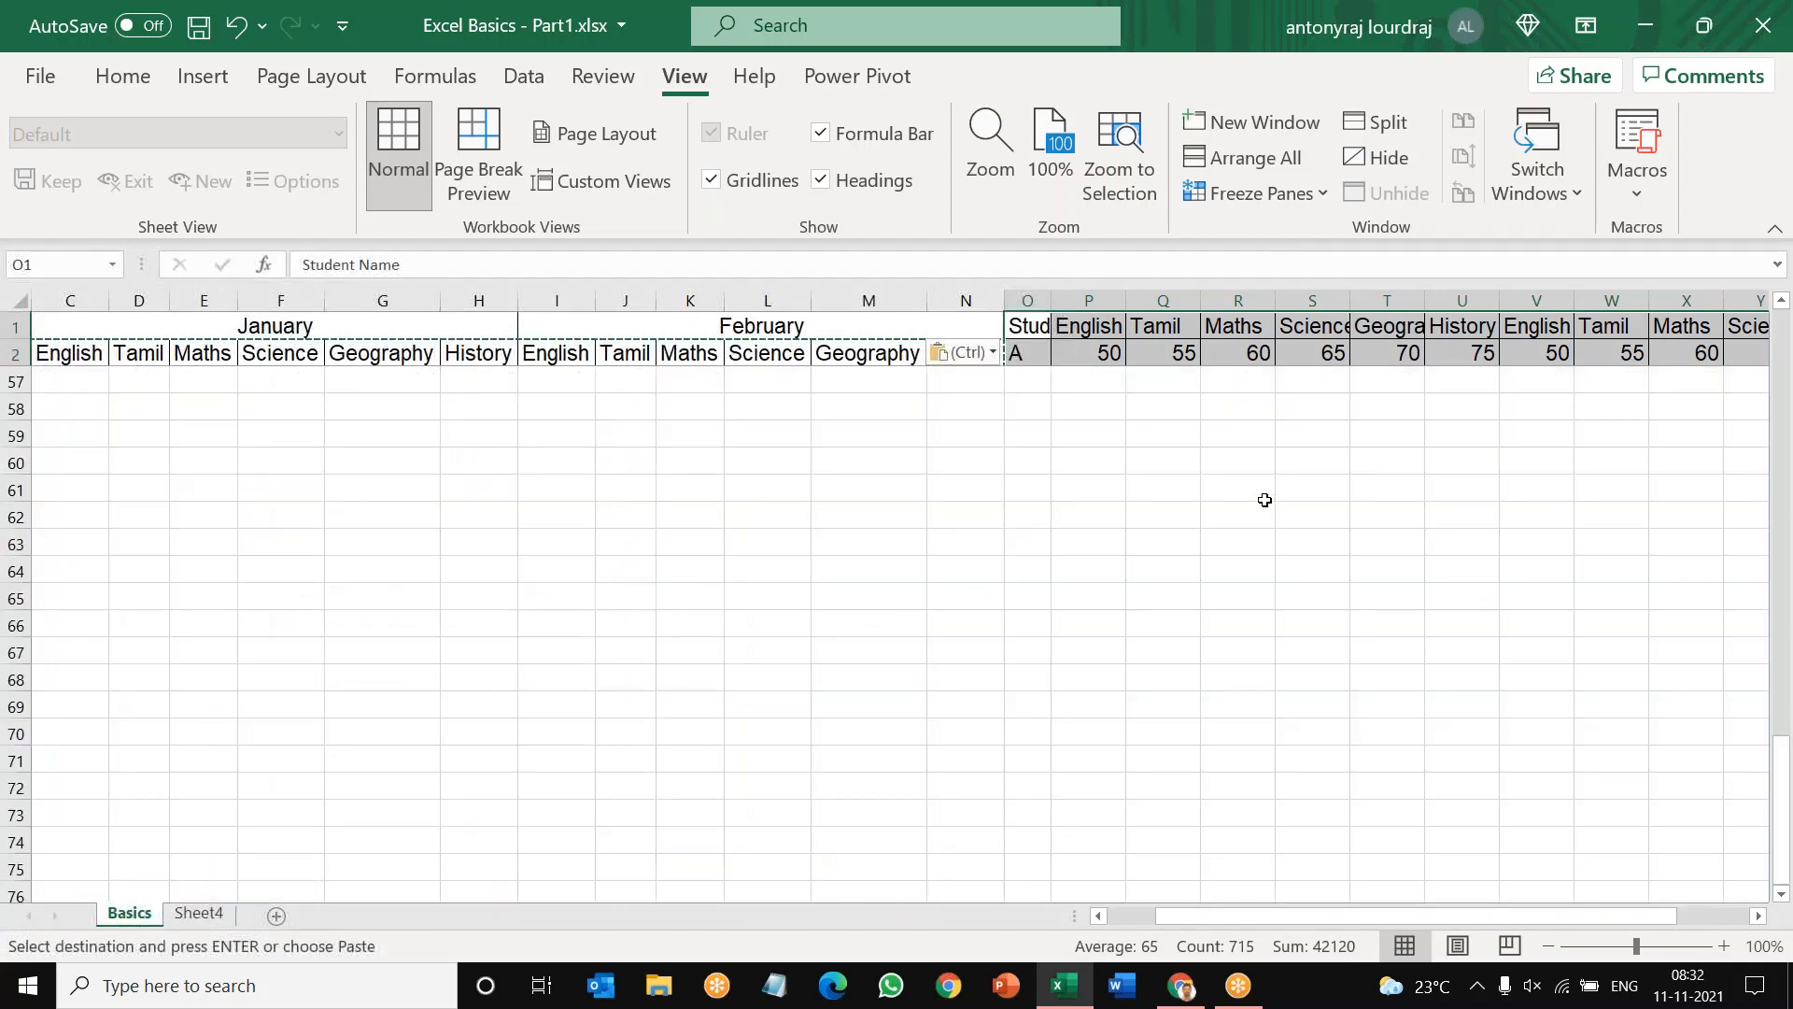
pyautogui.hotkey('ctrl', 'z')
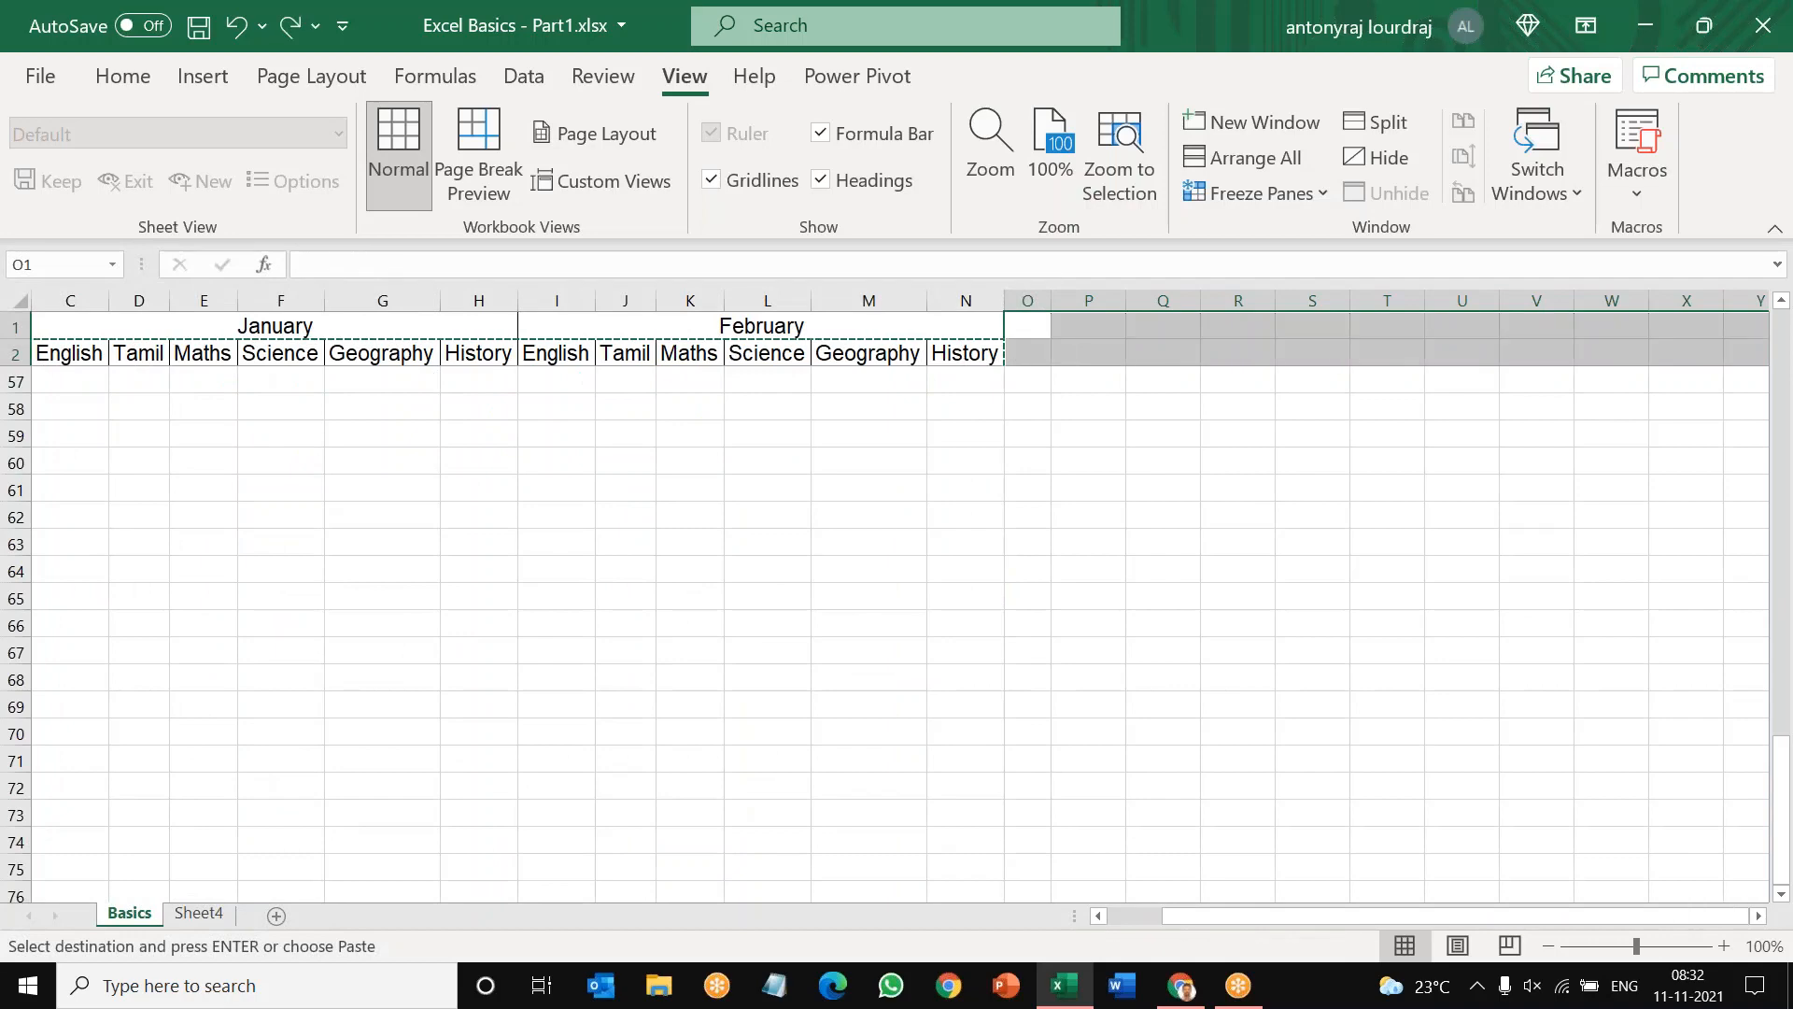
pyautogui.scroll(7, 1261, 486)
pyautogui.scroll(7, 1262, 487)
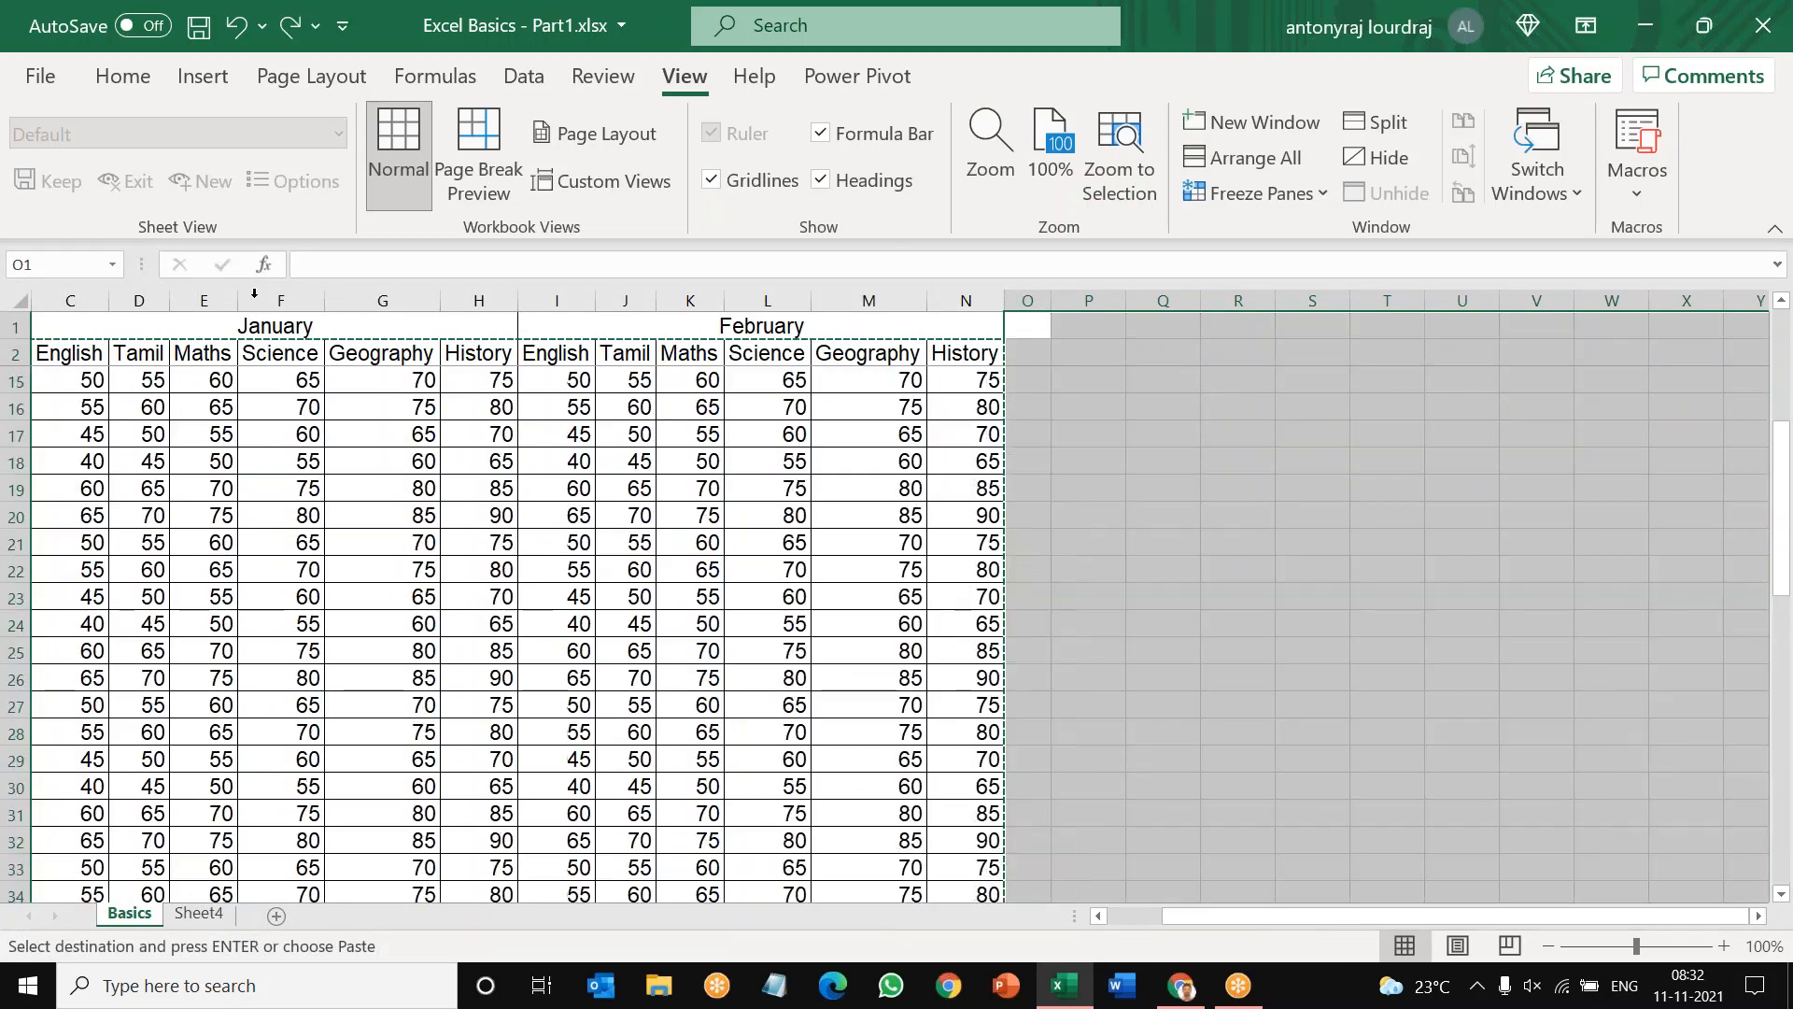
# Step: Copy the January and February marks block including its month and subject headings, range C1:N56
pyautogui.moveTo(86, 319); pyautogui.dragTo(850, 844)
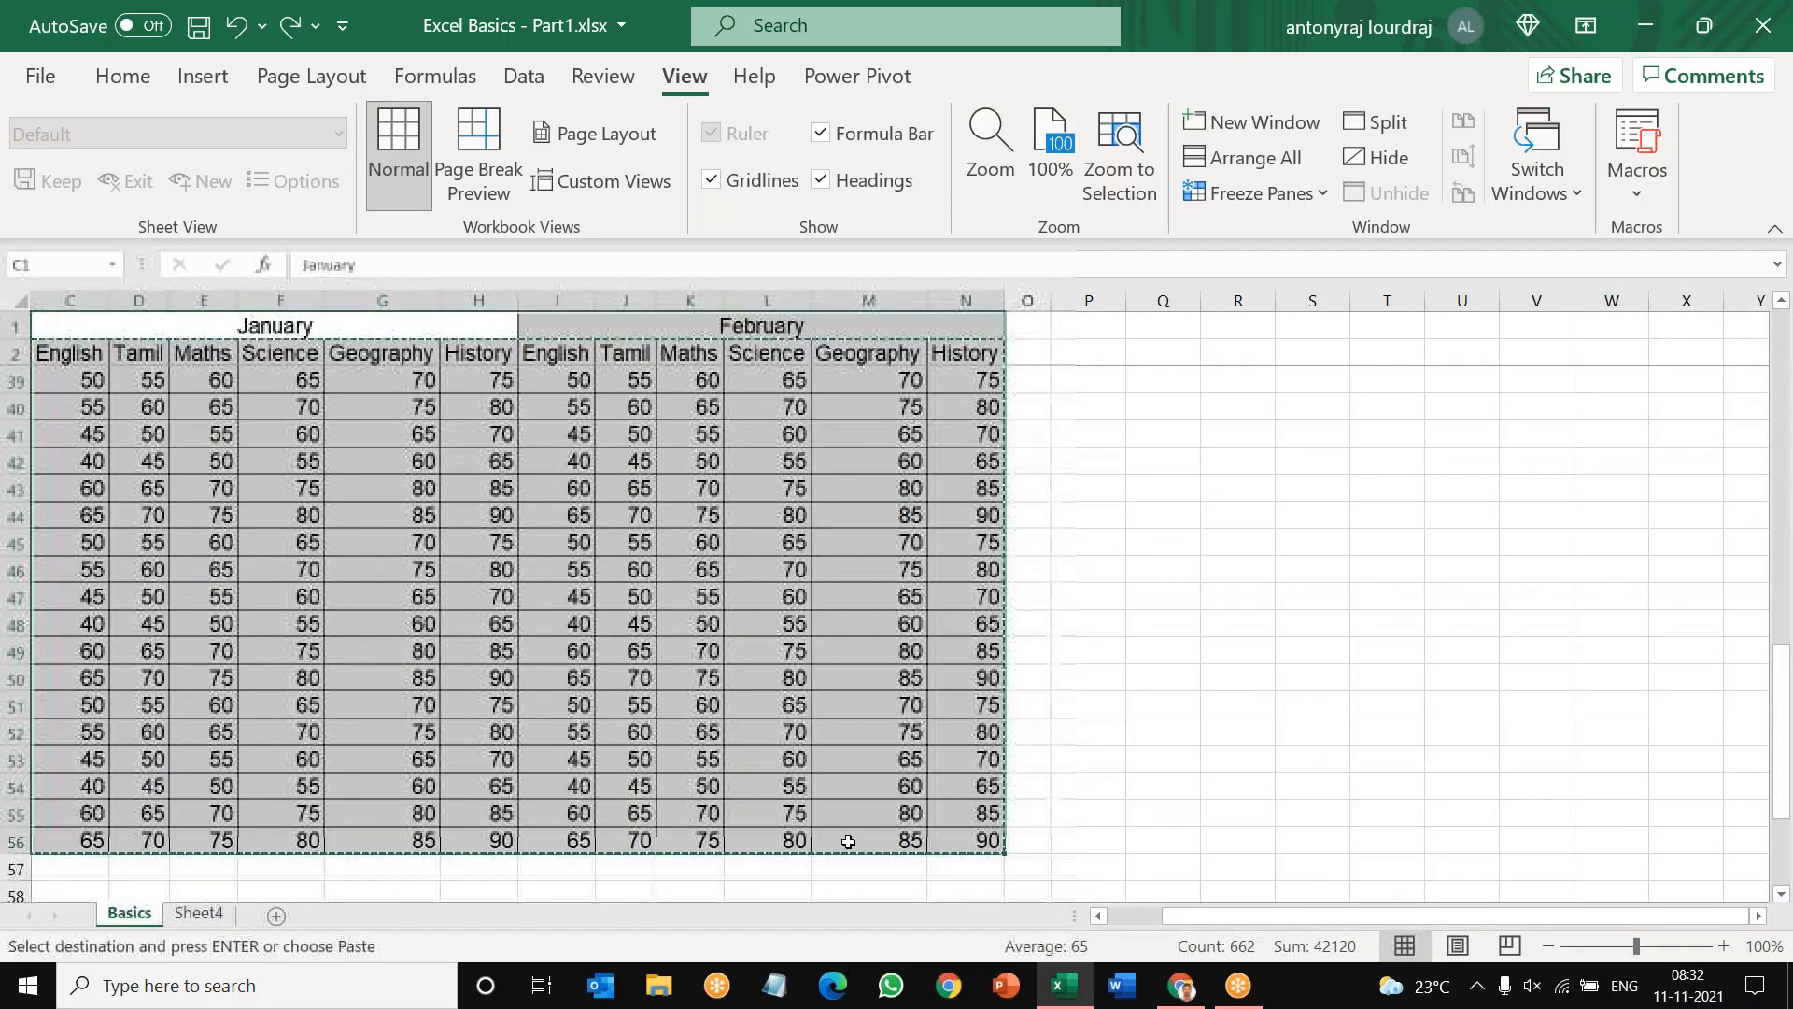
pyautogui.rightClick(778, 660)
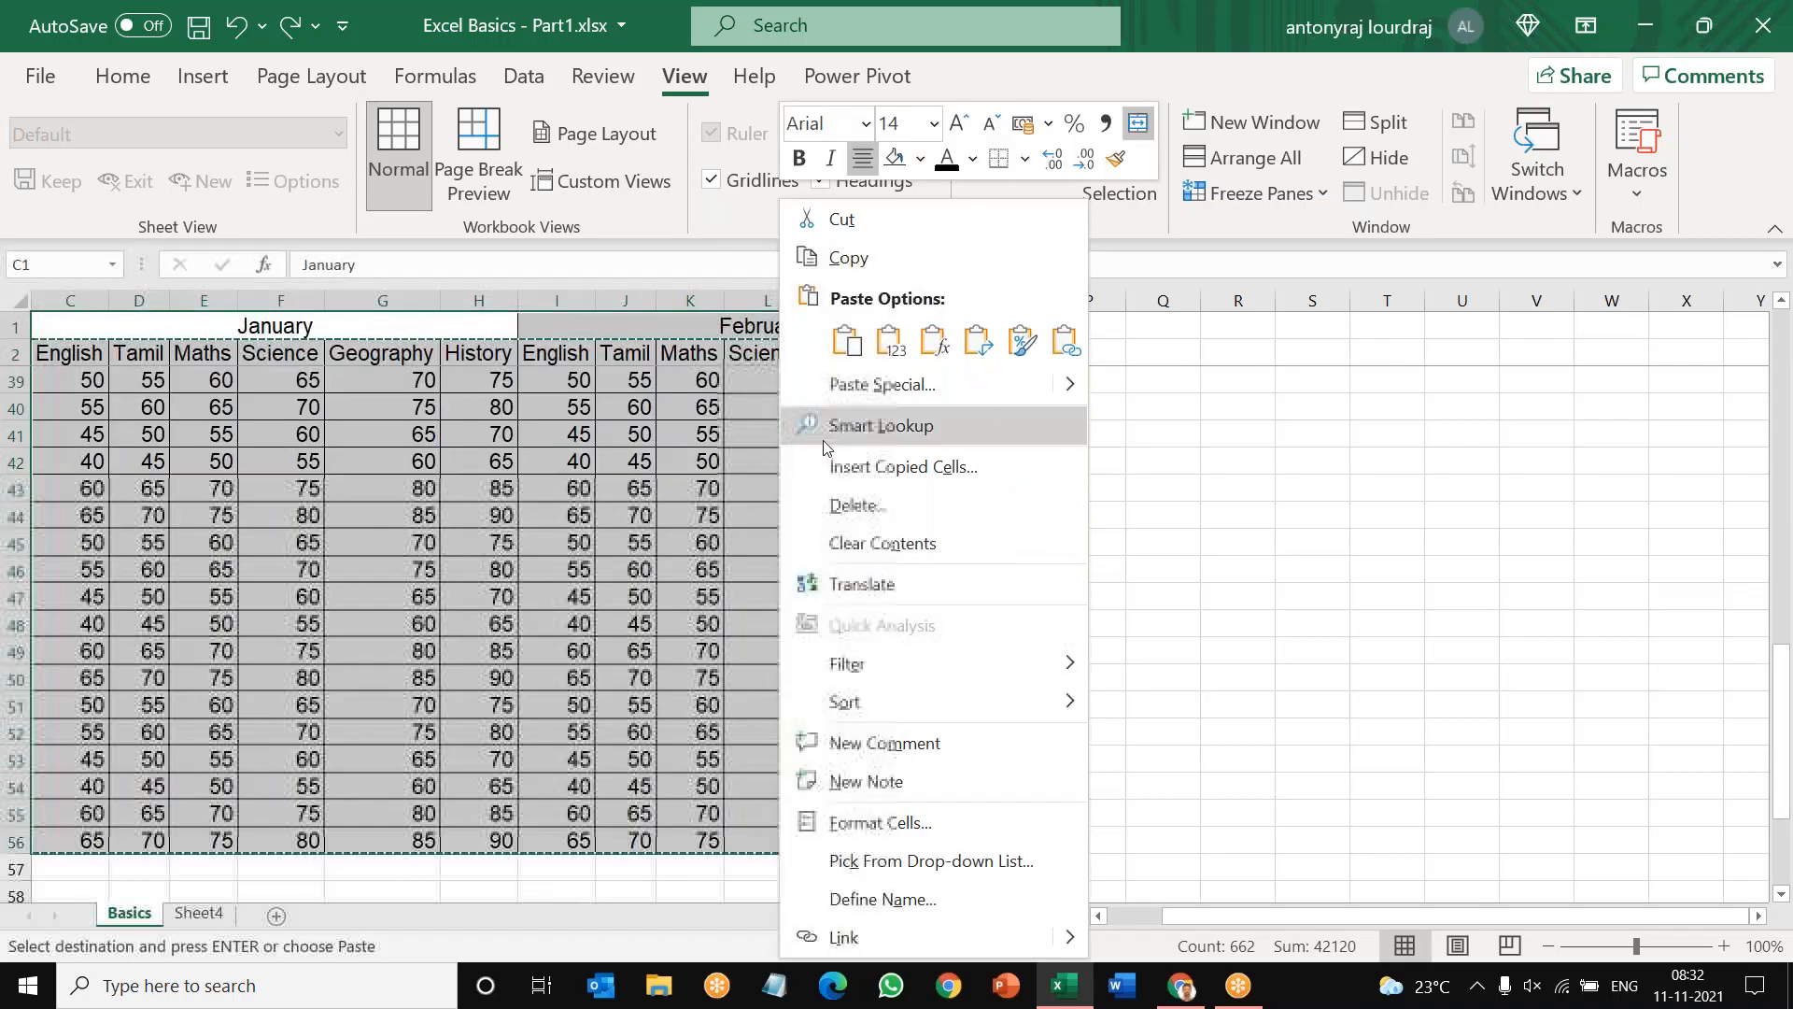
pyautogui.click(845, 257)
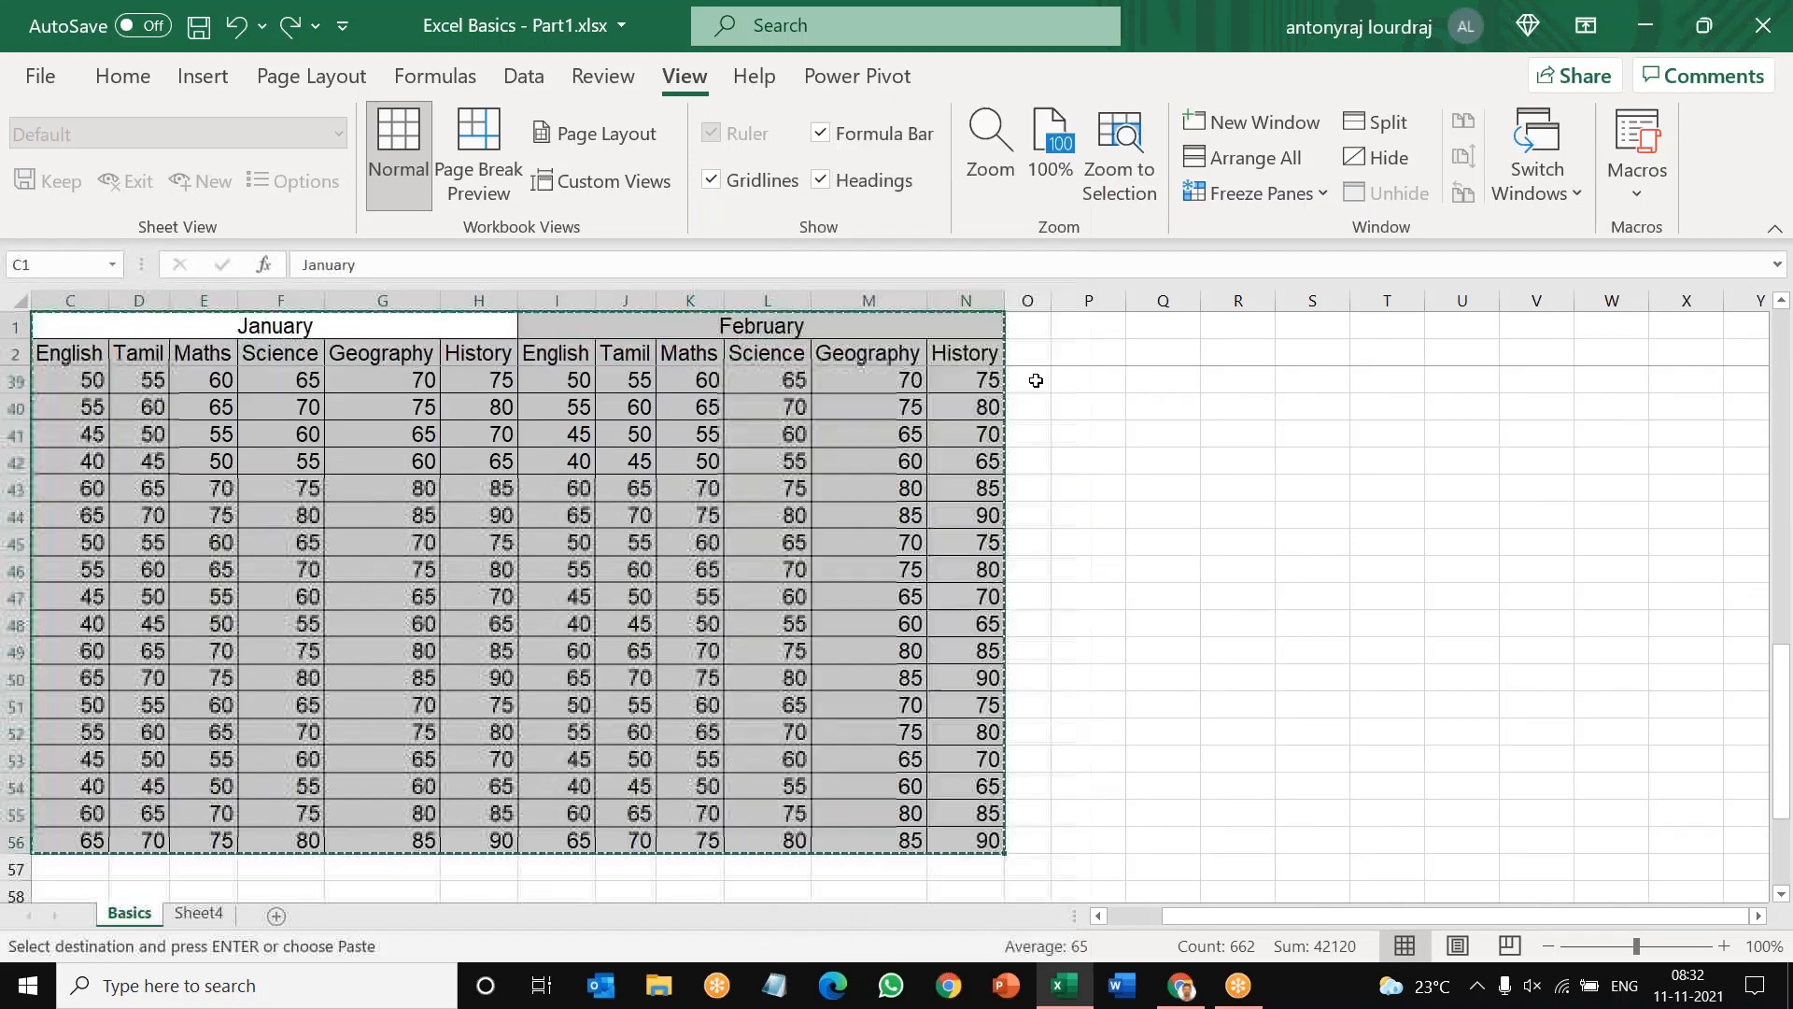
# Step: Paste the copied January and February block beside the February columns, starting at cell O1
pyautogui.scroll(7, 1143, 474)
pyautogui.scroll(5, 1143, 474)
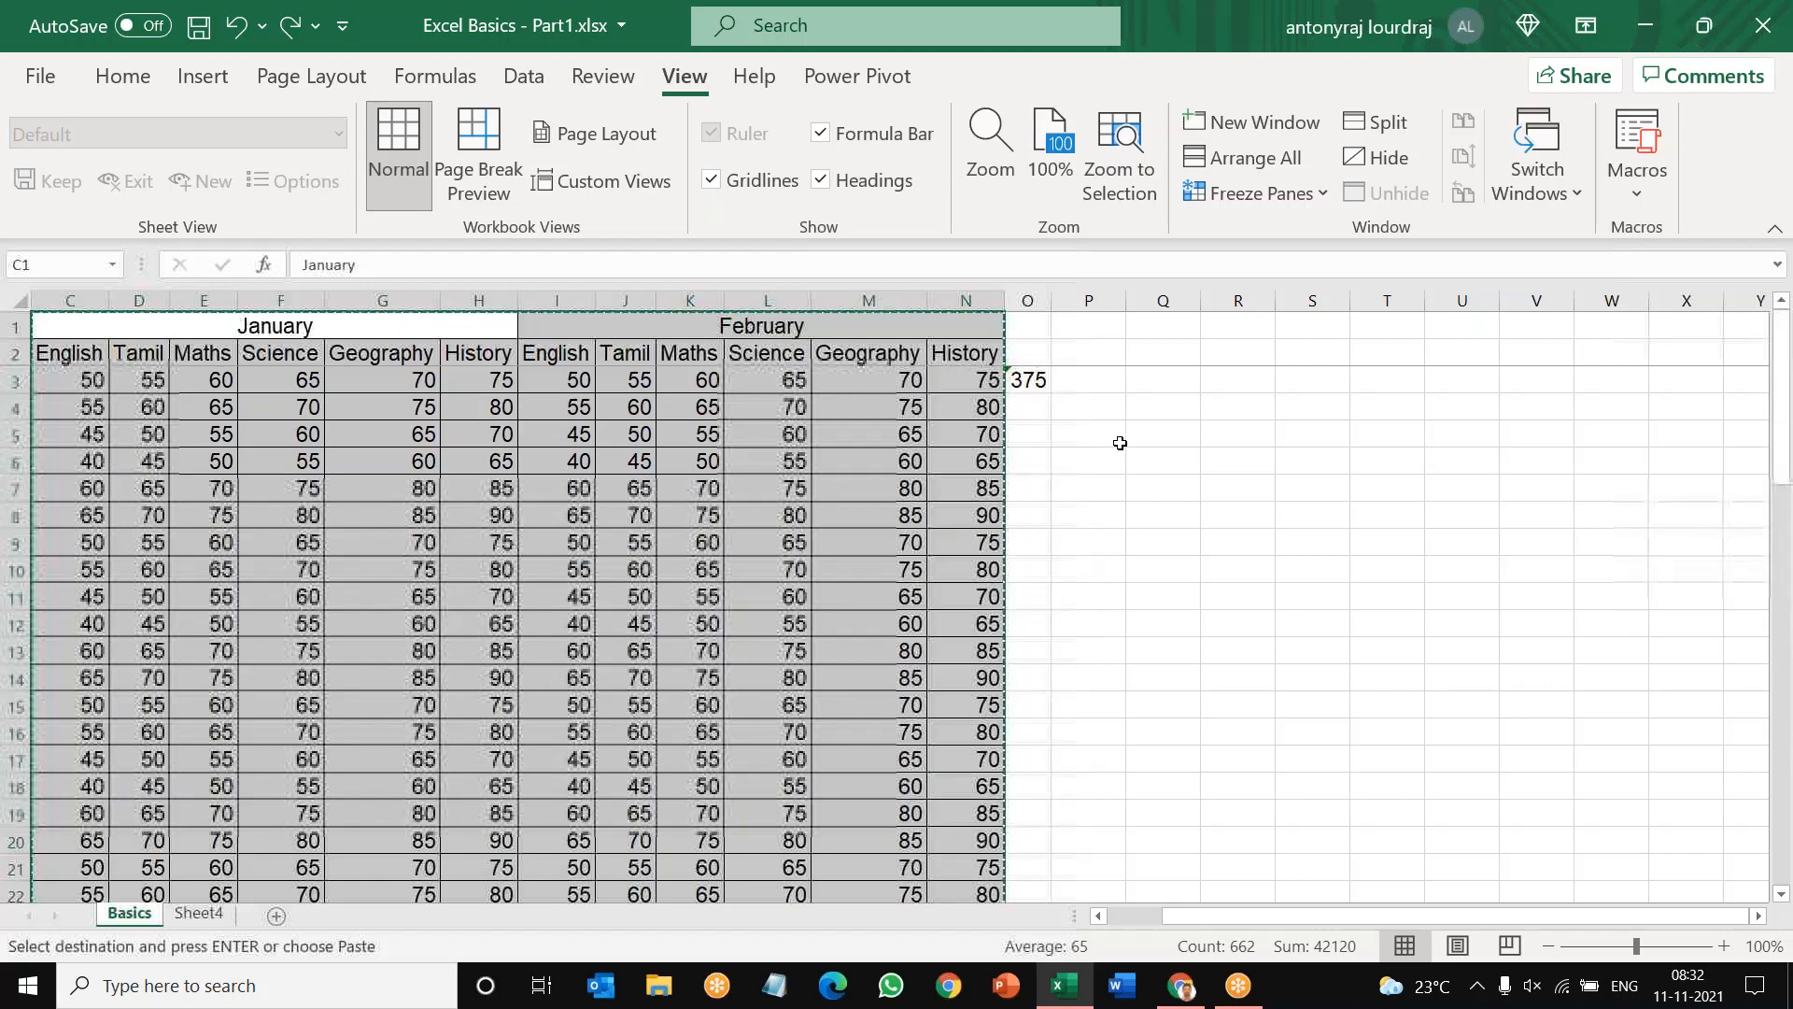
pyautogui.click(1036, 329)
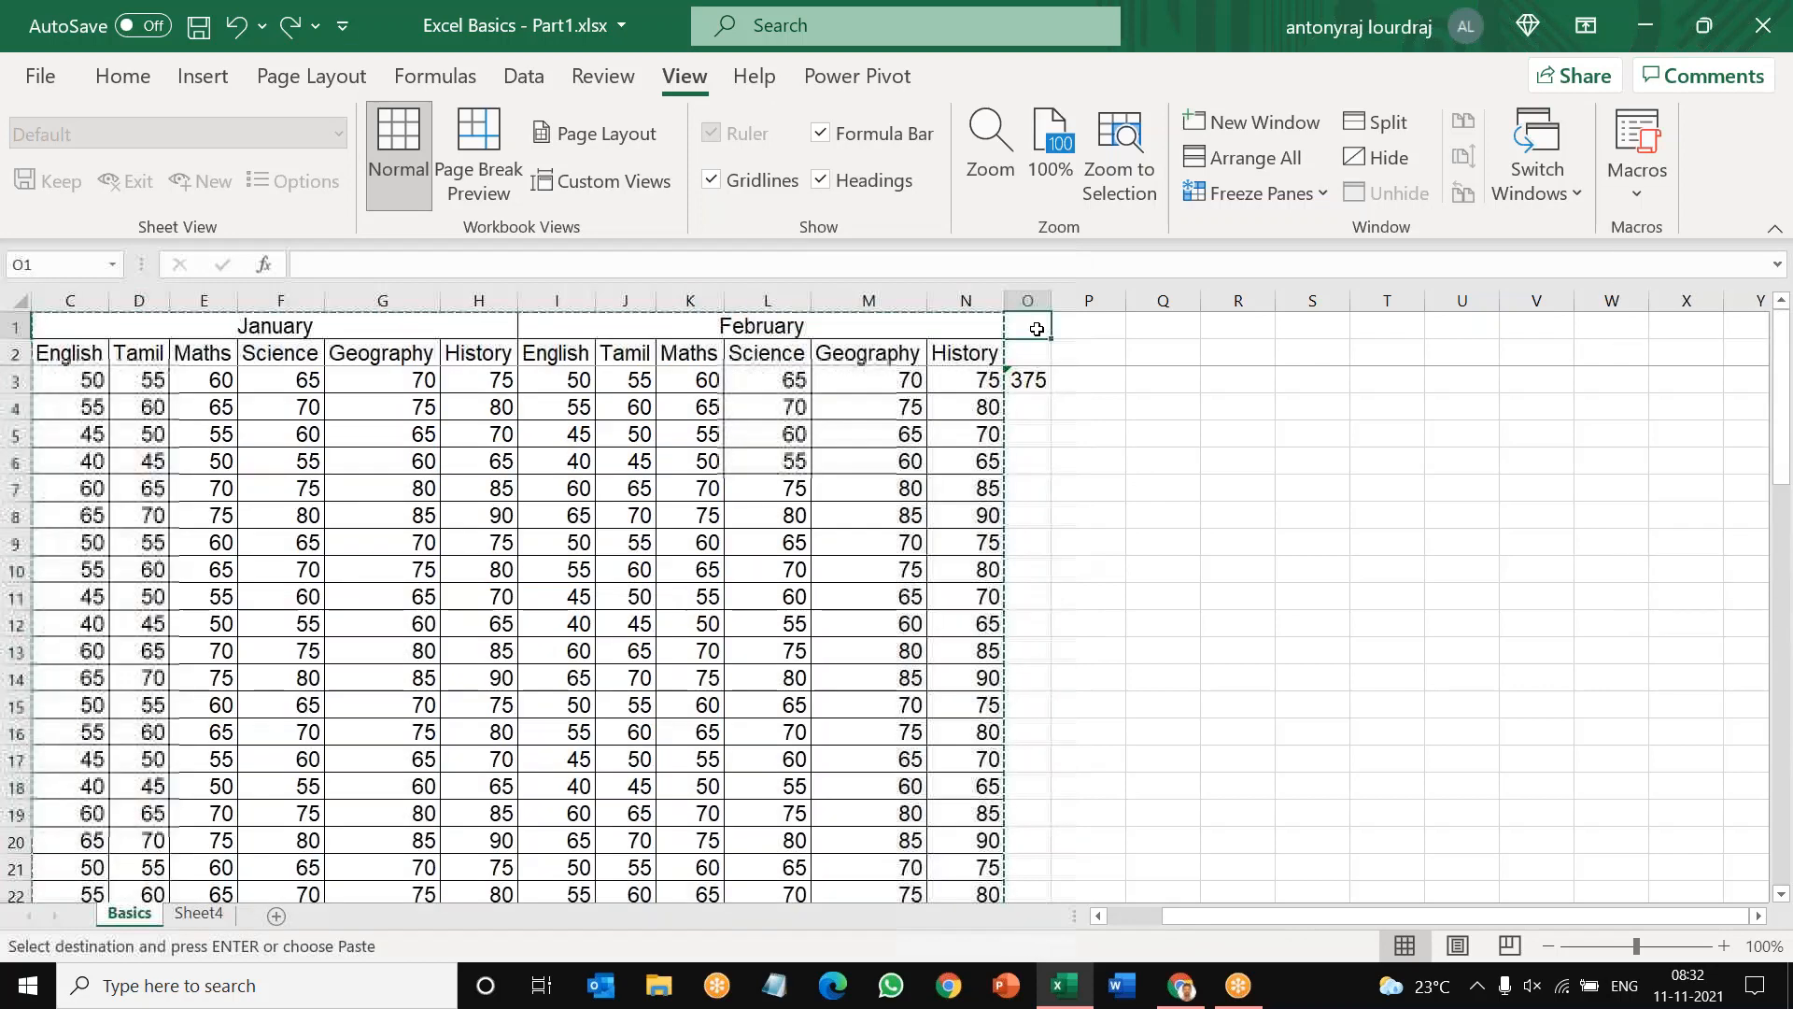
pyautogui.rightClick(1037, 328)
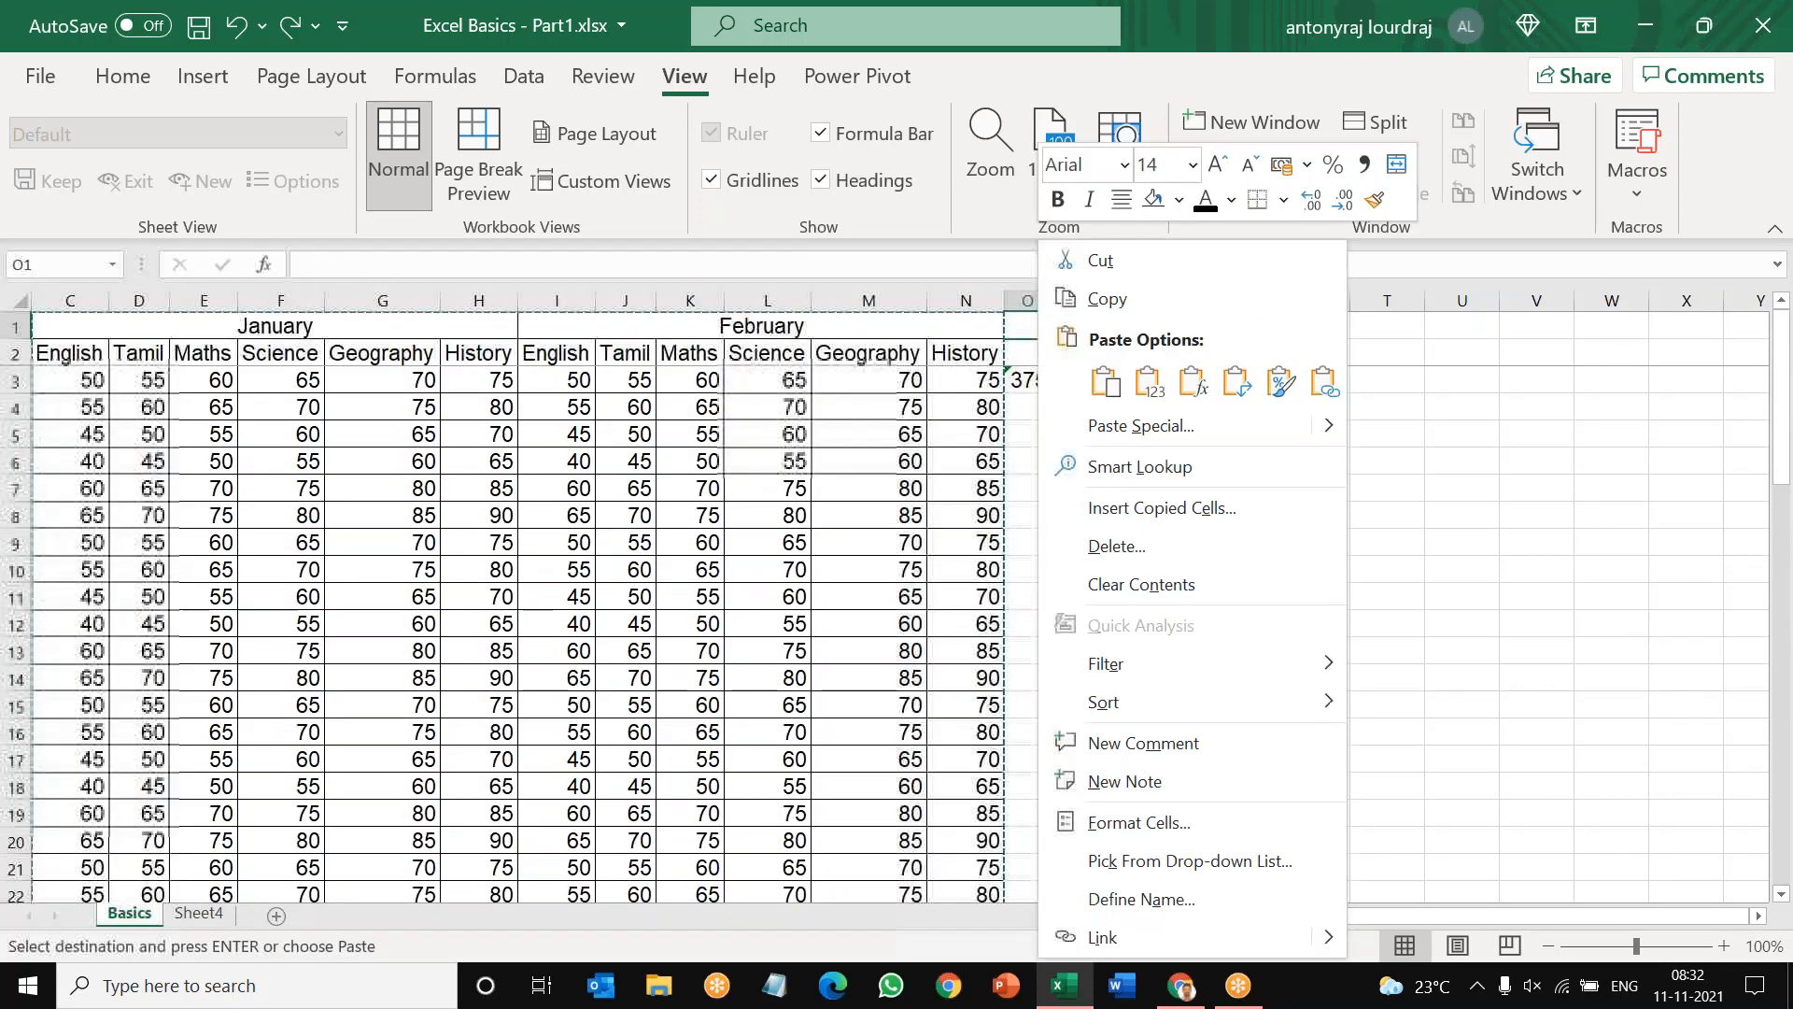
pyautogui.click(1113, 387)
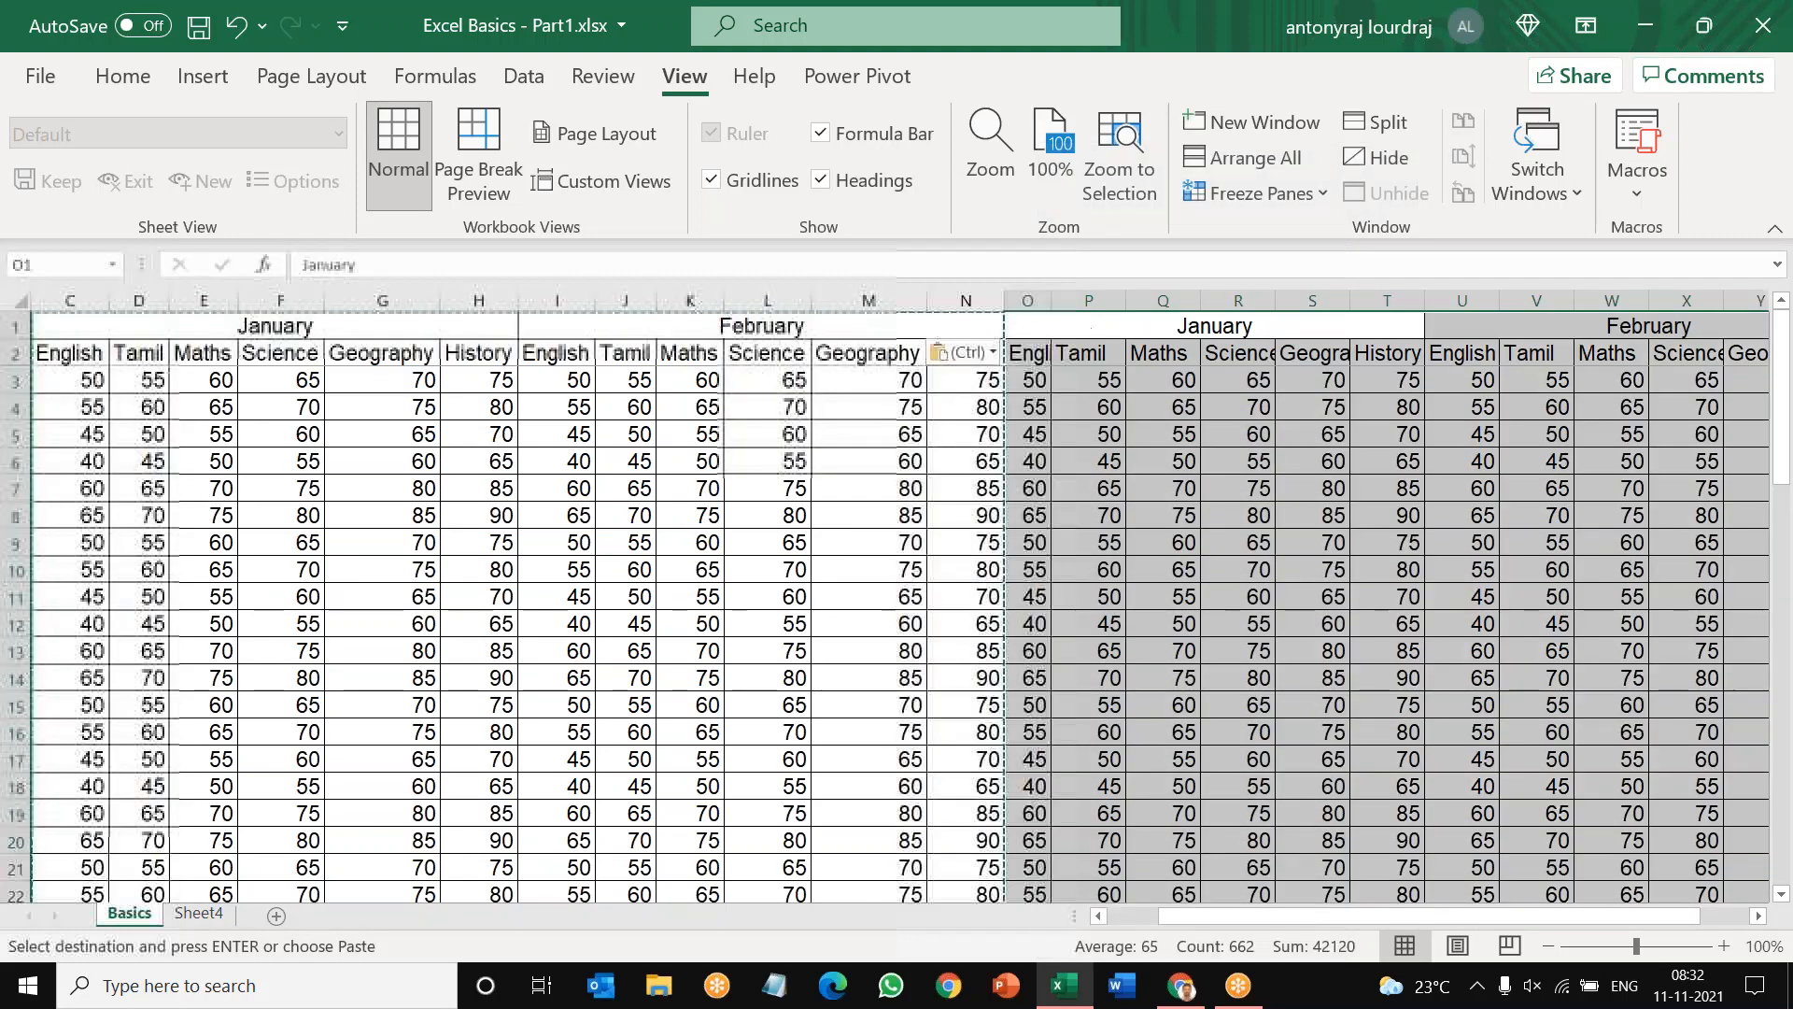
# Step: Rename the month headings of the pasted block to March in O1 and April in U1
pyautogui.click(1220, 323)
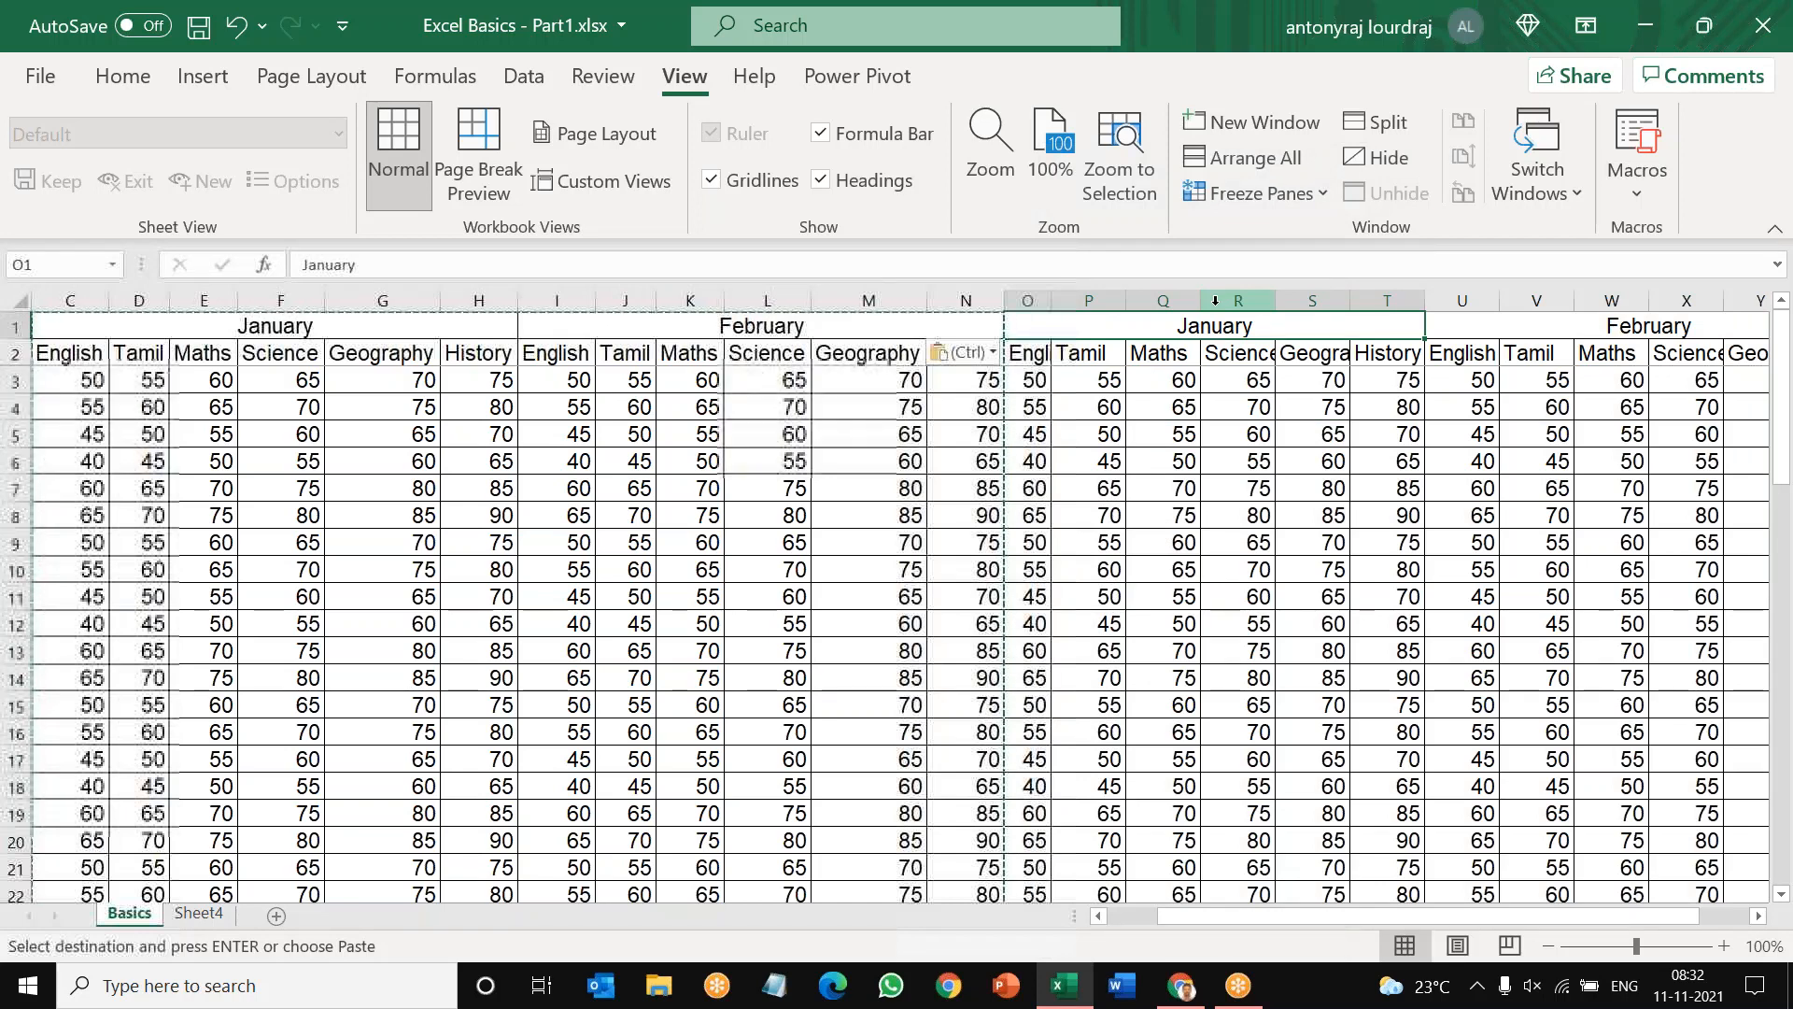
pyautogui.write('March')
pyautogui.press('Tab')
pyautogui.write('April')
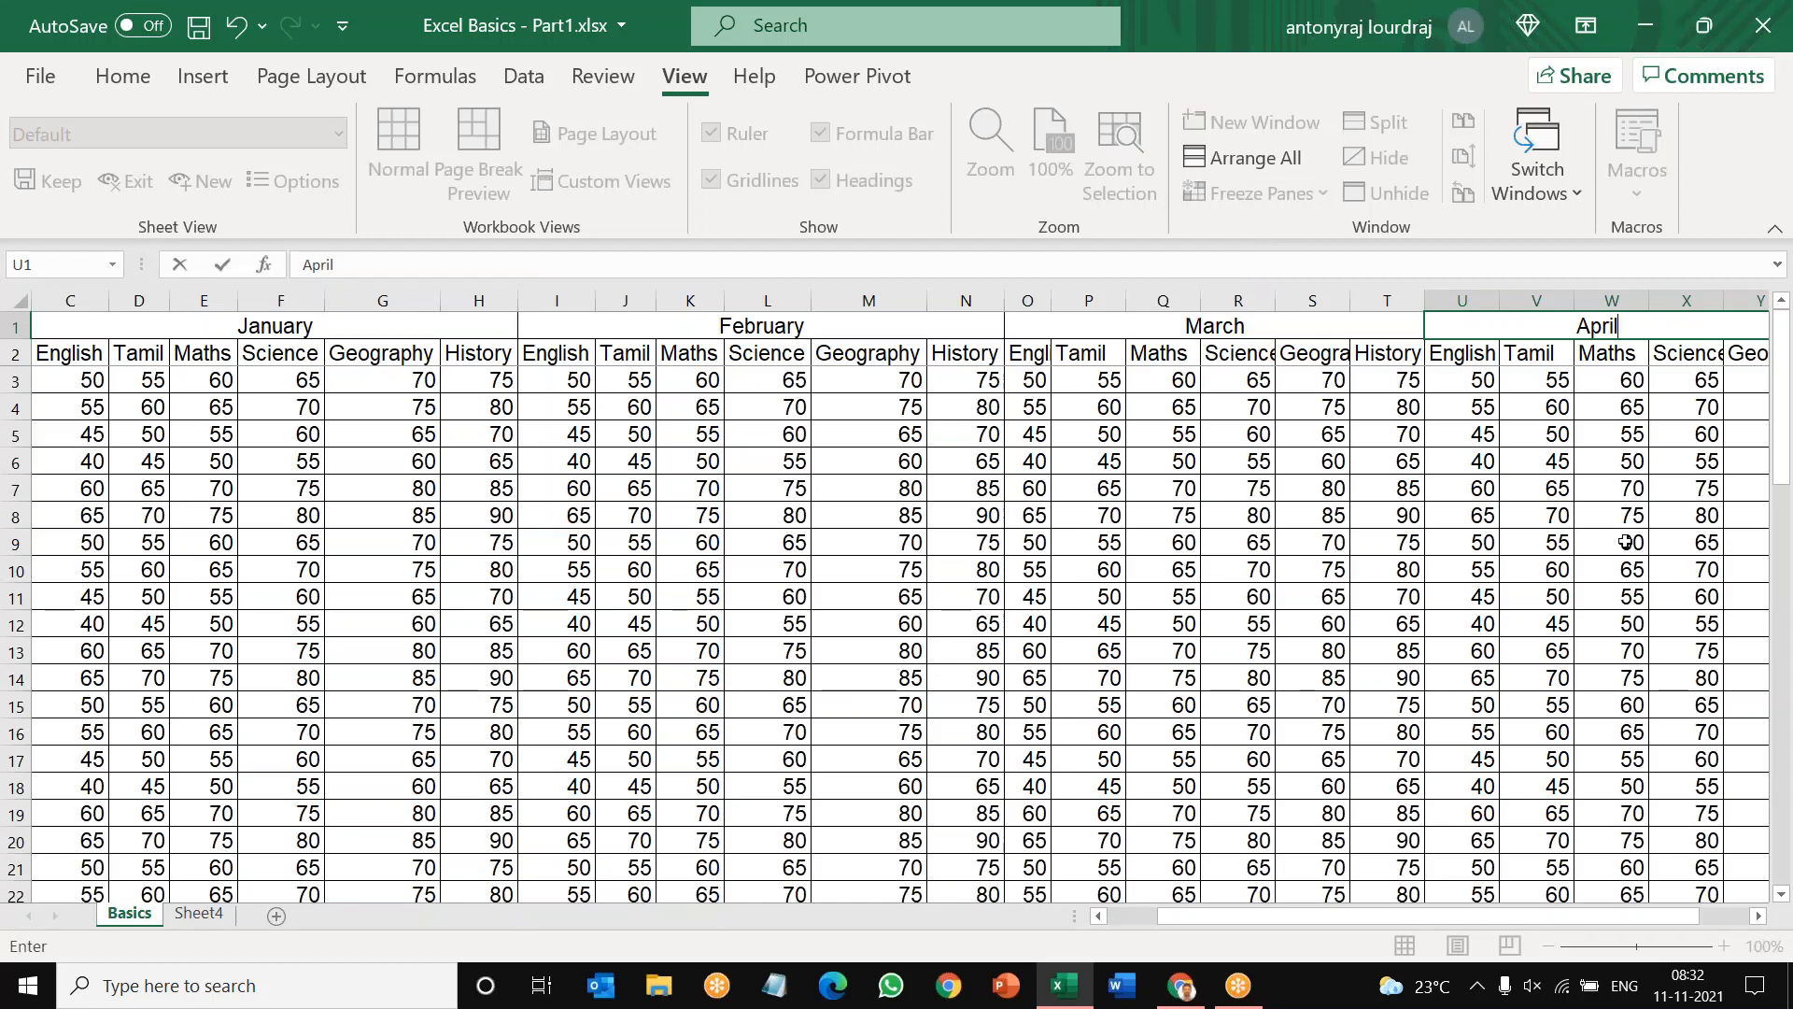
pyautogui.click(1625, 542)
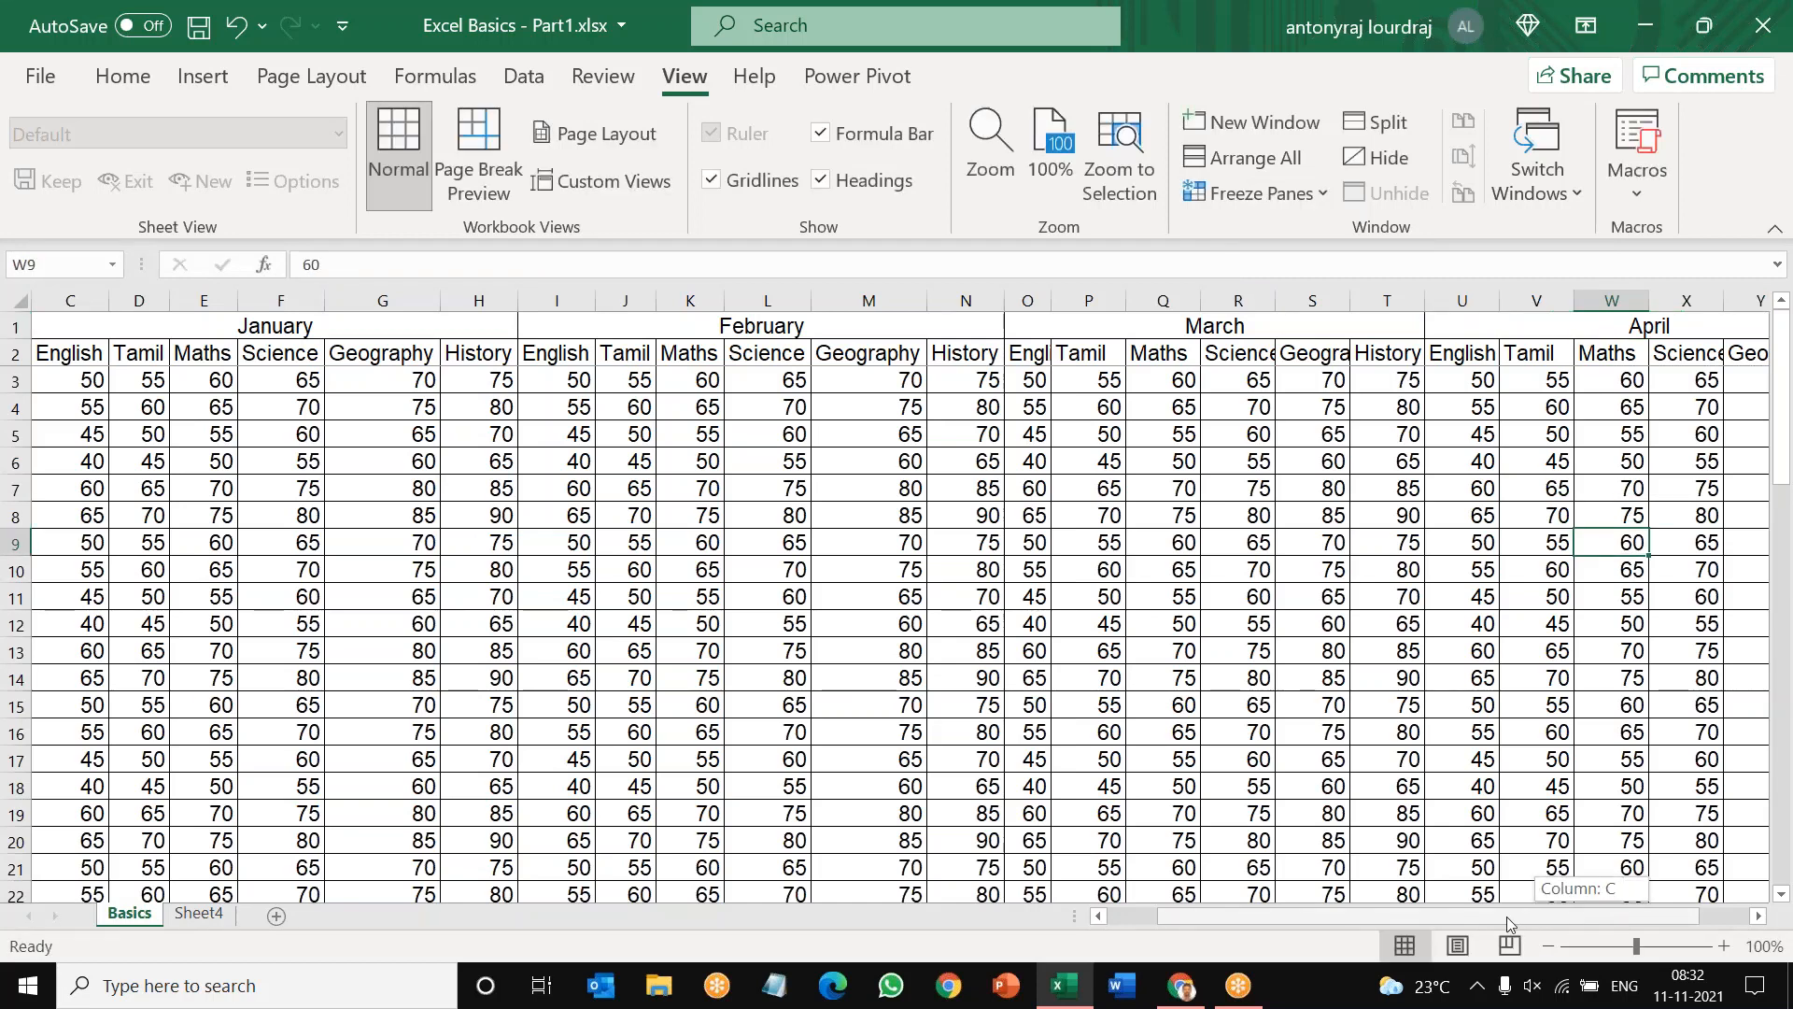
# Step: Delete the empty column A in front of the Student Name column
pyautogui.moveTo(1505, 916); pyautogui.dragTo(1460, 916)
pyautogui.rightClick(58, 301)
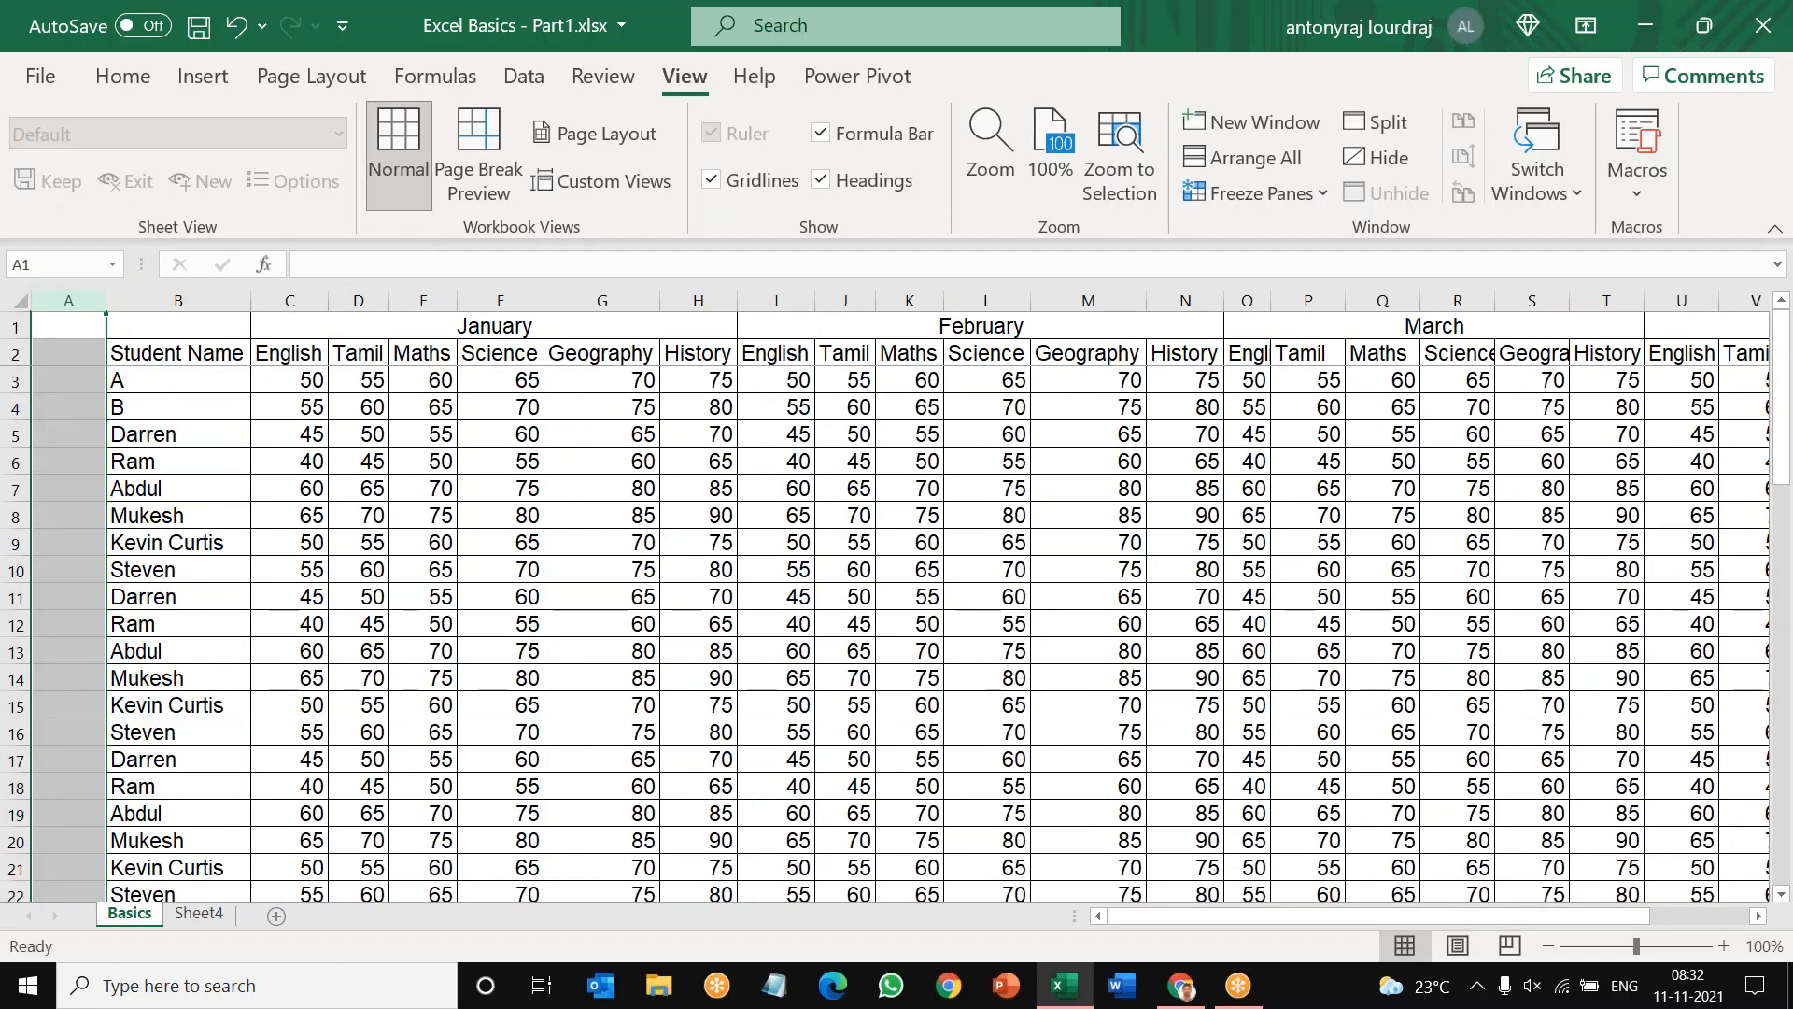
pyautogui.hotkey('ctrl', '-')
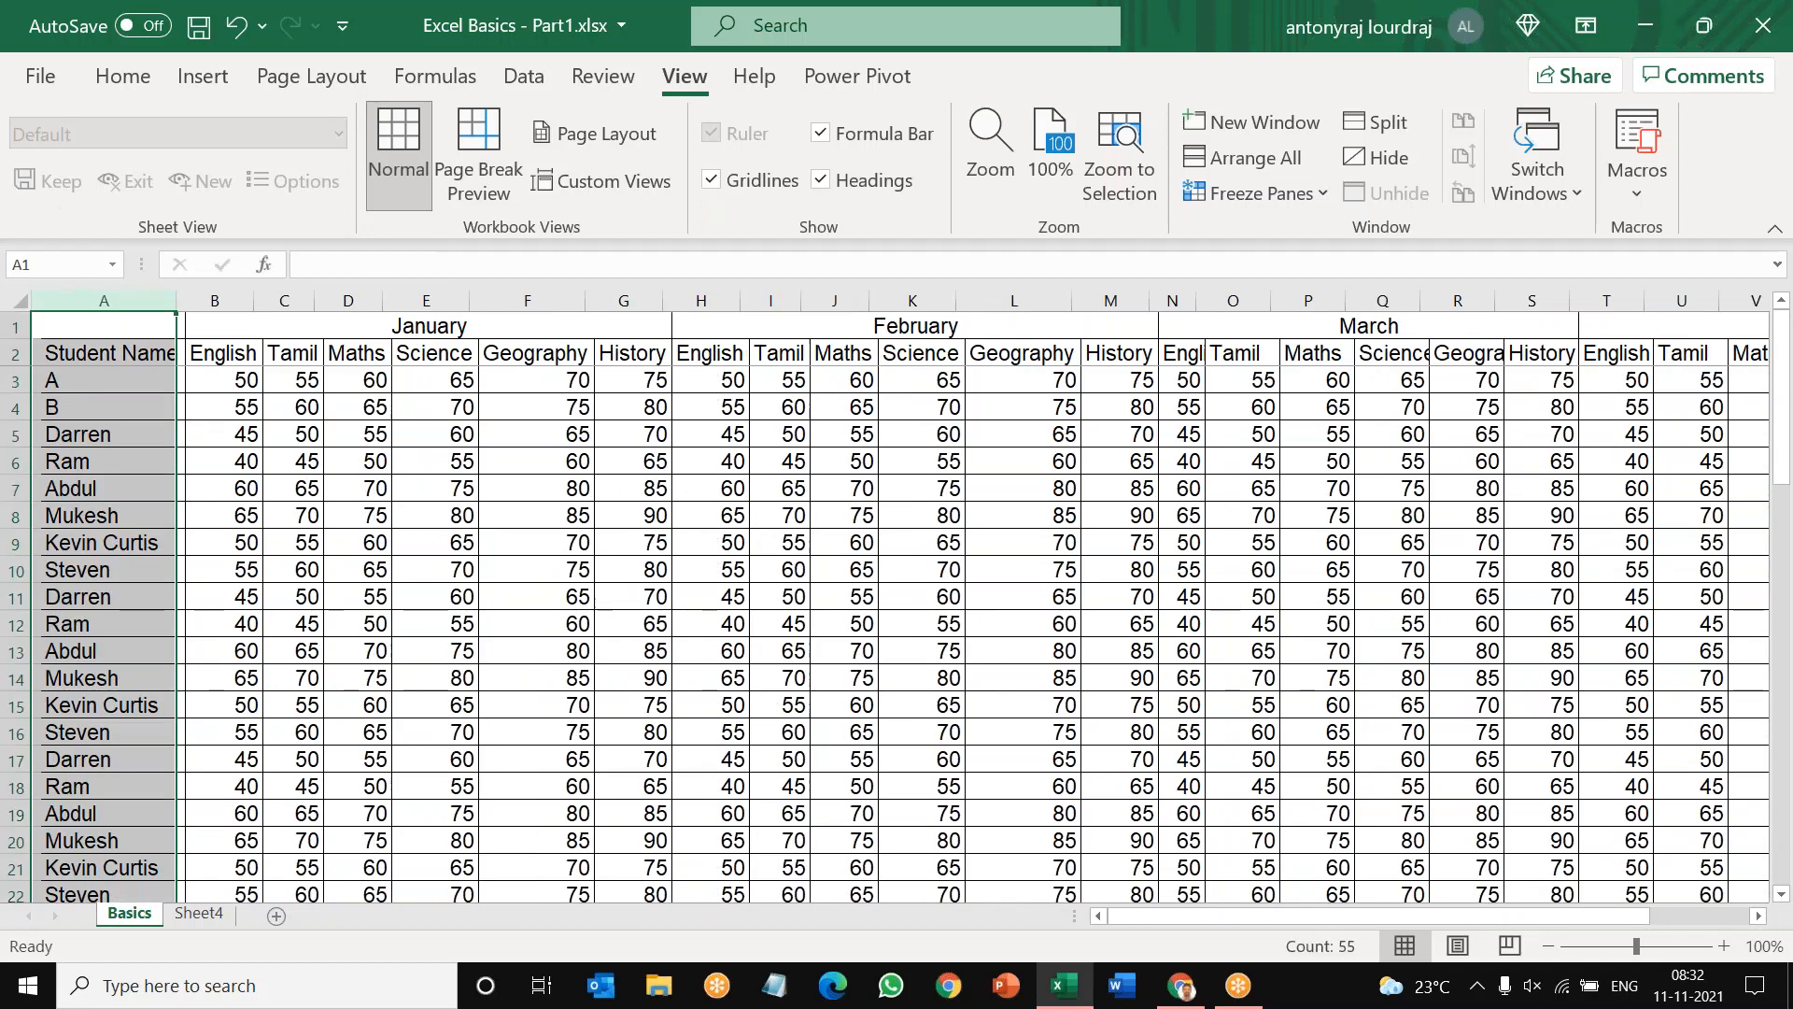
# Step: Clear all the student names below the Student Name heading, range A3:A56
pyautogui.moveTo(107, 380); pyautogui.dragTo(124, 733)
pyautogui.doubleClick(175, 420)
pyautogui.click(114, 380)
pyautogui.press('Delete')
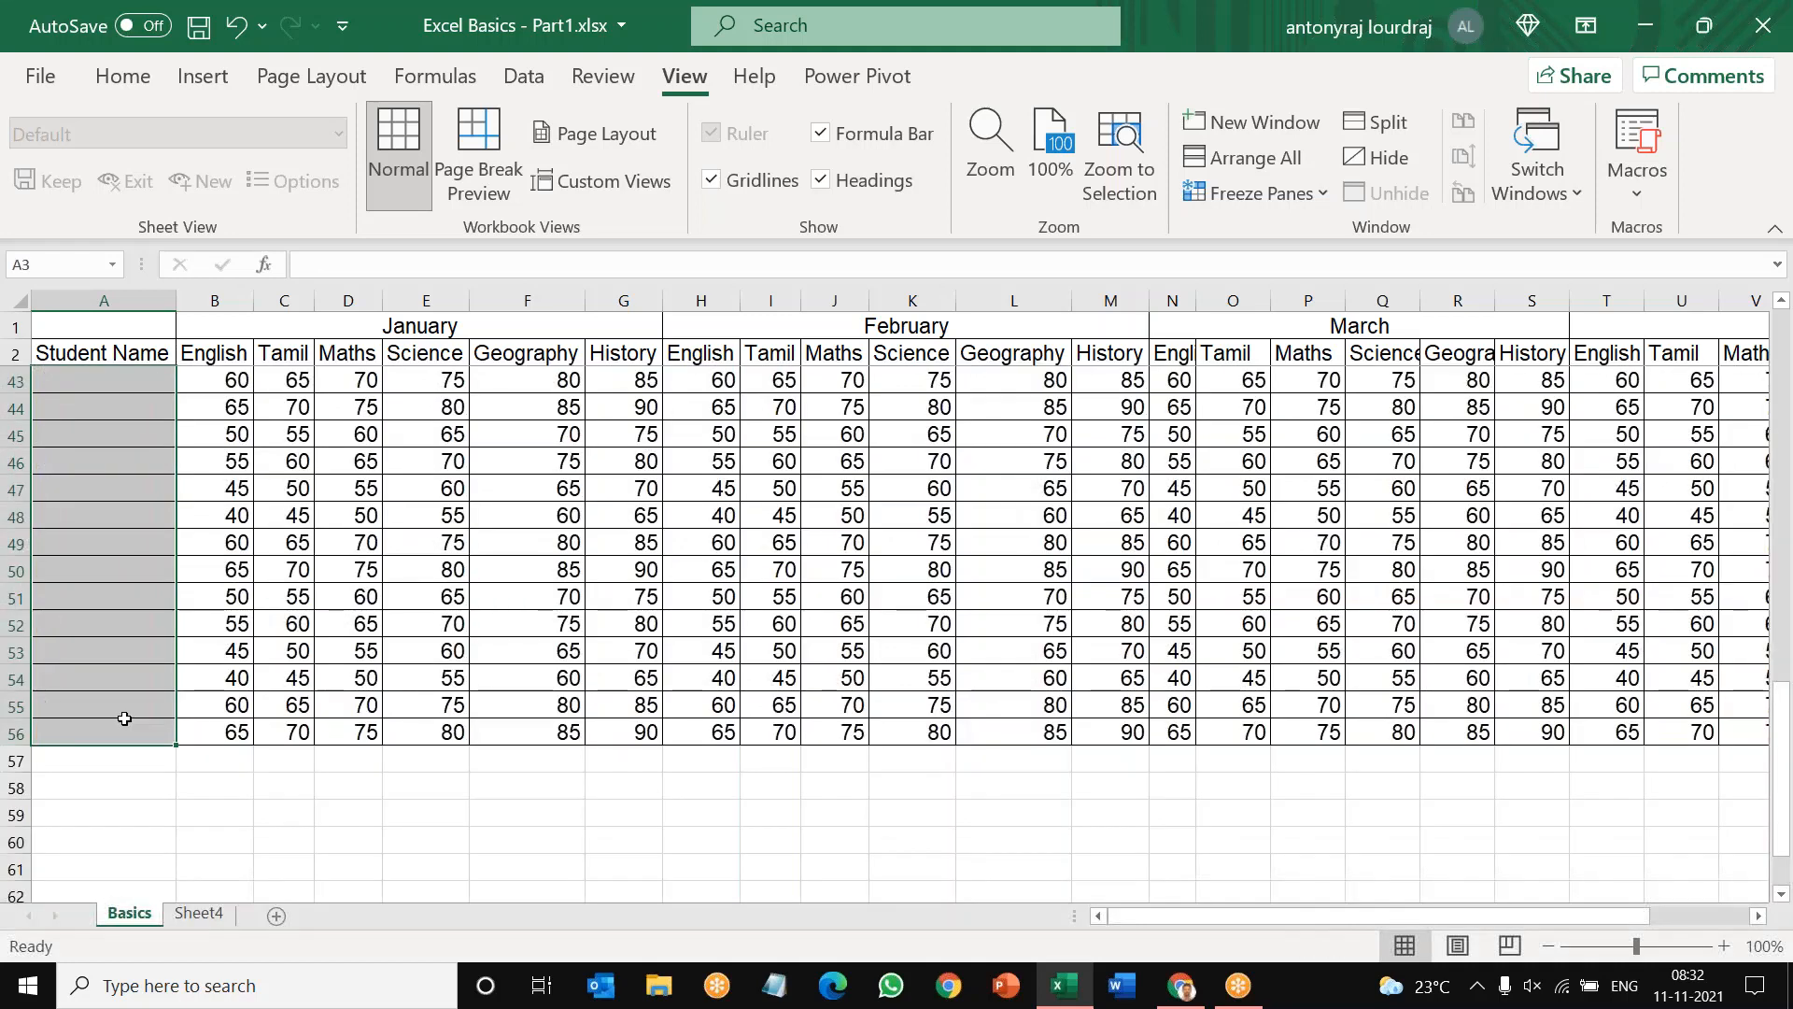
pyautogui.scroll(1, 124, 718)
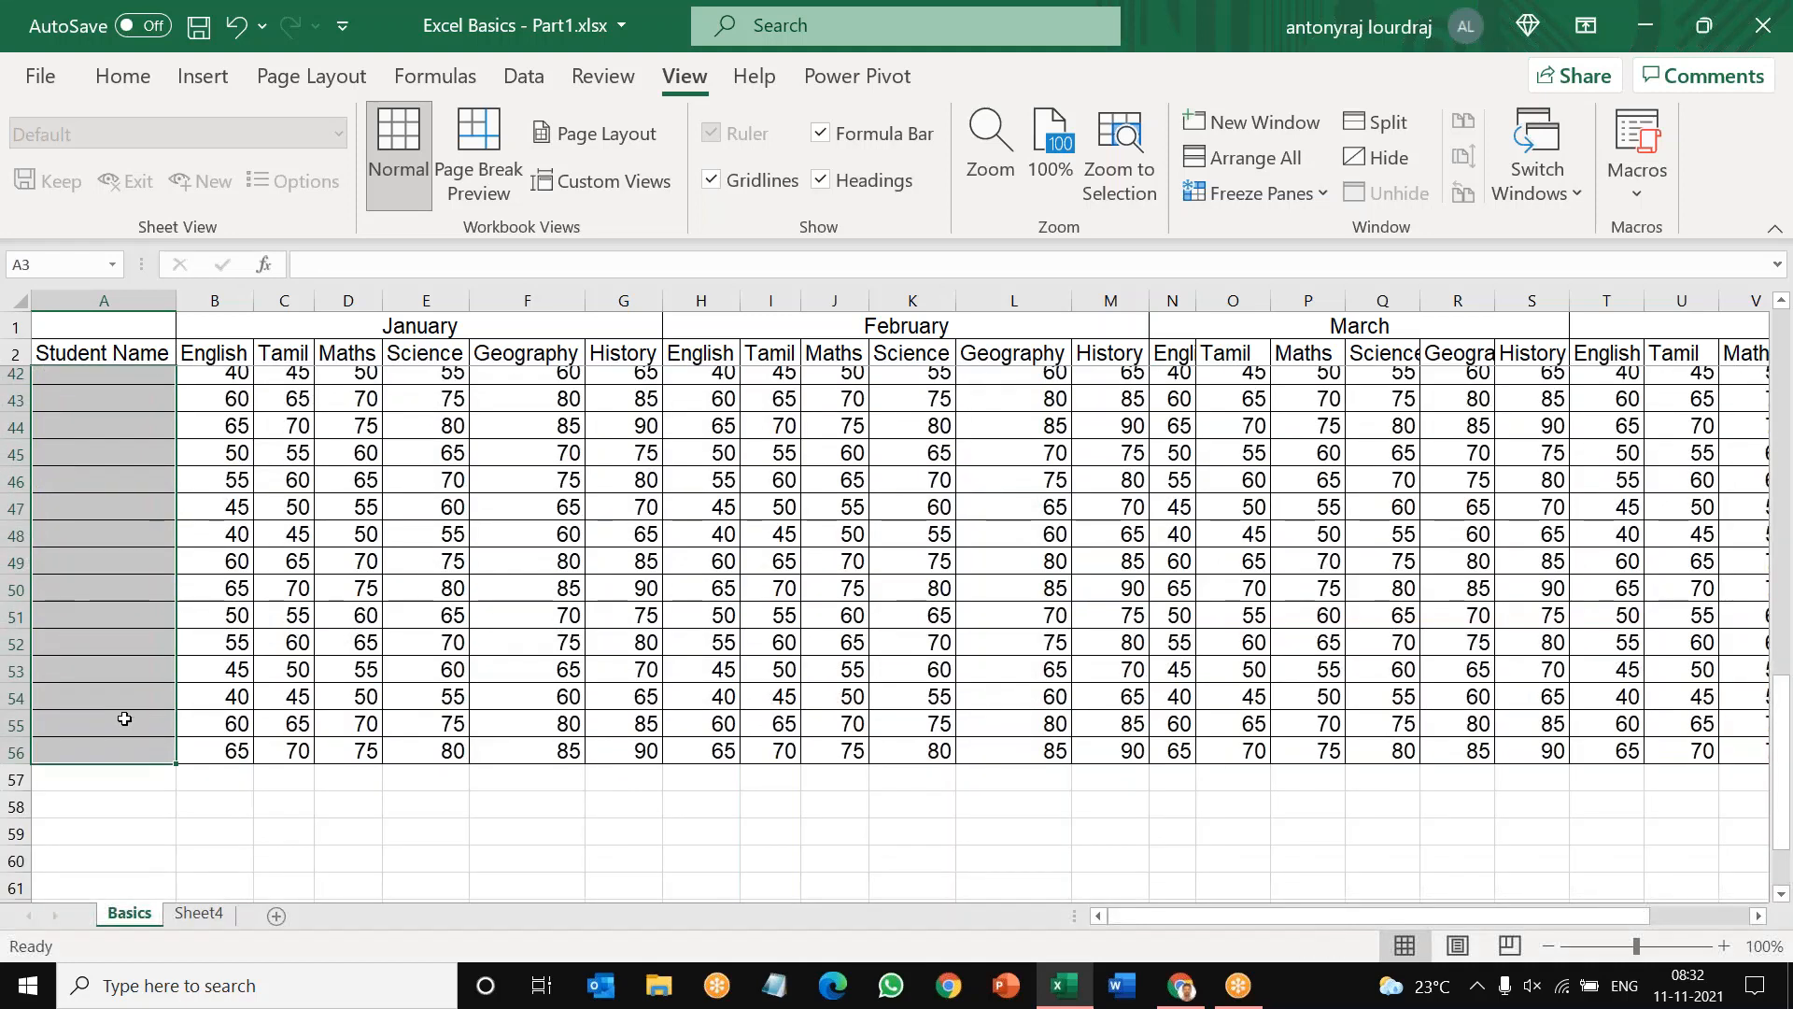
# Step: Enter A in cell A3 and try to fill it down the Student Name column through row 8
pyautogui.write('a')
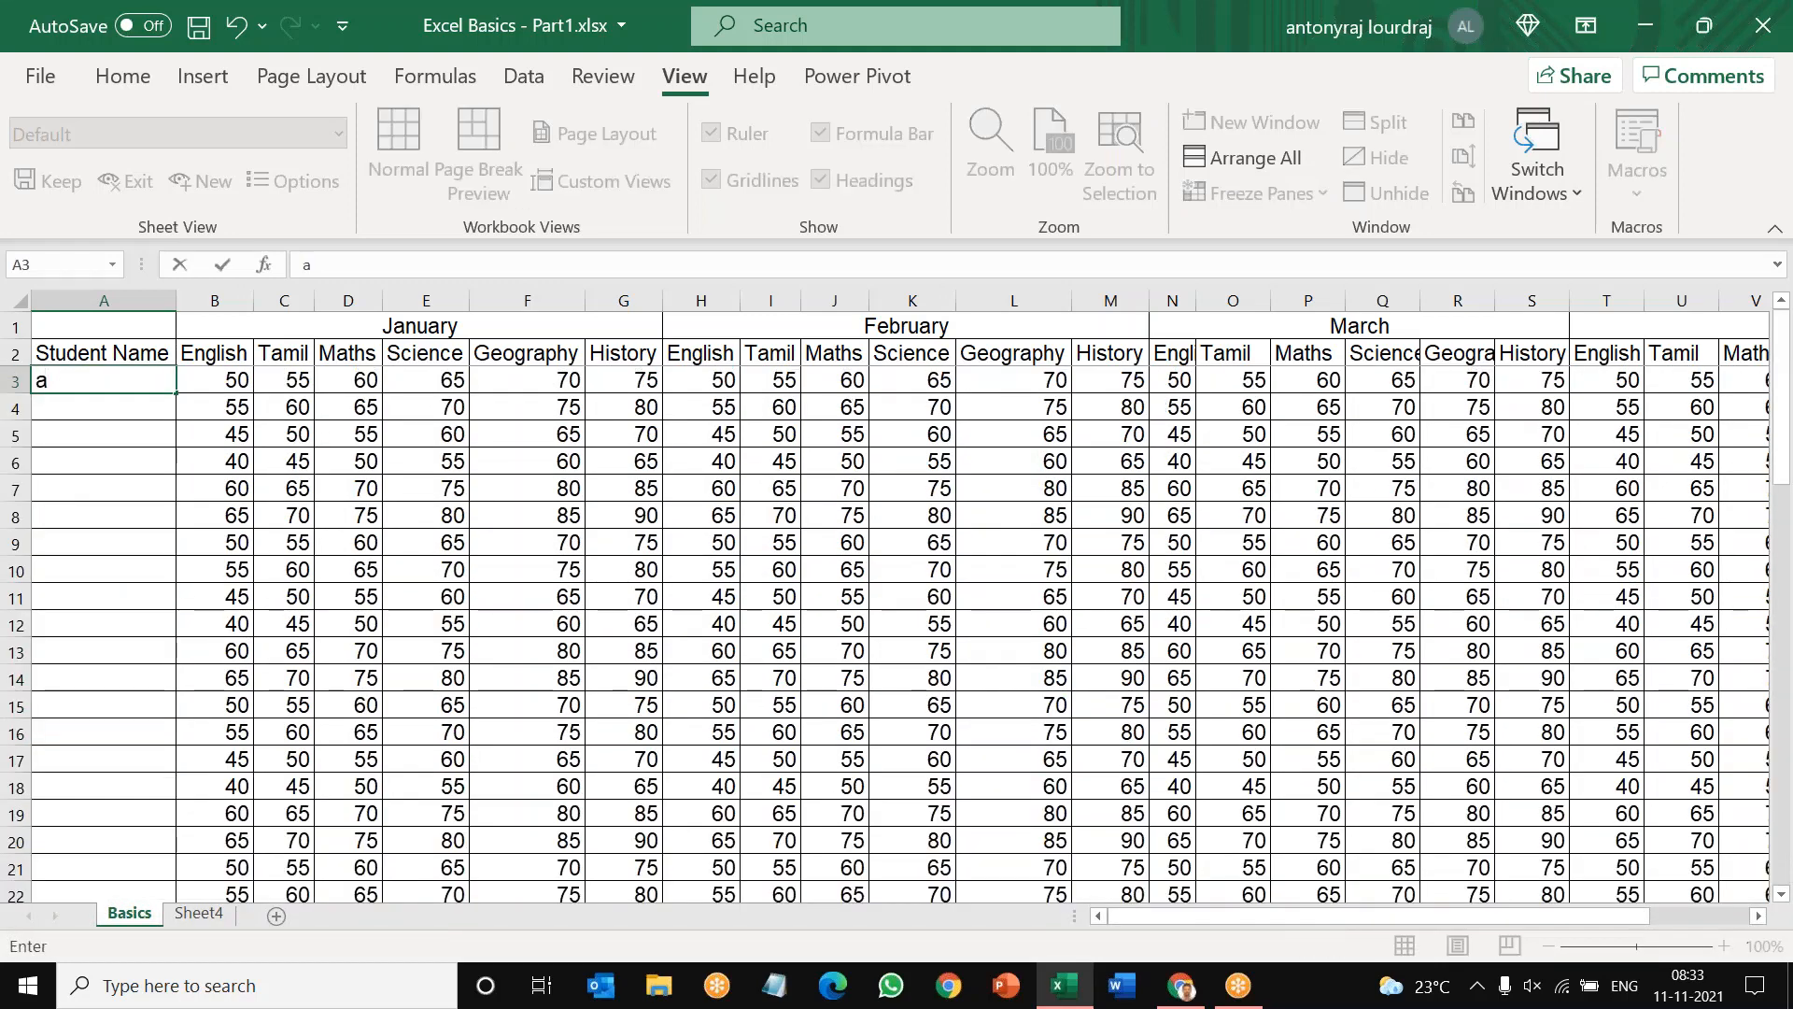
pyautogui.press('BackSpace')
pyautogui.write('A')
pyautogui.click(74, 461)
pyautogui.click(136, 378)
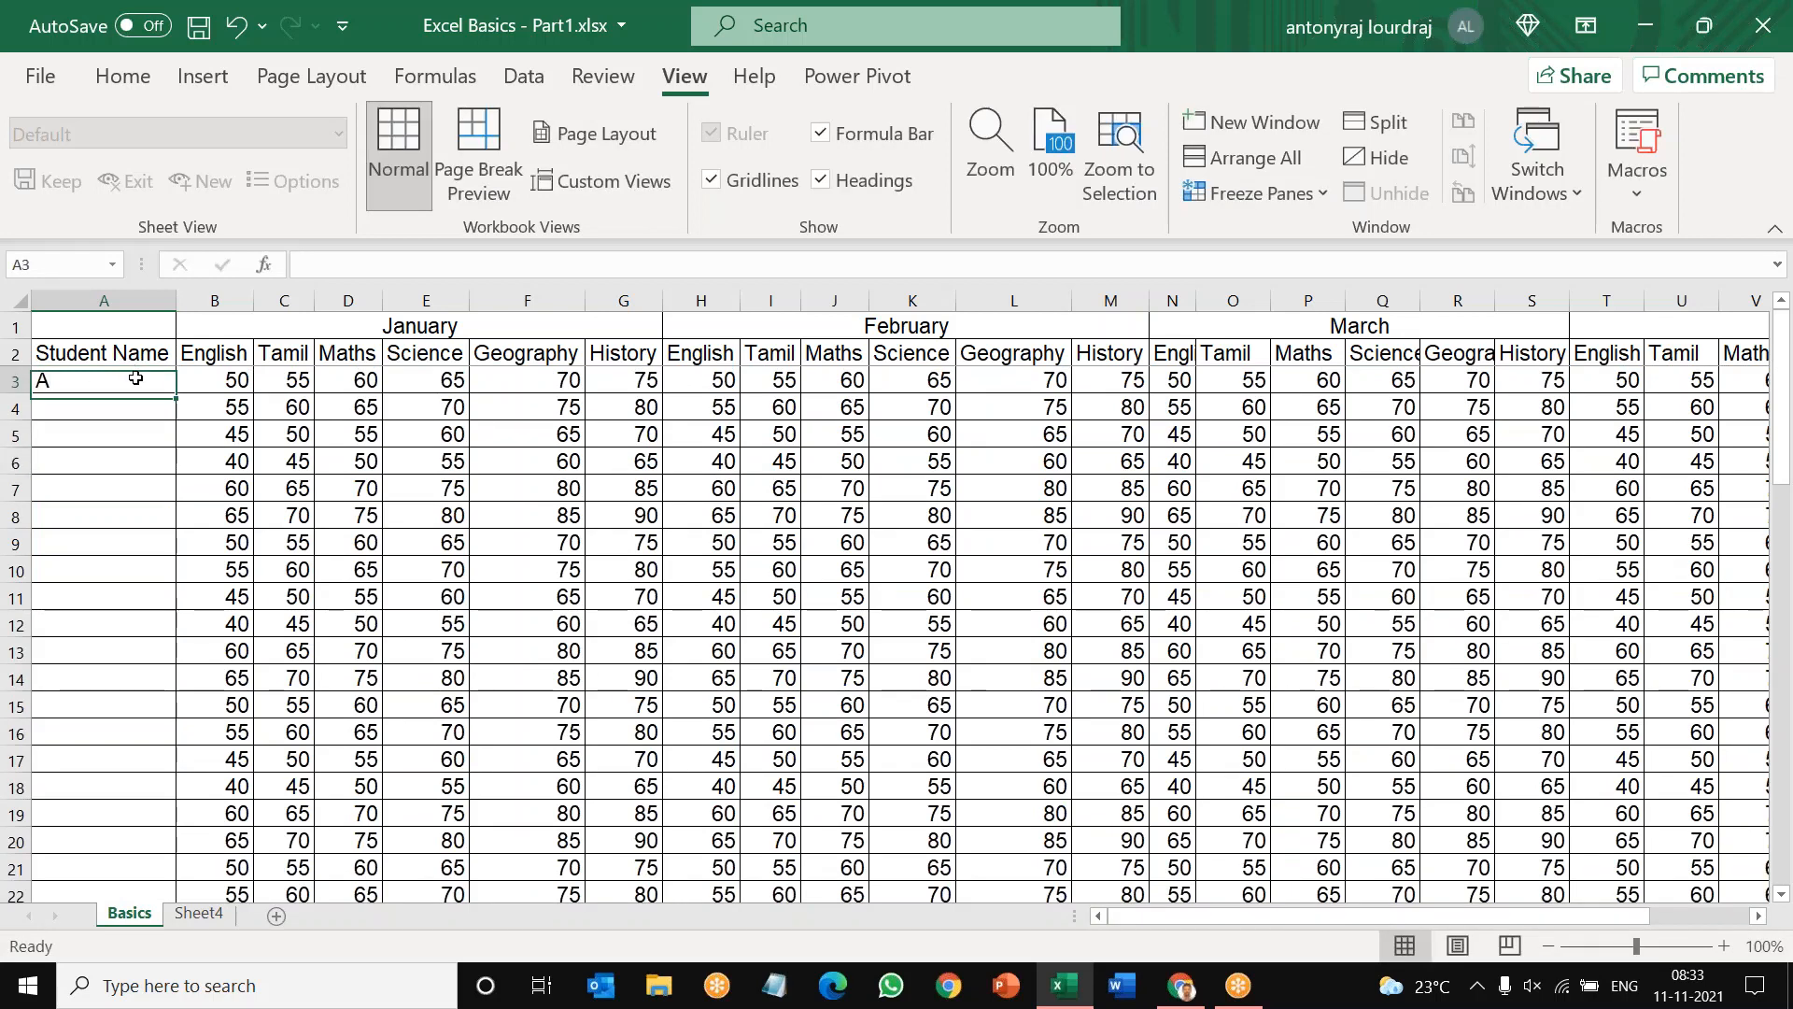
pyautogui.rightClick(135, 378)
pyautogui.press('Escape')
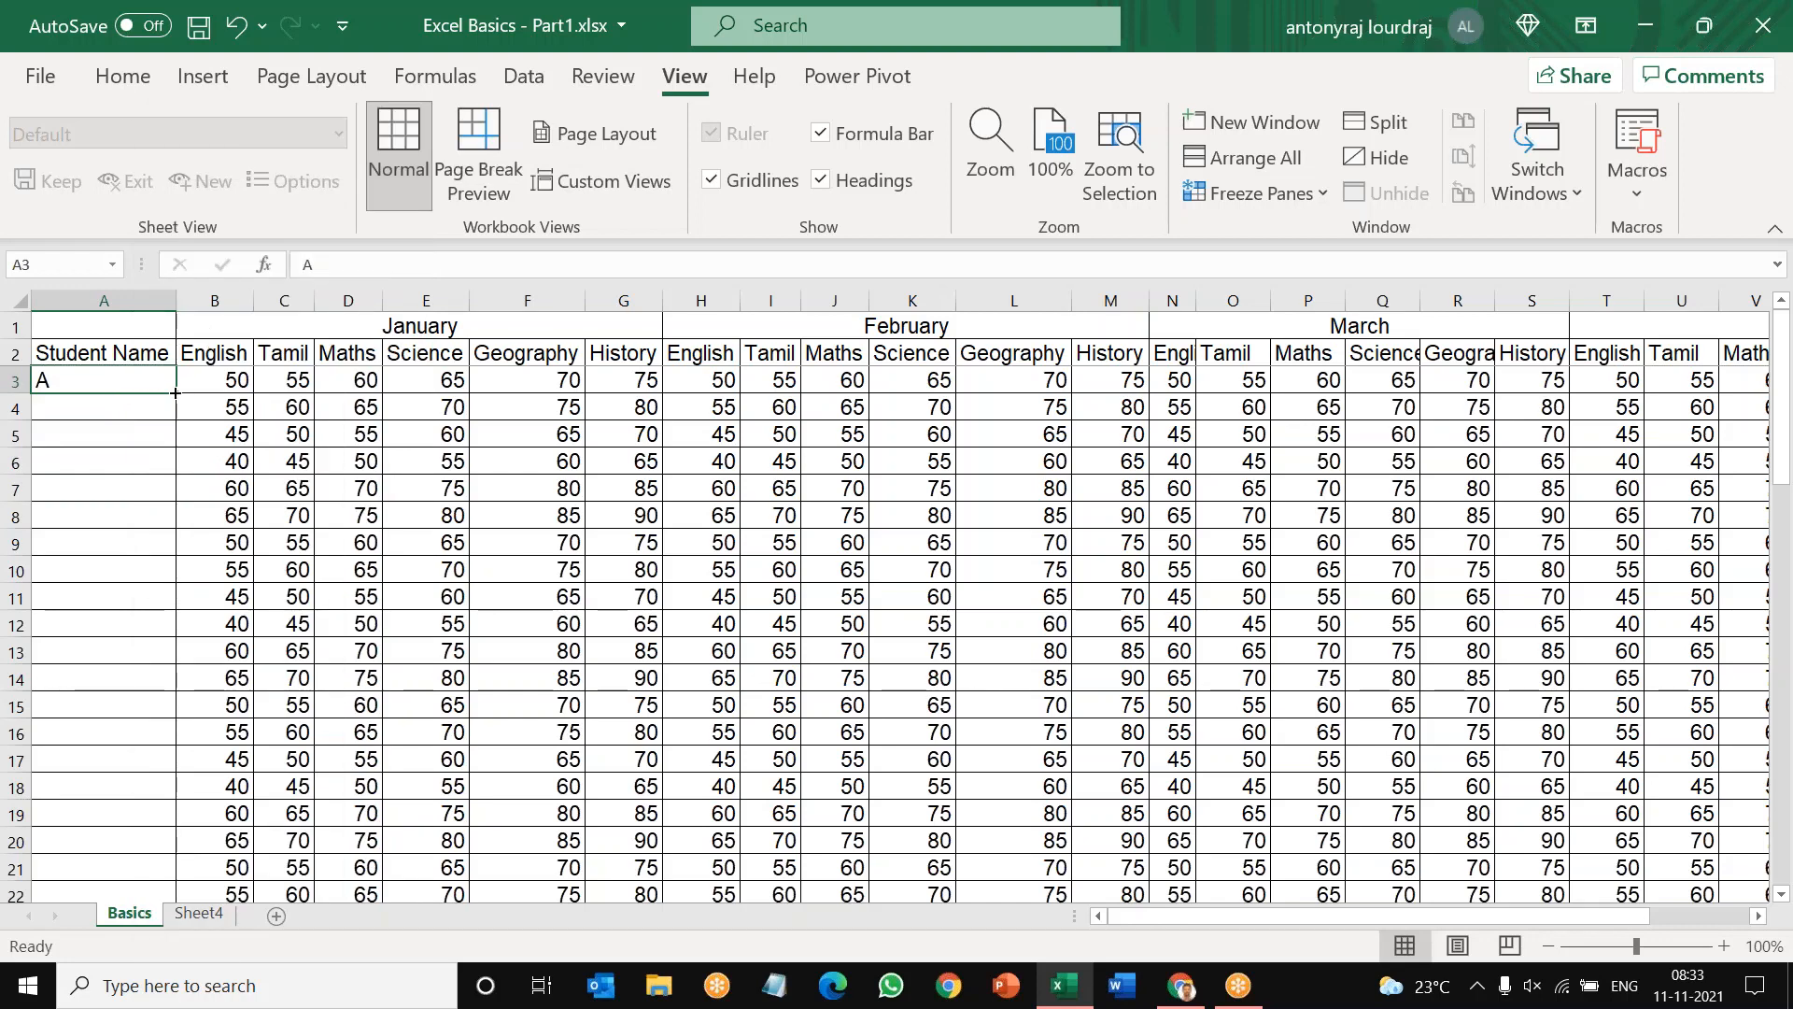
pyautogui.moveTo(175, 392); pyautogui.dragTo(145, 544)
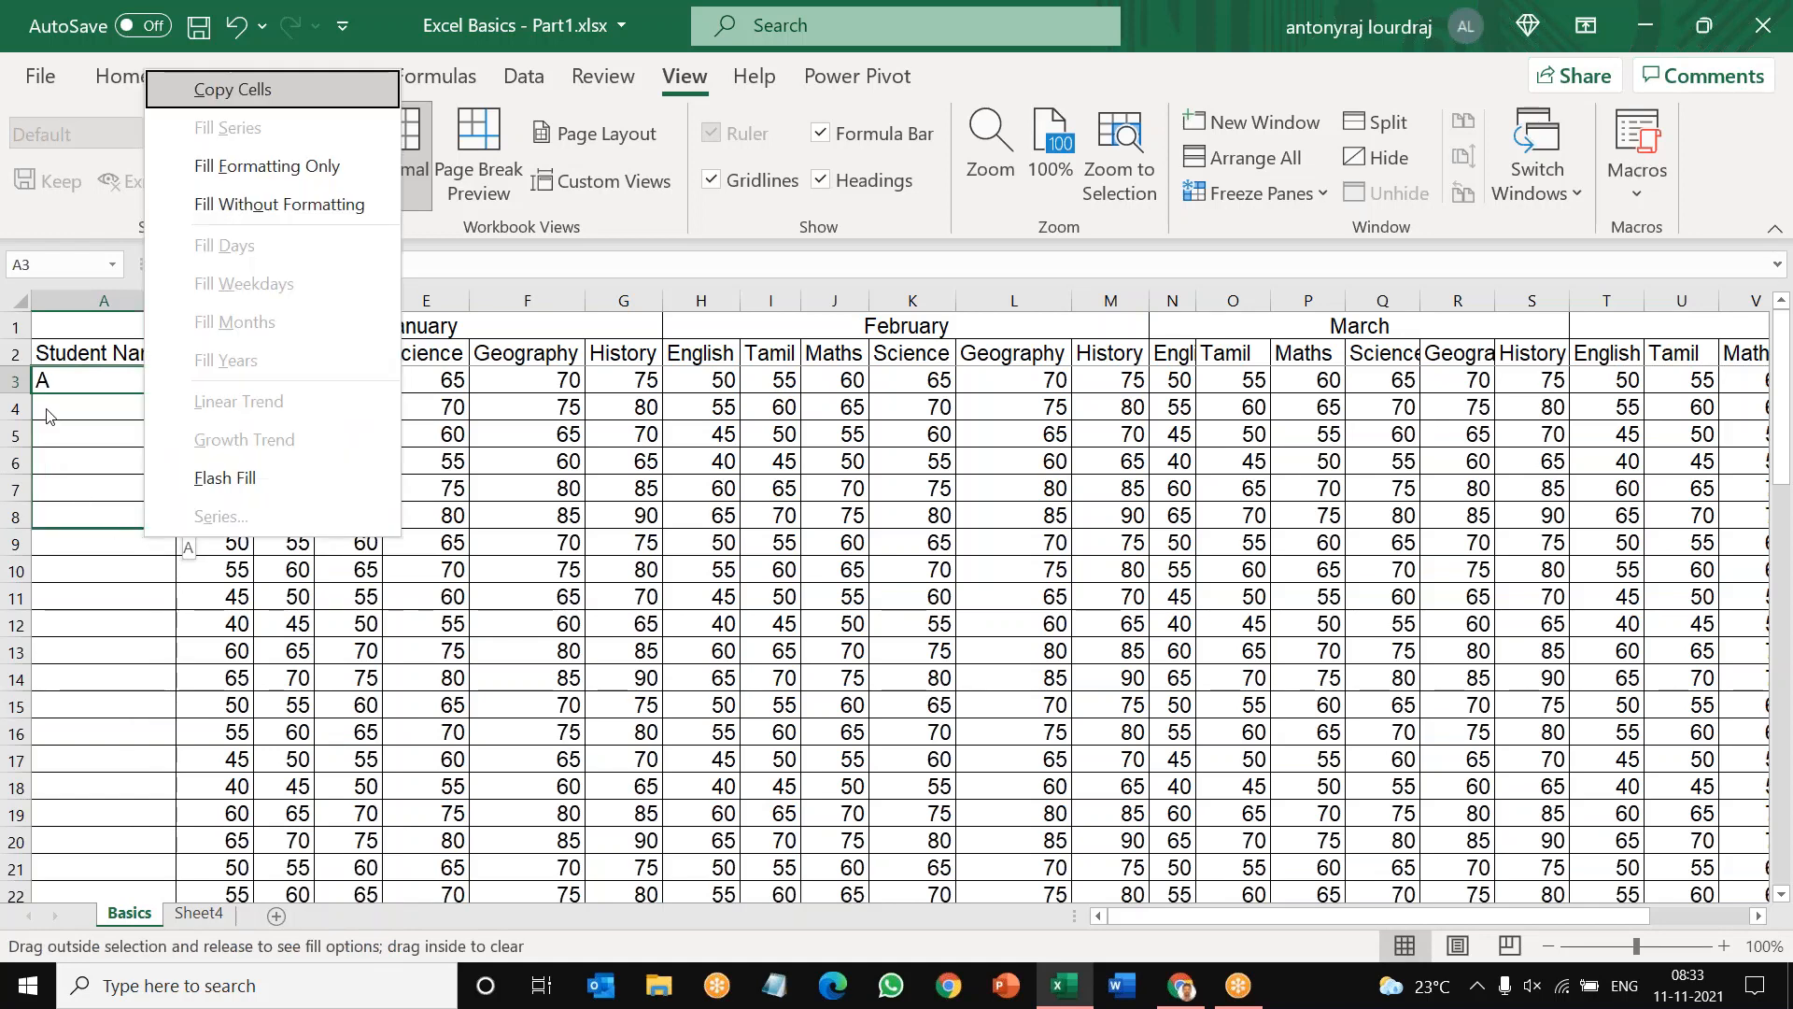
pyautogui.press('Escape')
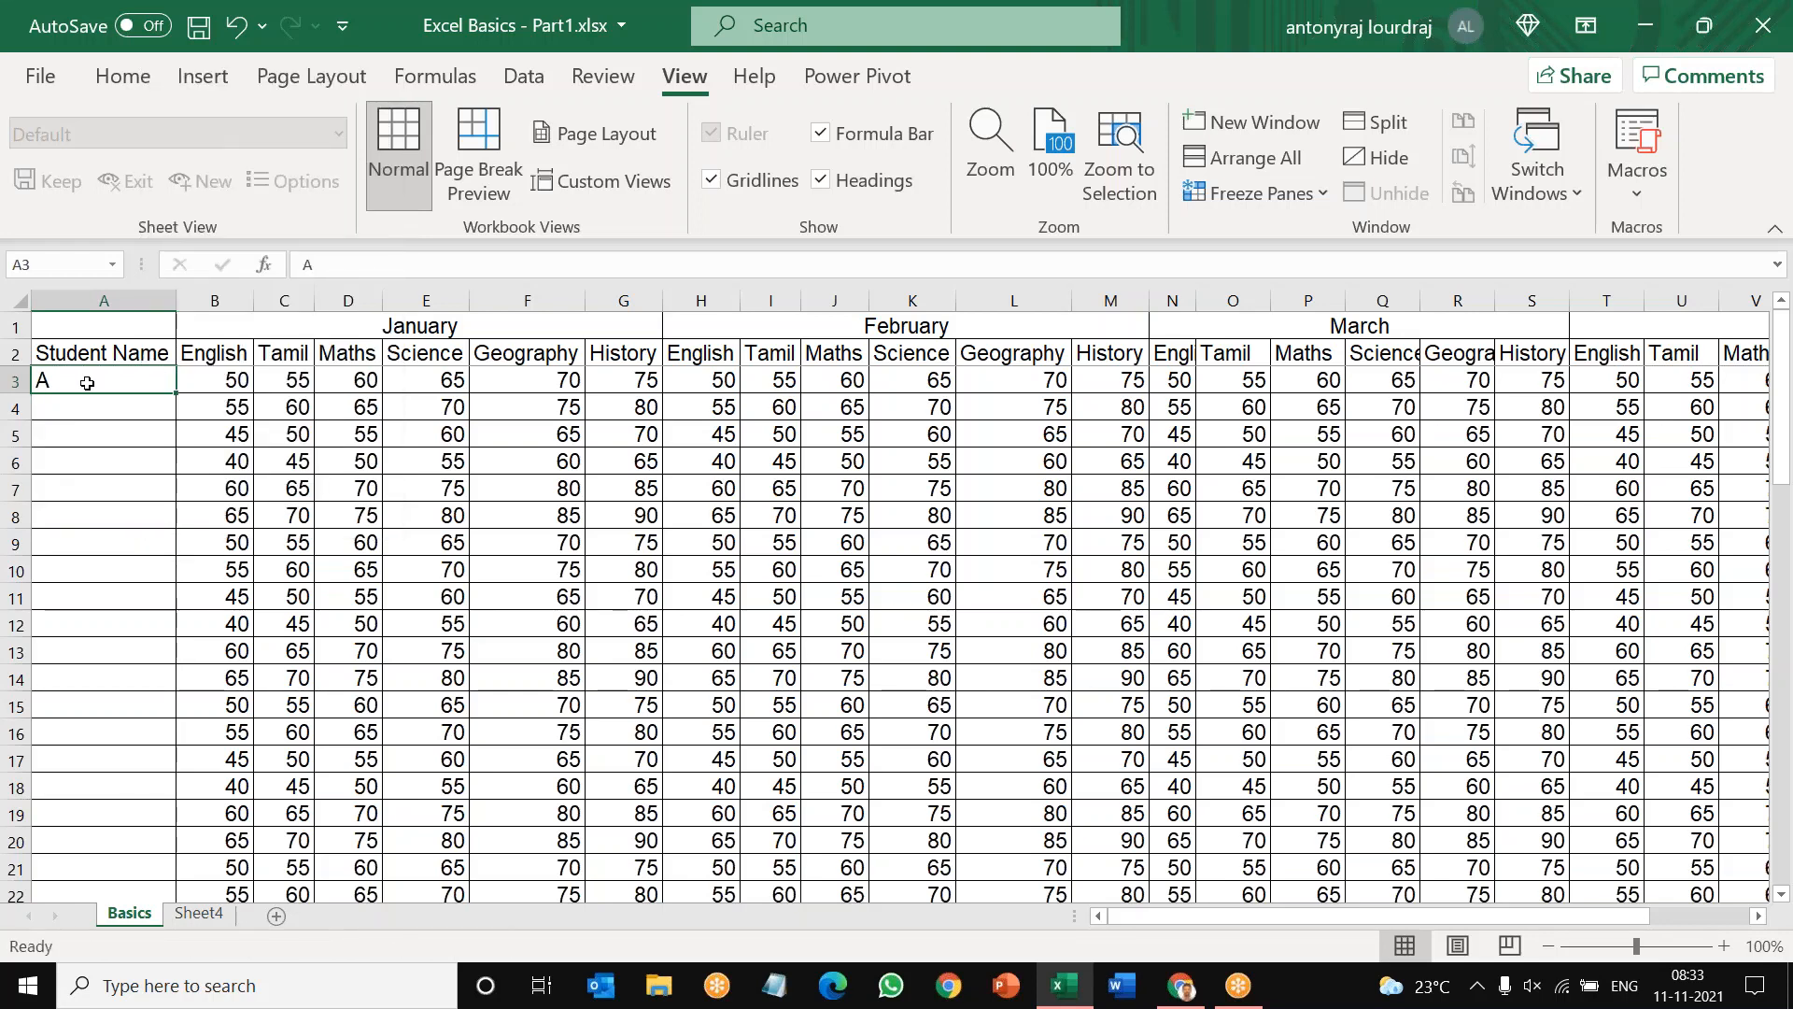
# Step: Enter 1 in cell A3 and 2 in cell A4 under the Student Name heading
pyautogui.write('1')
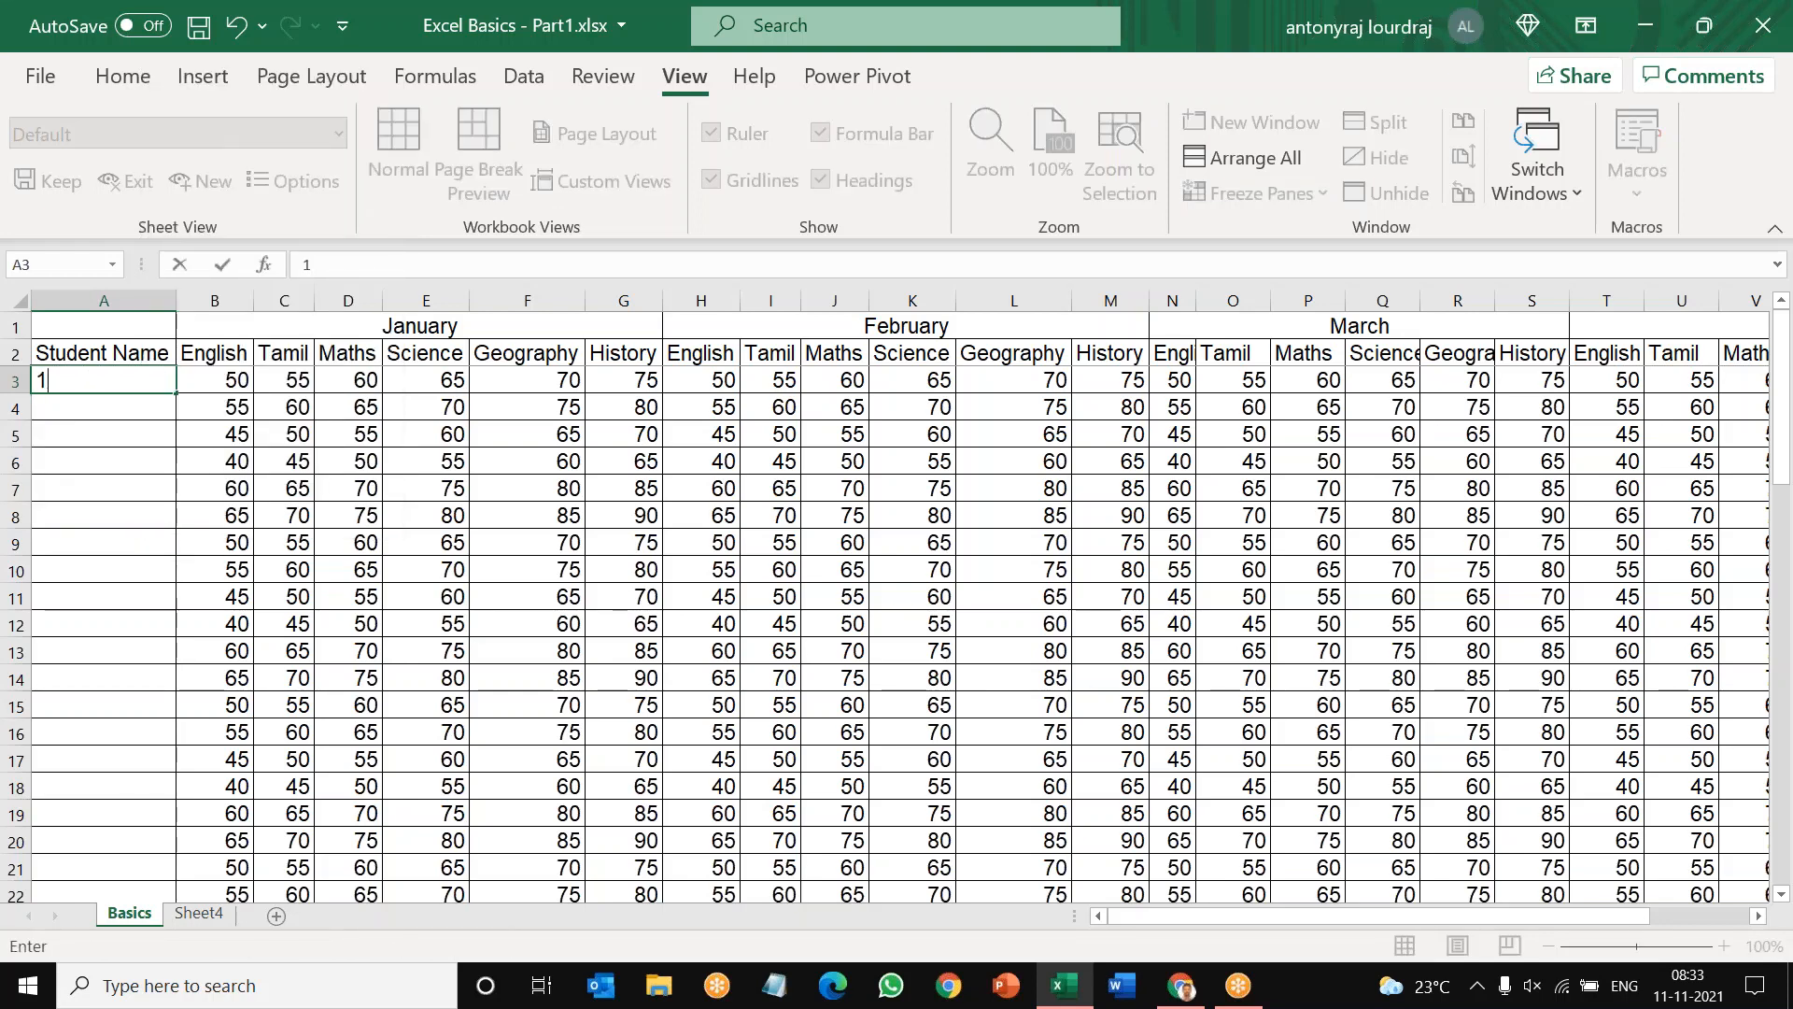
pyautogui.press('Return')
pyautogui.write('2')
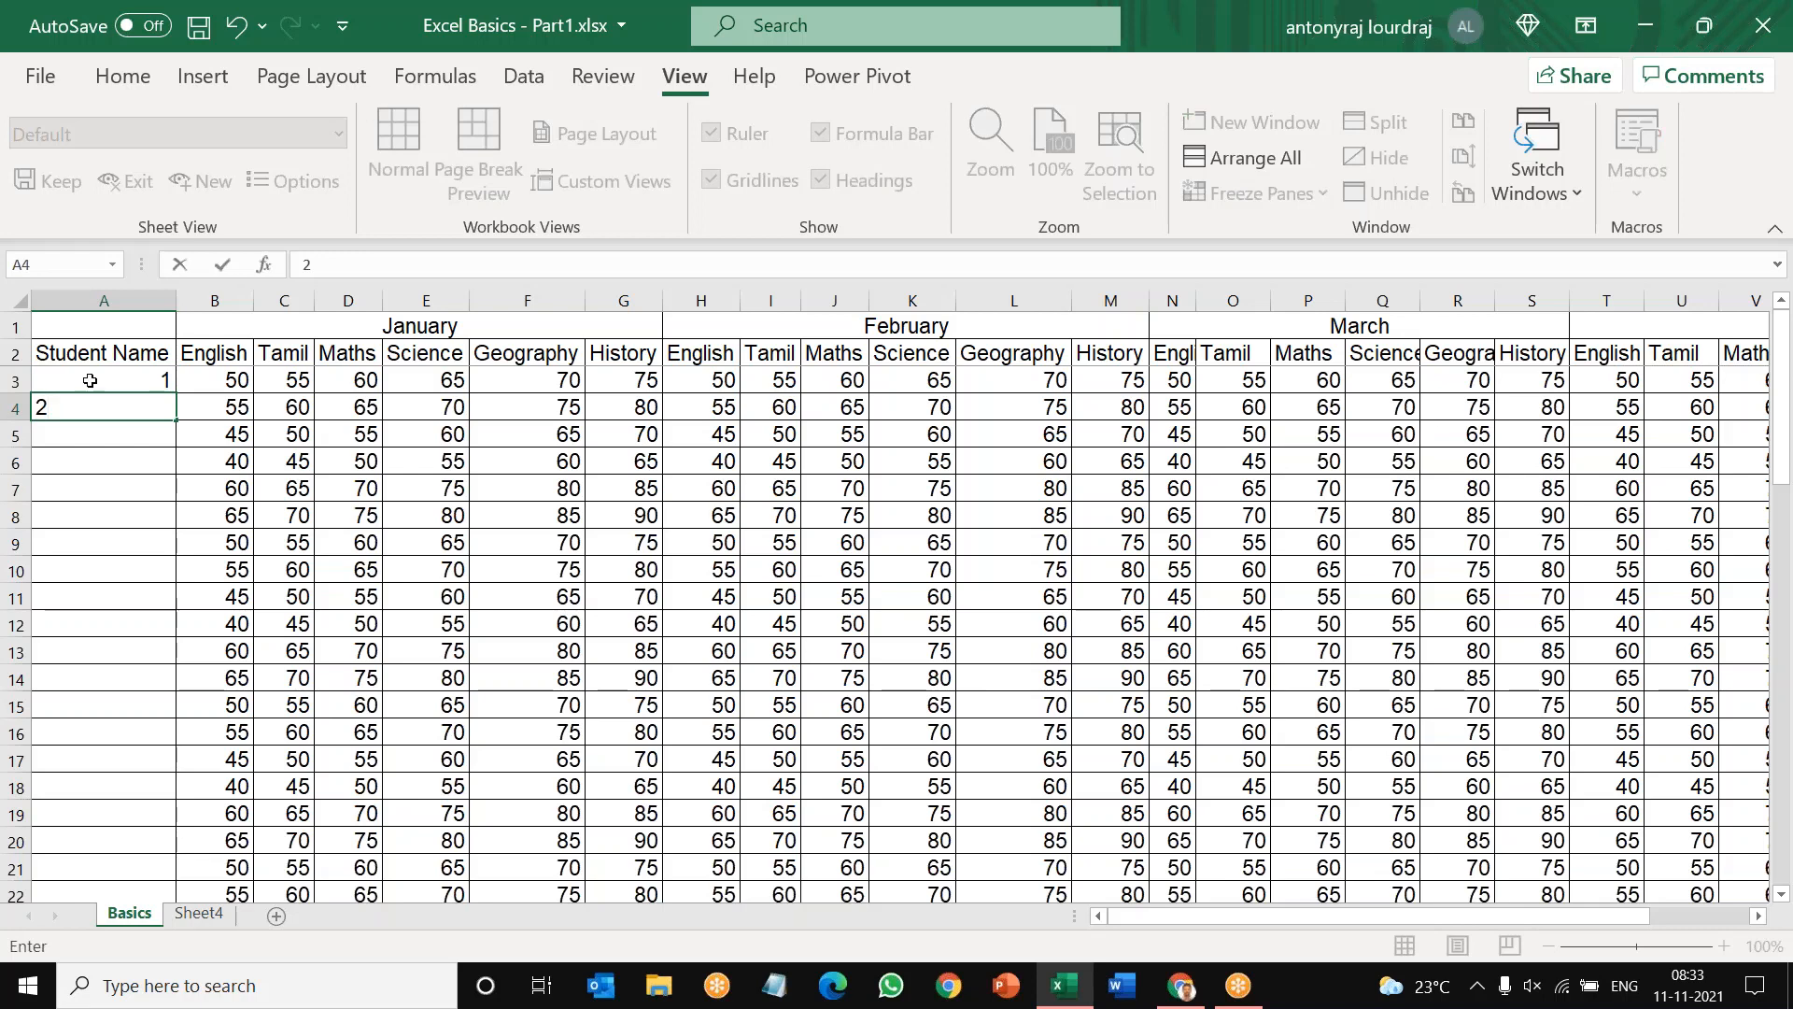
pyautogui.click(106, 514)
# Step: Fill the 2 in cell A4 alone down the Student Name column through A9
pyautogui.moveTo(128, 374); pyautogui.dragTo(140, 405)
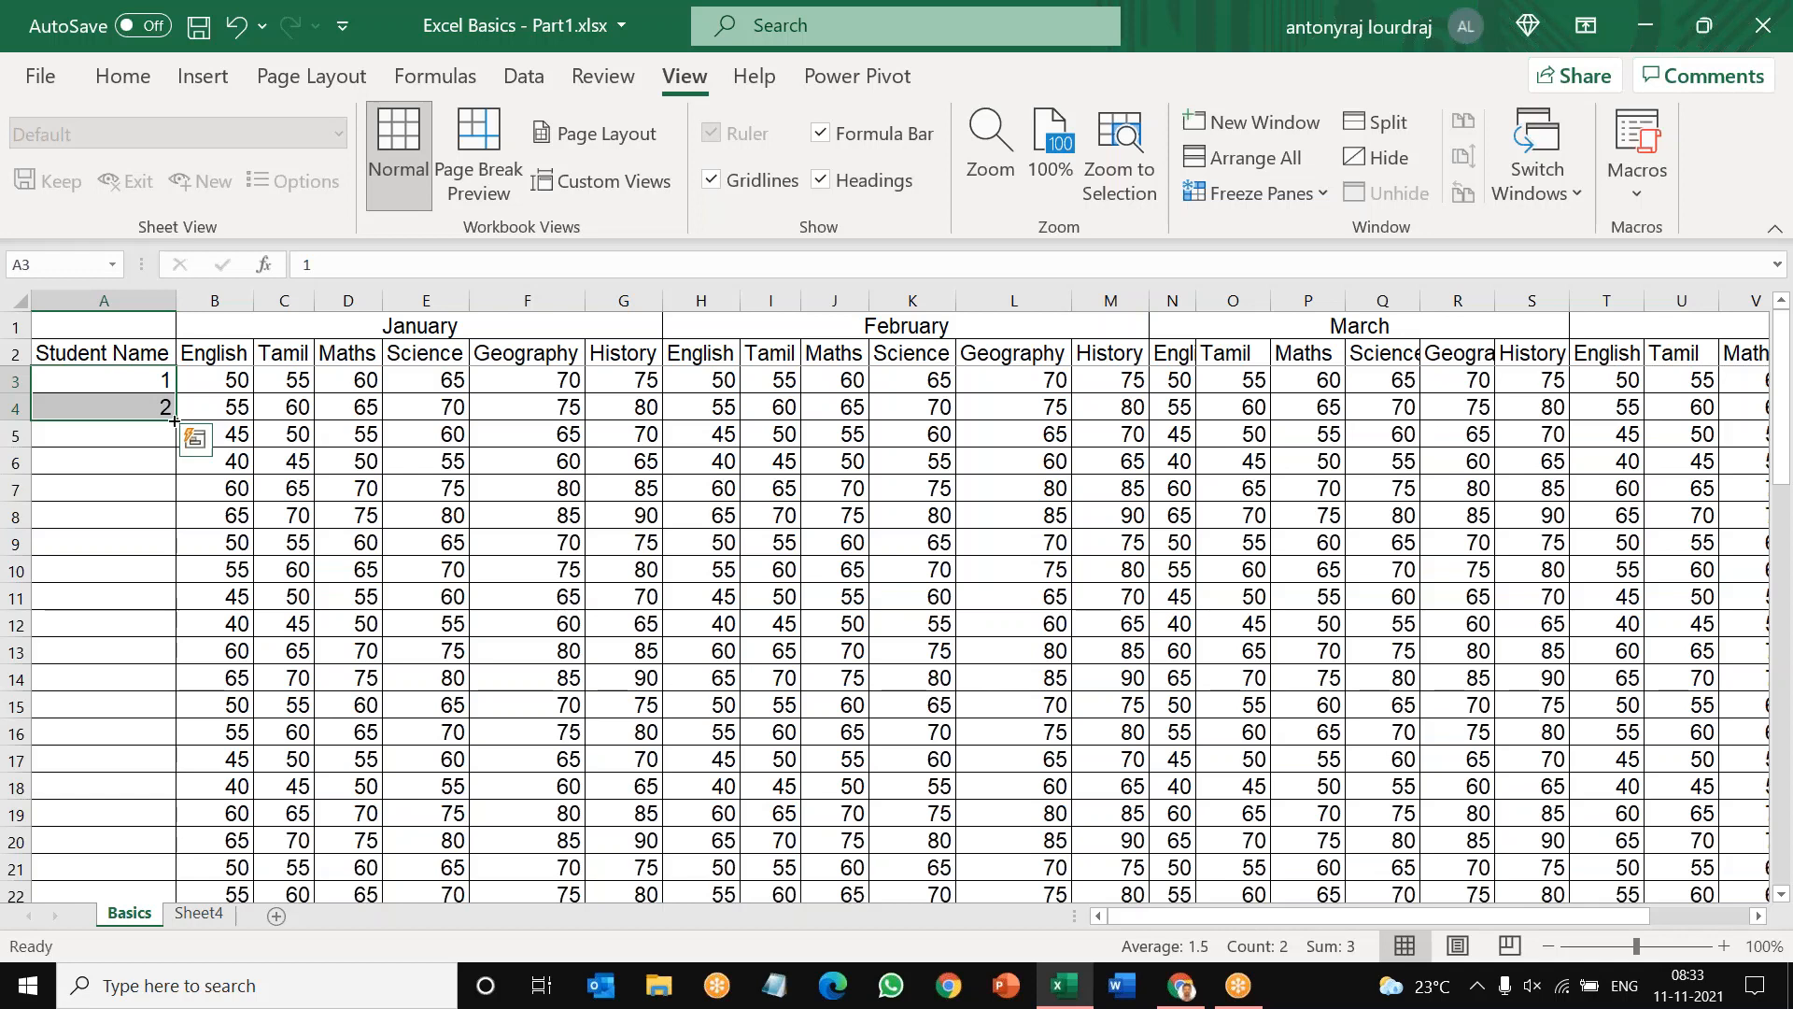
pyautogui.click(140, 378)
pyautogui.click(150, 406)
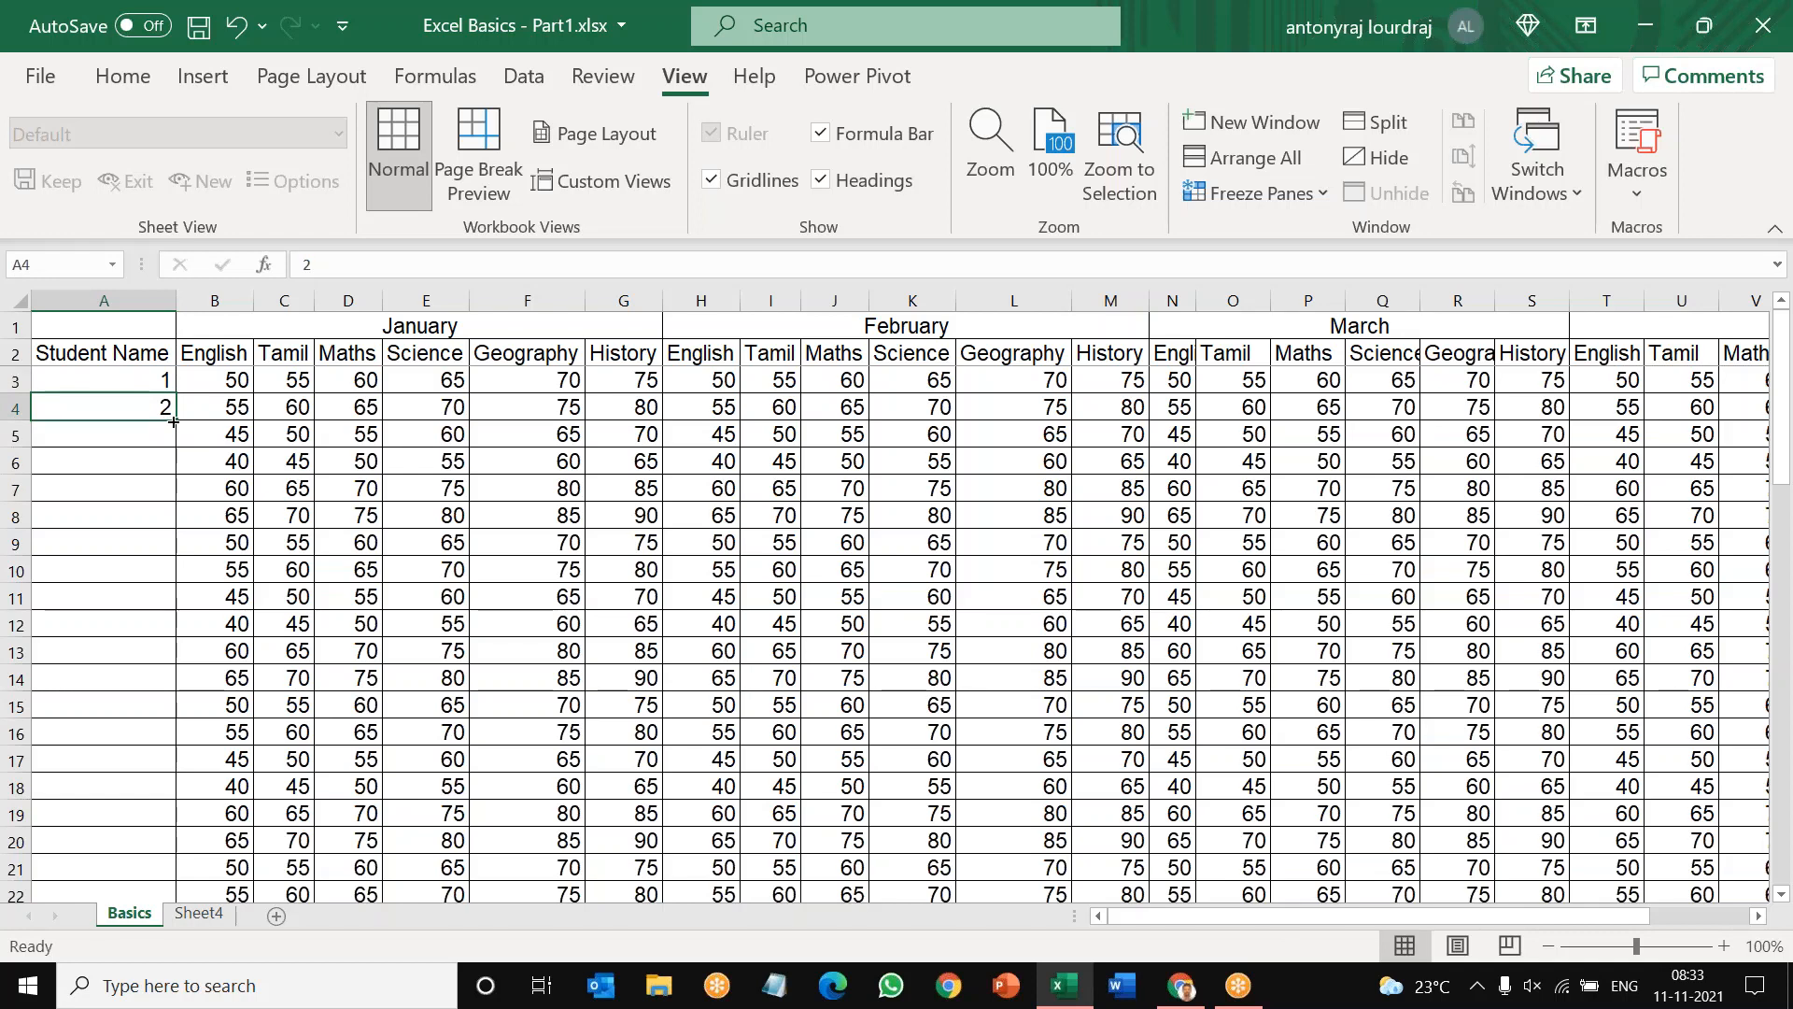
pyautogui.moveTo(173, 422); pyautogui.dragTo(174, 495)
pyautogui.moveTo(178, 536); pyautogui.dragTo(176, 557)
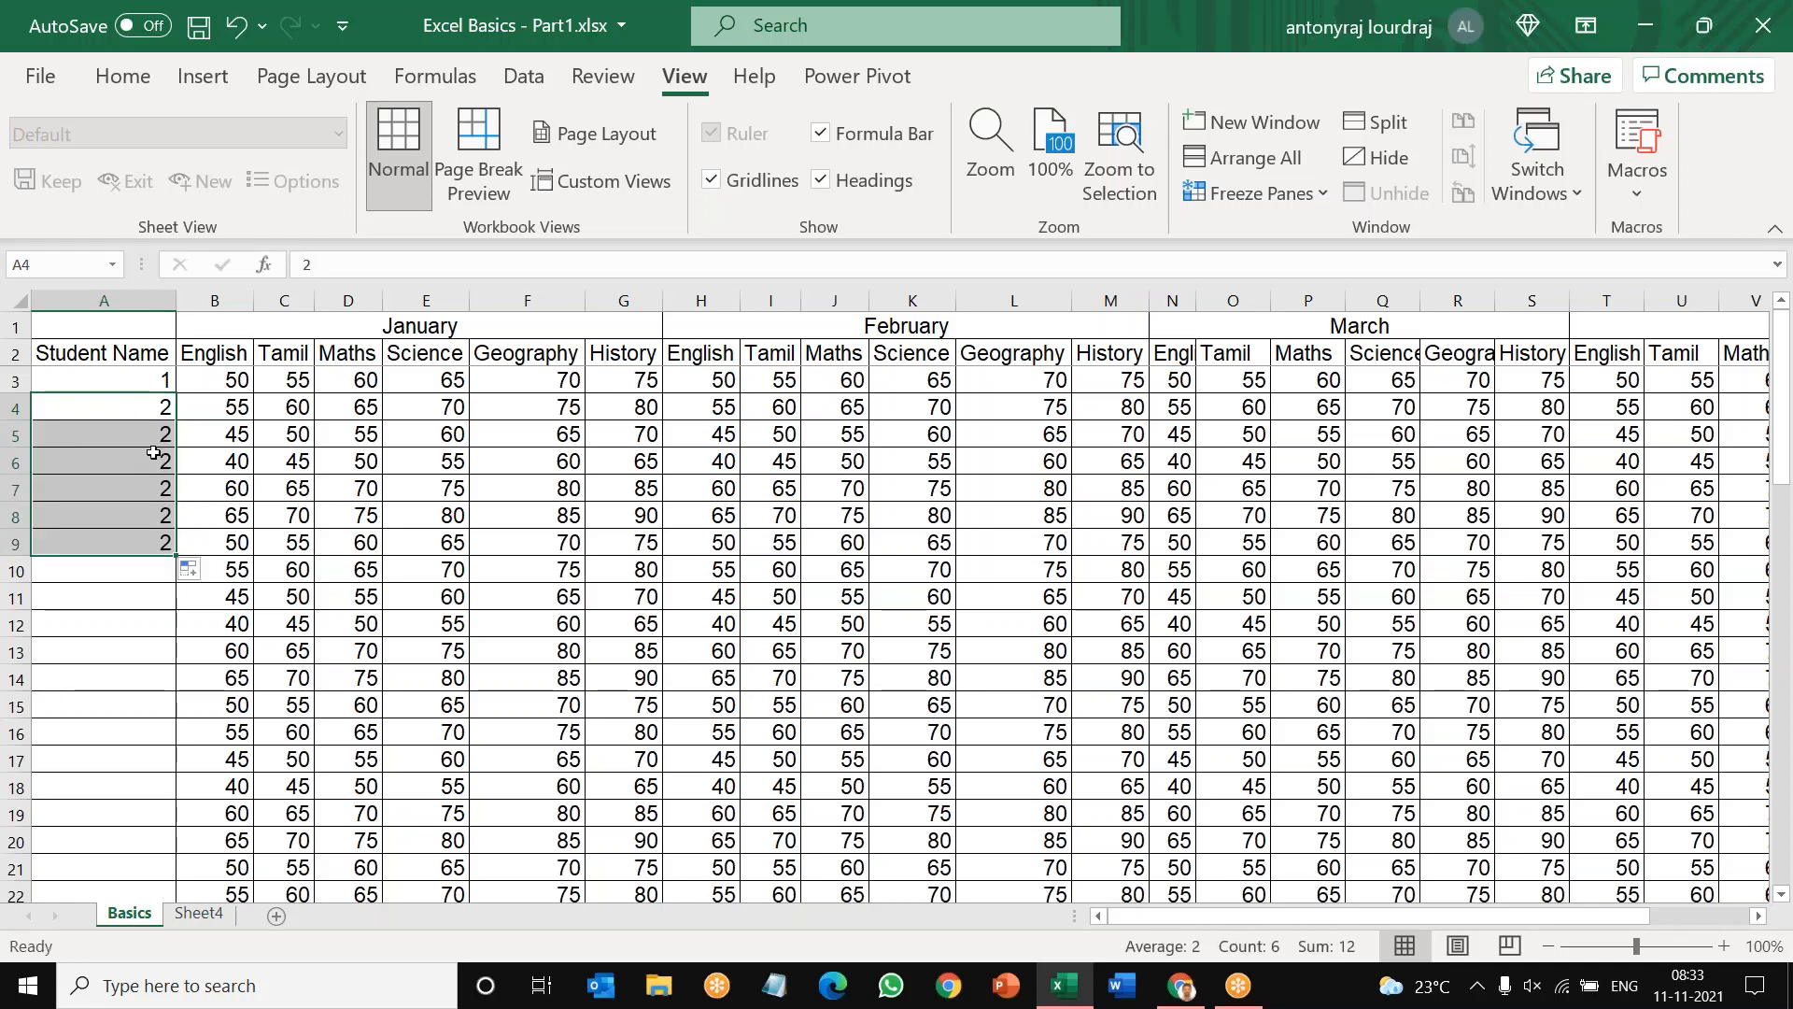
pyautogui.click(163, 620)
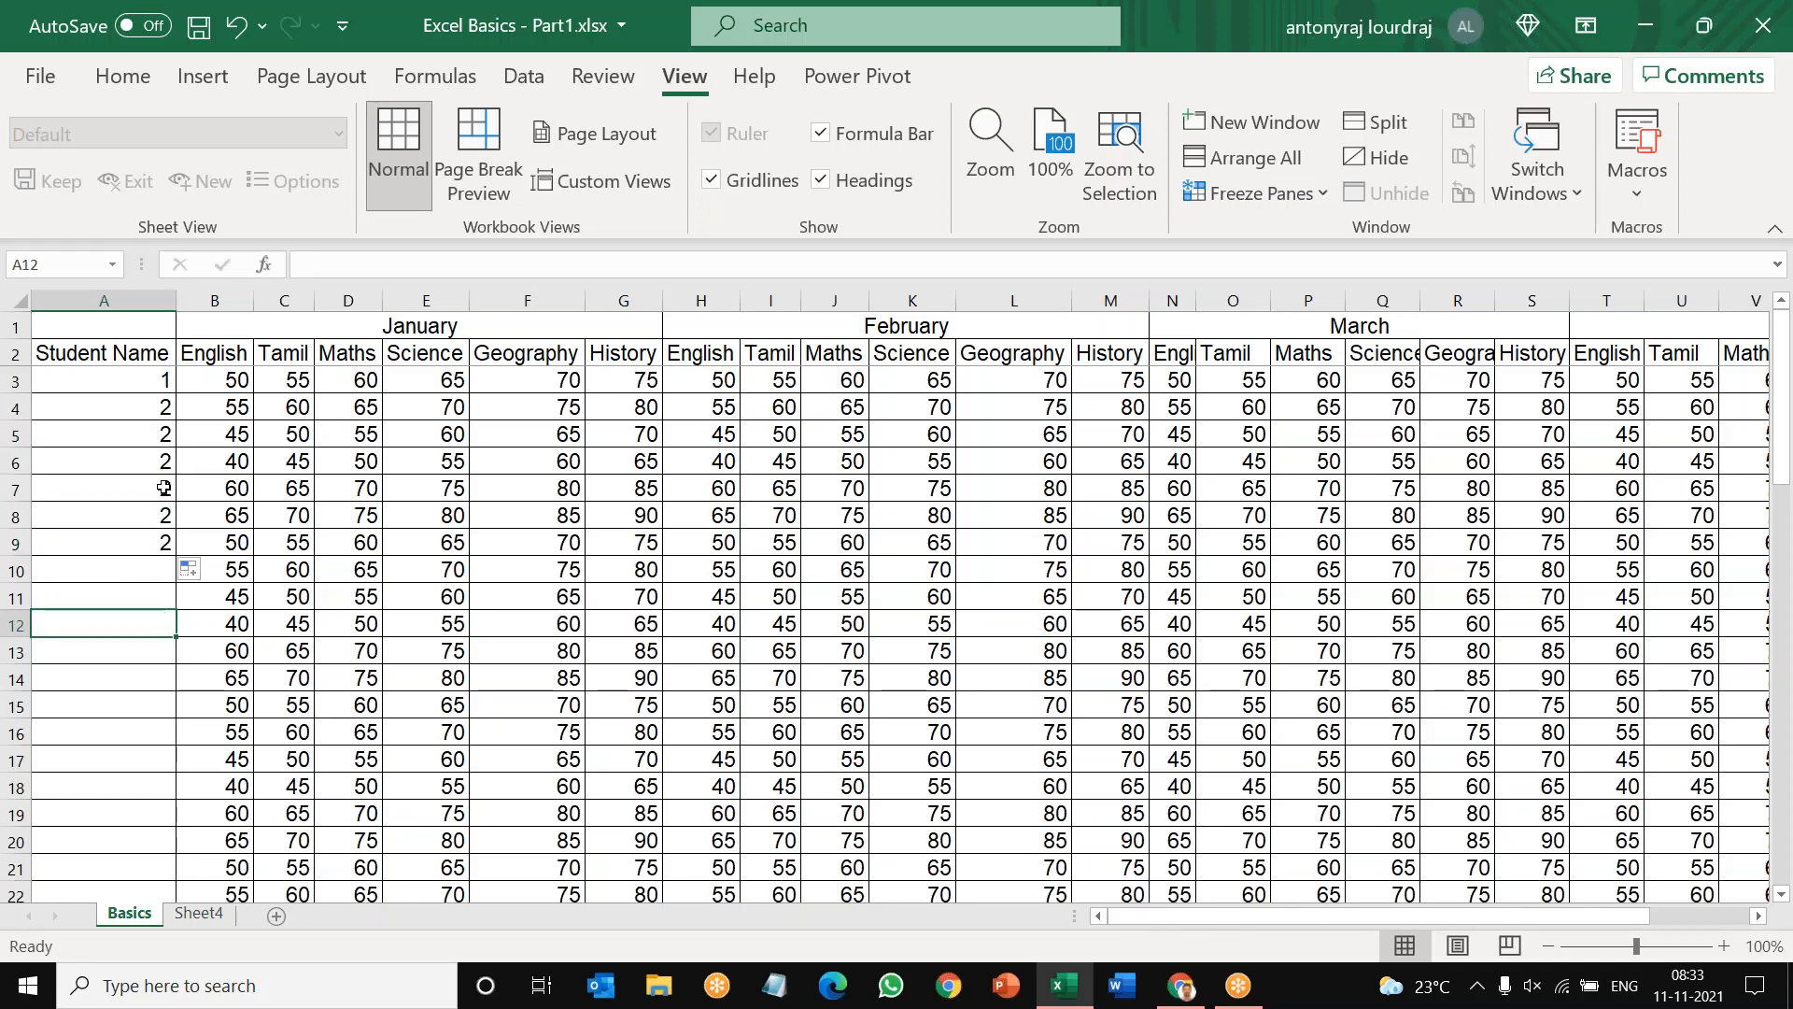
# Step: Clear the repeated 2s from cells A5:A9, keeping the entries in A3 and A4
pyautogui.moveTo(150, 411); pyautogui.dragTo(146, 544)
pyautogui.click(146, 432)
pyautogui.press('Delete')
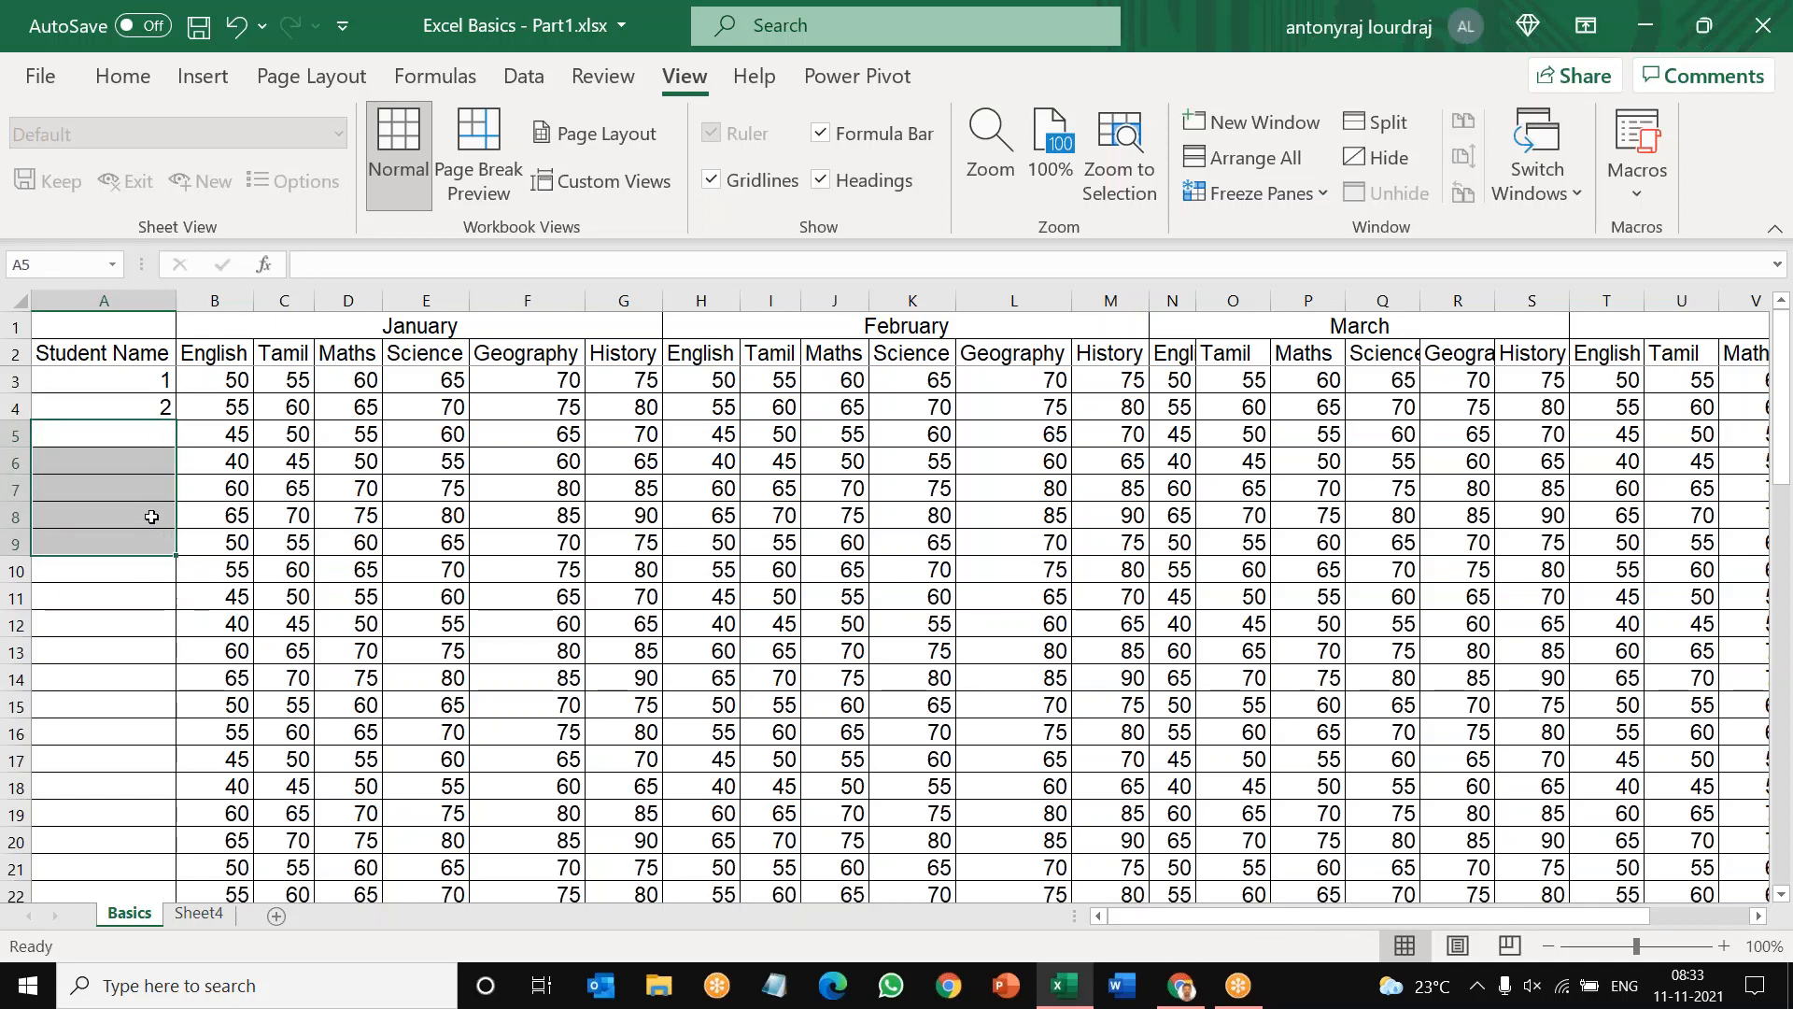
# Step: Extend the number series from A3:A4 down the Student Name column through A56
pyautogui.click(145, 376)
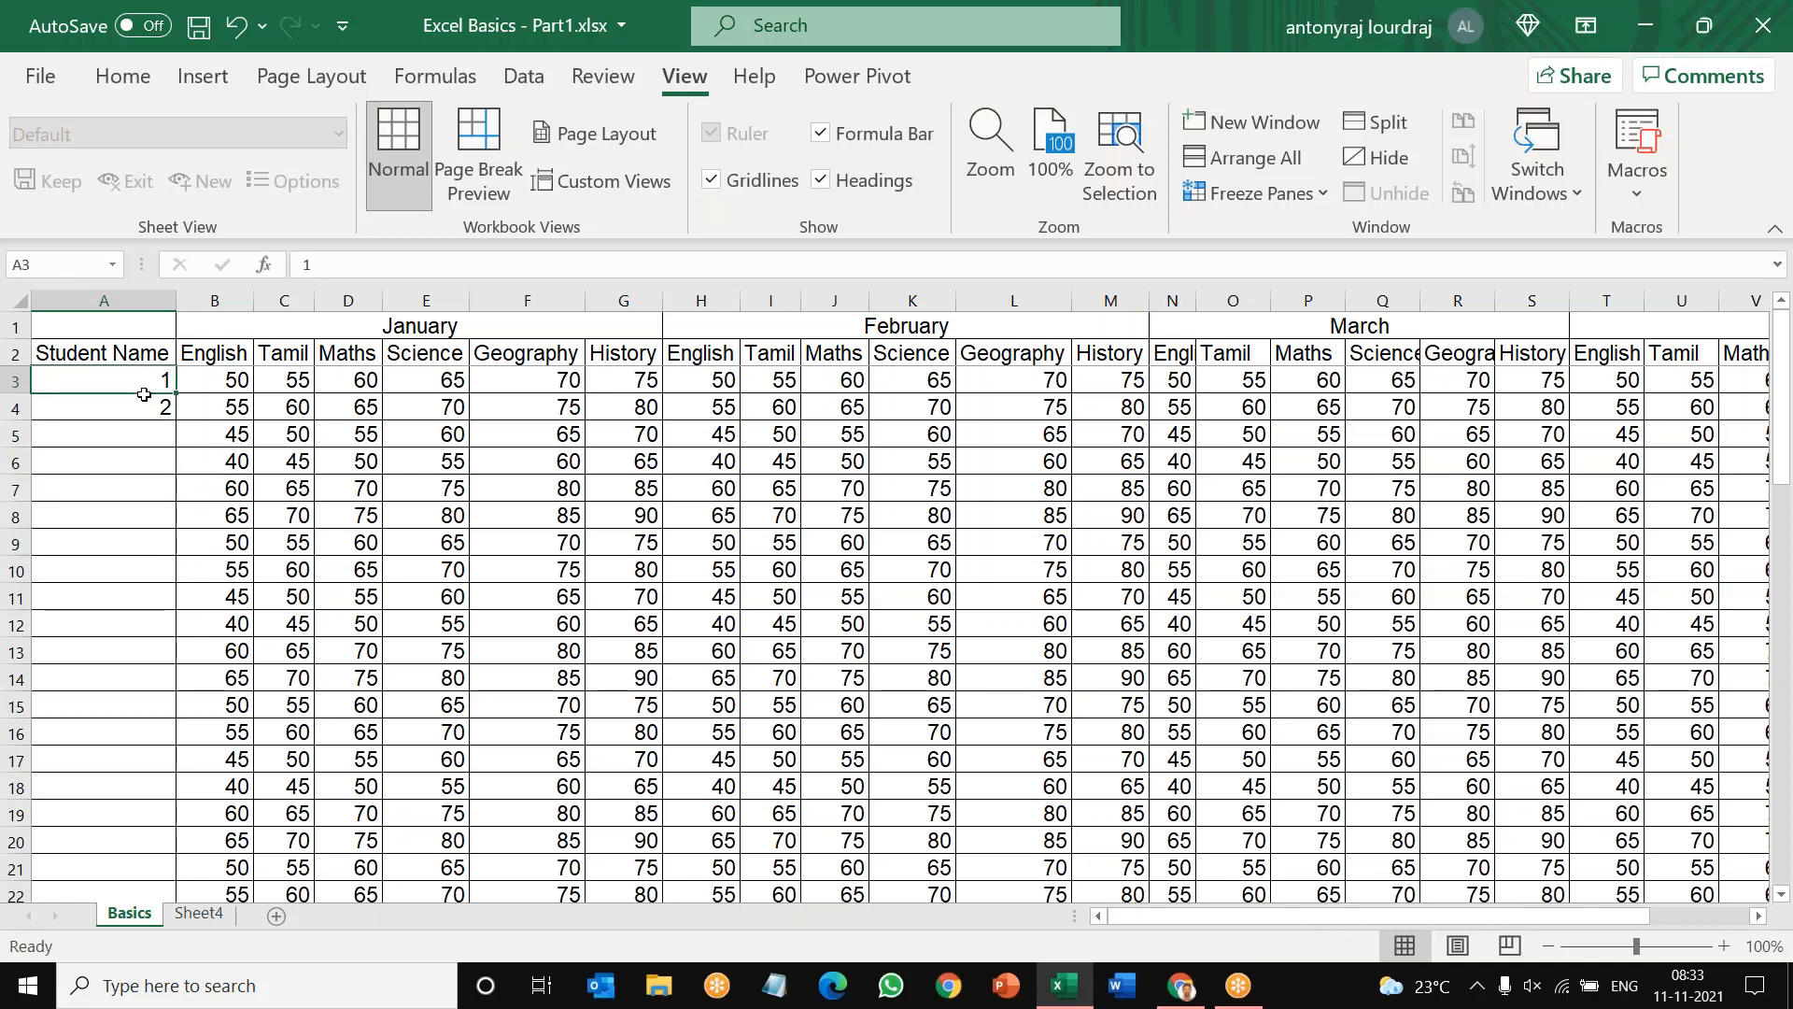
pyautogui.moveTo(145, 395); pyautogui.dragTo(184, 822)
pyautogui.scroll(9, 248, 785)
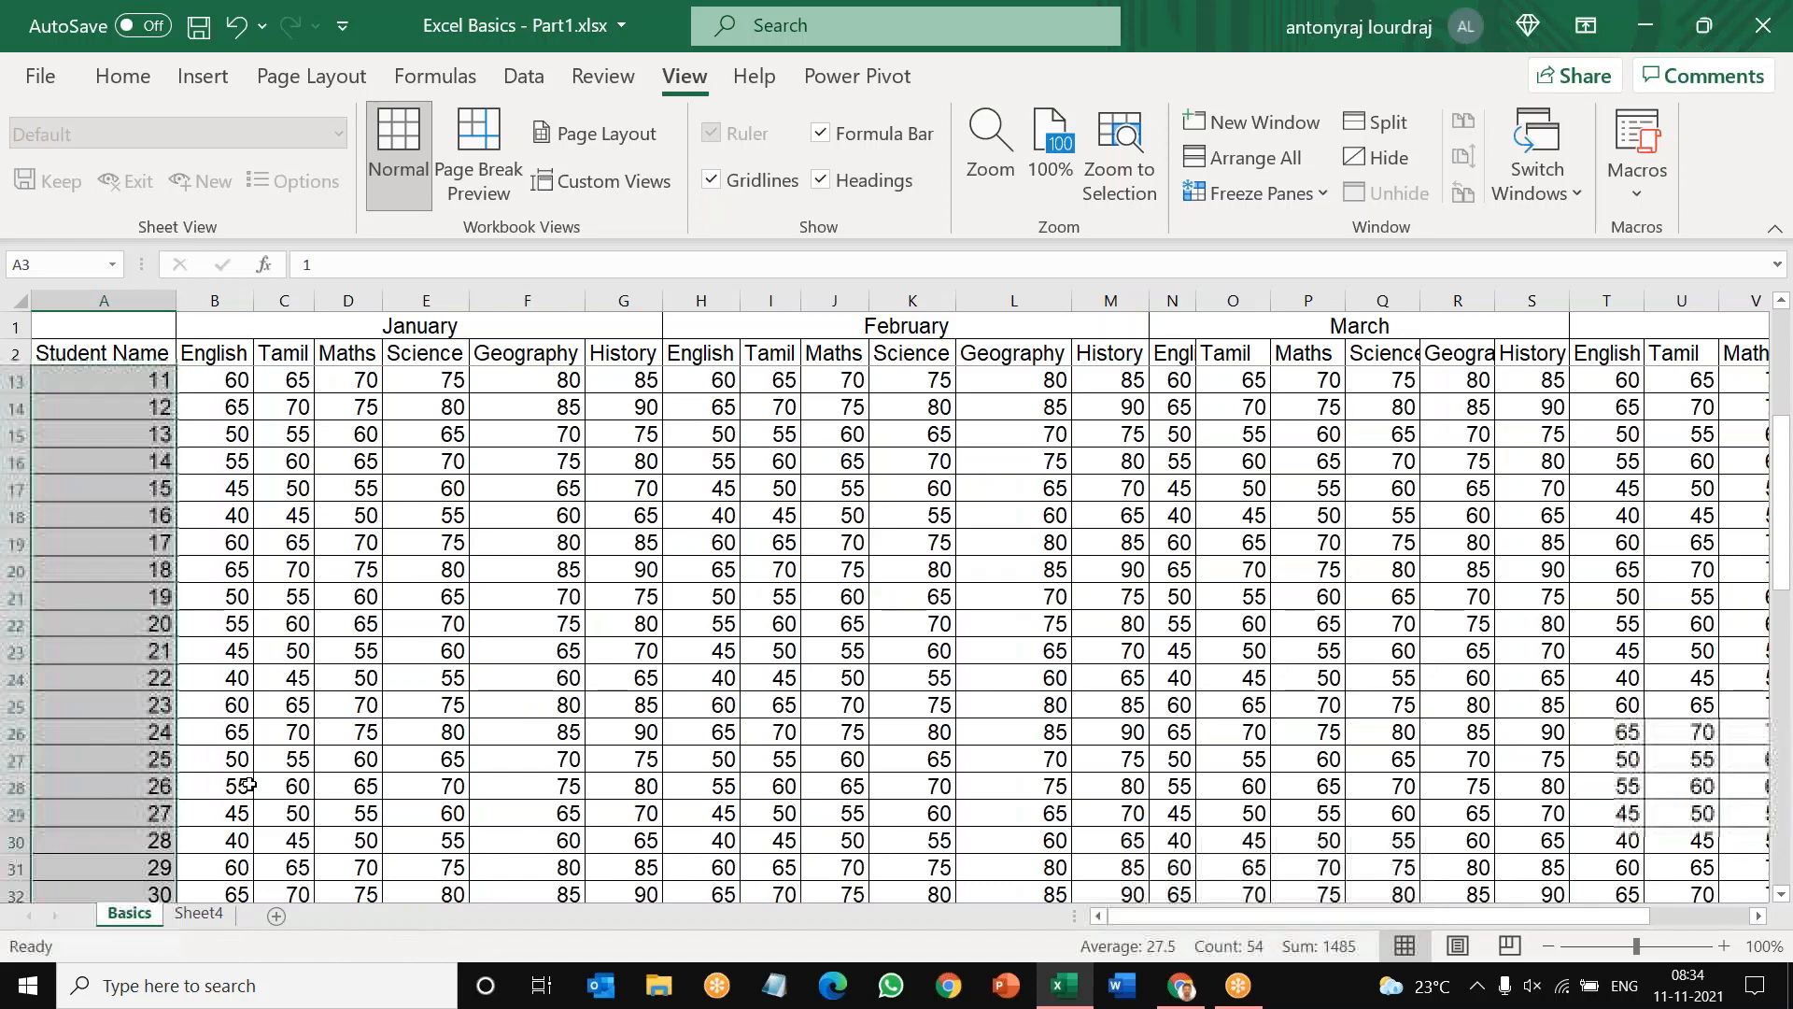
# Step: Clear the whole number series from the Student Name column, range A3:A56
pyautogui.scroll(4, 139, 386)
pyautogui.moveTo(139, 385)
pyautogui.mouseDown()
pyautogui.moveTo(192, 983)
pyautogui.moveTo(218, 1003)
pyautogui.moveTo(136, 826)
pyautogui.mouseUp()
pyautogui.scroll(9, 137, 826)
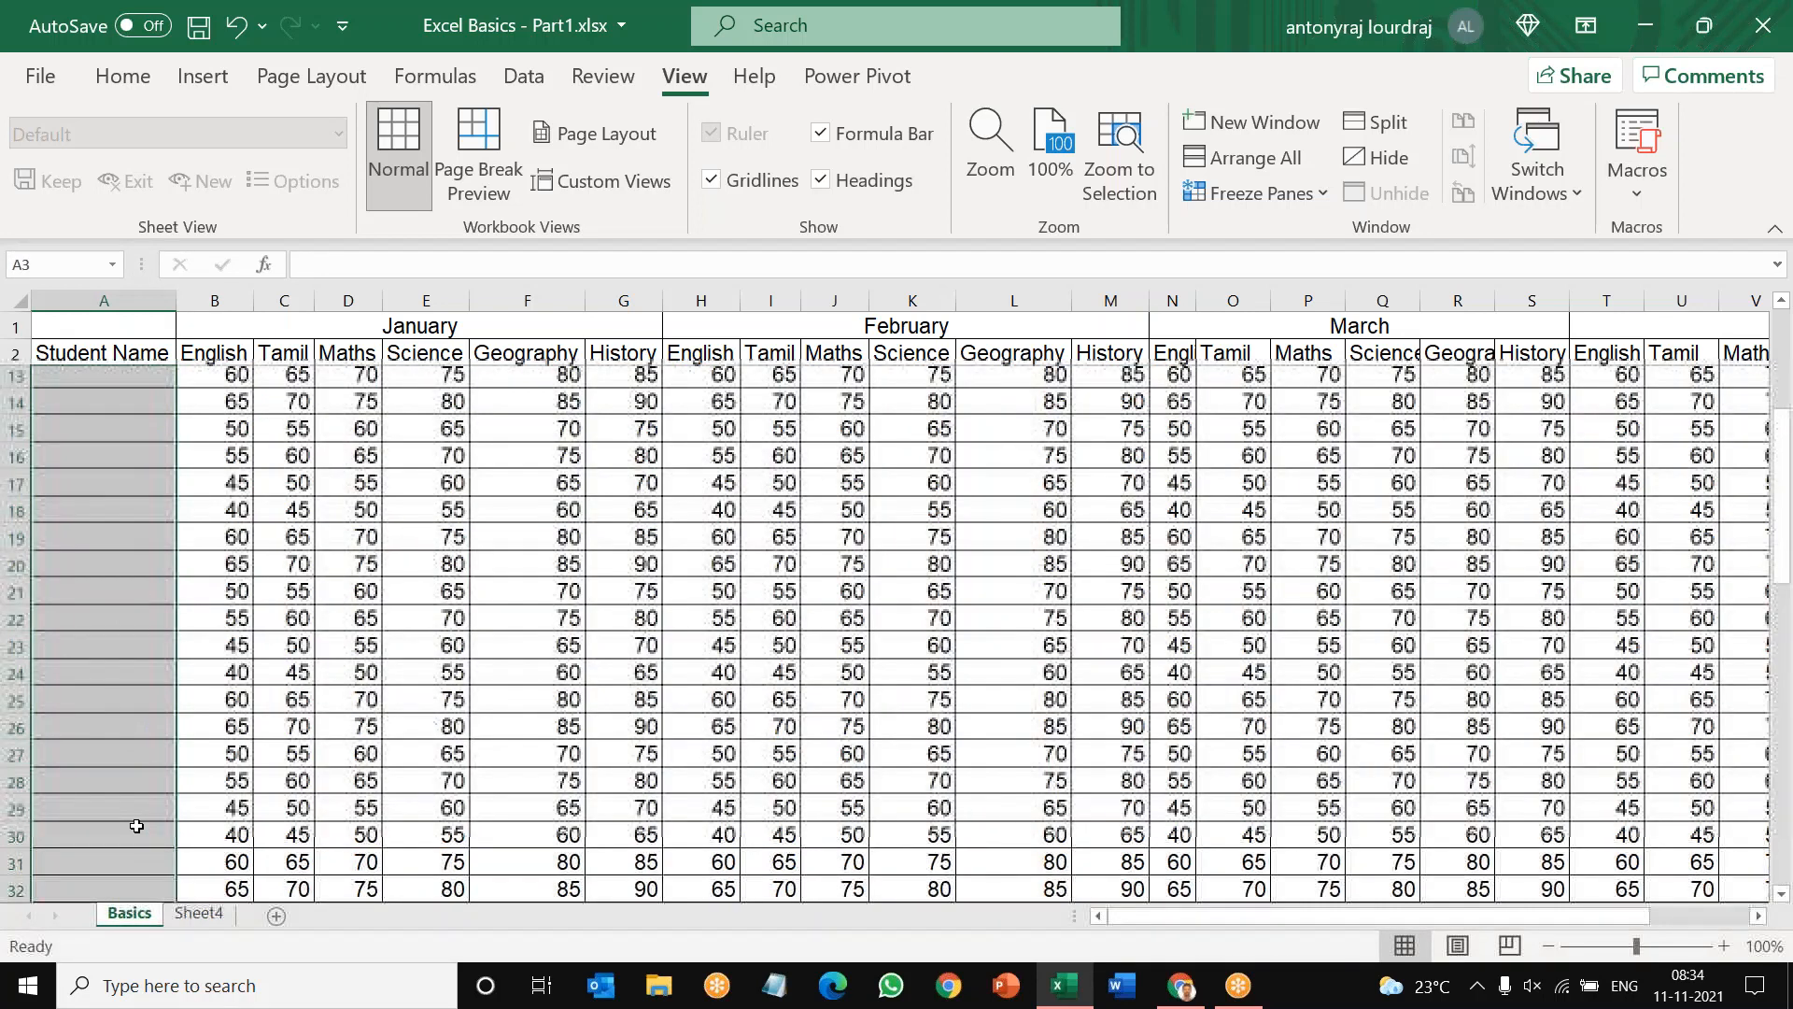
# Step: Enter 1 and 2 in cells A3 and A4 and extend the number series down the Student Name column through A56
pyautogui.write('1')
pyautogui.press('Return')
pyautogui.write('2')
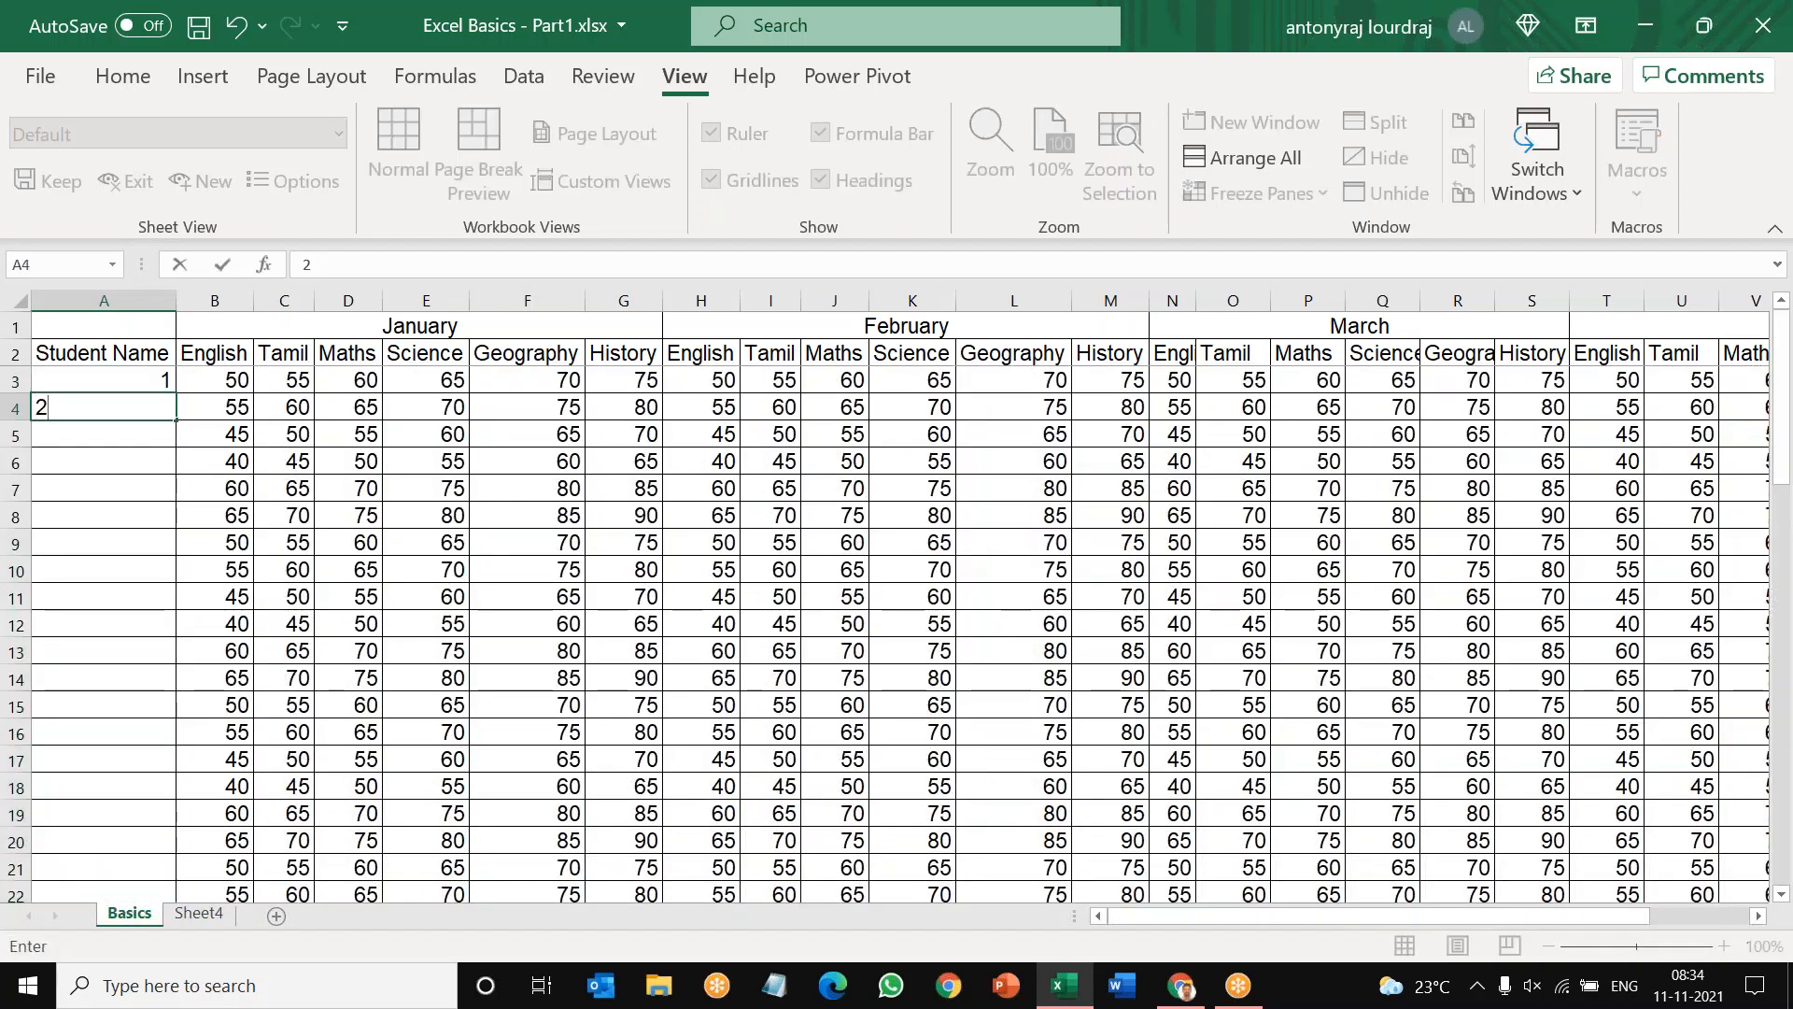
pyautogui.press('Return')
pyautogui.click(159, 379)
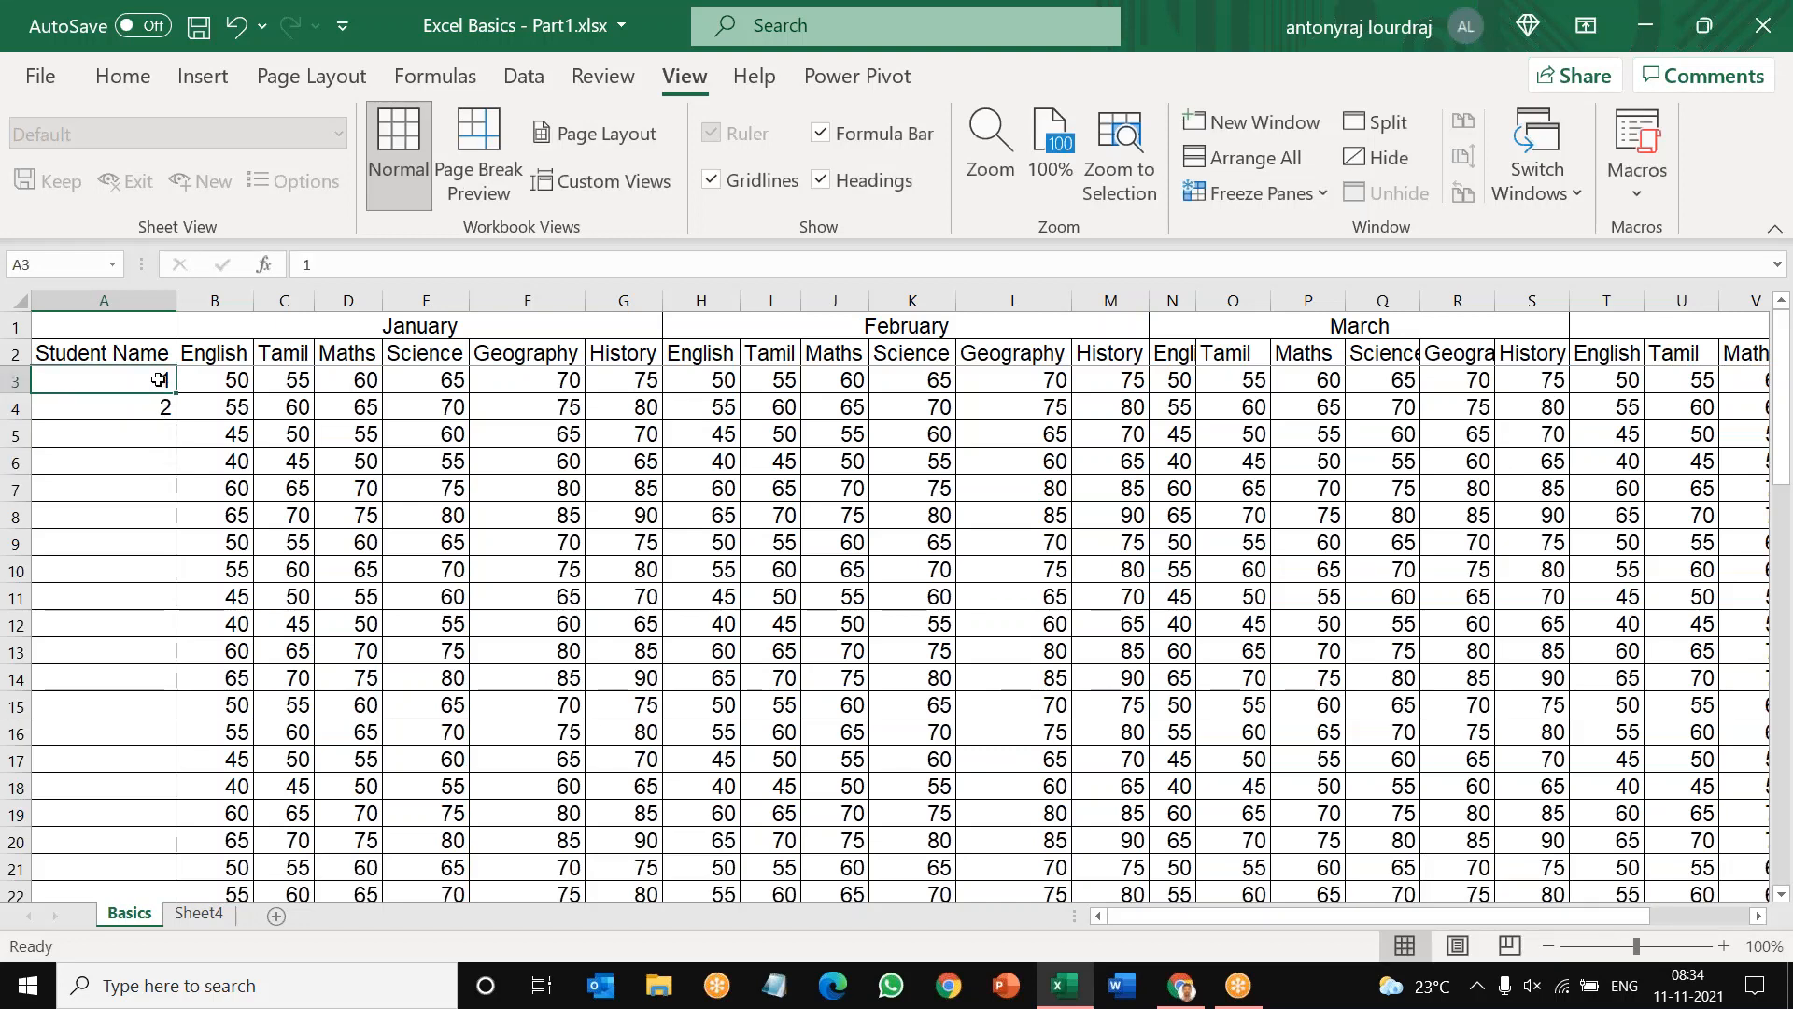
pyautogui.moveTo(159, 379); pyautogui.dragTo(161, 407)
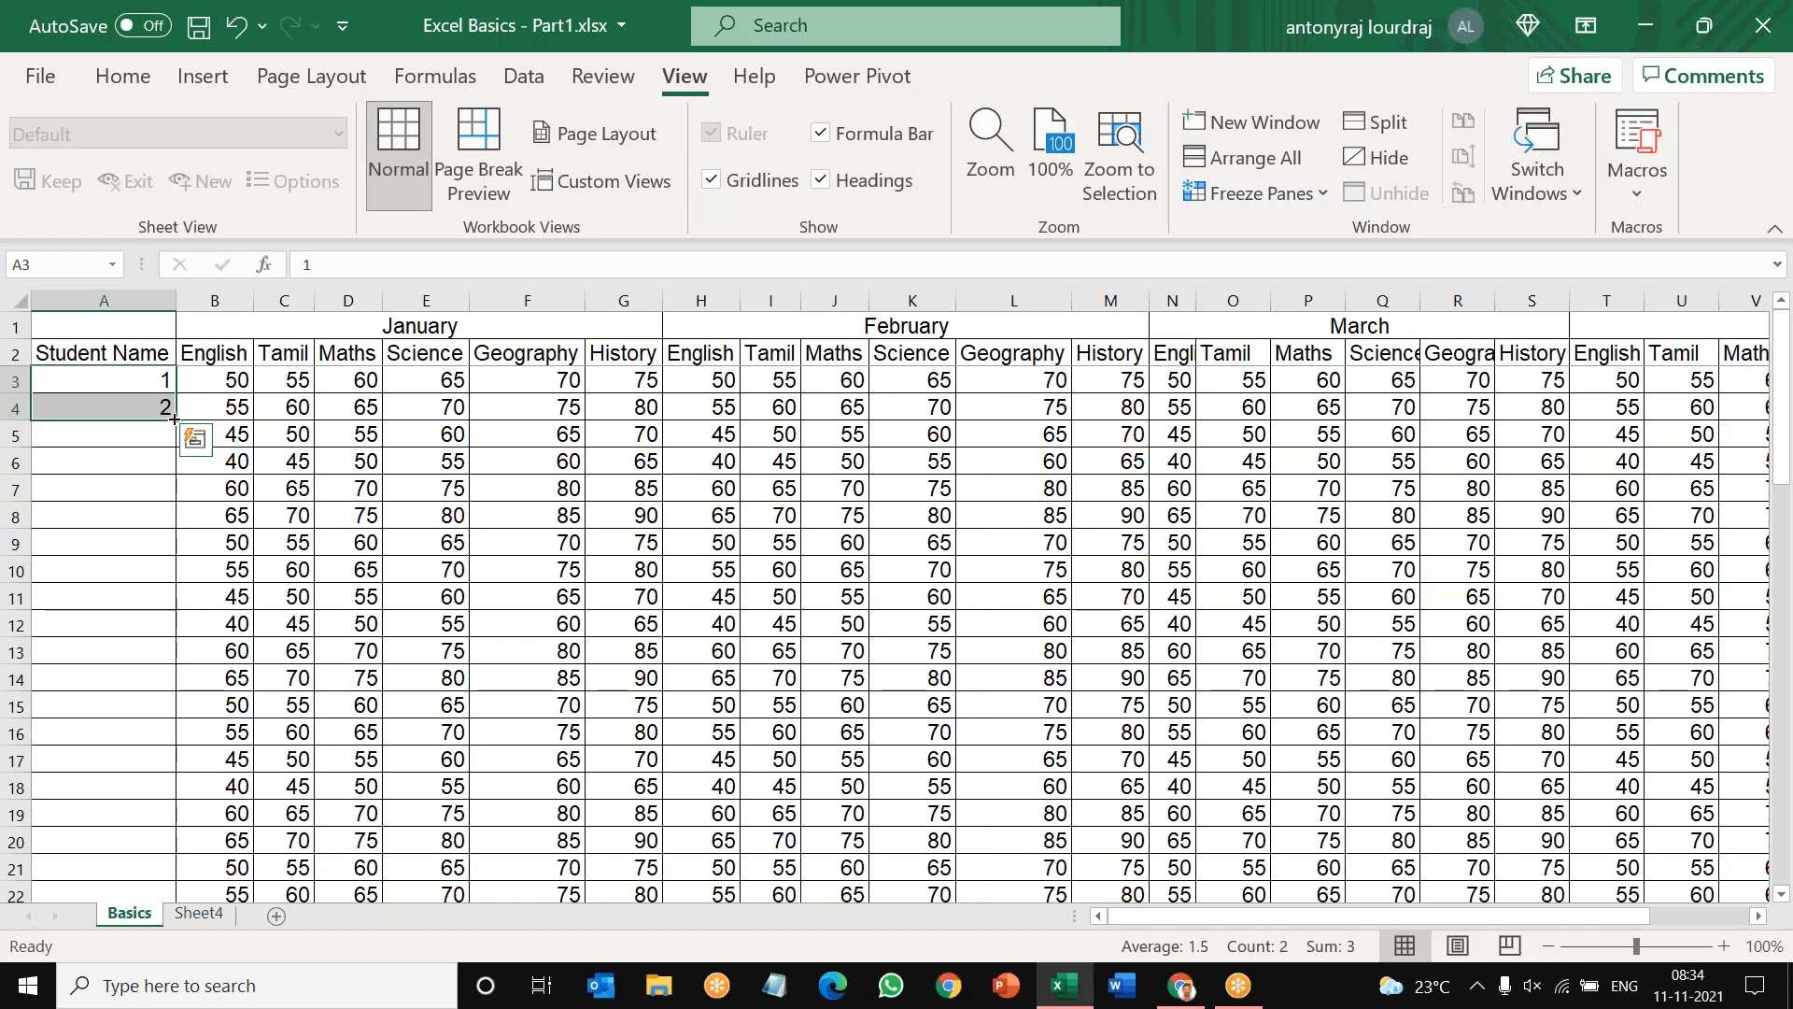
pyautogui.moveTo(174, 420); pyautogui.dragTo(185, 822)
pyautogui.scroll(13, 185, 560)
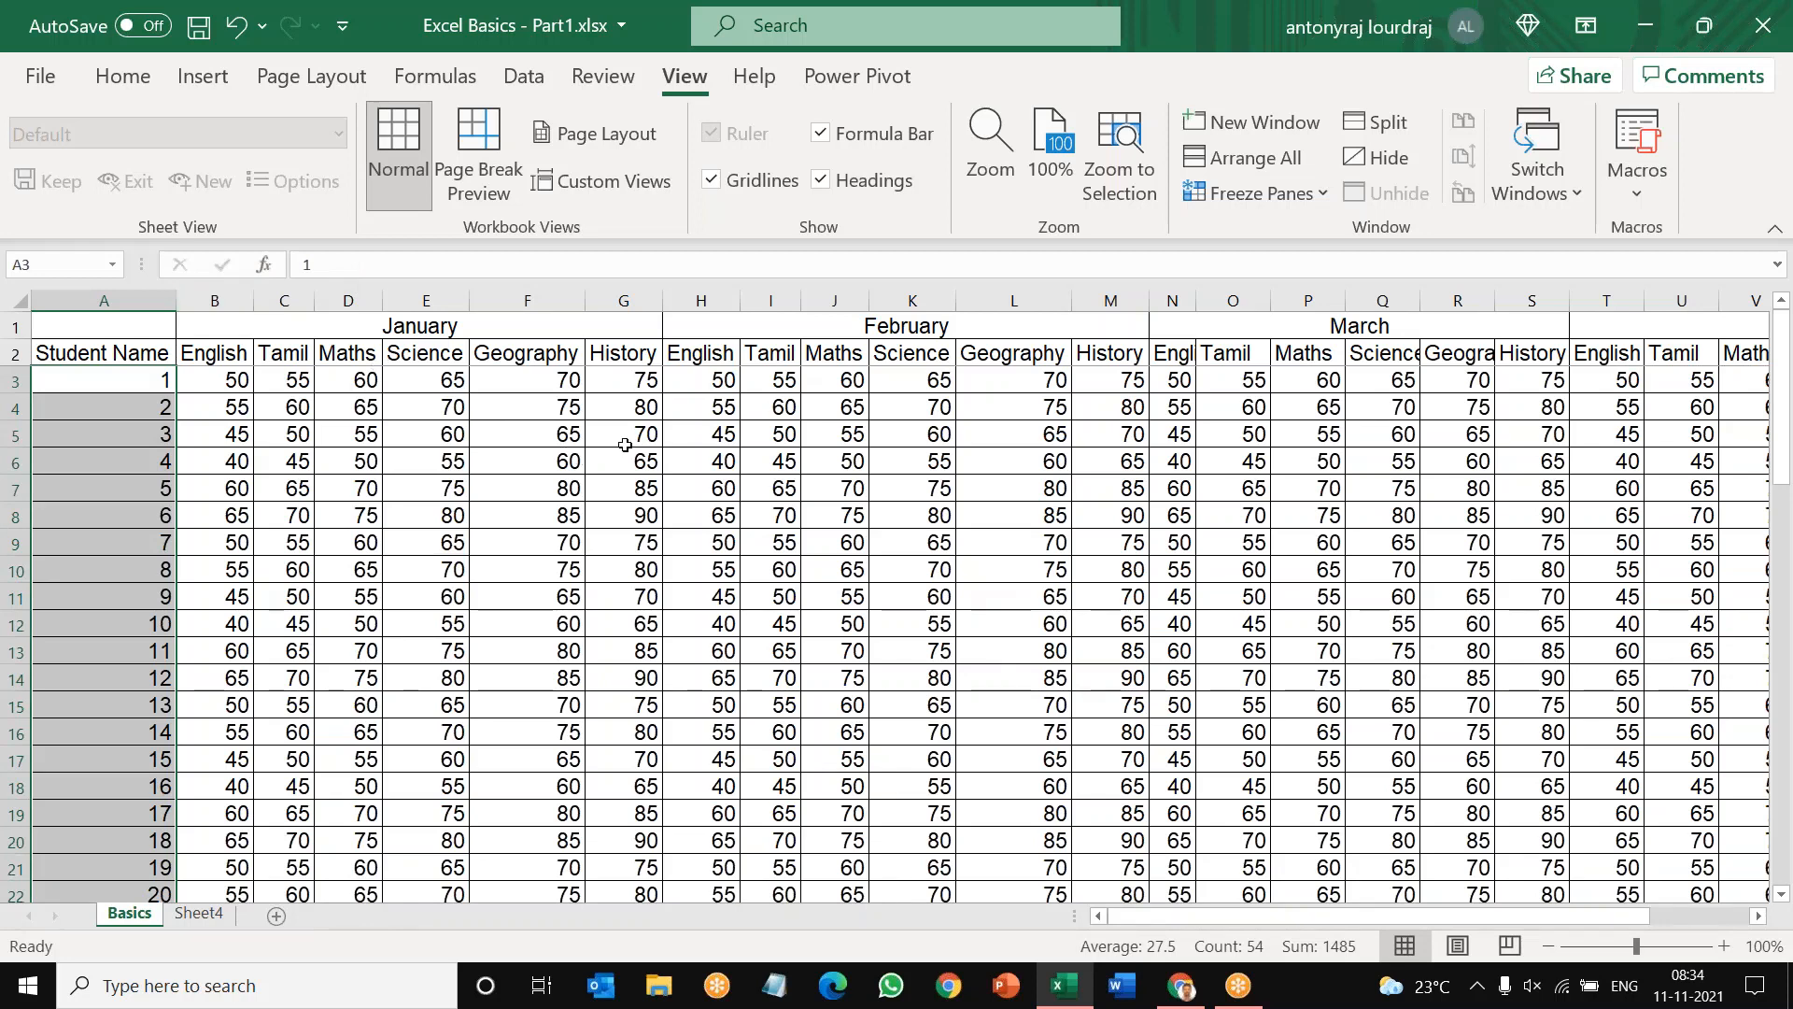
# Step: Freeze the first column of the Basics sheet, which holds the student numbers
pyautogui.click(14, 380)
pyautogui.click(105, 299)
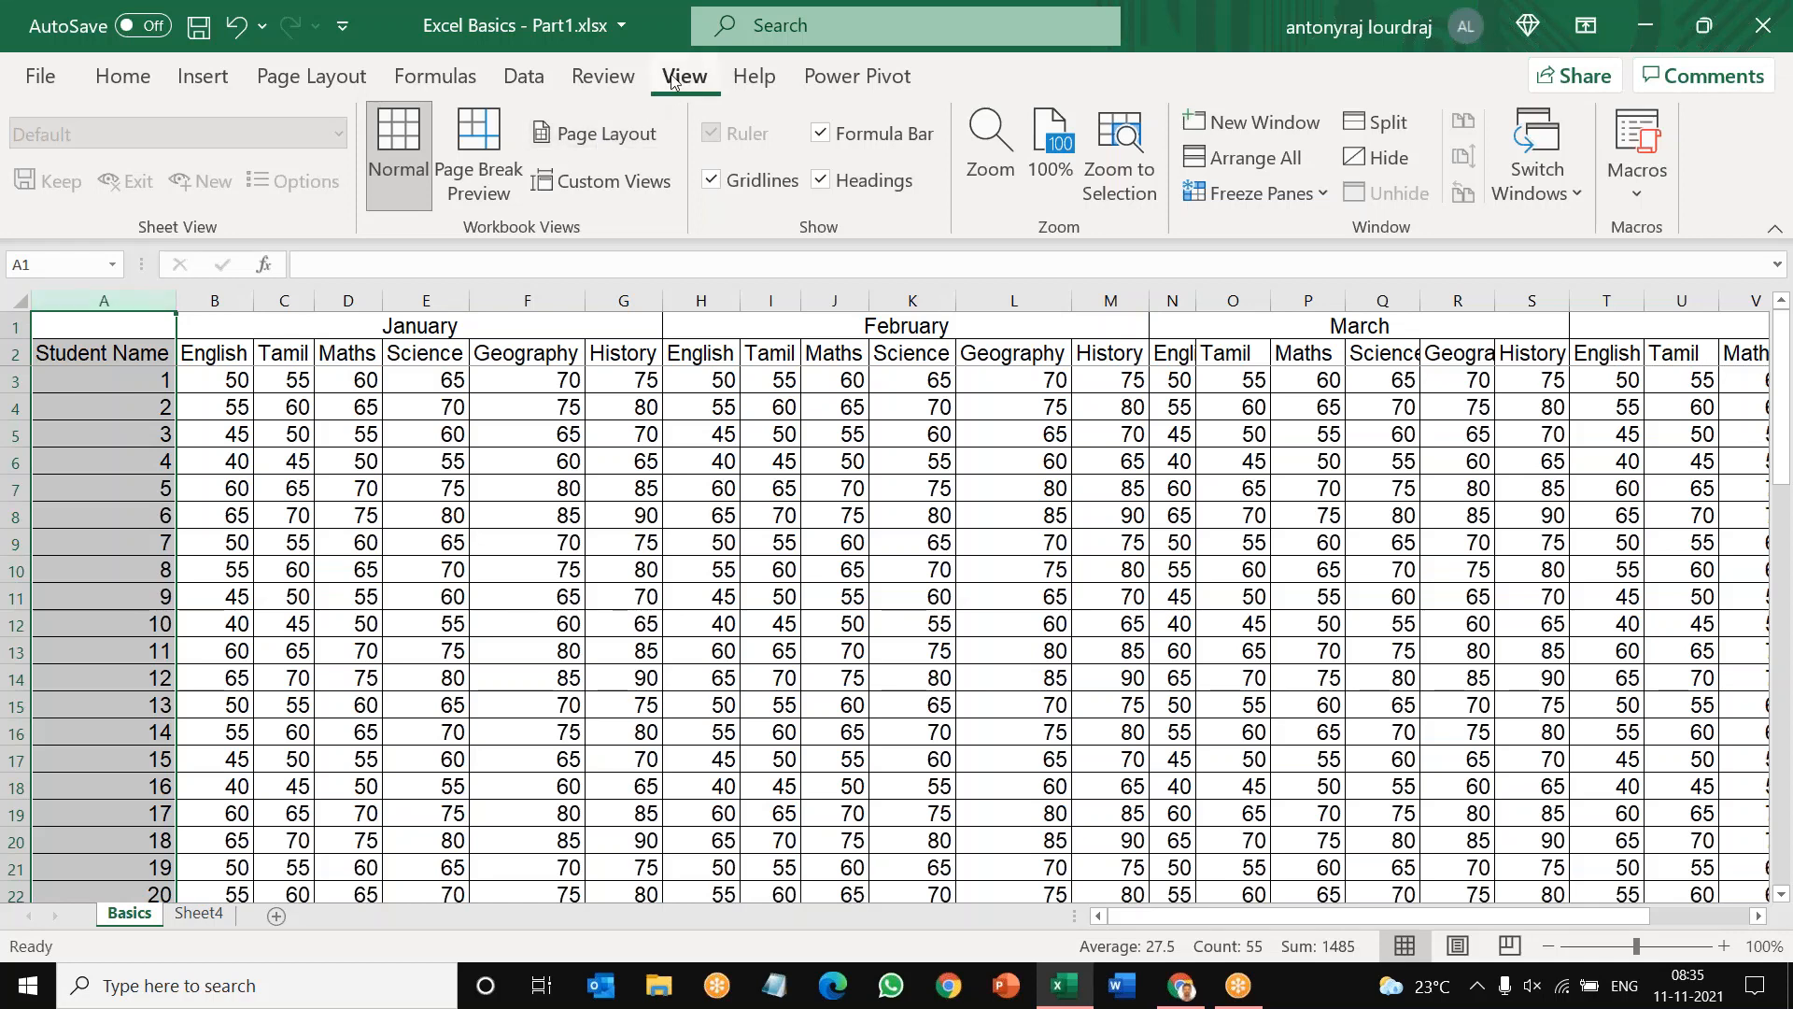
pyautogui.click(1325, 195)
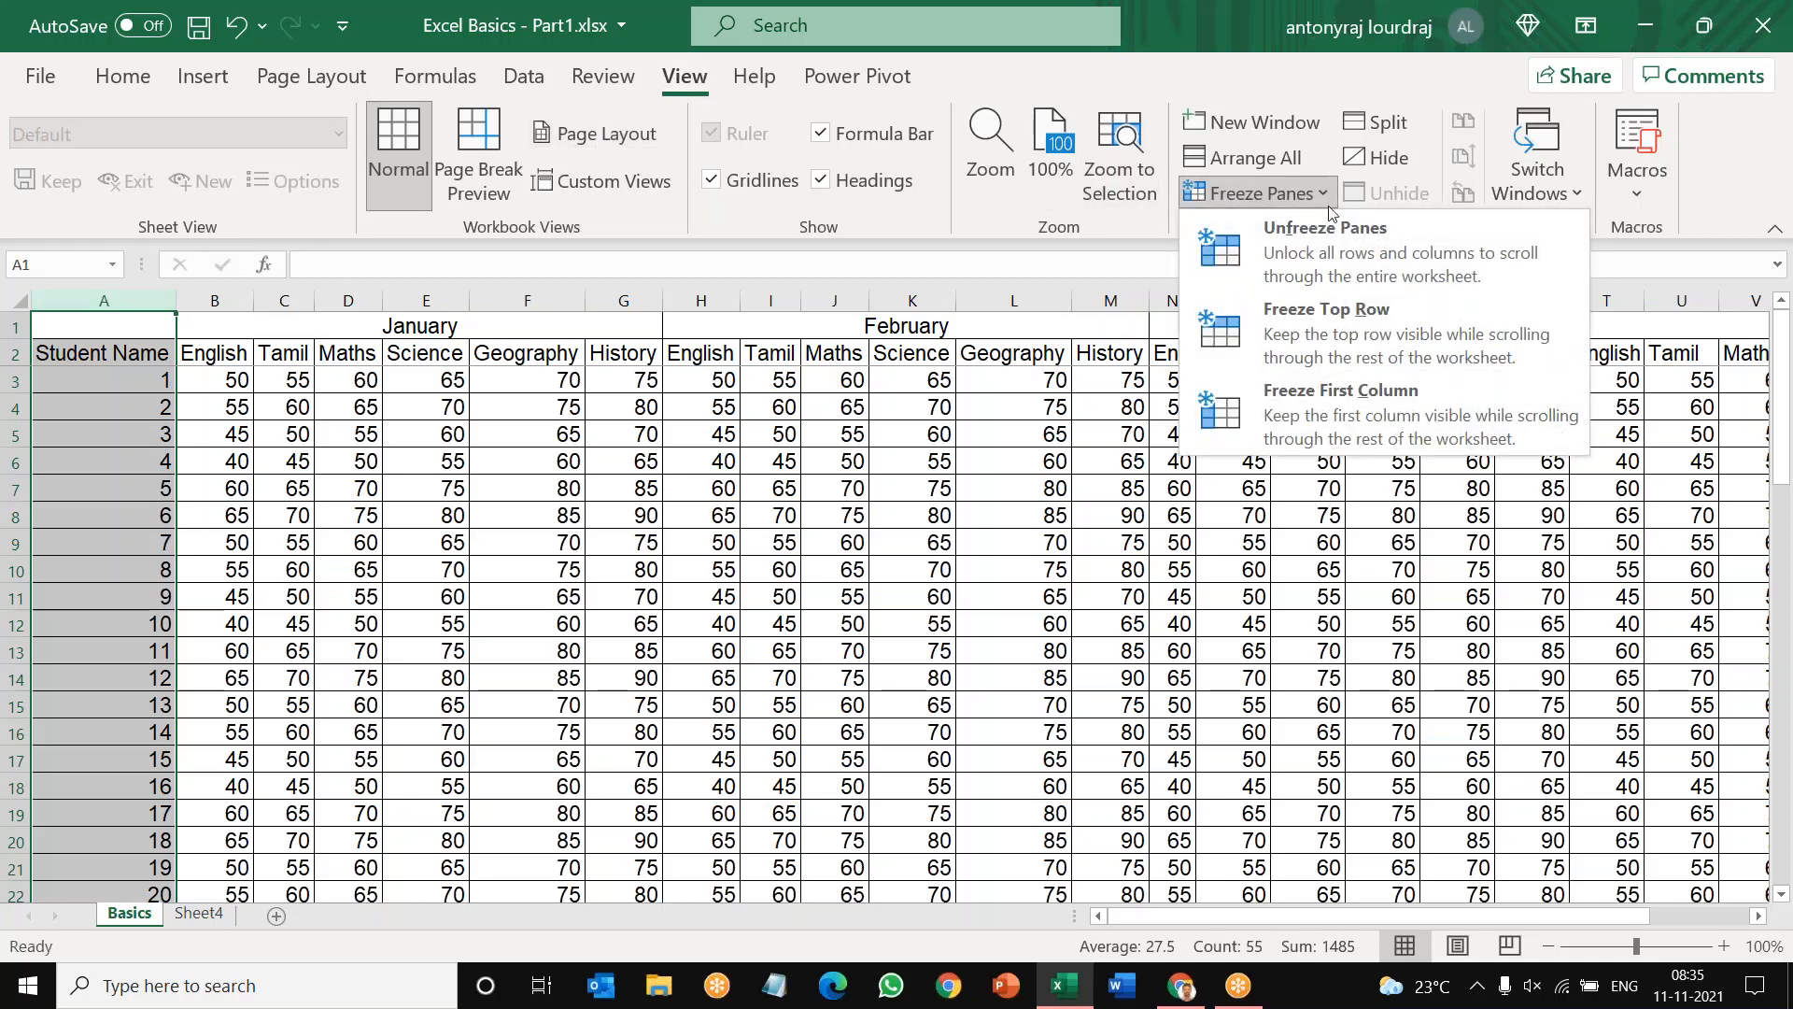
pyautogui.click(1347, 398)
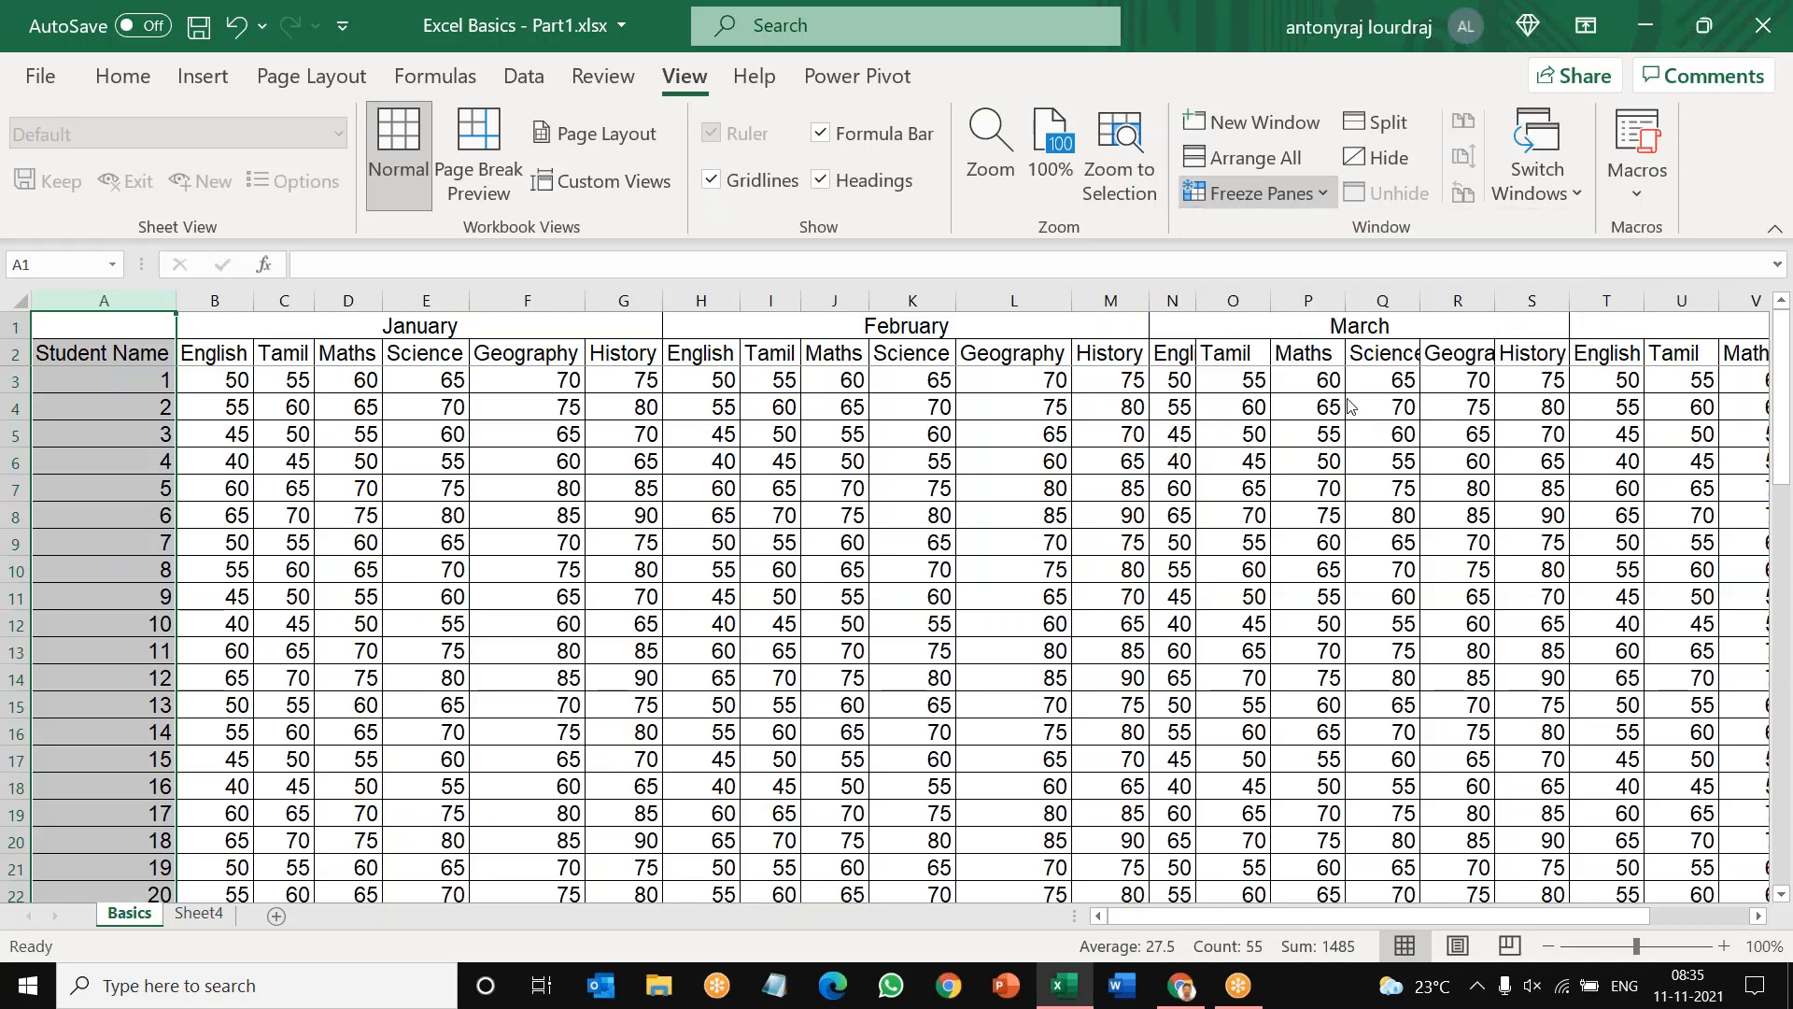
# Step: Move across row 6 from C6 past the April marks to AC6 and return to column A to check the frozen column
pyautogui.click(276, 473)
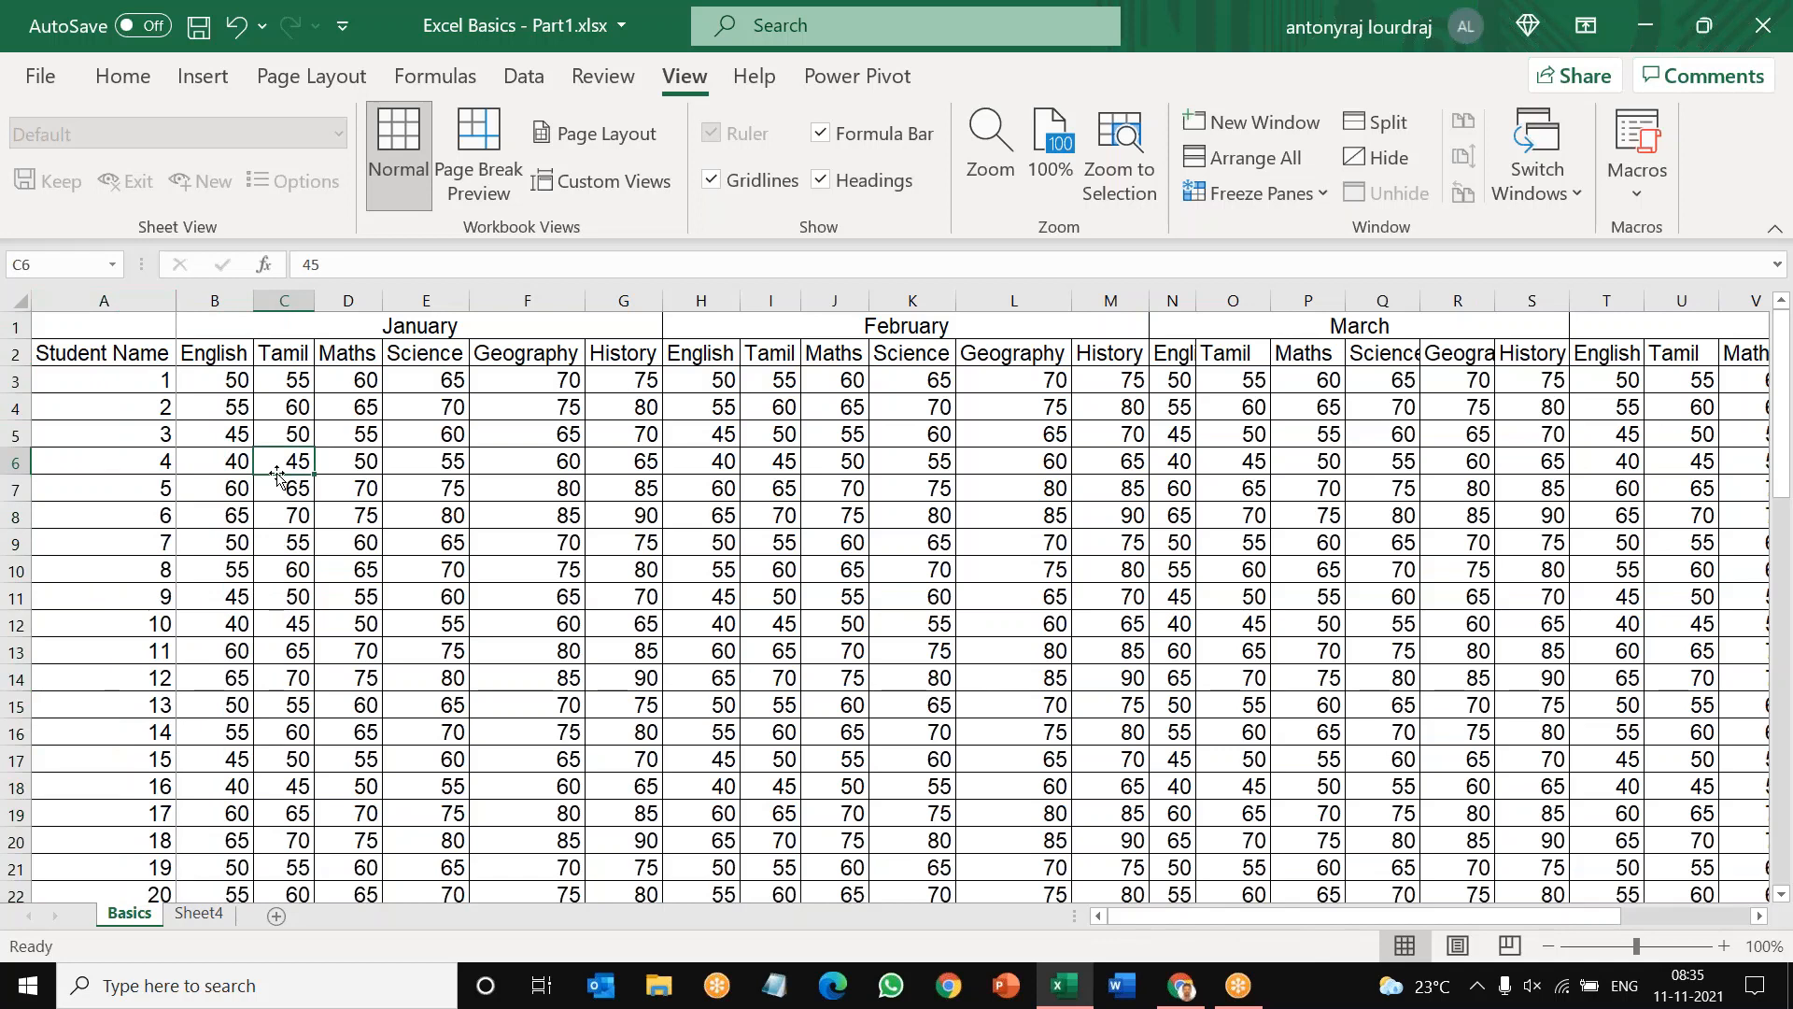
pyautogui.press('Right')
pyautogui.press('Right')
pyautogui.press('Right')
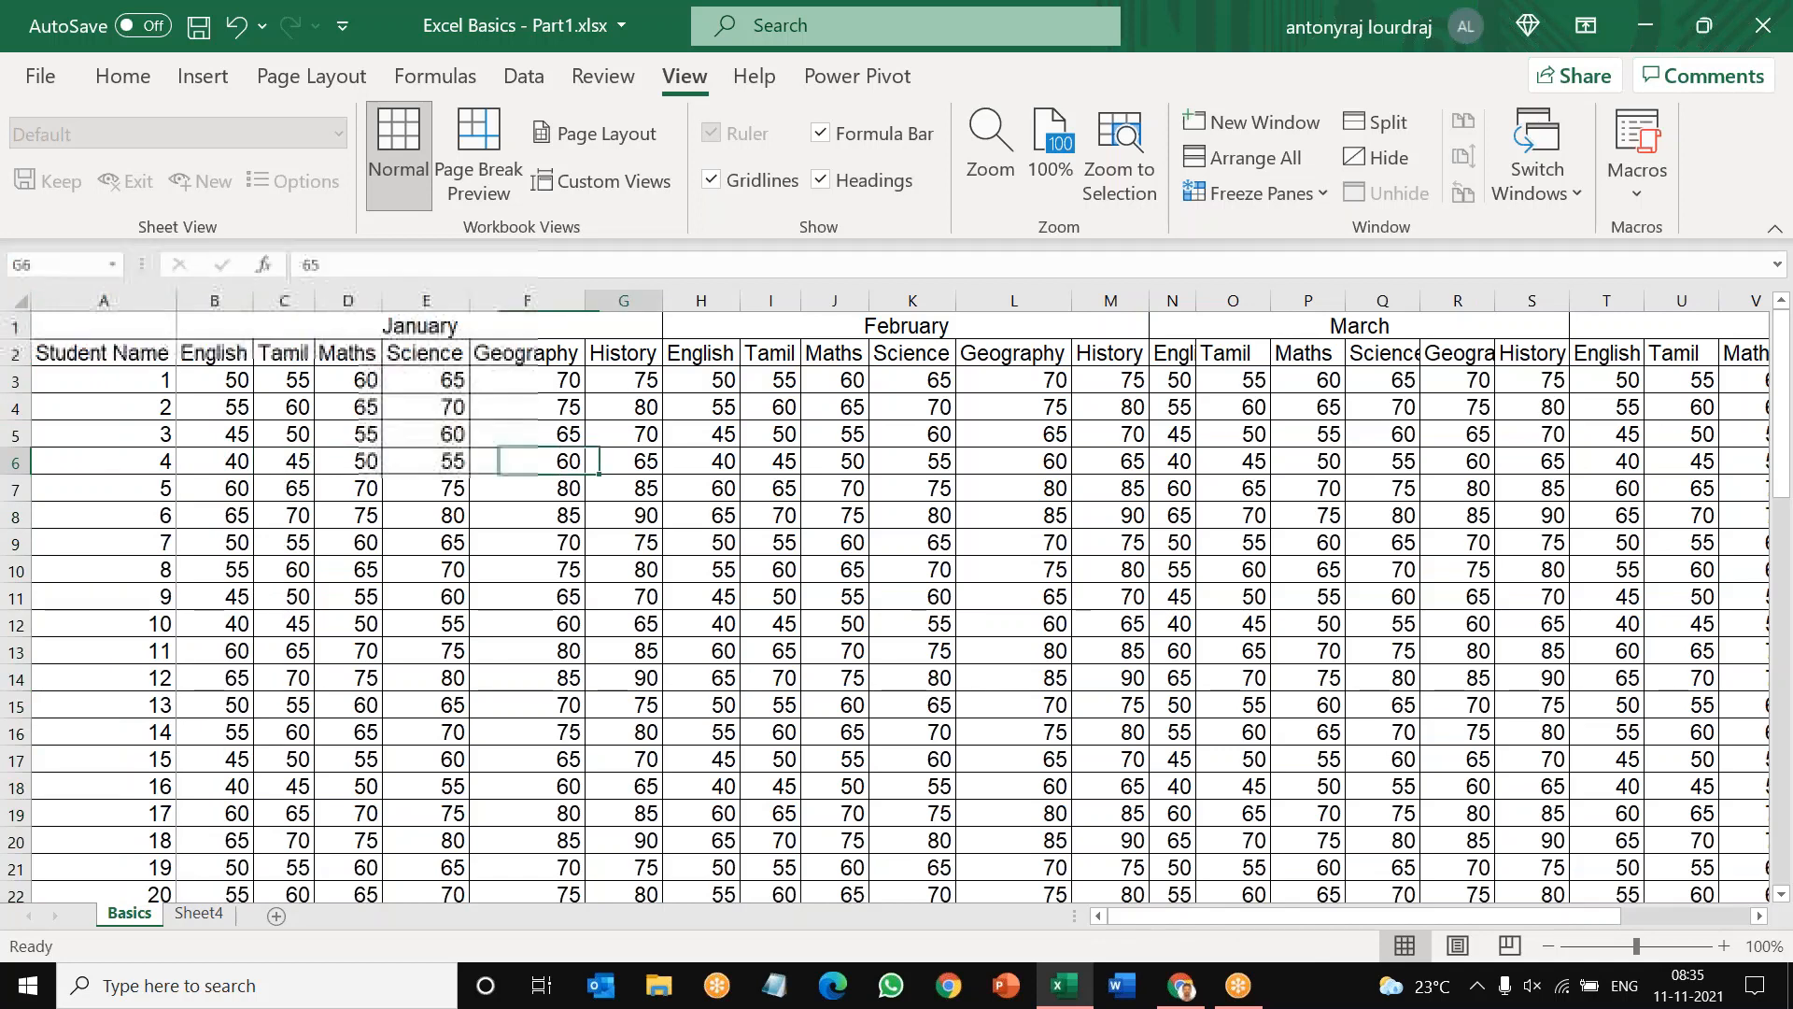
pyautogui.press('Right')
pyautogui.press('Right')
pyautogui.press('Right')
pyautogui.press('Right')
pyautogui.press('Right')
pyautogui.press('Right')
pyautogui.press('Right')
pyautogui.press('Right')
pyautogui.press('Right')
pyautogui.press('Right')
pyautogui.press('Right')
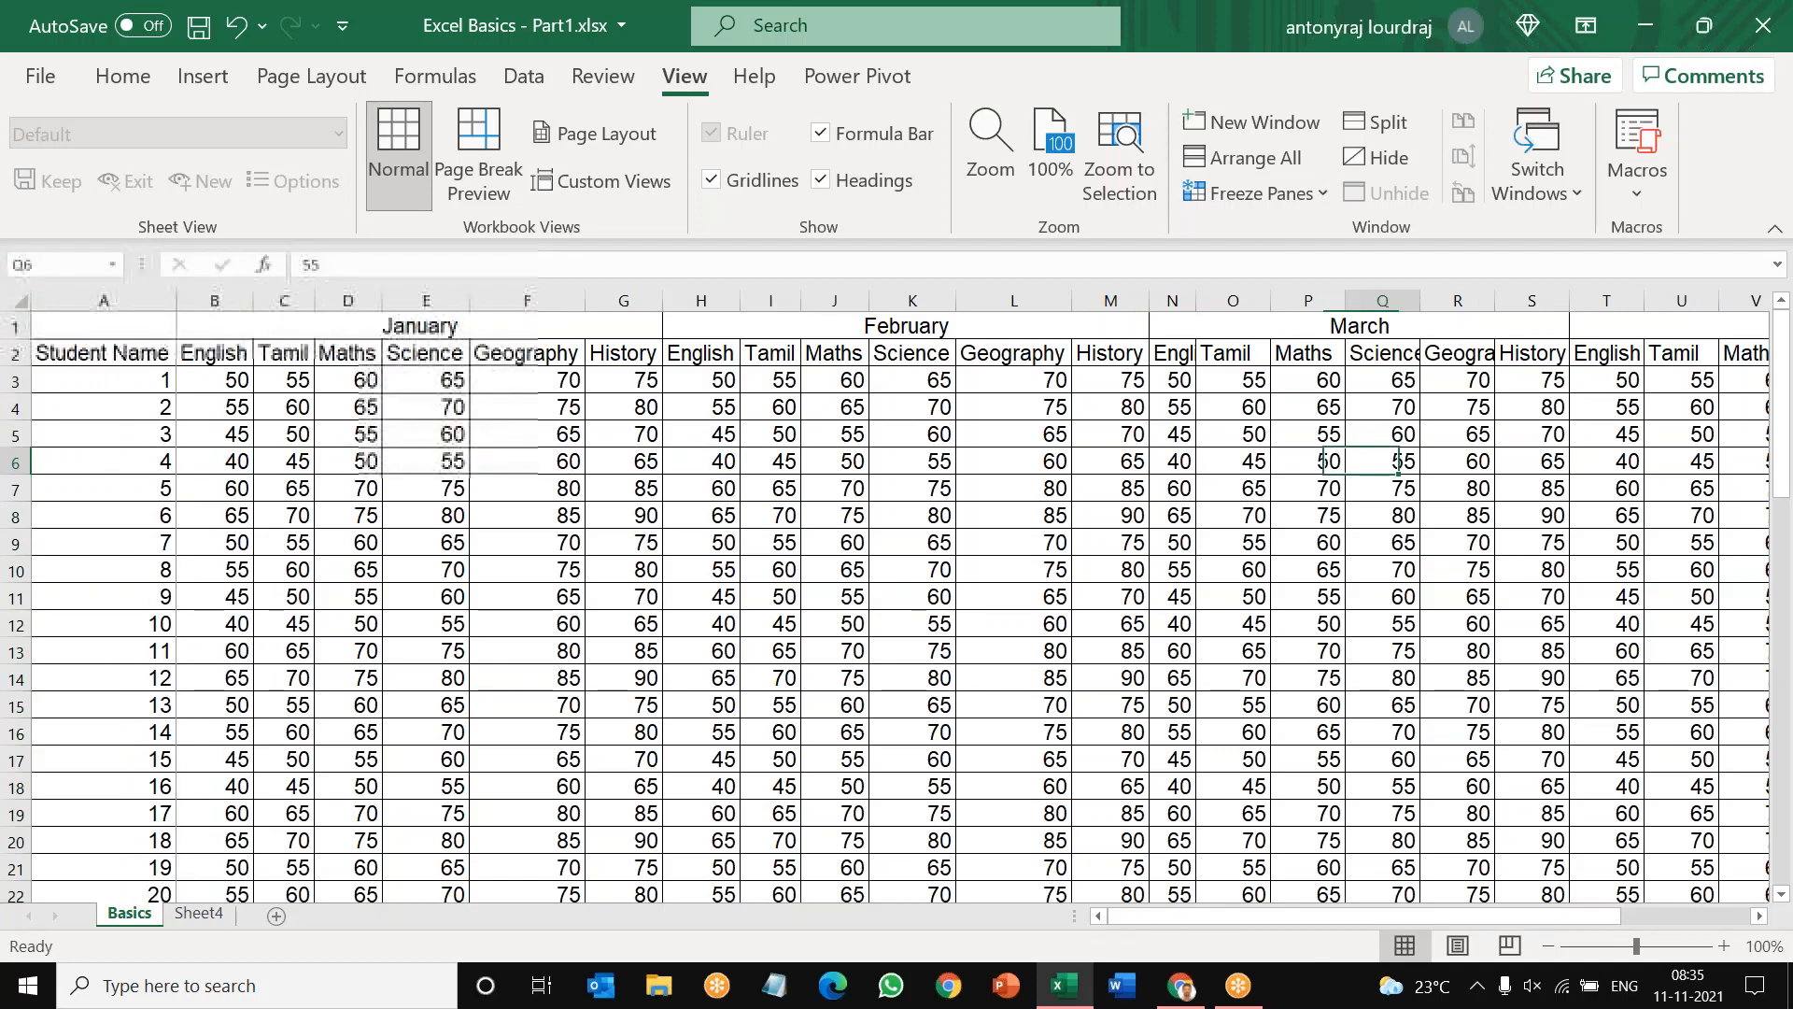
pyautogui.press('Right')
pyautogui.press('Right')
pyautogui.press('Right')
pyautogui.press('Right')
pyautogui.press('Right')
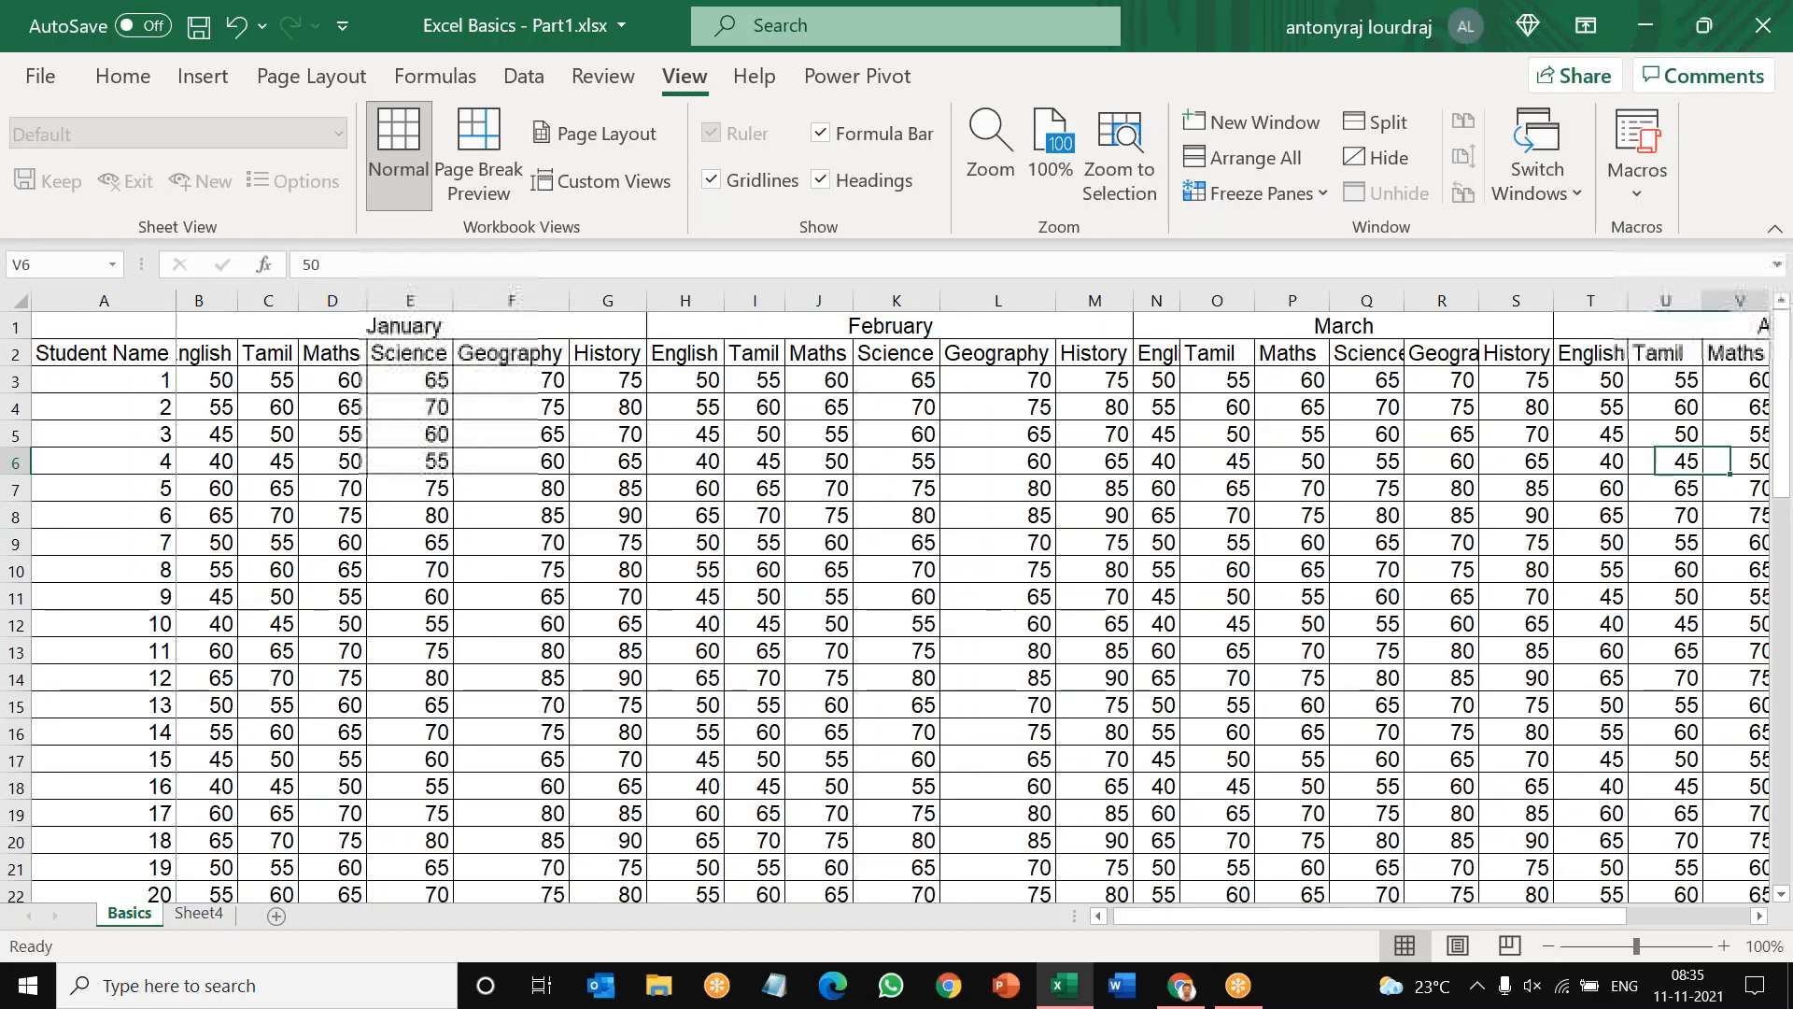
pyautogui.press('Right')
pyautogui.press('Right')
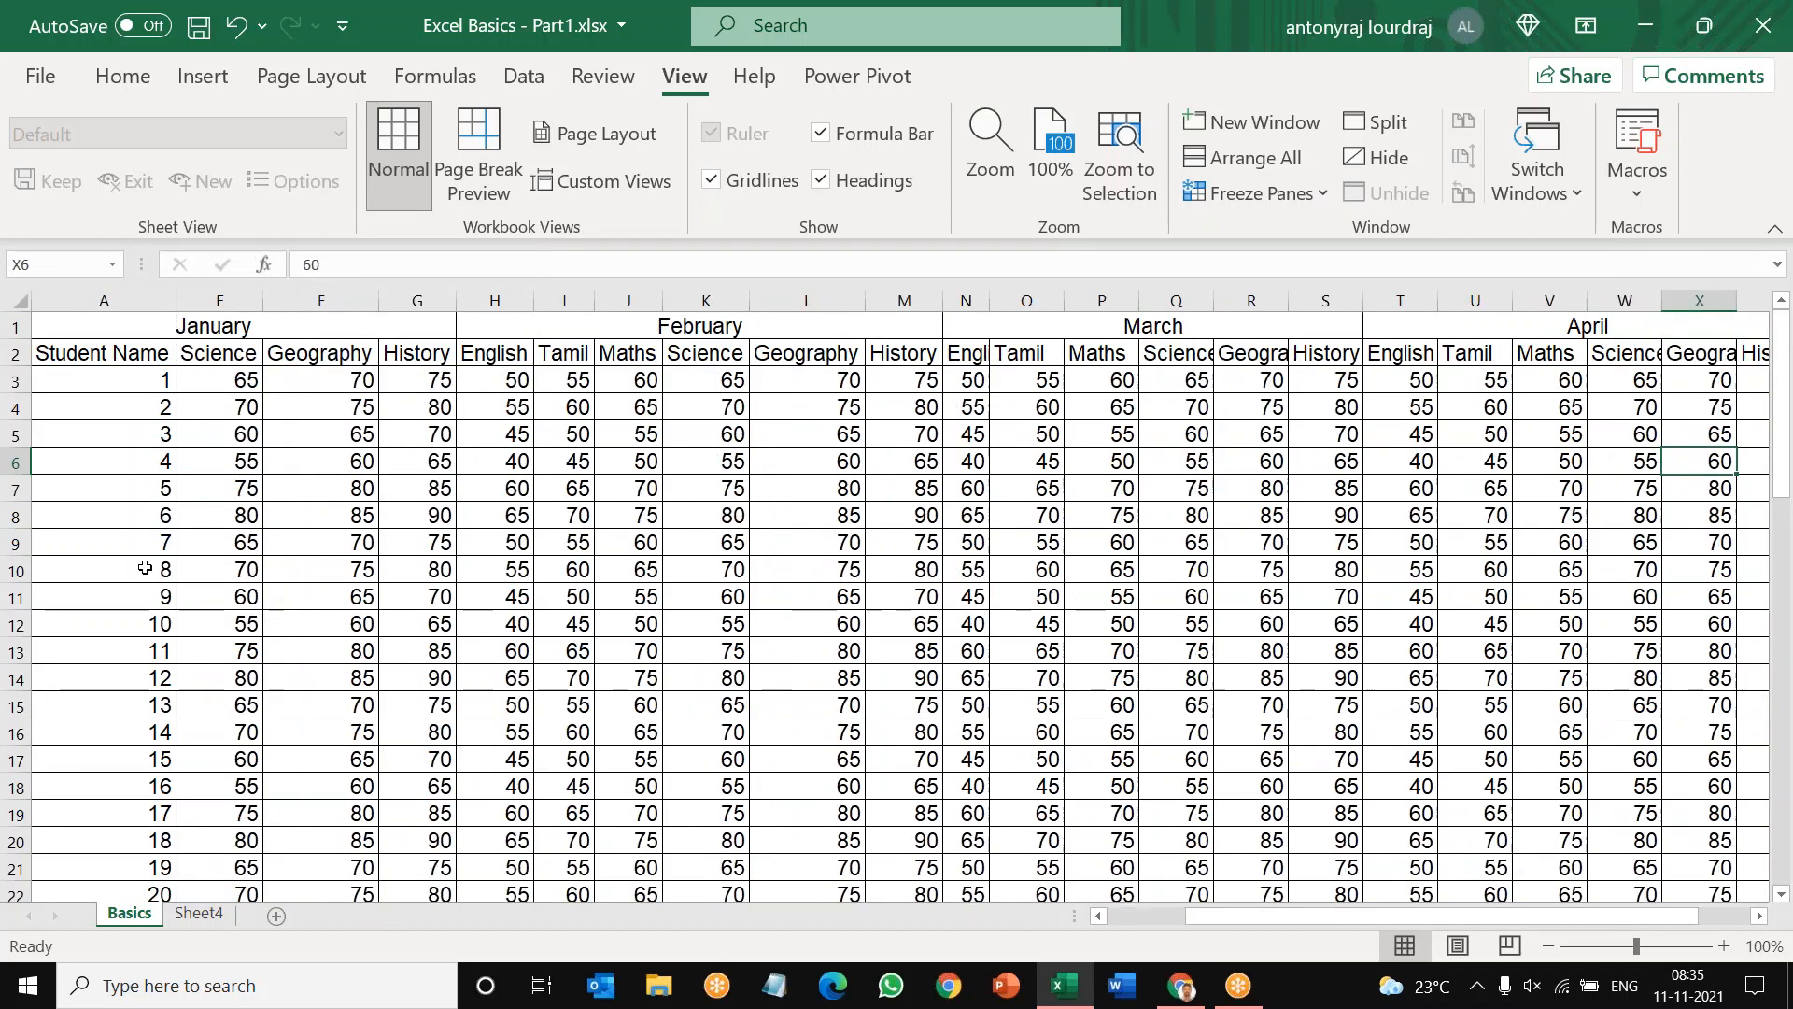
pyautogui.press('Right')
pyautogui.press('Right')
pyautogui.press('Right')
pyautogui.press('Right')
pyautogui.press('Right')
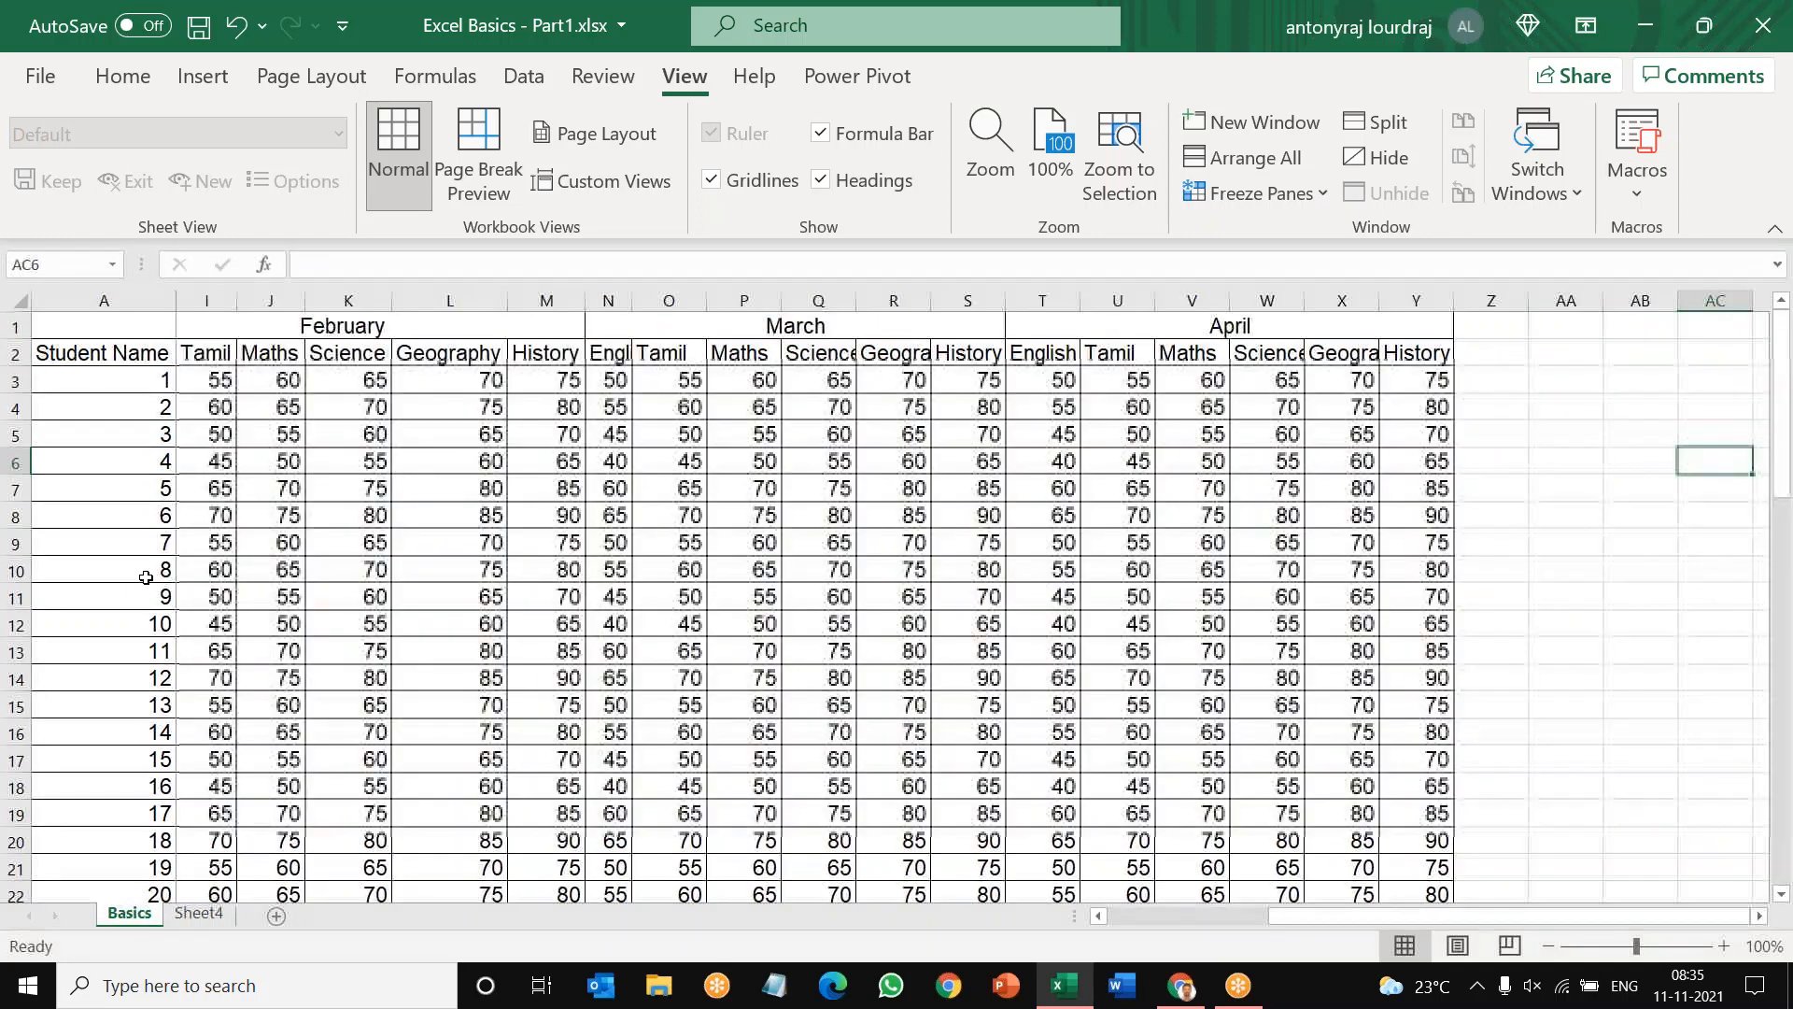
pyautogui.hotkey('ctrl', 'Left')
pyautogui.hotkey('ctrl', 'Left')
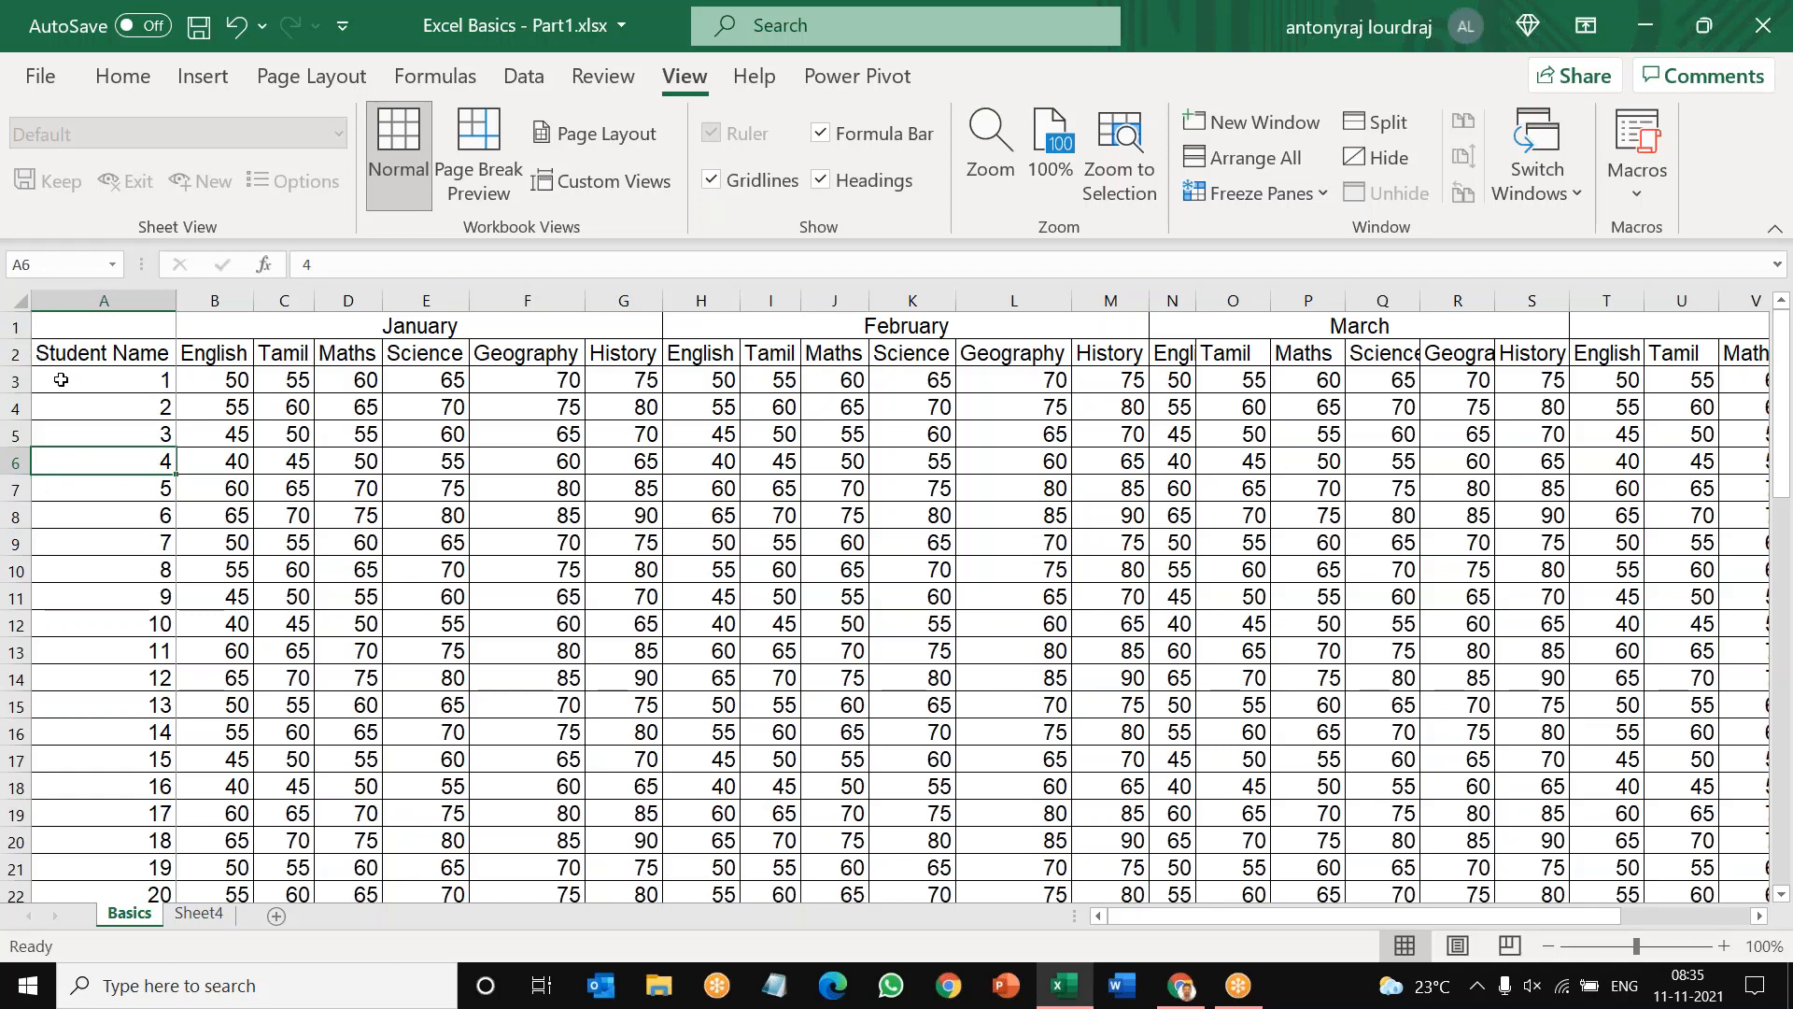
pyautogui.click(119, 300)
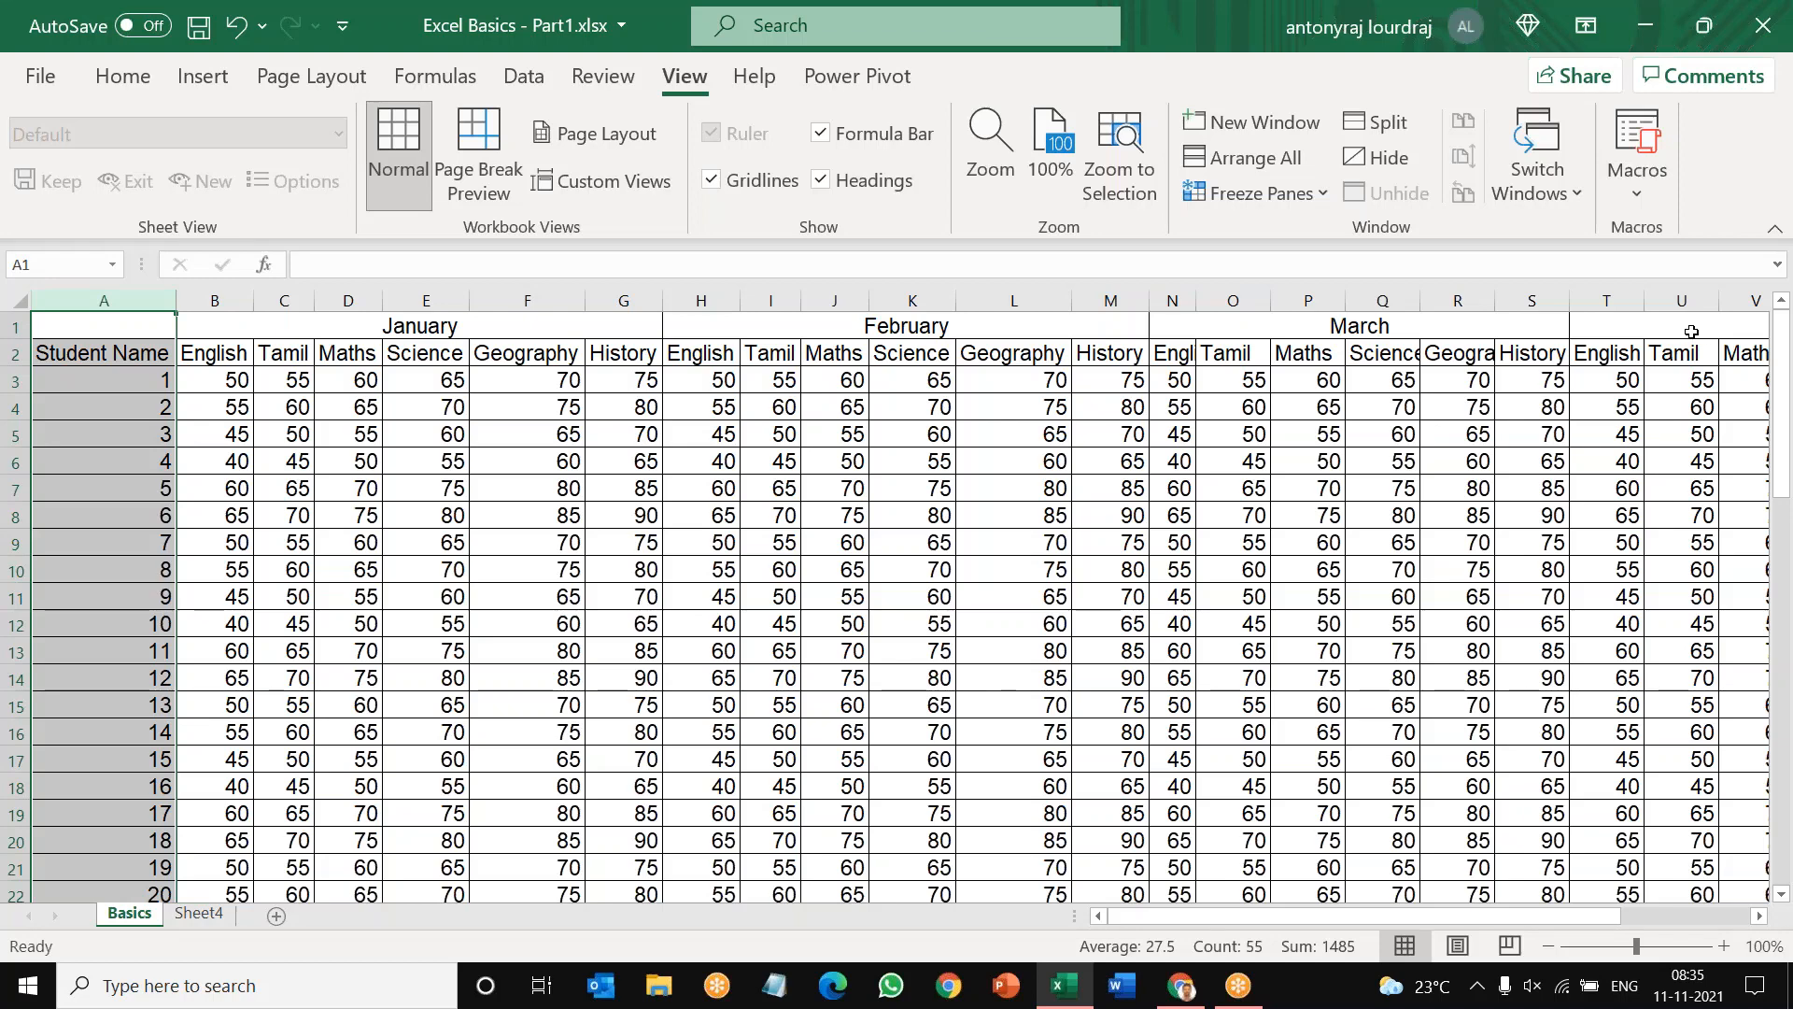
pyautogui.click(15, 323)
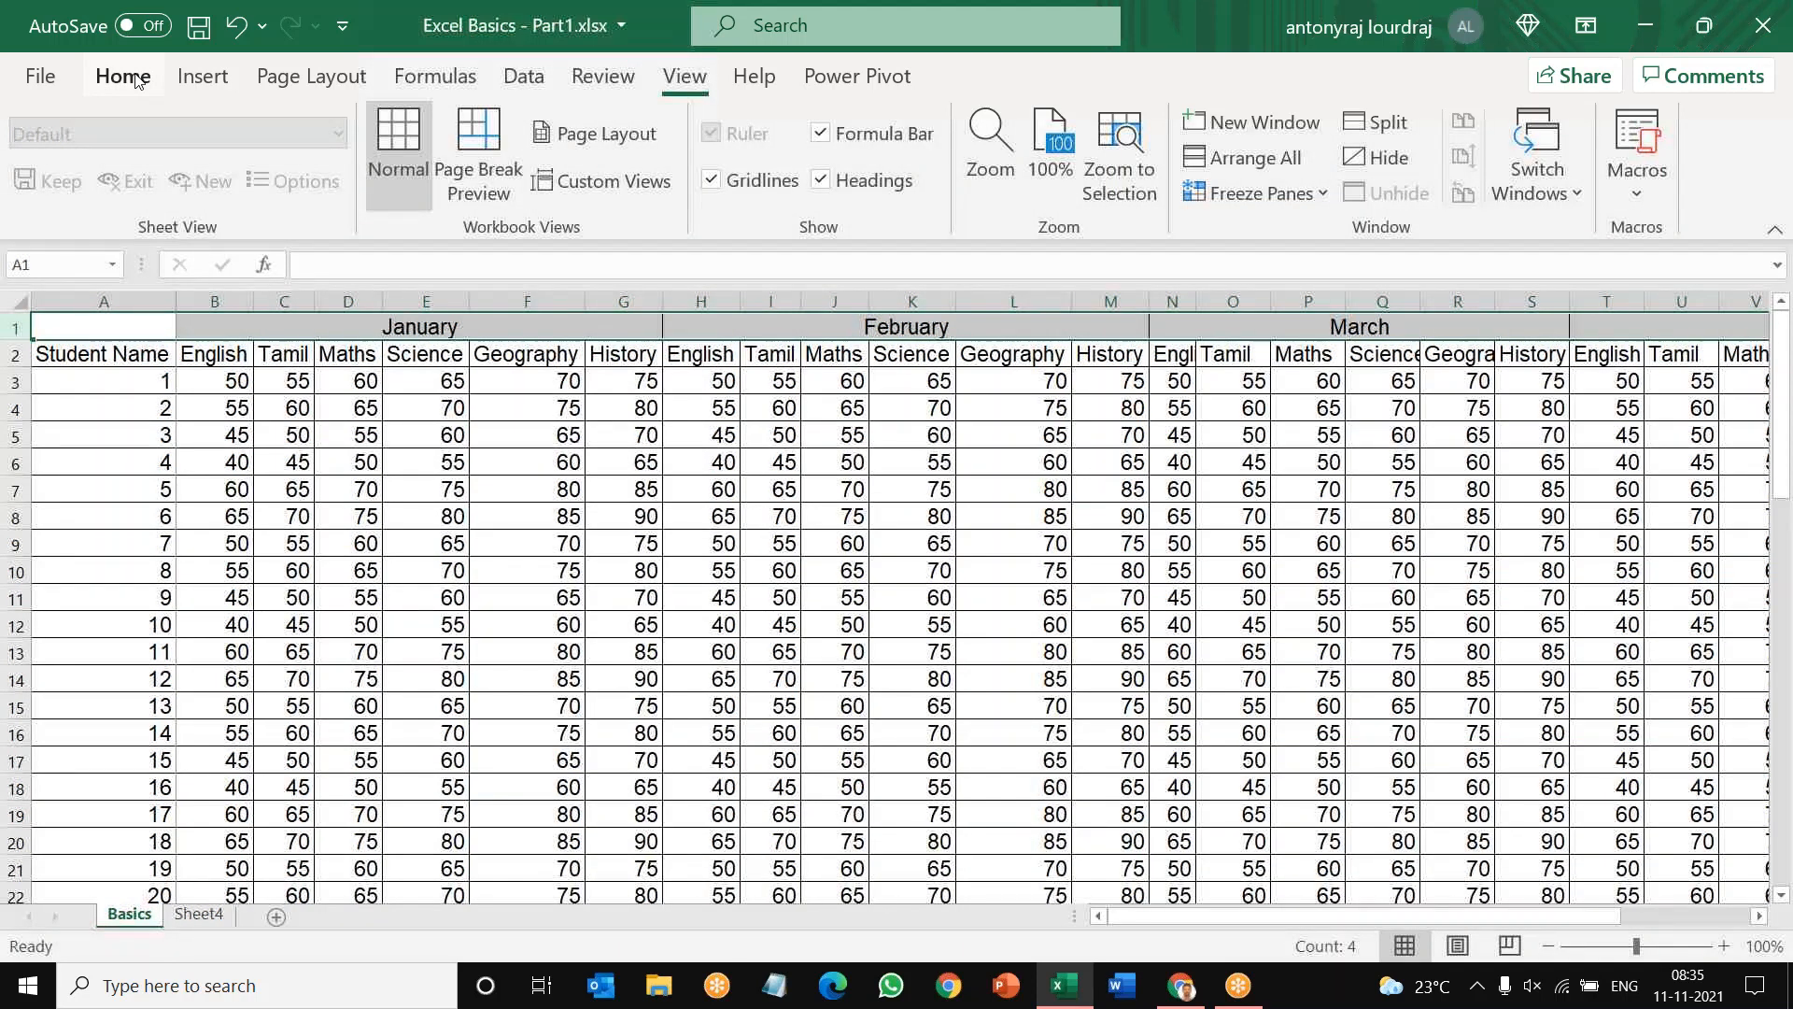
pyautogui.click(138, 80)
pyautogui.click(1378, 118)
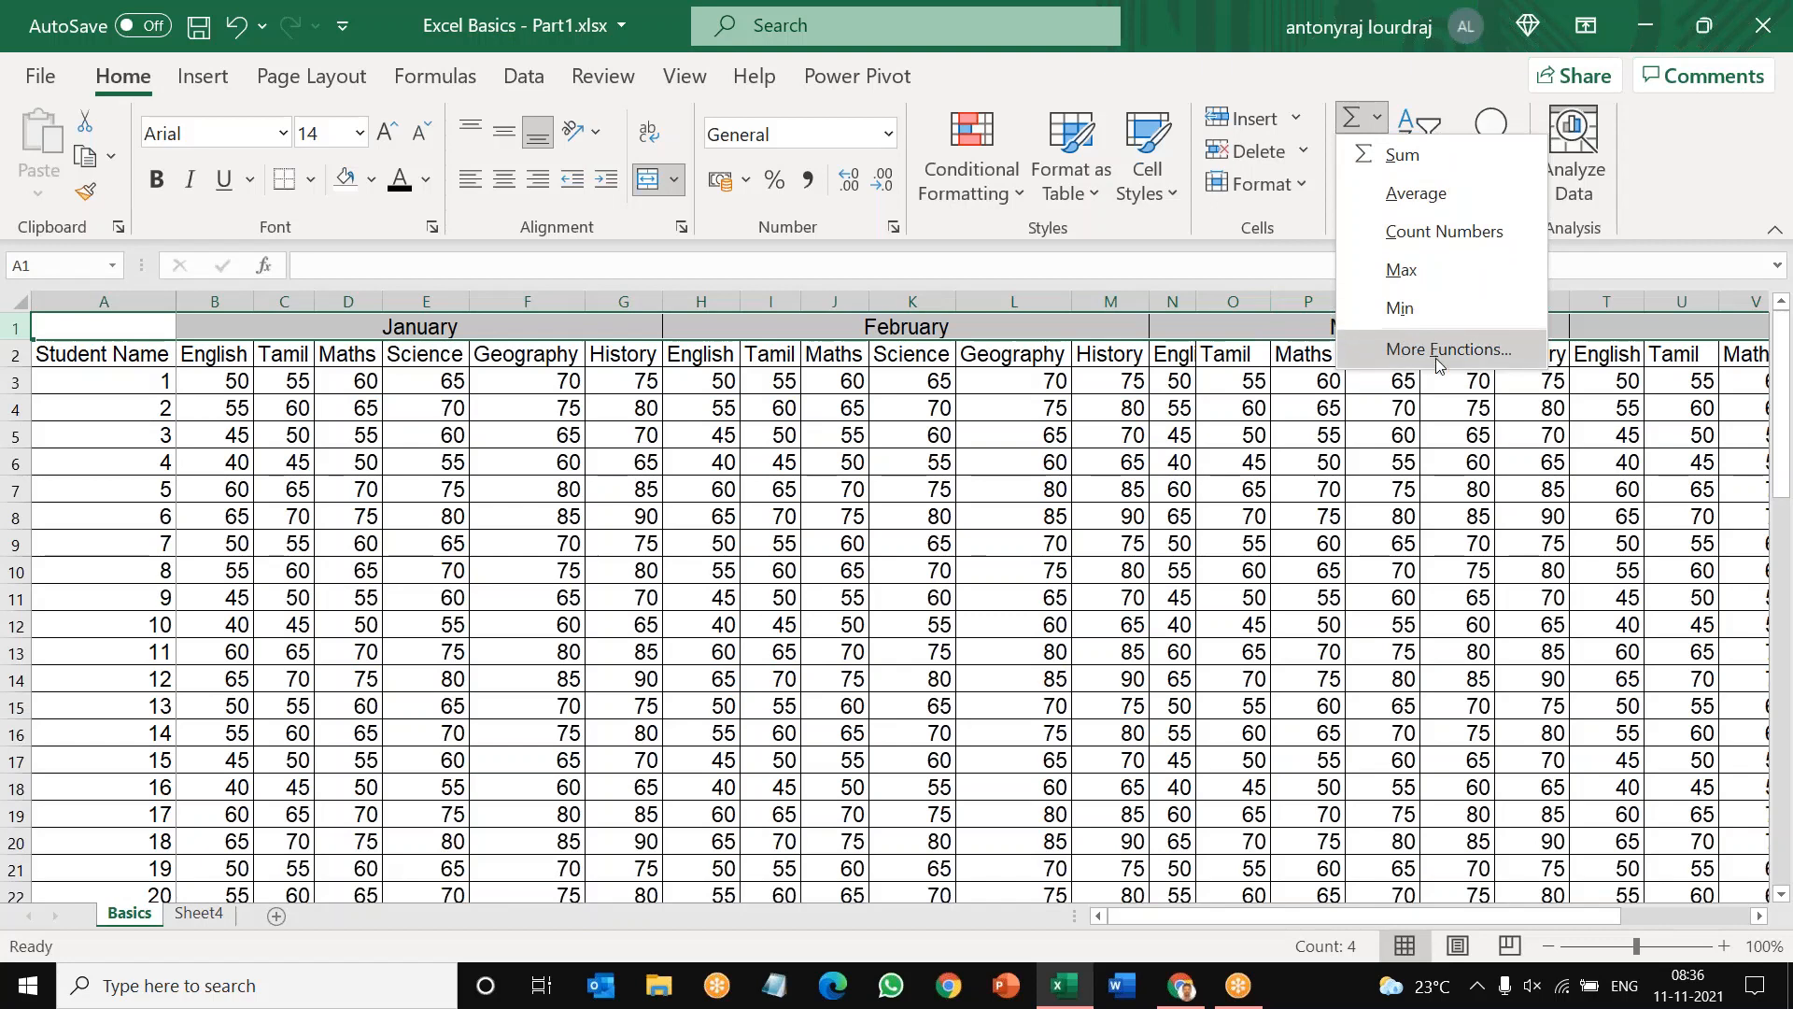
pyautogui.click(974, 463)
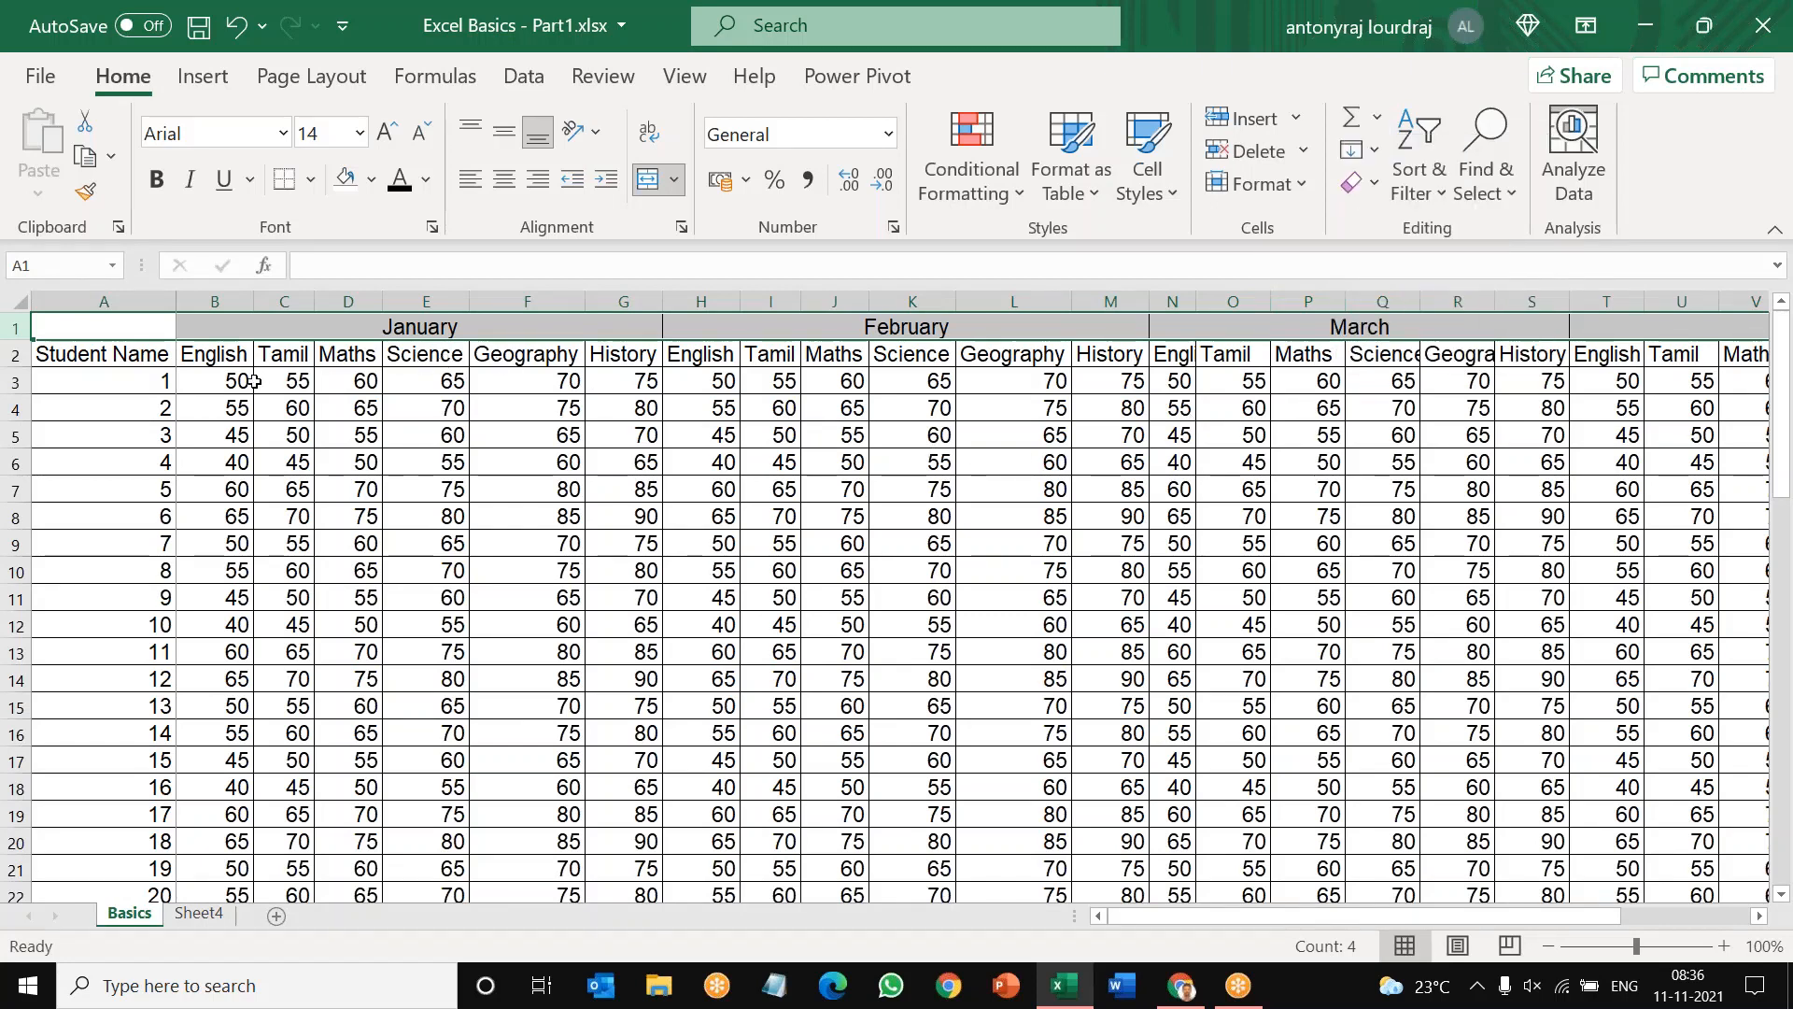